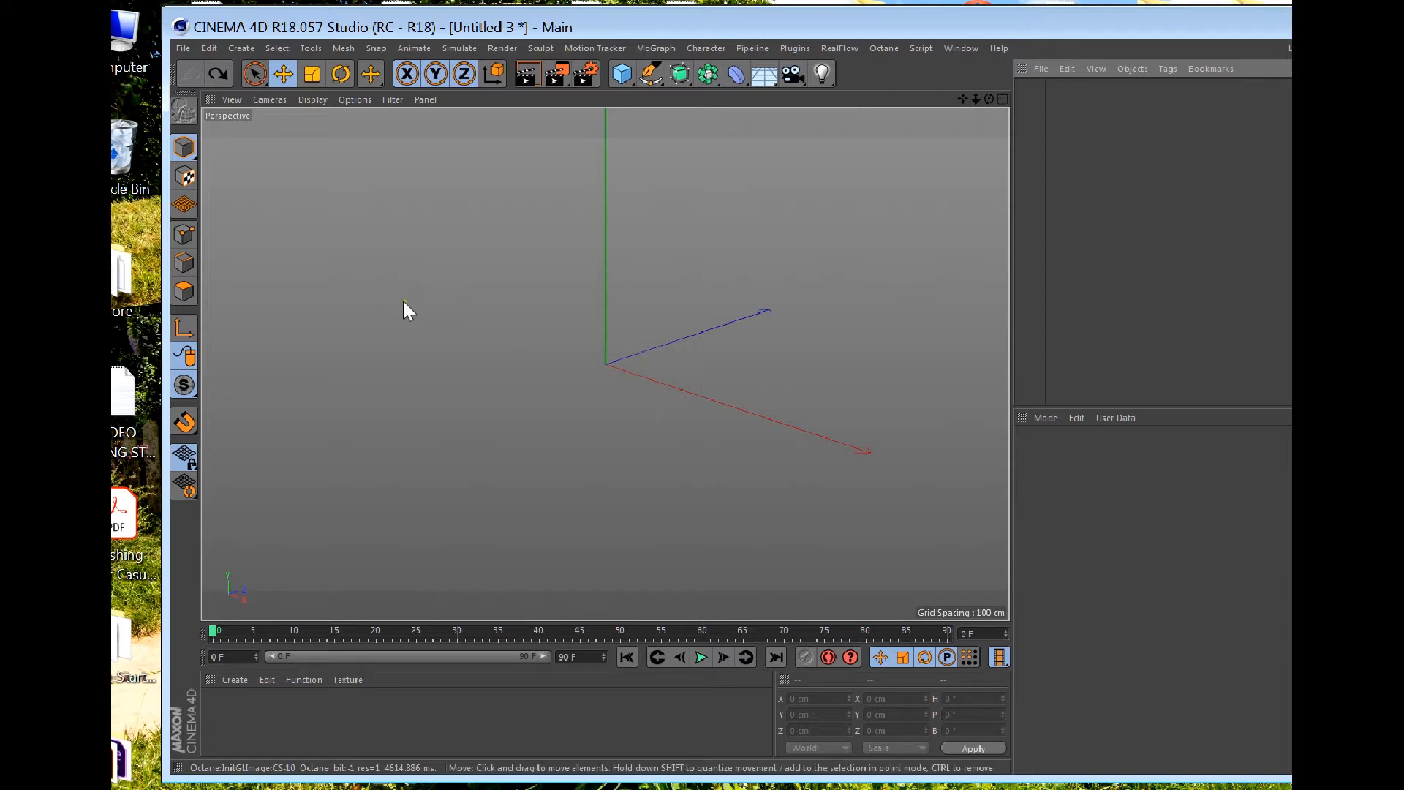
Step: Open the Cinema4D-Octane.c4d scene from the COBBLESTONES-10 texture folder on Storage2 (J:)
{"action": "left_click", "coordinate": [183, 48]}
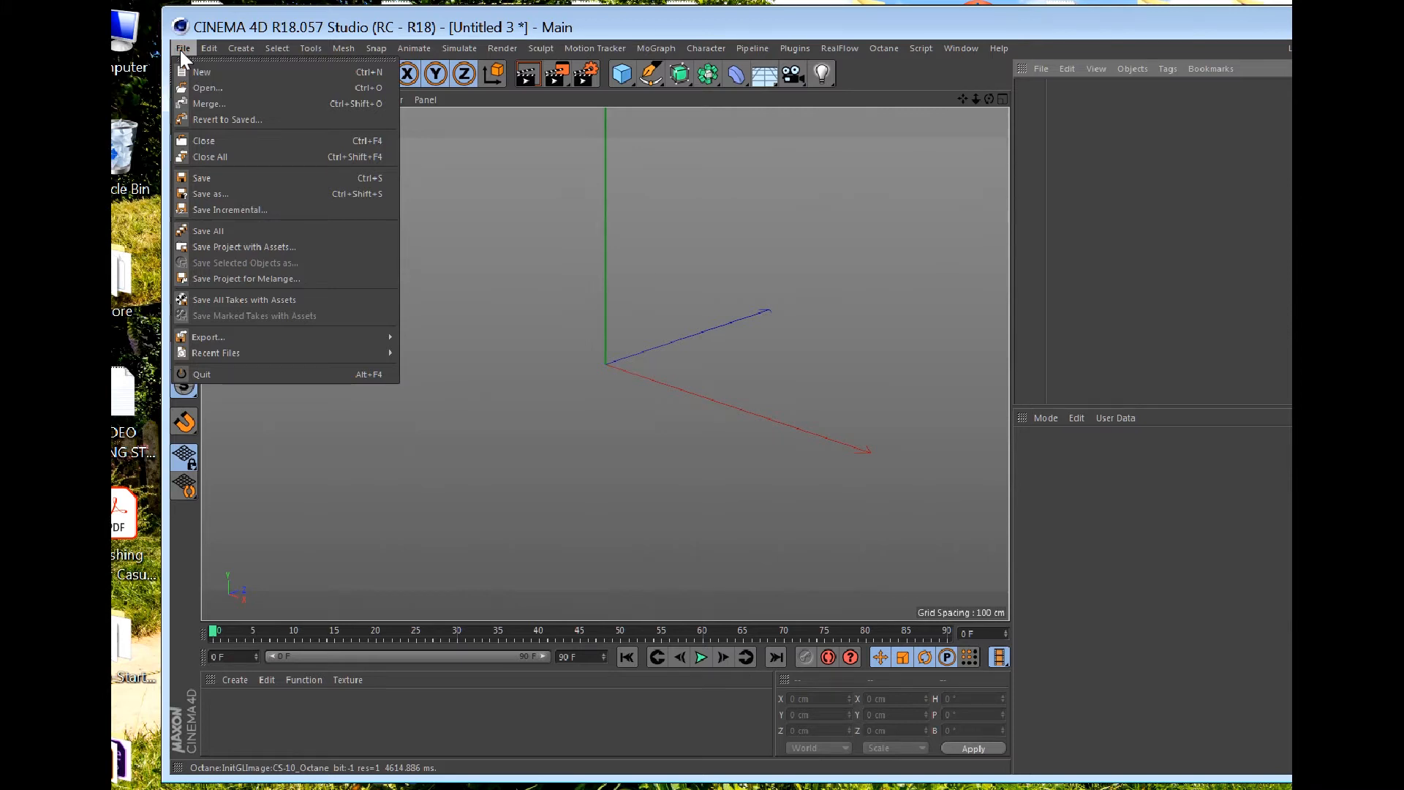
{"action": "left_click", "coordinate": [204, 87]}
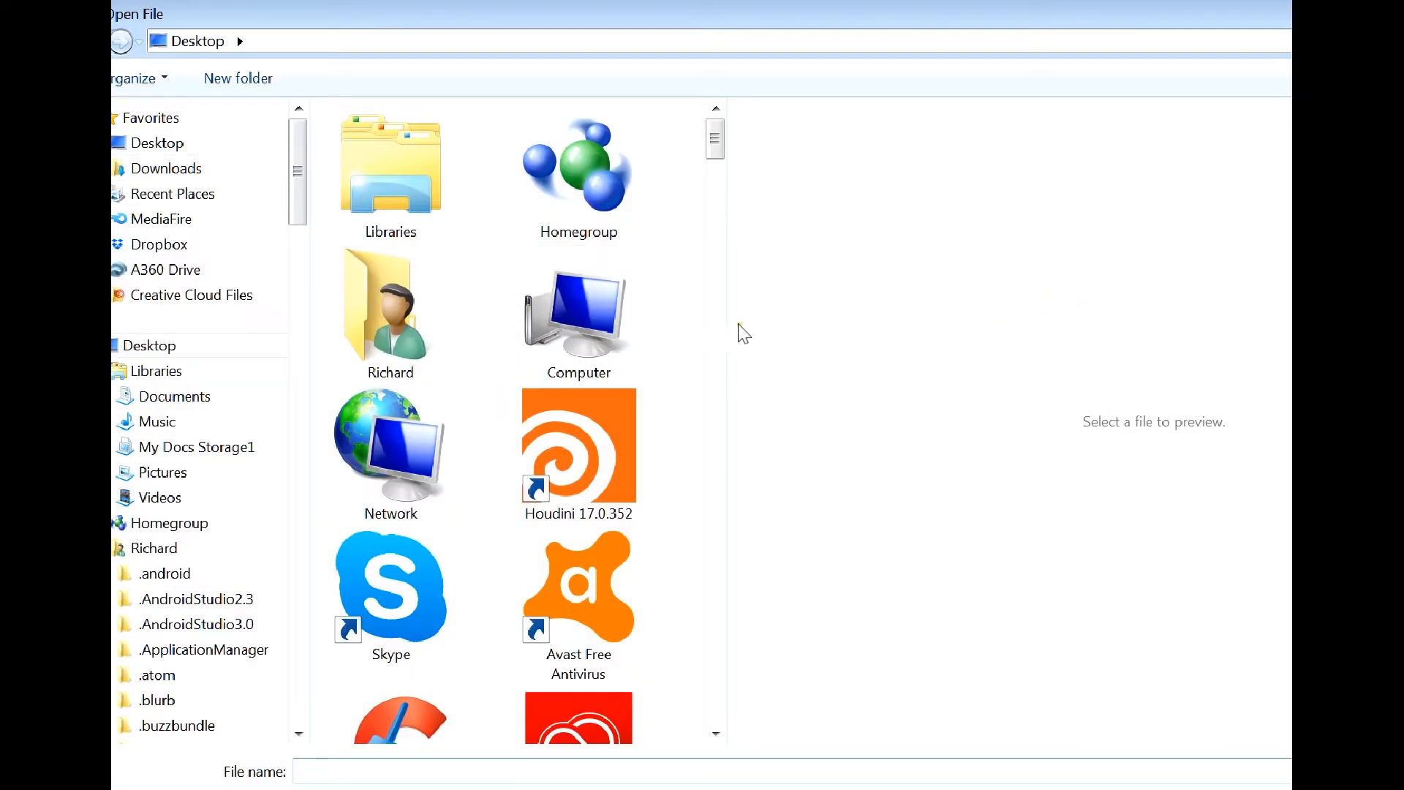
{"action": "scroll", "coordinate": [716, 146], "scroll_direction": "down", "scroll_amount": 1}
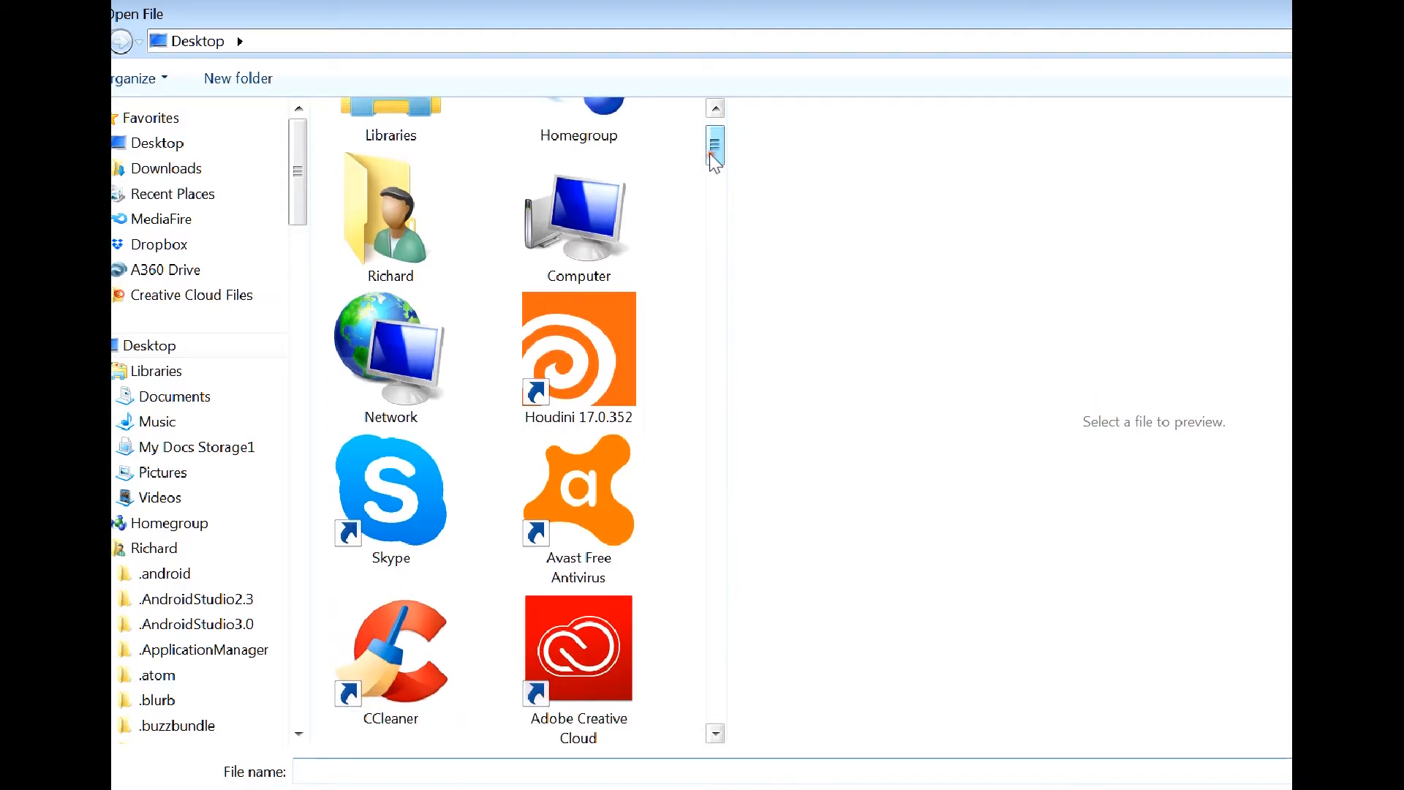
{"action": "scroll", "coordinate": [711, 150], "scroll_direction": "up", "scroll_amount": 1}
{"action": "scroll", "coordinate": [712, 146], "scroll_direction": "down", "scroll_amount": 2}
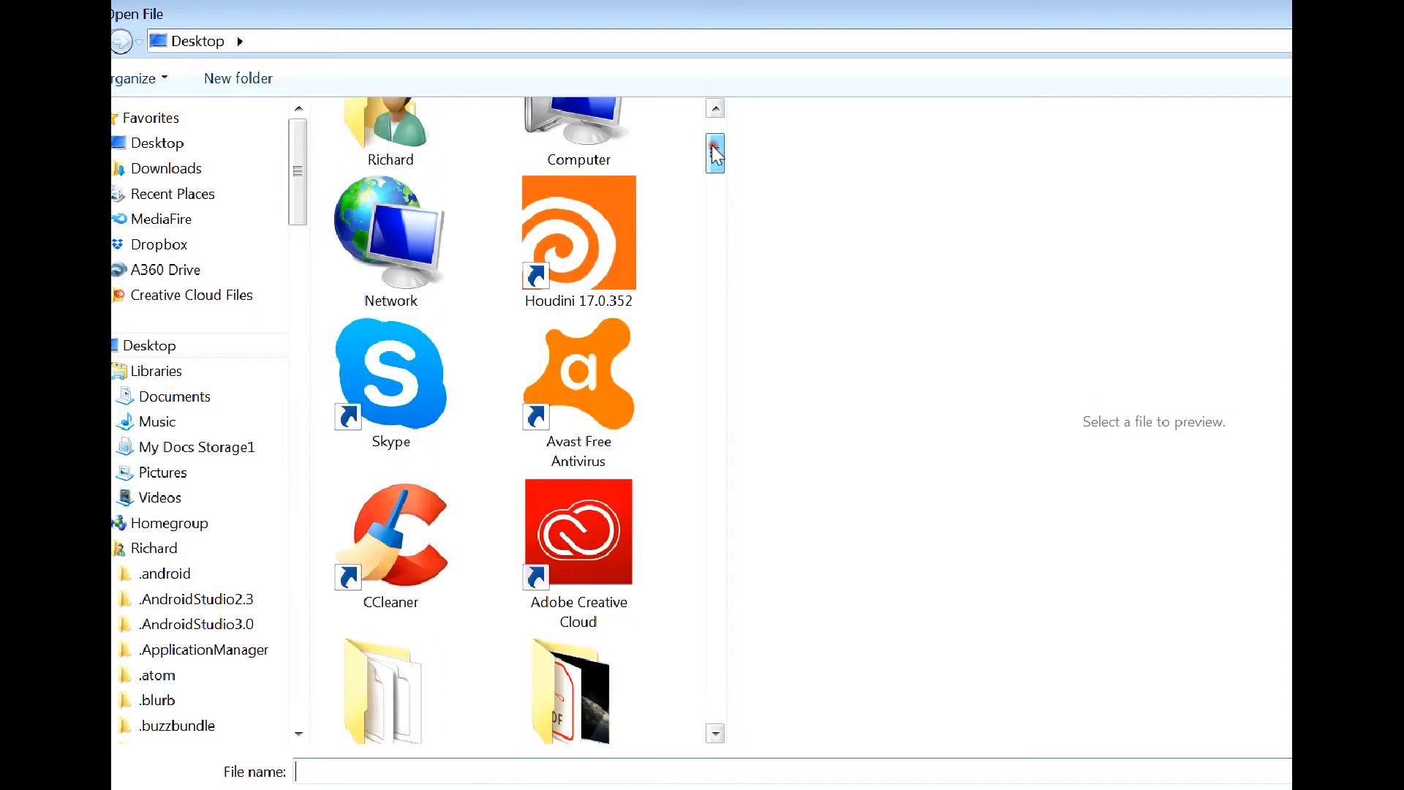
{"action": "left_click_drag", "start_coordinate": [712, 144], "coordinate": [717, 210]}
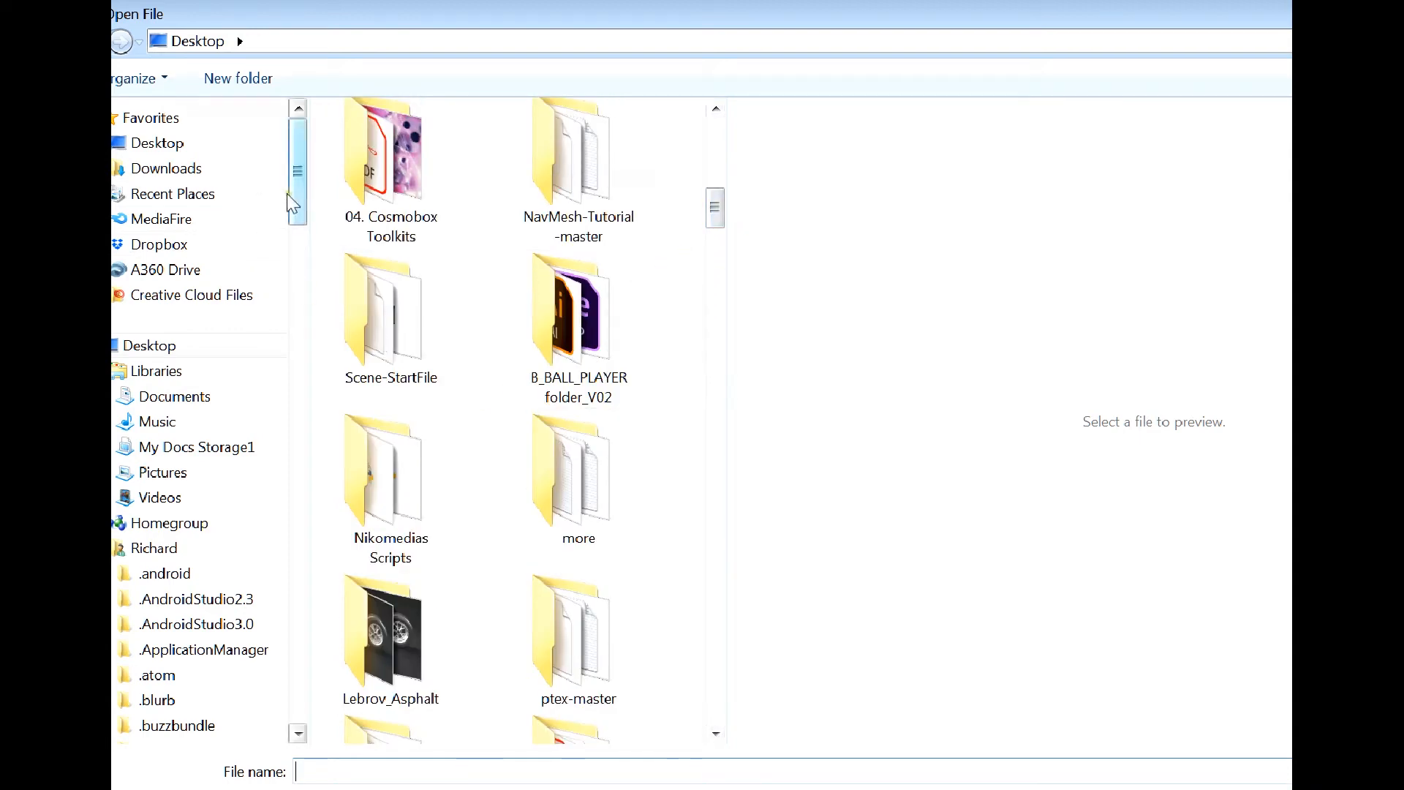
{"action": "left_click_drag", "start_coordinate": [301, 242], "coordinate": [316, 266]}
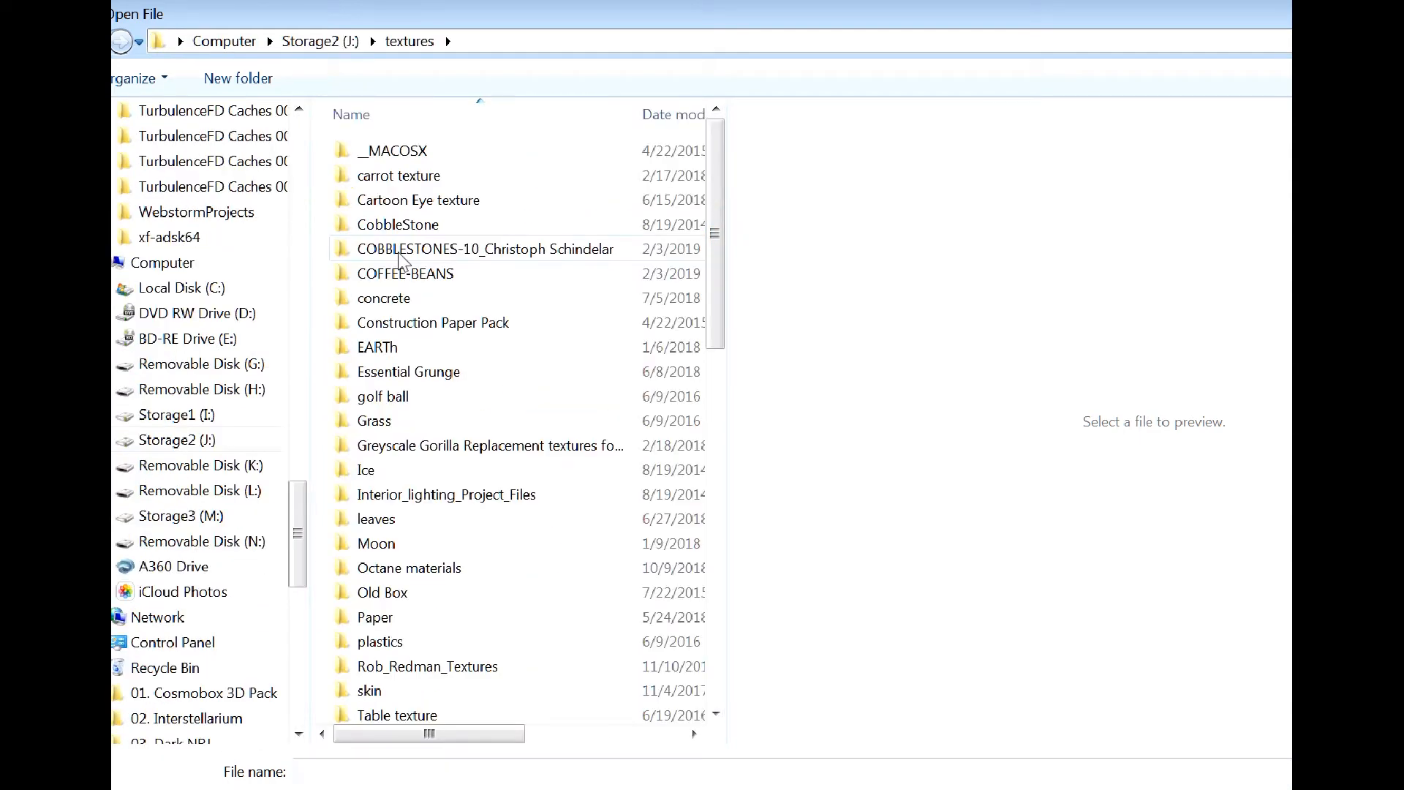
{"action": "double_click", "coordinate": [399, 252]}
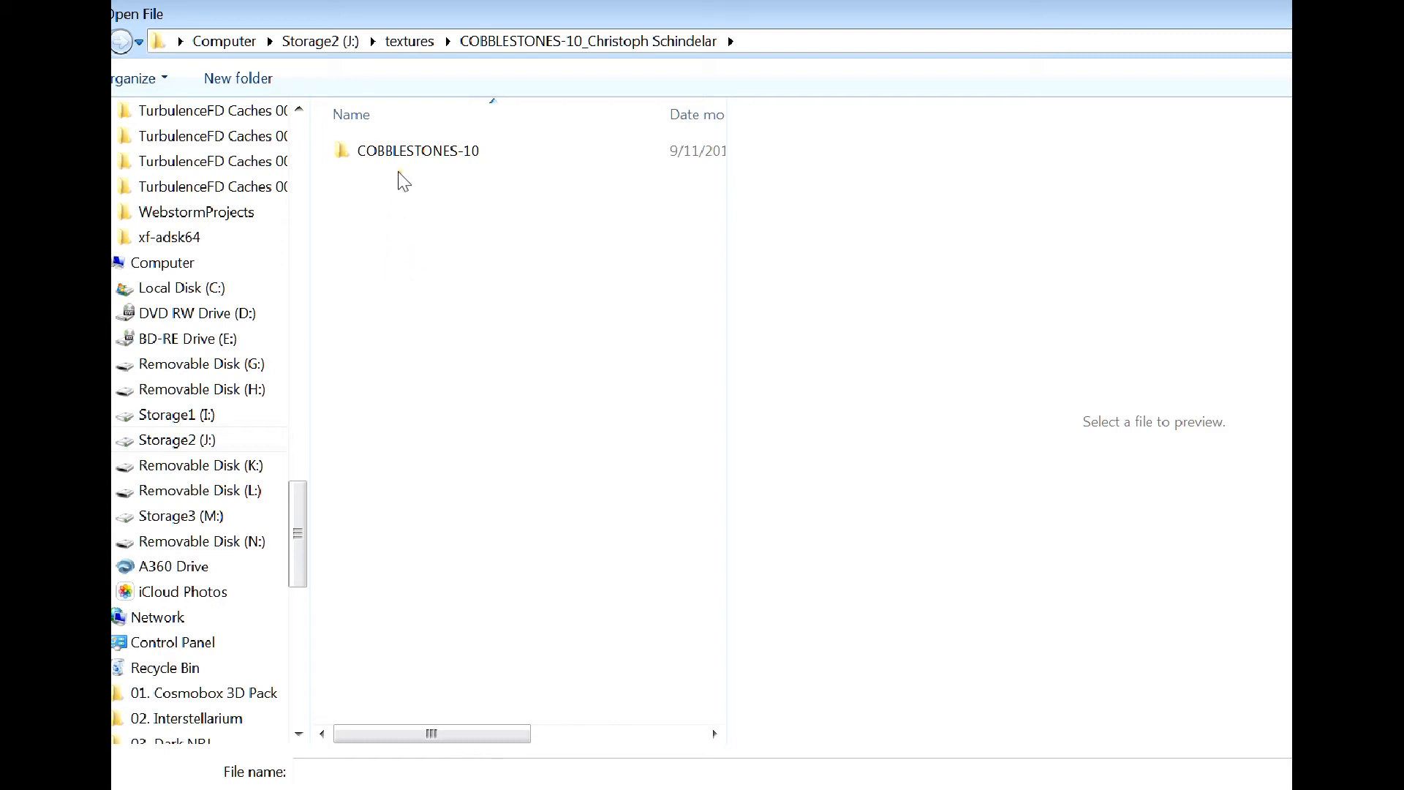
{"action": "double_click", "coordinate": [401, 161]}
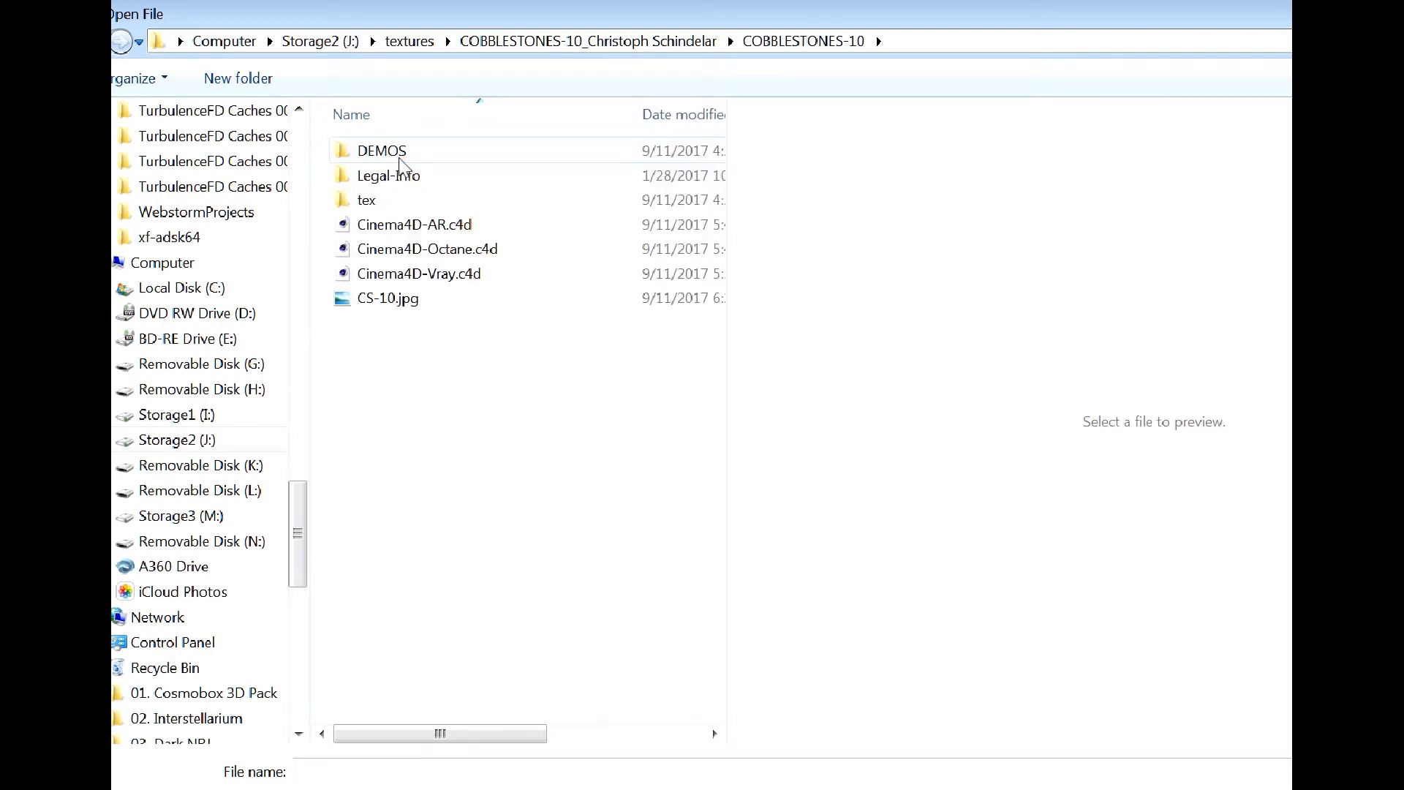
{"action": "left_click", "coordinate": [417, 254]}
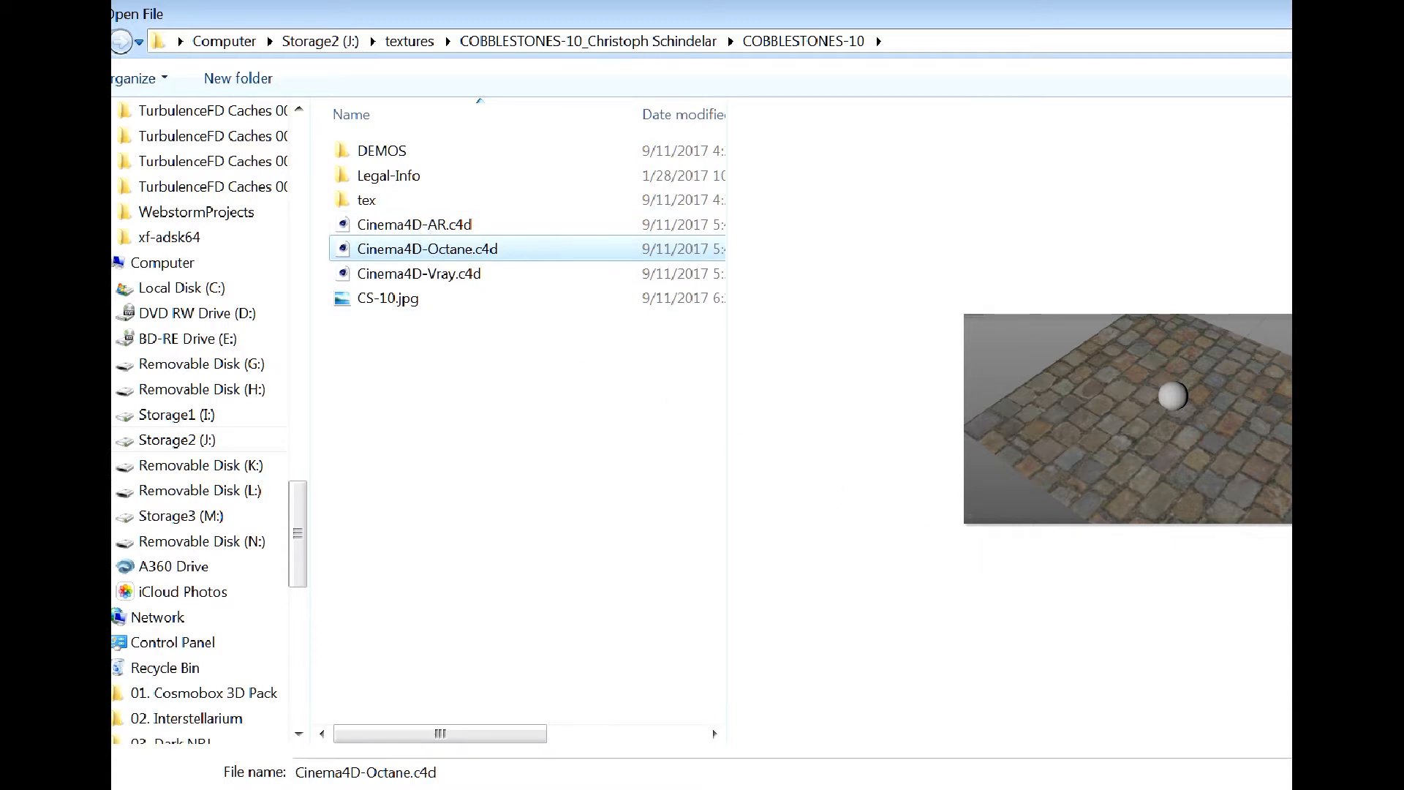
{"action": "key", "text": "Return"}
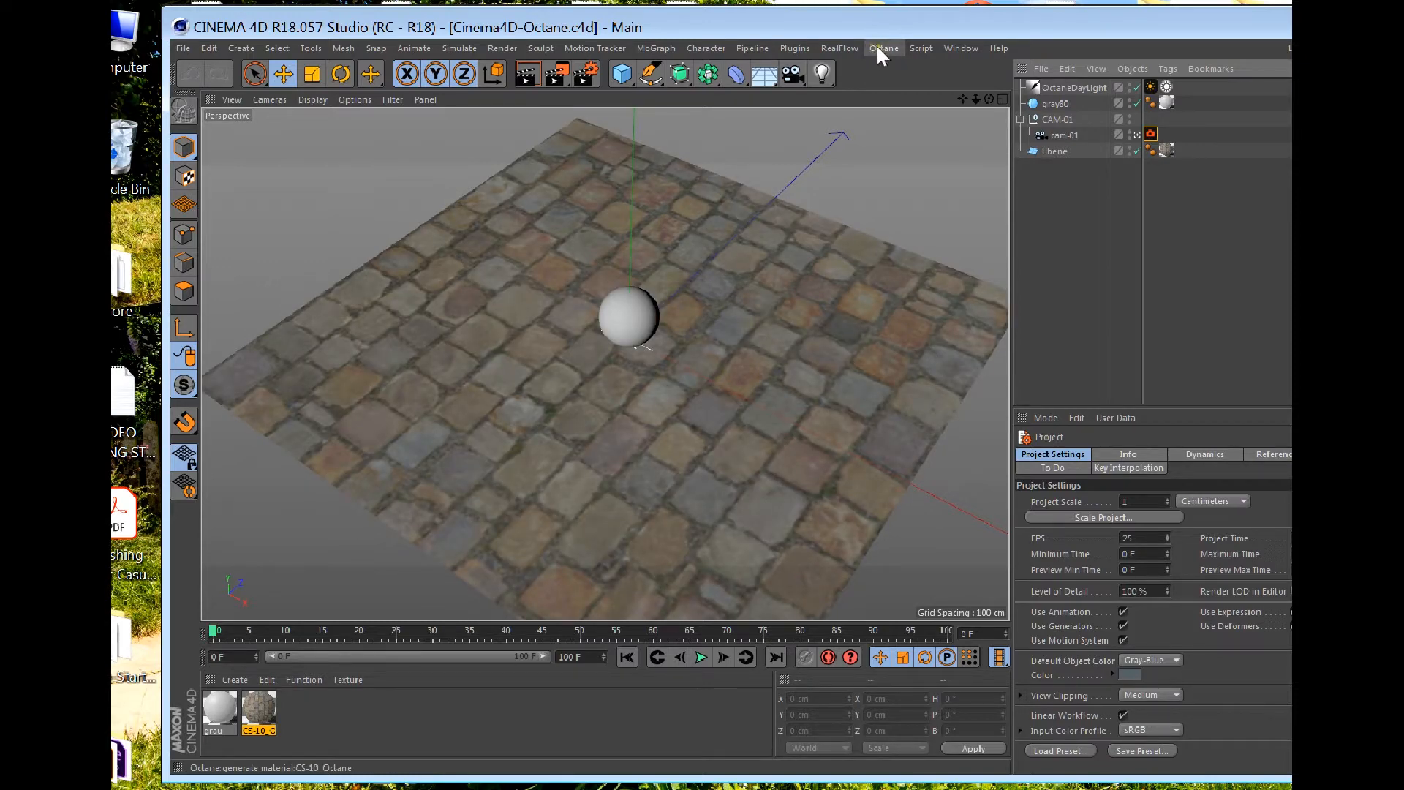
Step: Open the Octane Live Viewer, shrink its window and place it beside the viewport, clear of the object list
{"action": "left_click", "coordinate": [881, 48]}
{"action": "left_click", "coordinate": [878, 66]}
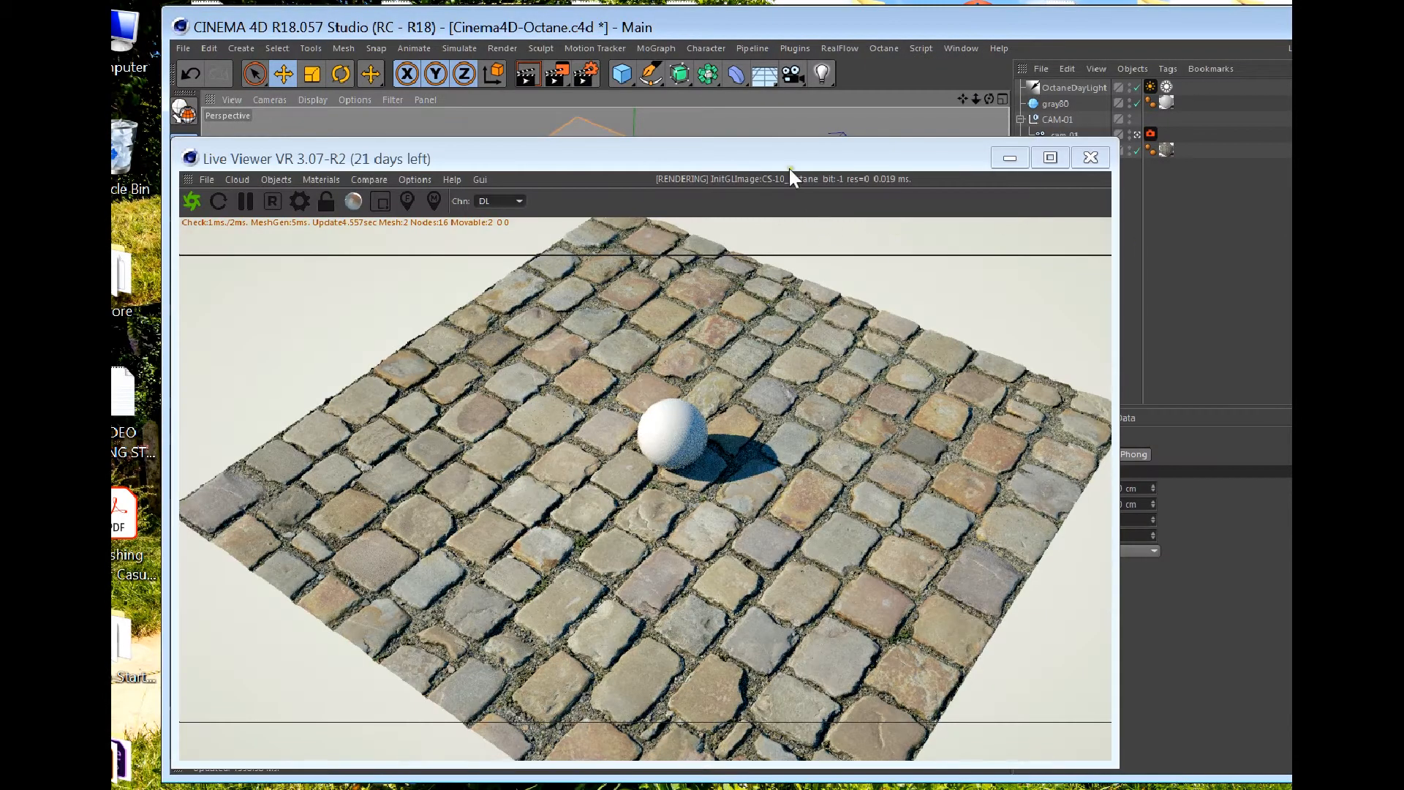
{"action": "left_click_drag", "start_coordinate": [789, 165], "coordinate": [1111, 103]}
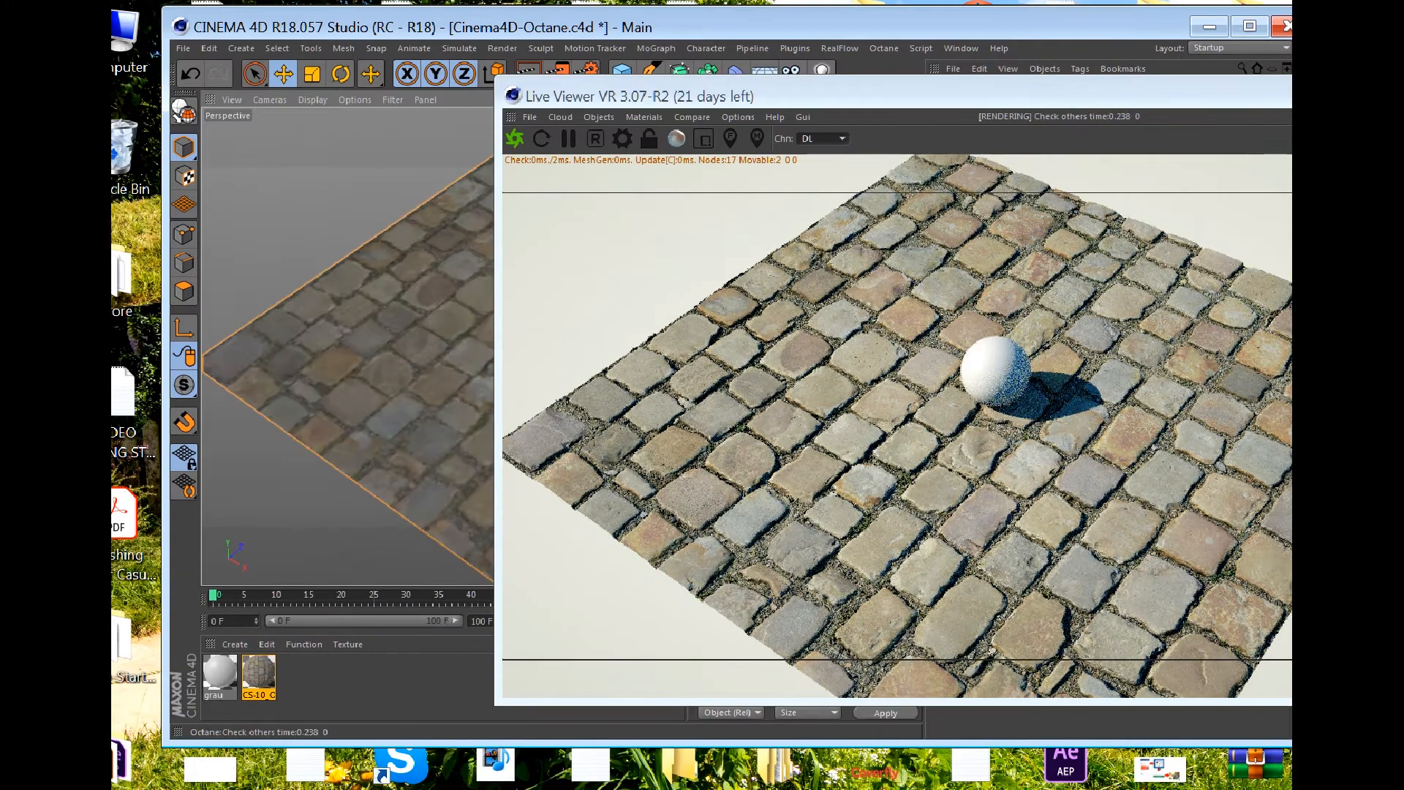
{"action": "left_click_drag", "start_coordinate": [1290, 704], "coordinate": [1049, 454]}
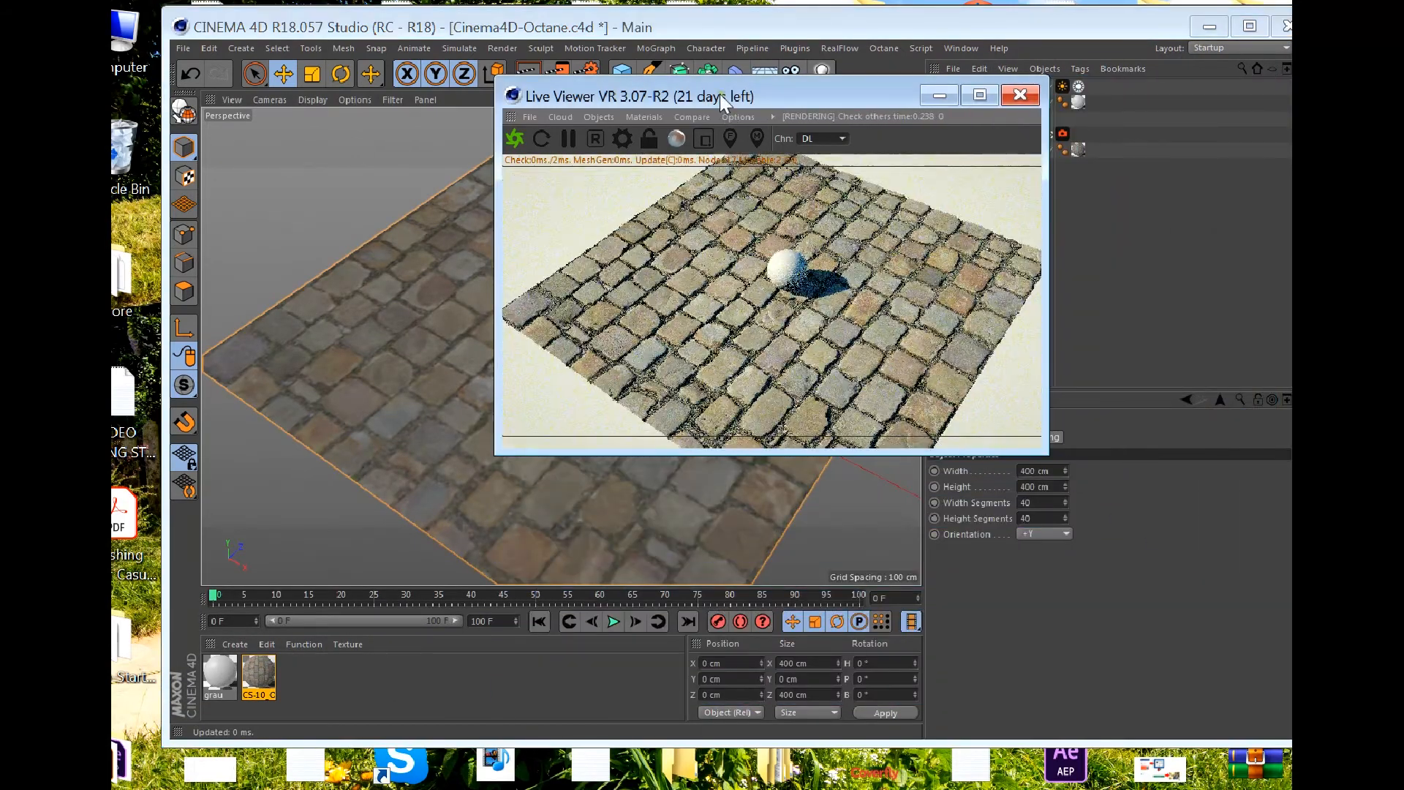
{"action": "left_click_drag", "start_coordinate": [761, 96], "coordinate": [1228, 98]}
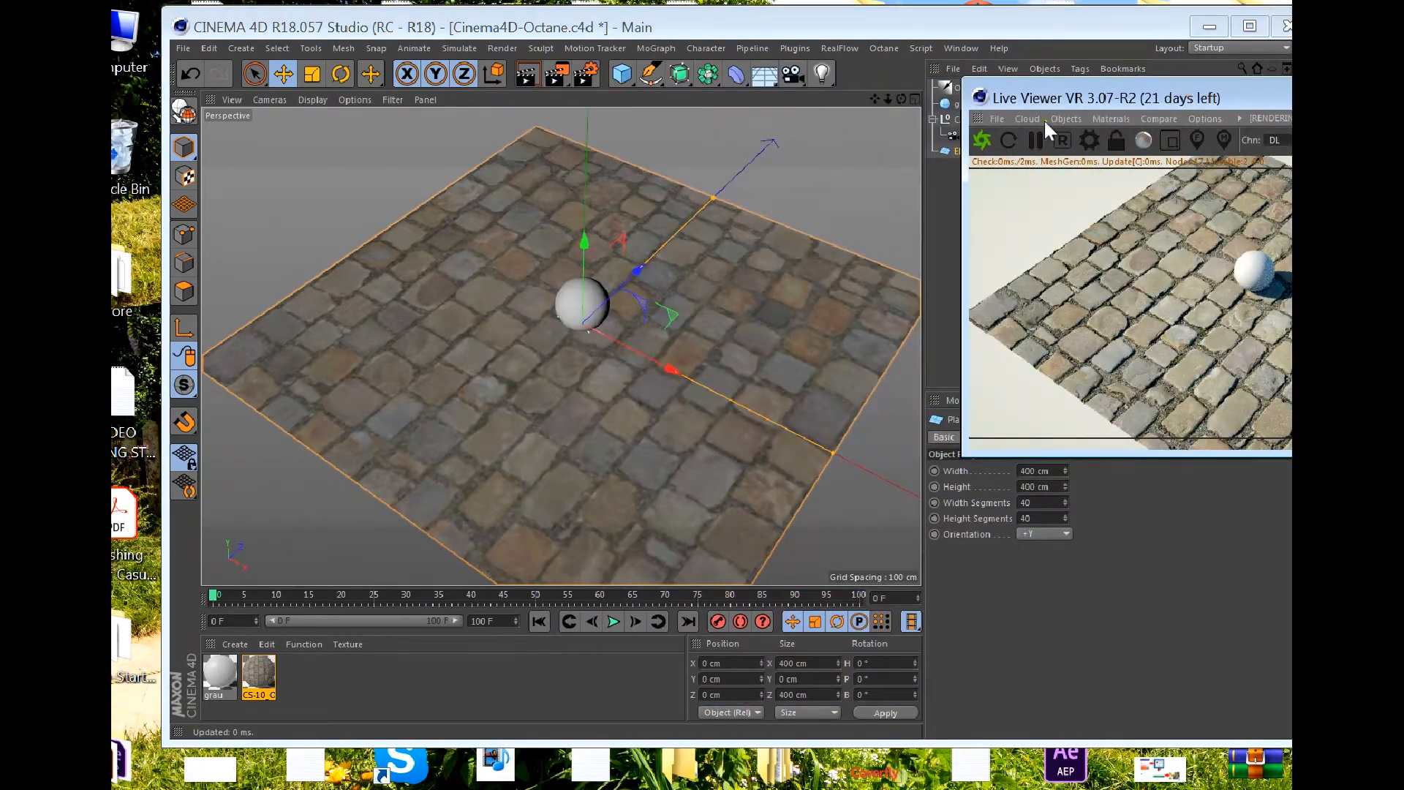
{"action": "left_click_drag", "start_coordinate": [1050, 96], "coordinate": [1027, 290]}
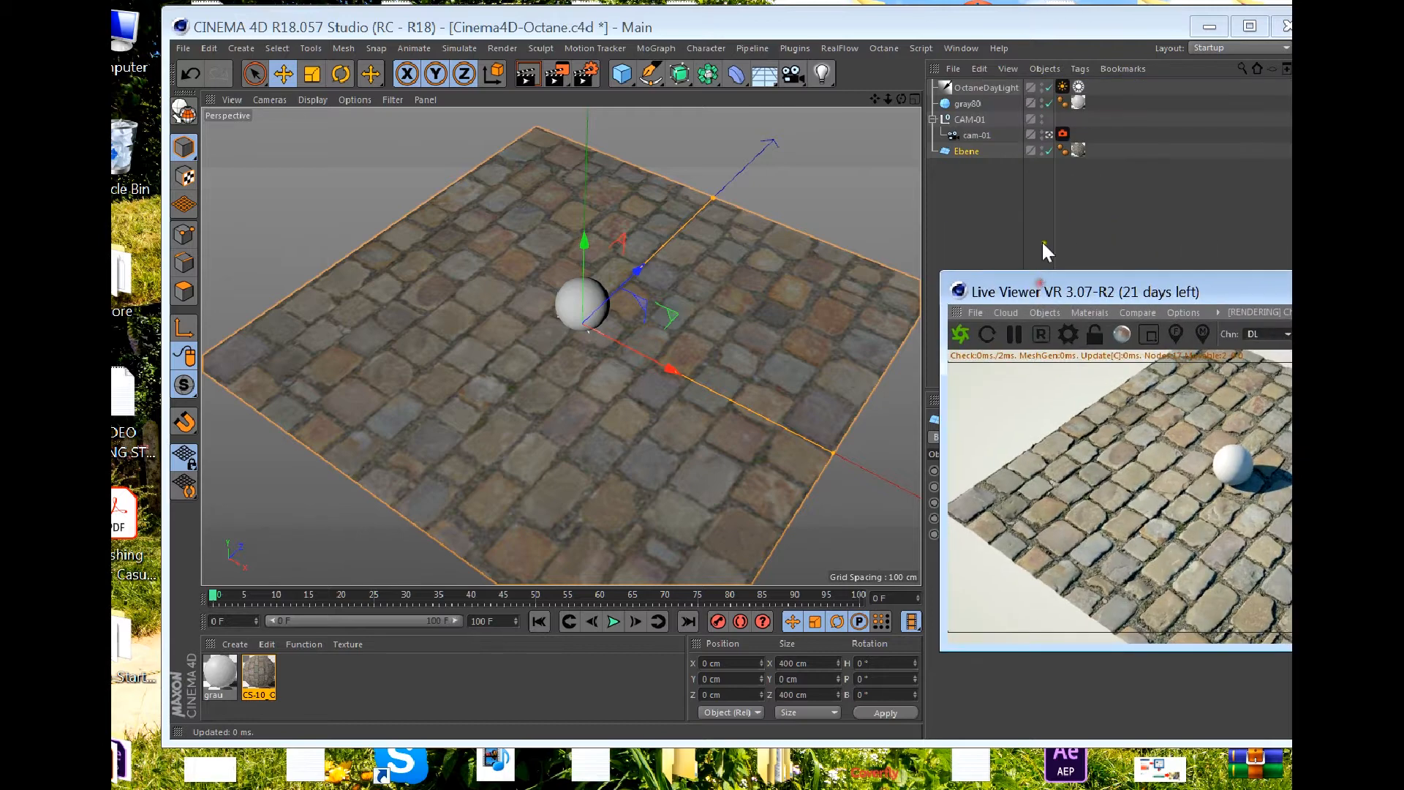
Step: Delete the gray80 sphere from the cobblestone scene
{"action": "left_click", "coordinate": [958, 101]}
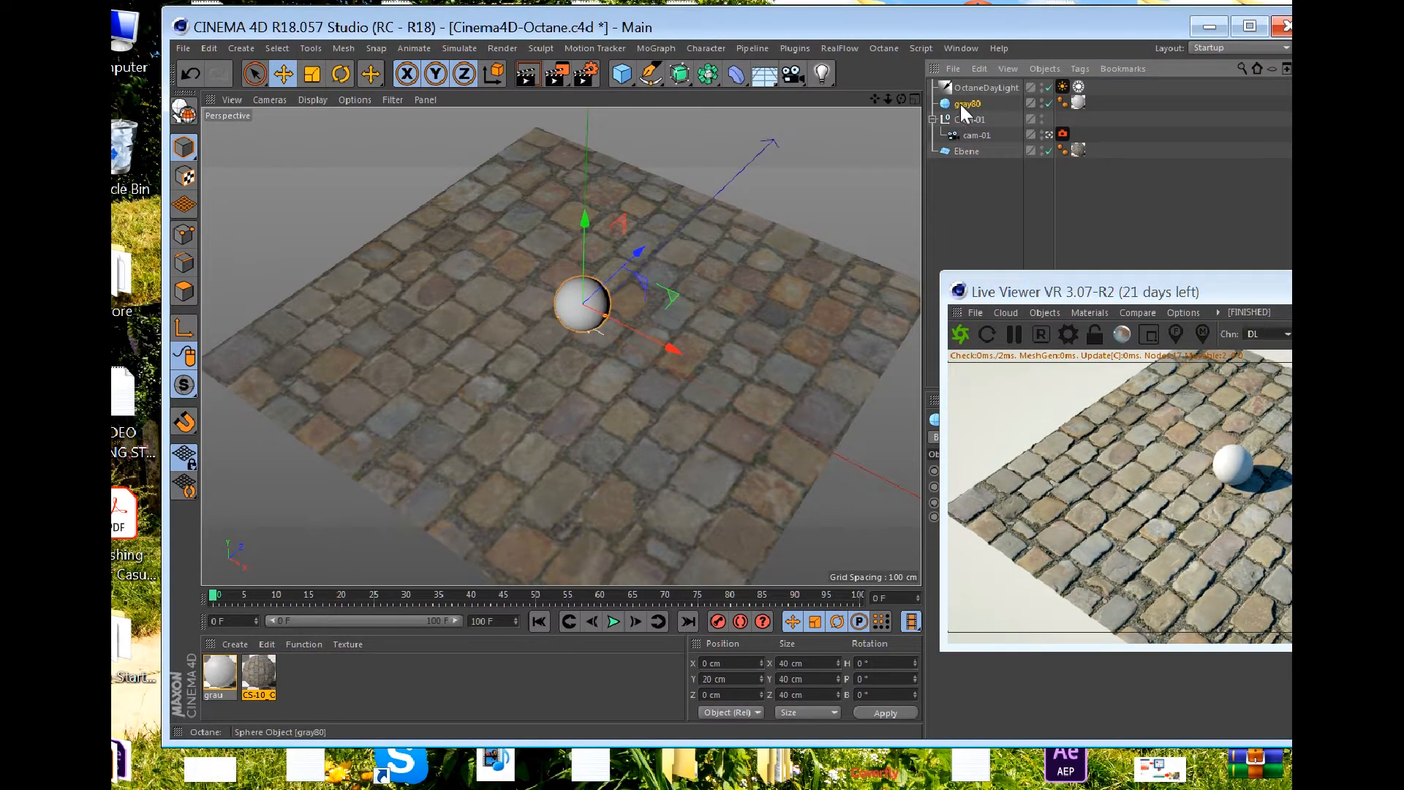
{"action": "key", "text": "Delete"}
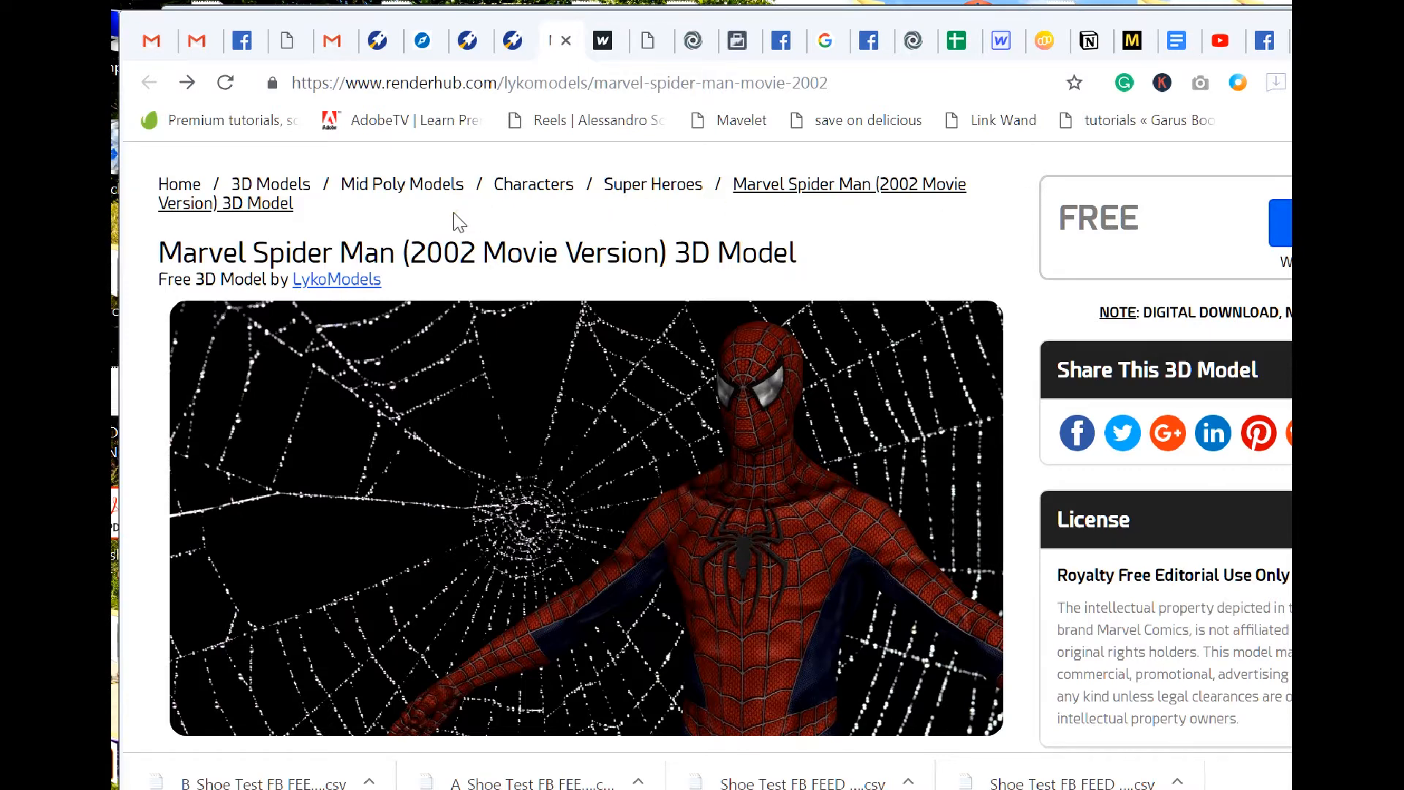
{"action": "key", "text": "ctrl+t"}
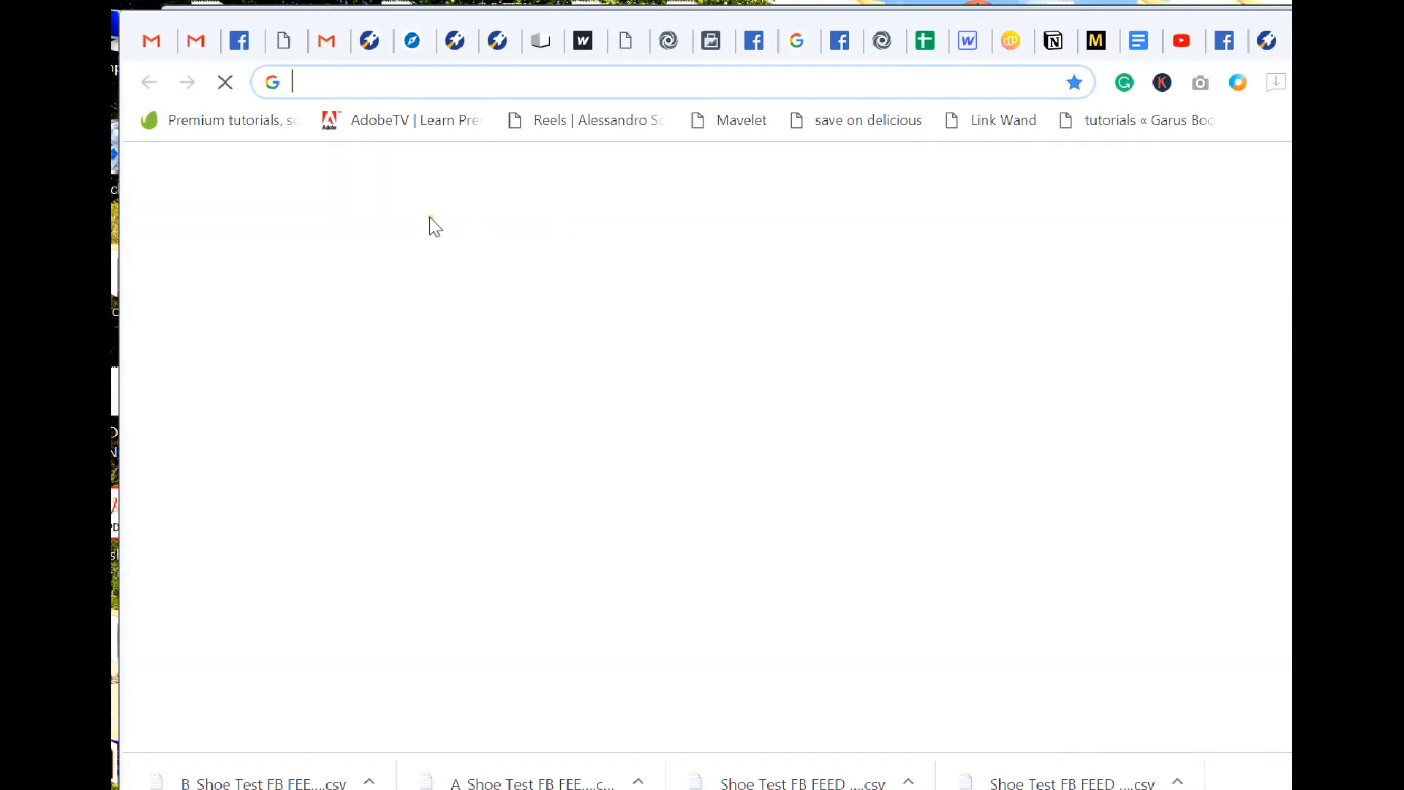
{"action": "type", "text": "www.mixamo.com"}
{"action": "left_click", "coordinate": [493, 125]}
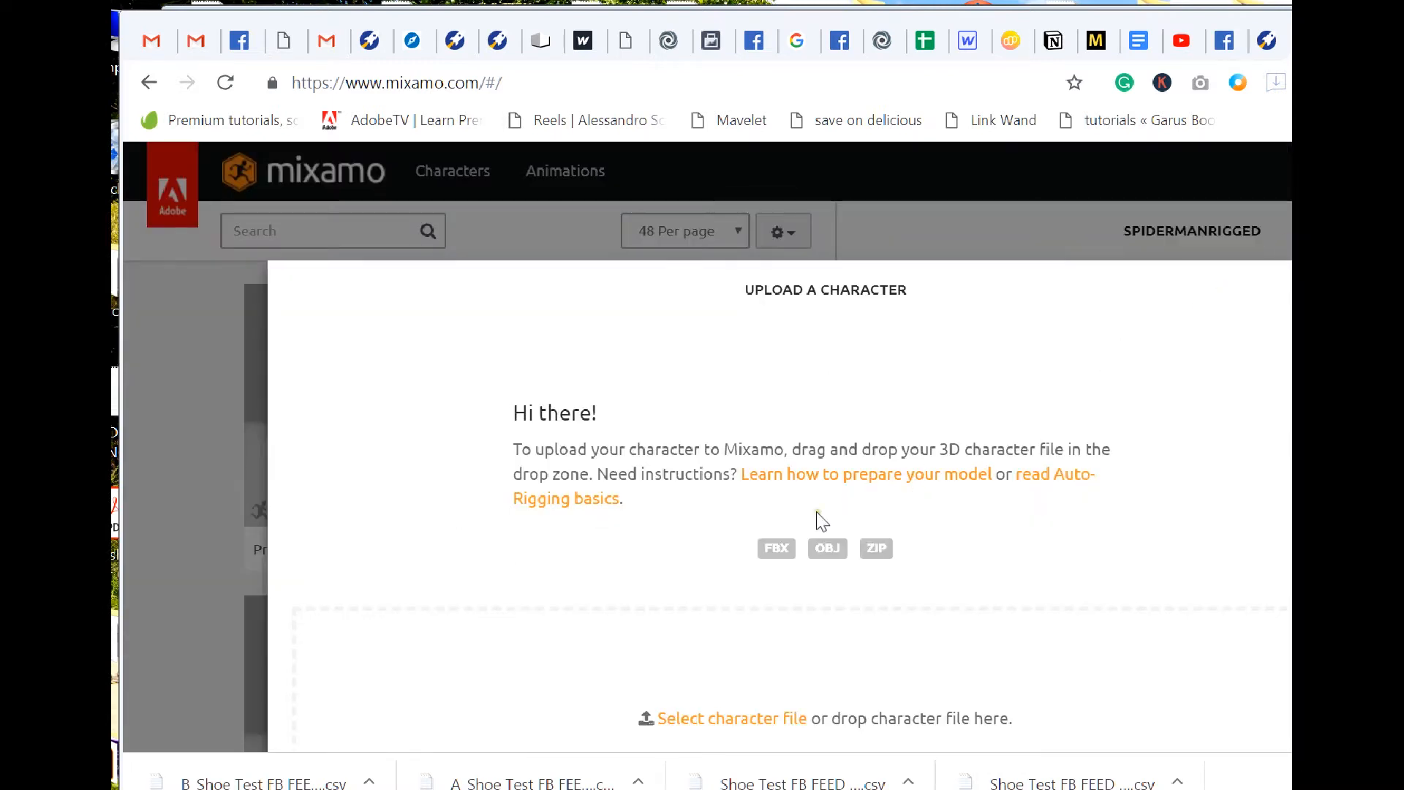
Step: Start selecting a character file to upload and browse to the 3D MODELS folder on Storage3 (M:)
{"action": "scroll", "coordinate": [709, 603], "scroll_direction": "down", "scroll_amount": 1}
{"action": "scroll", "coordinate": [714, 612], "scroll_direction": "down", "scroll_amount": 3}
{"action": "left_click", "coordinate": [743, 503]}
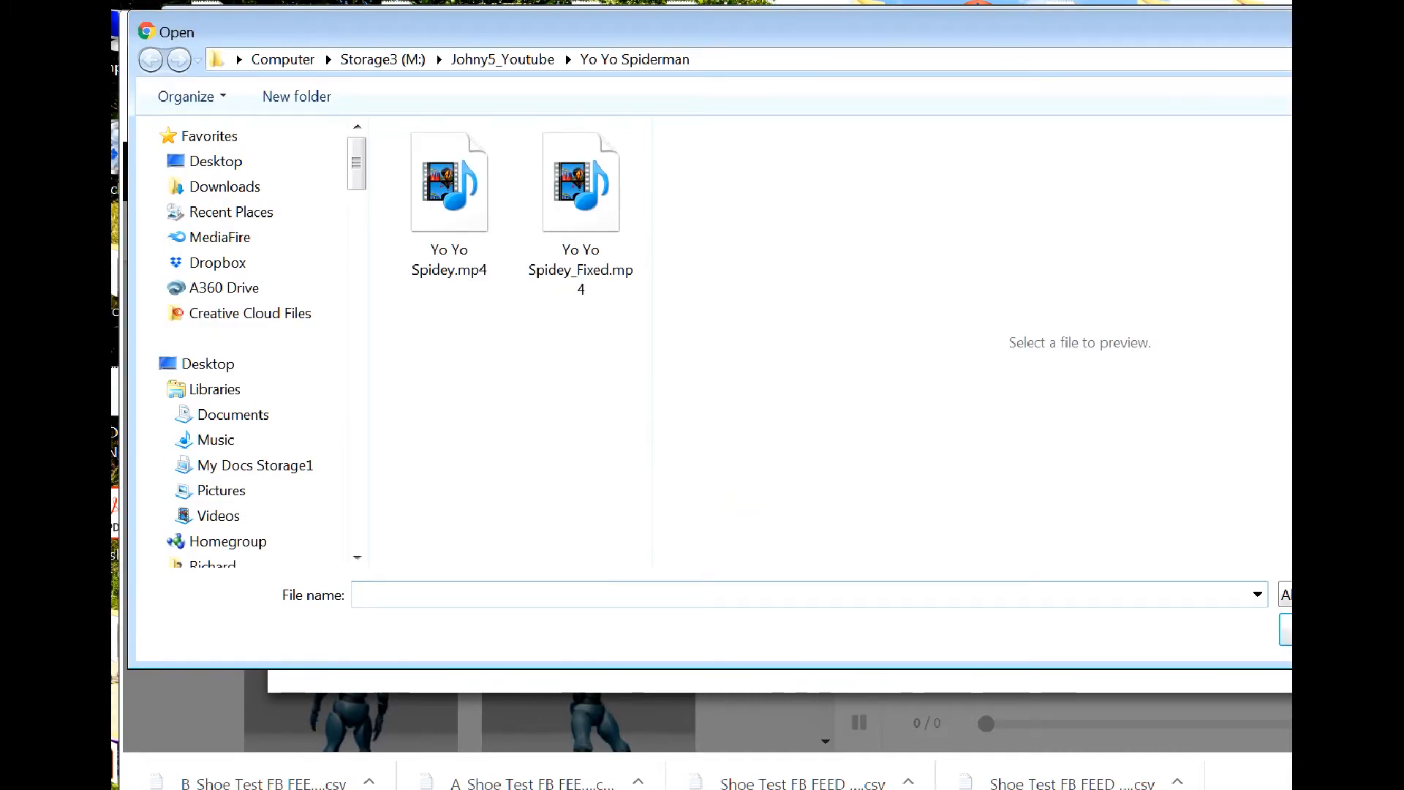
{"action": "left_click", "coordinate": [1393, 630]}
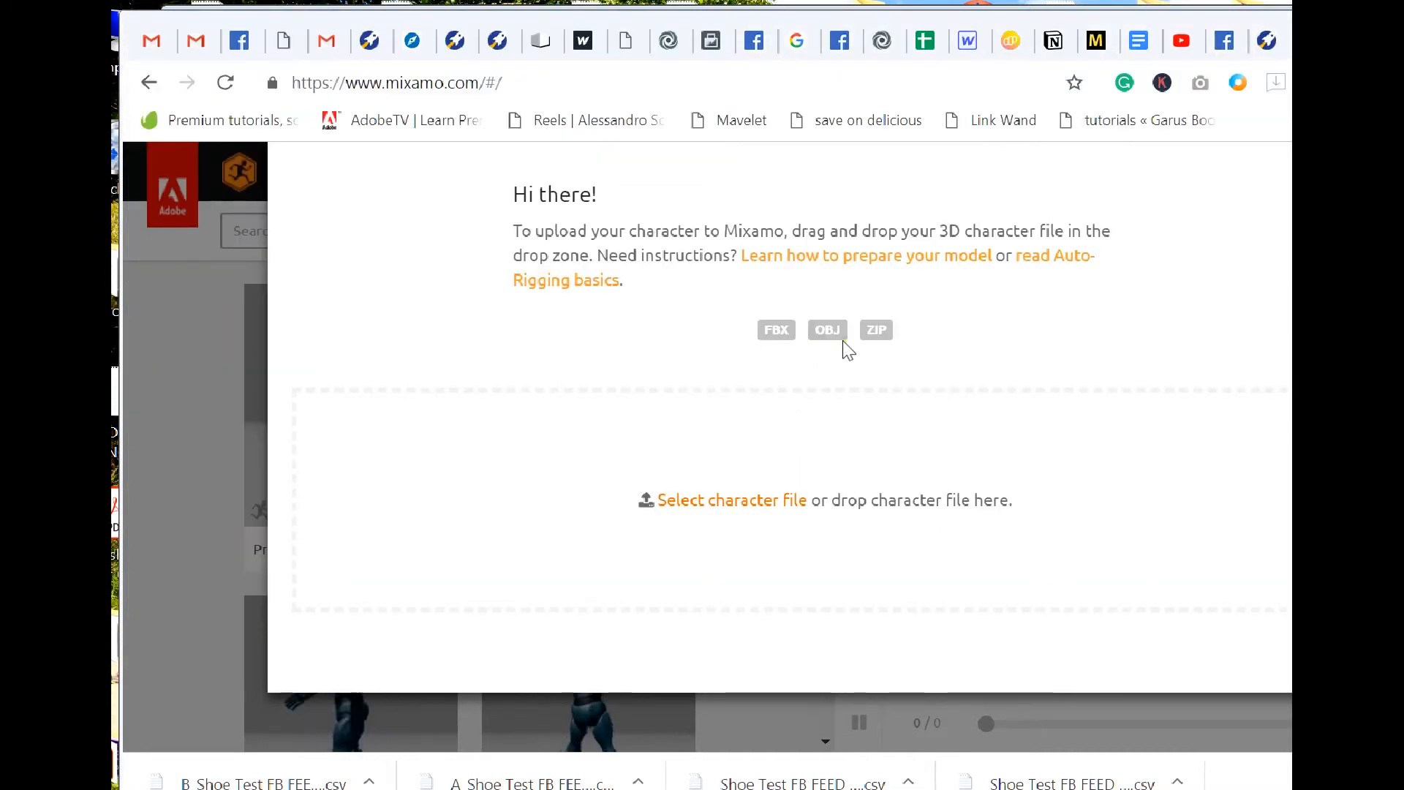
{"action": "left_click", "coordinate": [731, 496]}
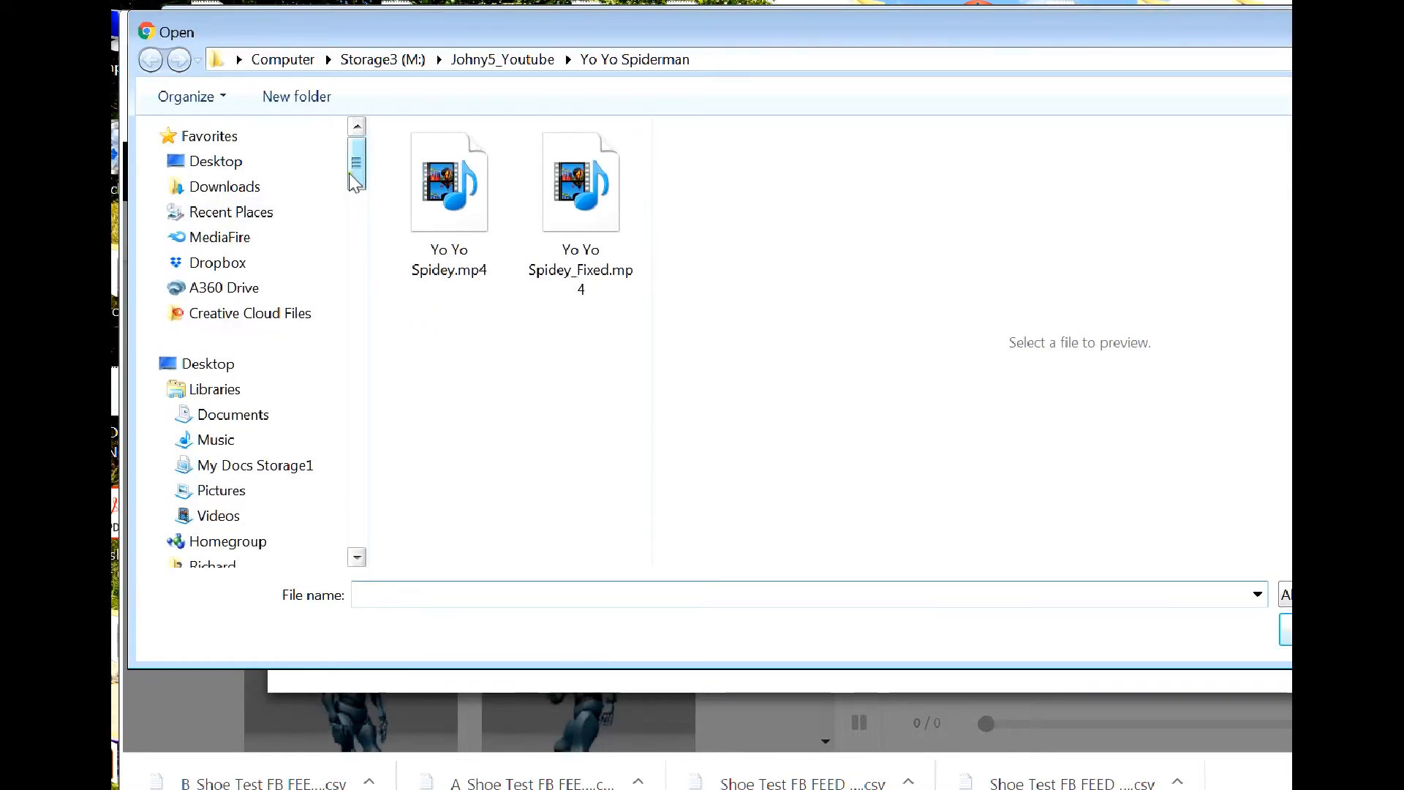
{"action": "left_click_drag", "start_coordinate": [356, 178], "coordinate": [354, 186]}
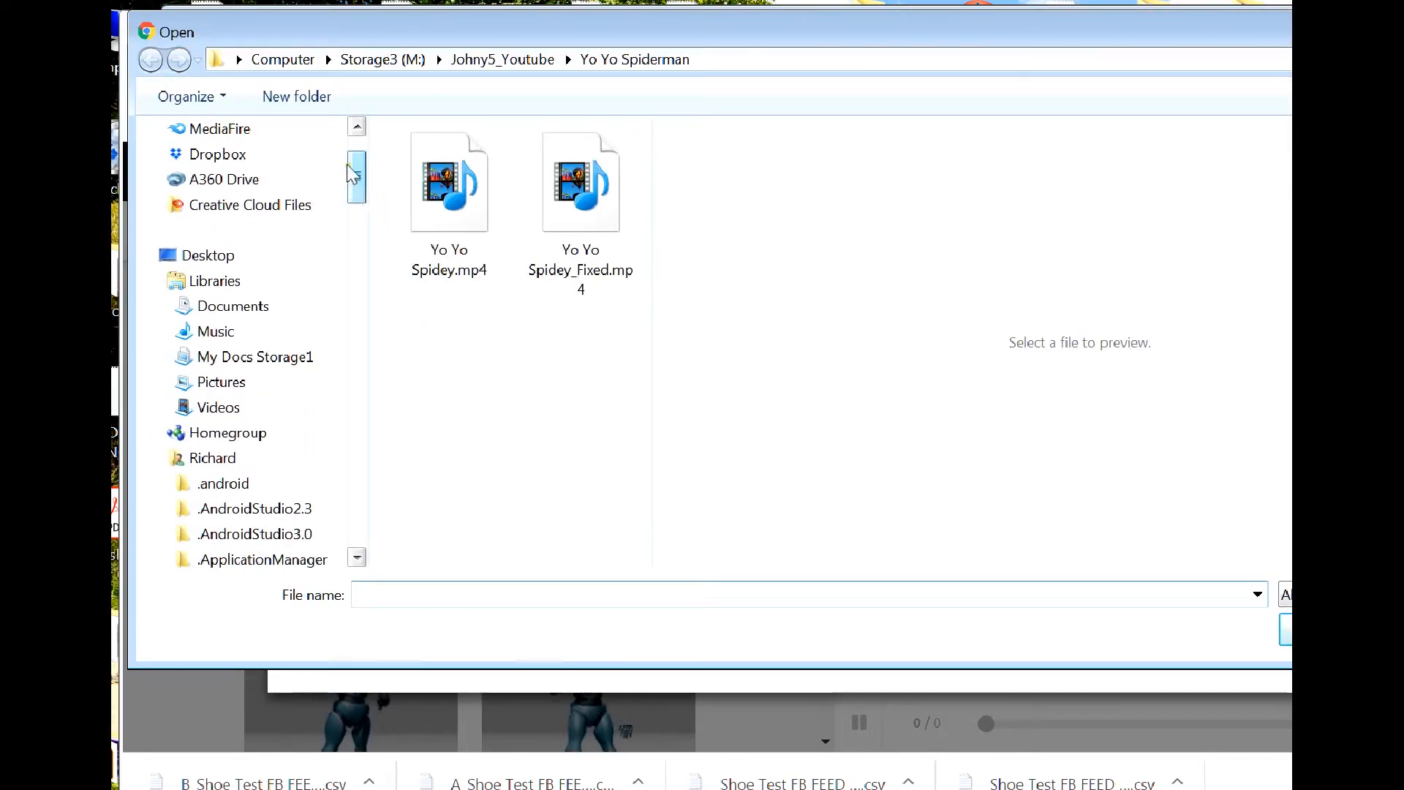
{"action": "left_click", "coordinate": [381, 61]}
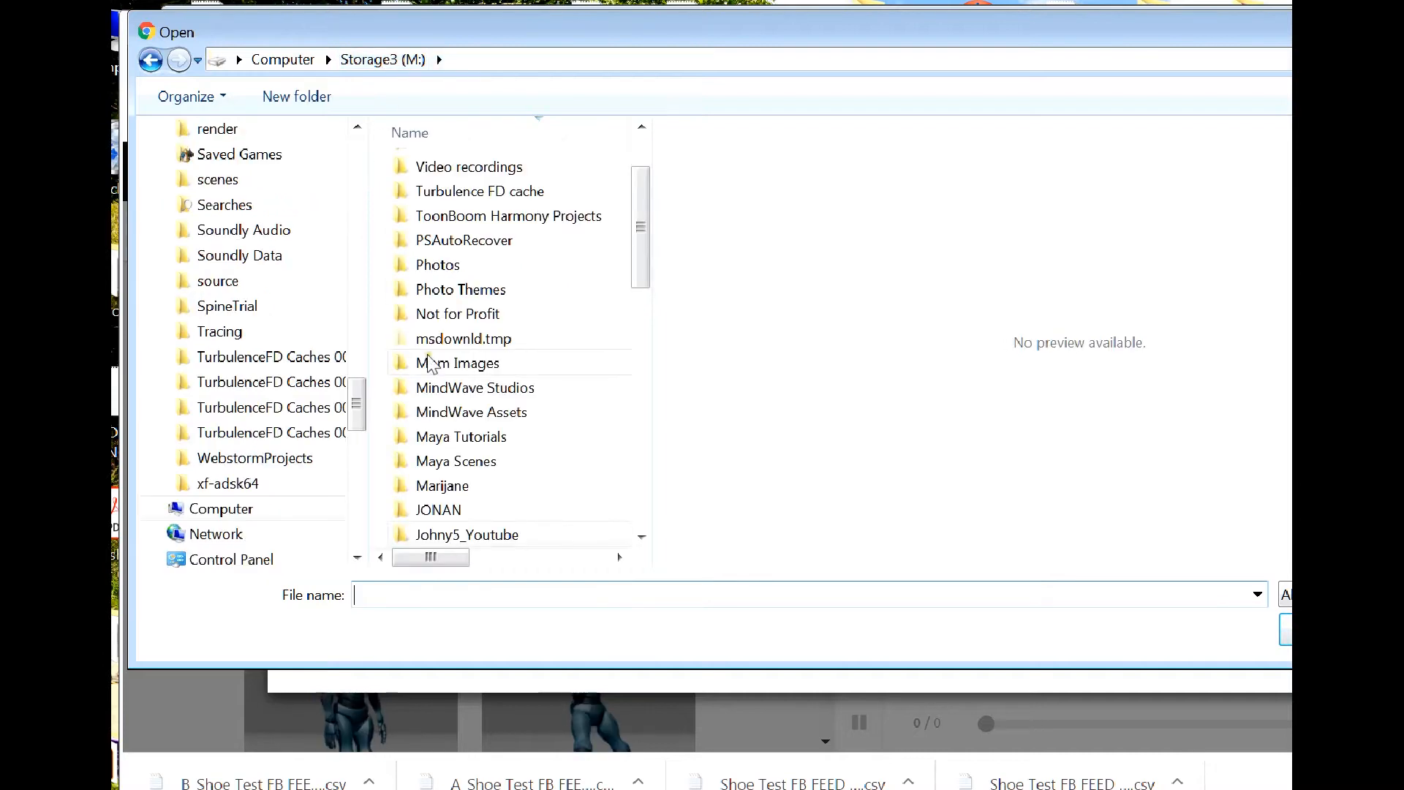
{"action": "left_click_drag", "start_coordinate": [646, 260], "coordinate": [640, 537]}
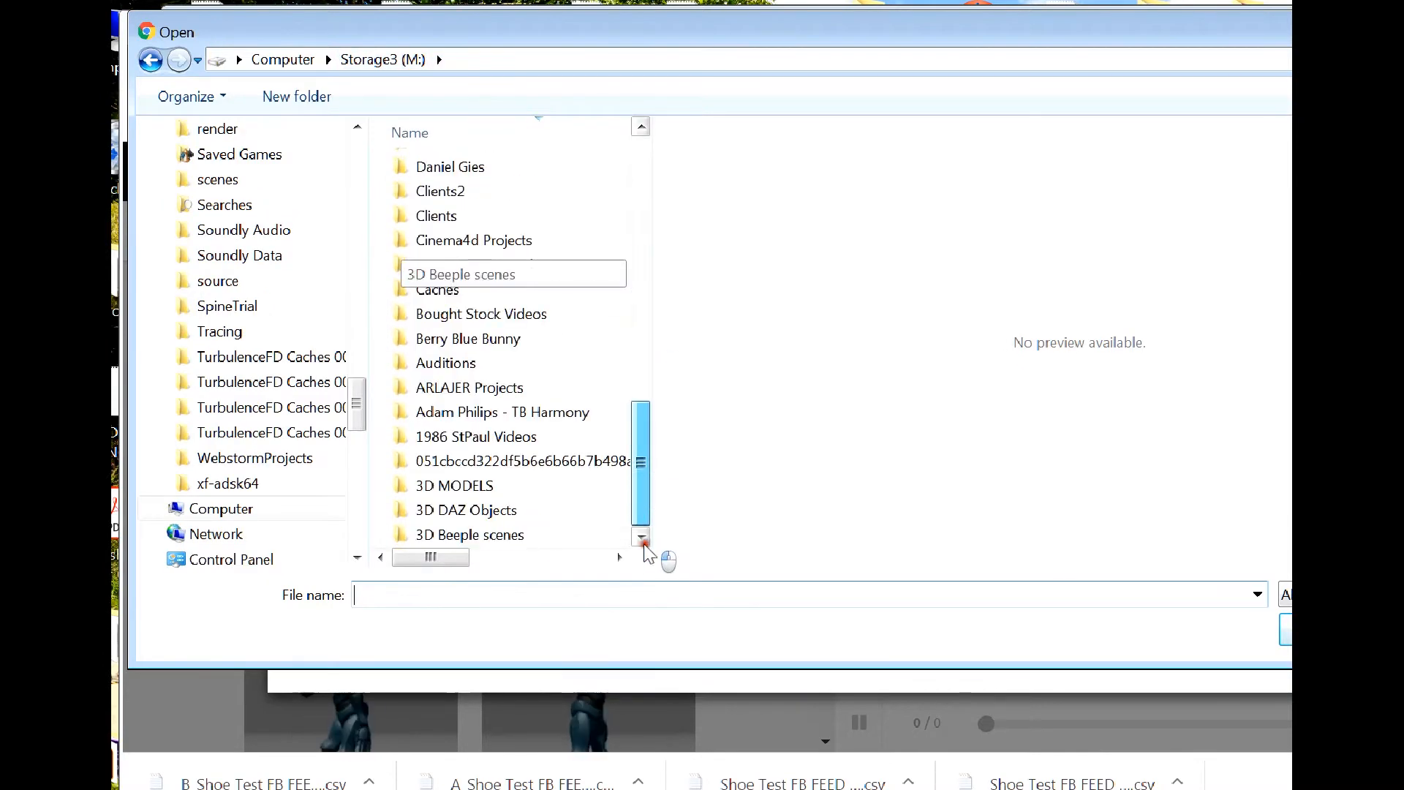
{"action": "double_click", "coordinate": [440, 487]}
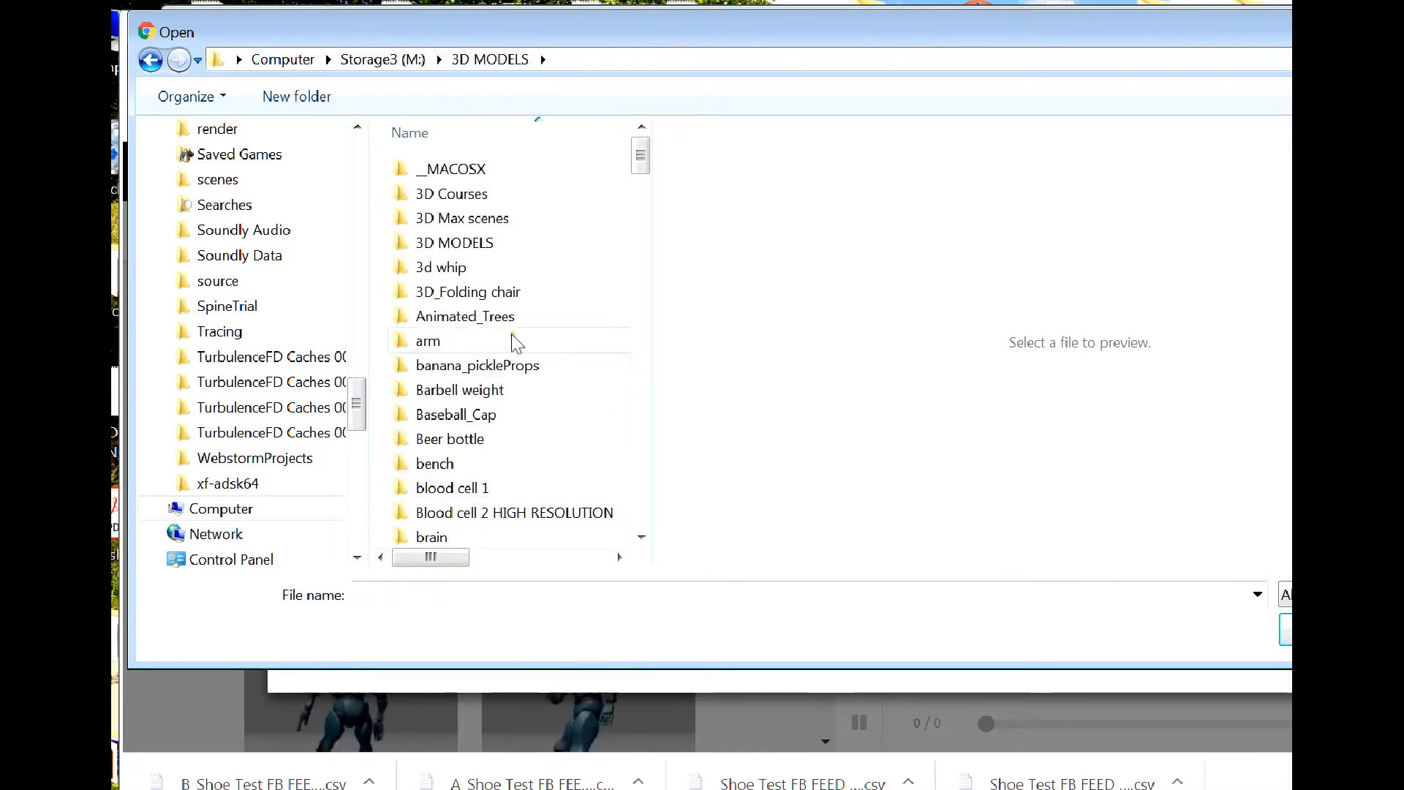
Step: Upload SpiderManRigged.fbx from the spider-man-movie-2002 folder and confirm the uploaded character
{"action": "left_click_drag", "start_coordinate": [640, 174], "coordinate": [640, 355]}
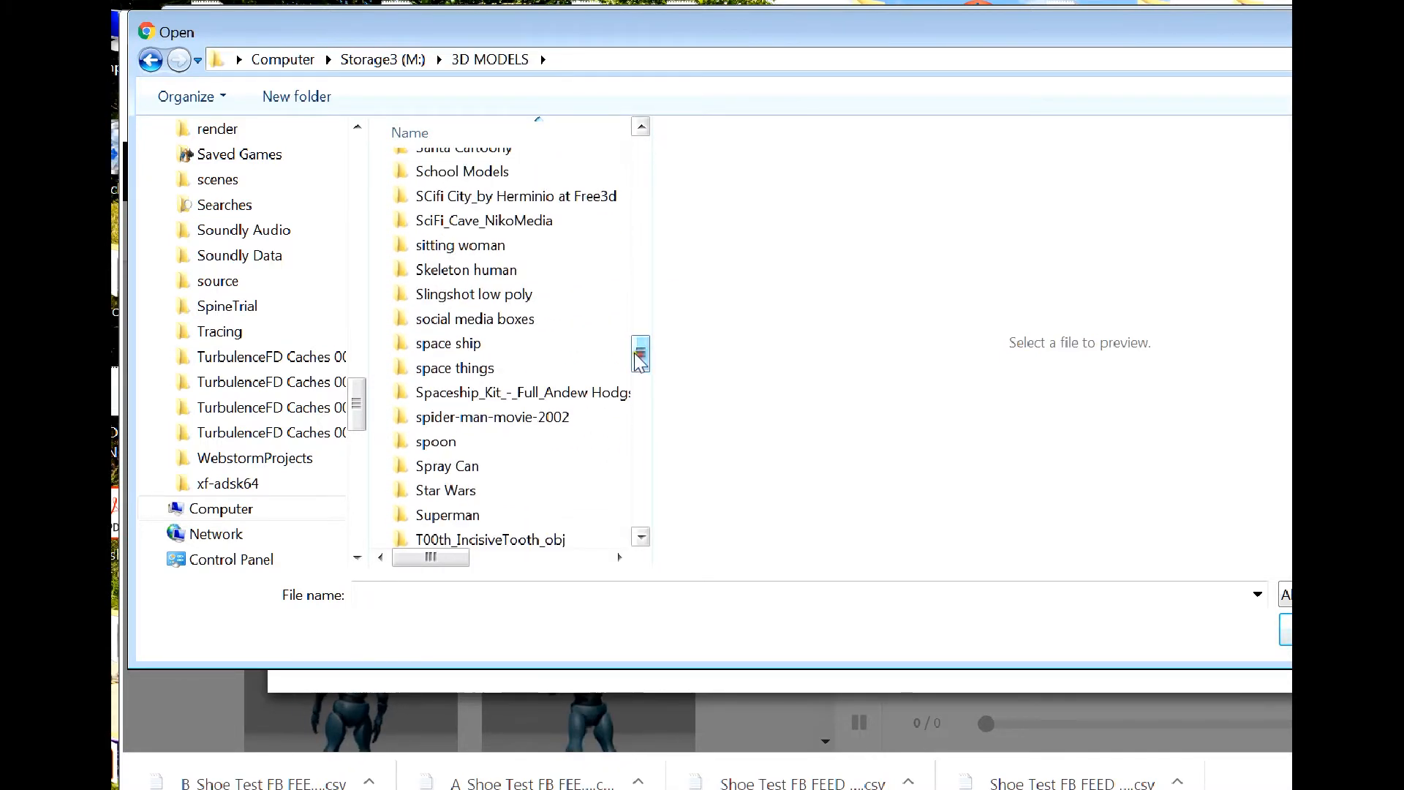
{"action": "left_click", "coordinate": [425, 416]}
{"action": "double_click", "coordinate": [426, 418]}
{"action": "left_click", "coordinate": [577, 209]}
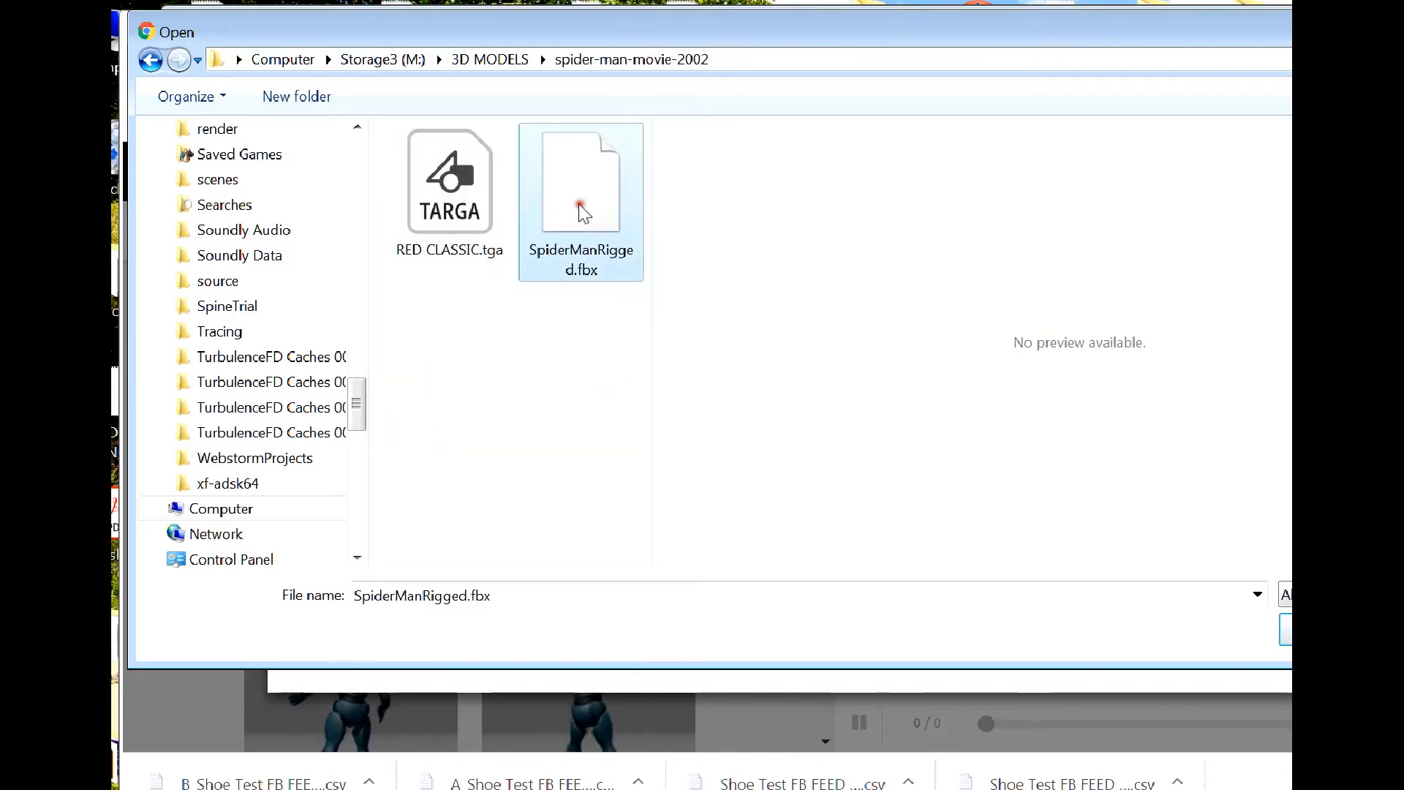
{"action": "left_click", "coordinate": [1288, 635]}
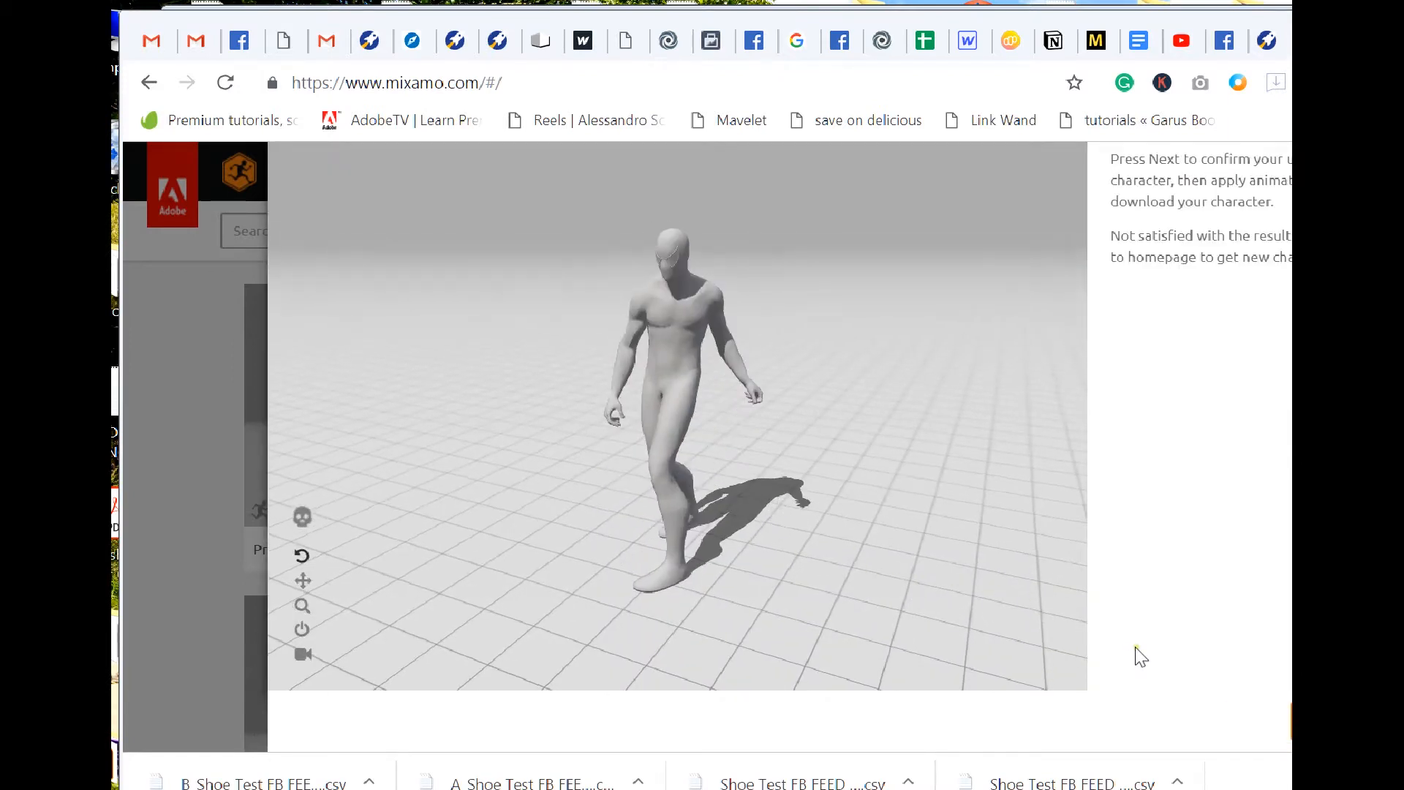
{"action": "left_click", "coordinate": [1275, 721]}
Step: Apply the Dribble animation to the uploaded Spider-Man character and preview its motion
{"action": "scroll", "coordinate": [460, 655], "scroll_direction": "down", "scroll_amount": 4}
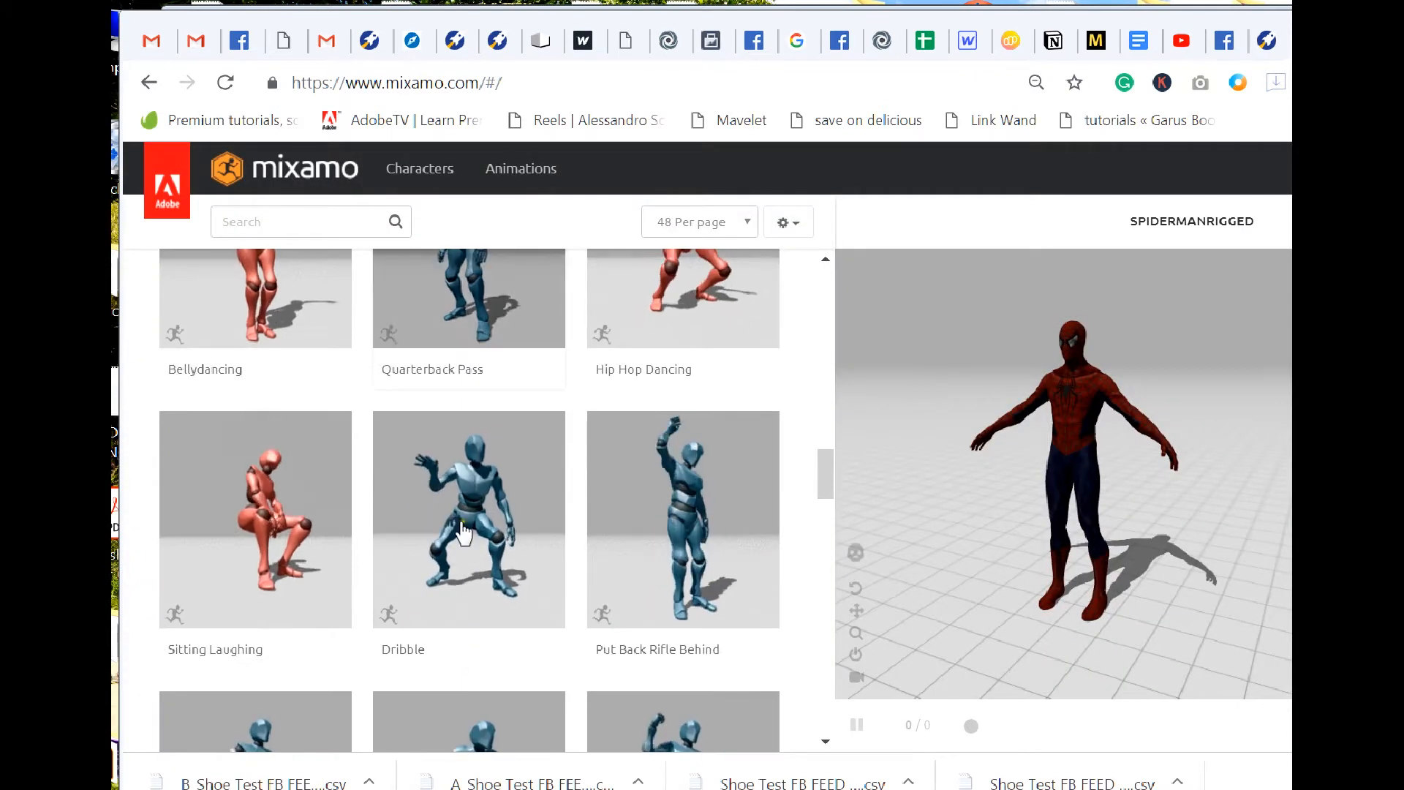
{"action": "left_click", "coordinate": [463, 533]}
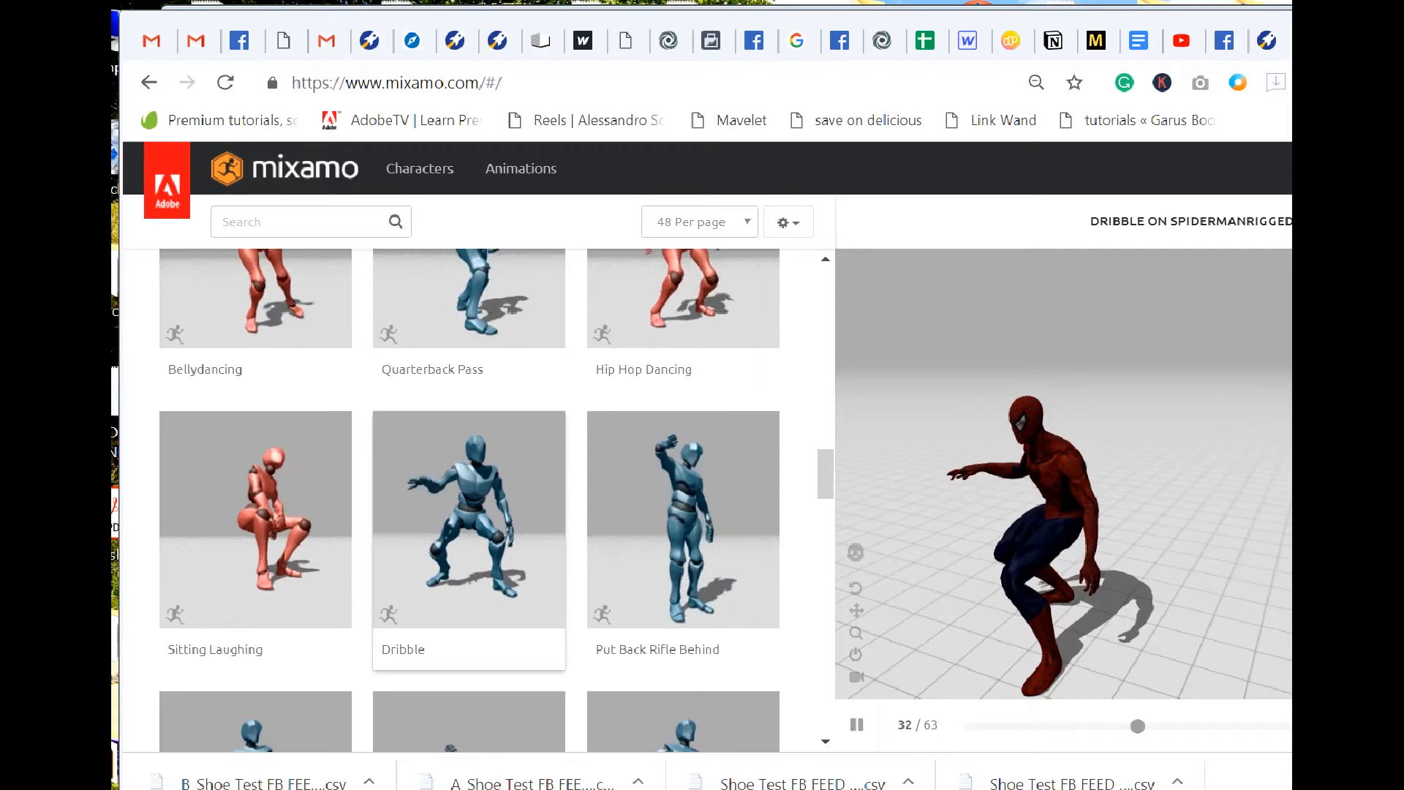
{"action": "key", "text": "space"}
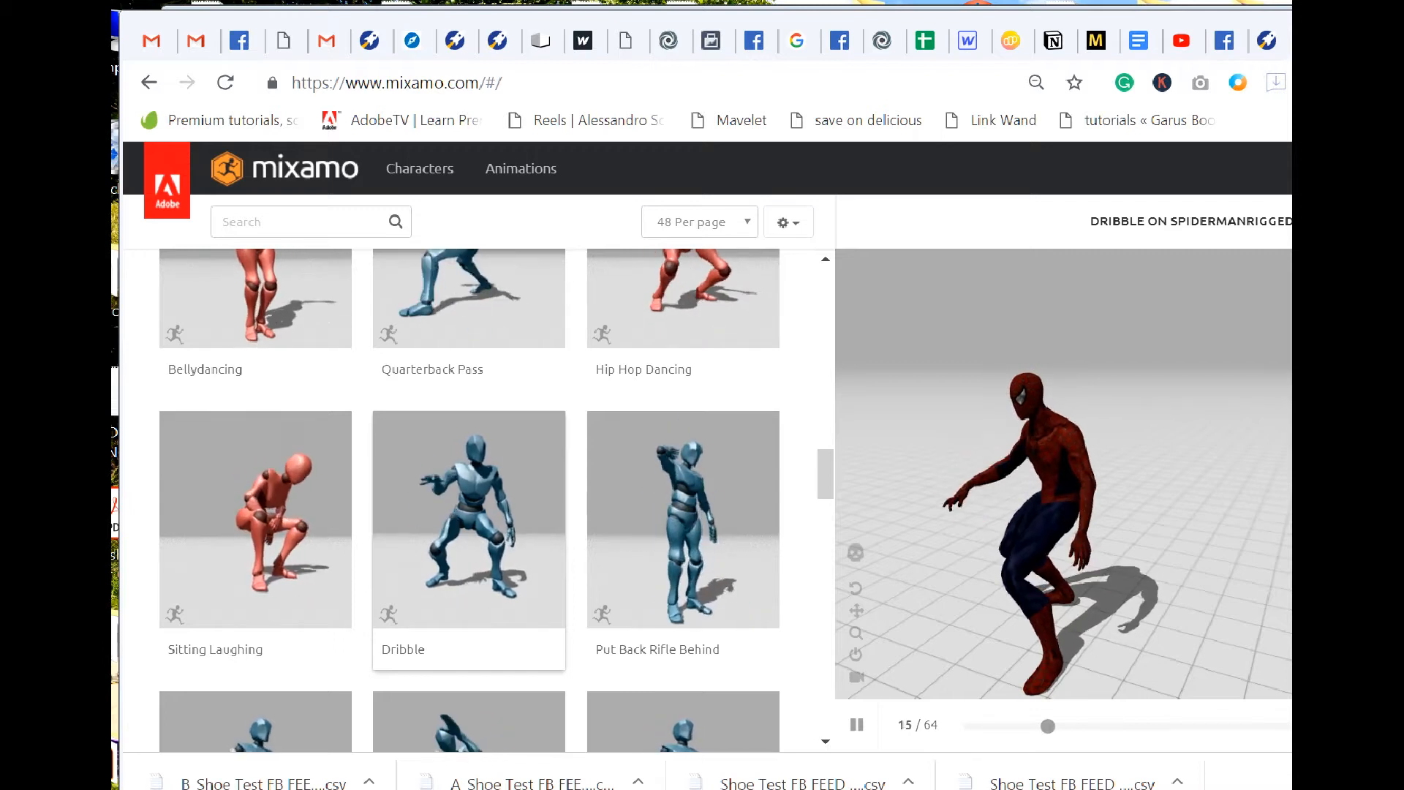
{"action": "key", "text": "space"}
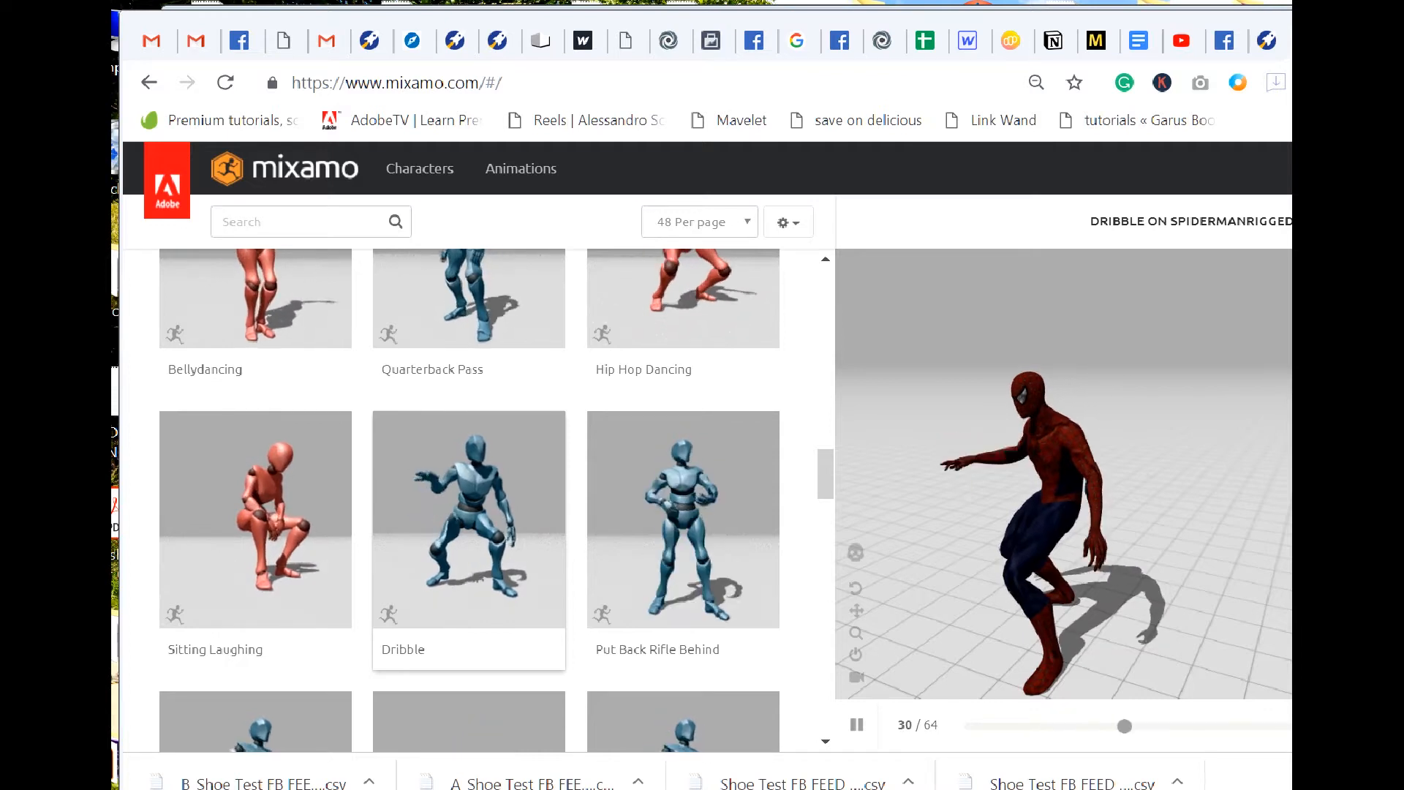
{"action": "key", "text": "space"}
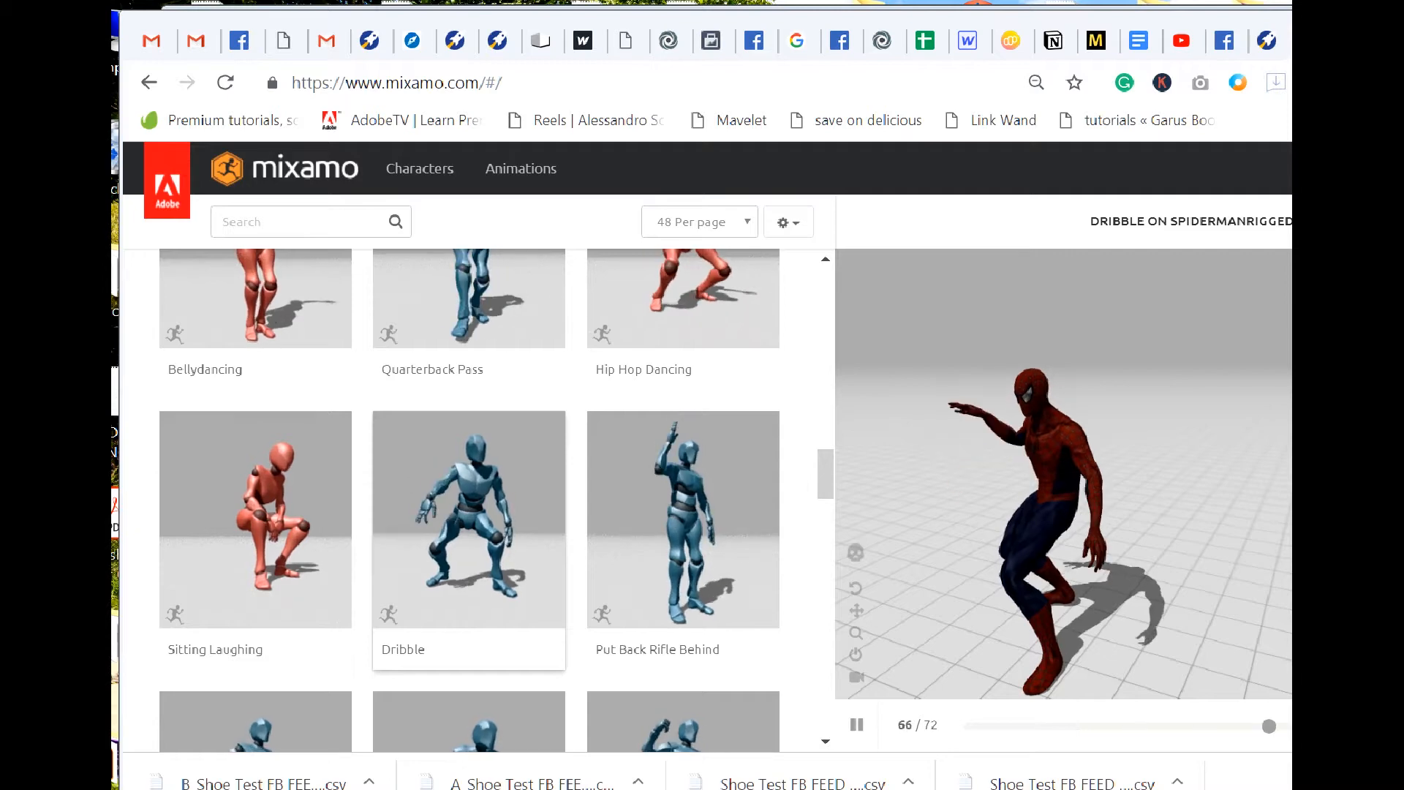
Step: Download the animated Spider-Man character as FBX(.fbx) with skin, 30 frames per second and no keyframe reduction
{"action": "left_click", "coordinate": [1353, 221]}
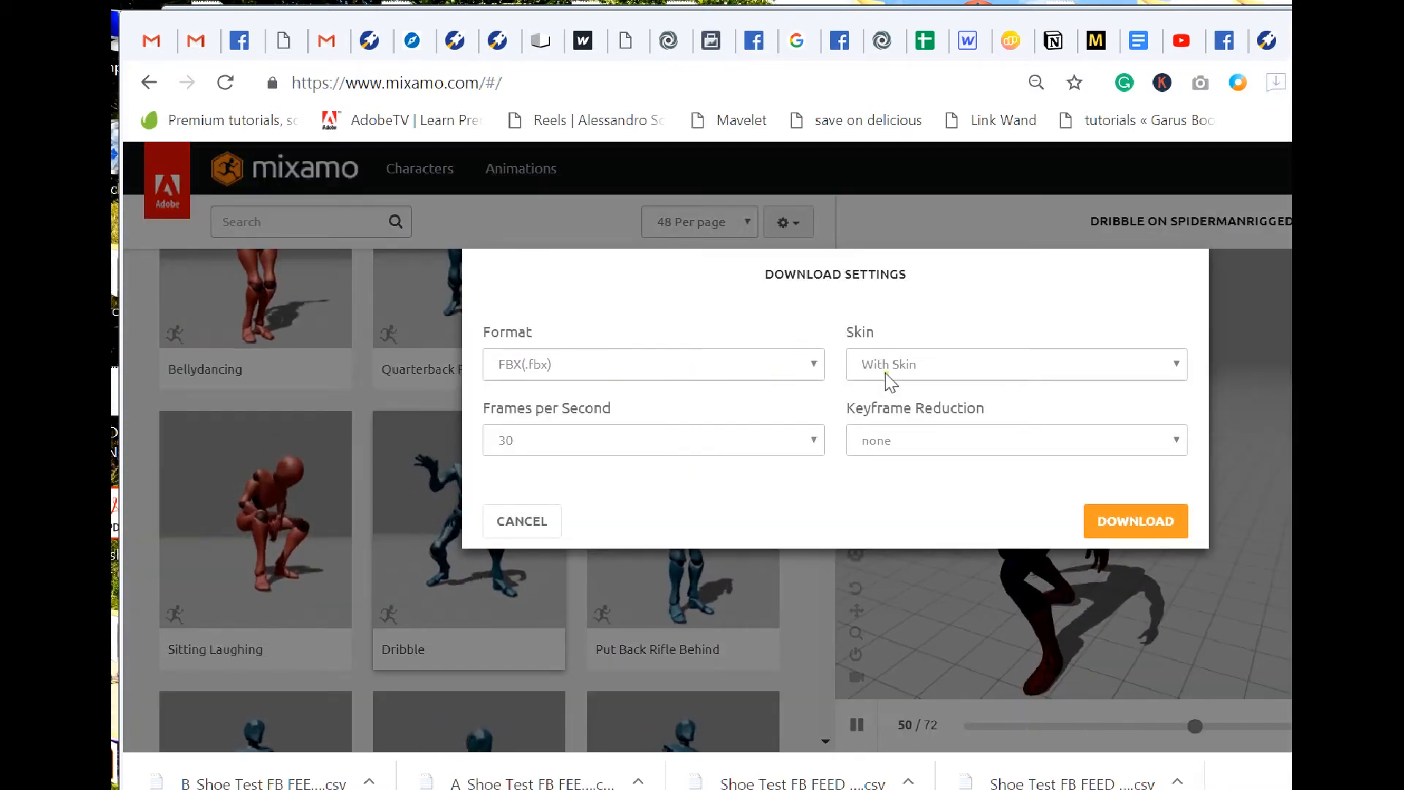
{"action": "left_click", "coordinate": [1113, 520]}
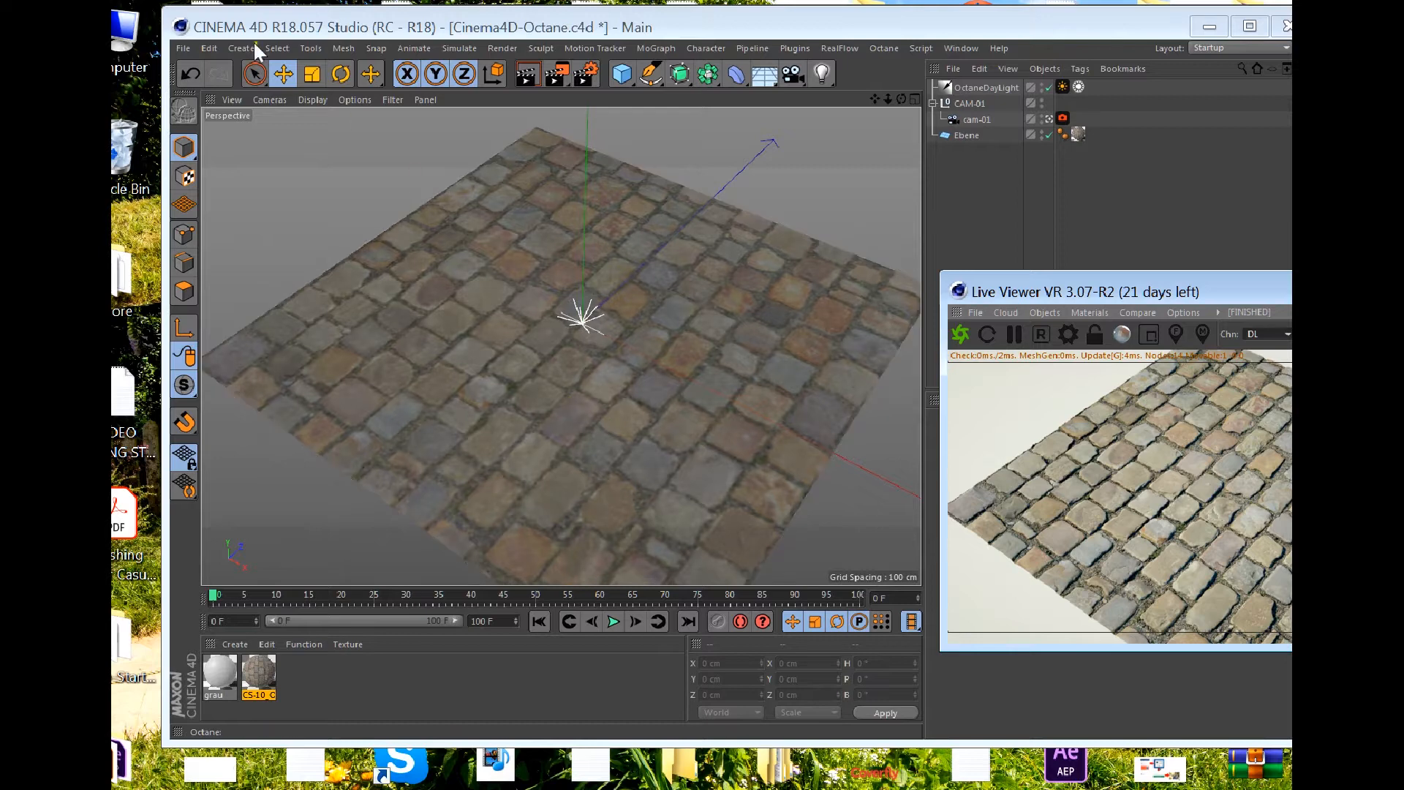
Step: Switch to Cinema 4D, start merging a file into the cobblestone scene and browse to the Downloads folder on Storage3 (M:)
{"action": "left_click", "coordinate": [187, 49]}
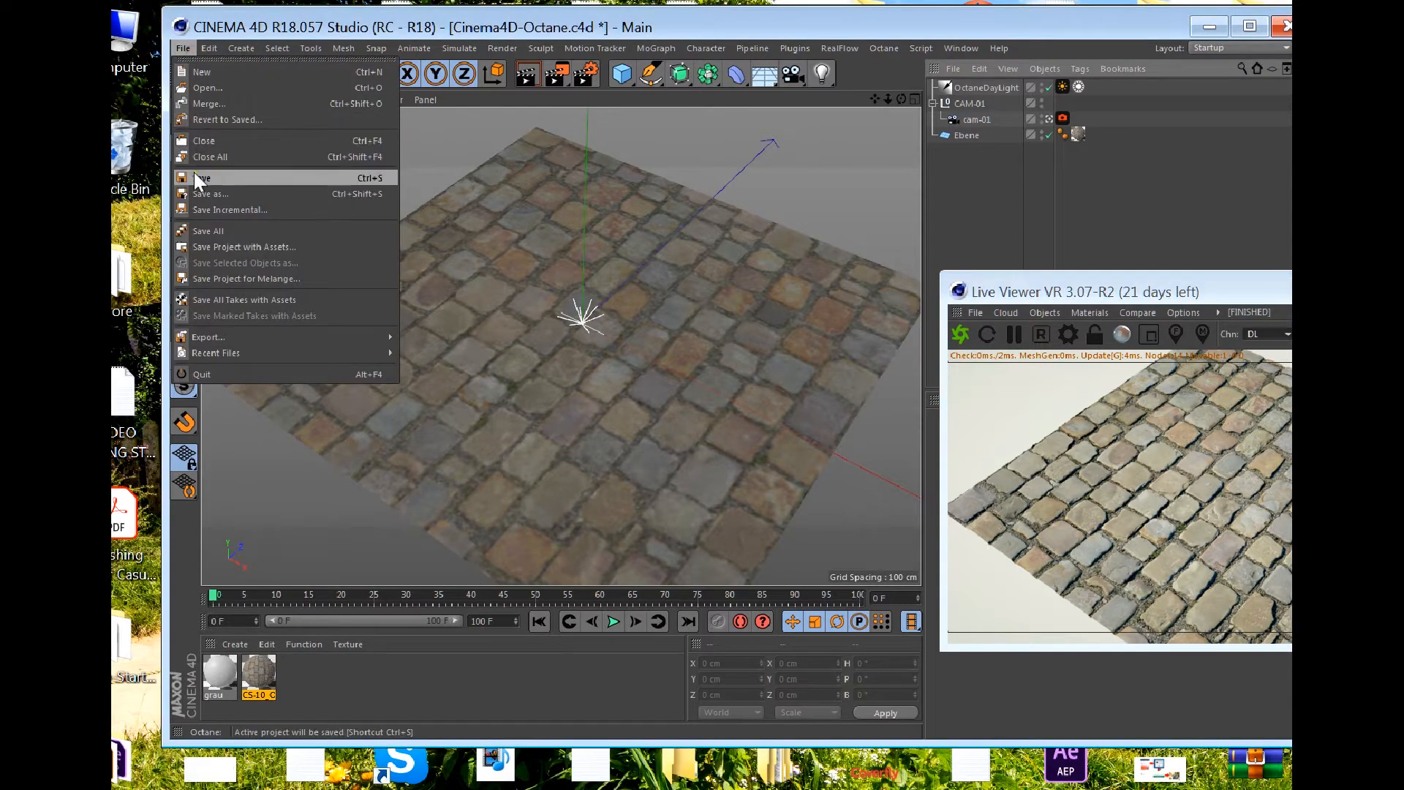
{"action": "left_click", "coordinate": [204, 104]}
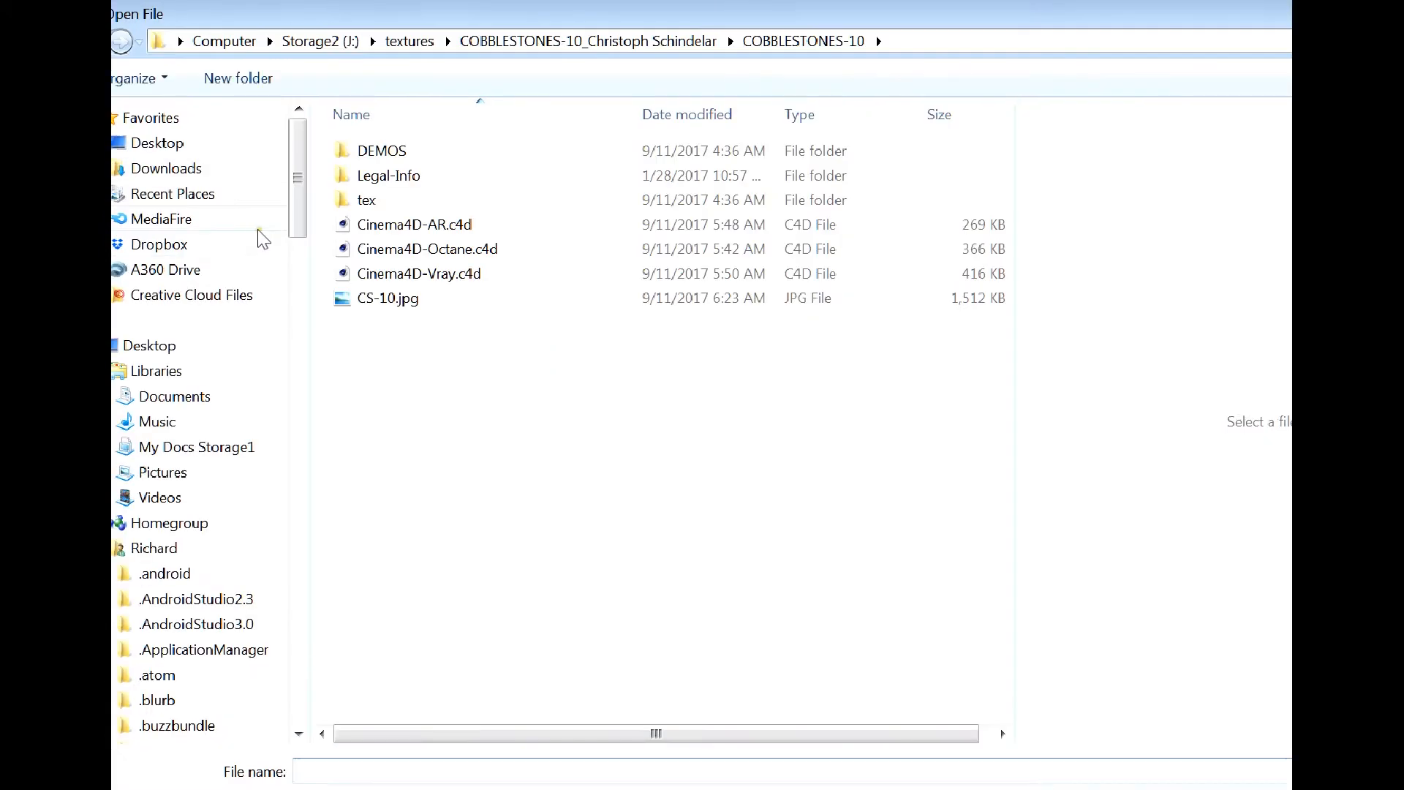
{"action": "left_click", "coordinate": [239, 45]}
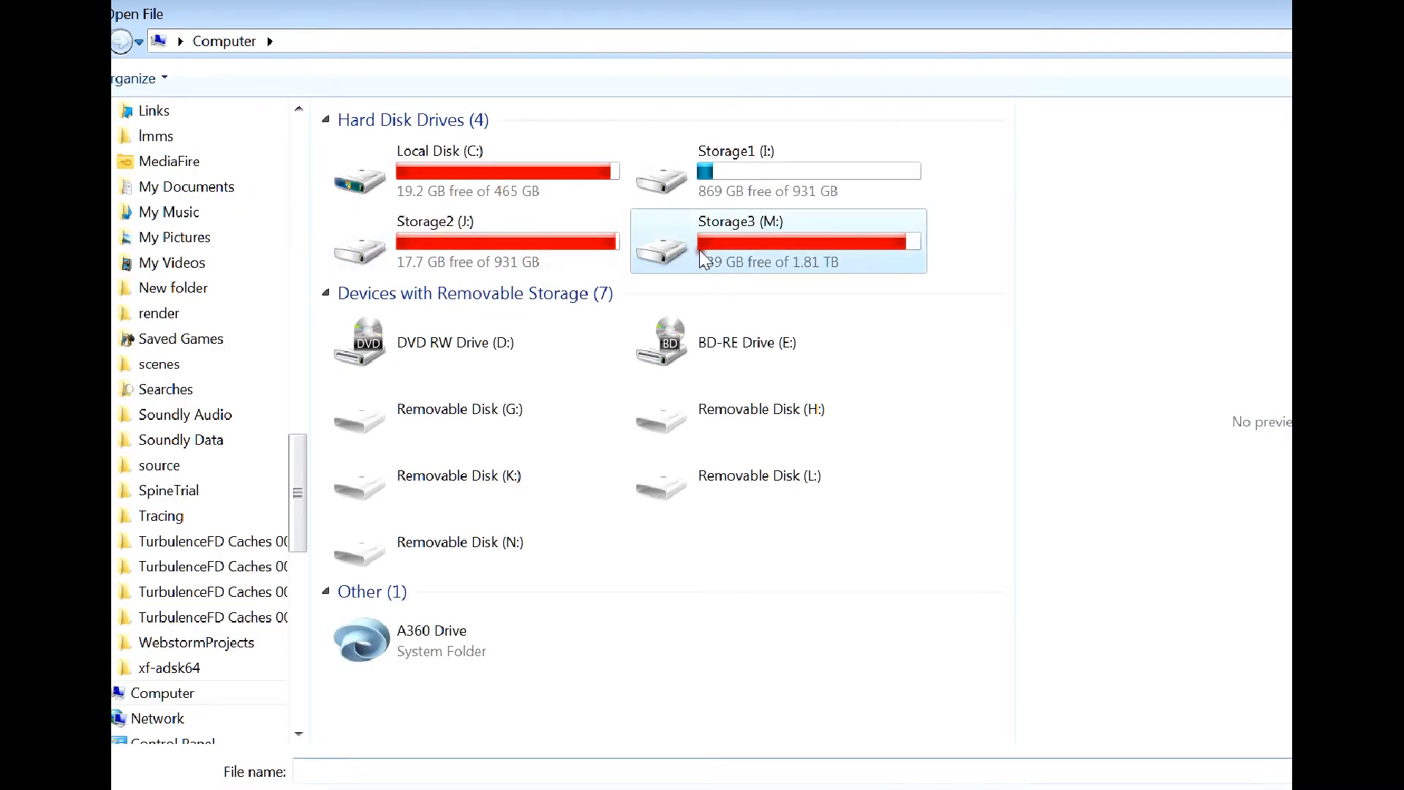
{"action": "double_click", "coordinate": [699, 248]}
{"action": "left_click", "coordinate": [371, 544]}
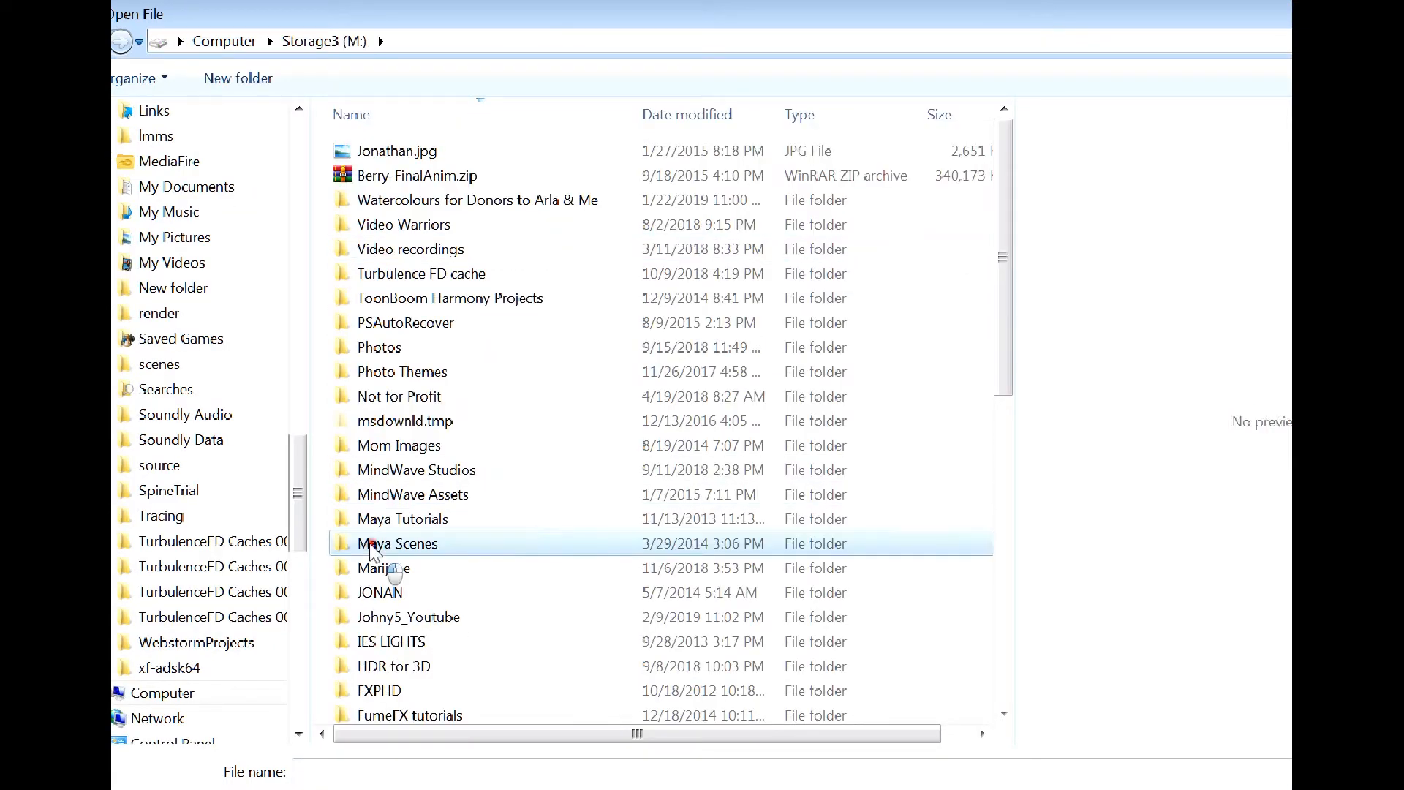
{"action": "scroll", "coordinate": [373, 555], "scroll_direction": "down", "scroll_amount": 4}
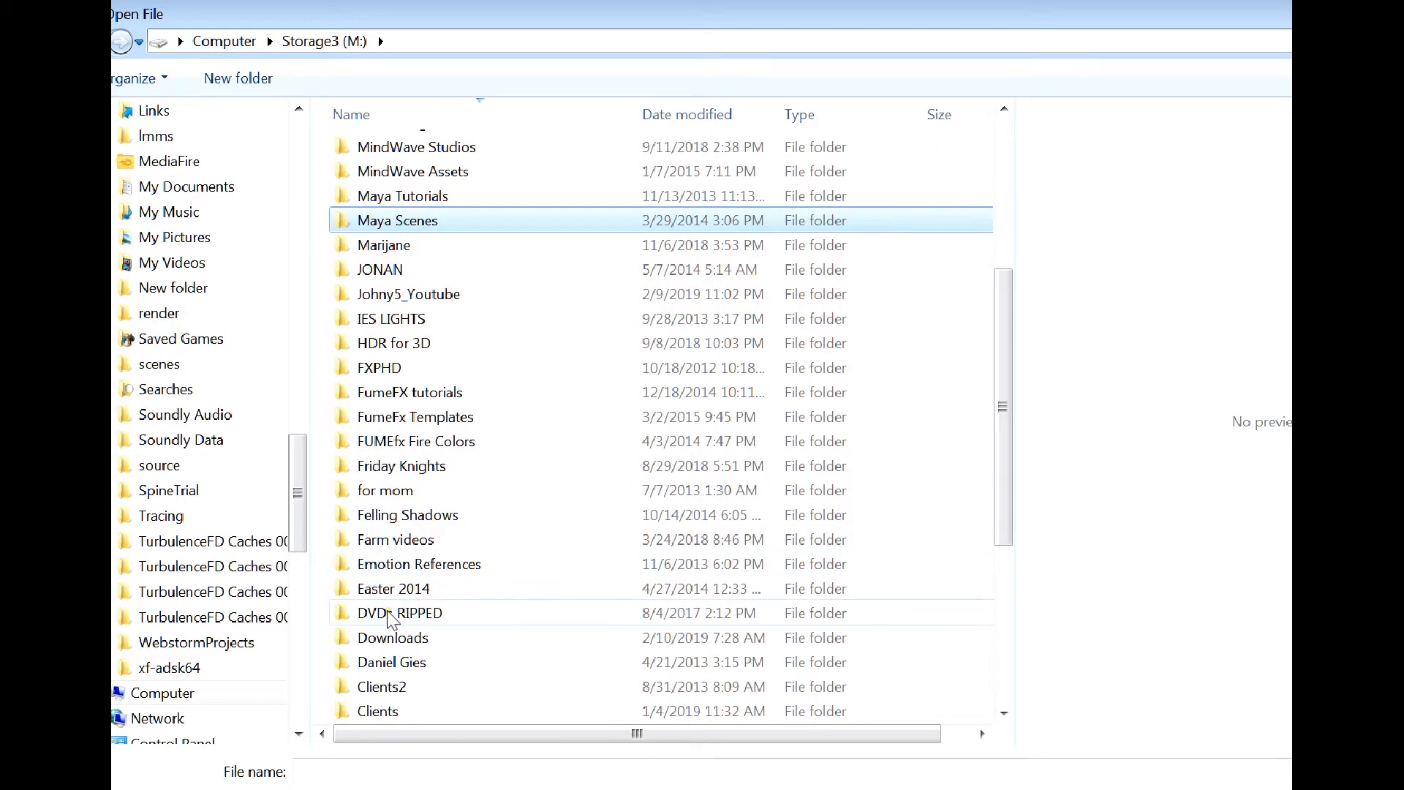
{"action": "double_click", "coordinate": [394, 642]}
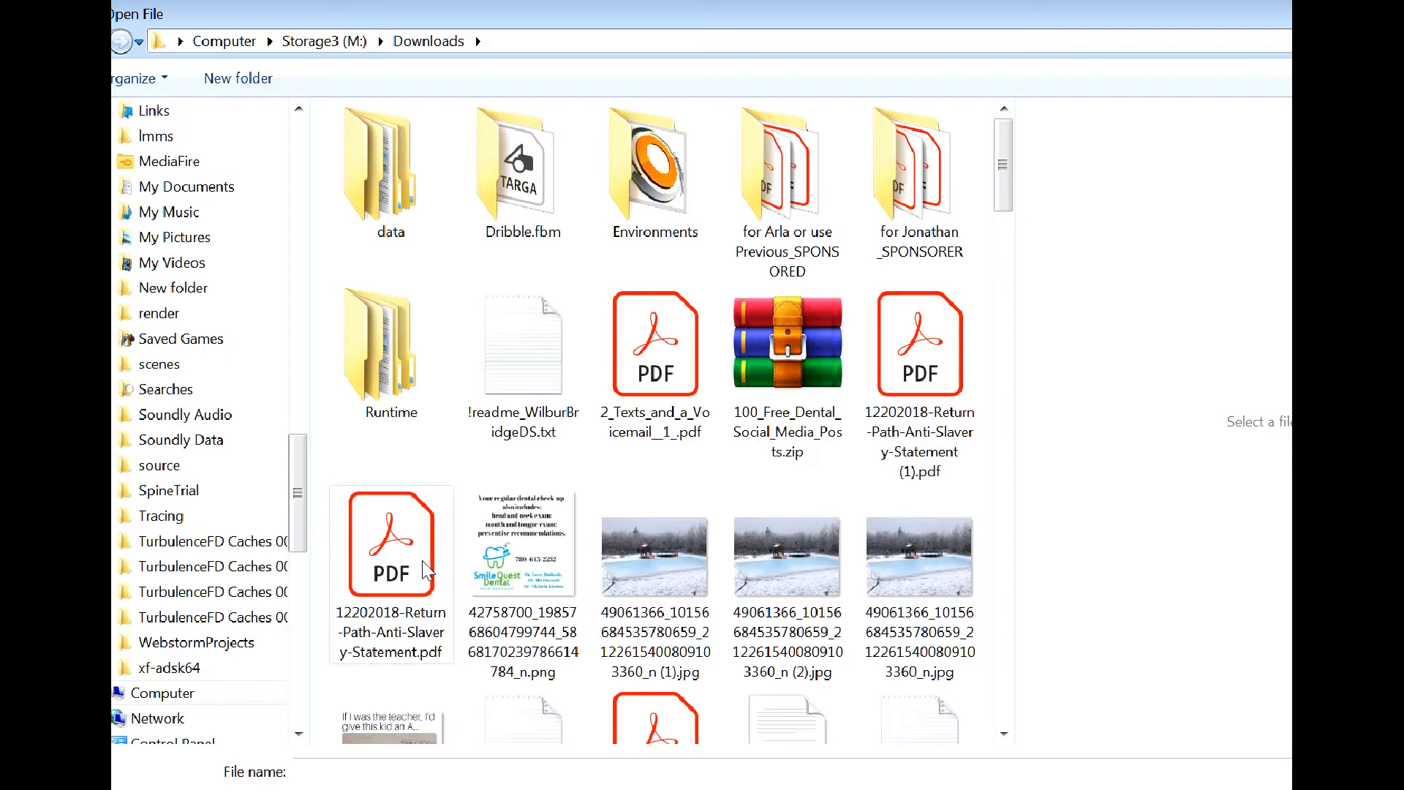
Step: Merge Dribble (1).fbx into the scene with the default FBX import settings, without reassigning the included takes
{"action": "scroll", "coordinate": [423, 560], "scroll_direction": "down", "scroll_amount": 10}
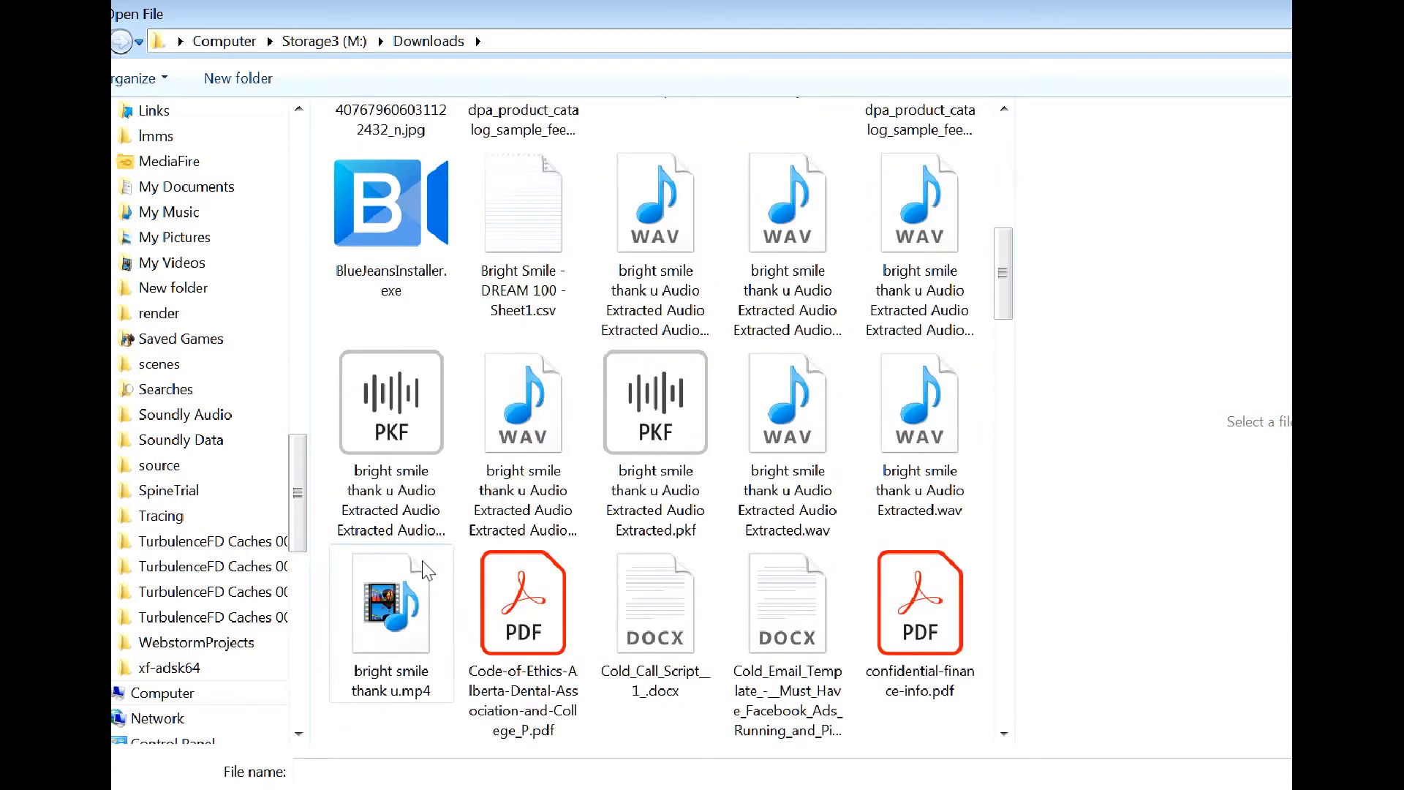
{"action": "scroll", "coordinate": [423, 560], "scroll_direction": "down", "scroll_amount": 3}
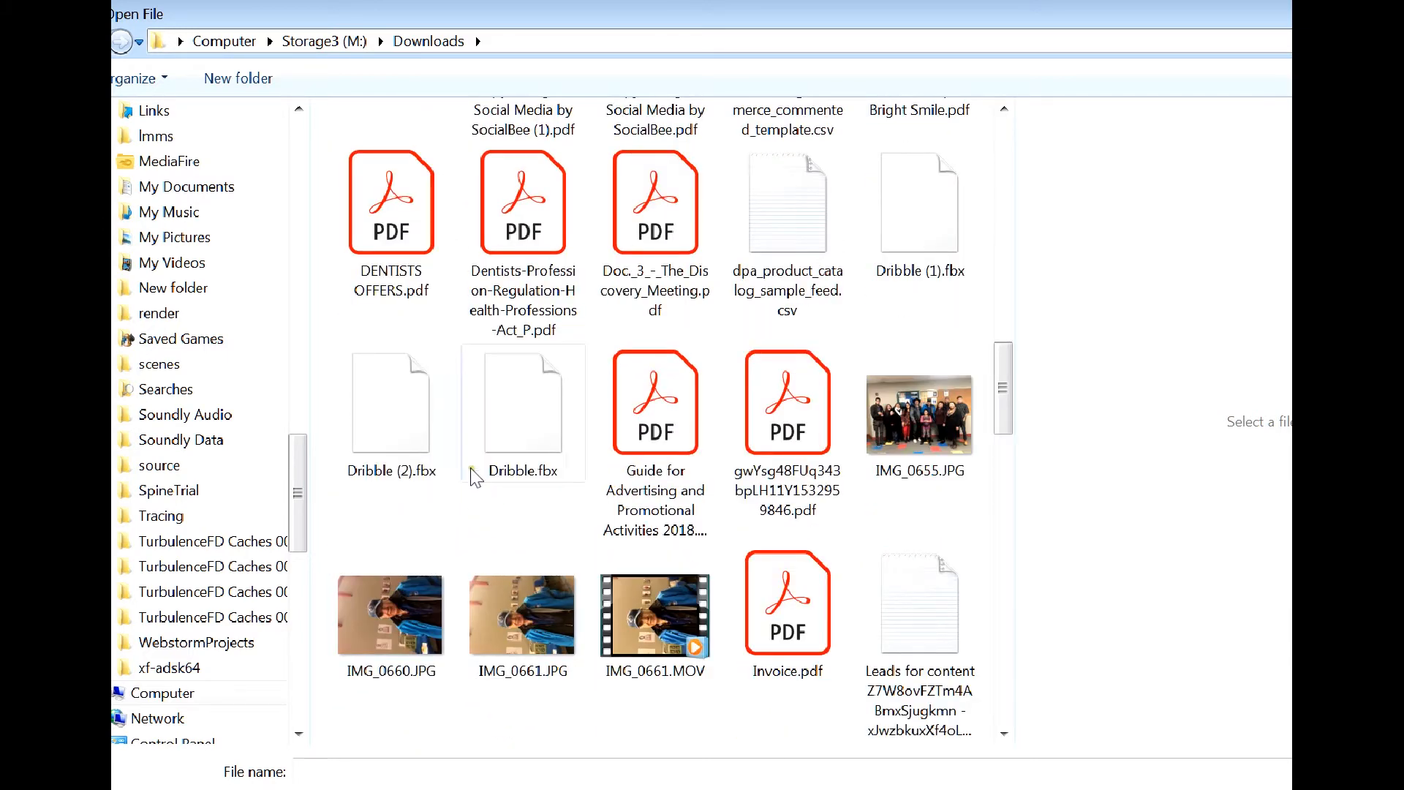
{"action": "left_click", "coordinate": [515, 437]}
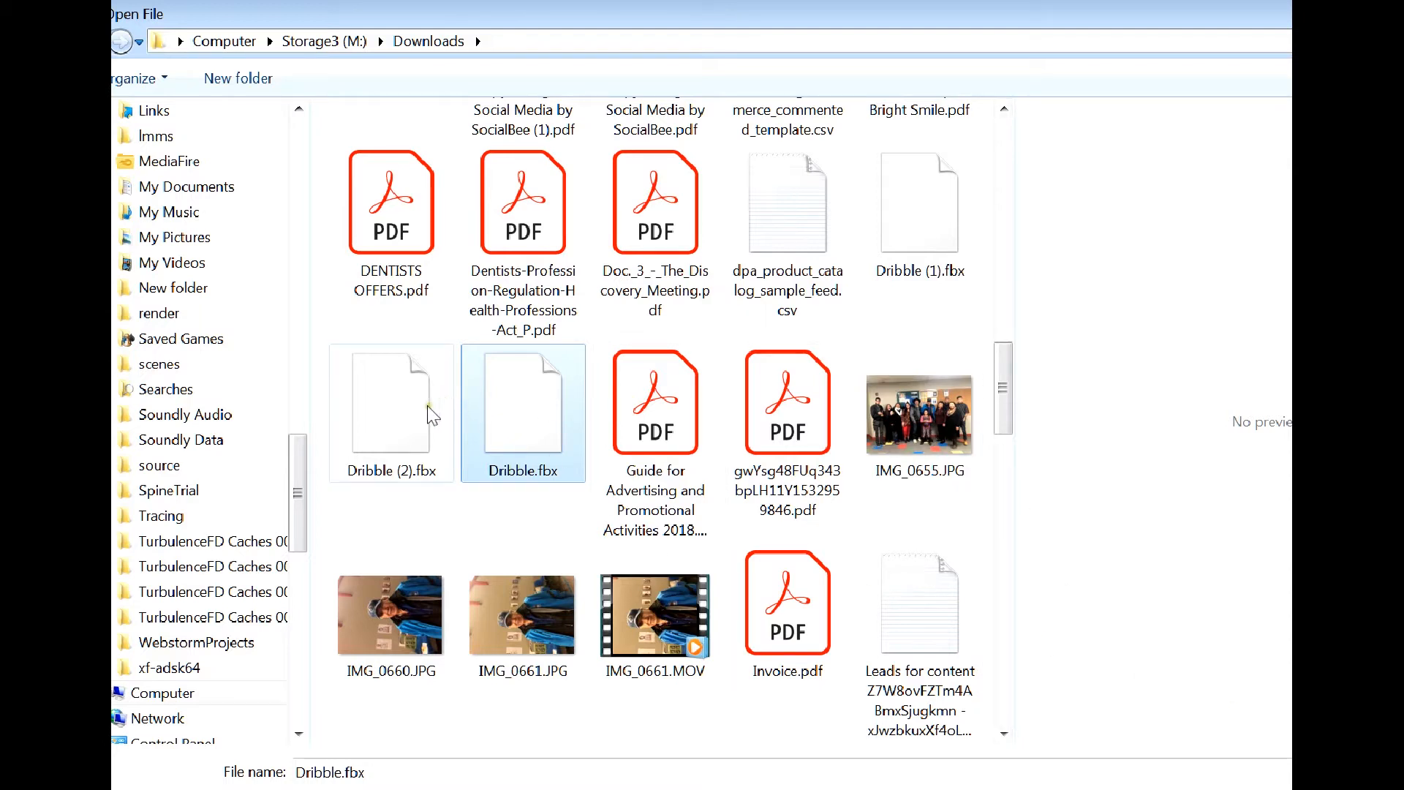
{"action": "left_click", "coordinate": [901, 239]}
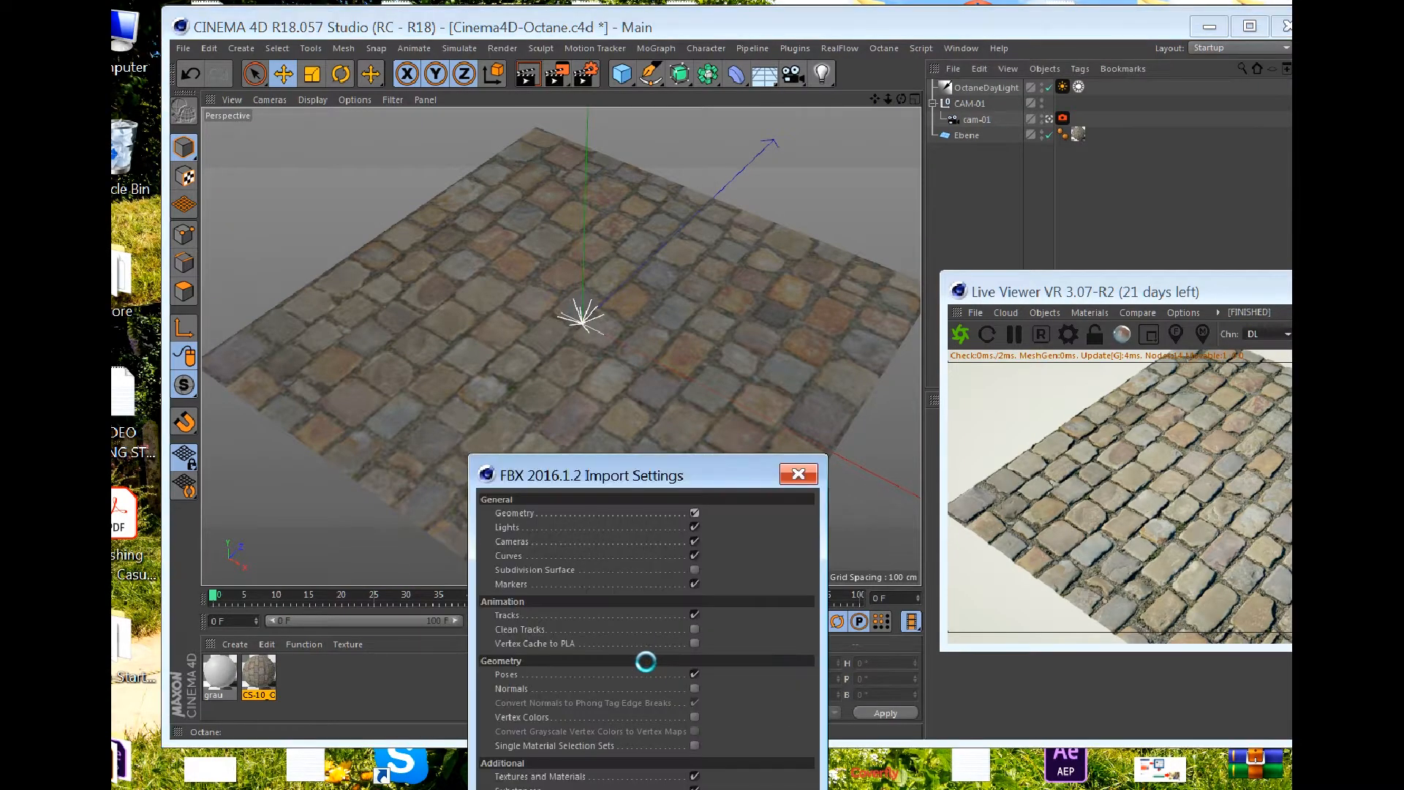
{"action": "left_click_drag", "start_coordinate": [687, 471], "coordinate": [700, 266]}
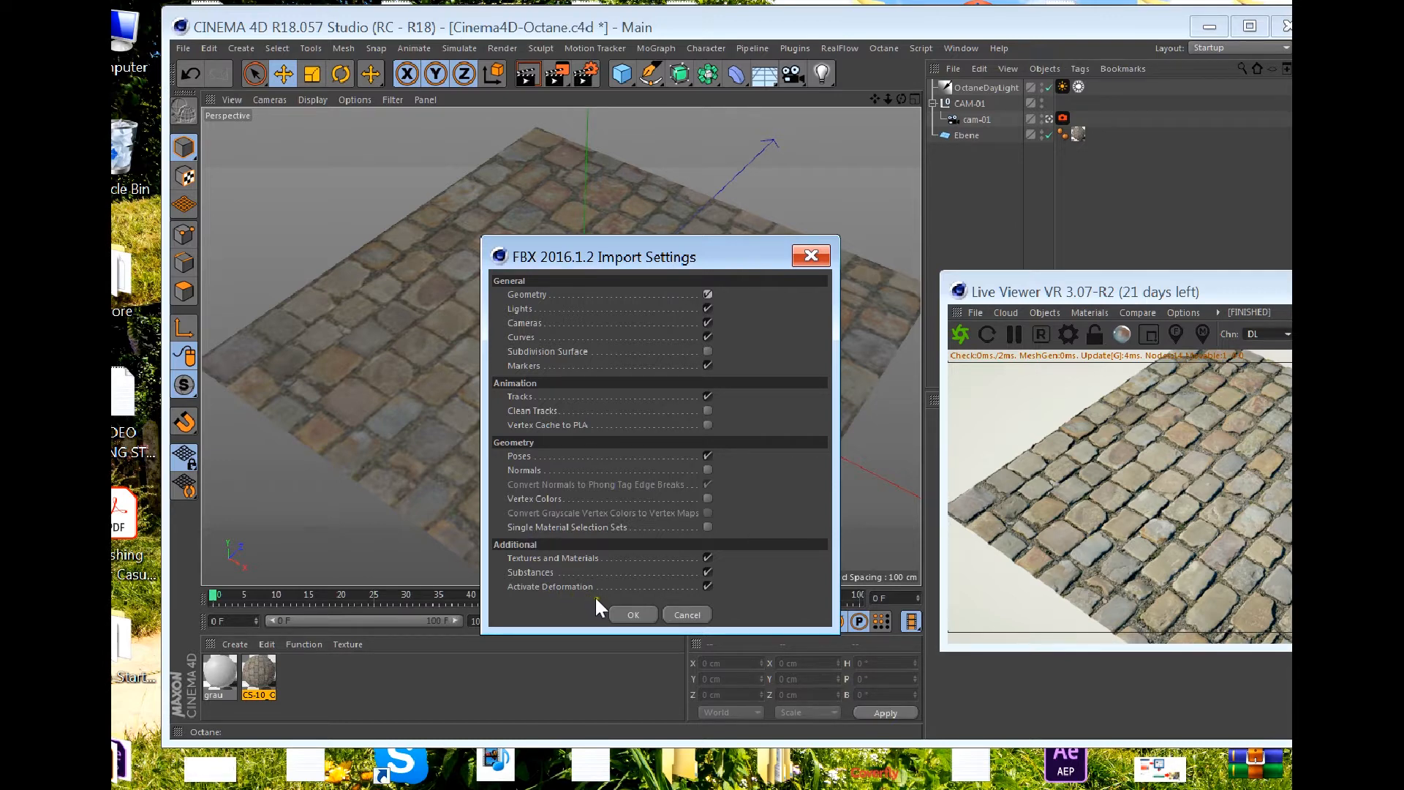
{"action": "left_click", "coordinate": [629, 614]}
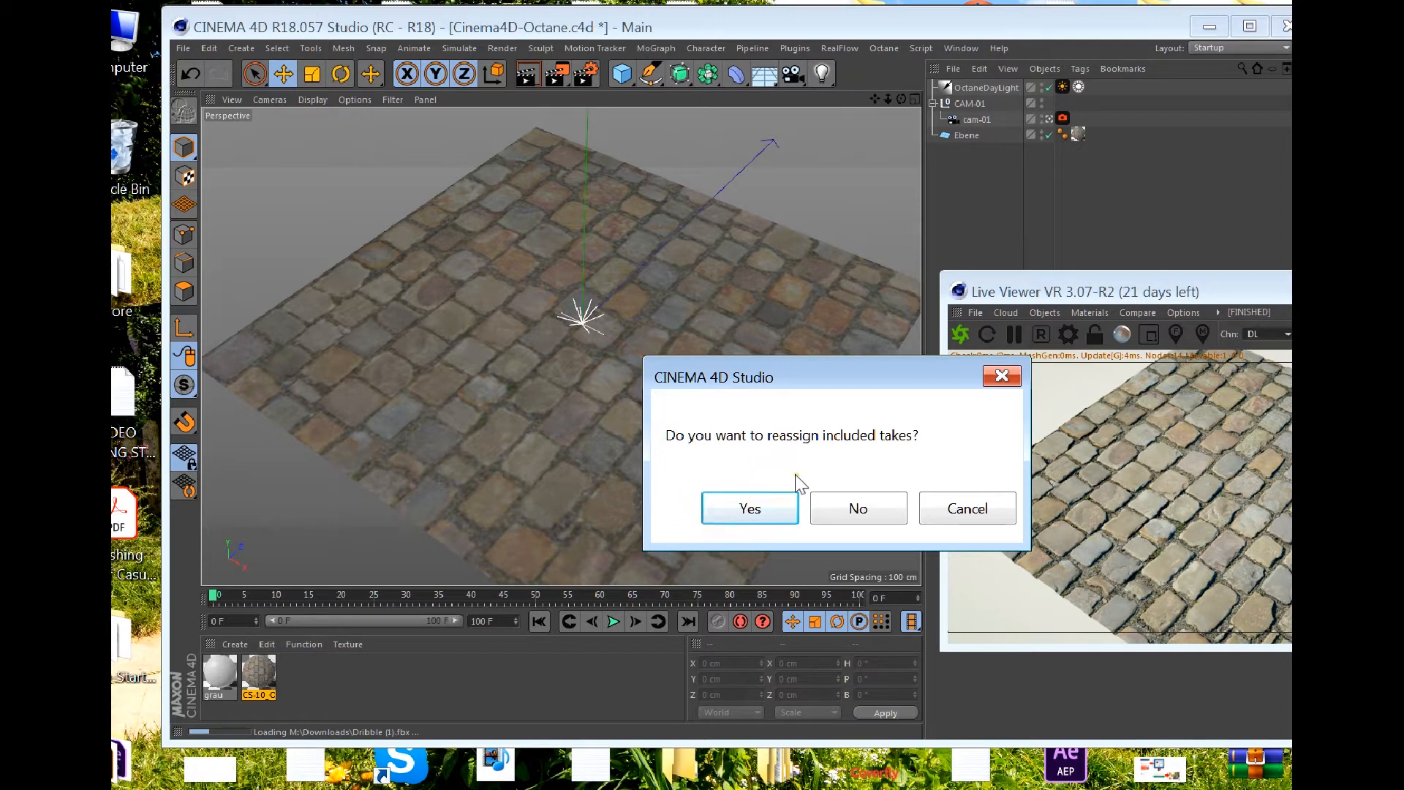
{"action": "left_click", "coordinate": [863, 509]}
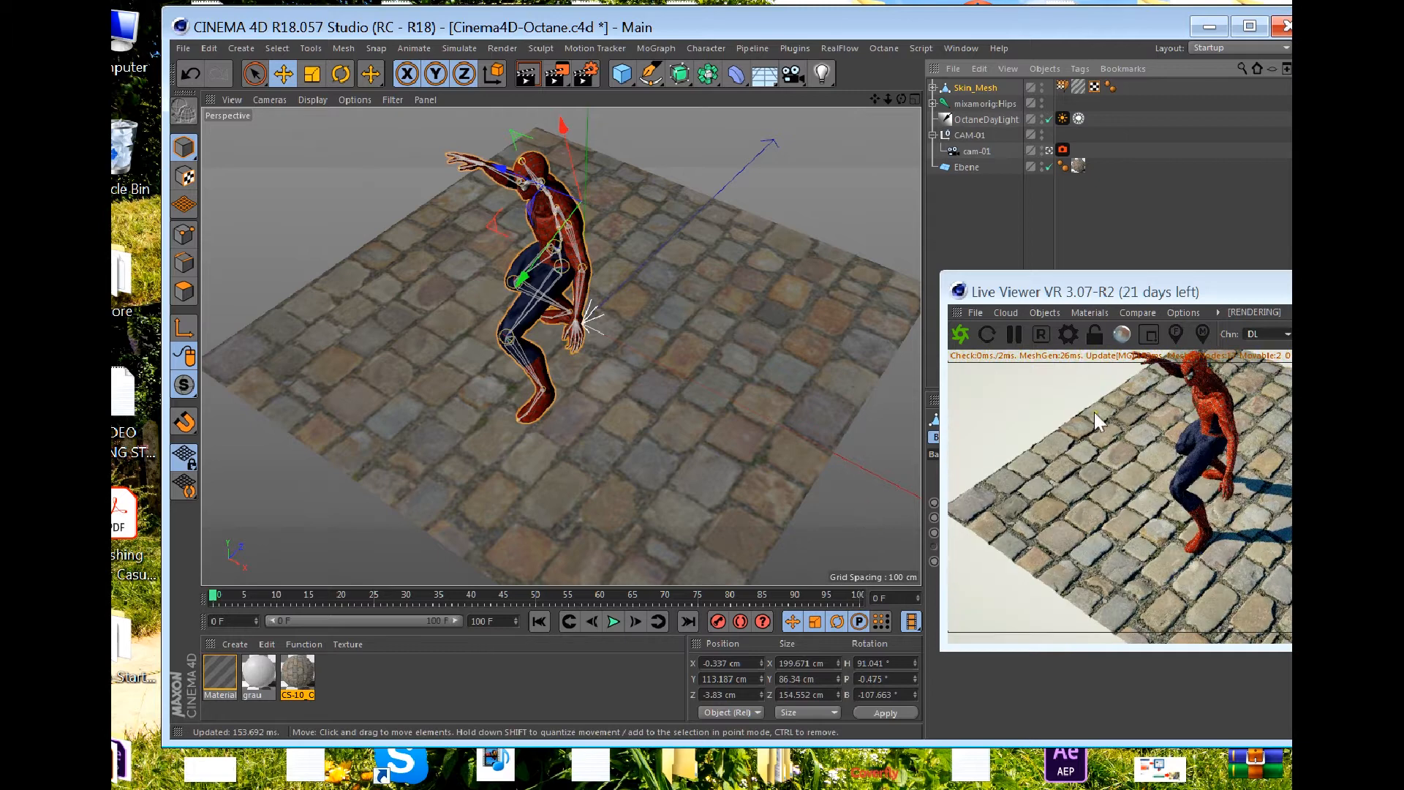
Step: Reframe the perspective view to show Spider-Man and the whole cobblestone plane from the front, and reposition and enlarge the Live Viewer
{"action": "left_click_drag", "start_coordinate": [1189, 294], "coordinate": [1155, 200]}
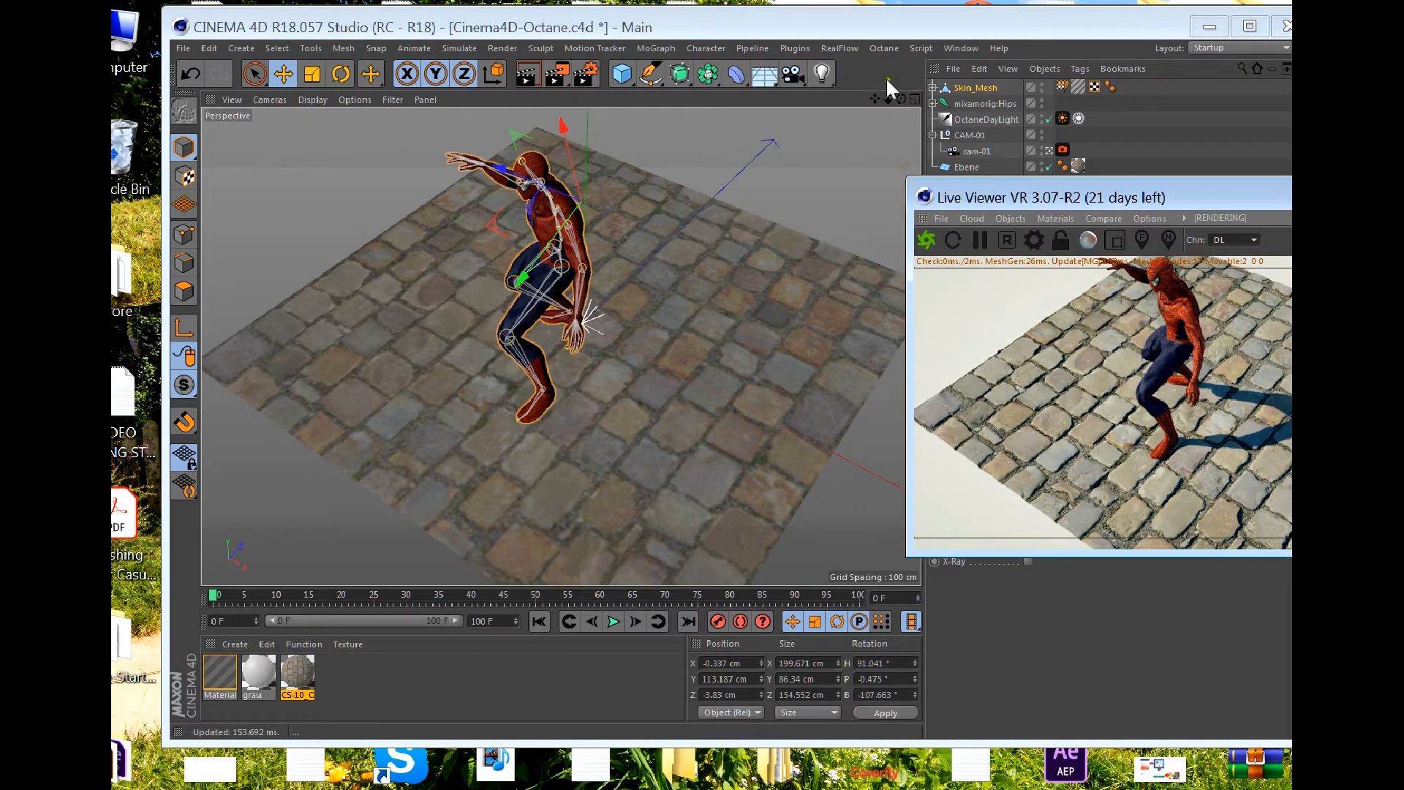
{"action": "left_click_drag", "start_coordinate": [890, 98], "coordinate": [827, 418]}
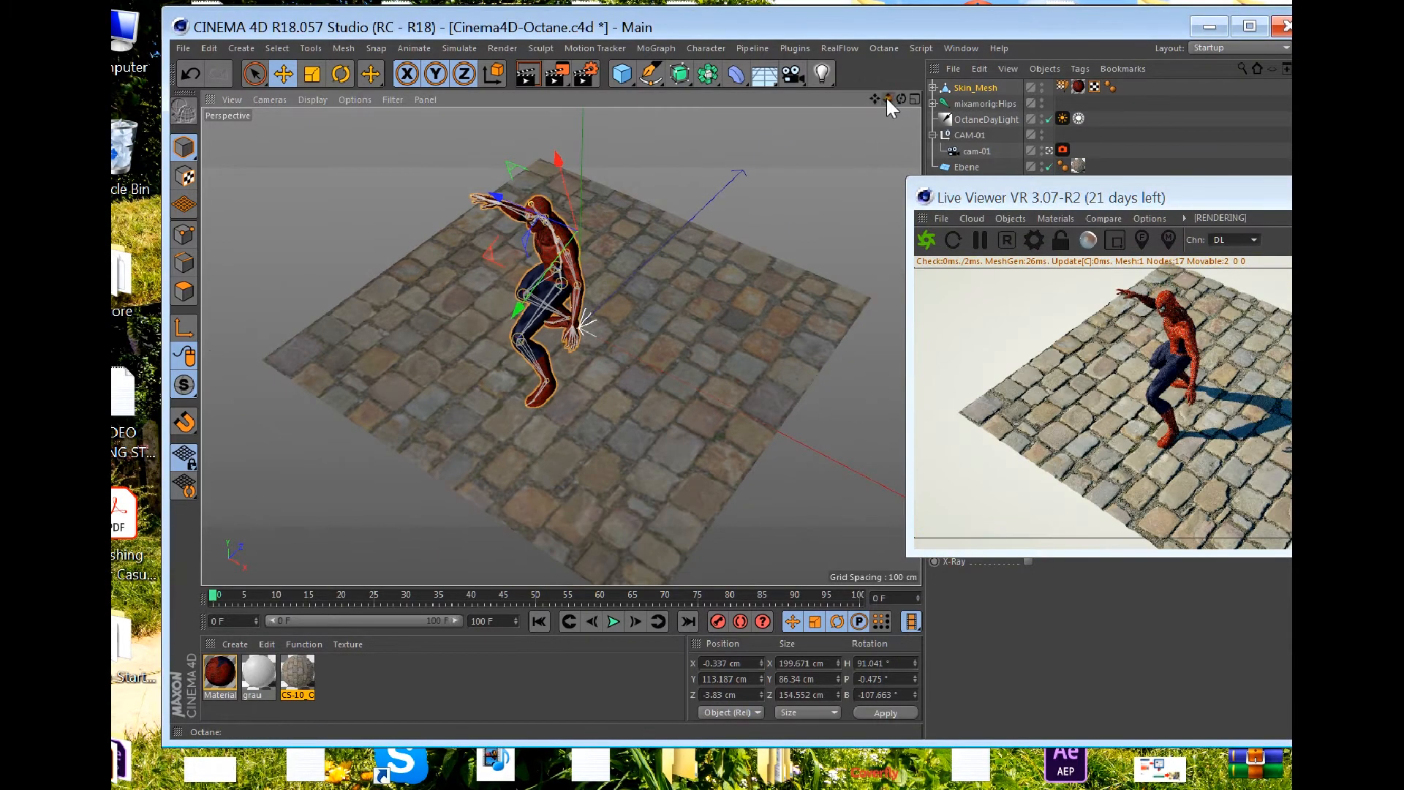
{"action": "left_click_drag", "start_coordinate": [899, 101], "coordinate": [826, 415]}
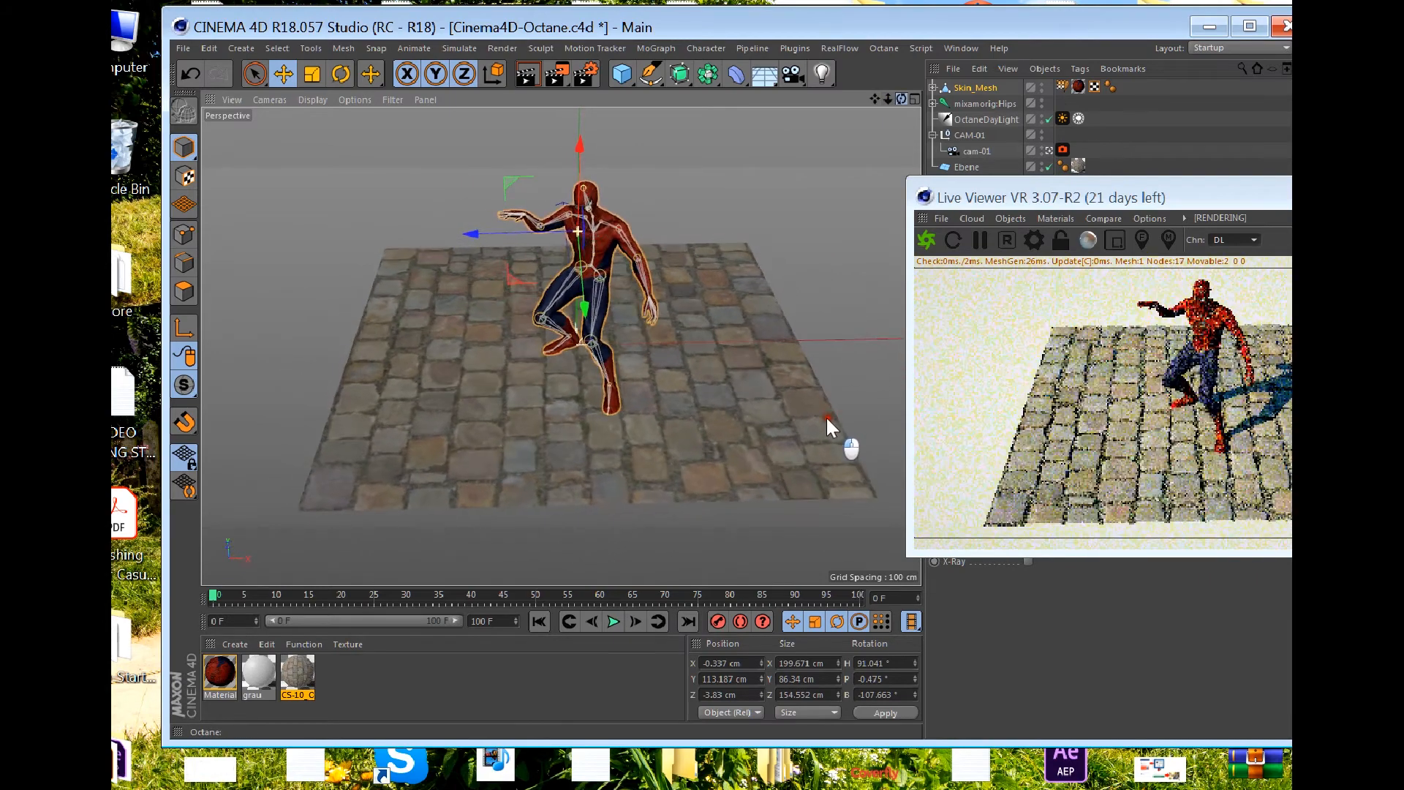
{"action": "left_click_drag", "start_coordinate": [1132, 196], "coordinate": [1121, 118]}
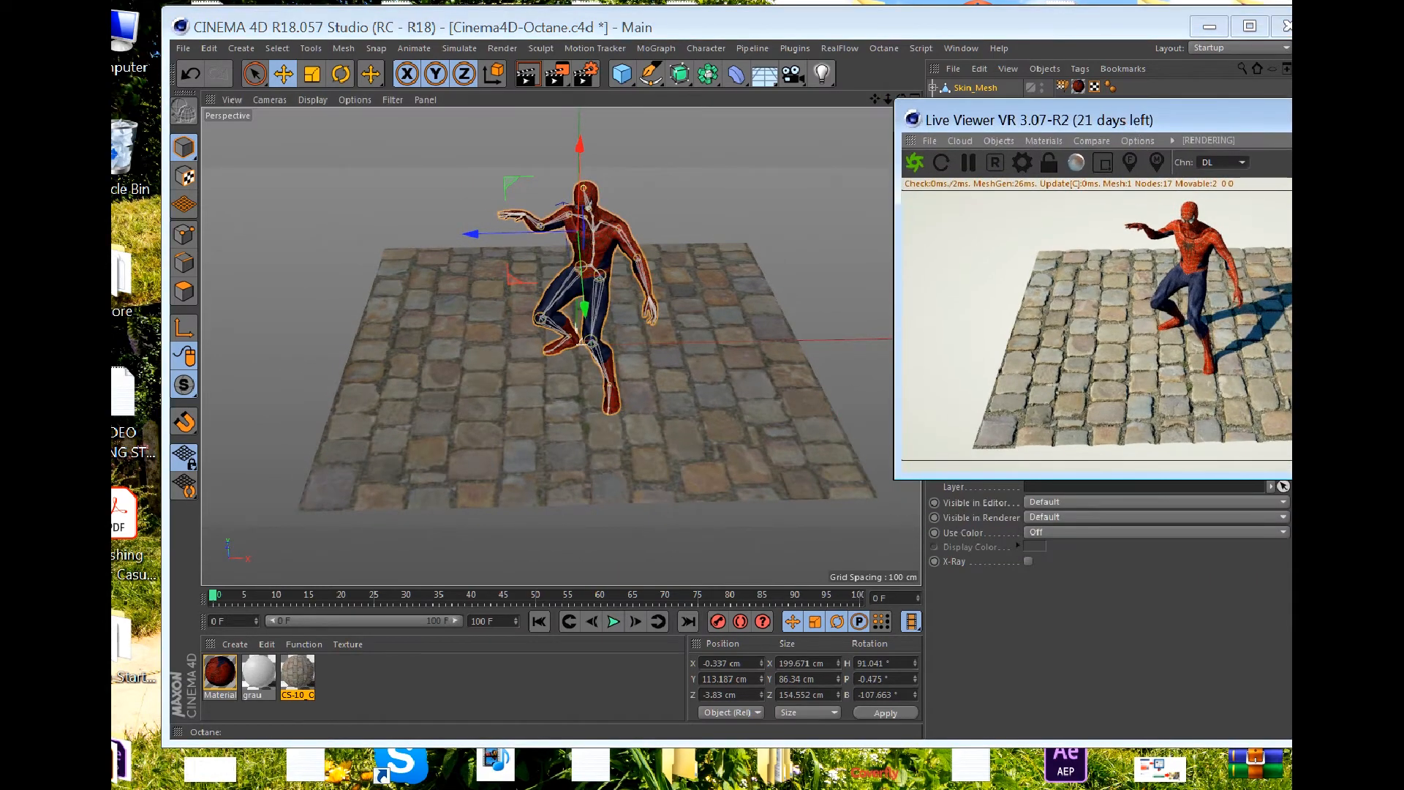
{"action": "left_click_drag", "start_coordinate": [1403, 478], "coordinate": [1403, 549]}
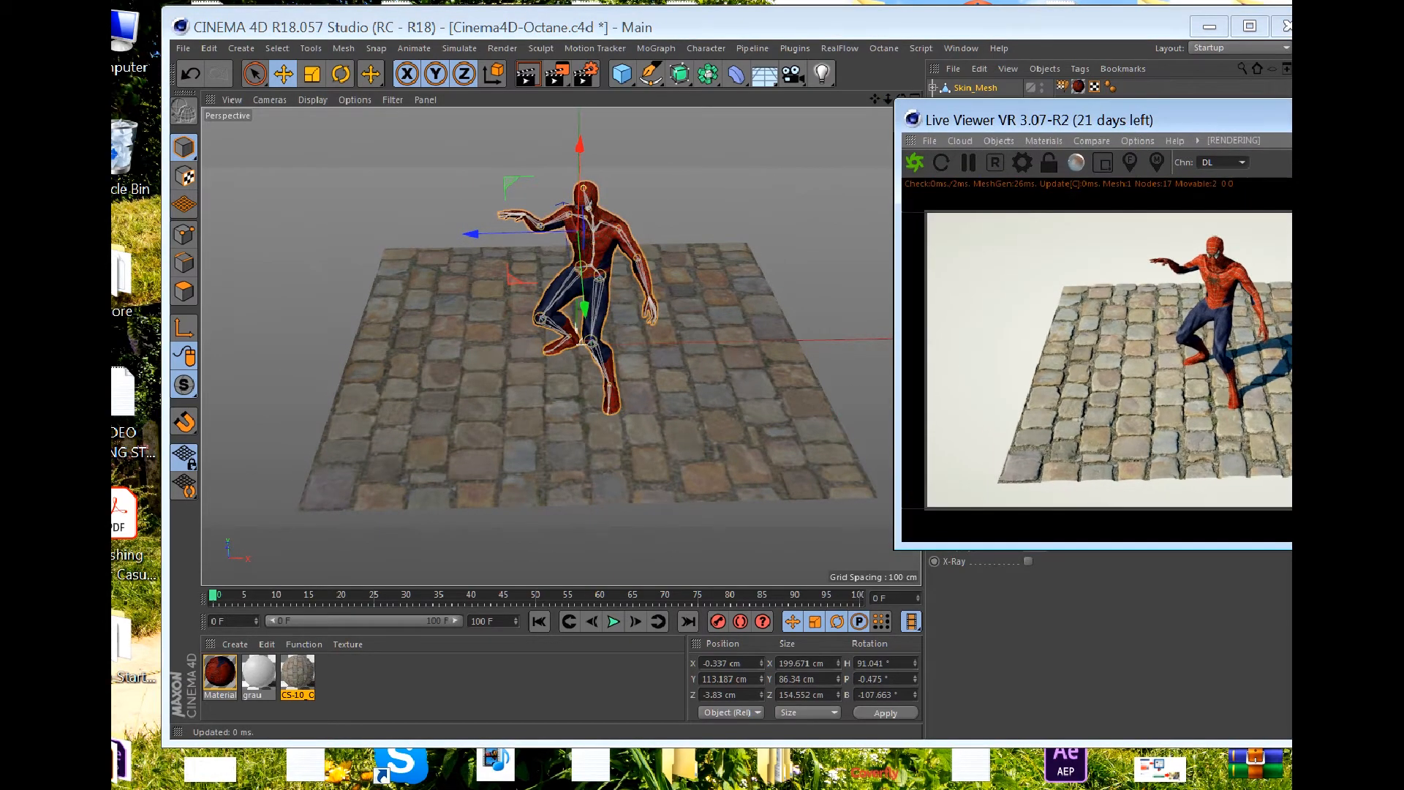
Step: Play the imported Dribble animation to check its motion, stop it and return to frame 0
{"action": "left_click", "coordinate": [612, 620]}
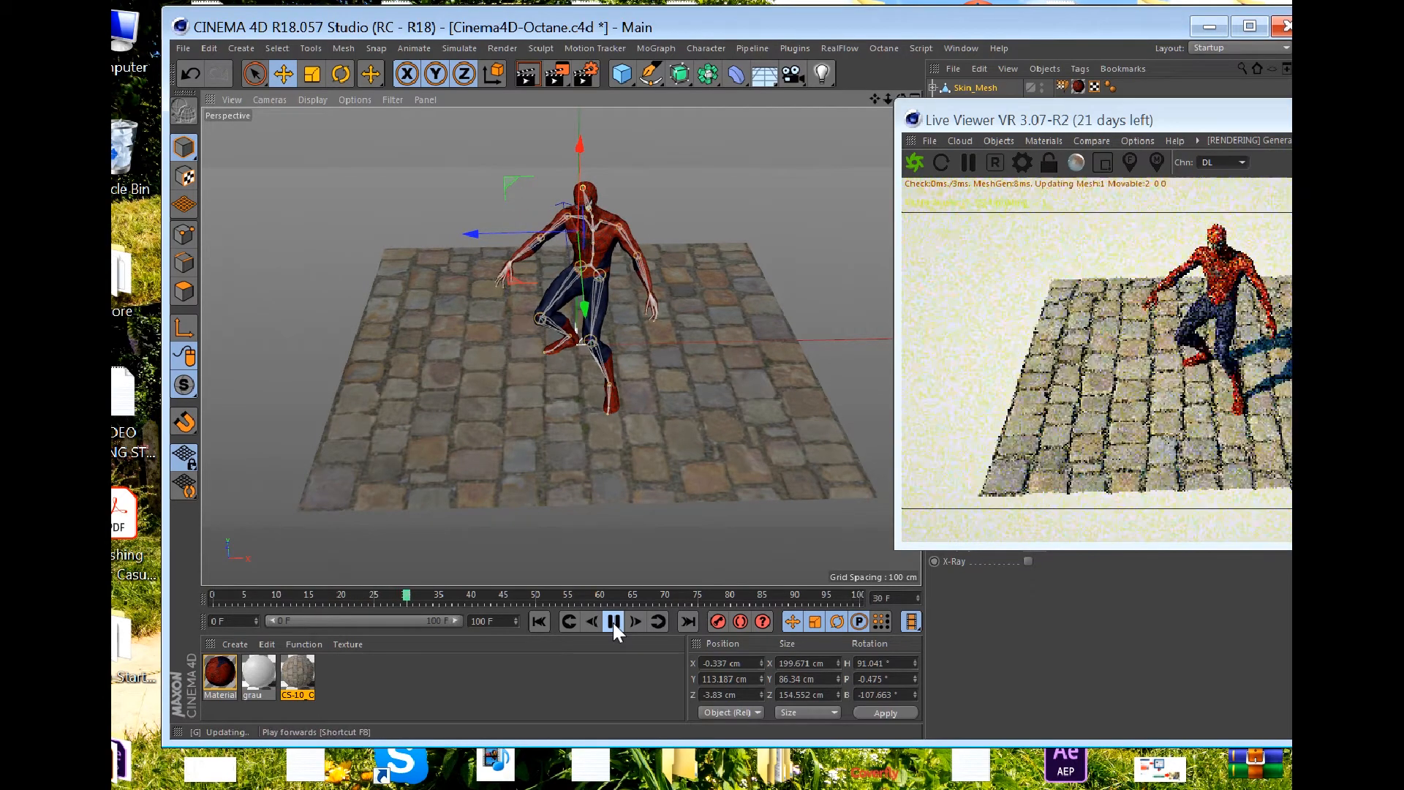
{"action": "left_click", "coordinate": [612, 620]}
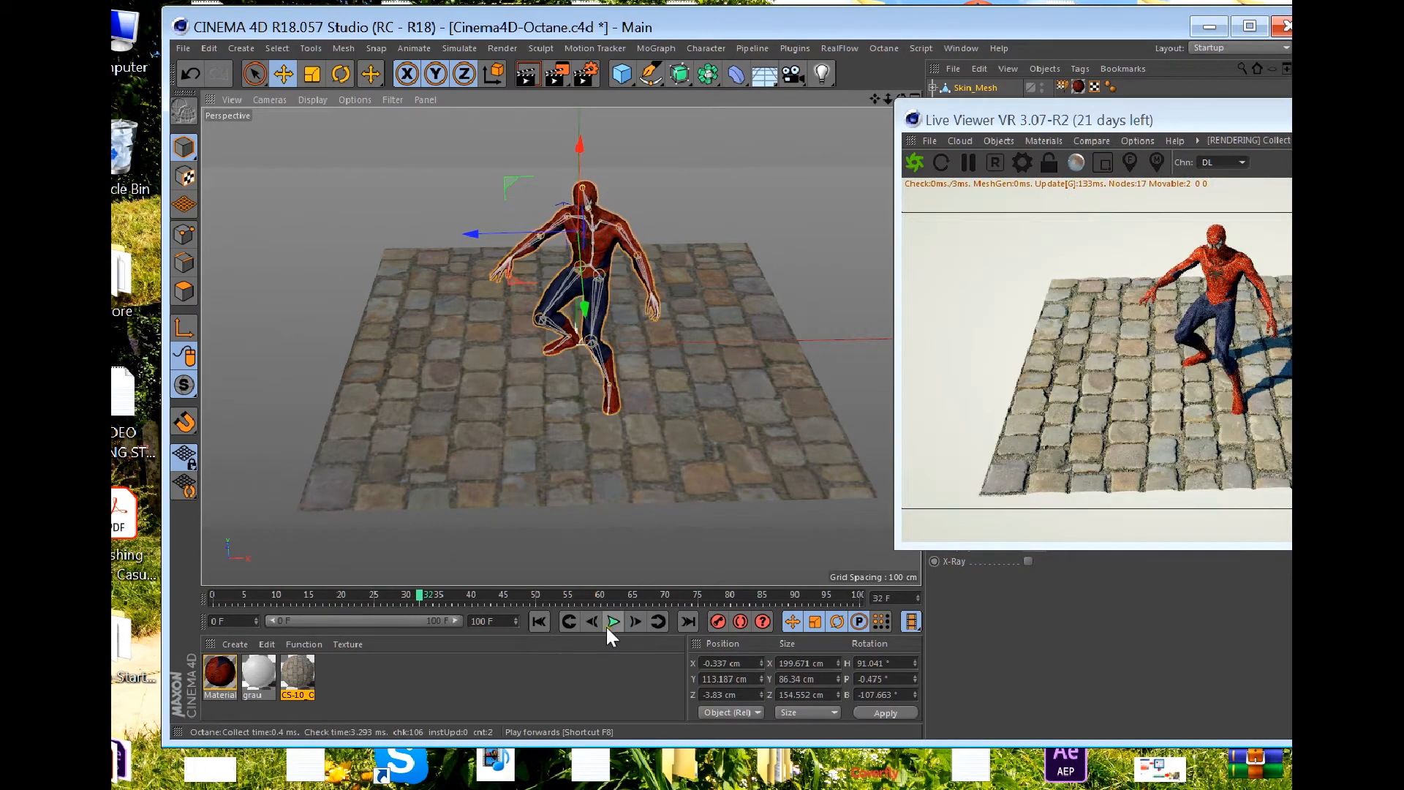
{"action": "left_click", "coordinate": [540, 622]}
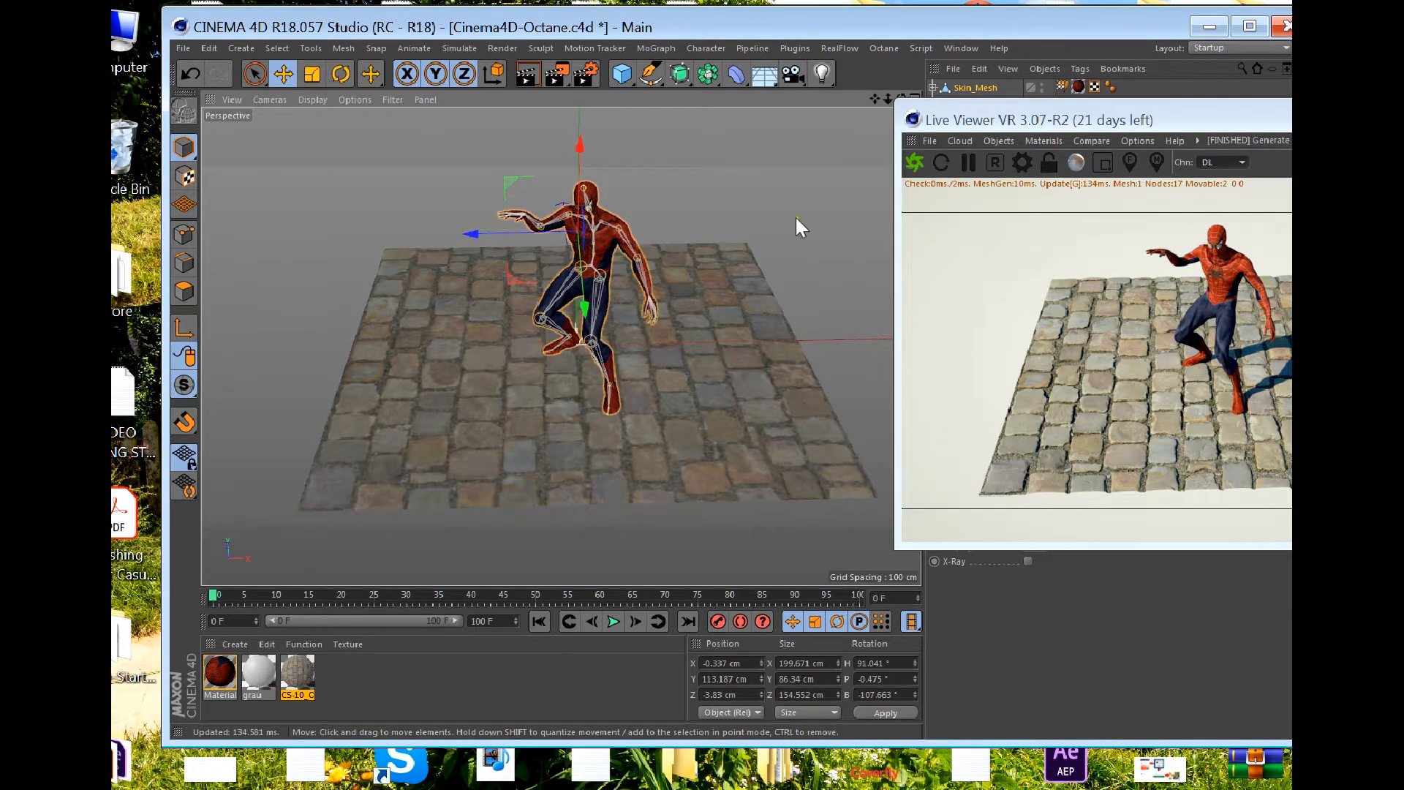
Step: Open the render settings and set the renderer to Octane Renderer
{"action": "left_click", "coordinate": [581, 77]}
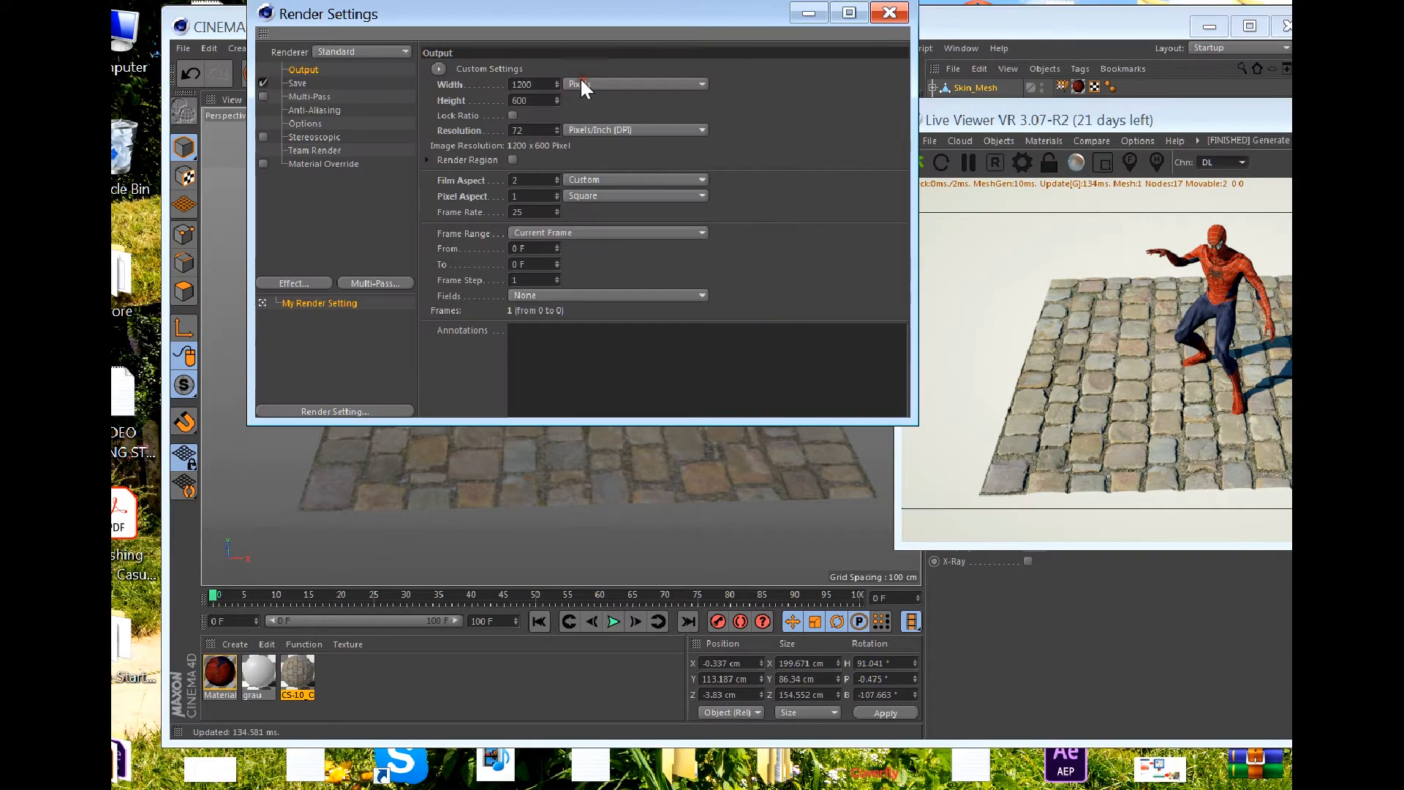
{"action": "left_click_drag", "start_coordinate": [442, 15], "coordinate": [451, 42]}
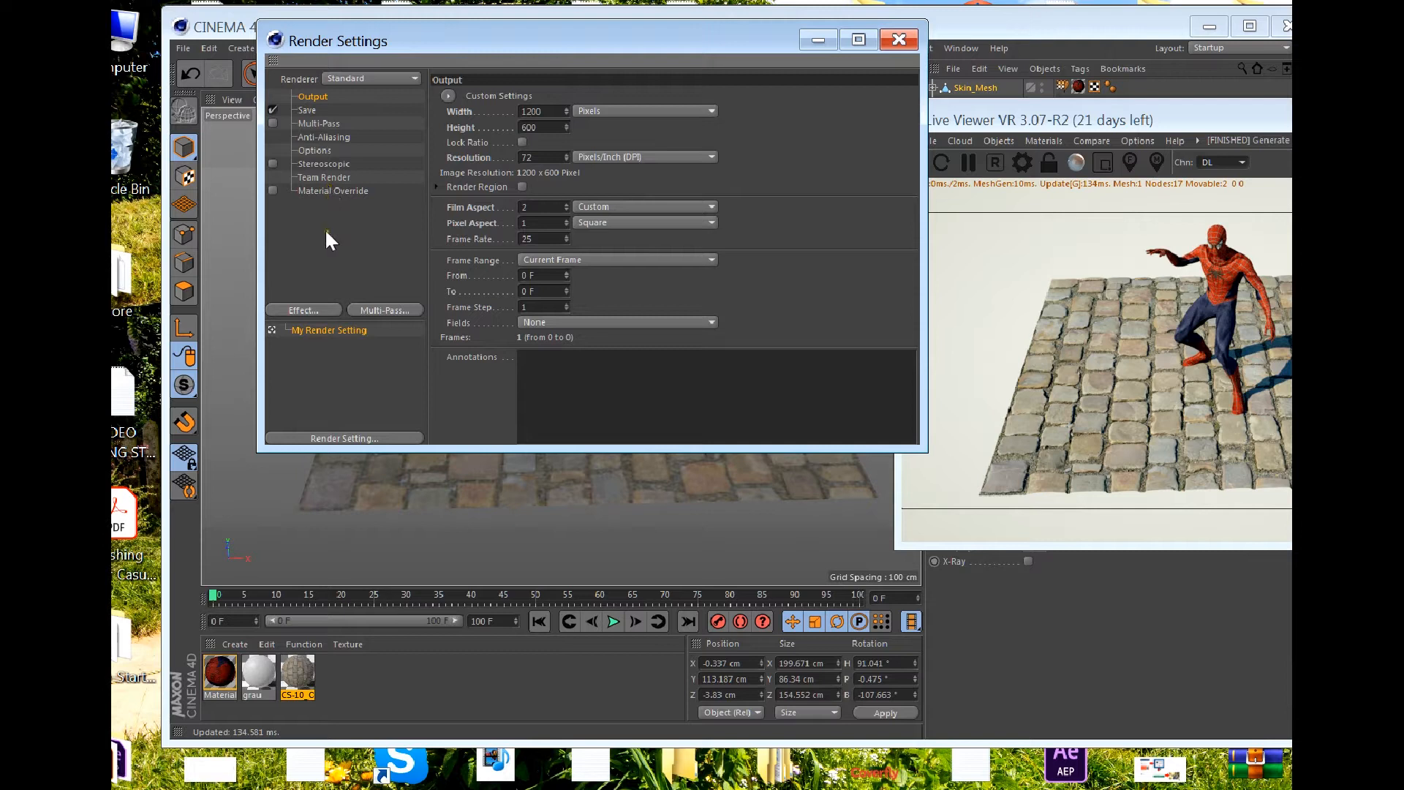
{"action": "left_click", "coordinate": [346, 79]}
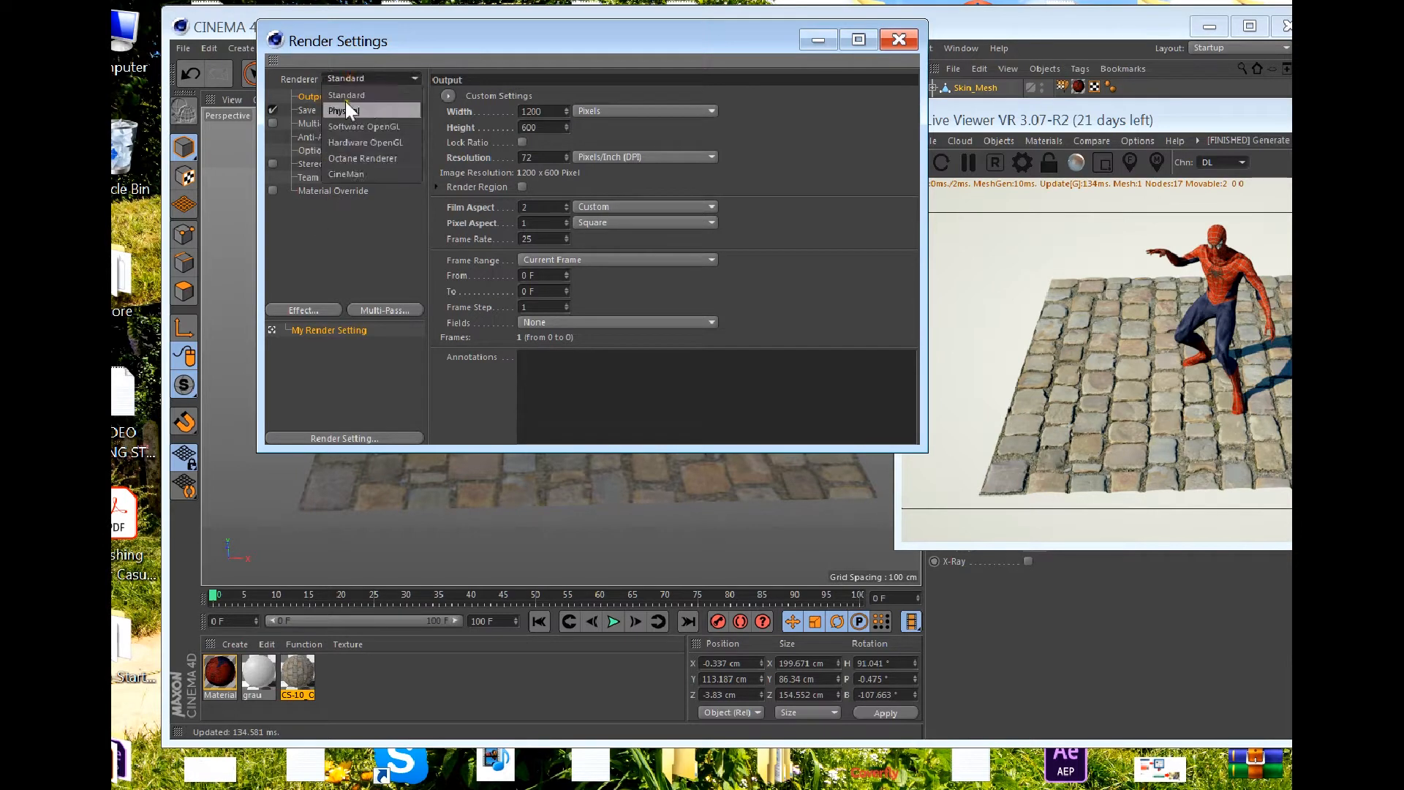
{"action": "left_click", "coordinate": [342, 157]}
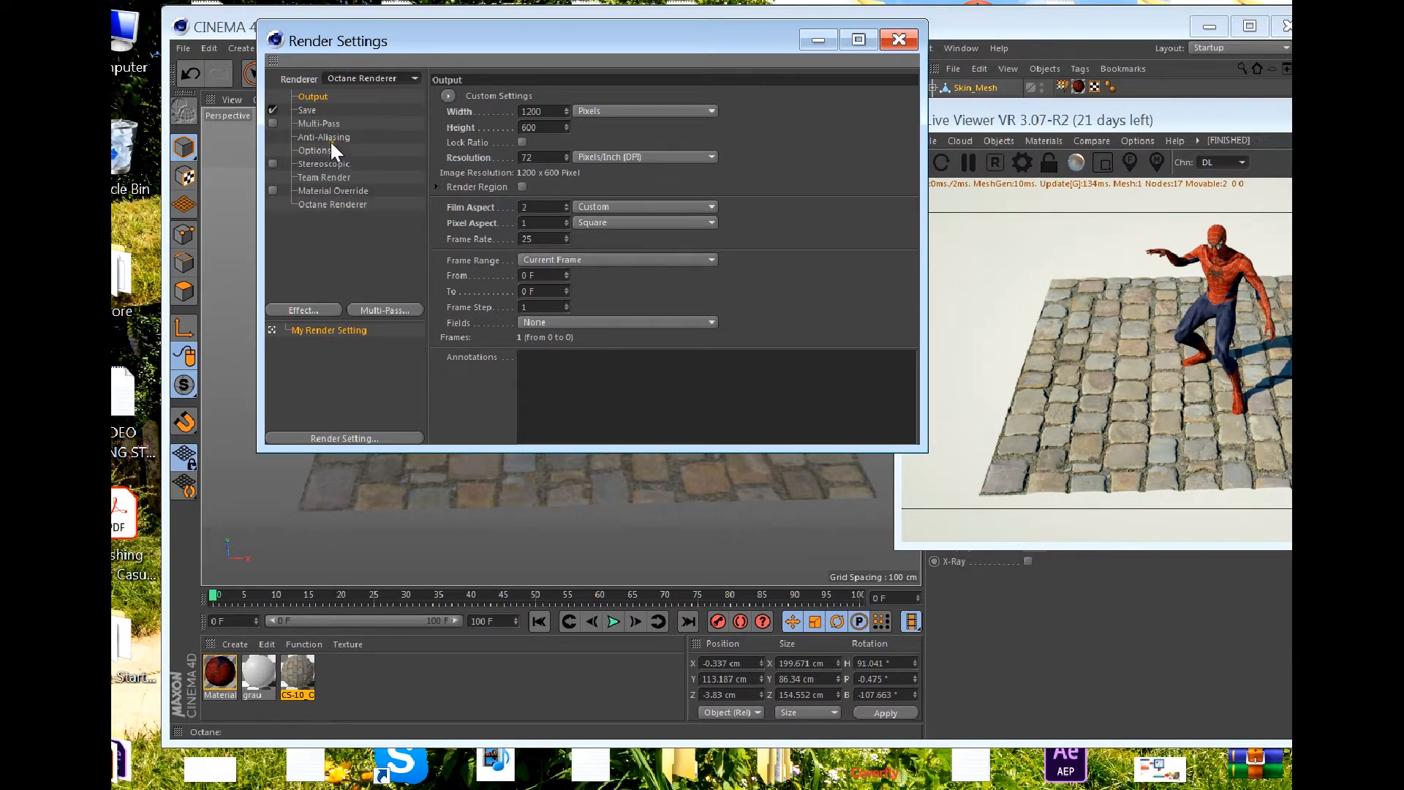
Step: Set the saved image format to PNG and view the spiderman test folder for the output file without choosing one
{"action": "left_click", "coordinate": [310, 110]}
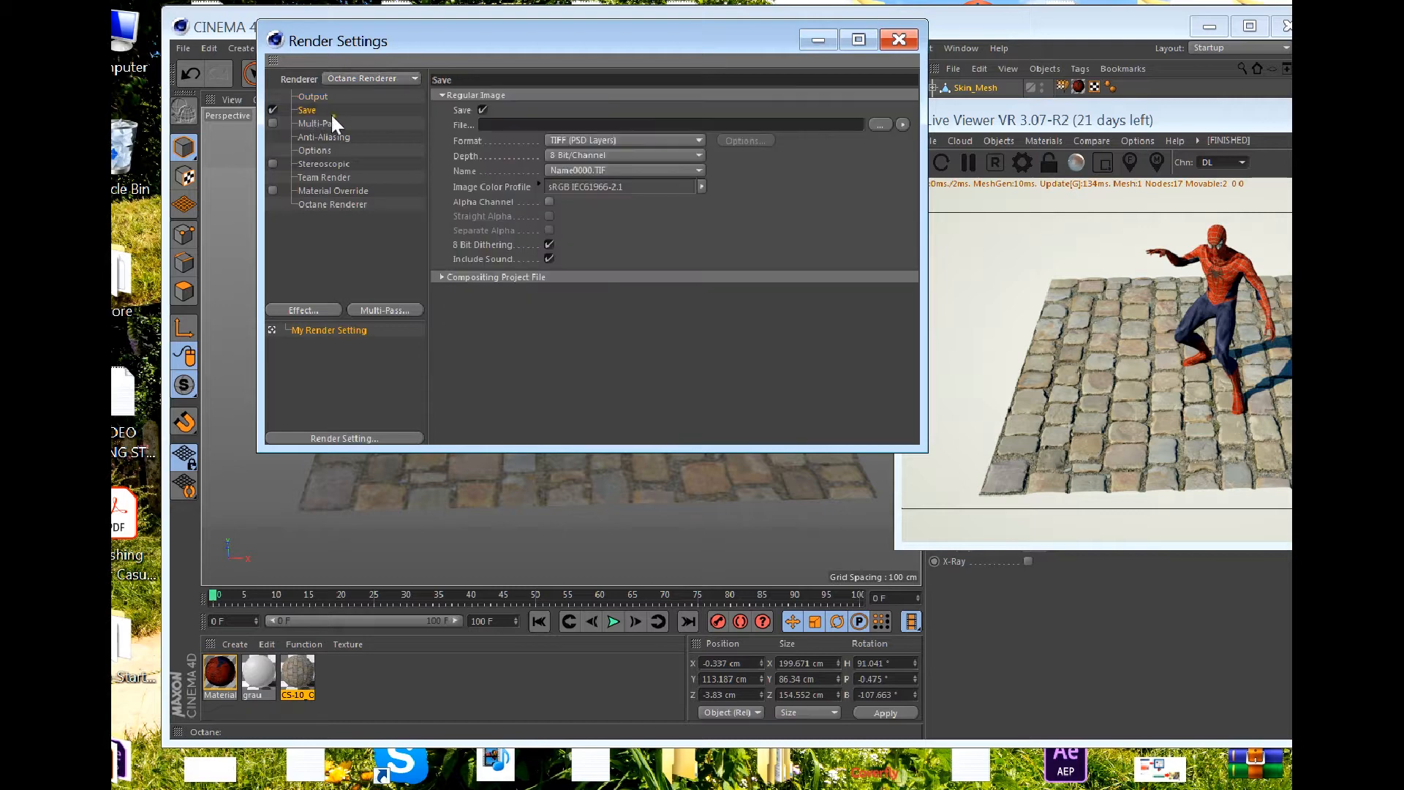
{"action": "left_click", "coordinate": [646, 139]}
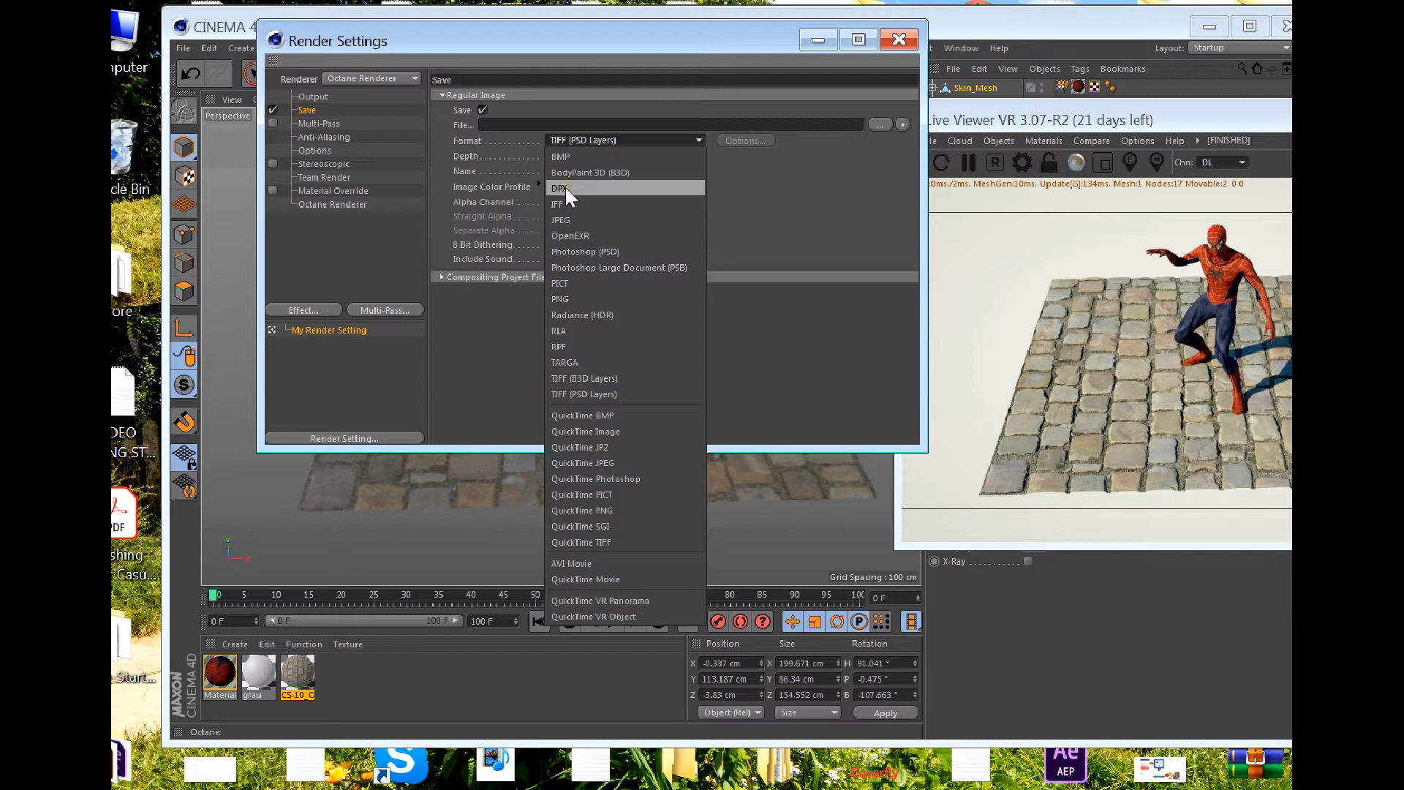
{"action": "left_click", "coordinate": [573, 296]}
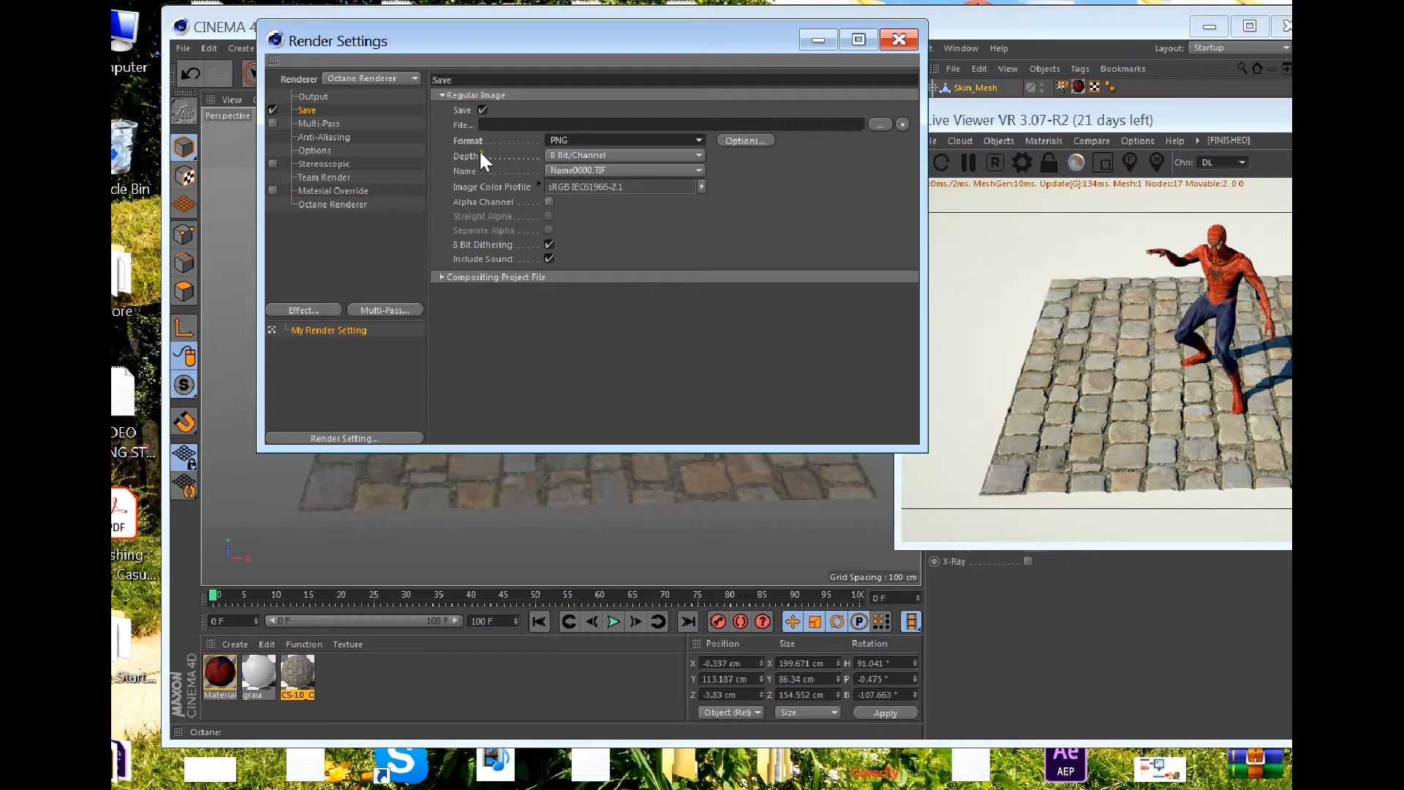
{"action": "left_click", "coordinate": [880, 123]}
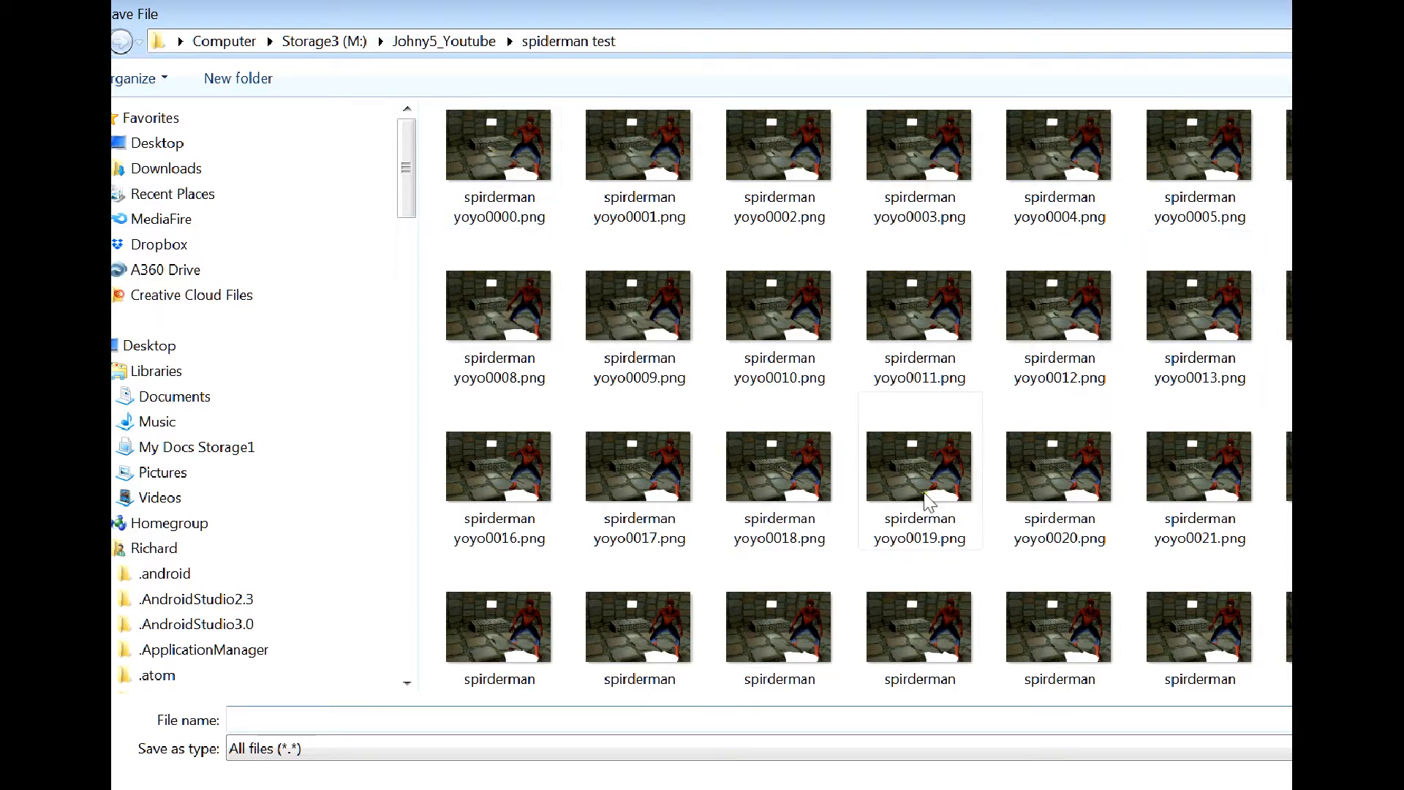
{"action": "key", "text": "Escape"}
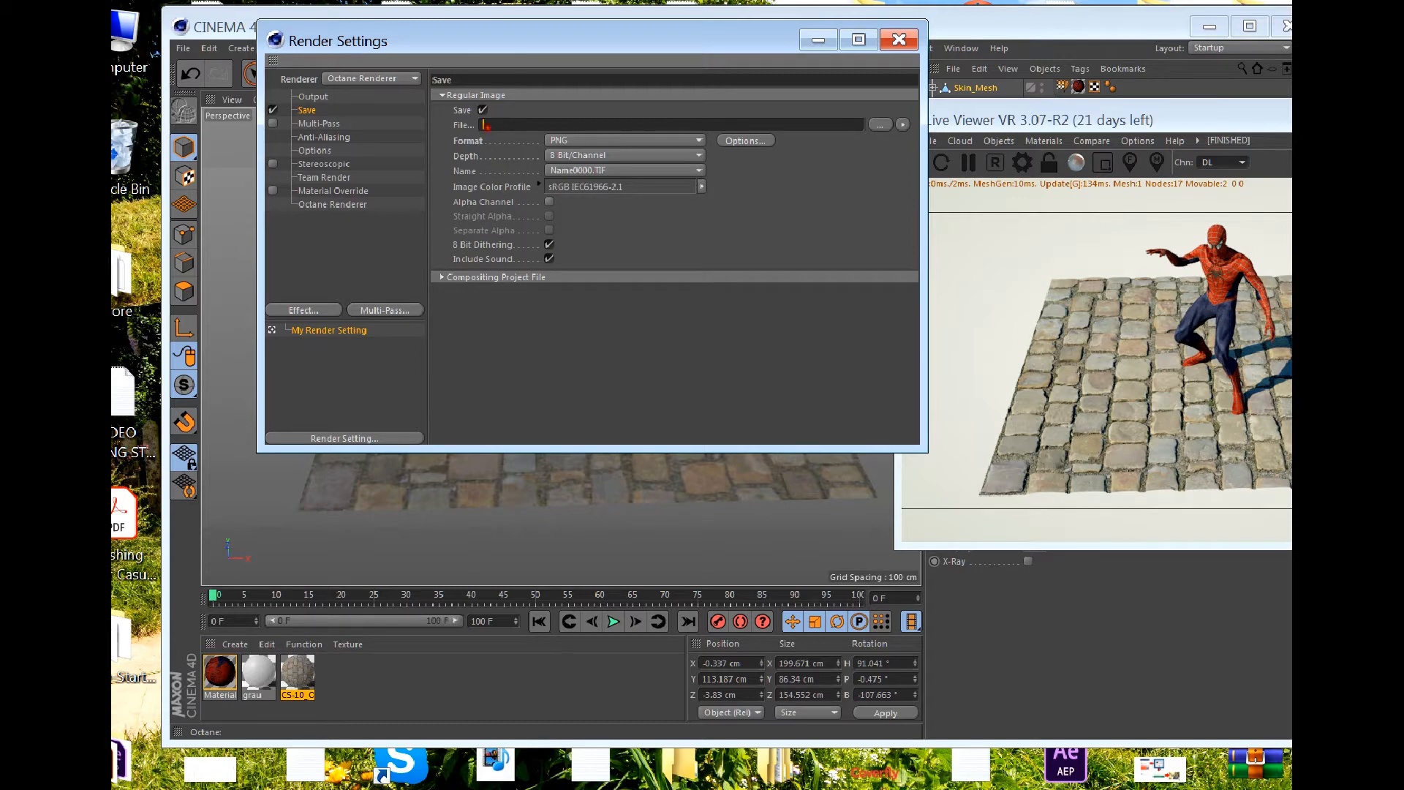
Step: Set the output frame range to All Frames
{"action": "left_click", "coordinate": [322, 101]}
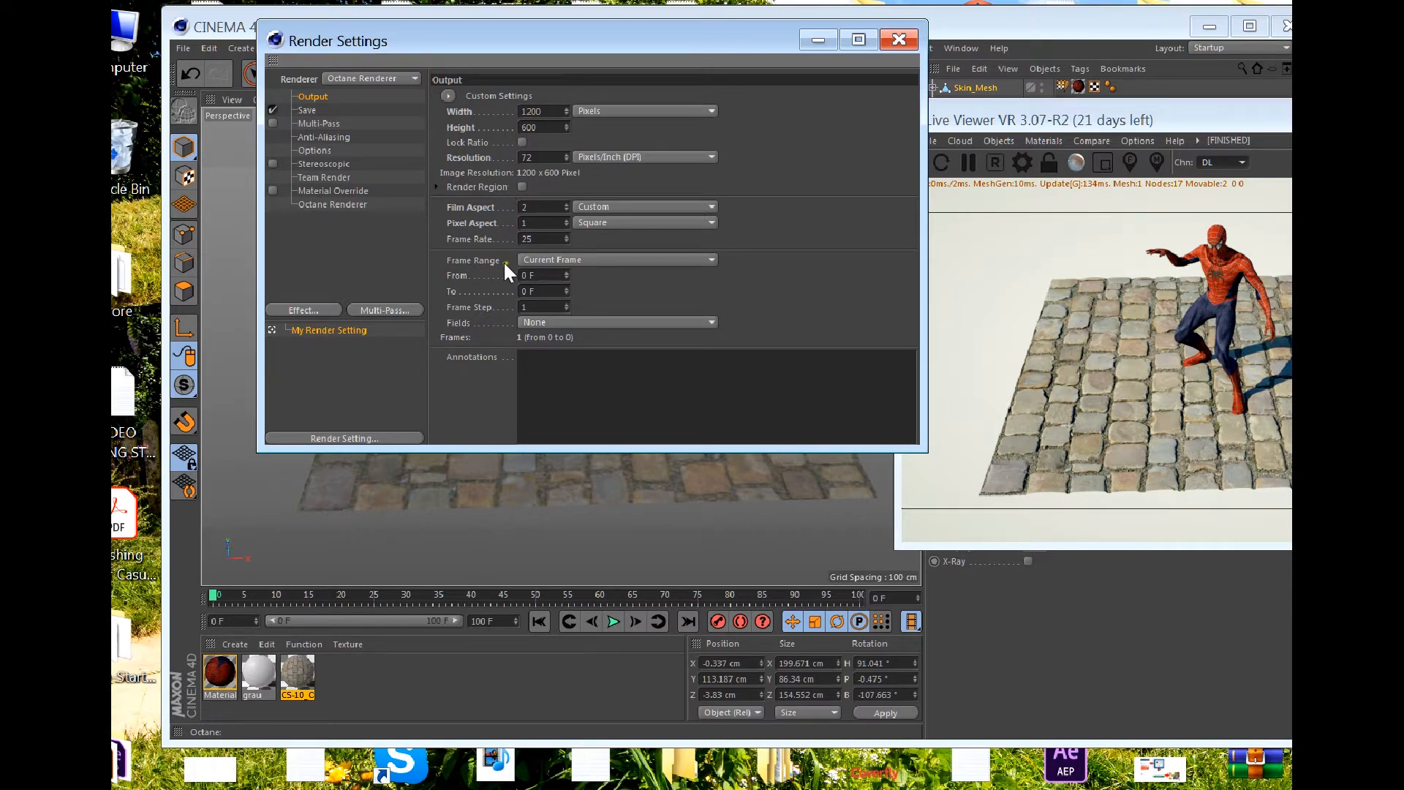
{"action": "left_click", "coordinate": [557, 261]}
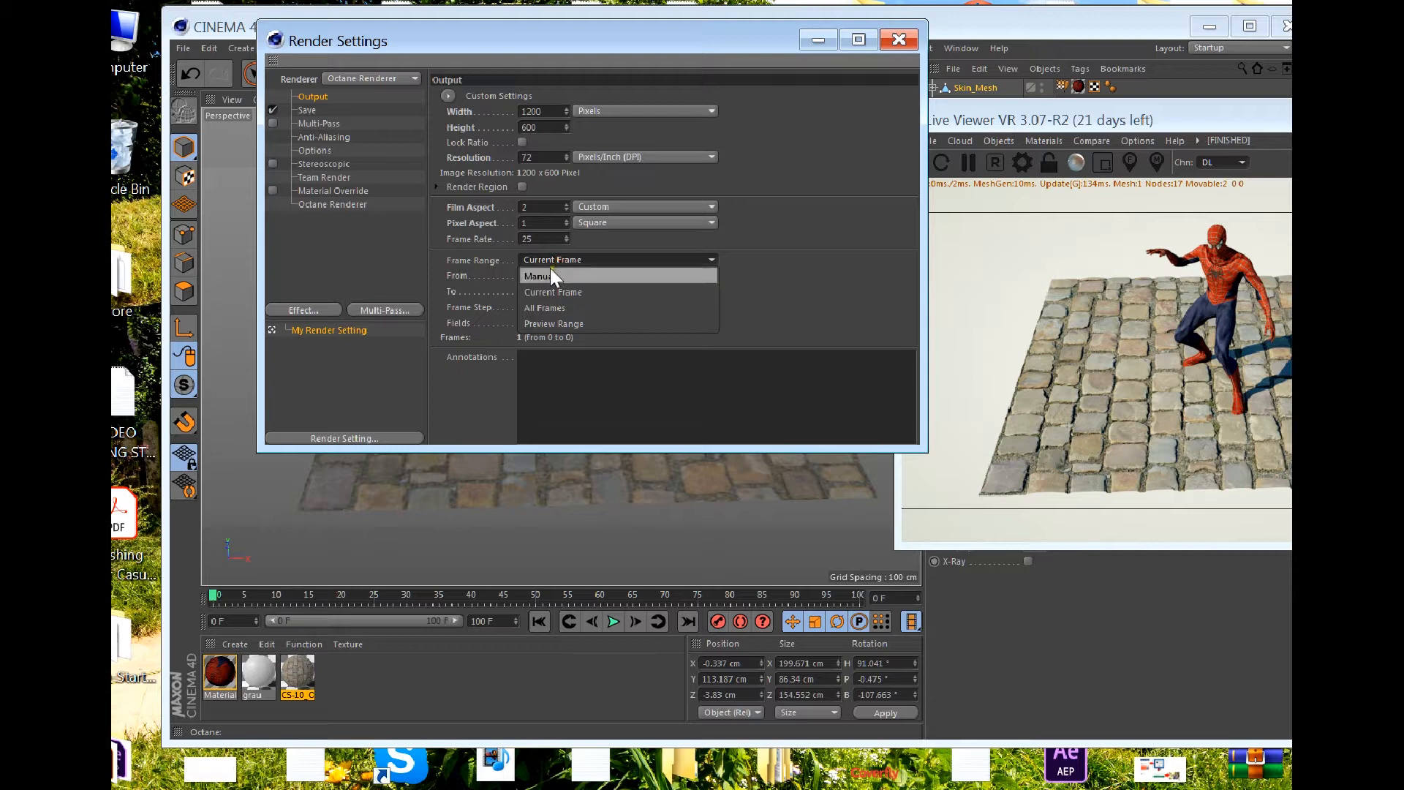
{"action": "left_click", "coordinate": [552, 307]}
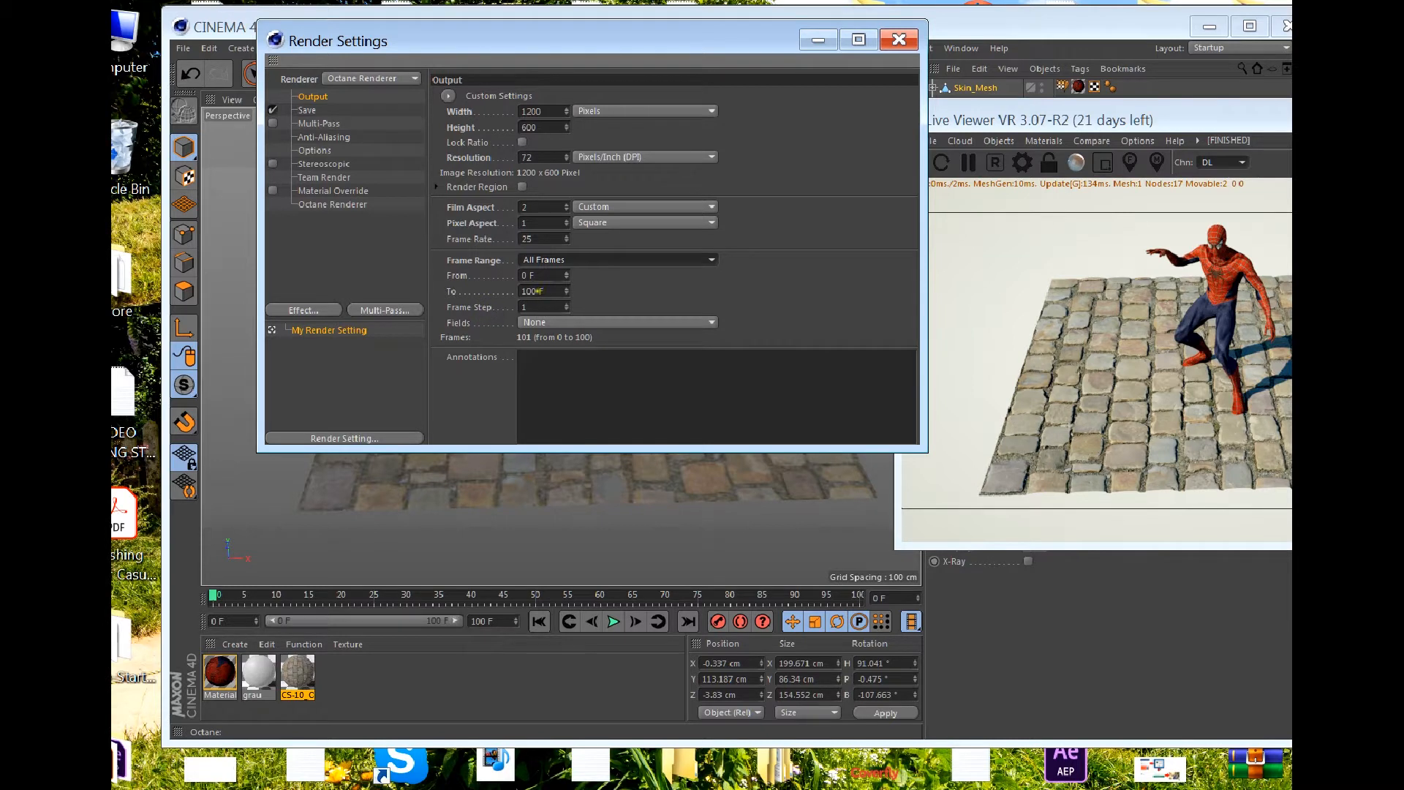
Step: Set the output's end frame to 30 and close the render settings
{"action": "double_click", "coordinate": [538, 292]}
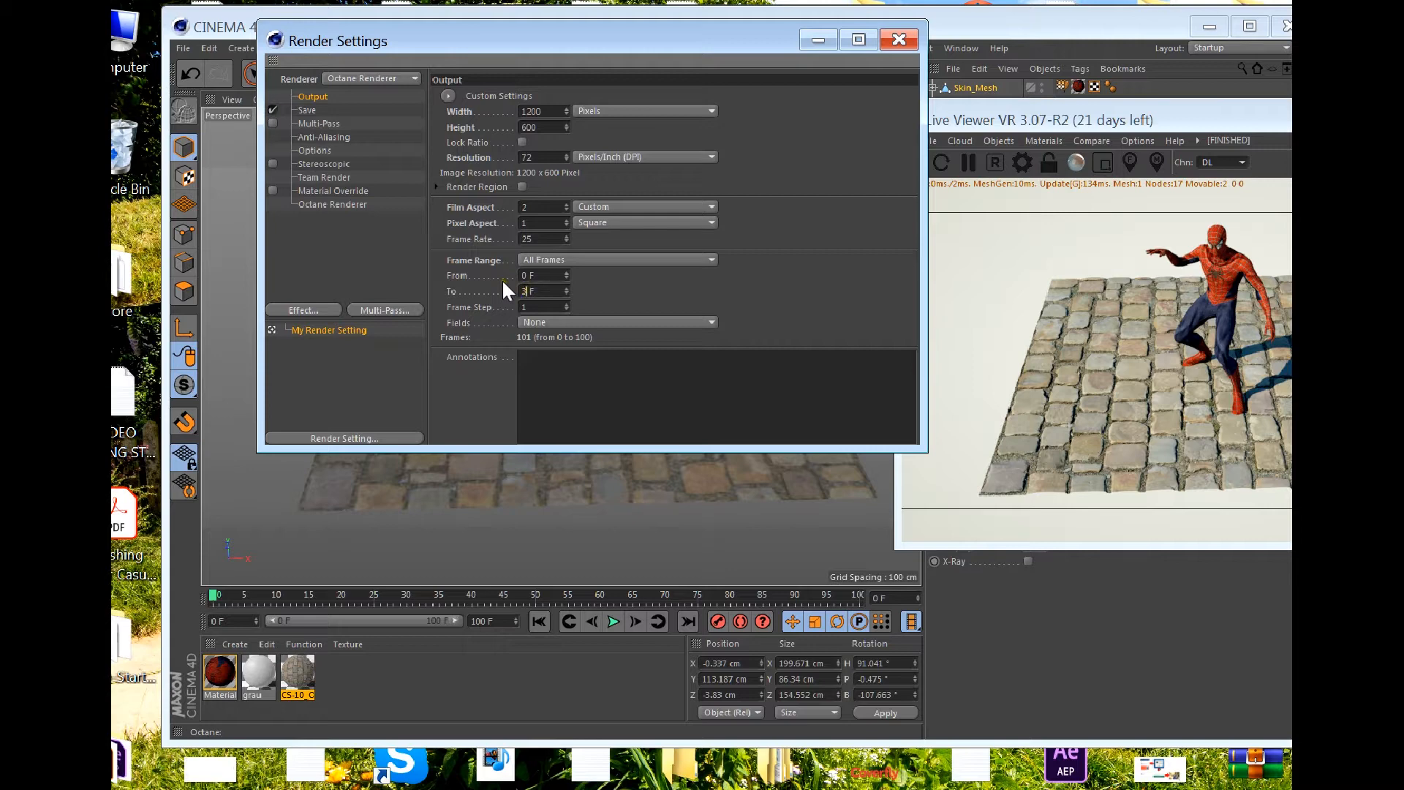
{"action": "left_click", "coordinate": [798, 313]}
{"action": "left_click", "coordinate": [899, 41]}
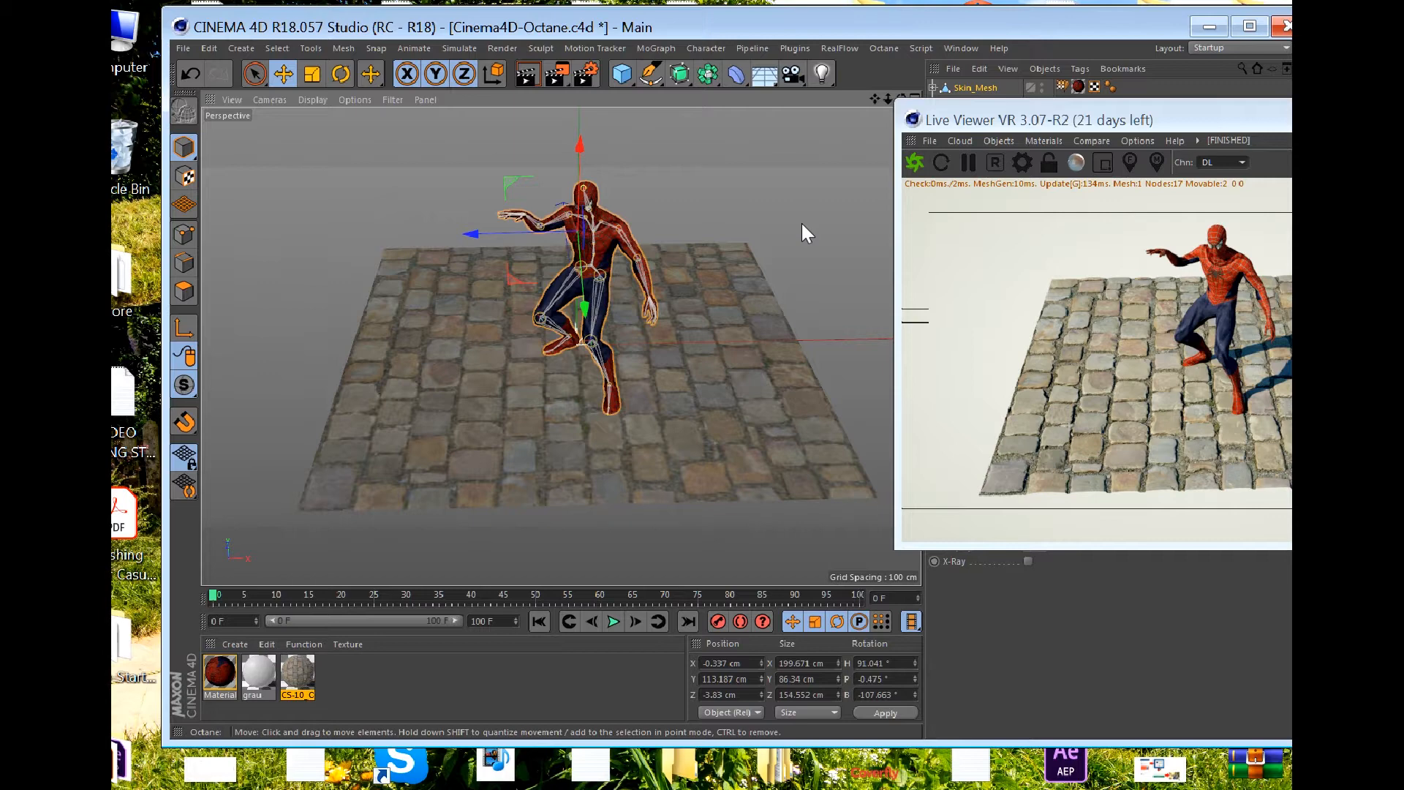
Step: Scrub the timeline to frame 60 and back to frame 37 to check the character's pose in the Live Viewer
{"action": "left_click", "coordinate": [720, 335]}
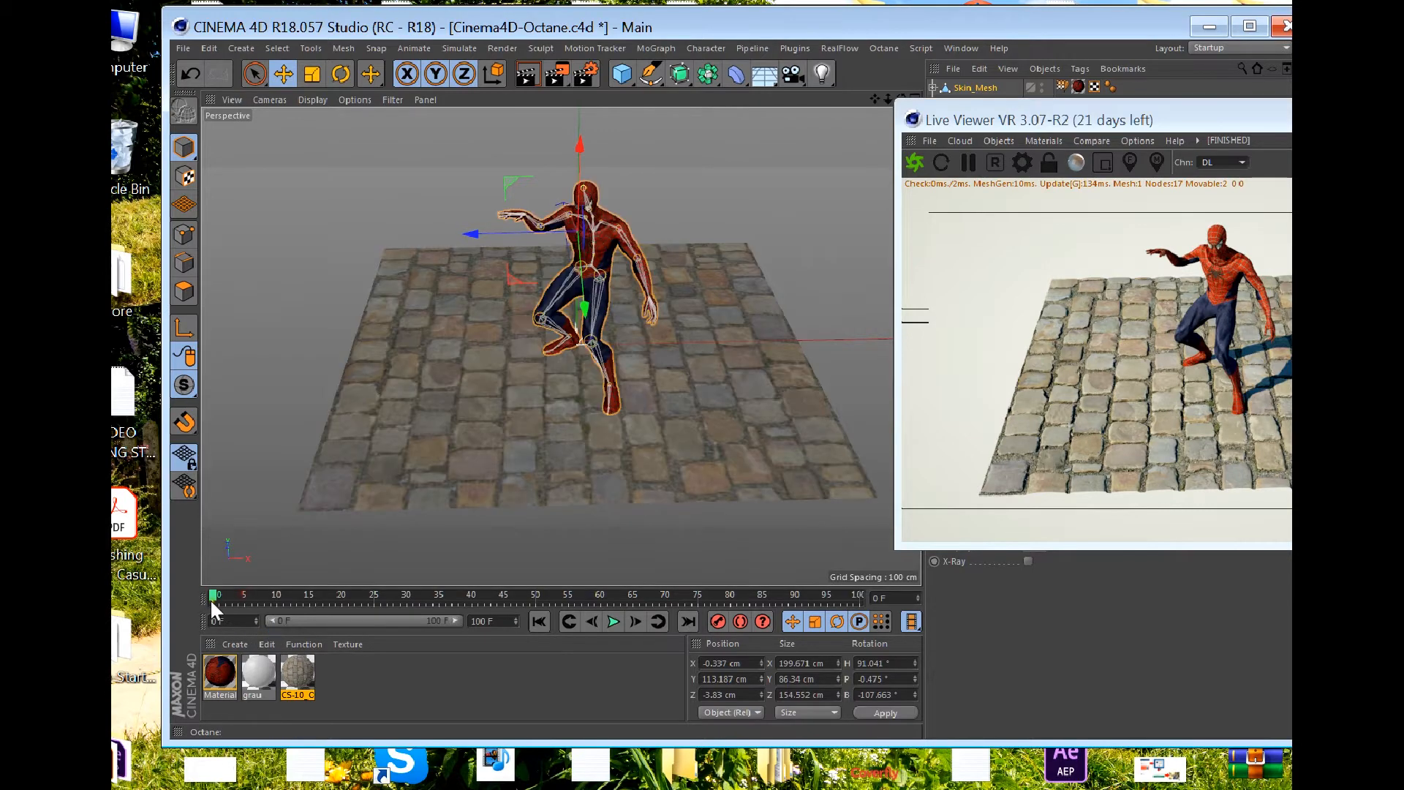
{"action": "left_click_drag", "start_coordinate": [212, 595], "coordinate": [404, 637]}
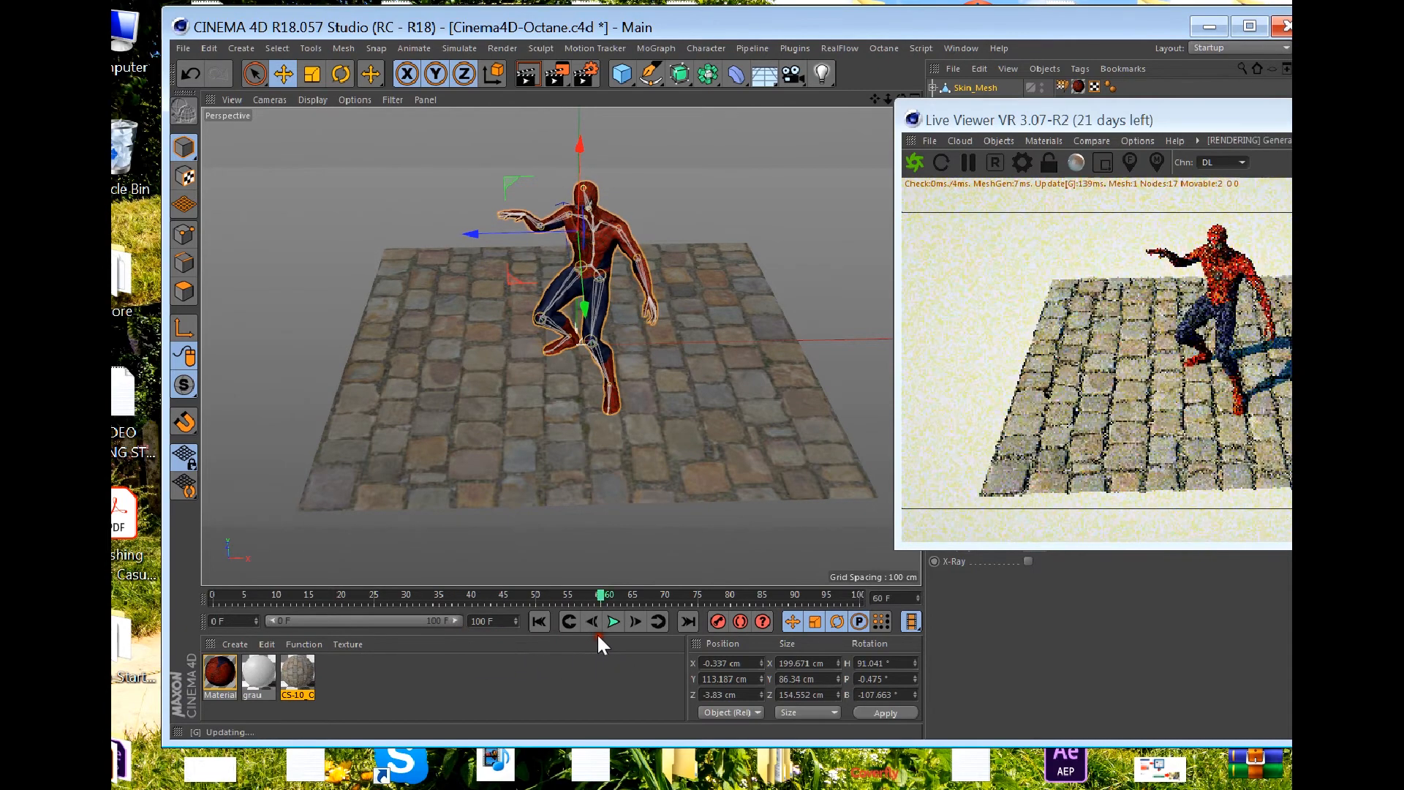
{"action": "left_click_drag", "start_coordinate": [600, 589], "coordinate": [447, 591]}
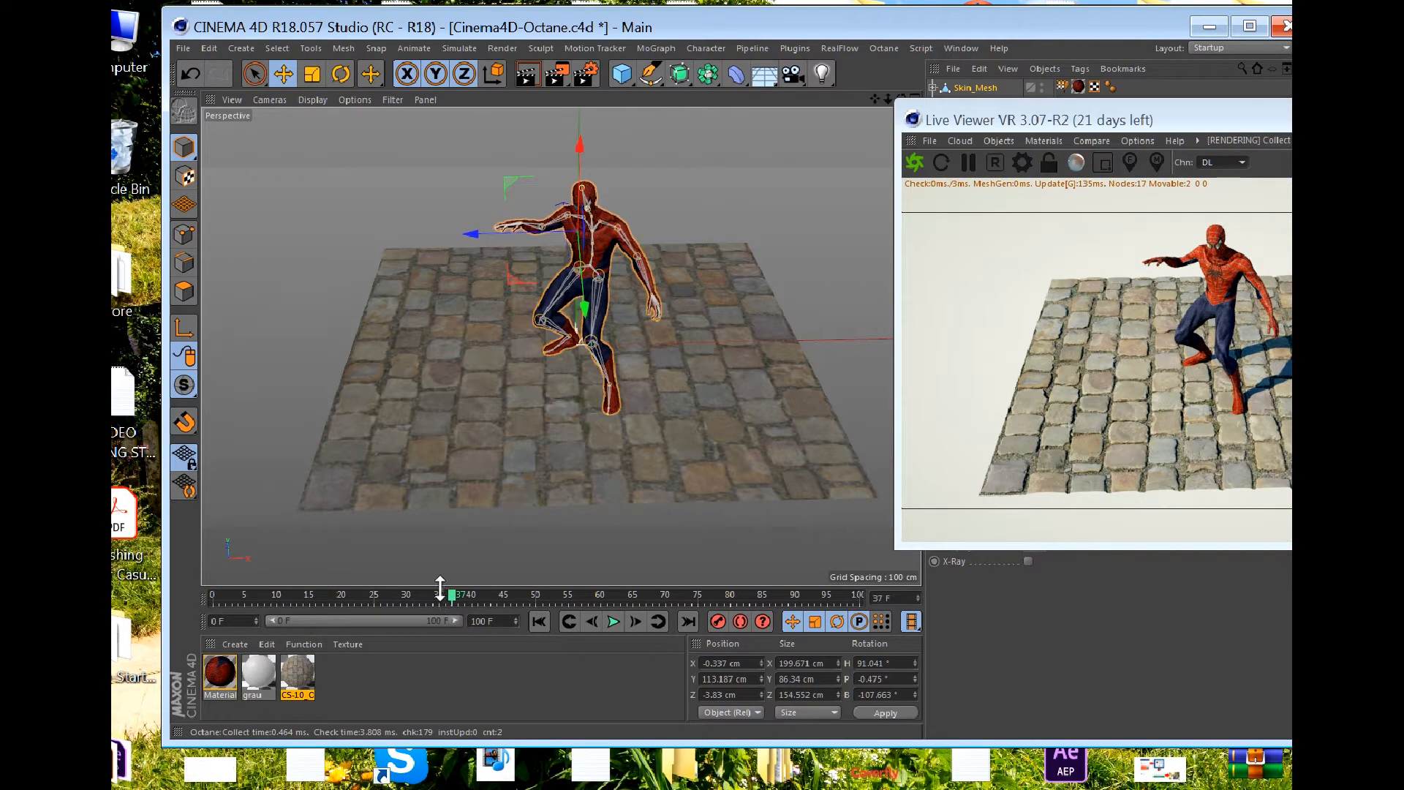
Step: Recheck the output's end frame in the render settings, and start a Picture Viewer render but decline to continue without saving
{"action": "left_click", "coordinate": [585, 76]}
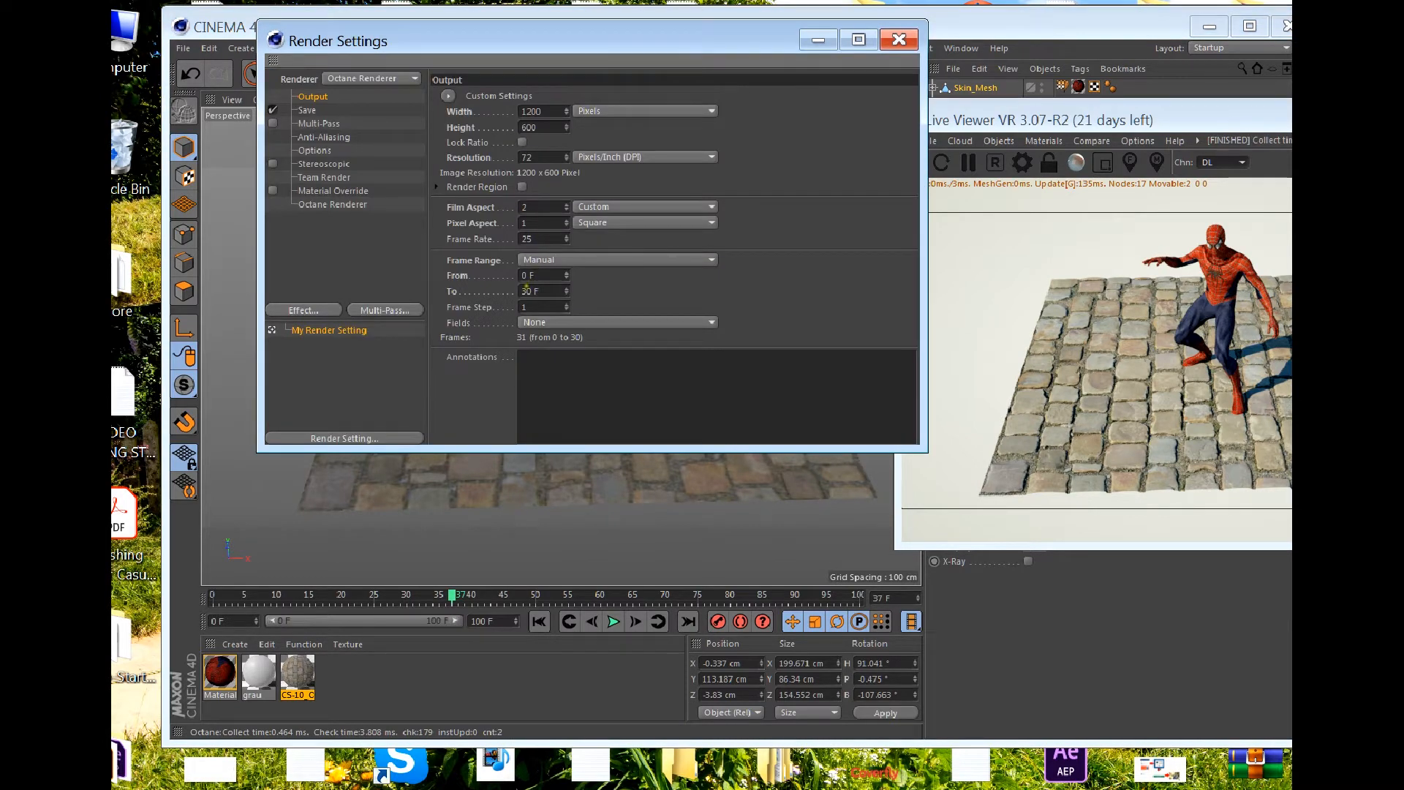
{"action": "left_click", "coordinate": [526, 289]}
{"action": "left_click", "coordinate": [529, 290]}
{"action": "left_click", "coordinate": [899, 40]}
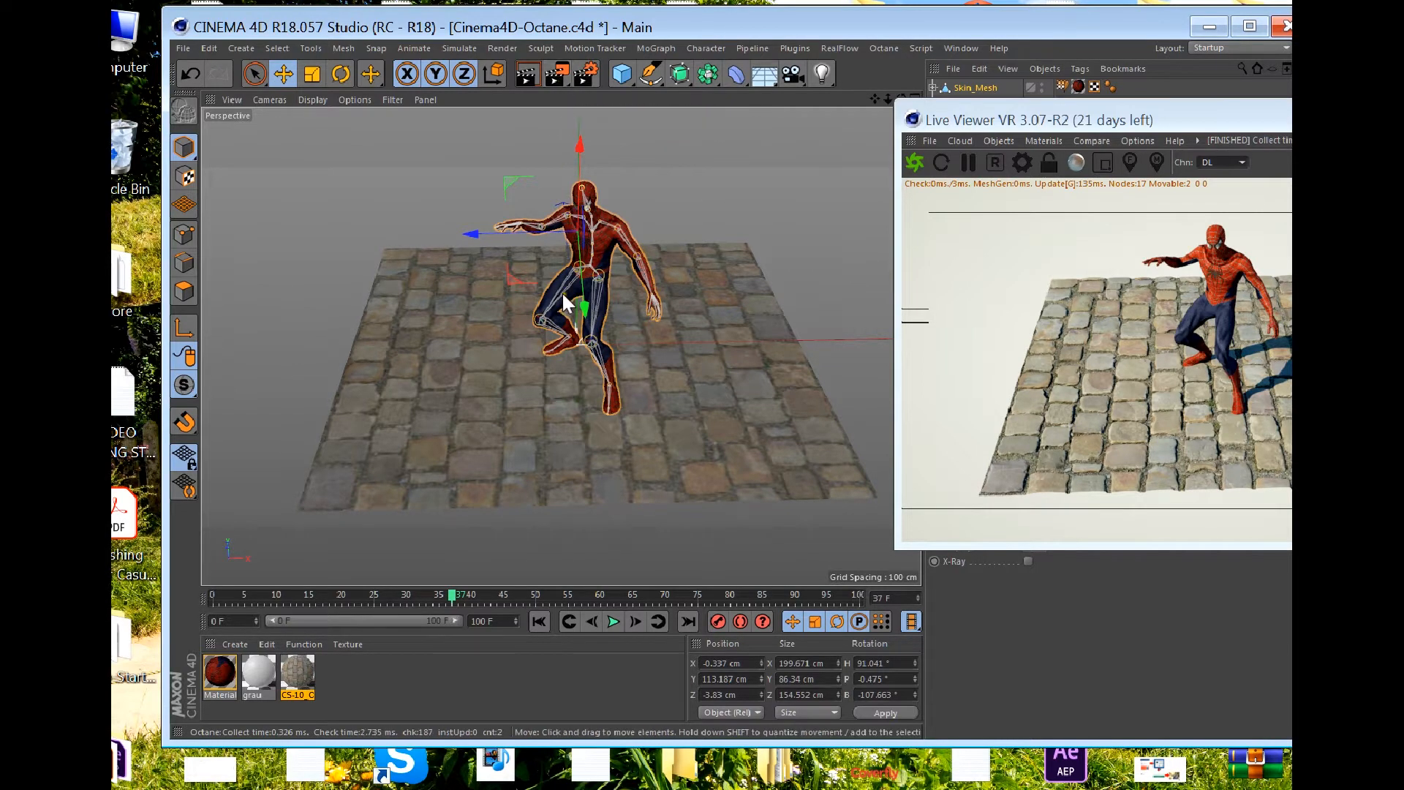
{"action": "left_click", "coordinate": [547, 73]}
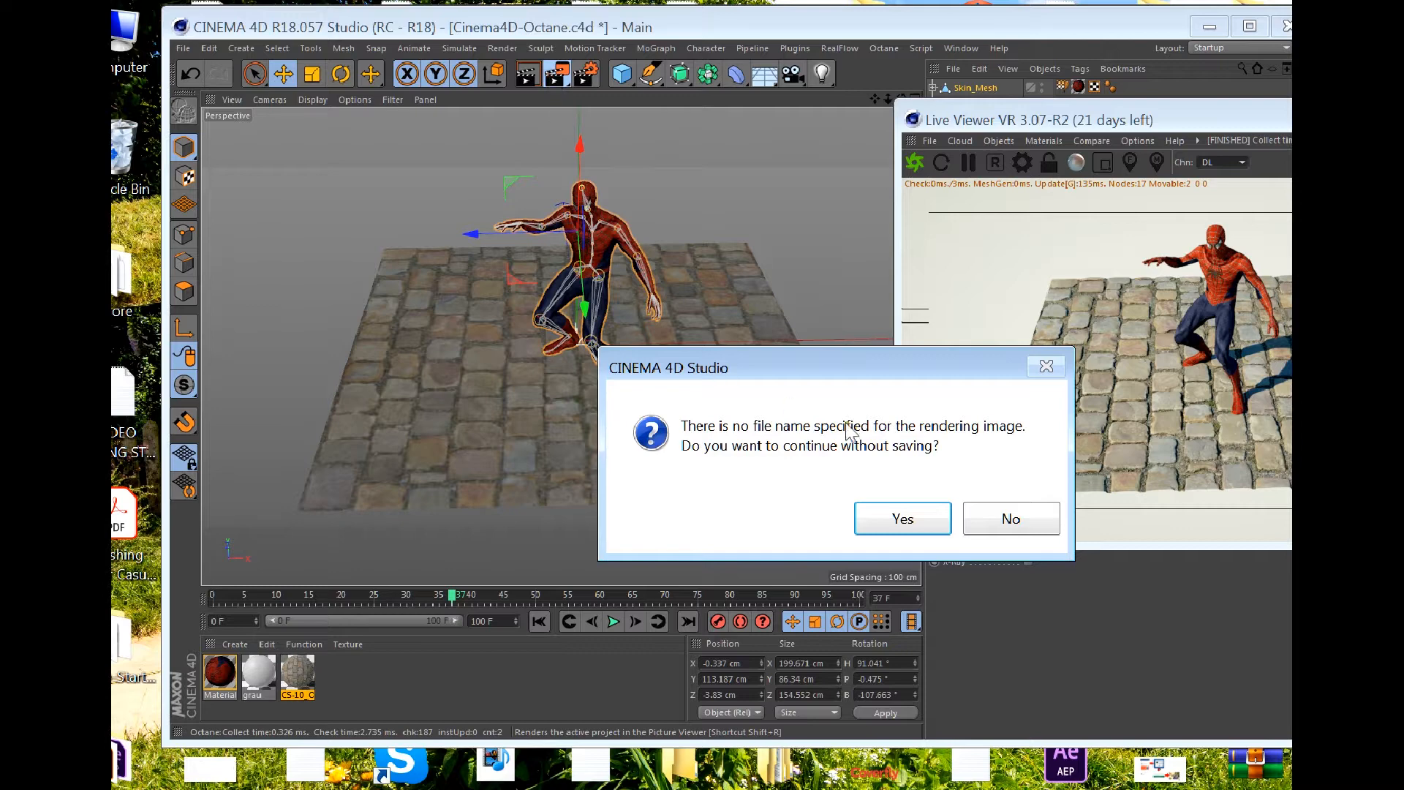
{"action": "left_click", "coordinate": [1009, 517]}
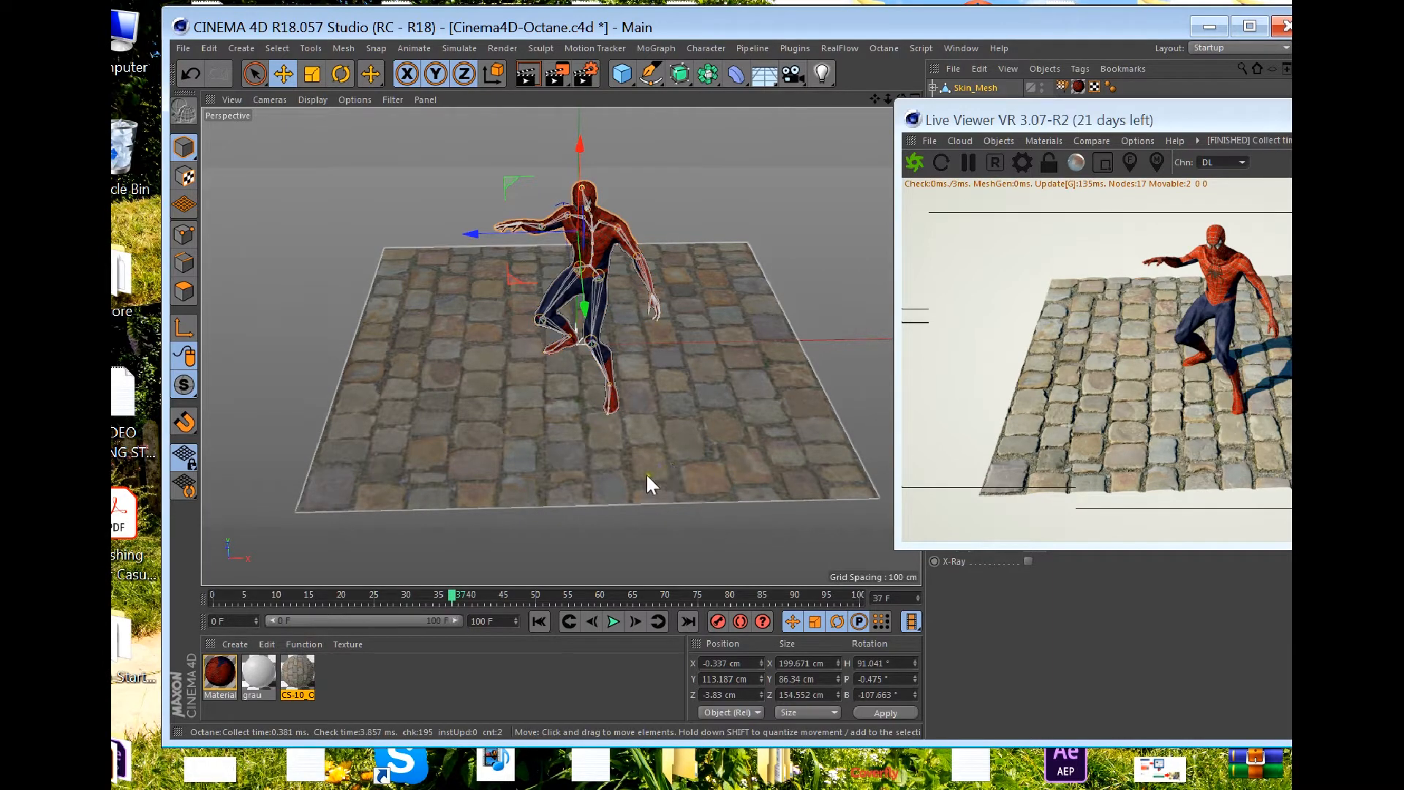
Step: Examine the cobblestone ground and the character's feet up close in the viewport and the Live Viewer
{"action": "scroll", "coordinate": [660, 458], "scroll_direction": "up", "scroll_amount": 10}
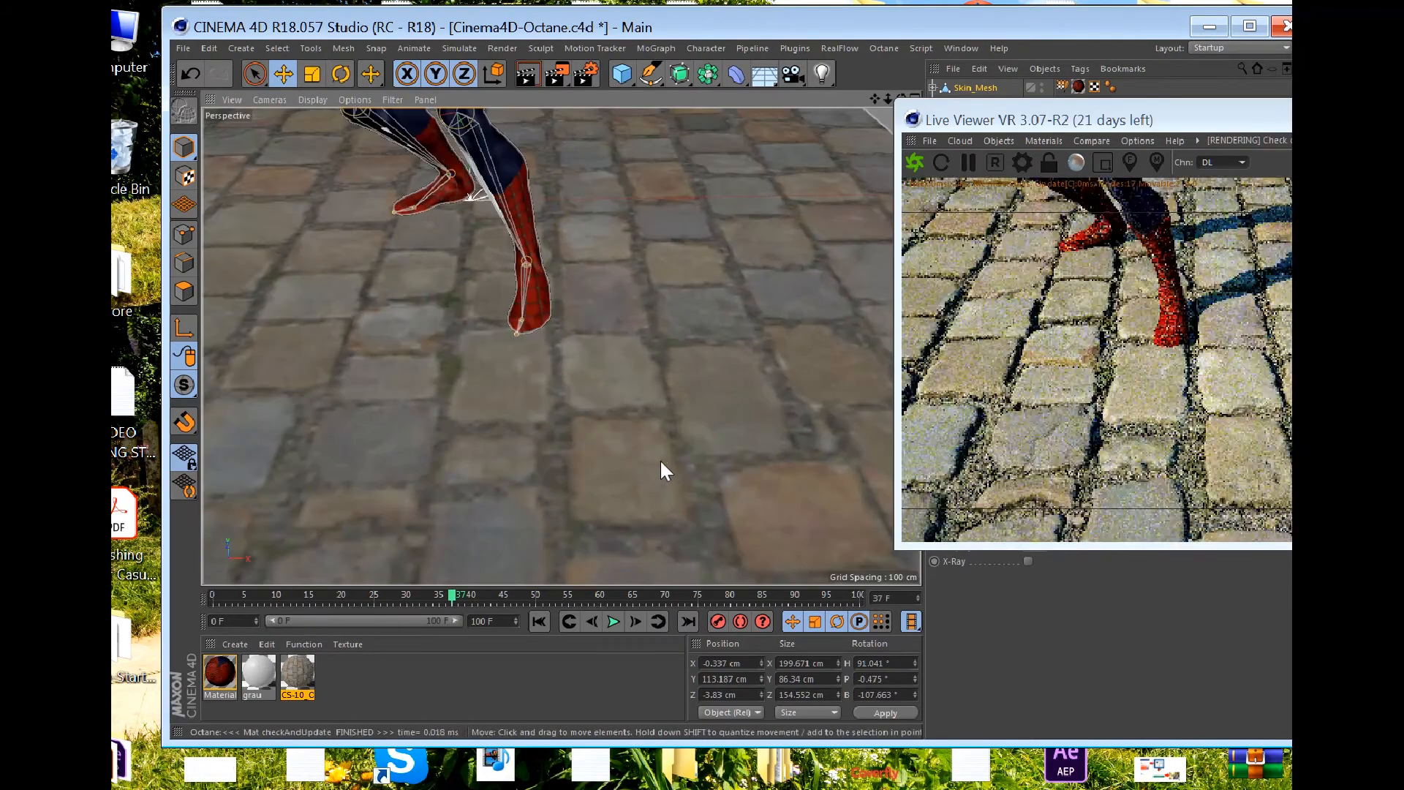
{"action": "scroll", "coordinate": [661, 462], "scroll_direction": "up", "scroll_amount": 8}
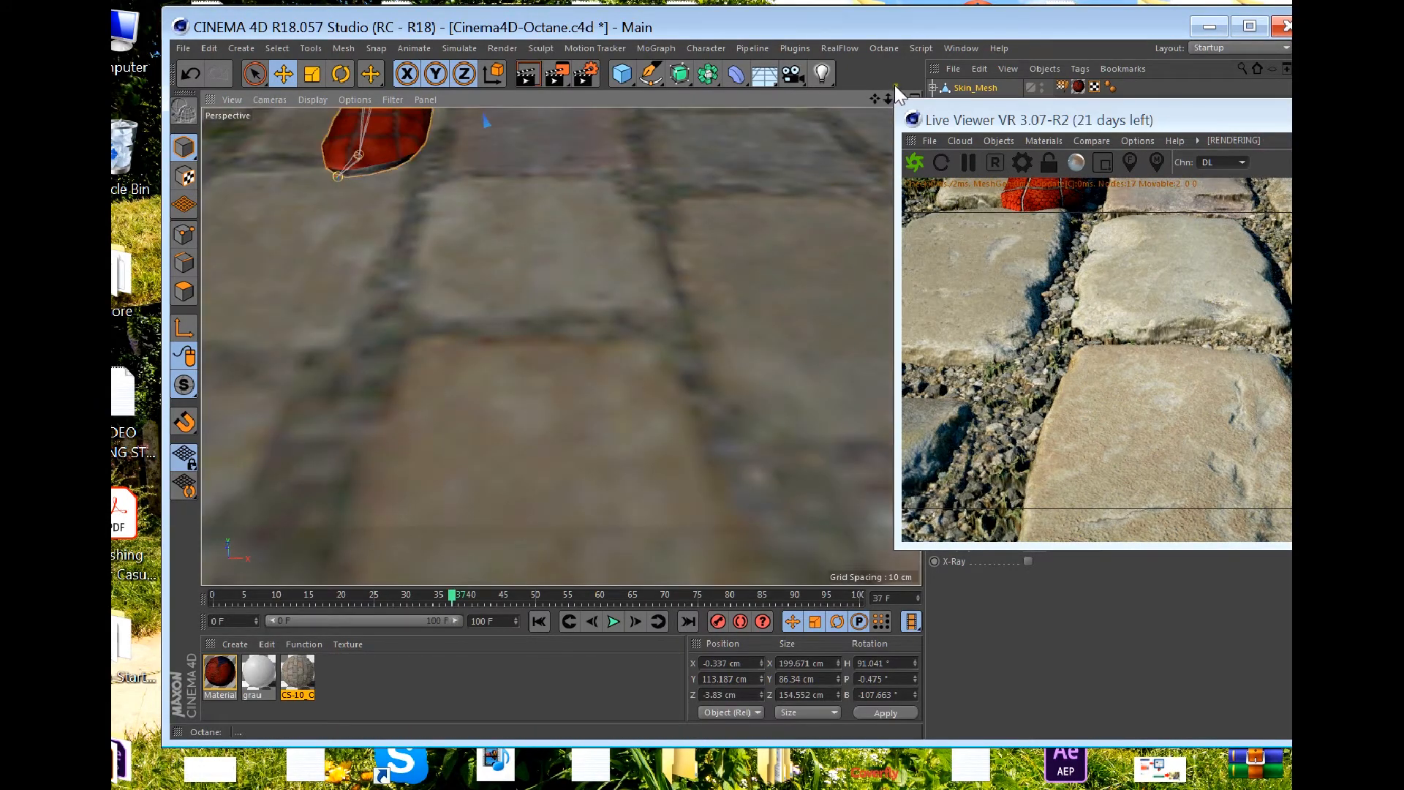
{"action": "left_click_drag", "start_coordinate": [898, 92], "coordinate": [607, 491]}
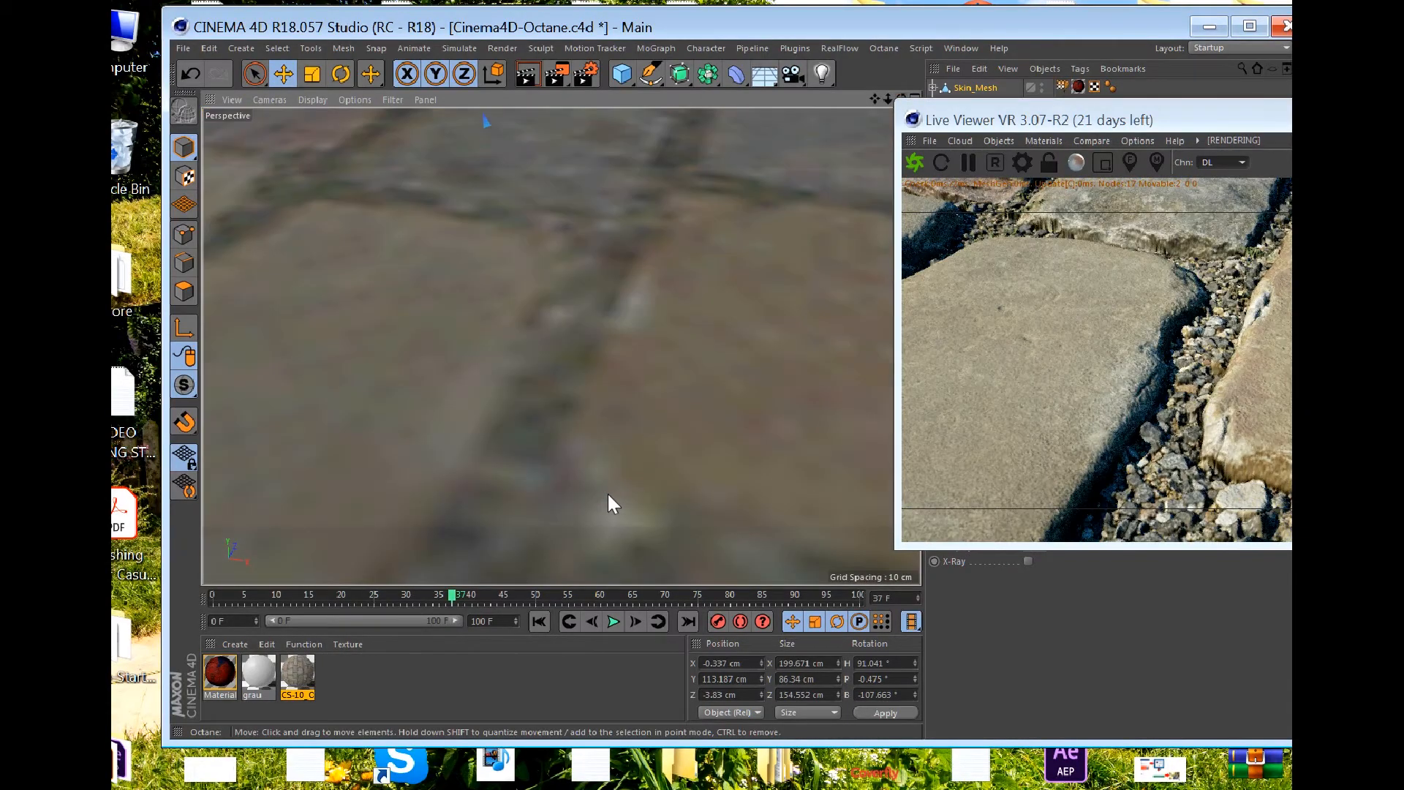
{"action": "scroll", "coordinate": [607, 491], "scroll_direction": "down", "scroll_amount": 6}
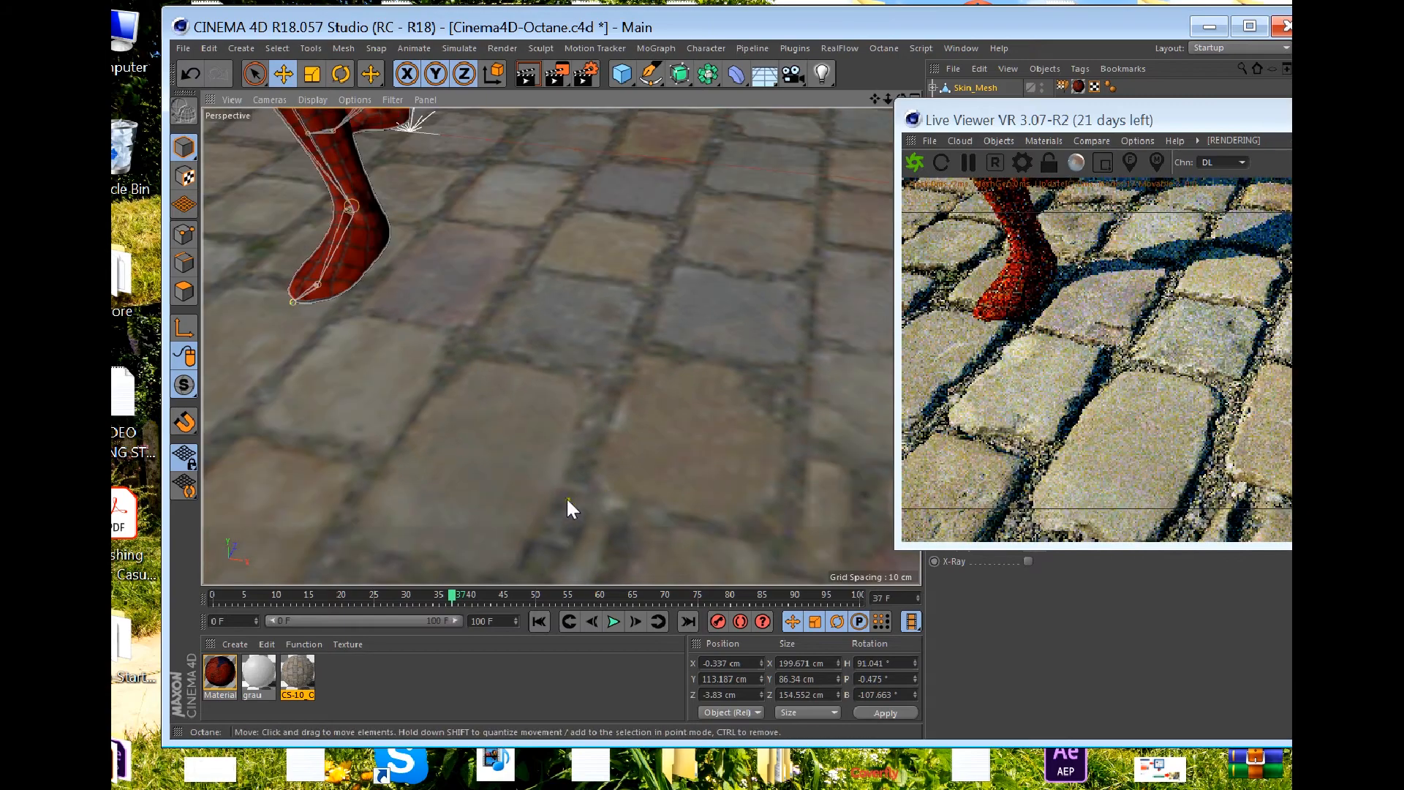
{"action": "scroll", "coordinate": [546, 498], "scroll_direction": "down", "scroll_amount": 8}
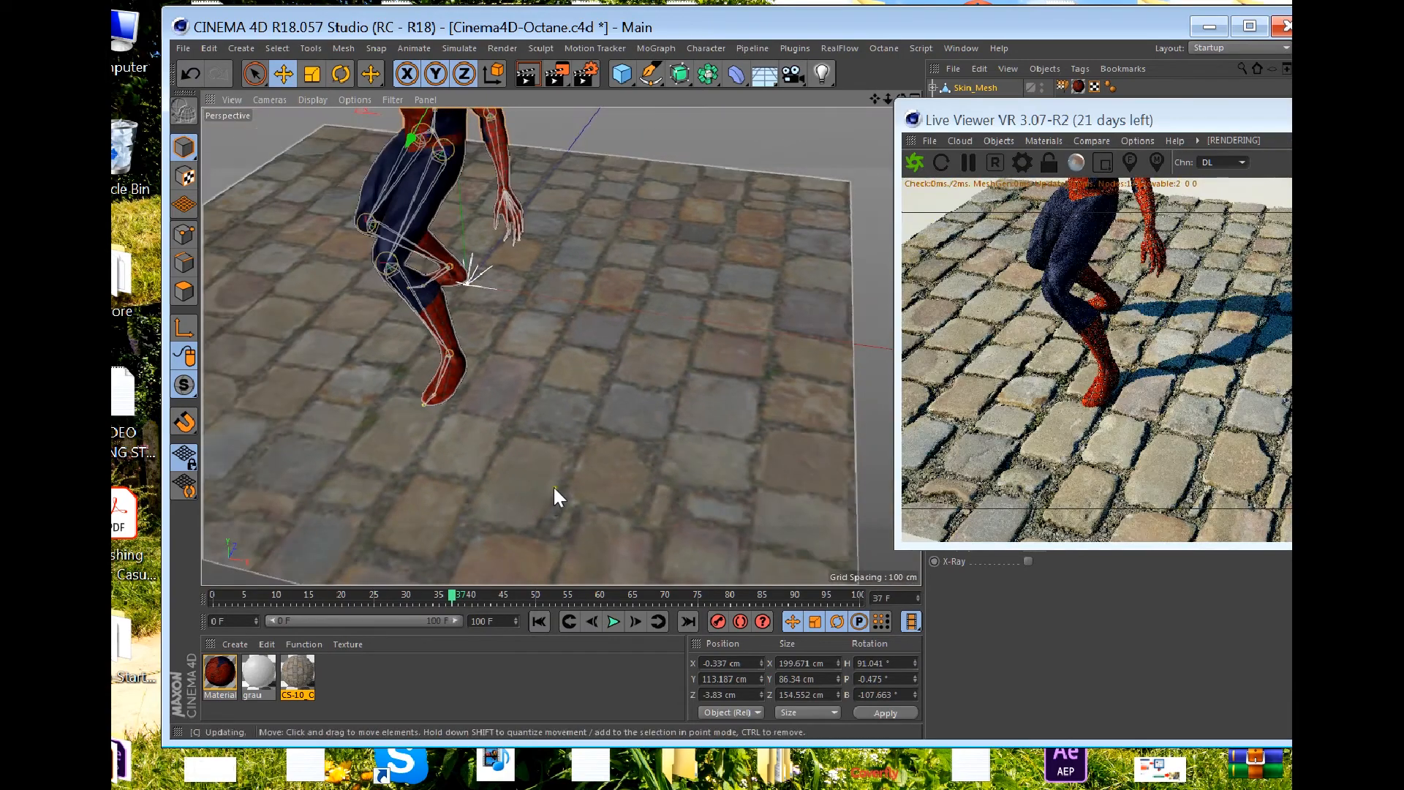
{"action": "scroll", "coordinate": [550, 493], "scroll_direction": "down", "scroll_amount": 4}
{"action": "scroll", "coordinate": [689, 411], "scroll_direction": "down", "scroll_amount": 2}
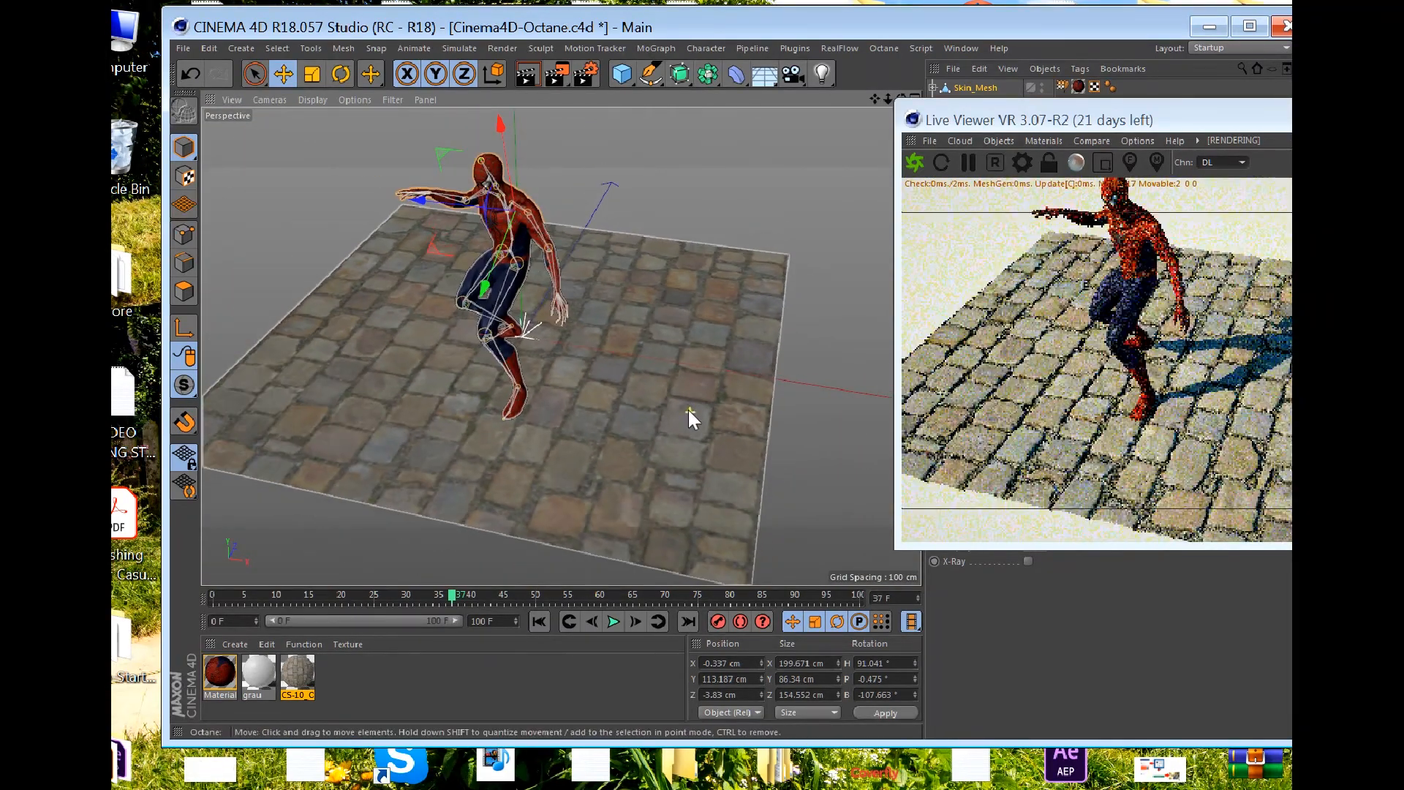
{"action": "scroll", "coordinate": [688, 406], "scroll_direction": "down", "scroll_amount": 1}
Step: Create a new Octane Material and open it in the Material Editor
{"action": "left_click", "coordinate": [225, 670]}
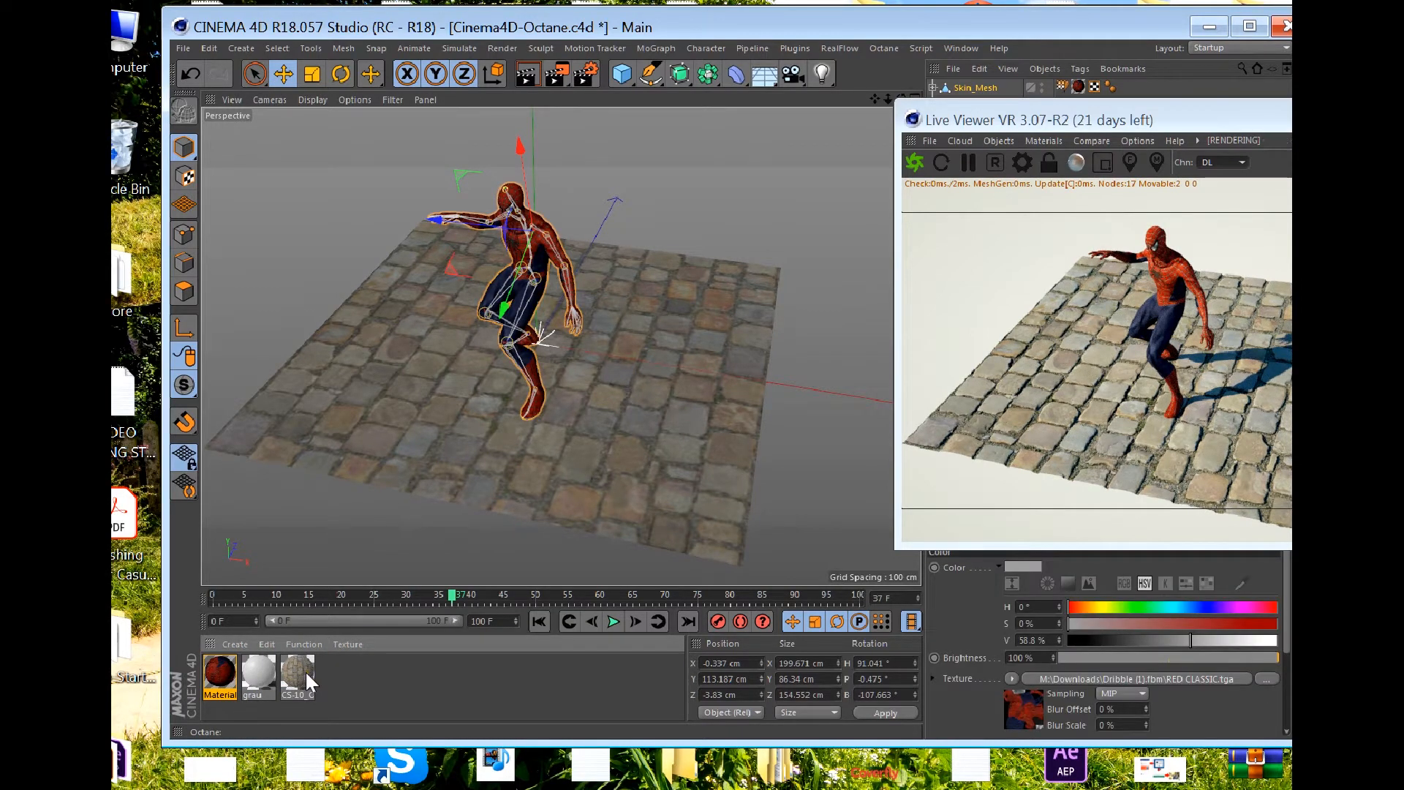
{"action": "left_click", "coordinate": [234, 642]}
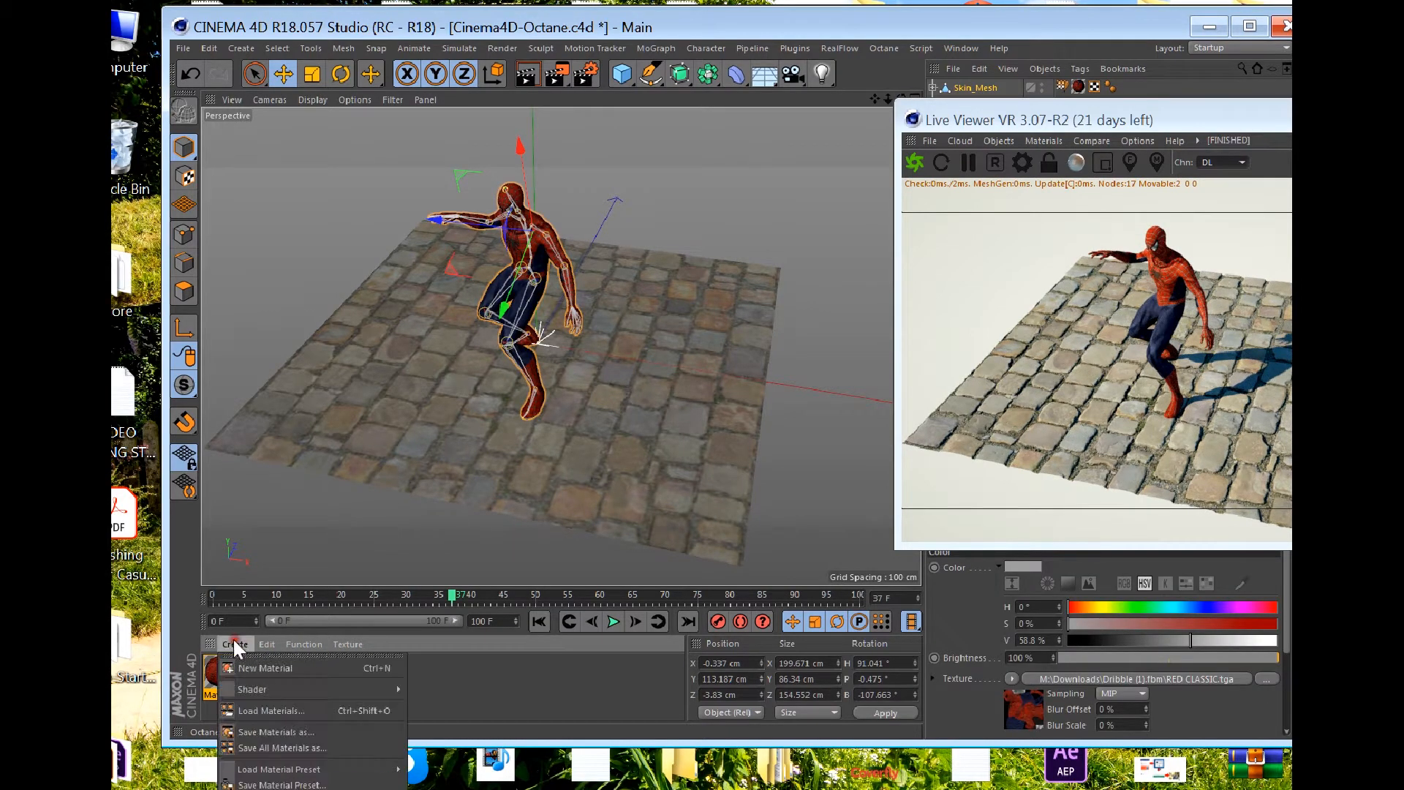
{"action": "mouse_move", "coordinate": [269, 689]}
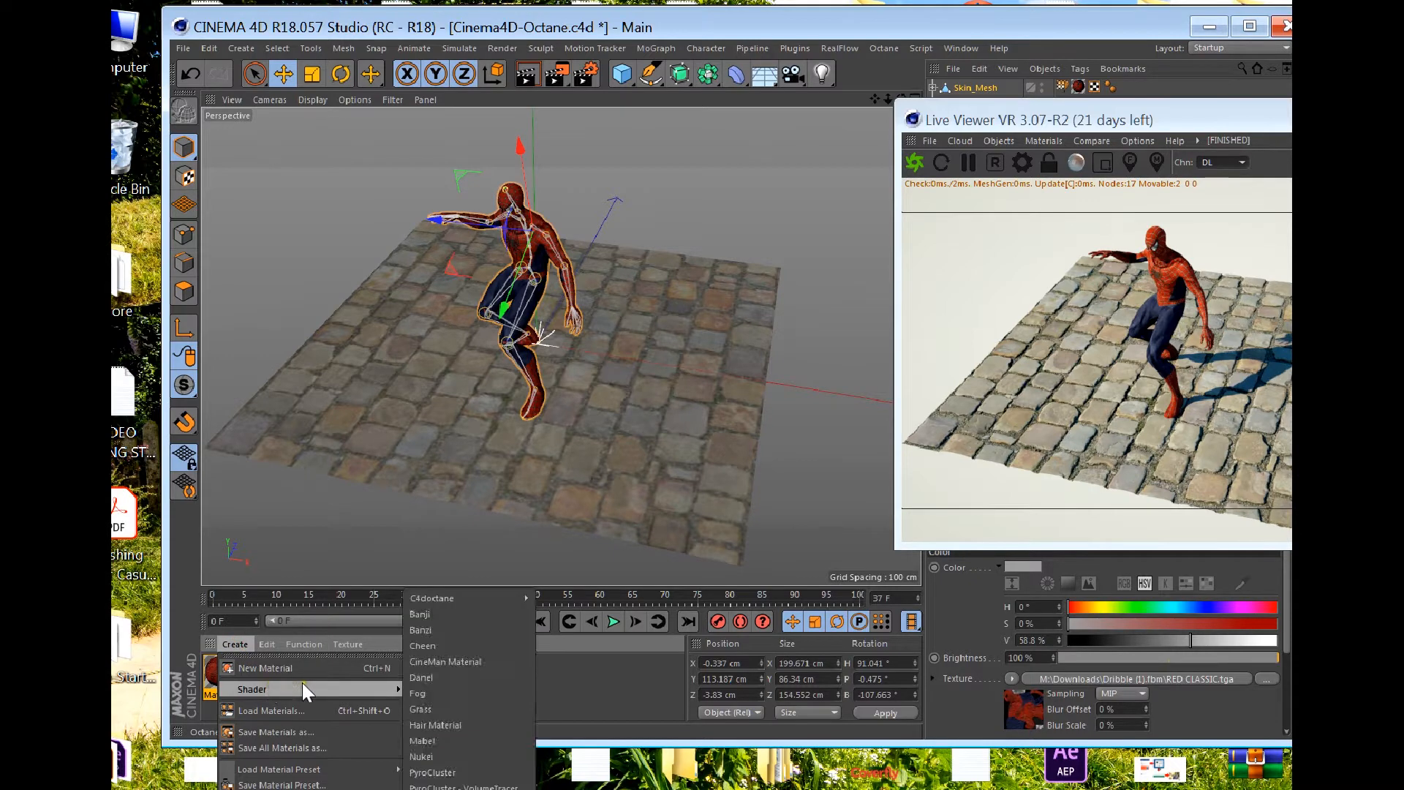
{"action": "mouse_move", "coordinate": [450, 598]}
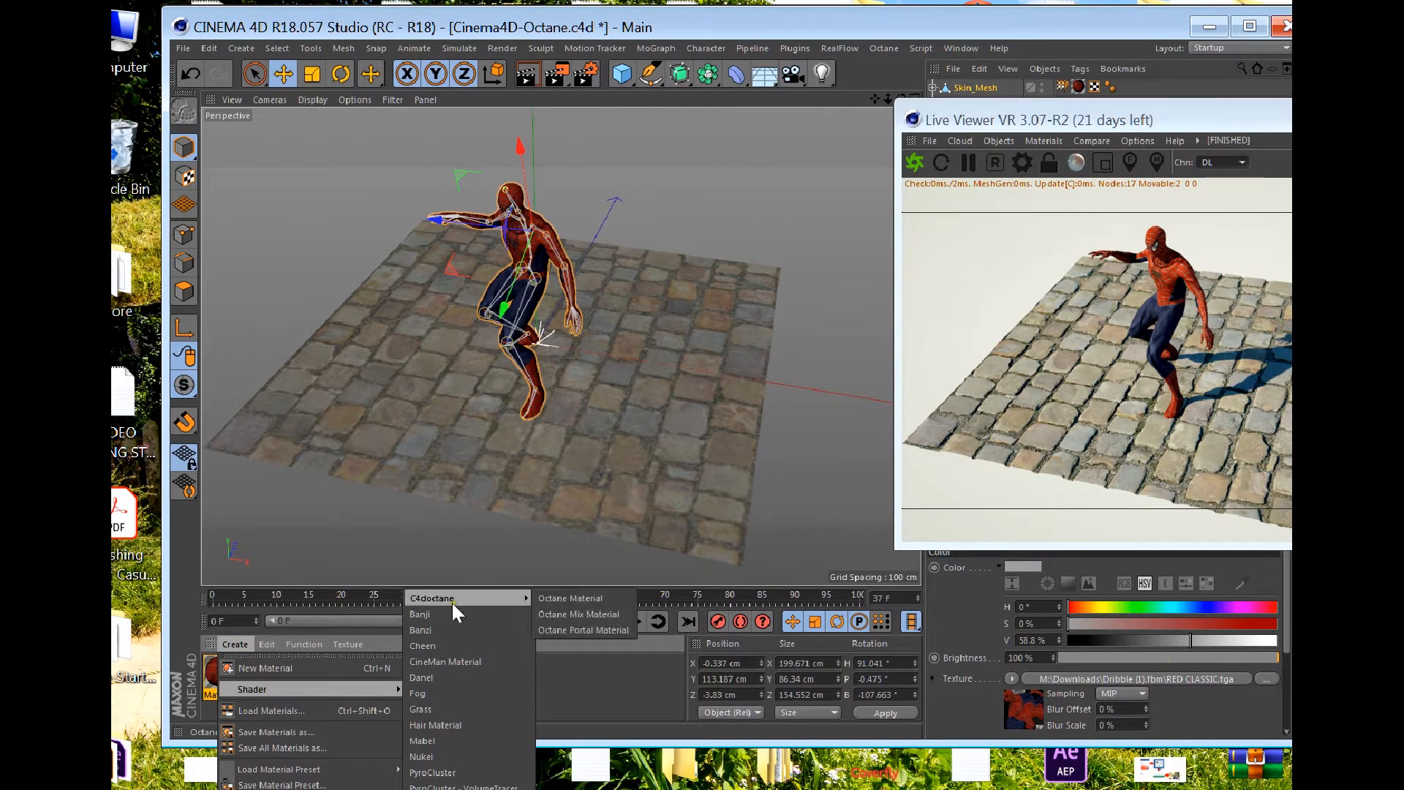
{"action": "left_click", "coordinate": [555, 597]}
{"action": "left_click", "coordinate": [225, 673]}
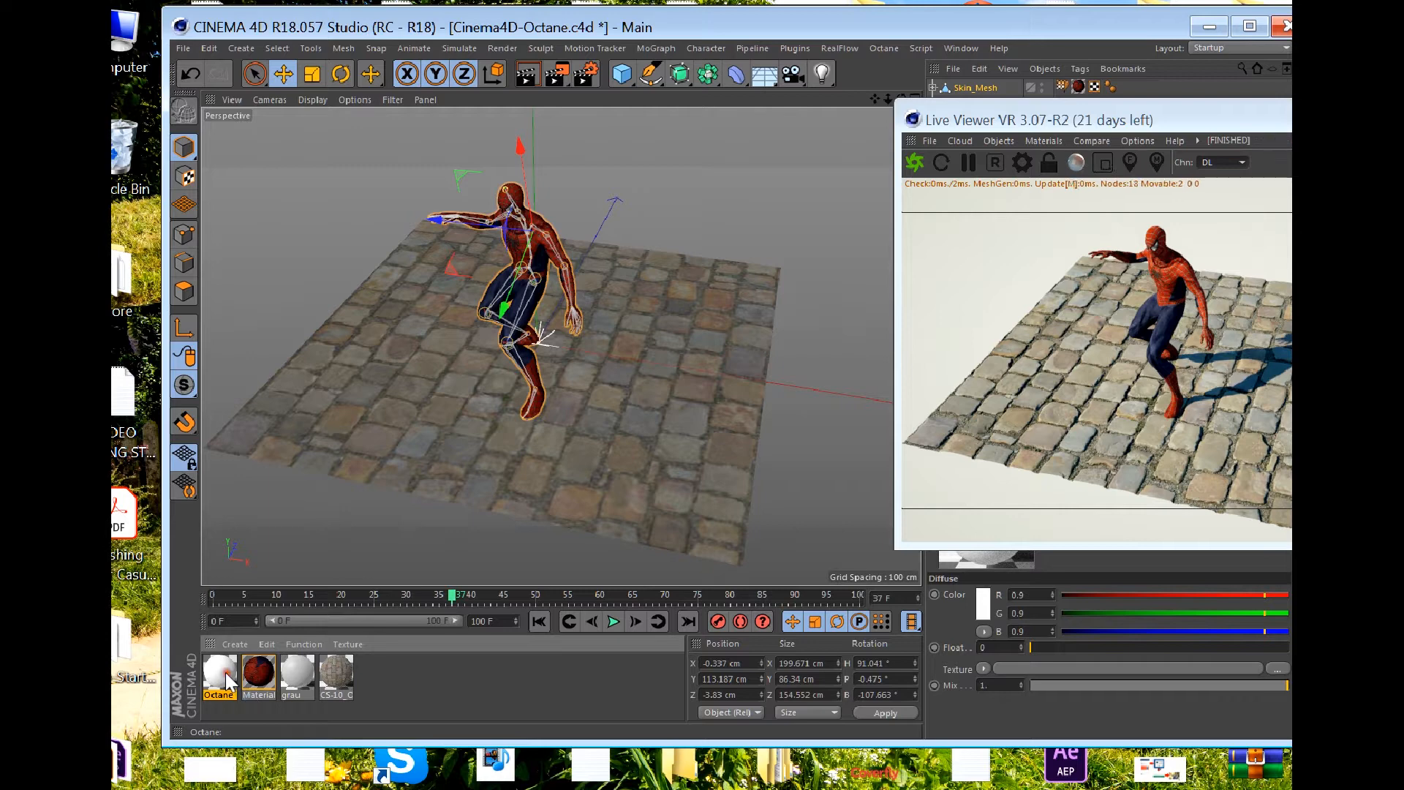
{"action": "left_click", "coordinate": [217, 675]}
{"action": "left_click", "coordinate": [222, 671]}
{"action": "left_click", "coordinate": [223, 670]}
{"action": "left_click", "coordinate": [223, 671]}
{"action": "double_click", "coordinate": [223, 672]}
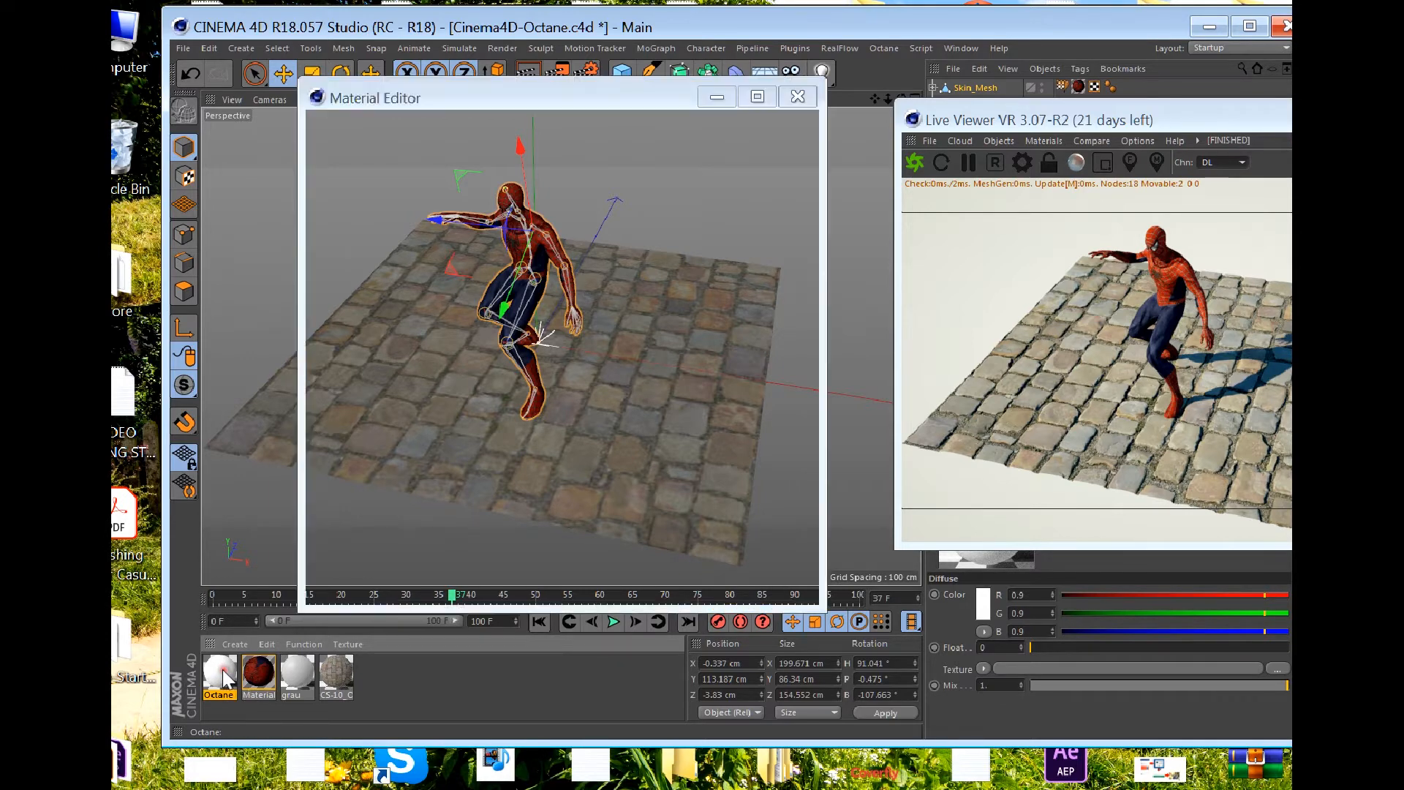
Step: Load RED CLASSIC.tga as the Octane material's diffuse texture without copying it to the project location, and close the editor
{"action": "left_click", "coordinate": [351, 296]}
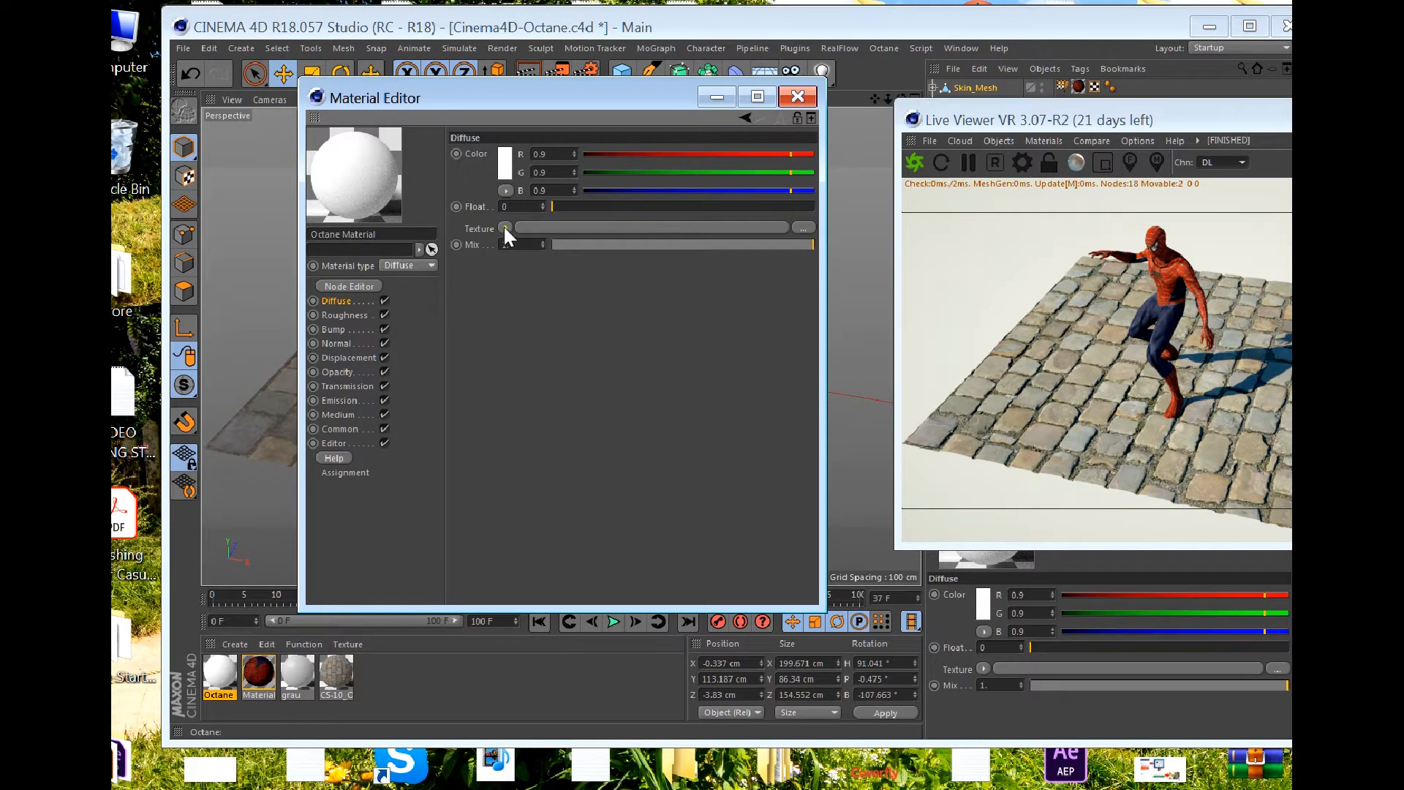
{"action": "left_click", "coordinate": [504, 227]}
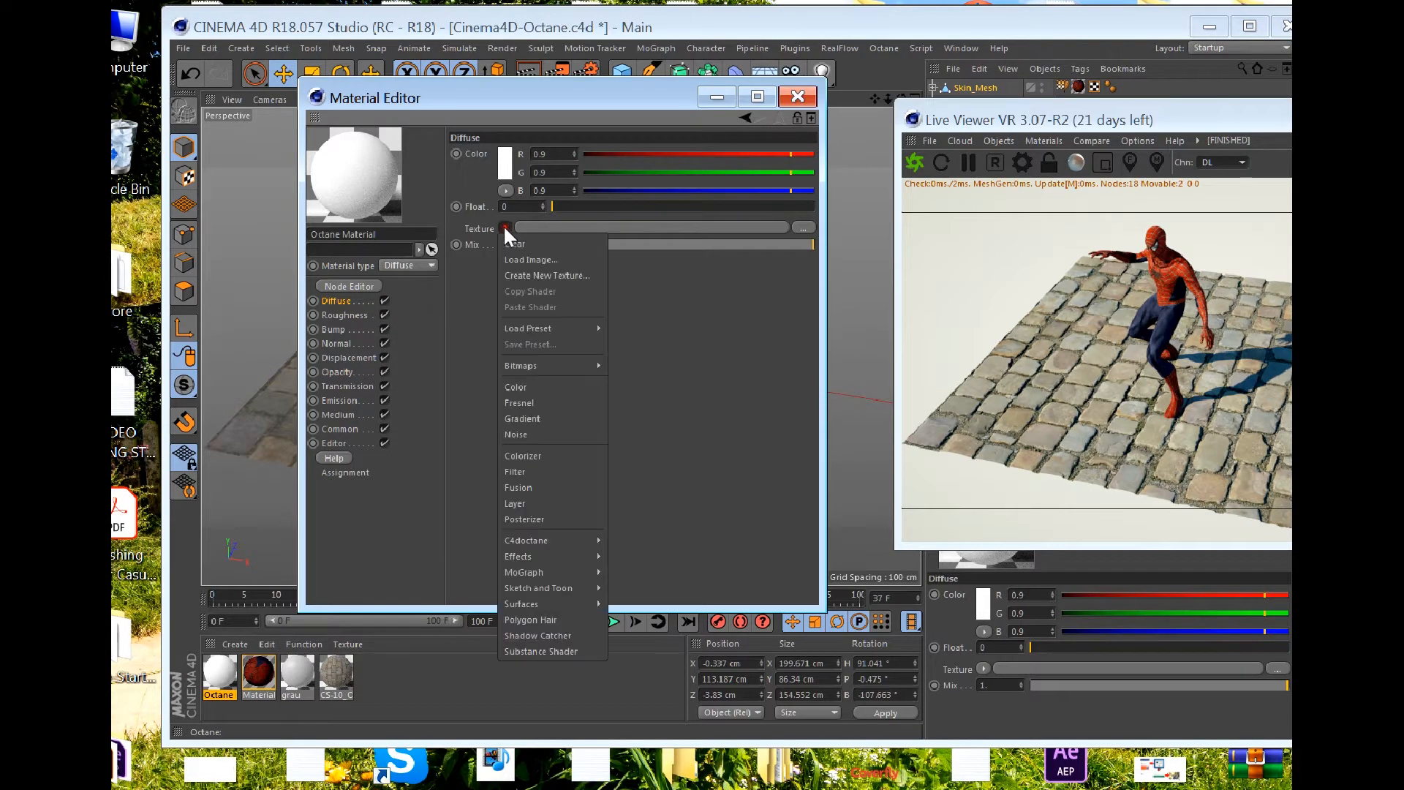
{"action": "left_click", "coordinate": [527, 259]}
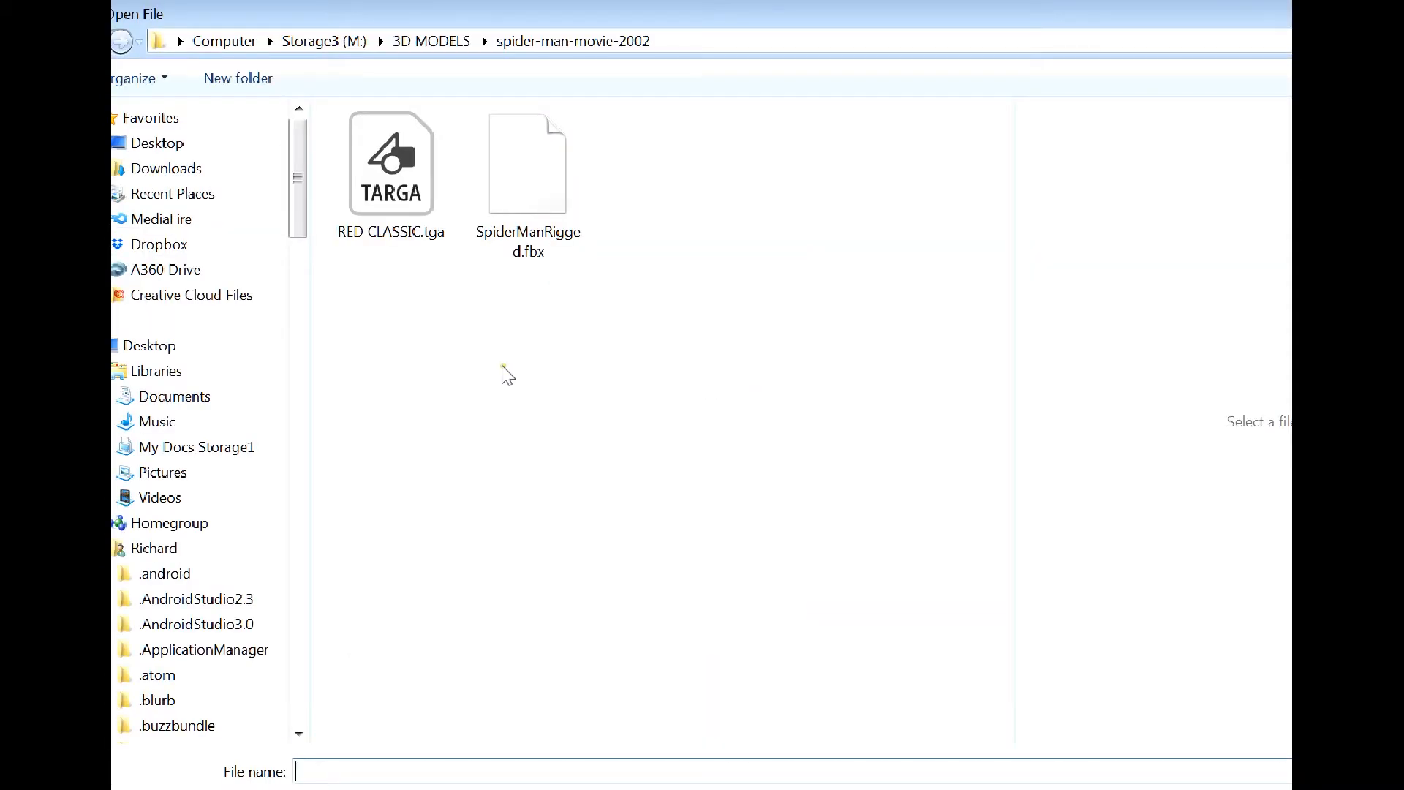
{"action": "left_click", "coordinate": [403, 199]}
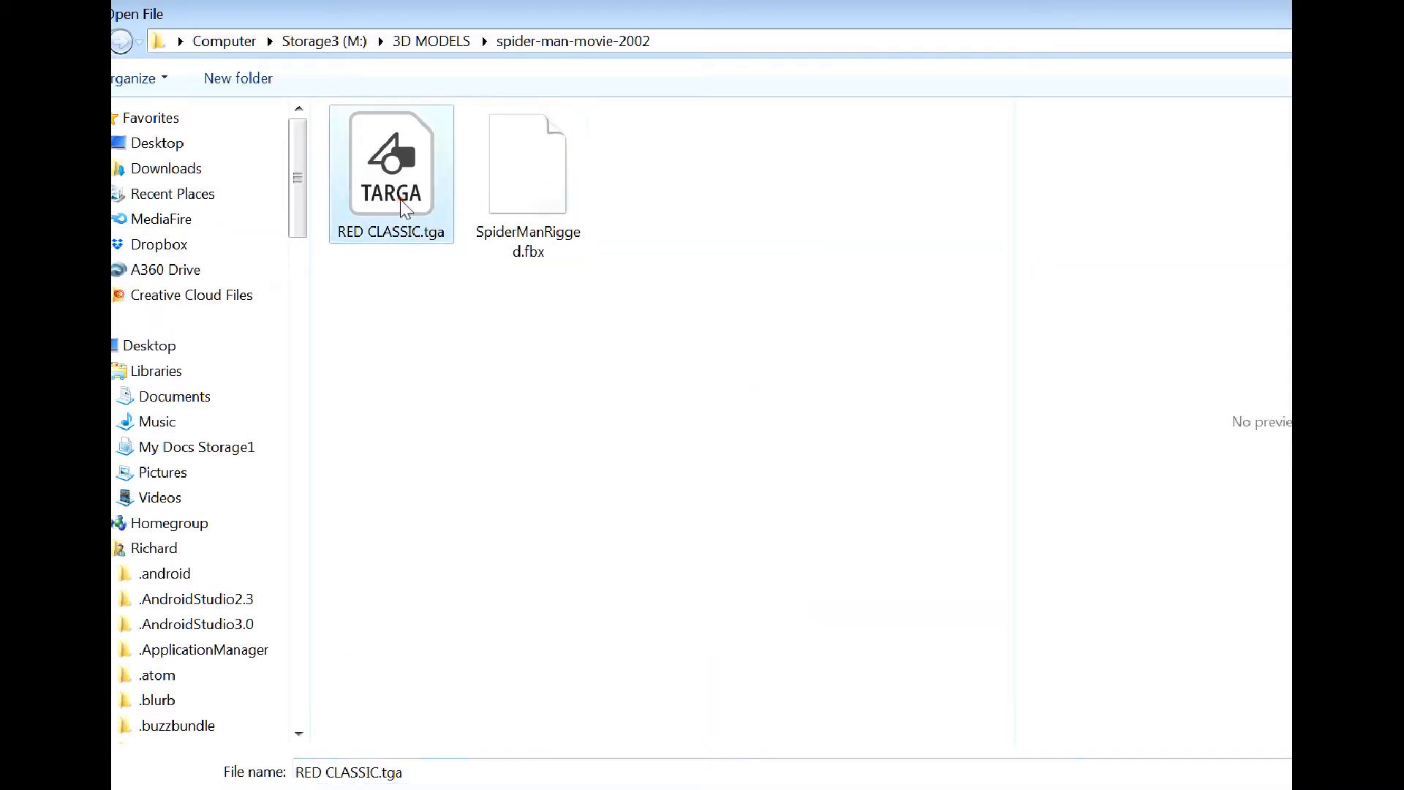
{"action": "left_click", "coordinate": [1390, 789]}
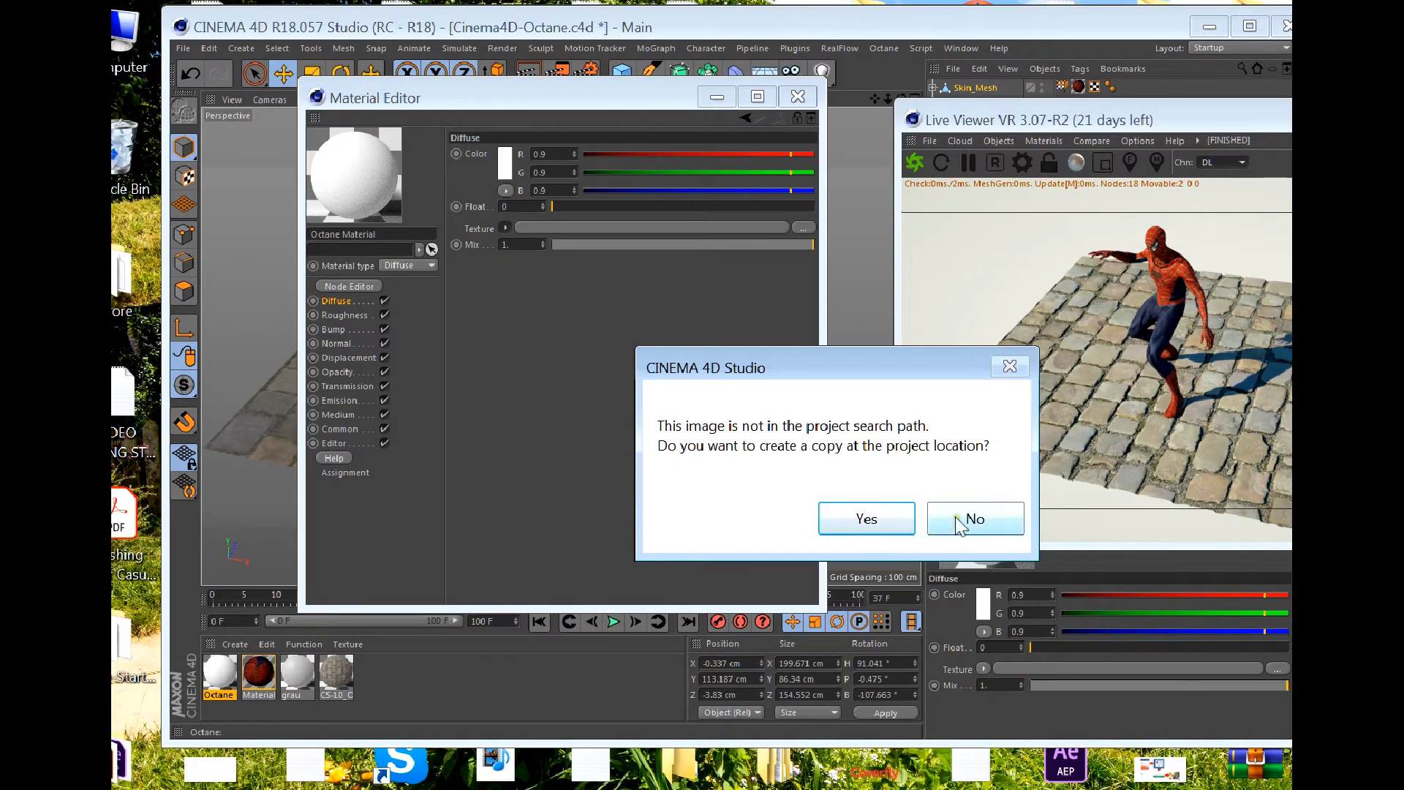
{"action": "left_click", "coordinate": [956, 516]}
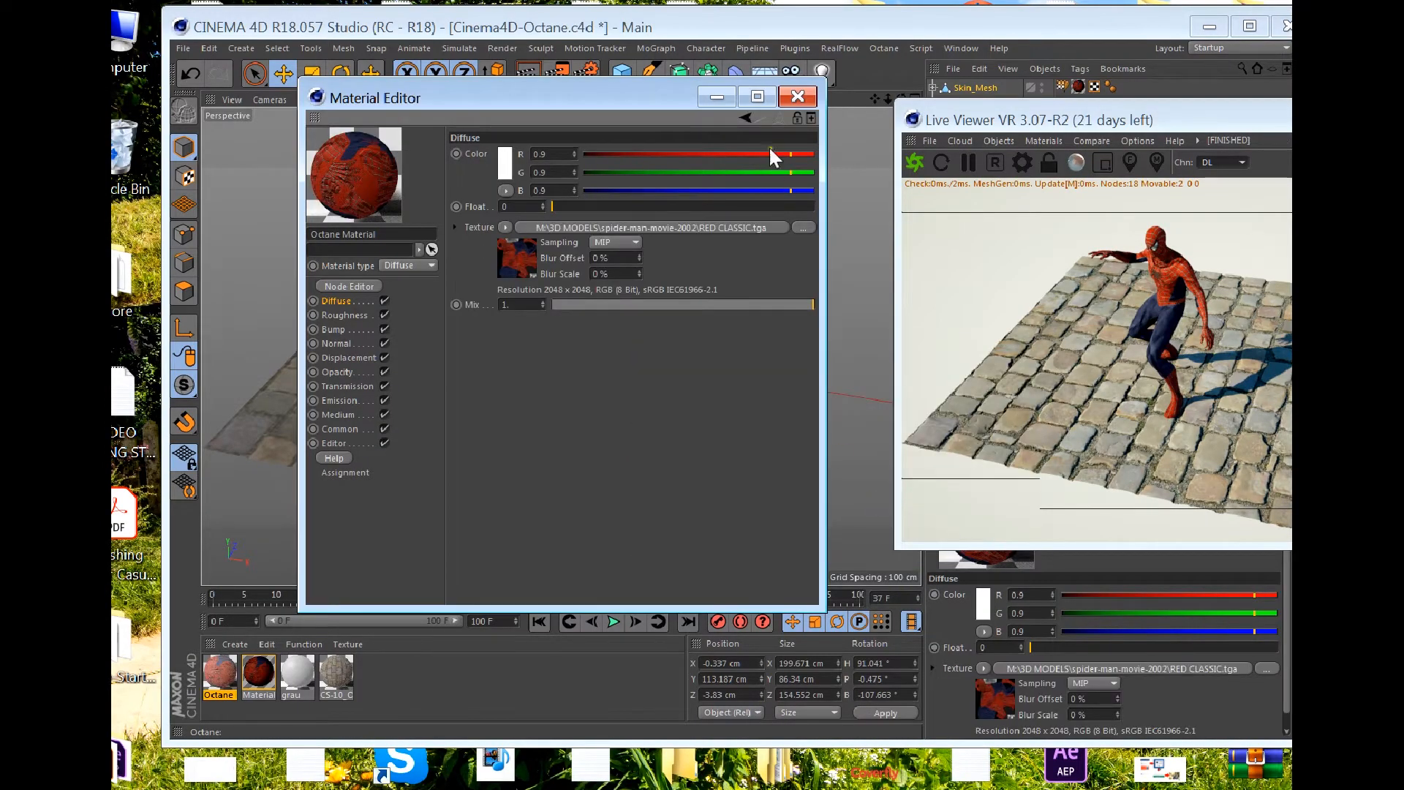
{"action": "left_click", "coordinate": [796, 98]}
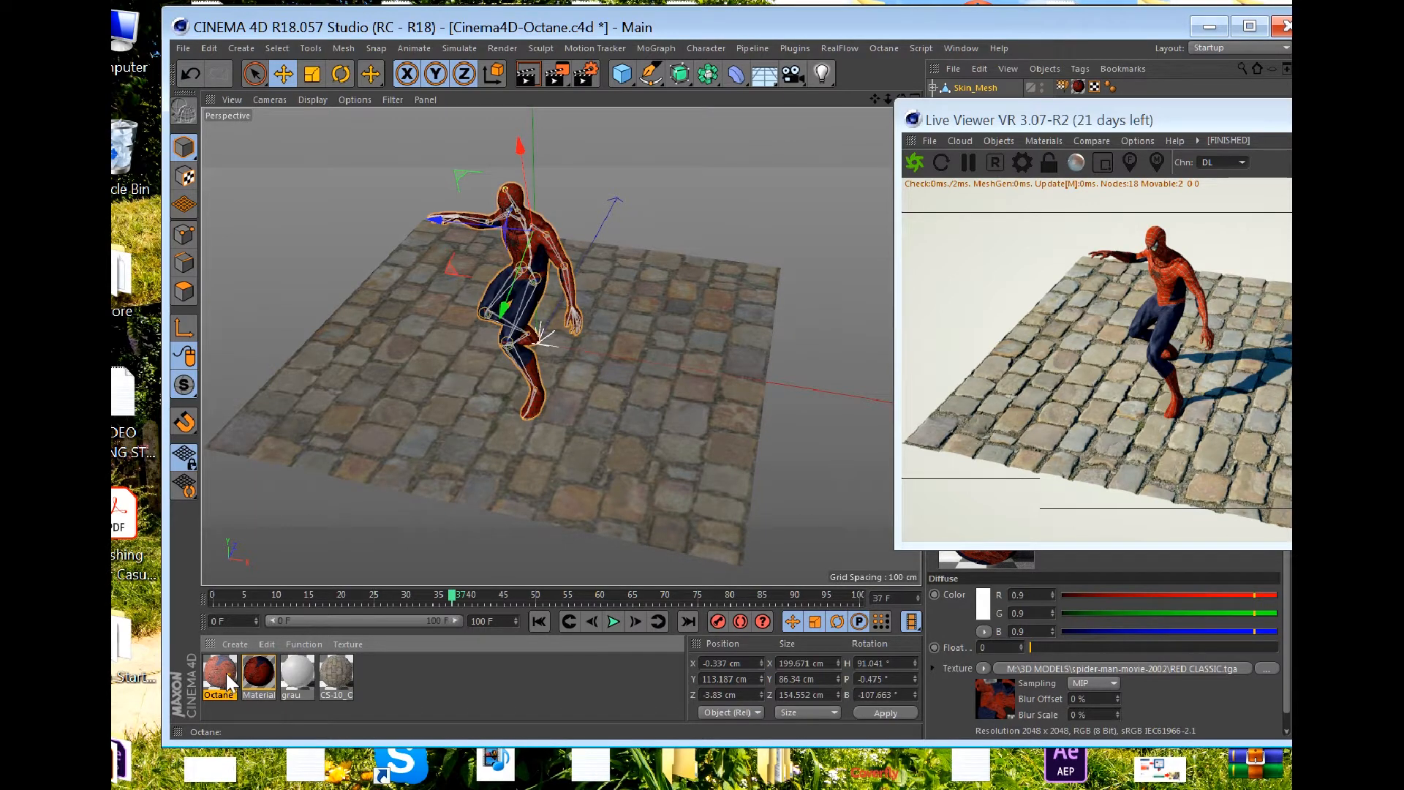
Step: Delete the character's original standard material and apply the new Octane material to the selected Skin_Mesh
{"action": "left_click", "coordinate": [256, 680]}
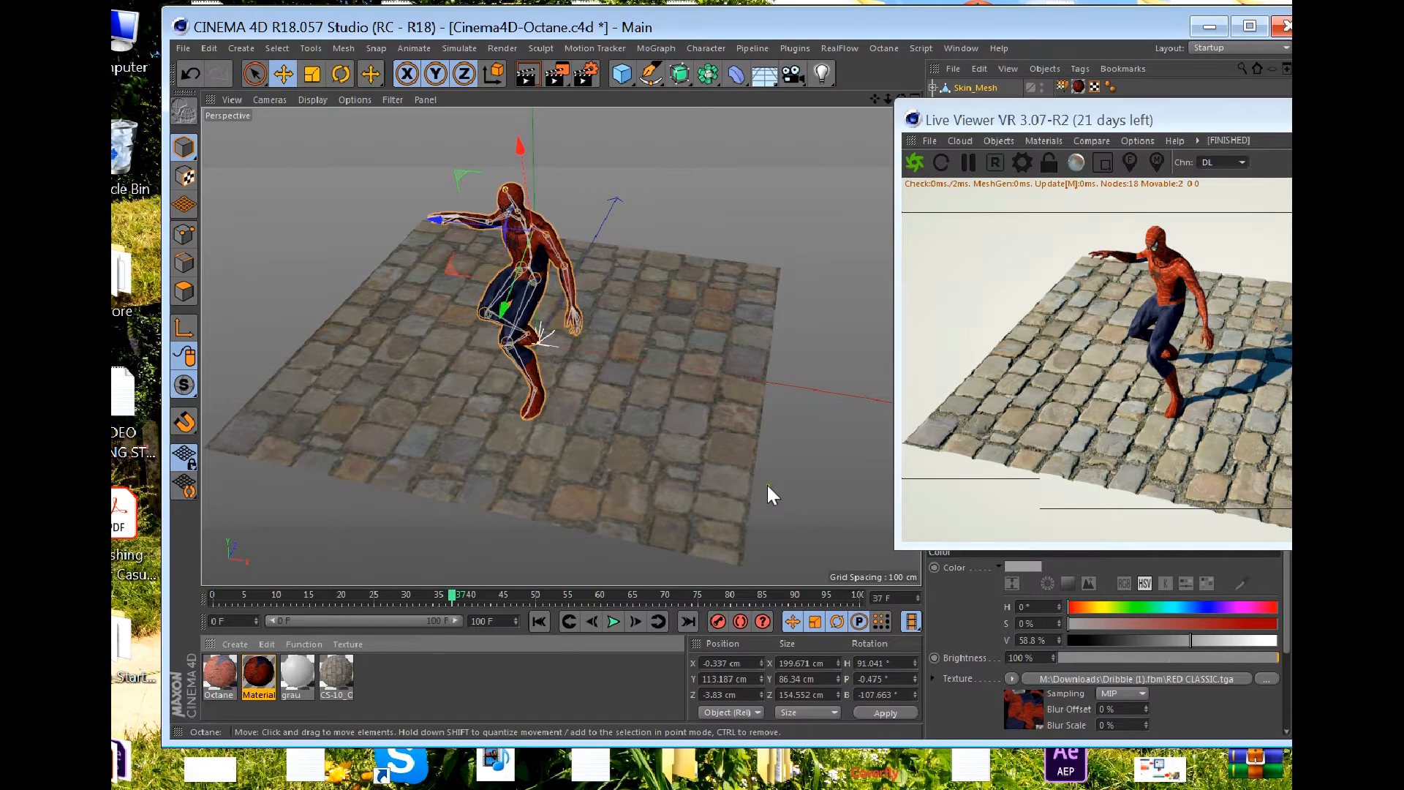
{"action": "key", "text": "Delete"}
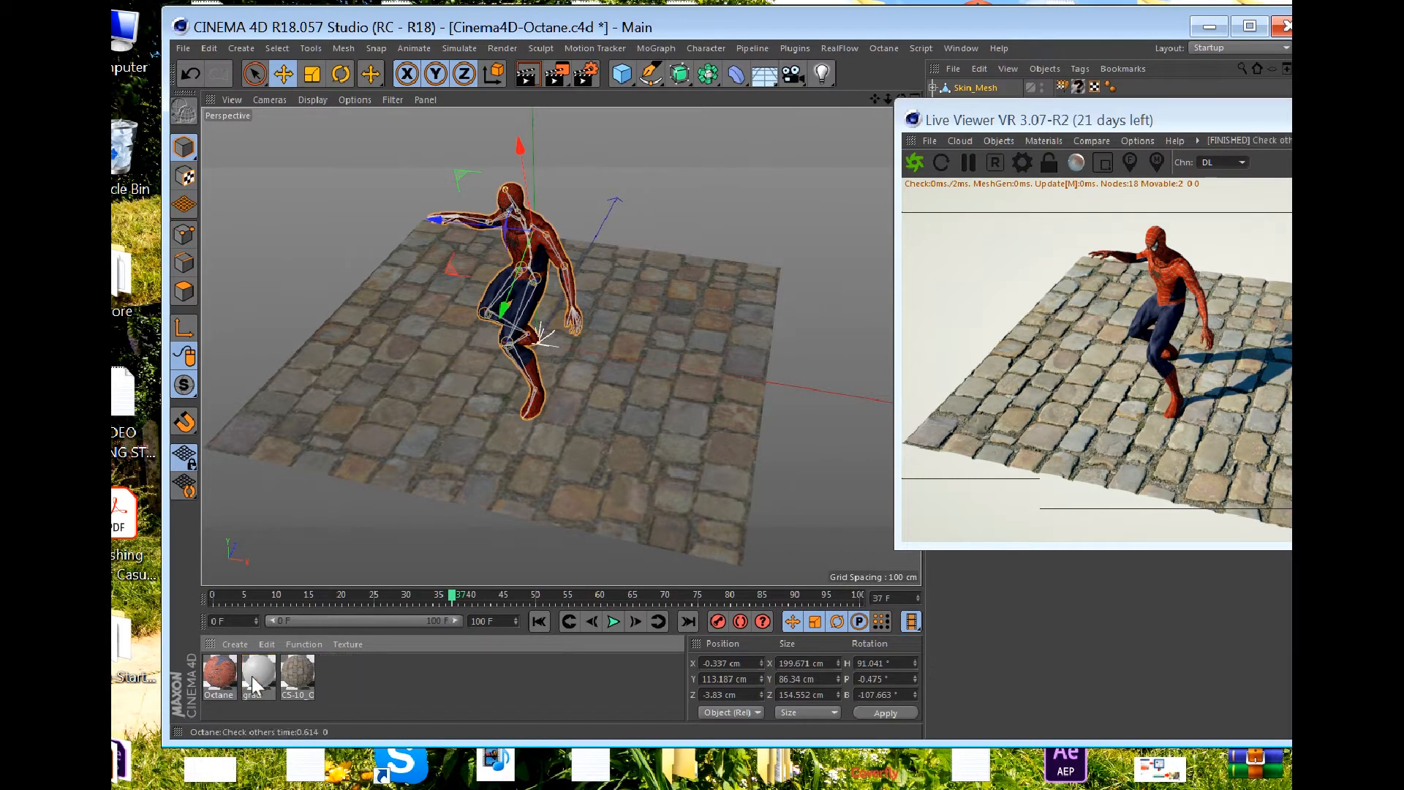
{"action": "left_click_drag", "start_coordinate": [1090, 120], "coordinate": [1090, 353]}
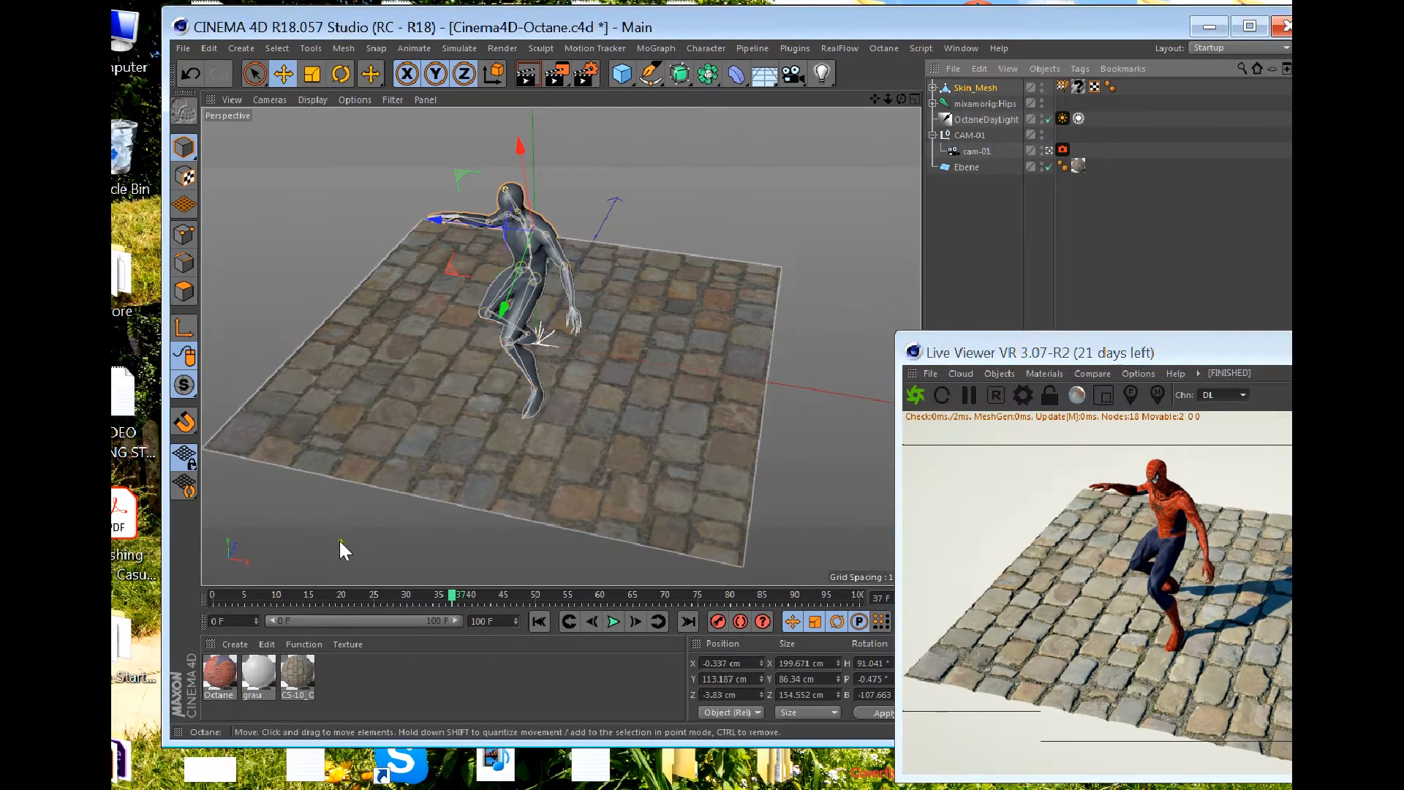
{"action": "right_click", "coordinate": [221, 681]}
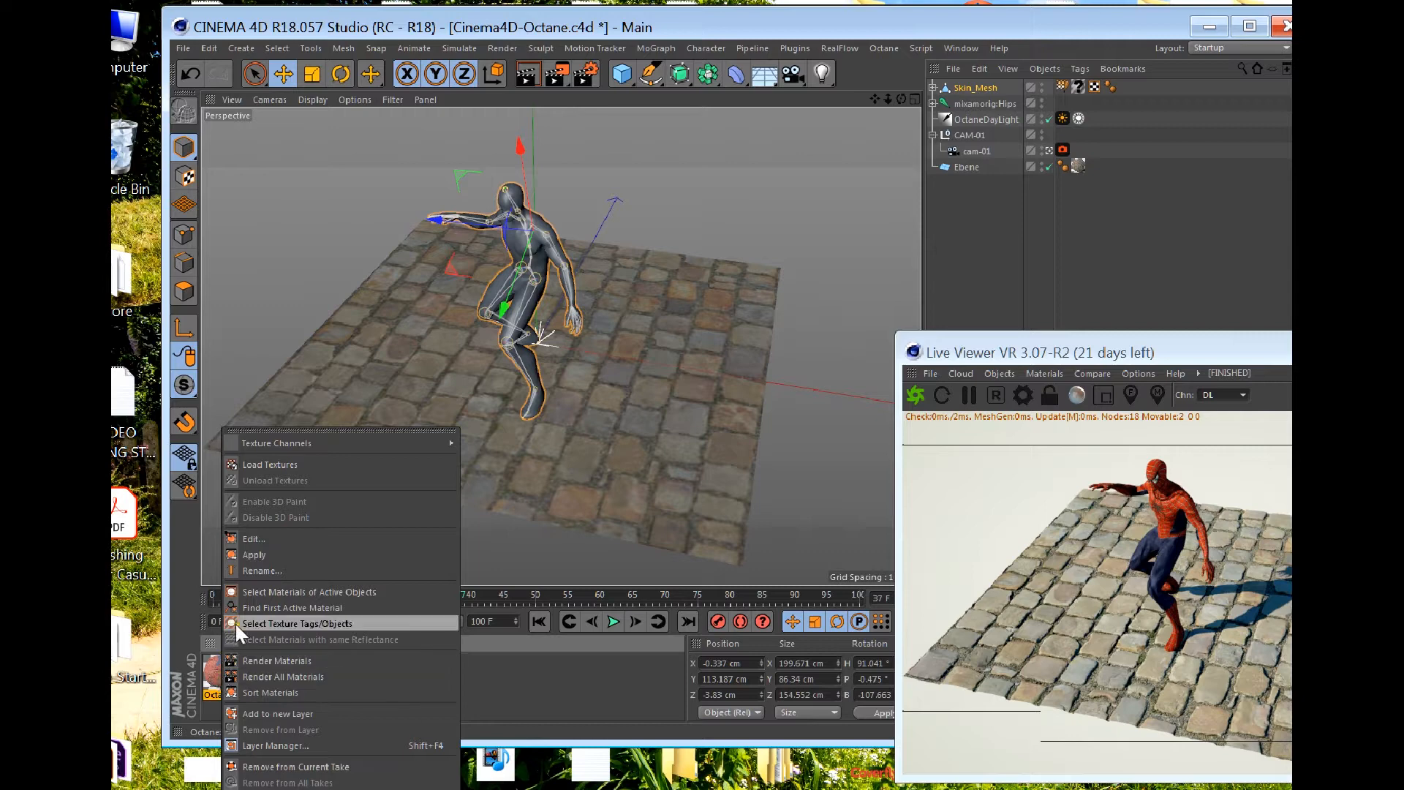
{"action": "left_click", "coordinate": [260, 554]}
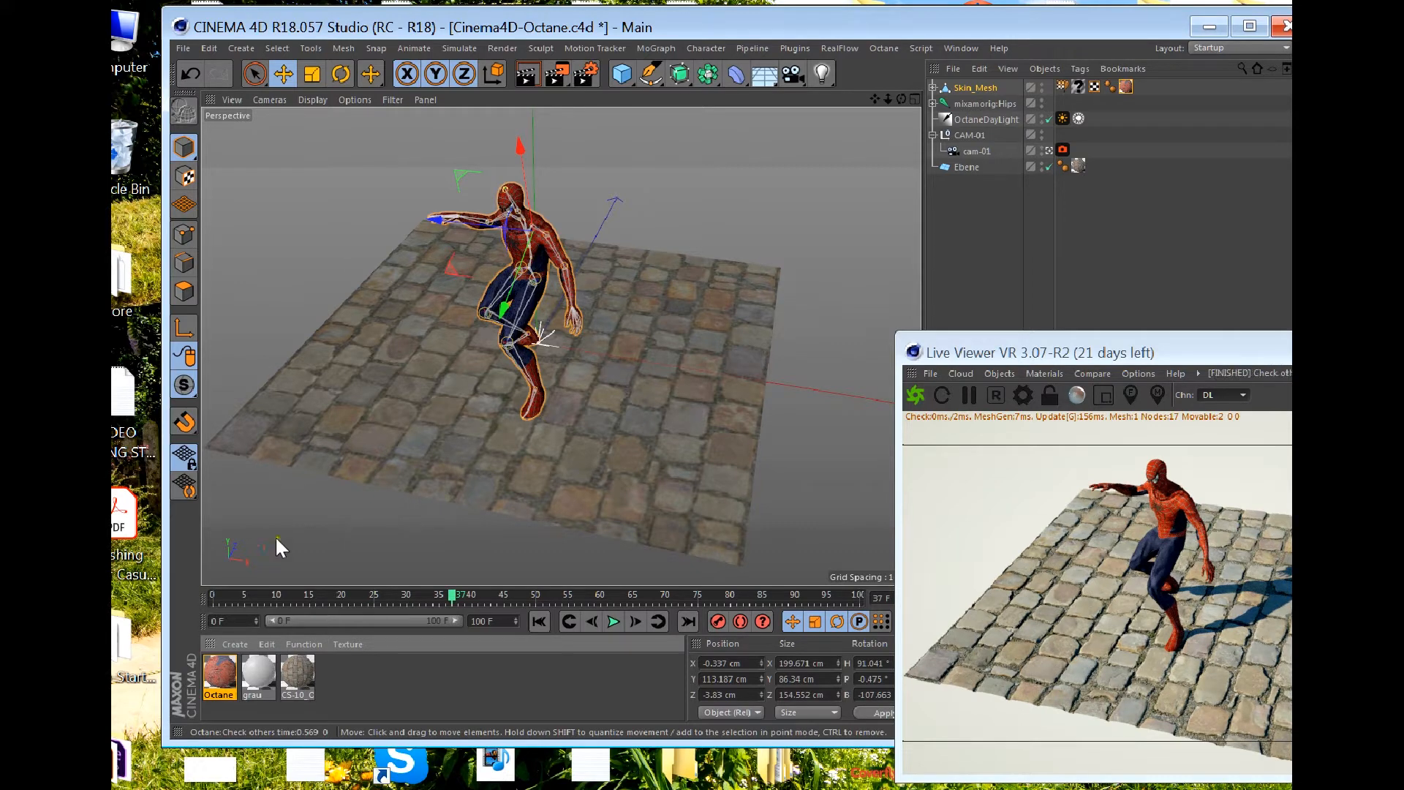
Step: Move the Live Viewer window nearer the viewport and minimize Cinema 4D to show the desktop
{"action": "left_click_drag", "start_coordinate": [1107, 355], "coordinate": [1017, 212]}
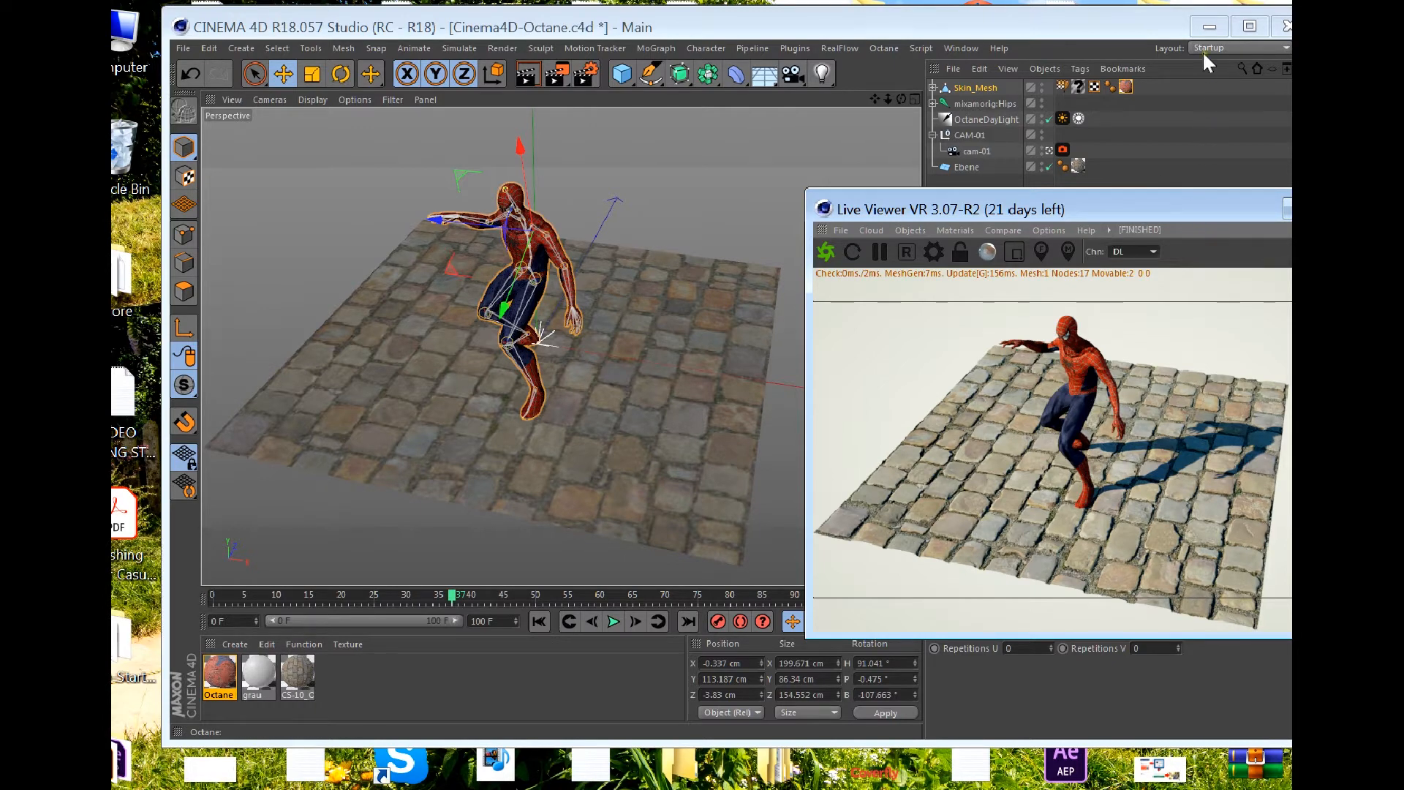
{"action": "left_click", "coordinate": [1210, 27]}
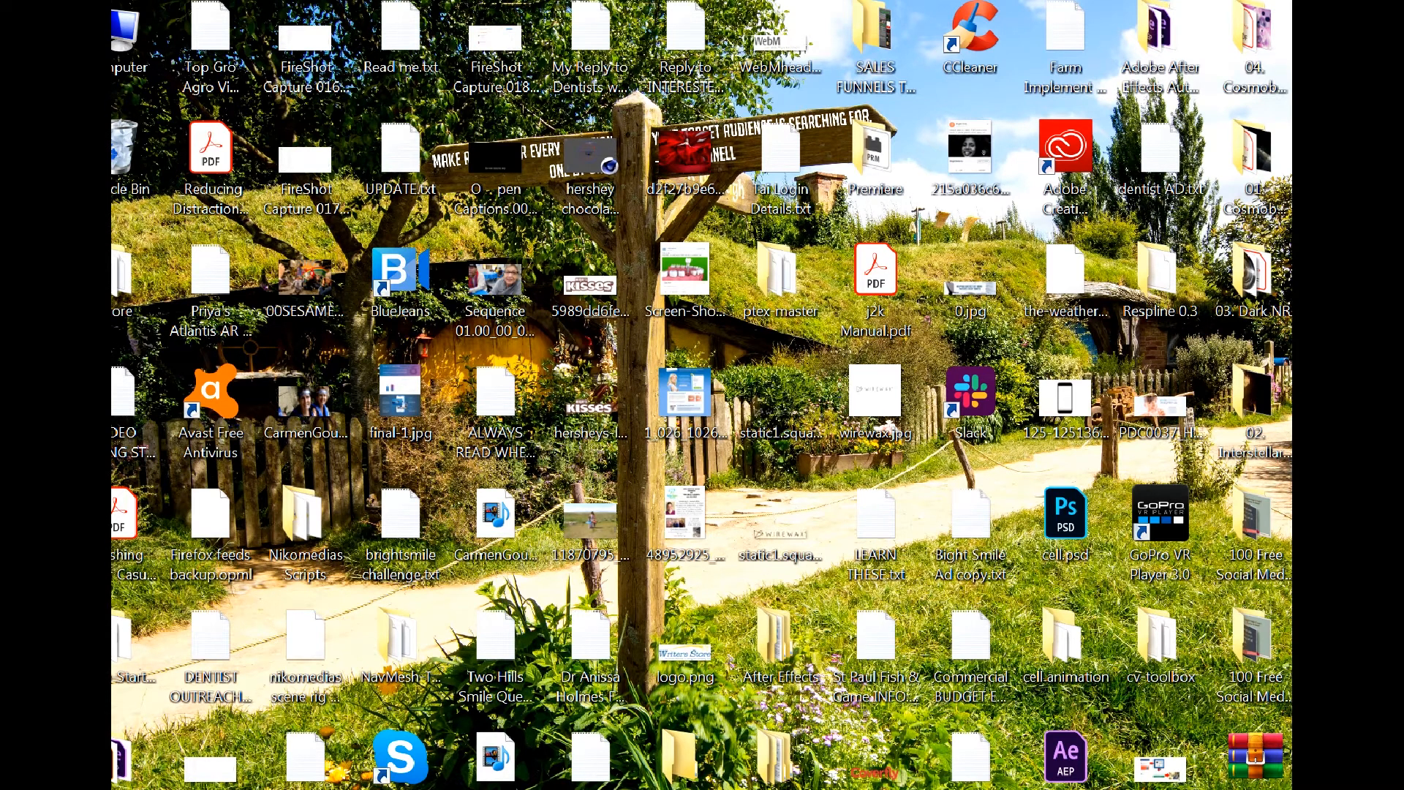
Step: Switch to After Effects and scrub Comp 2 to frame 5 to preview the rendered Spider-Man sequence
{"action": "key", "text": "alt+Tab"}
{"action": "left_click", "coordinate": [1154, 232]}
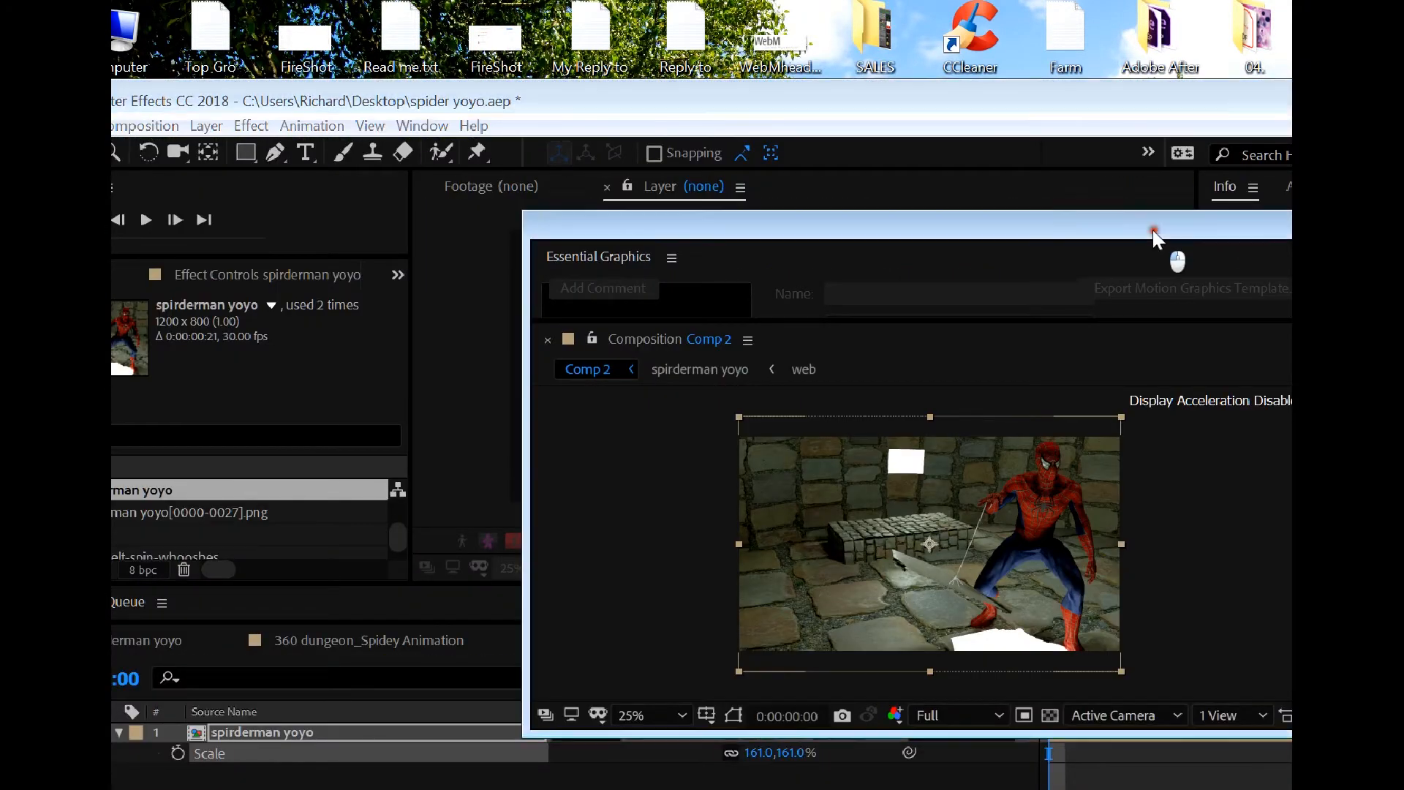
{"action": "left_click_drag", "start_coordinate": [1153, 230], "coordinate": [1173, 95]}
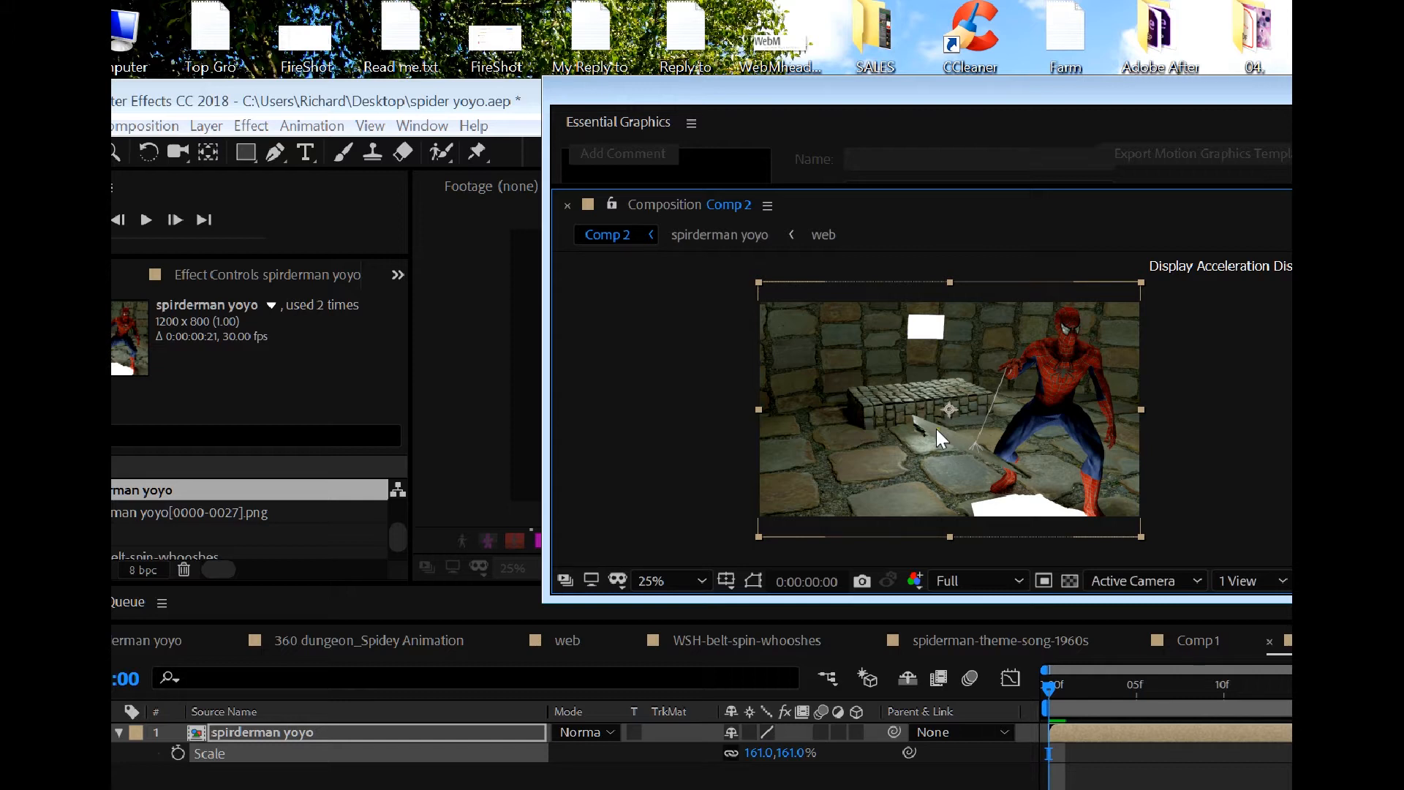
{"action": "left_click_drag", "start_coordinate": [1042, 687], "coordinate": [1132, 685]}
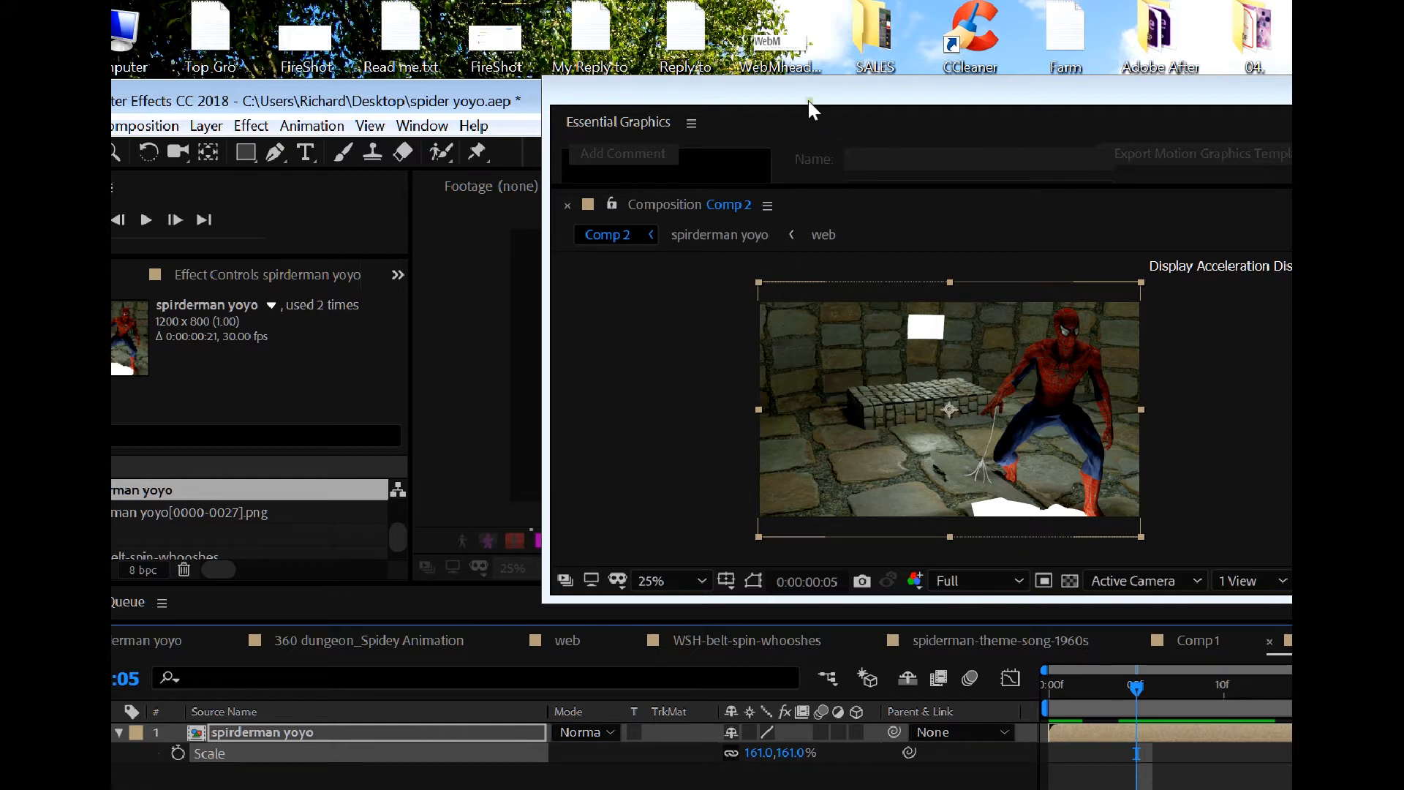
Step: Rearrange the After Effects windows and create a new 1920 x 1080 px composition at 30 fps with a duration of 0:00:00:21
{"action": "left_click_drag", "start_coordinate": [434, 103], "coordinate": [528, 38]}
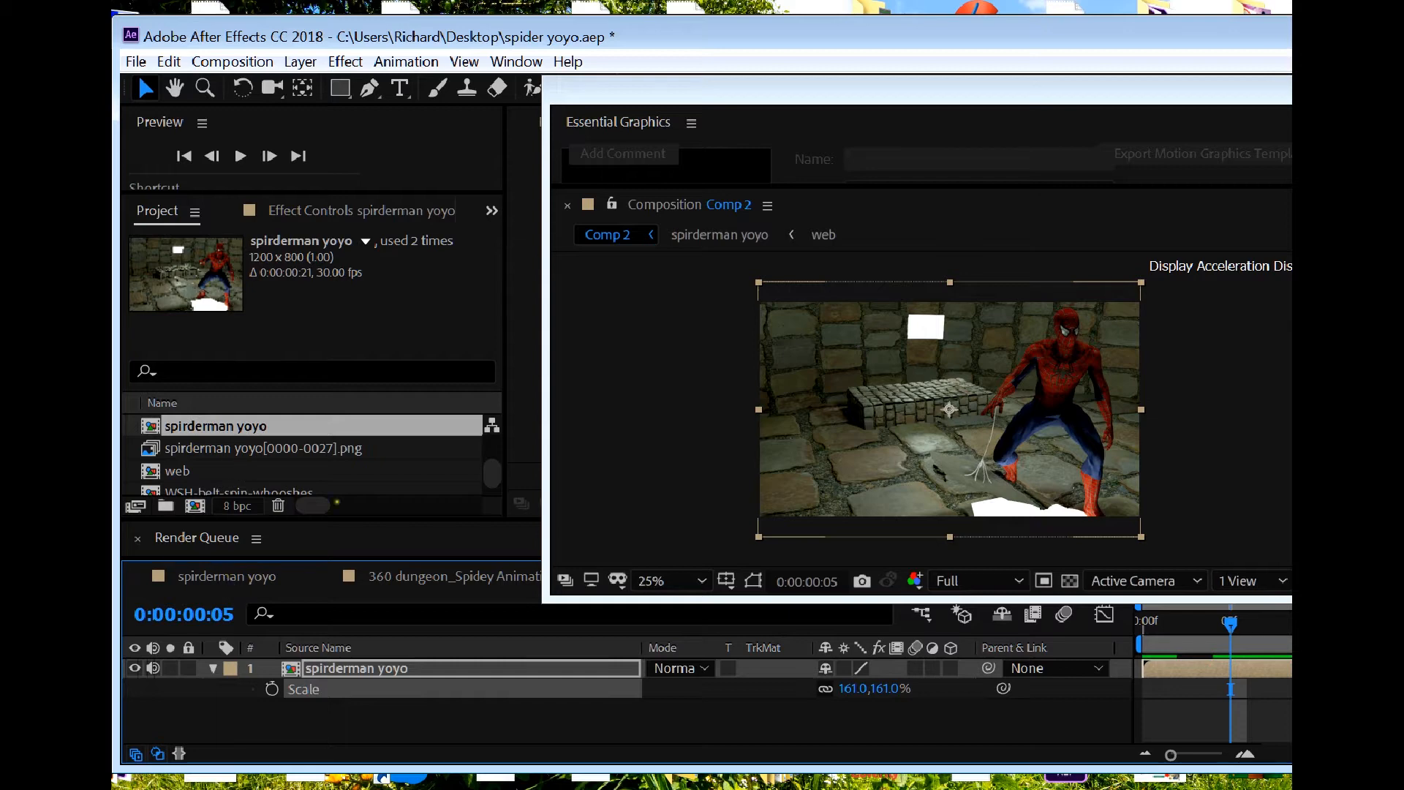
{"action": "left_click_drag", "start_coordinate": [629, 96], "coordinate": [704, 75]}
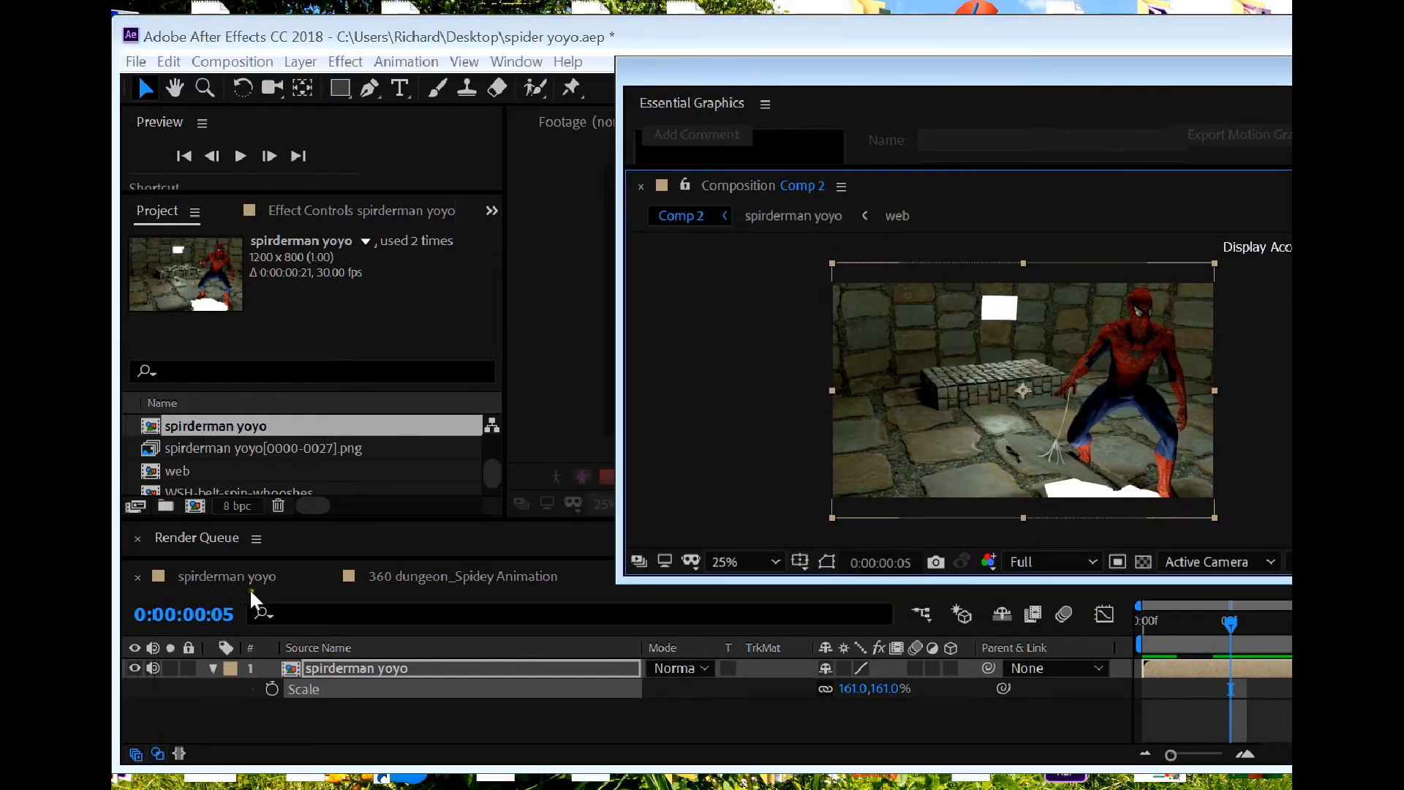
{"action": "left_click", "coordinate": [135, 68]}
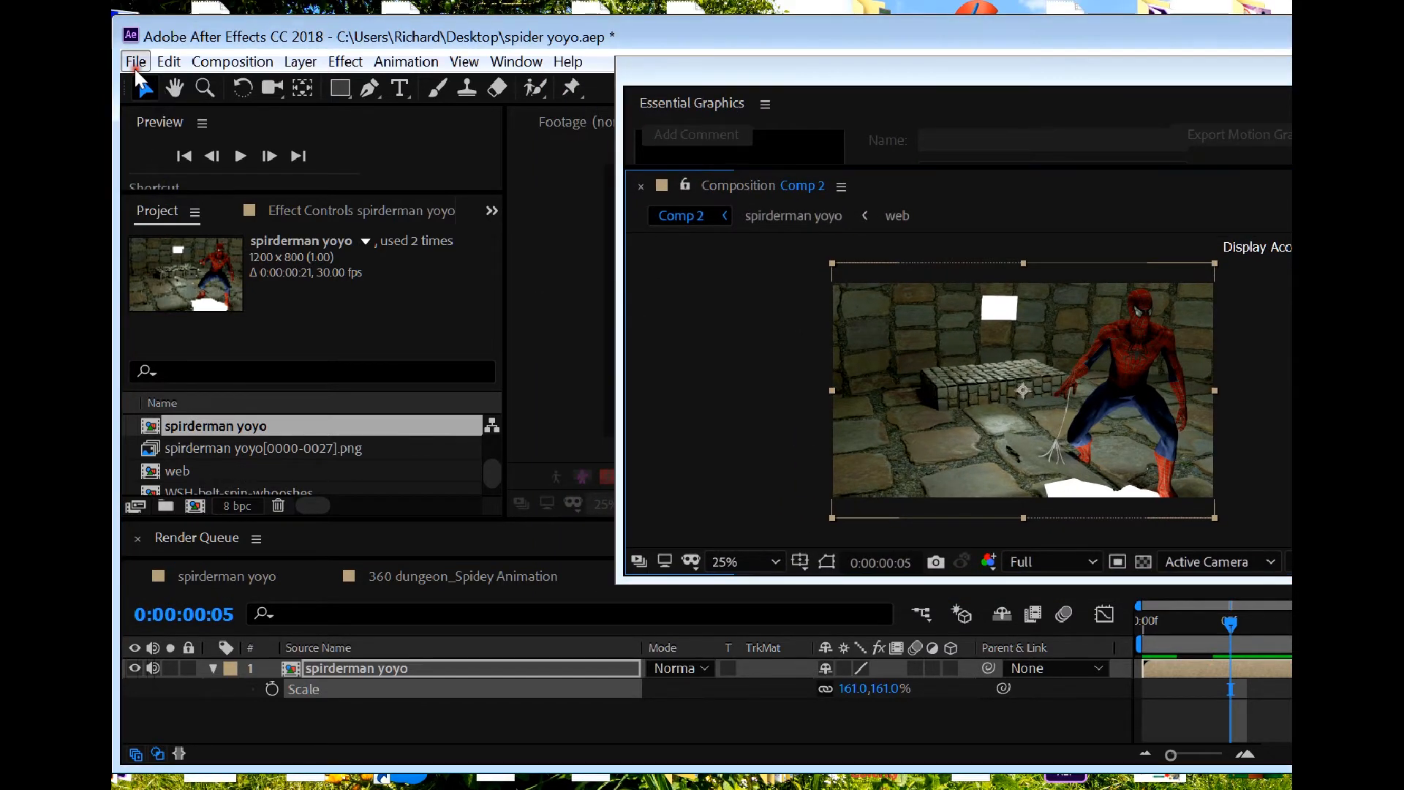
{"action": "left_click", "coordinate": [235, 81]}
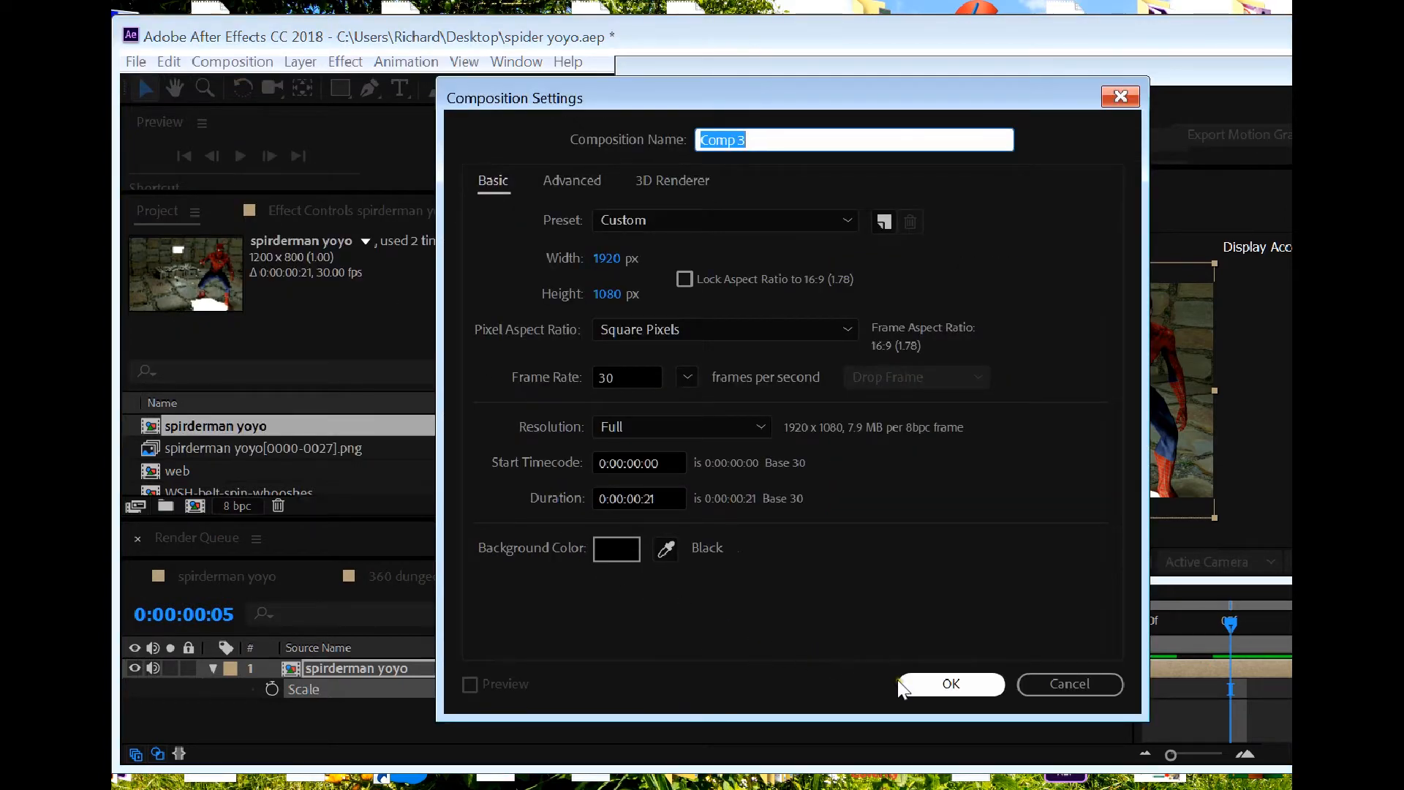
{"action": "left_click", "coordinate": [950, 683]}
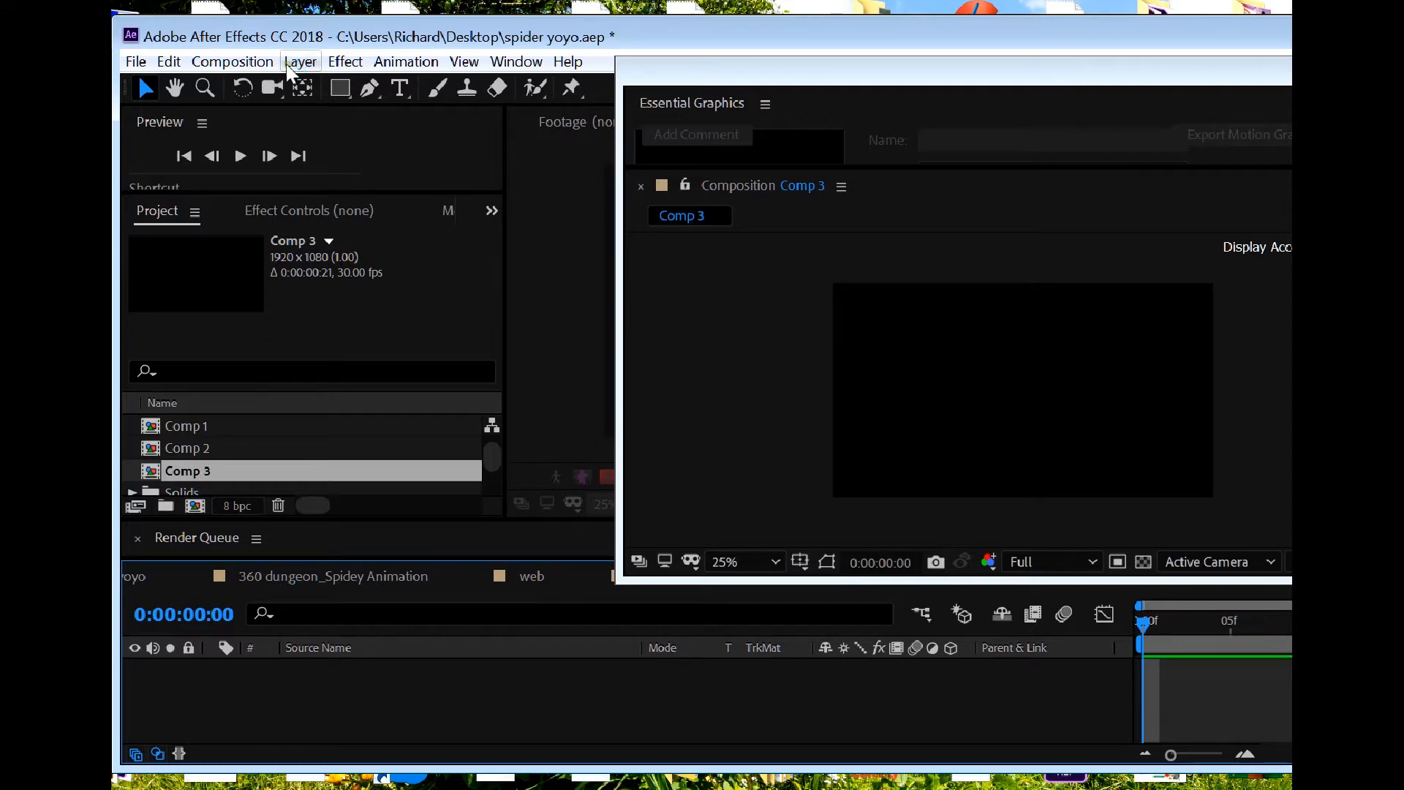
Step: Open the file import dialog for bringing footage into the project
{"action": "left_click", "coordinate": [136, 63]}
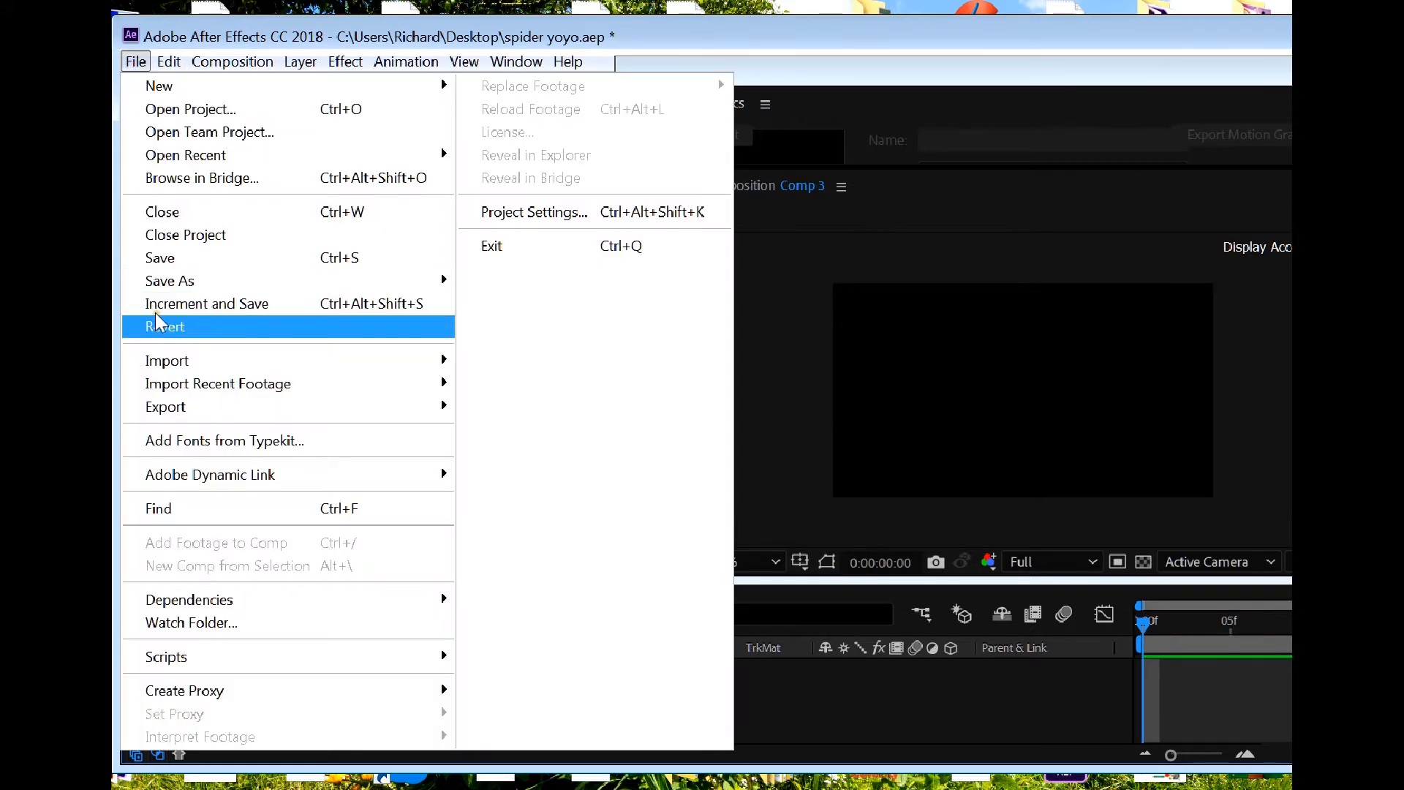
{"action": "mouse_move", "coordinate": [168, 366]}
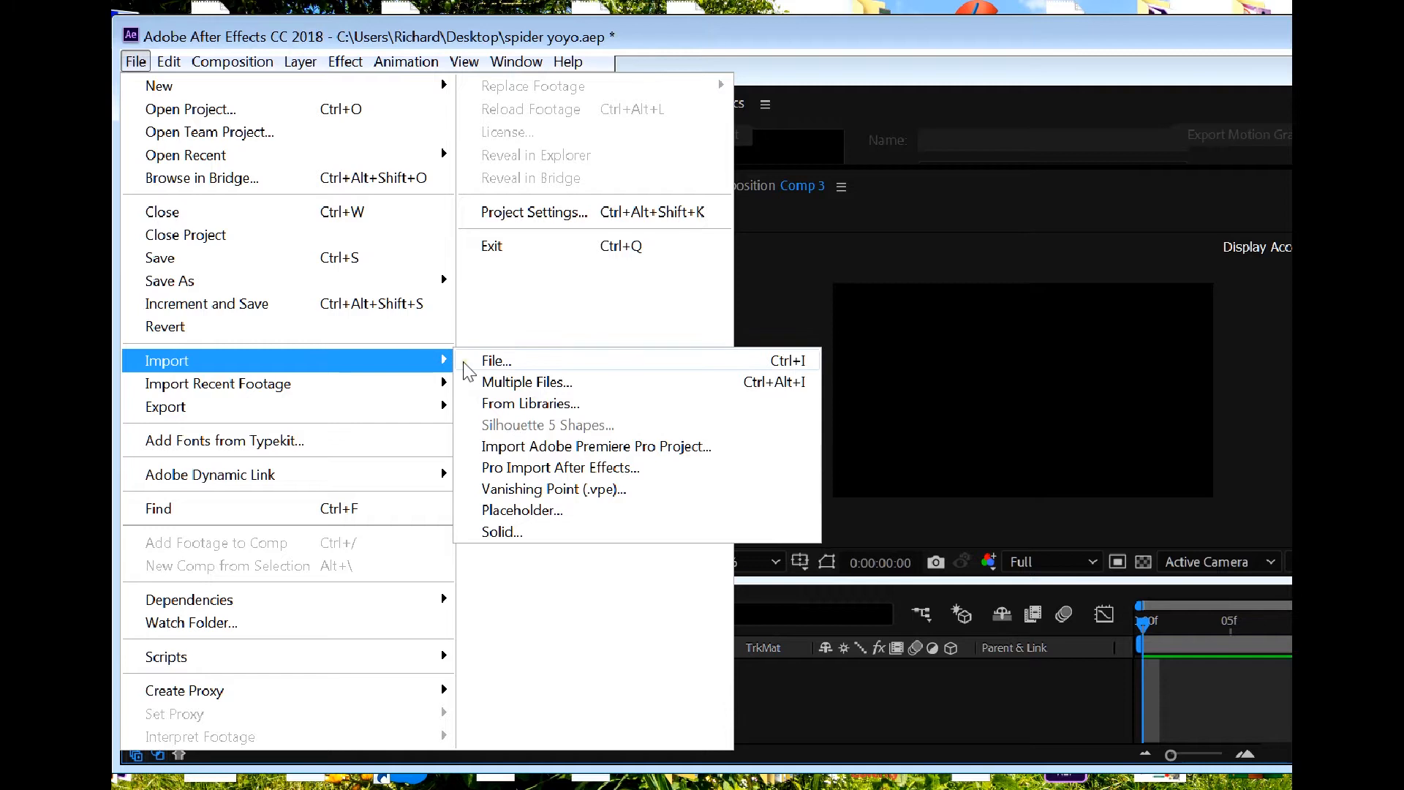
{"action": "left_click", "coordinate": [506, 361]}
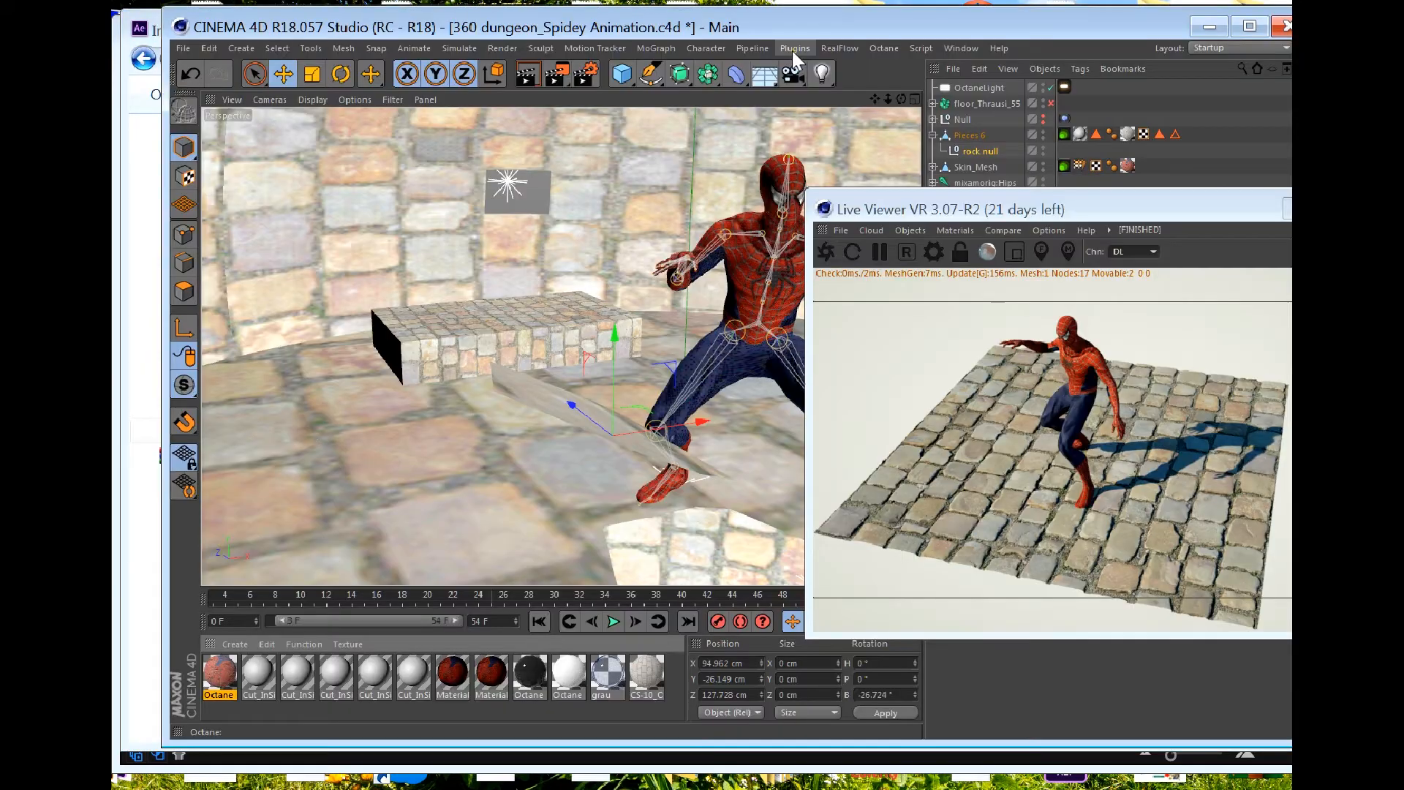
{"action": "left_click", "coordinate": [793, 49]}
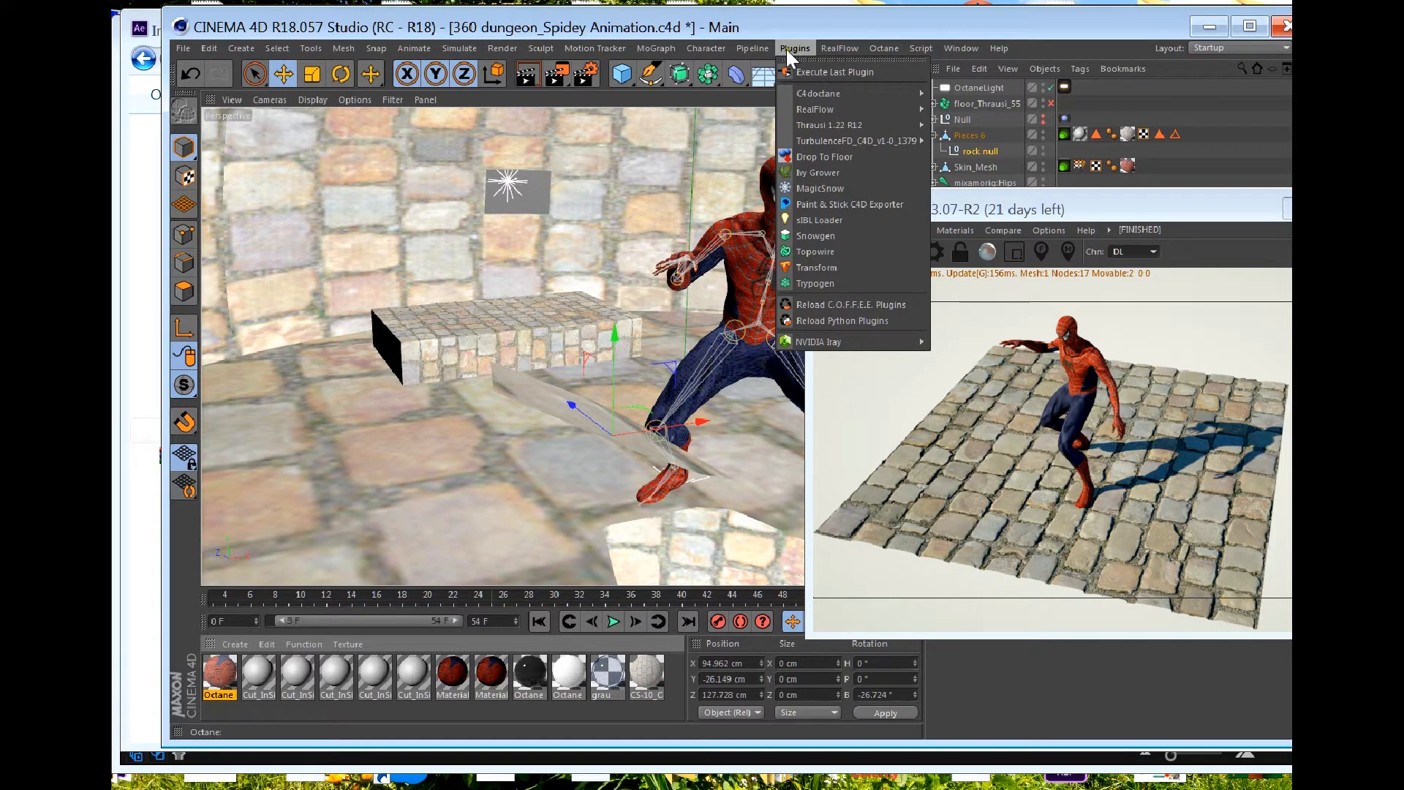
{"action": "mouse_move", "coordinate": [767, 46]}
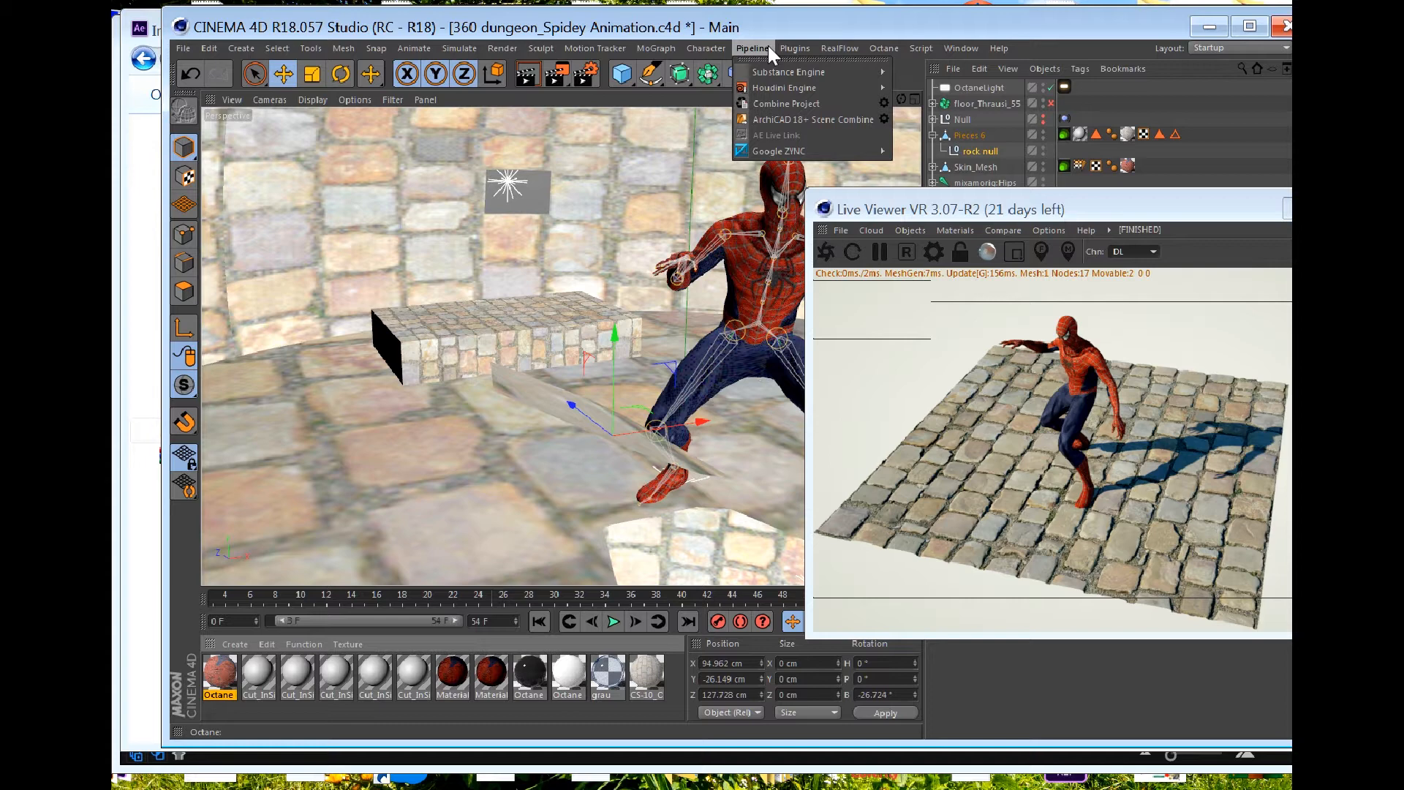
{"action": "key", "text": "Escape"}
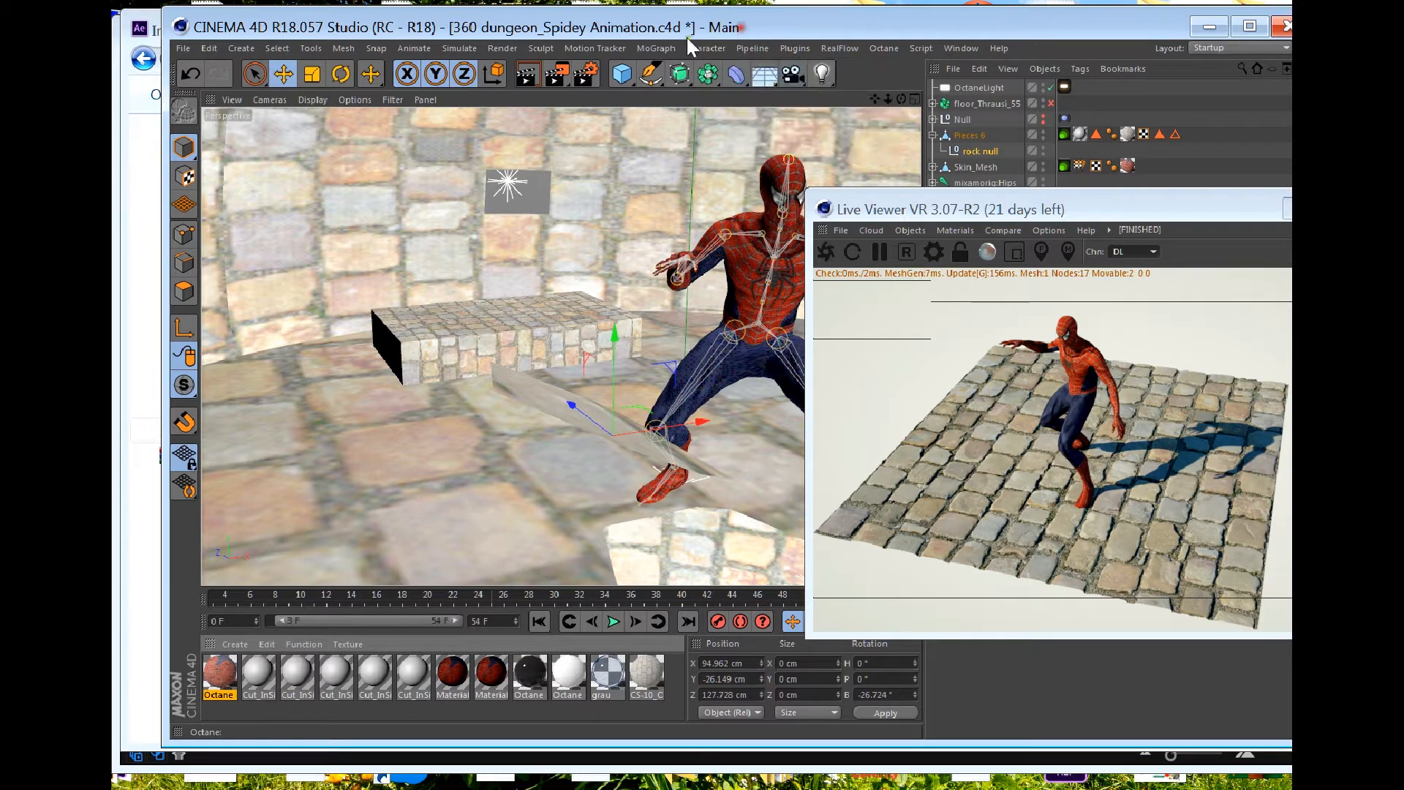
Step: Review the Output and Save pages of the Cinema 4D render settings, and close the settings window
{"action": "left_click", "coordinate": [588, 71]}
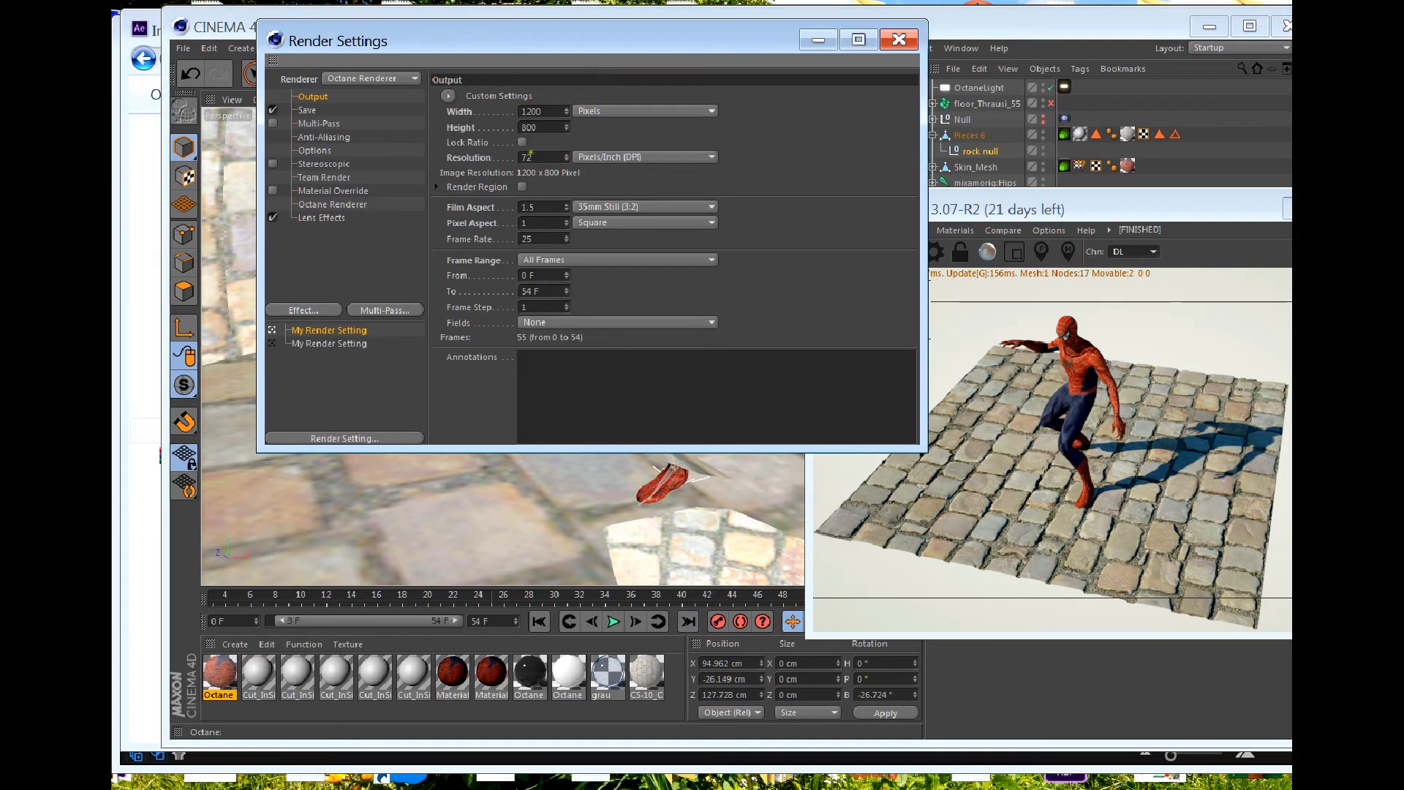
{"action": "left_click", "coordinate": [309, 109]}
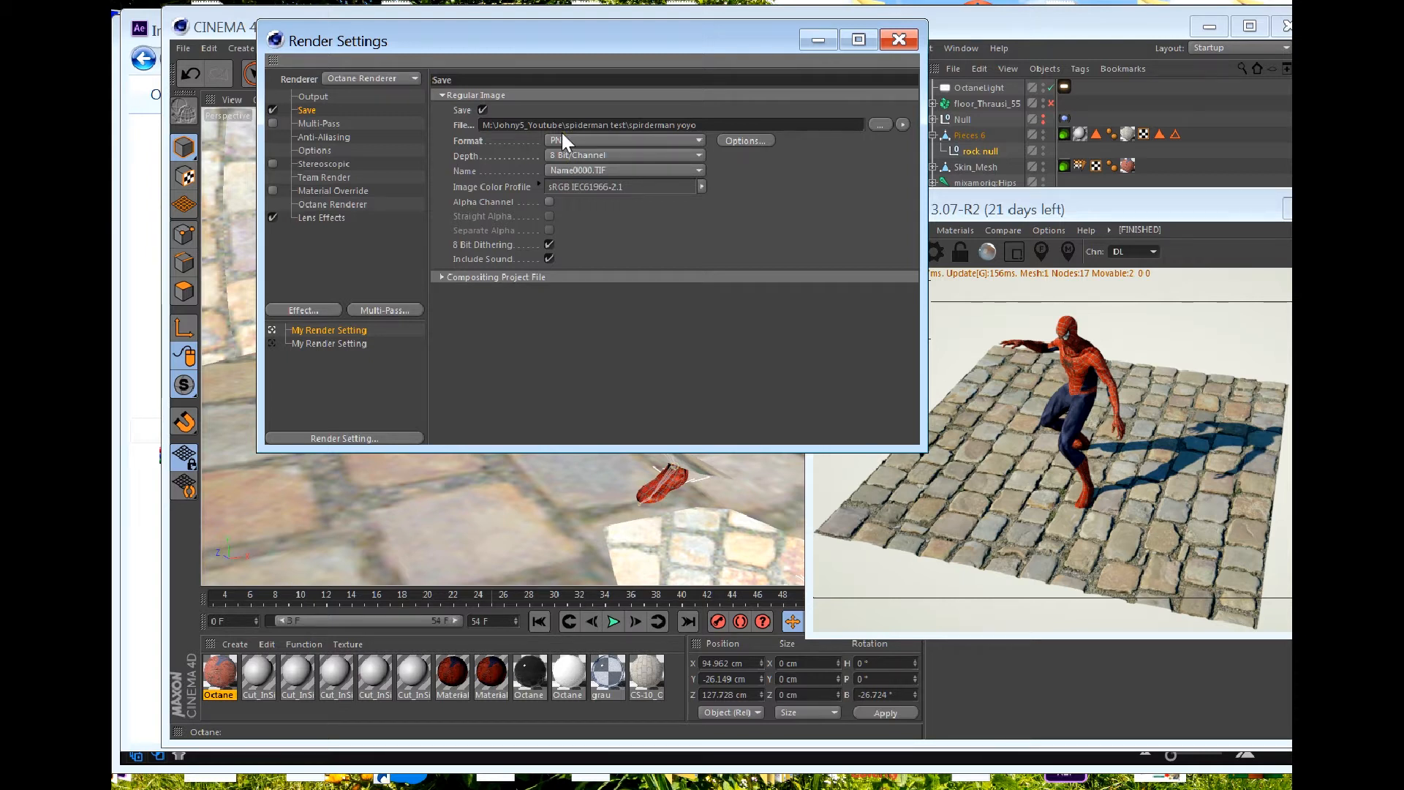
{"action": "left_click", "coordinate": [894, 42]}
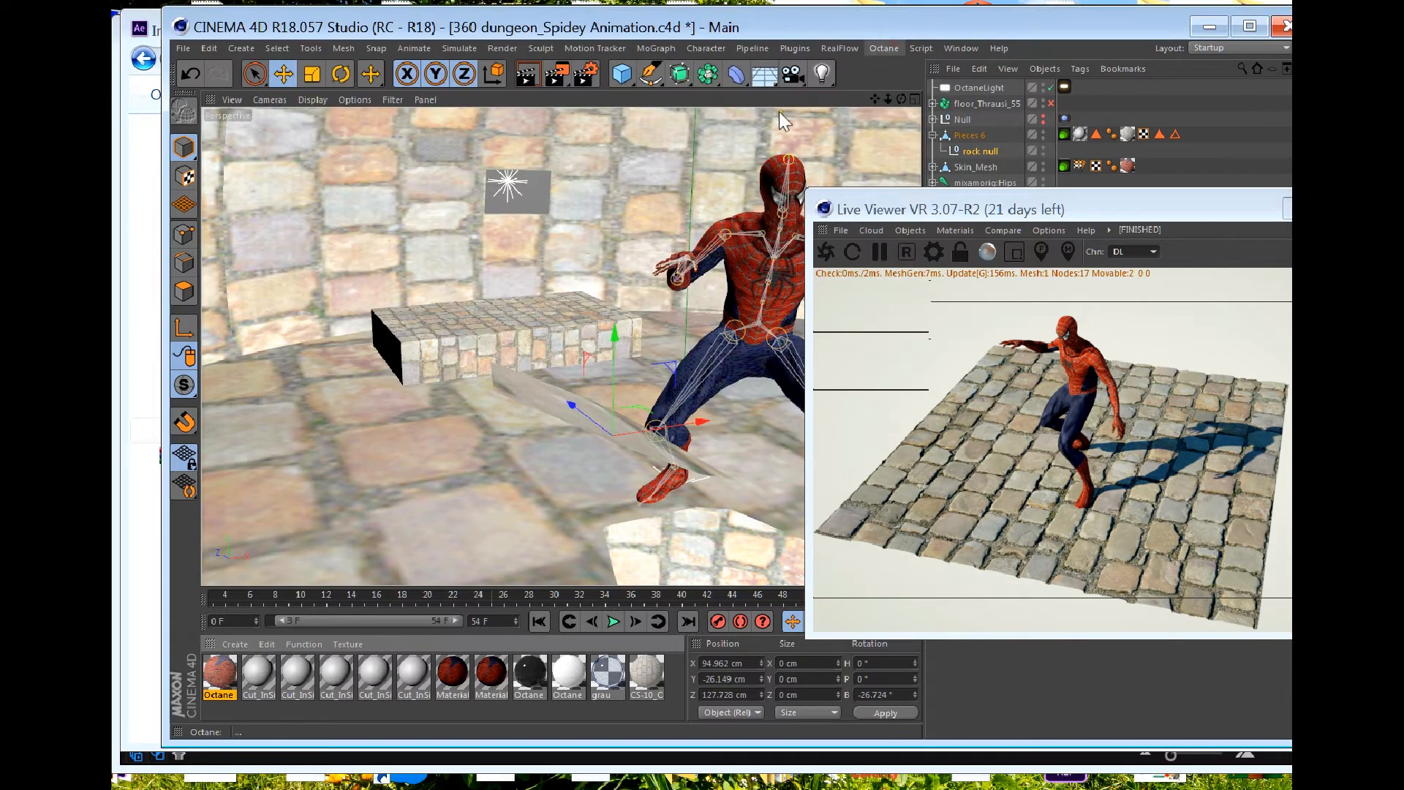
Step: Move the Live Viewer window aside to uncover the whole character and the object list
{"action": "left_click_drag", "start_coordinate": [1056, 217], "coordinate": [1043, 139]}
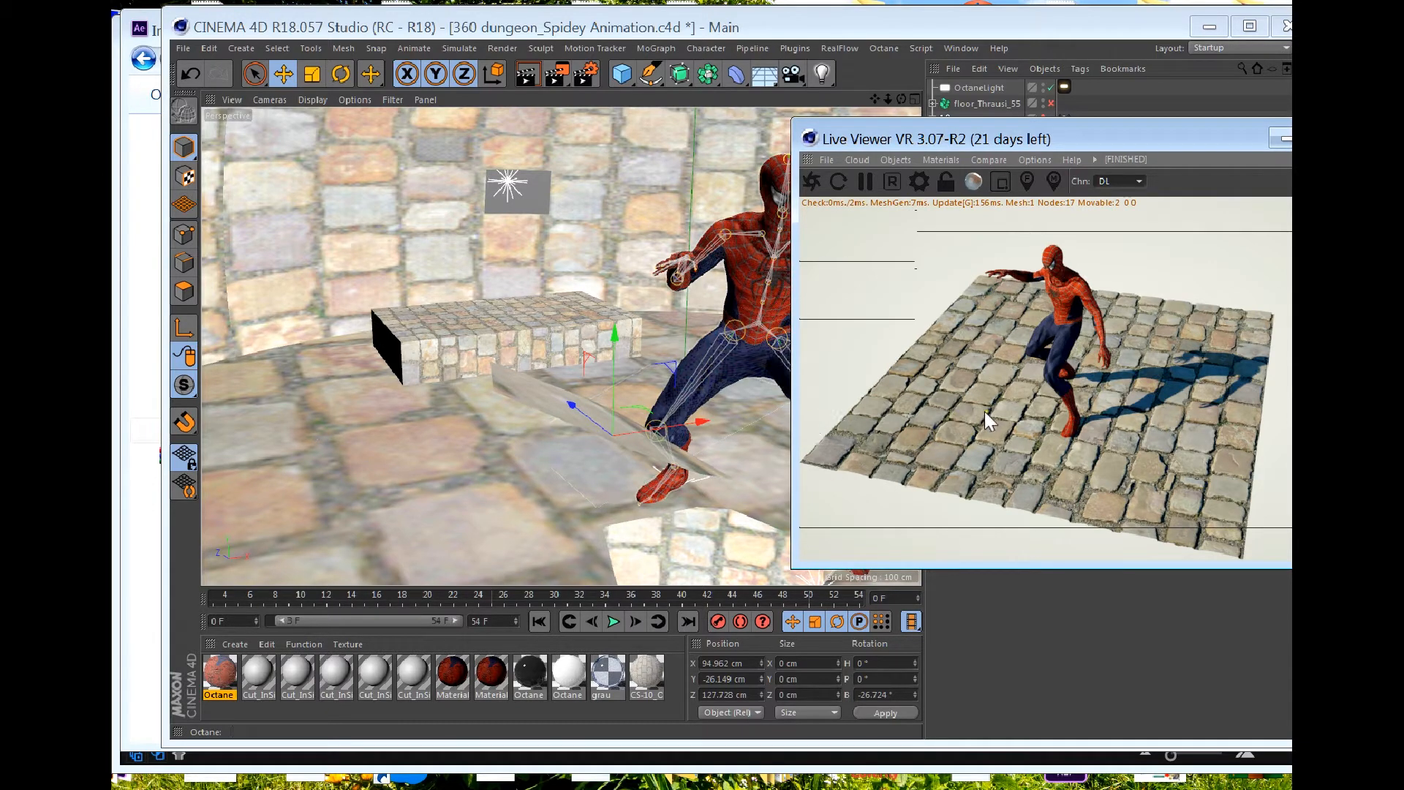
{"action": "left_click", "coordinate": [946, 426]}
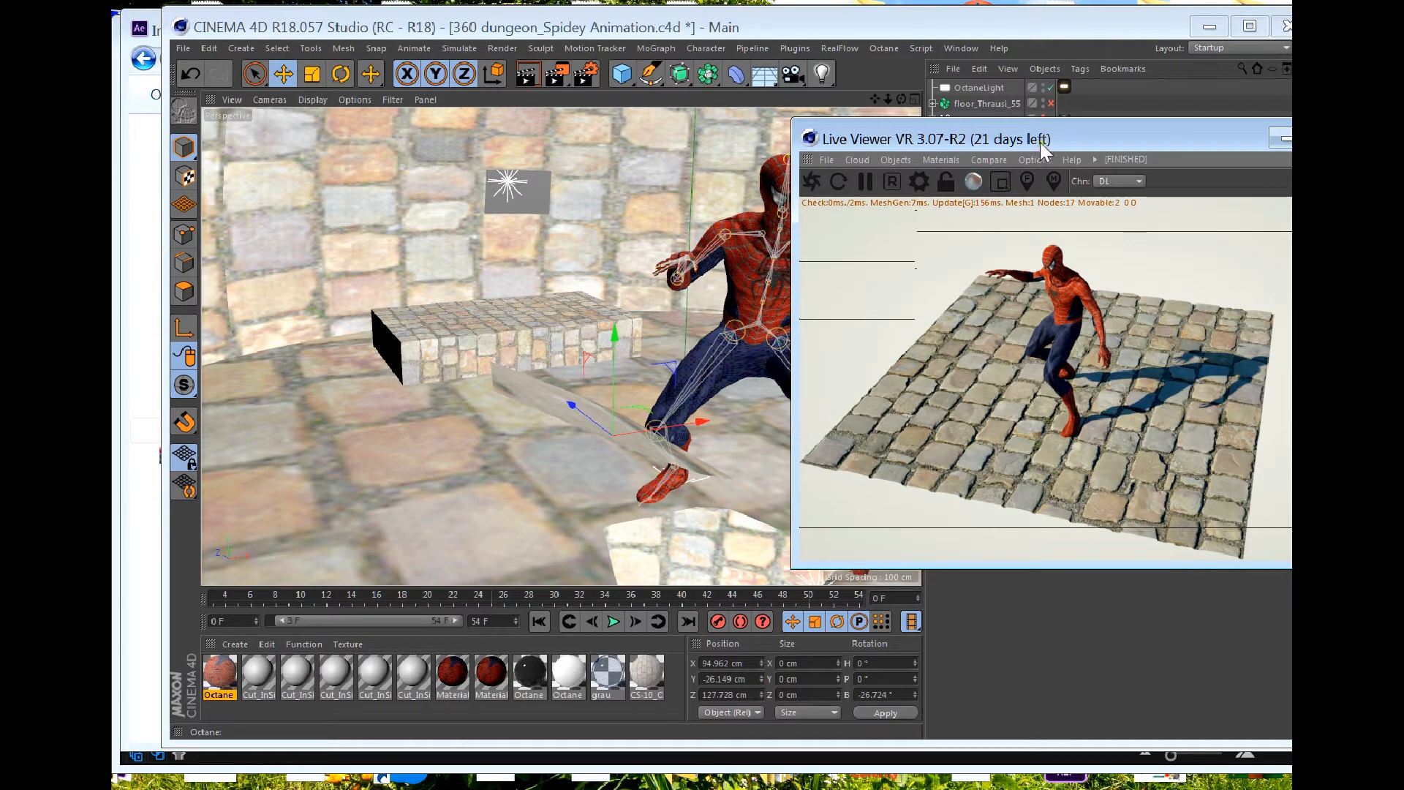
{"action": "left_click_drag", "start_coordinate": [1040, 142], "coordinate": [1315, 123]}
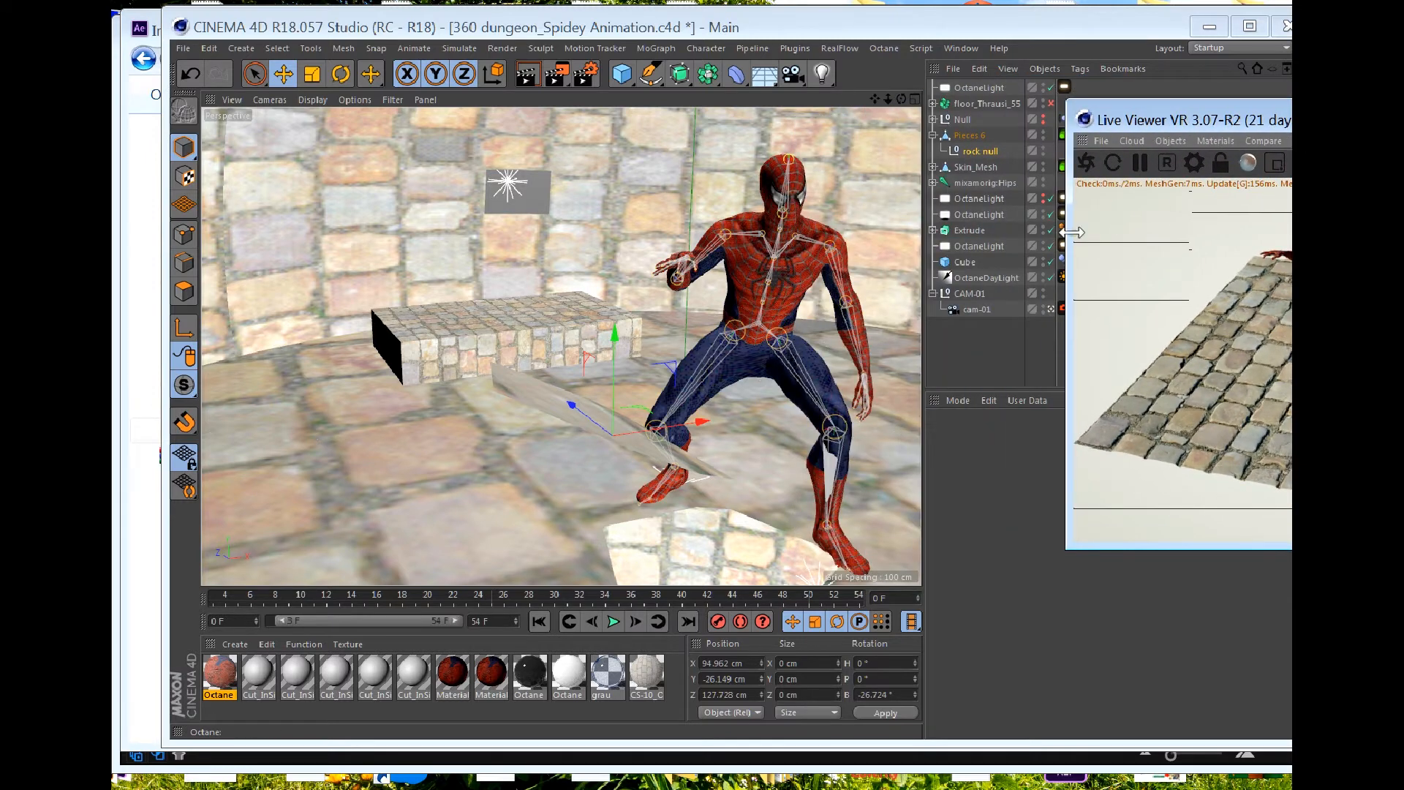
Step: Switch to the already open Cinema4D-Octane.c4d document
{"action": "left_click", "coordinate": [883, 49]}
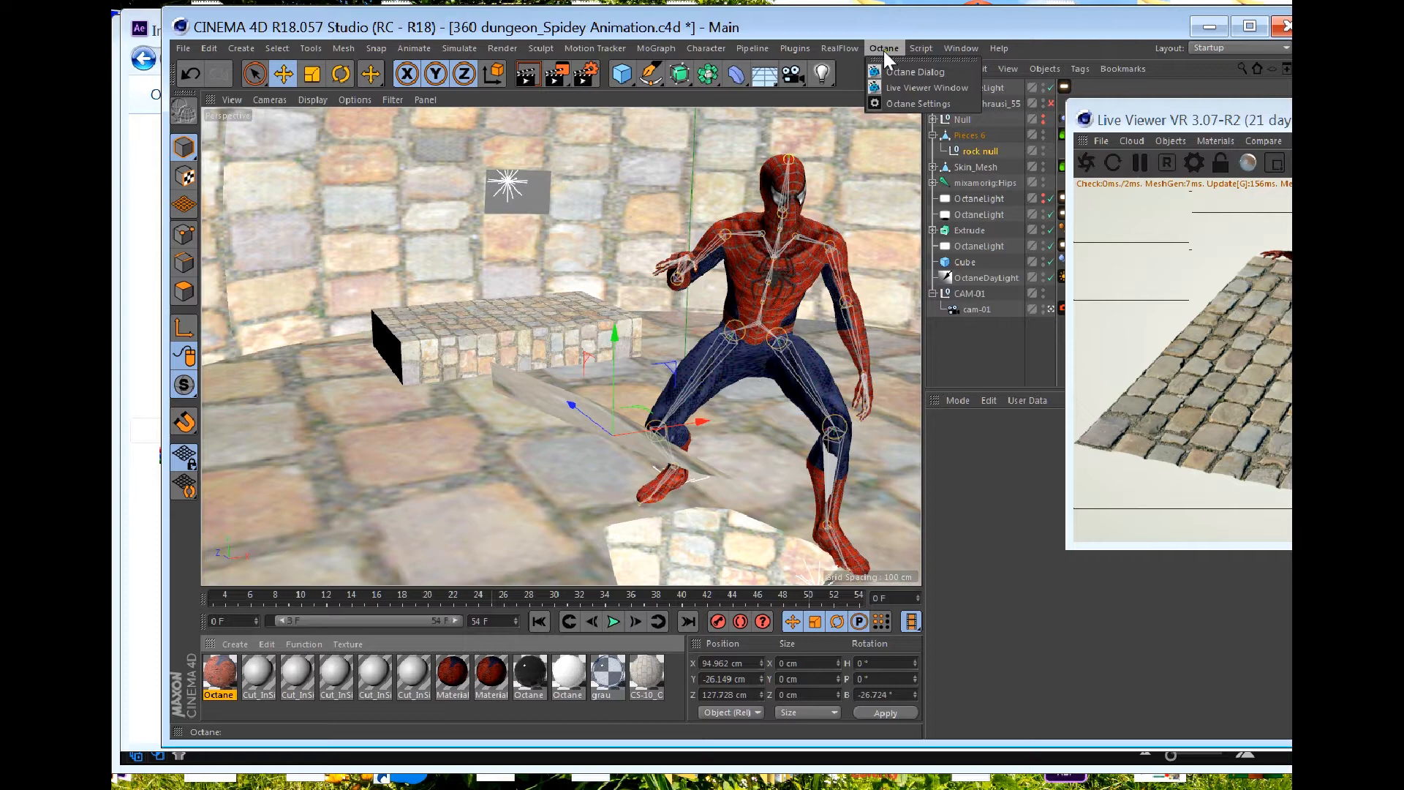
{"action": "mouse_move", "coordinate": [857, 47]}
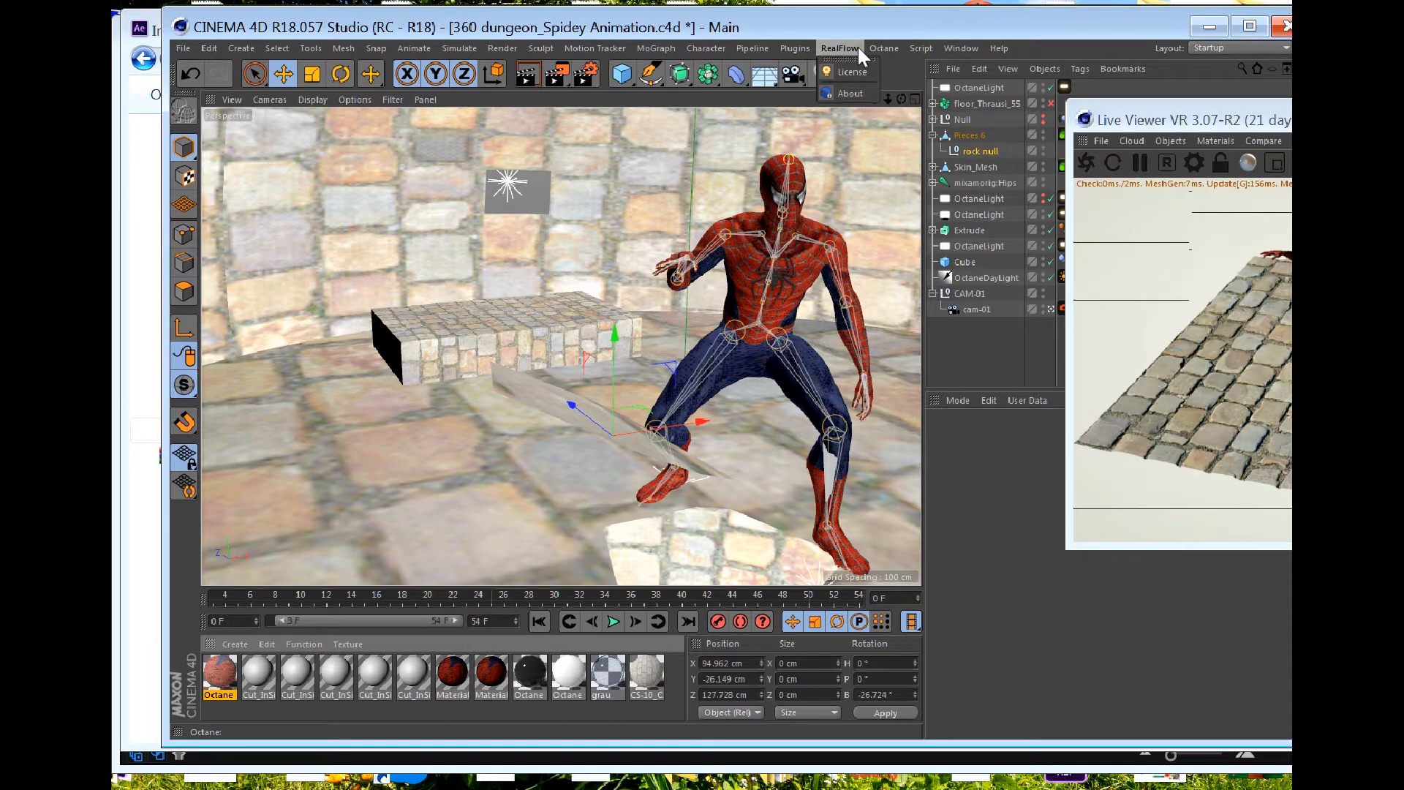
{"action": "mouse_move", "coordinate": [958, 46]}
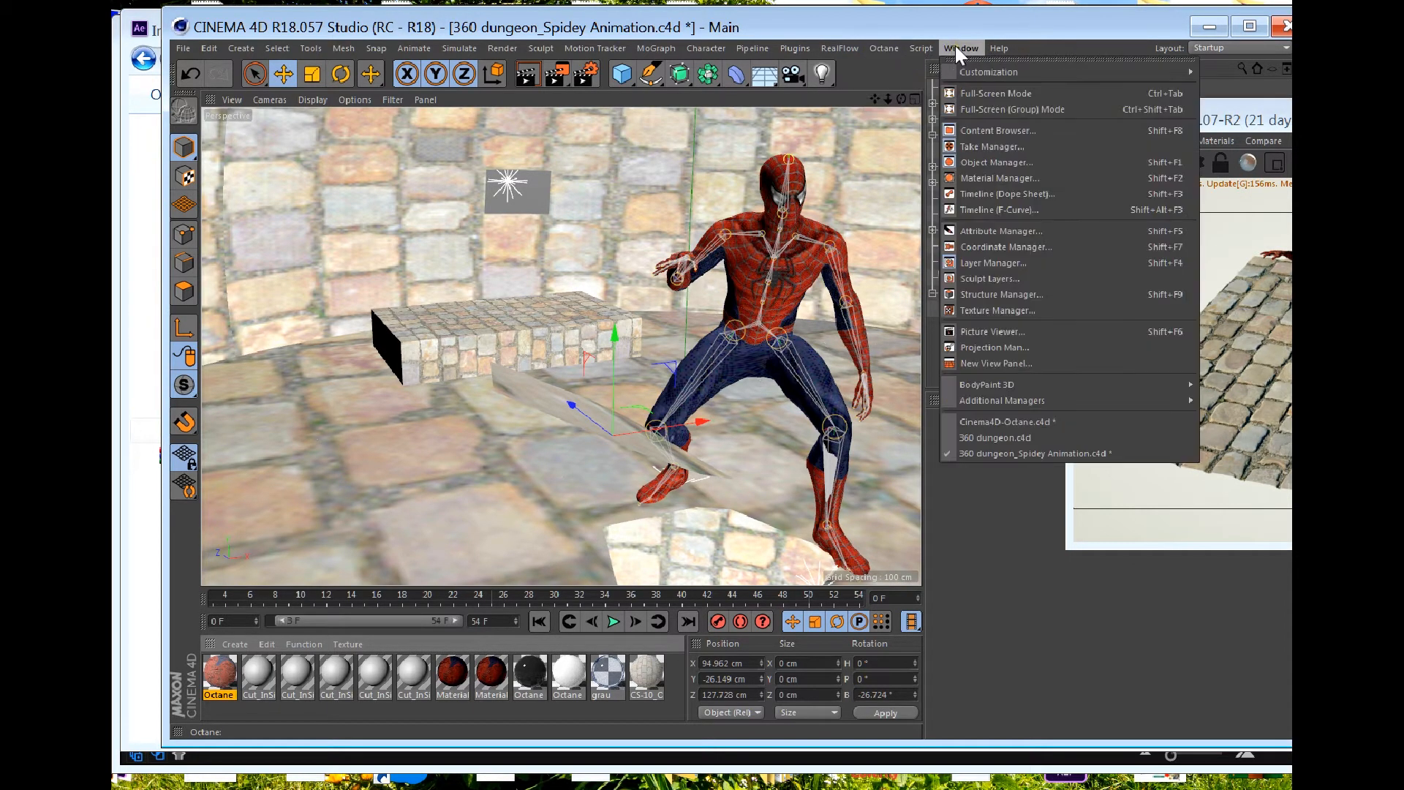
{"action": "left_click", "coordinate": [994, 422]}
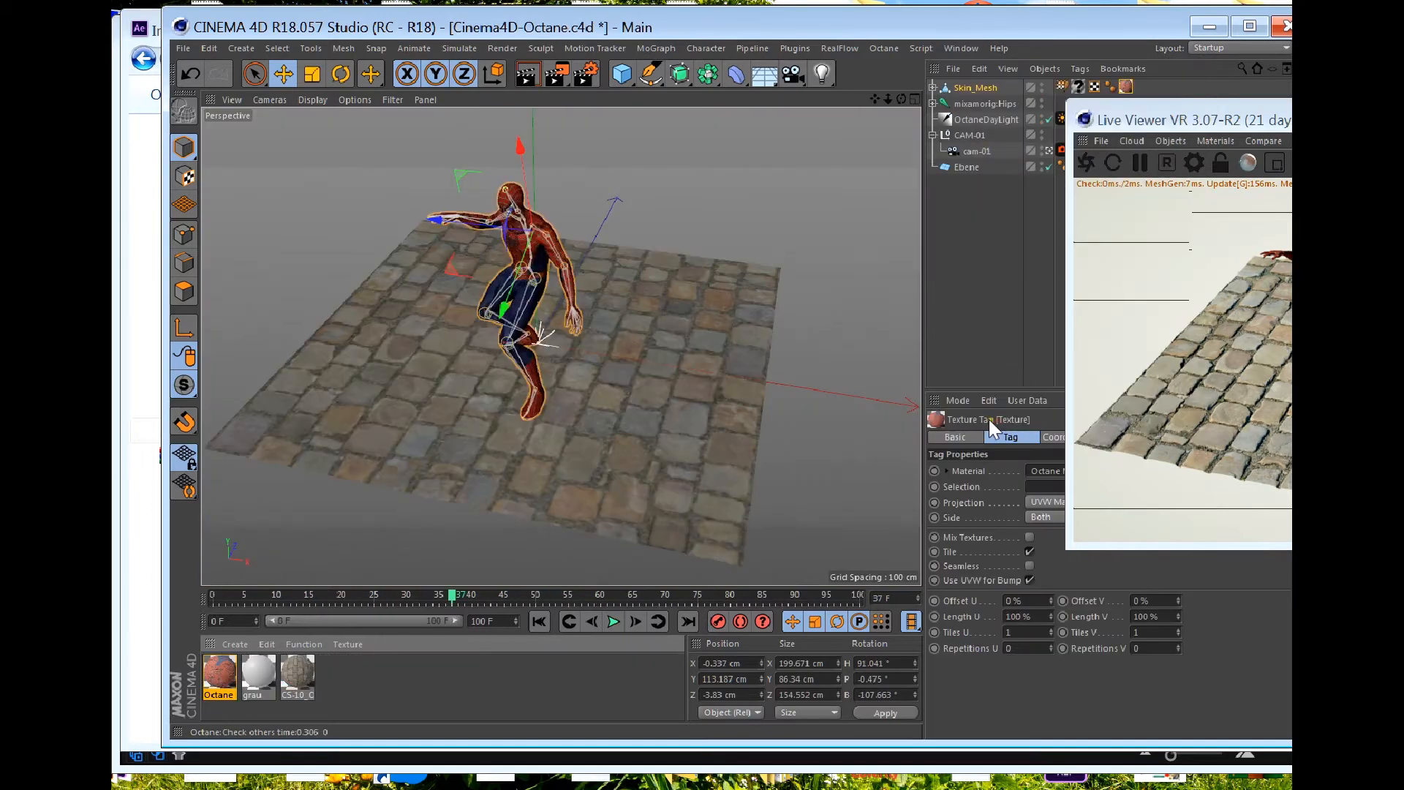
Step: Select the cobblestone plane Ebene and convert it into an editable polygon object
{"action": "left_click", "coordinate": [603, 424]}
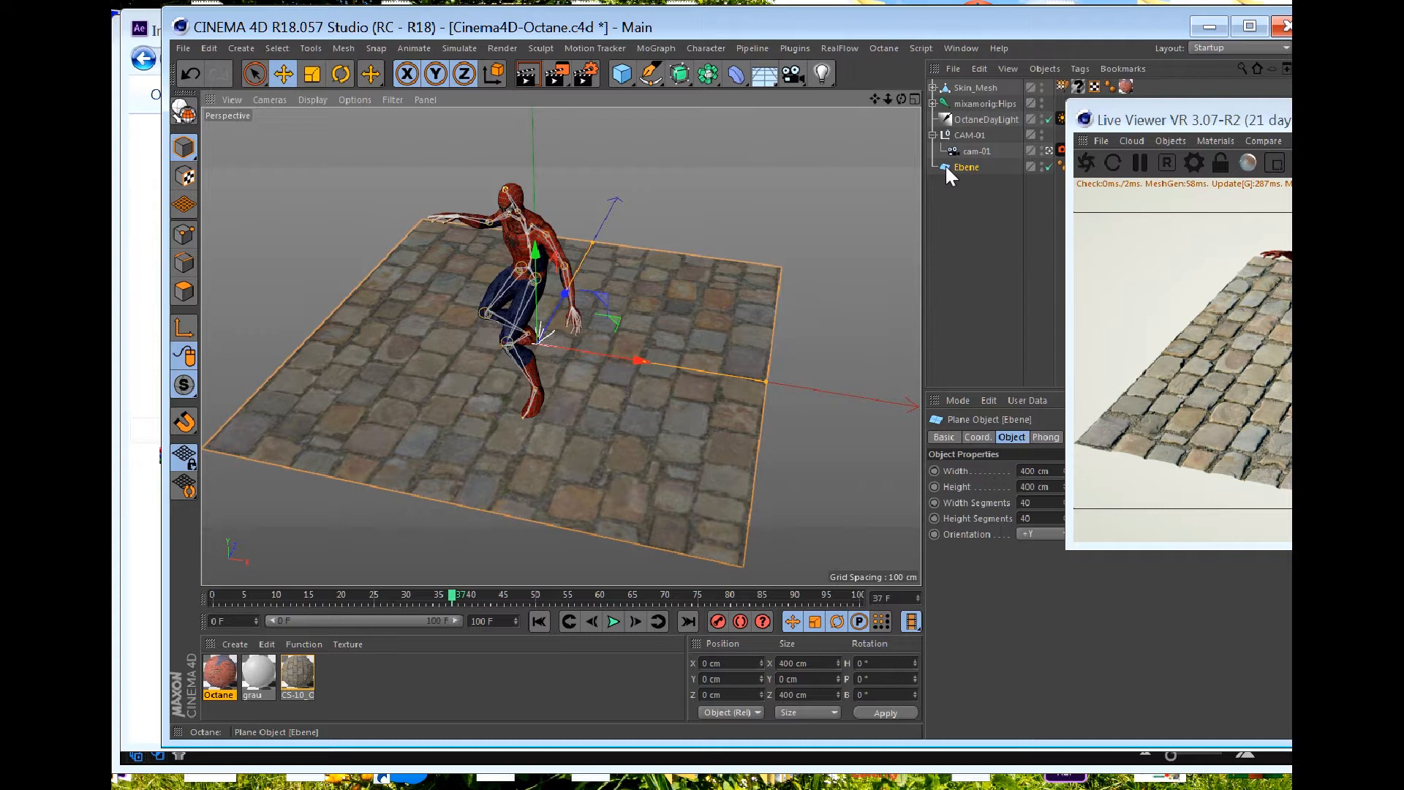
{"action": "left_click_drag", "start_coordinate": [1137, 122], "coordinate": [1171, 125]}
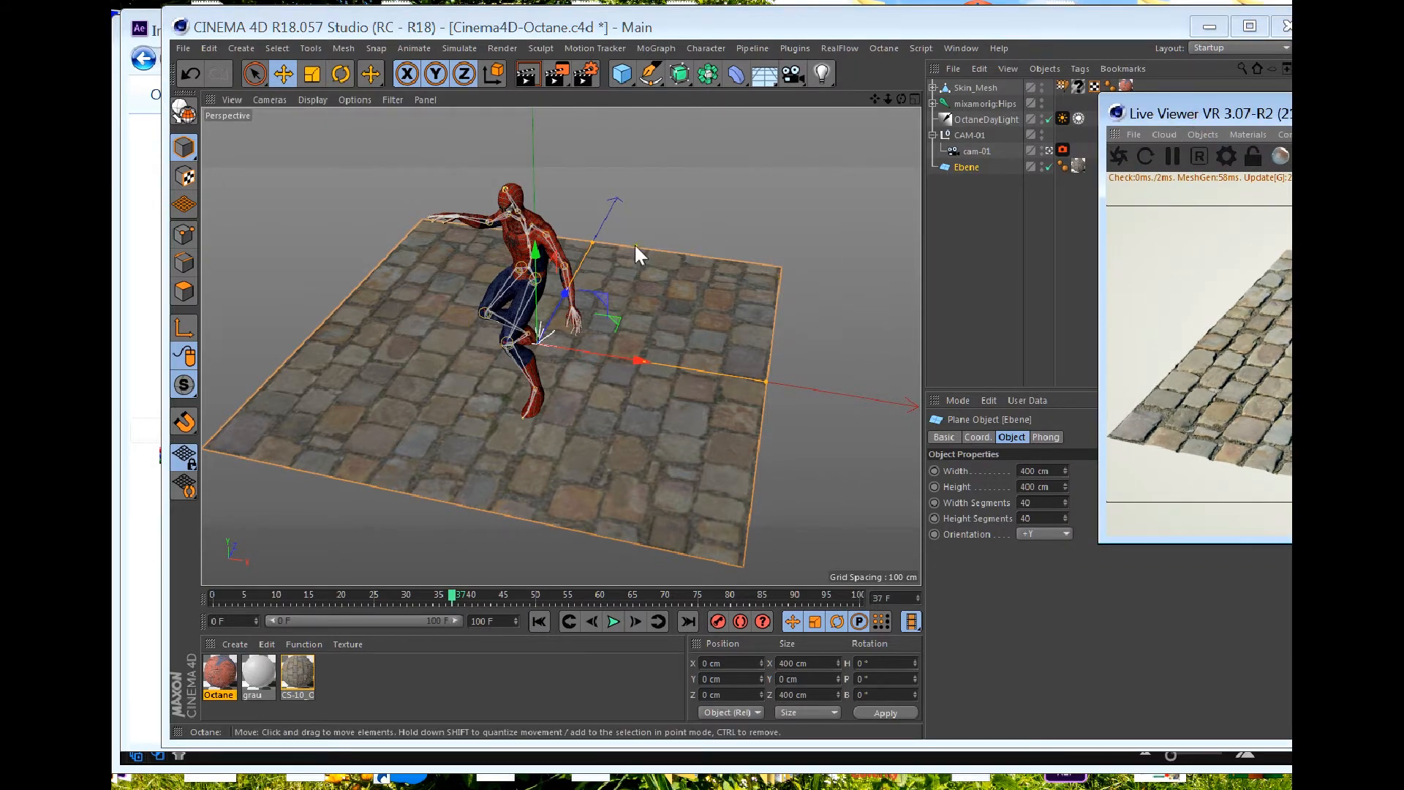
{"action": "left_click", "coordinate": [184, 112]}
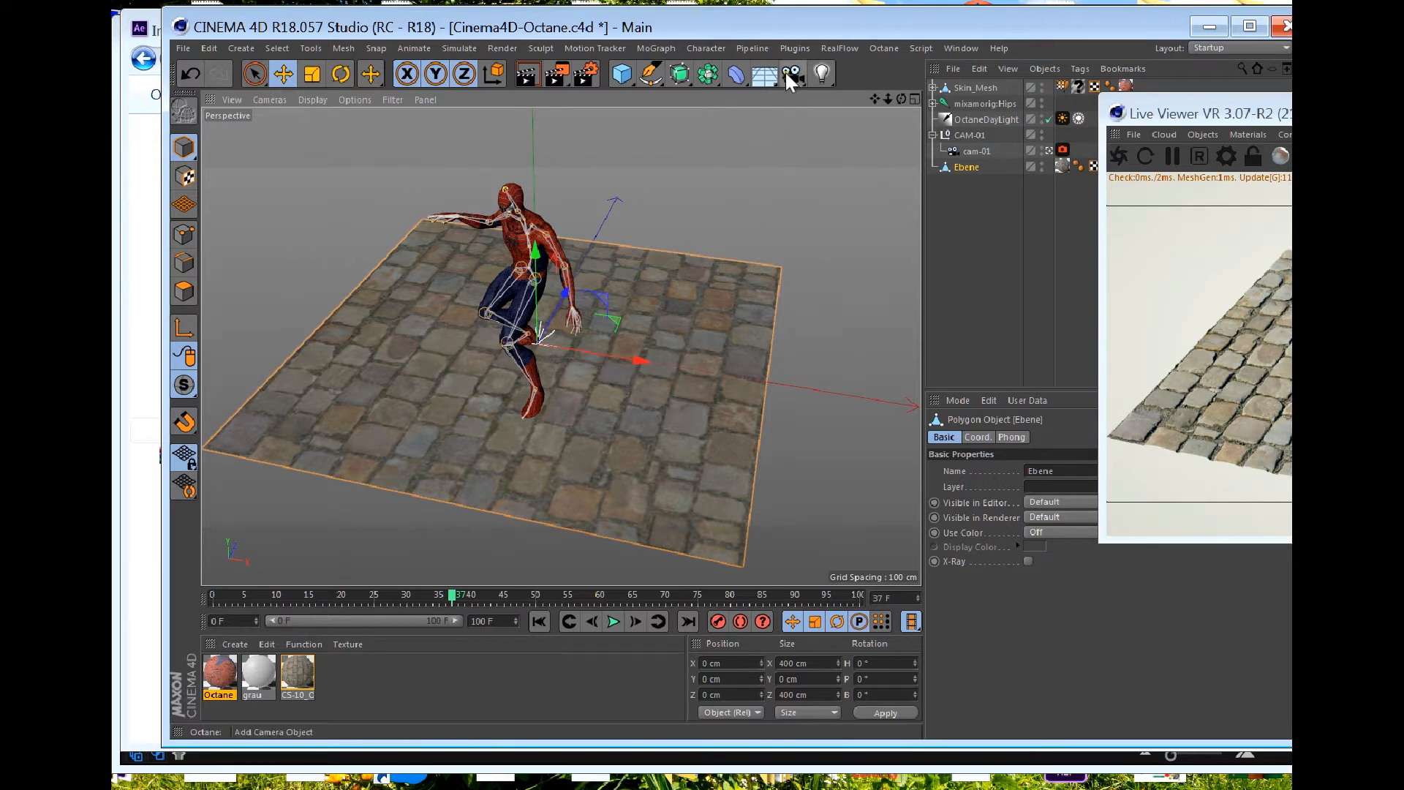
Step: Break the cobblestone plane into 30 pieces with the Thrausi plugin in Voronoi mode
{"action": "left_click", "coordinate": [781, 45]}
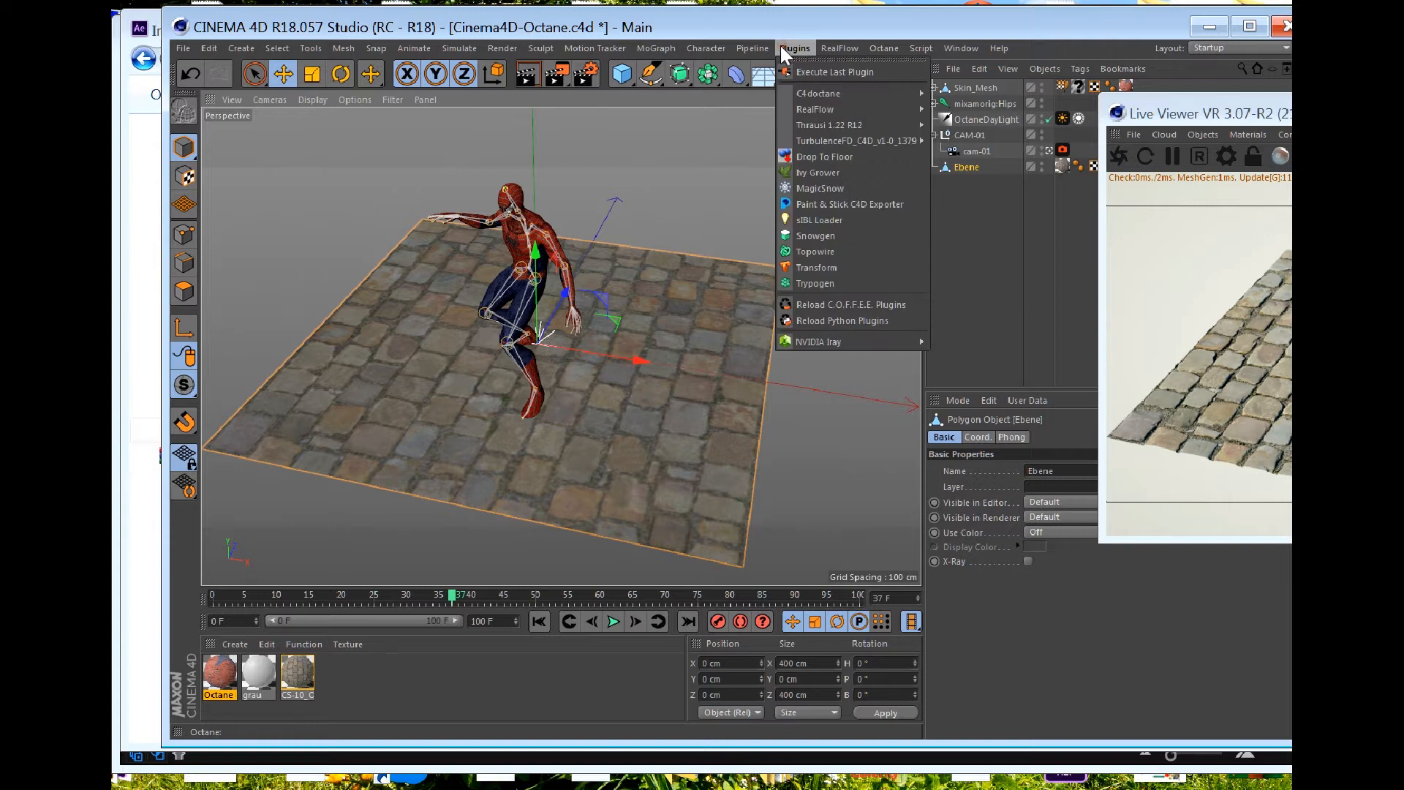
{"action": "mouse_move", "coordinate": [787, 126]}
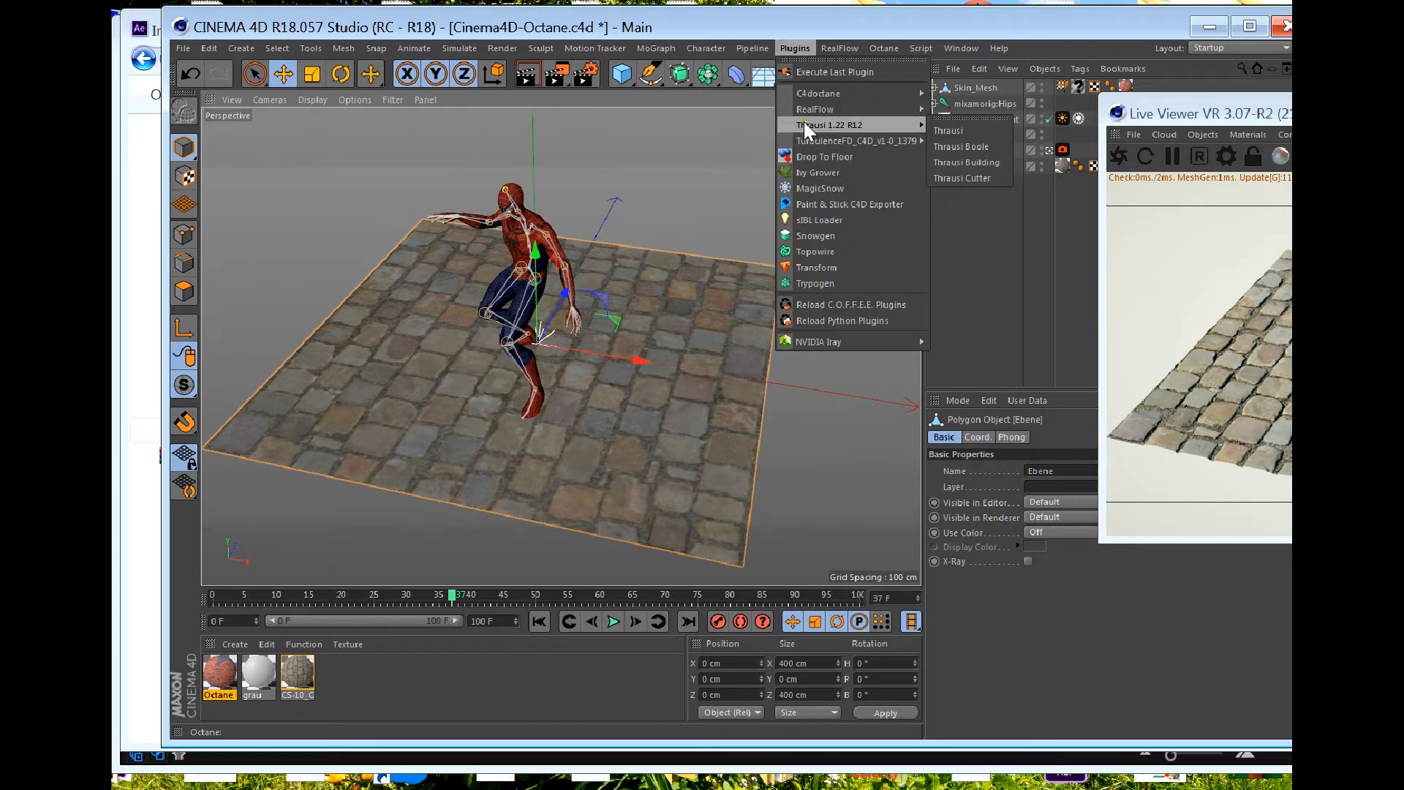
{"action": "left_click", "coordinate": [936, 128]}
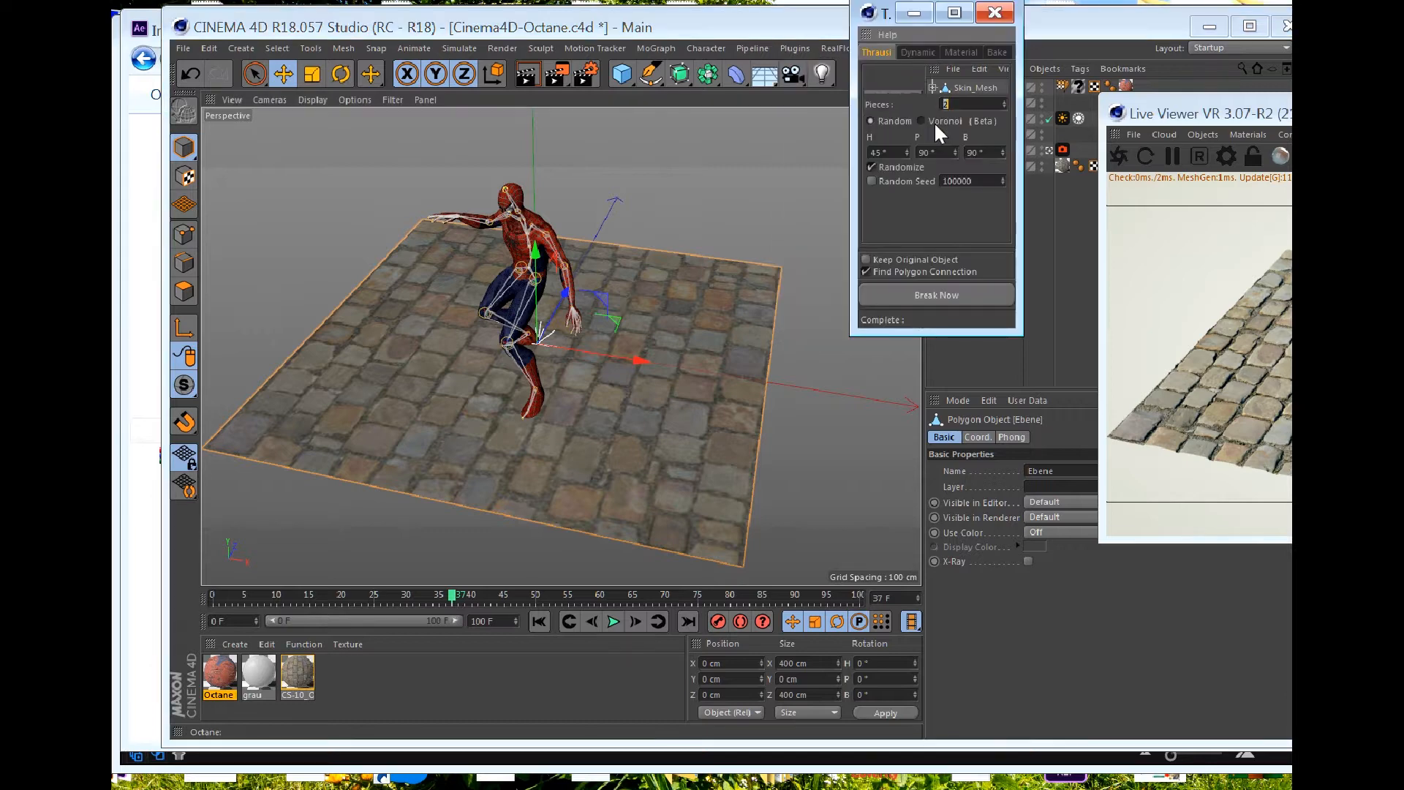
{"action": "left_click_drag", "start_coordinate": [879, 13], "coordinate": [840, 82]}
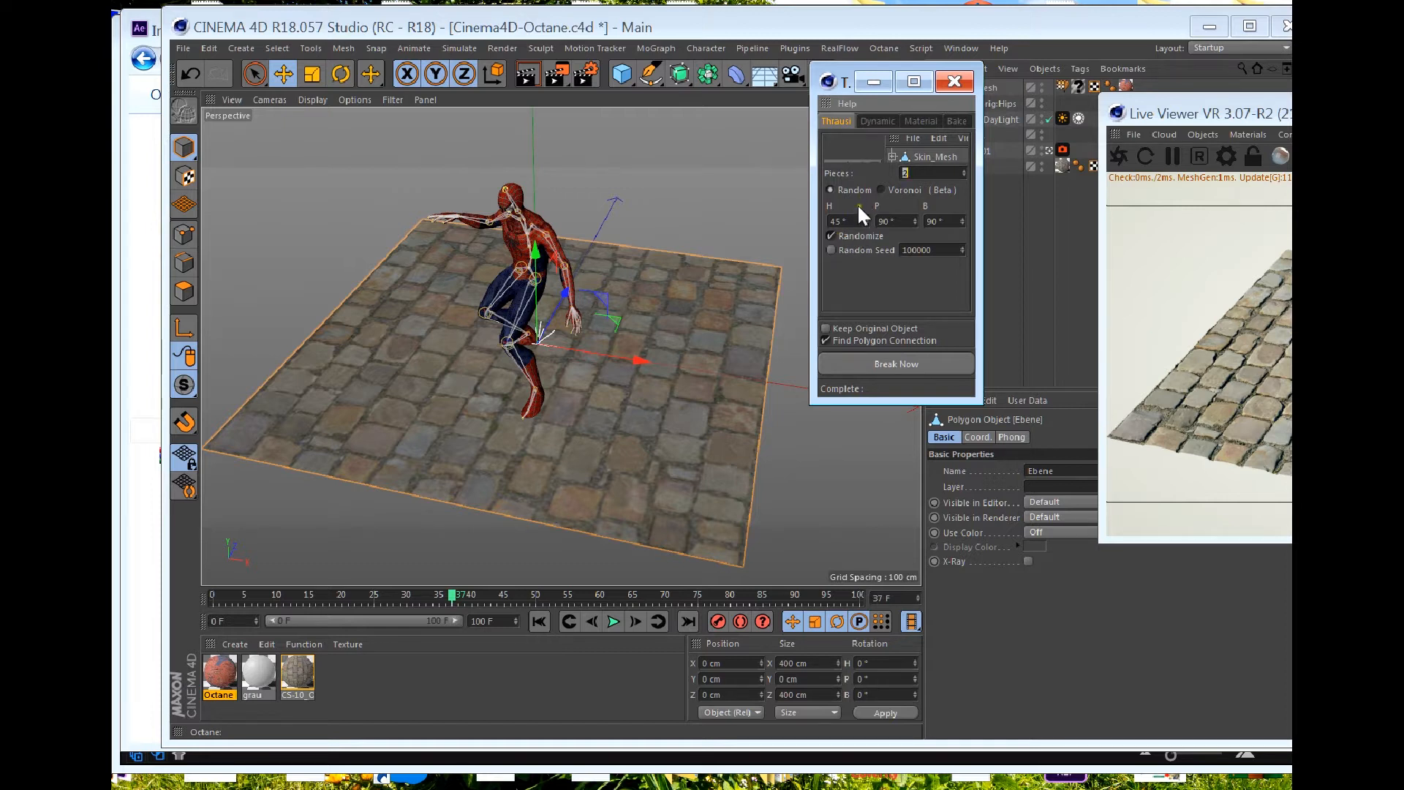
{"action": "left_click", "coordinate": [880, 190]}
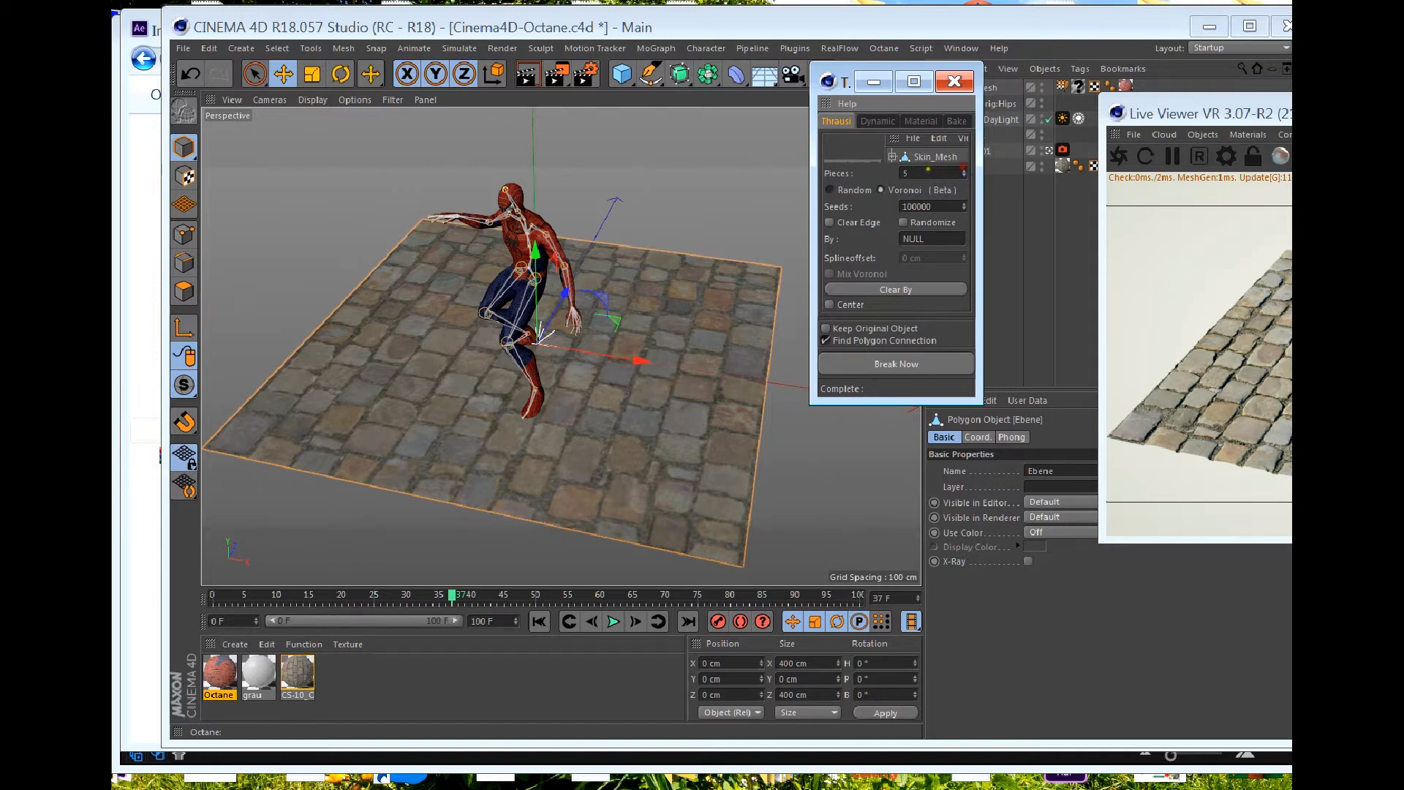
{"action": "left_click", "coordinate": [962, 169]}
{"action": "left_click", "coordinate": [882, 361]}
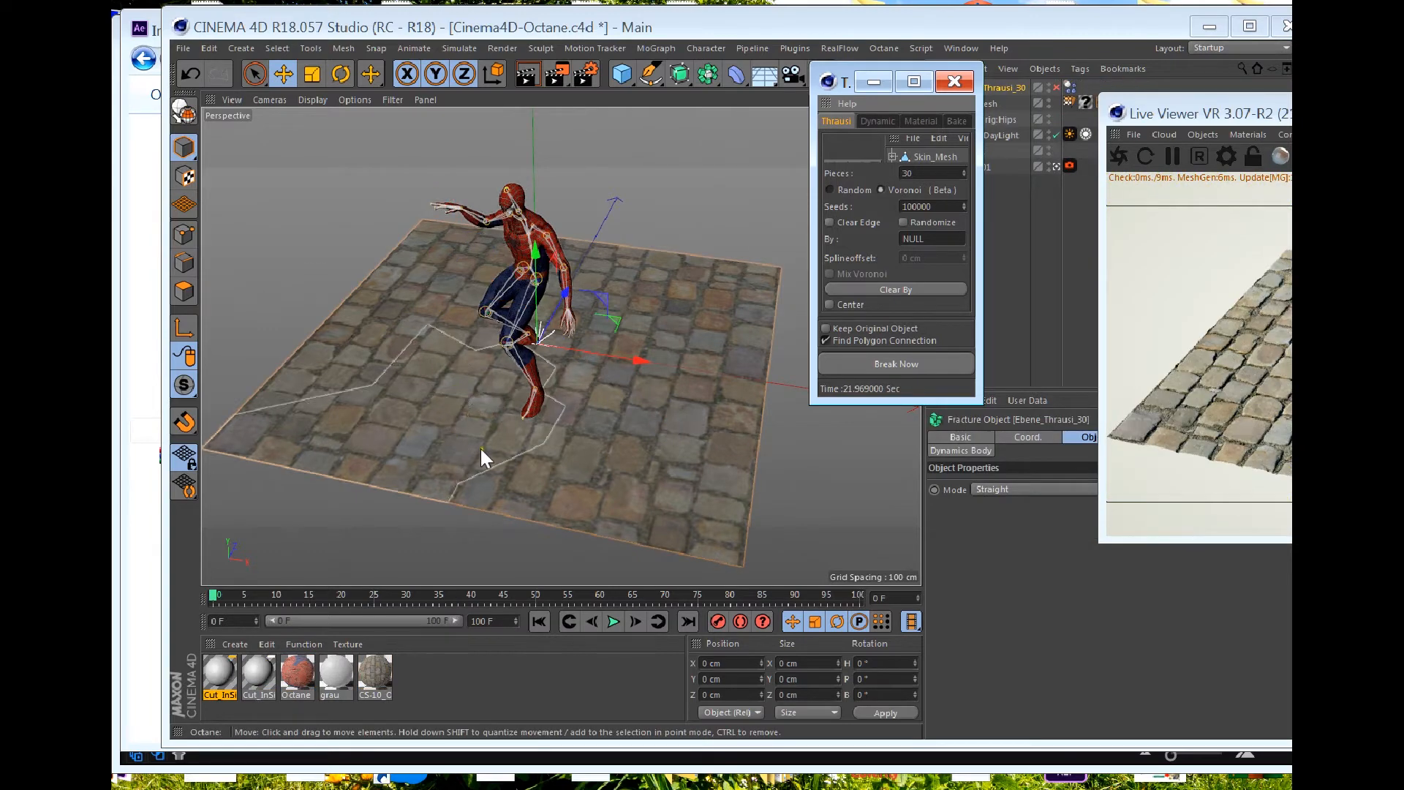
Step: Select a fractured floor piece beside the character, and clear the Thrausi and Live Viewer windows away from the object list
{"action": "left_click", "coordinate": [442, 382]}
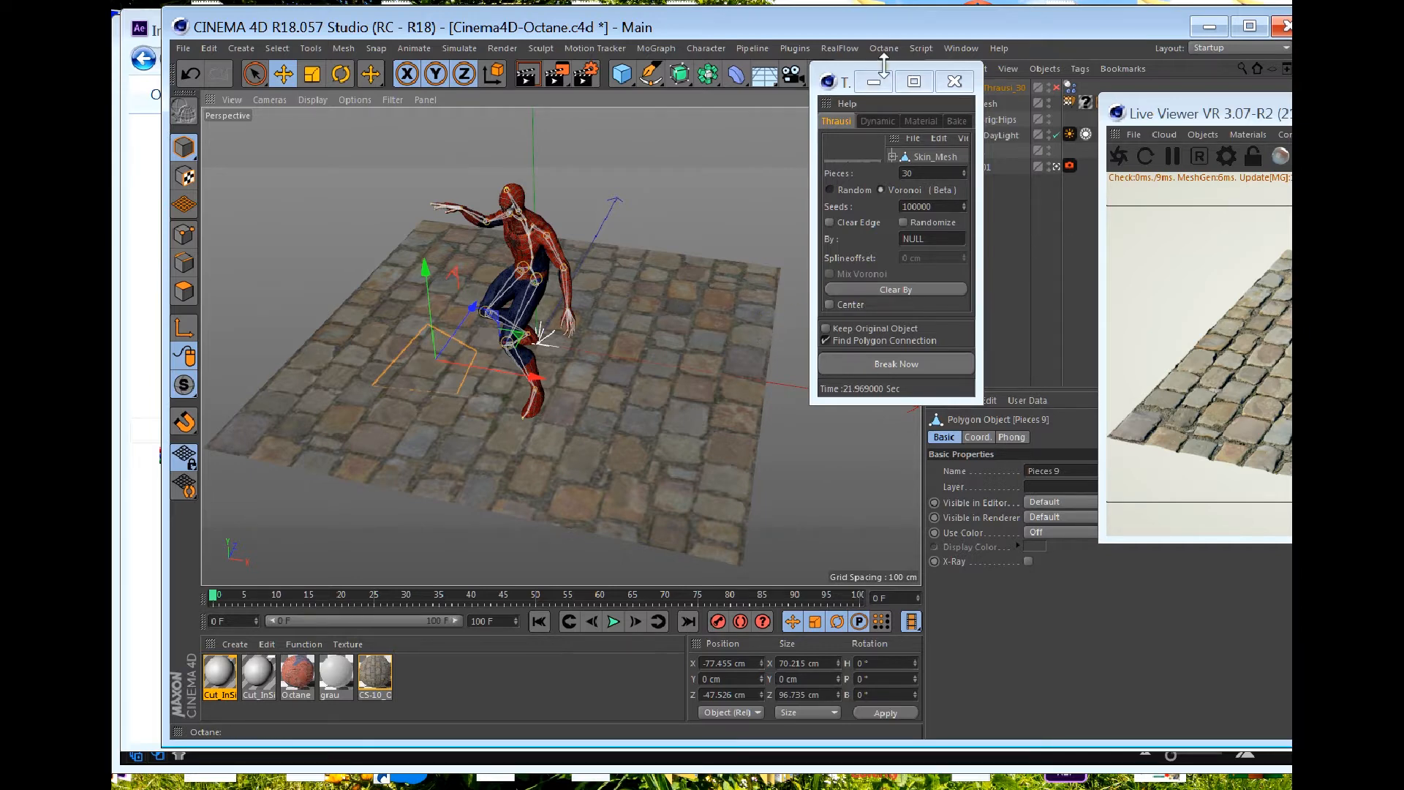
{"action": "left_click", "coordinate": [954, 81]}
{"action": "left_click_drag", "start_coordinate": [1105, 116], "coordinate": [1181, 130]}
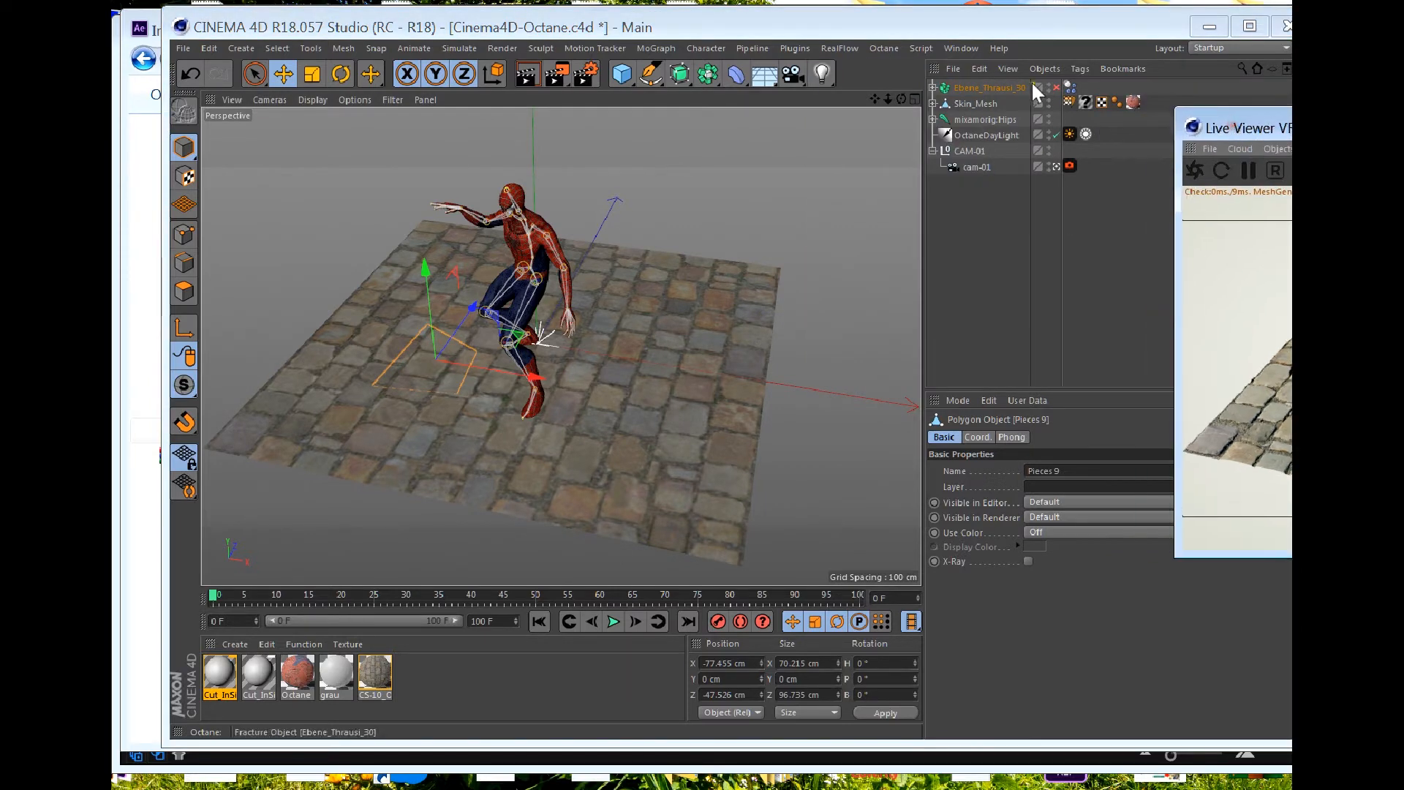
Step: Look through the list of pieces inside the fractured floor object
{"action": "left_click", "coordinate": [932, 88]}
{"action": "scroll", "coordinate": [905, 334], "scroll_direction": "down", "scroll_amount": 2}
{"action": "scroll", "coordinate": [963, 324], "scroll_direction": "down", "scroll_amount": 5}
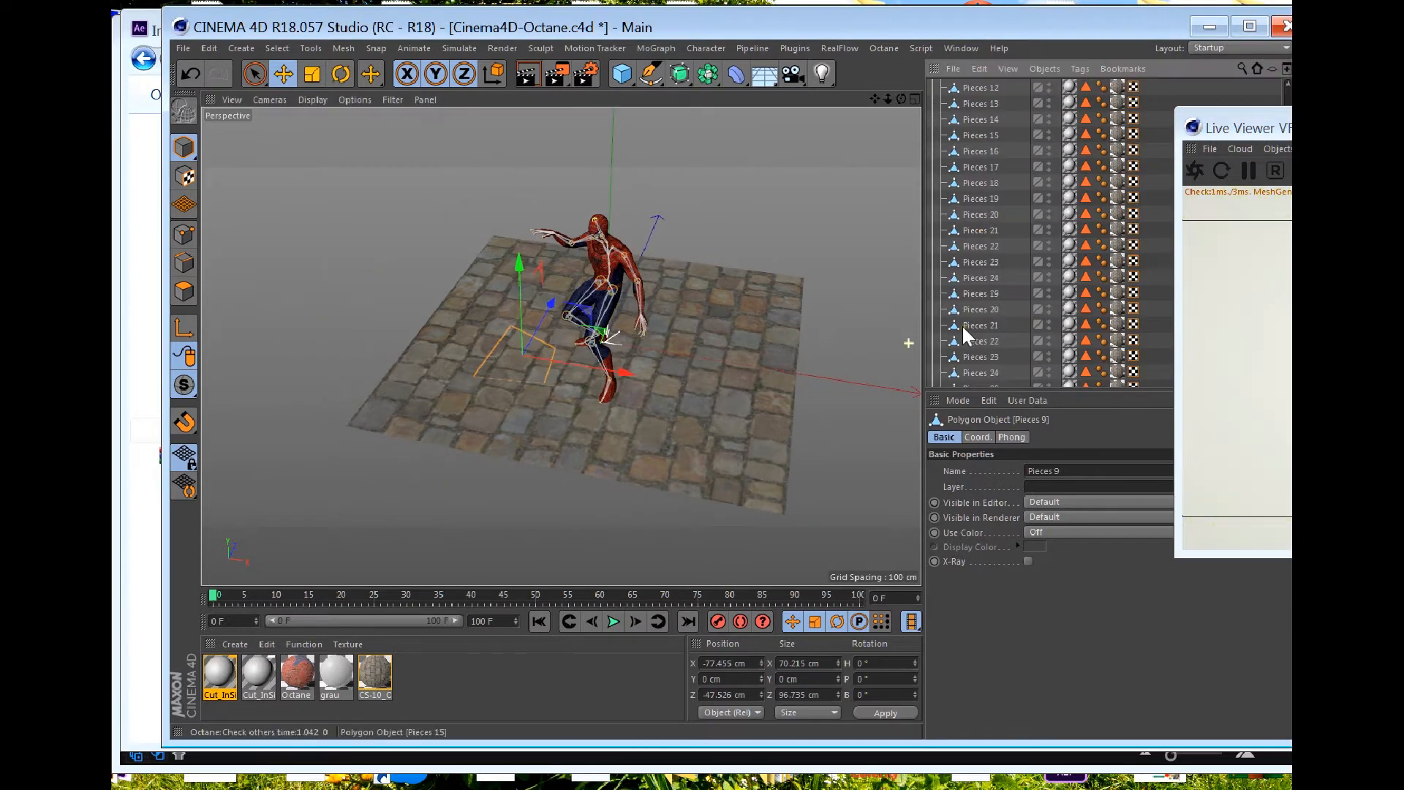
{"action": "scroll", "coordinate": [967, 266], "scroll_direction": "up", "scroll_amount": 5}
{"action": "left_click", "coordinate": [933, 88]}
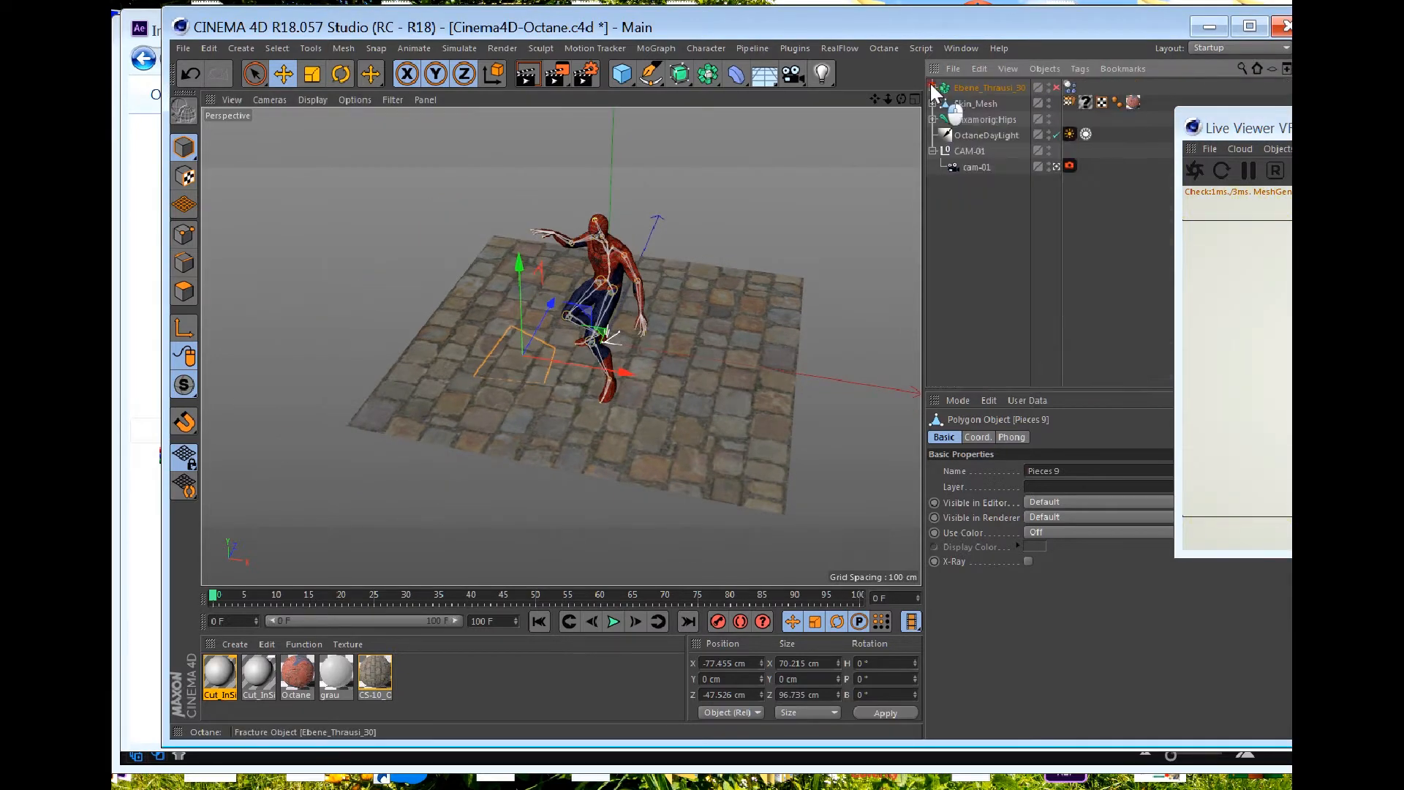
Step: Preview the fractured floor's dynamics, remove its Dynamics Body tag, and replay the animation from the first frame
{"action": "left_click", "coordinate": [1069, 88]}
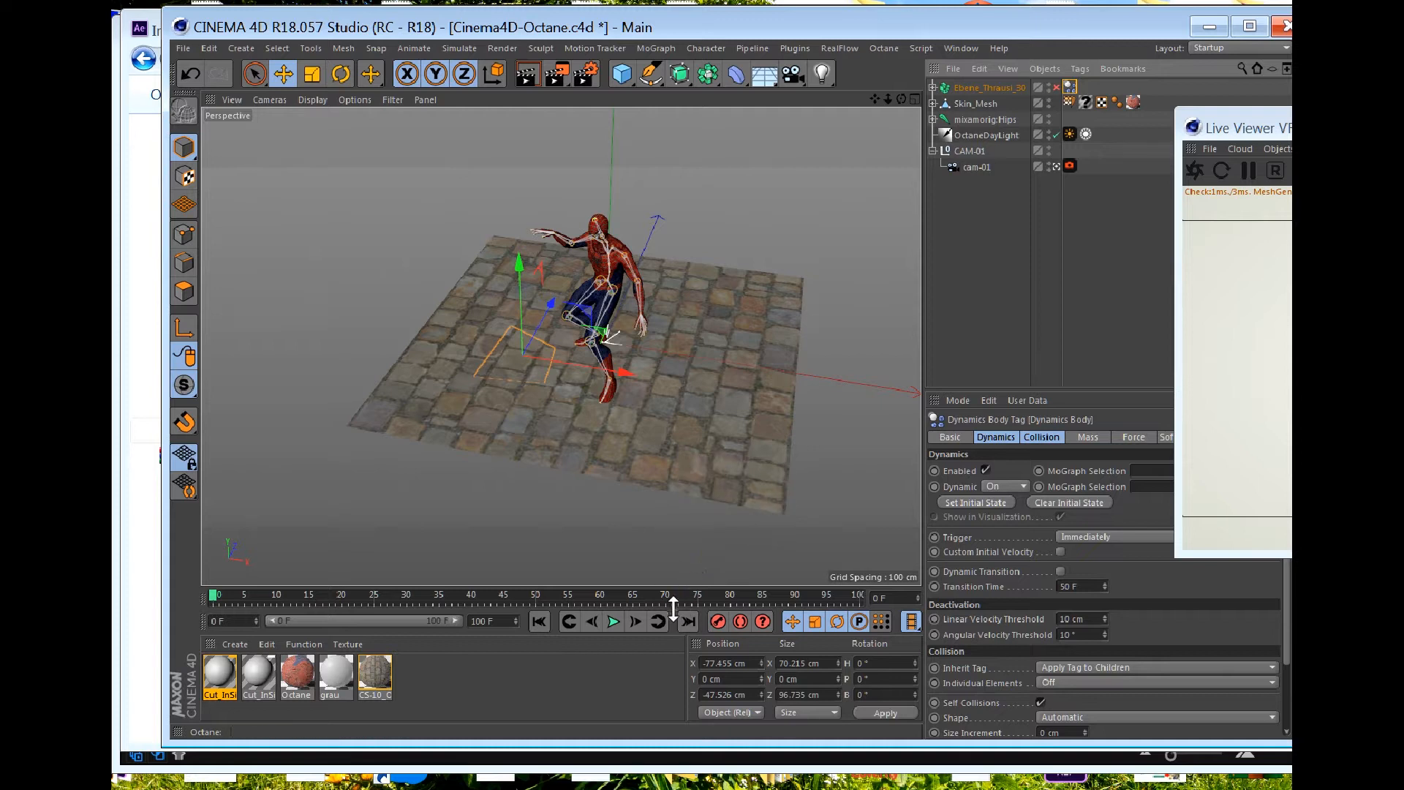
{"action": "left_click", "coordinate": [614, 621]}
{"action": "left_click", "coordinate": [614, 622]}
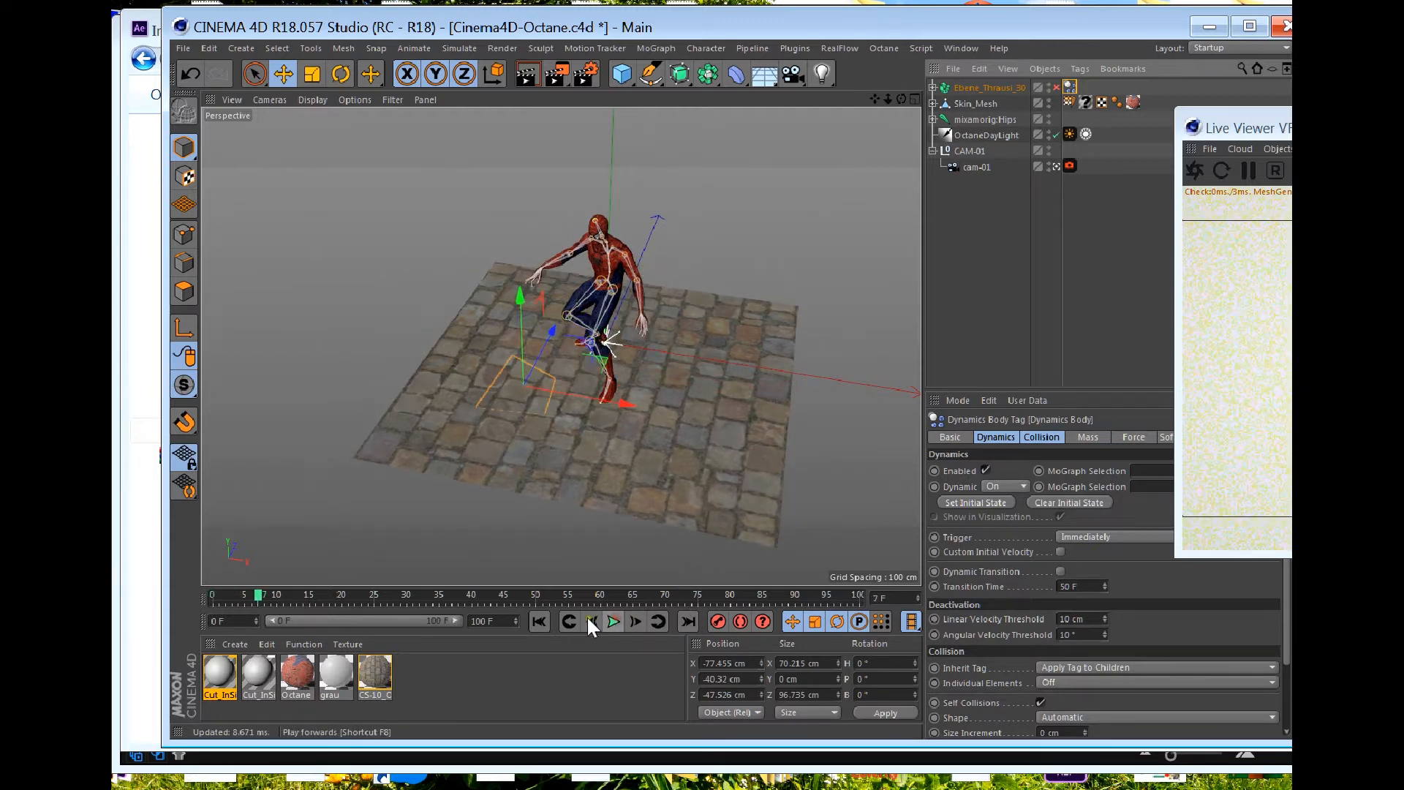
{"action": "left_click", "coordinate": [539, 621]}
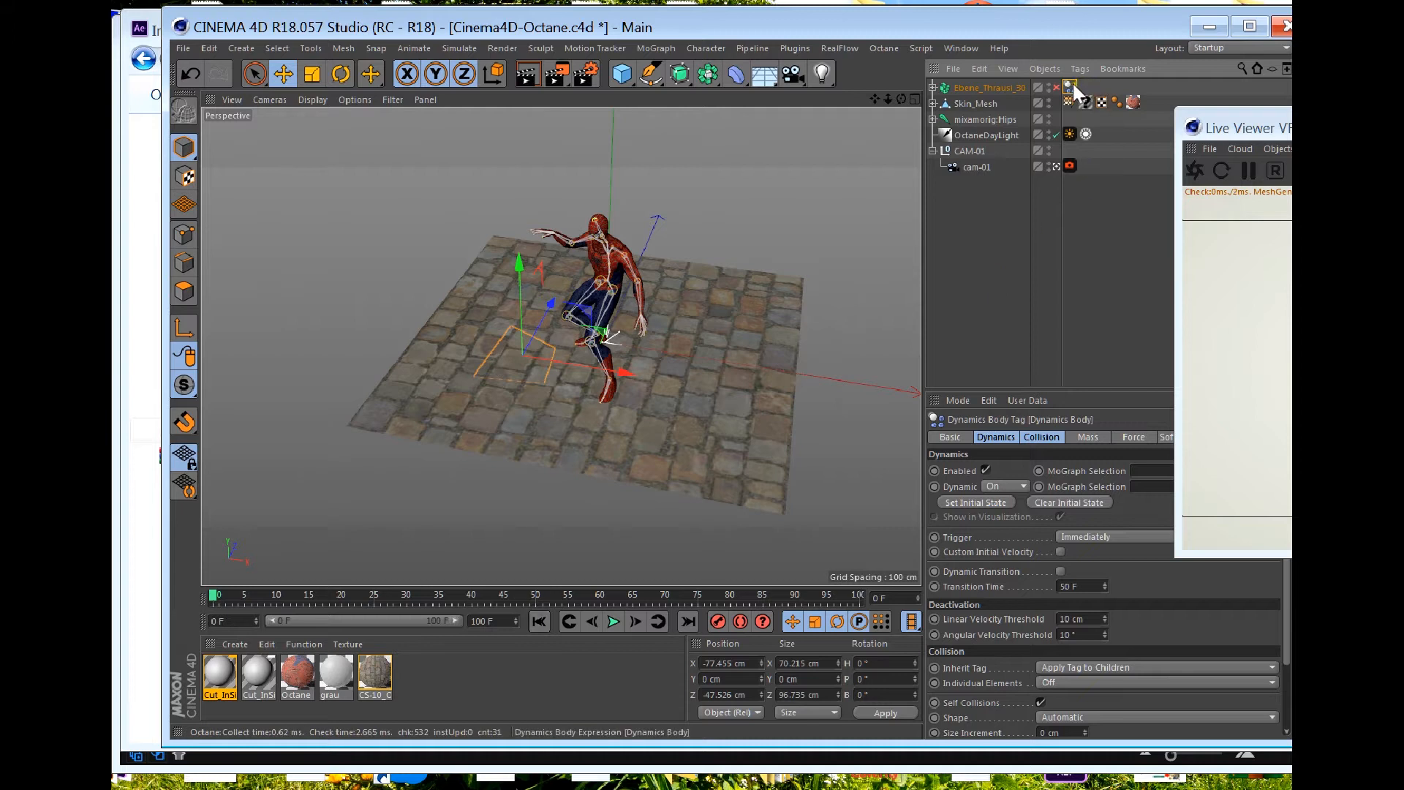
{"action": "key", "text": "Delete"}
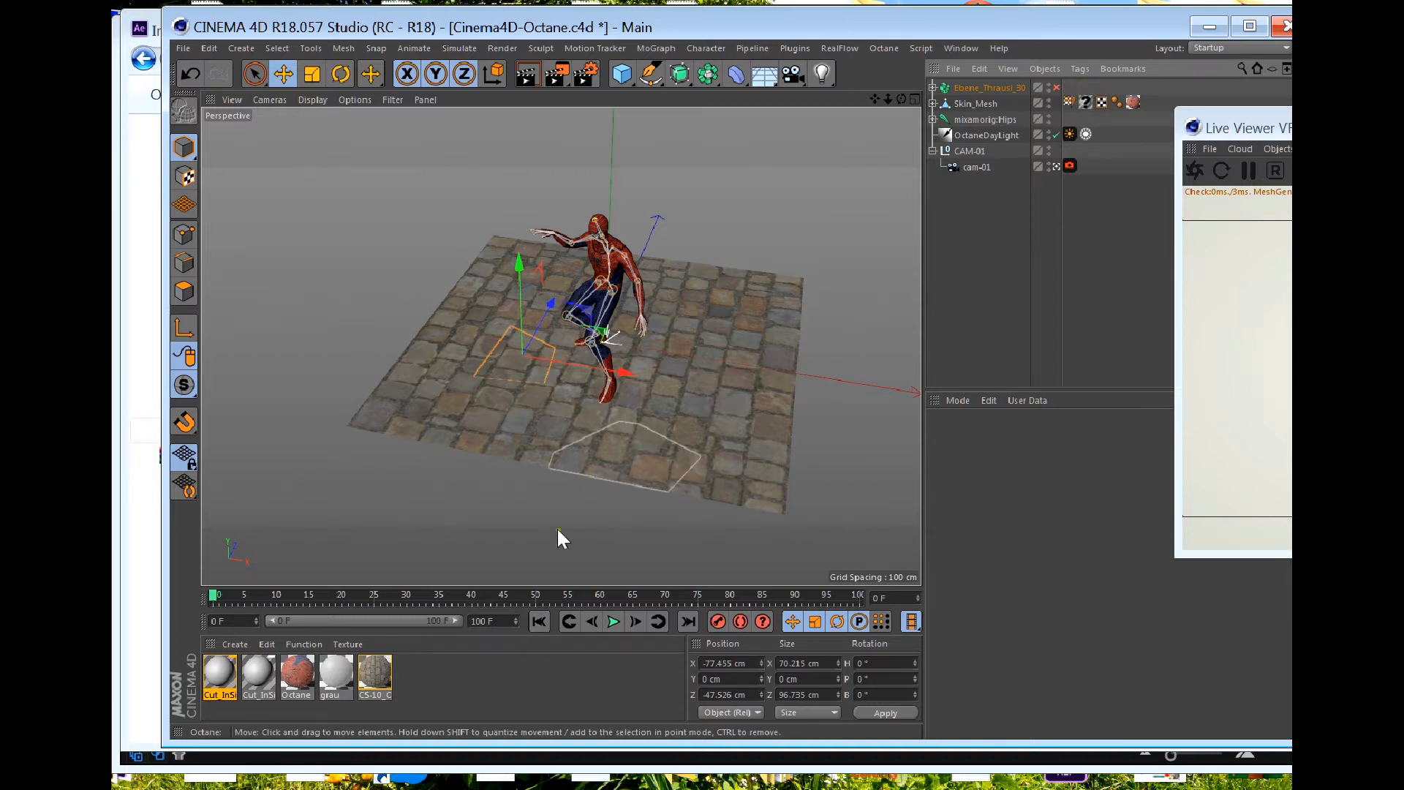
{"action": "left_click", "coordinate": [608, 621]}
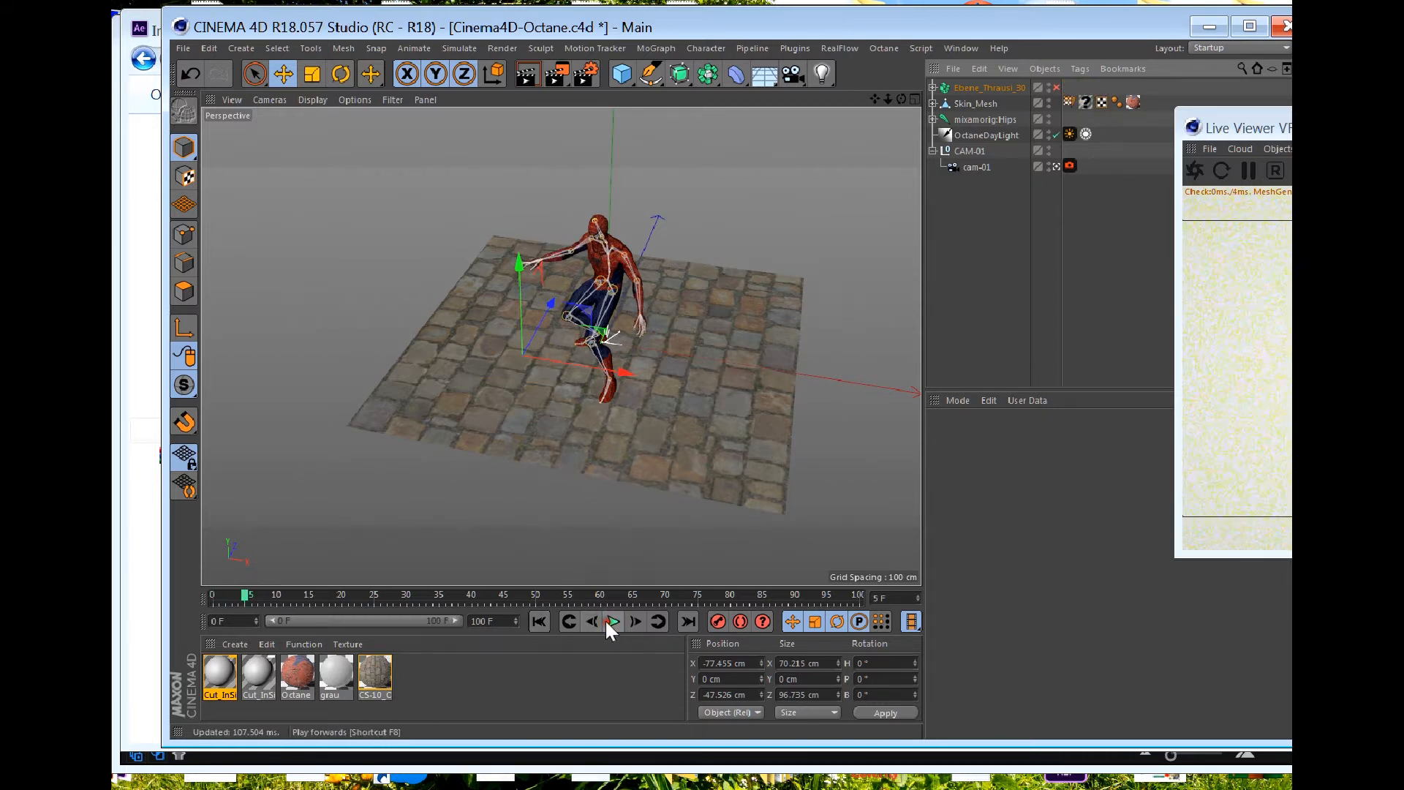
{"action": "left_click", "coordinate": [605, 619]}
{"action": "left_click", "coordinate": [541, 621]}
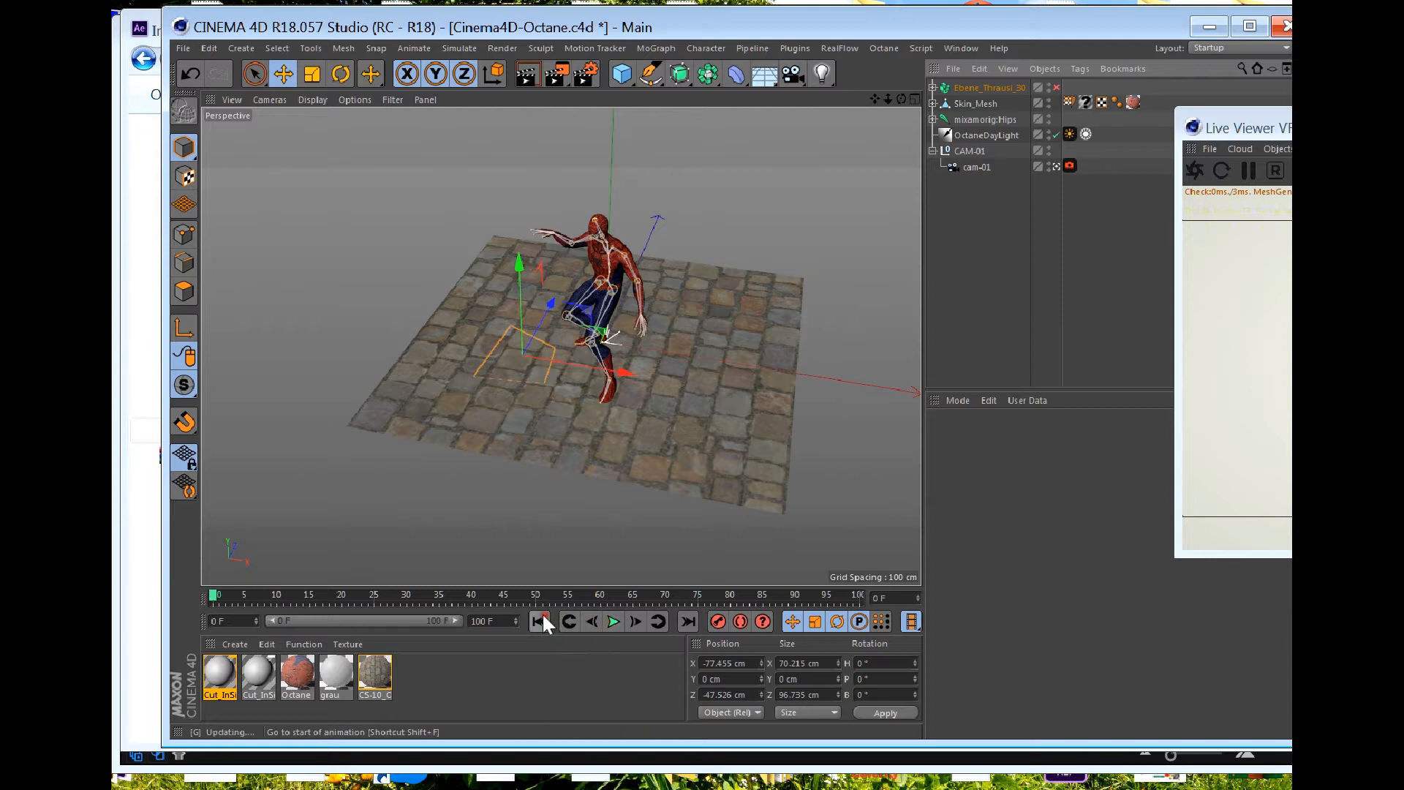
Step: Raise the floor piece beside the character to about 80 cm in Y and bank it about 13°
{"action": "left_click", "coordinate": [525, 370]}
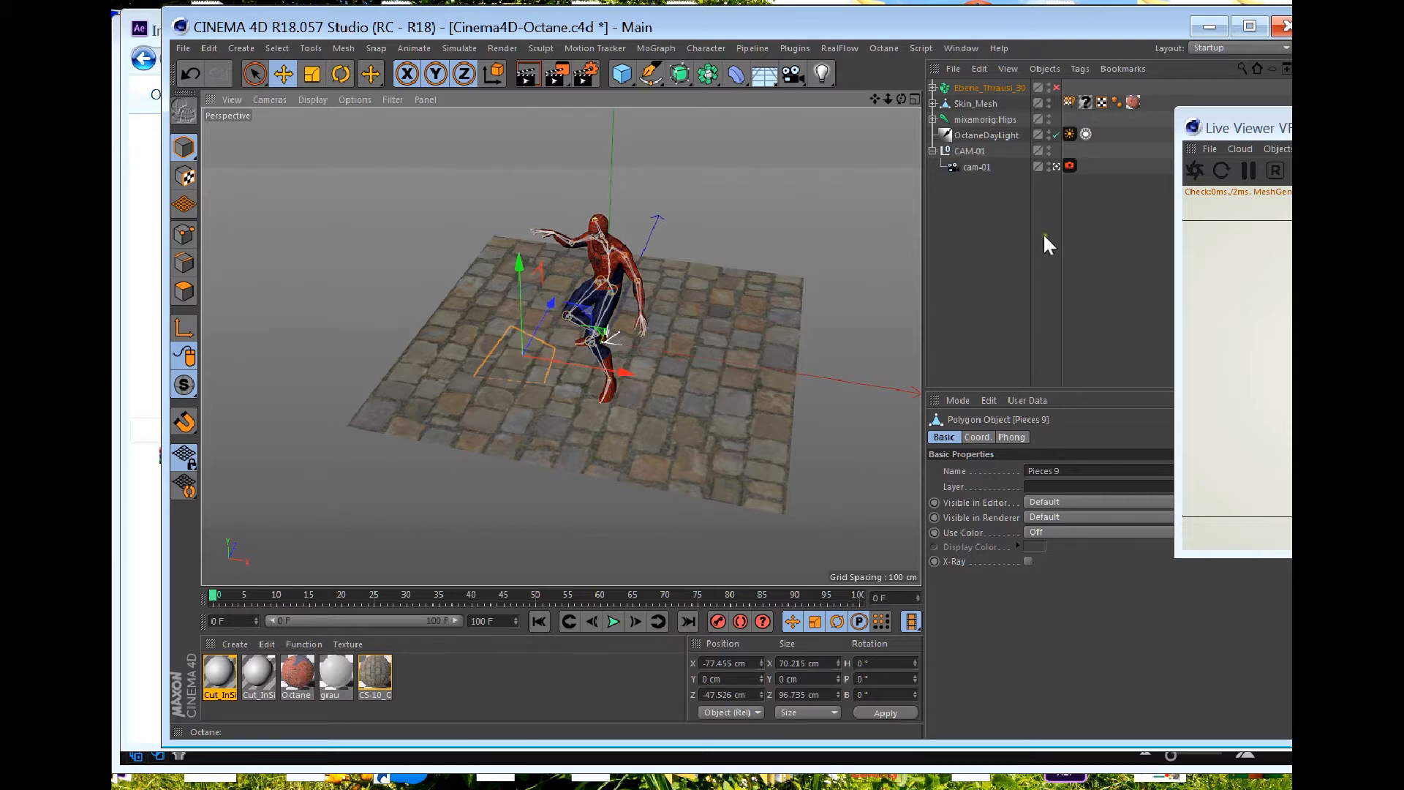
{"action": "left_click_drag", "start_coordinate": [1255, 136], "coordinate": [1179, 147]}
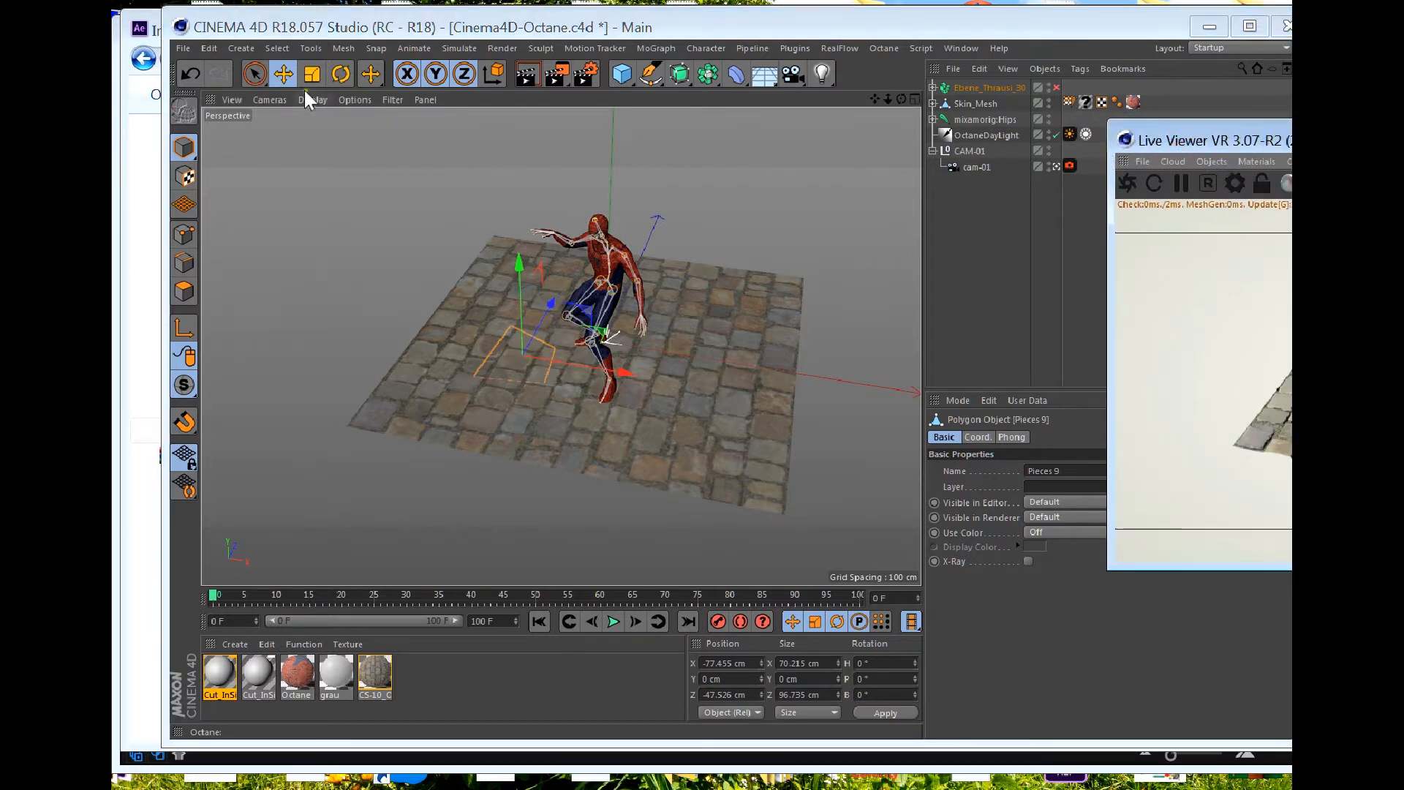
{"action": "left_click", "coordinate": [285, 76]}
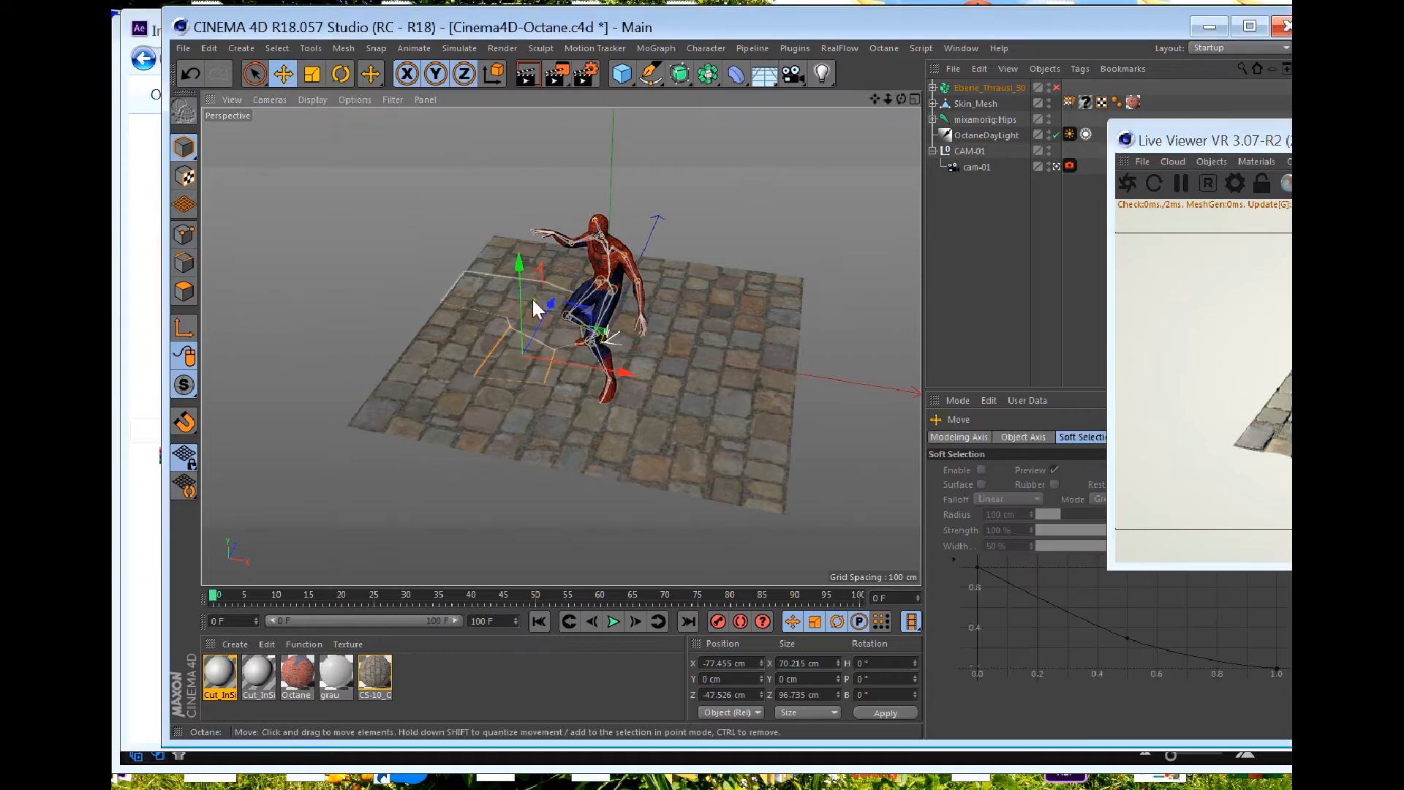
{"action": "left_click_drag", "start_coordinate": [515, 287], "coordinate": [525, 217]}
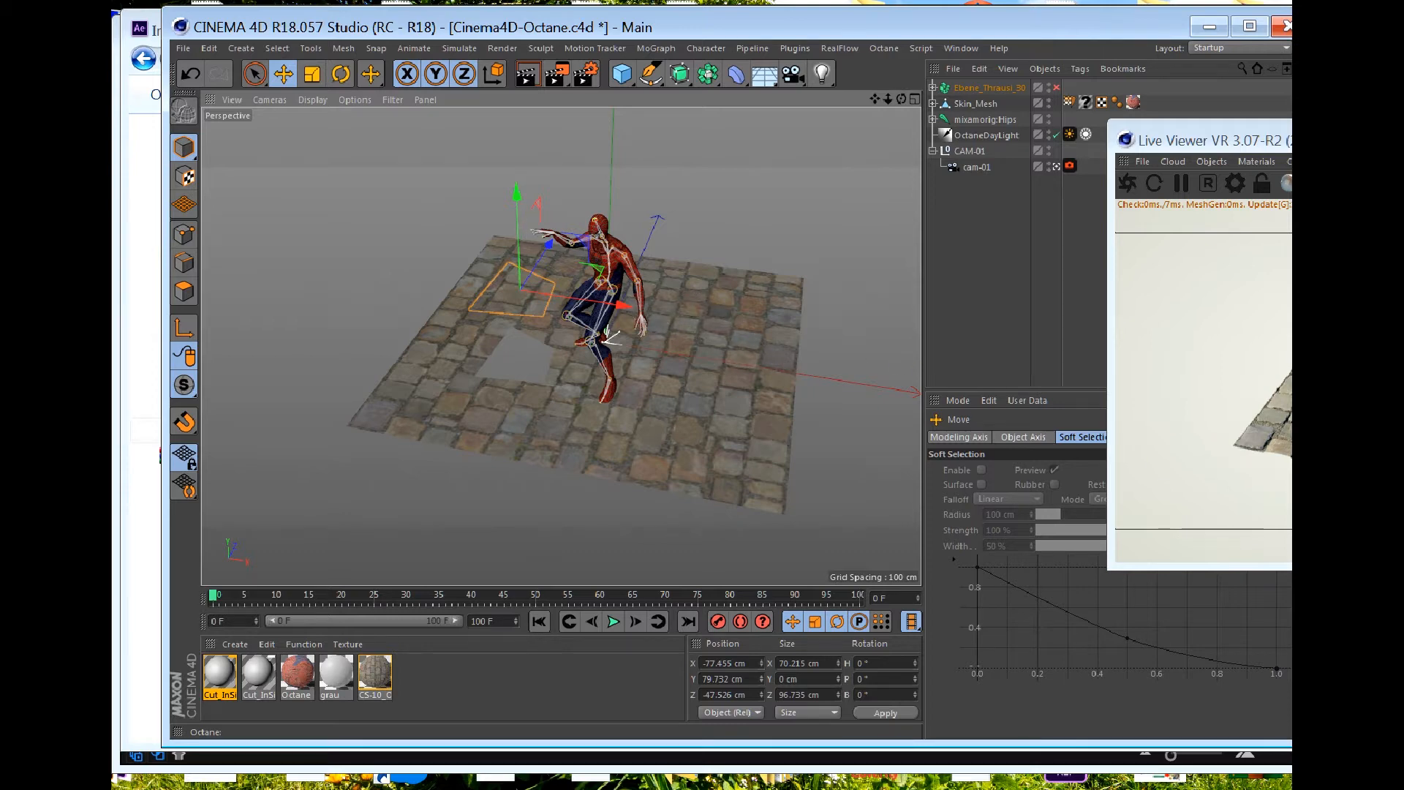
{"action": "left_click_drag", "start_coordinate": [1403, 132], "coordinate": [1274, 121]}
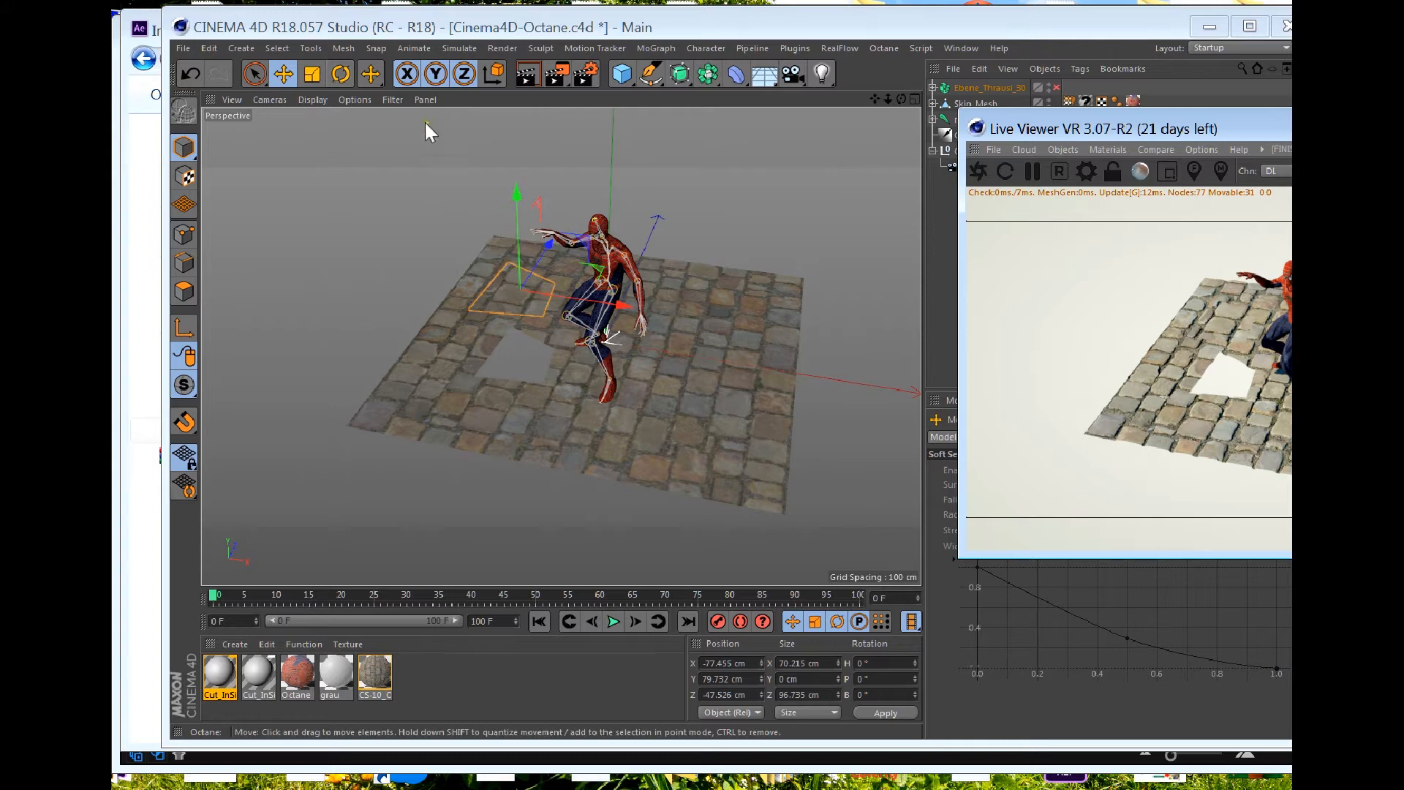
{"action": "left_click", "coordinate": [342, 74]}
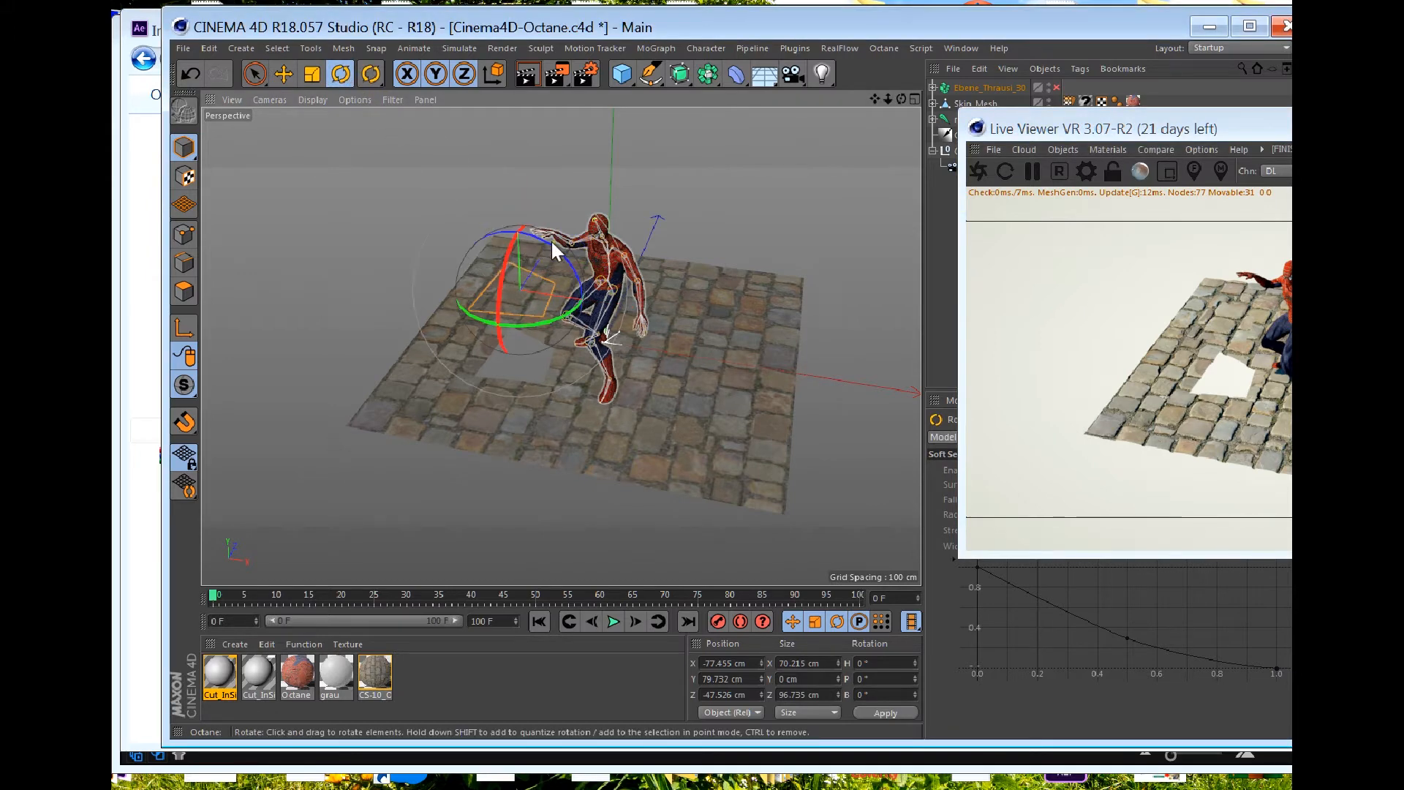
{"action": "left_click_drag", "start_coordinate": [574, 264], "coordinate": [568, 271]}
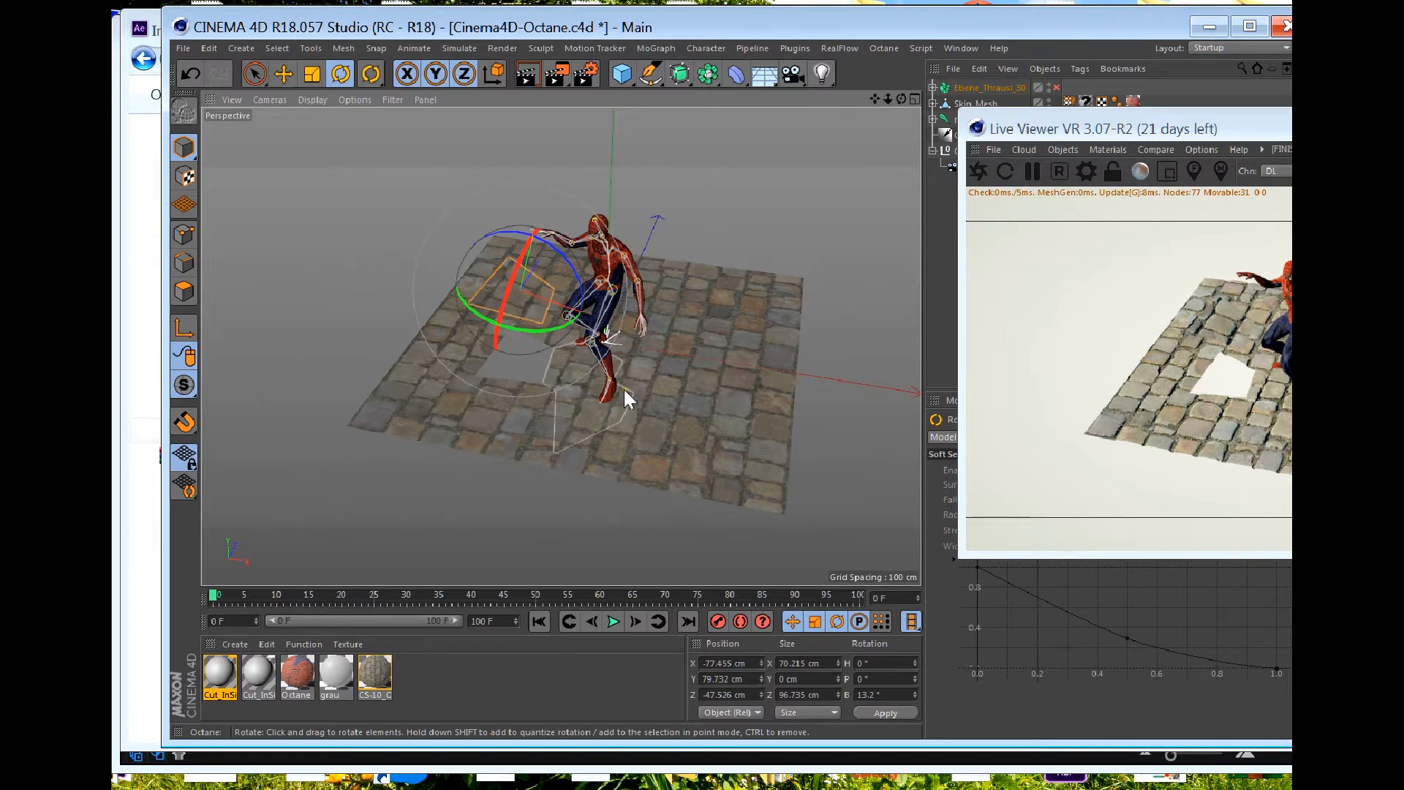
Step: Raise the floor piece in front of the character's foot to about 82 cm in Y
{"action": "left_click", "coordinate": [625, 451]}
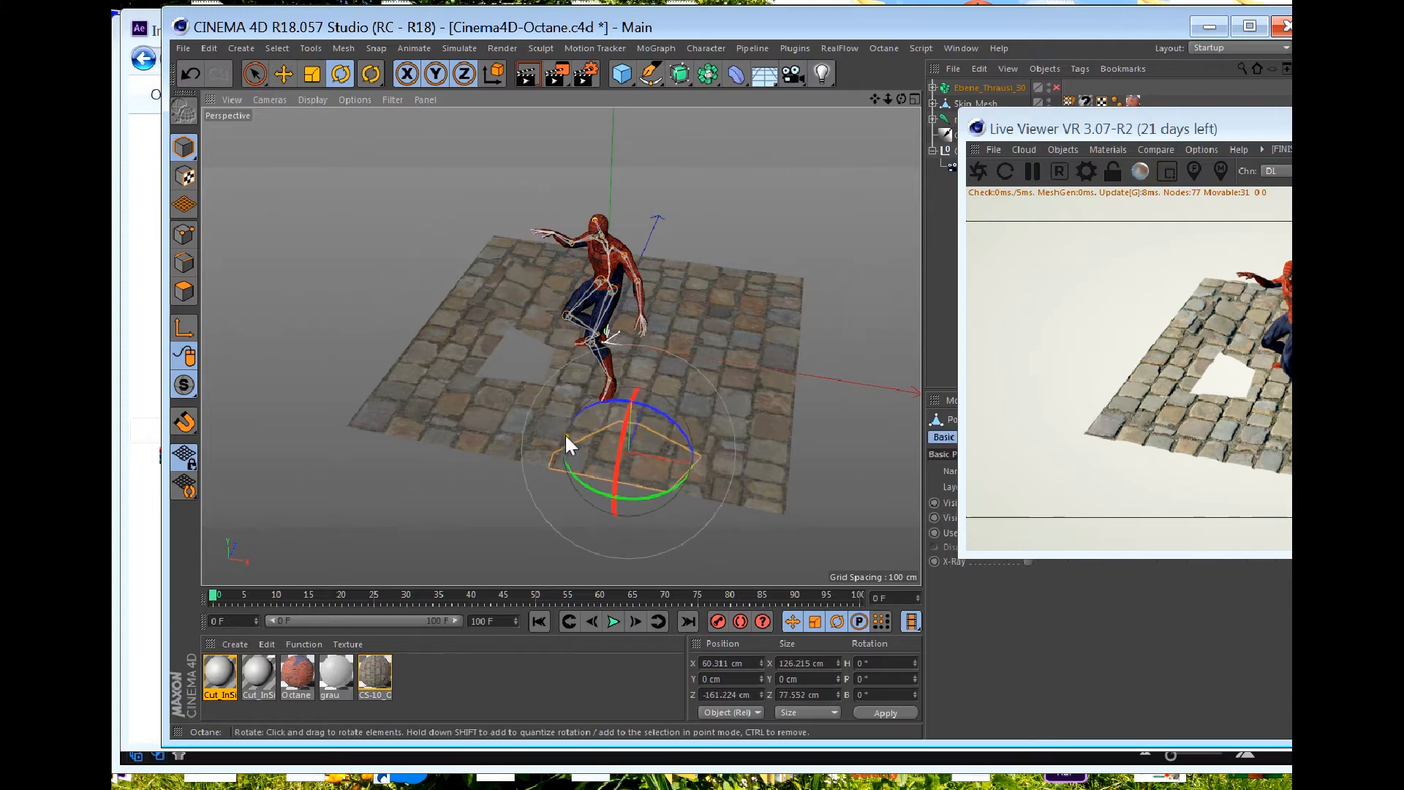
{"action": "left_click", "coordinate": [283, 73]}
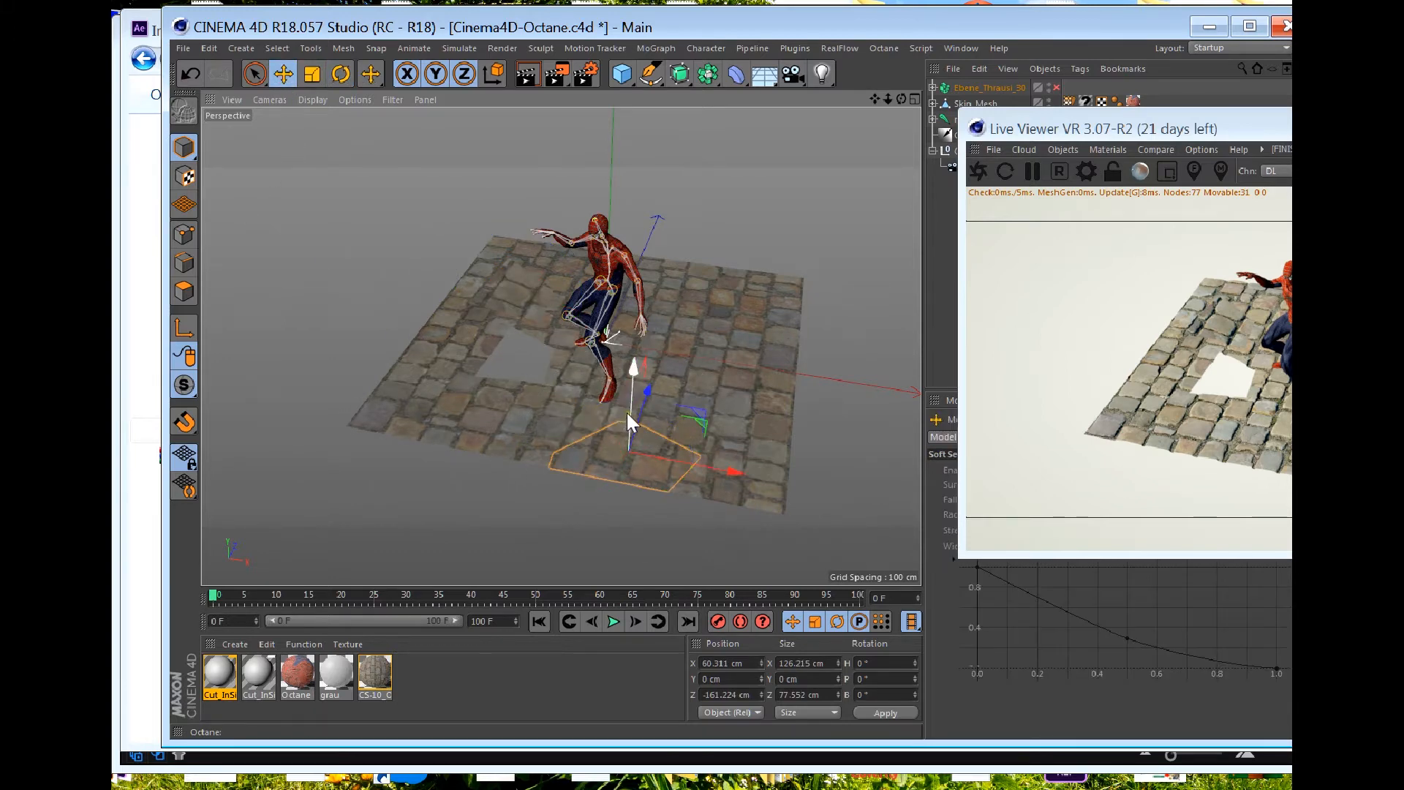
{"action": "left_click_drag", "start_coordinate": [630, 397], "coordinate": [632, 326]}
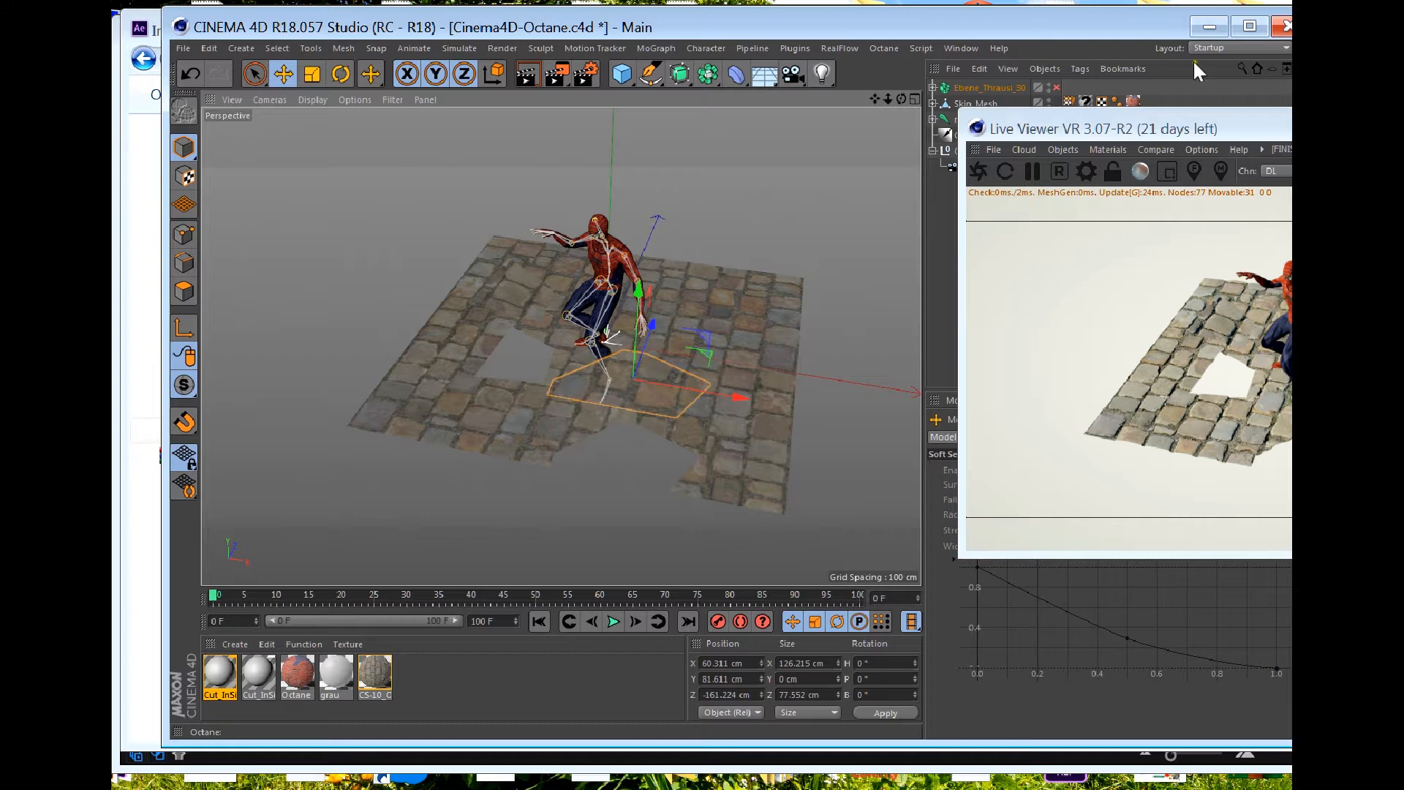
Step: Switch to After Effects and import spirderman yoyo0000.png from the spiderman test folder as a PNG sequence with its own composition
{"action": "left_click", "coordinate": [1219, 35]}
{"action": "scroll", "coordinate": [414, 419], "scroll_direction": "down", "scroll_amount": 6}
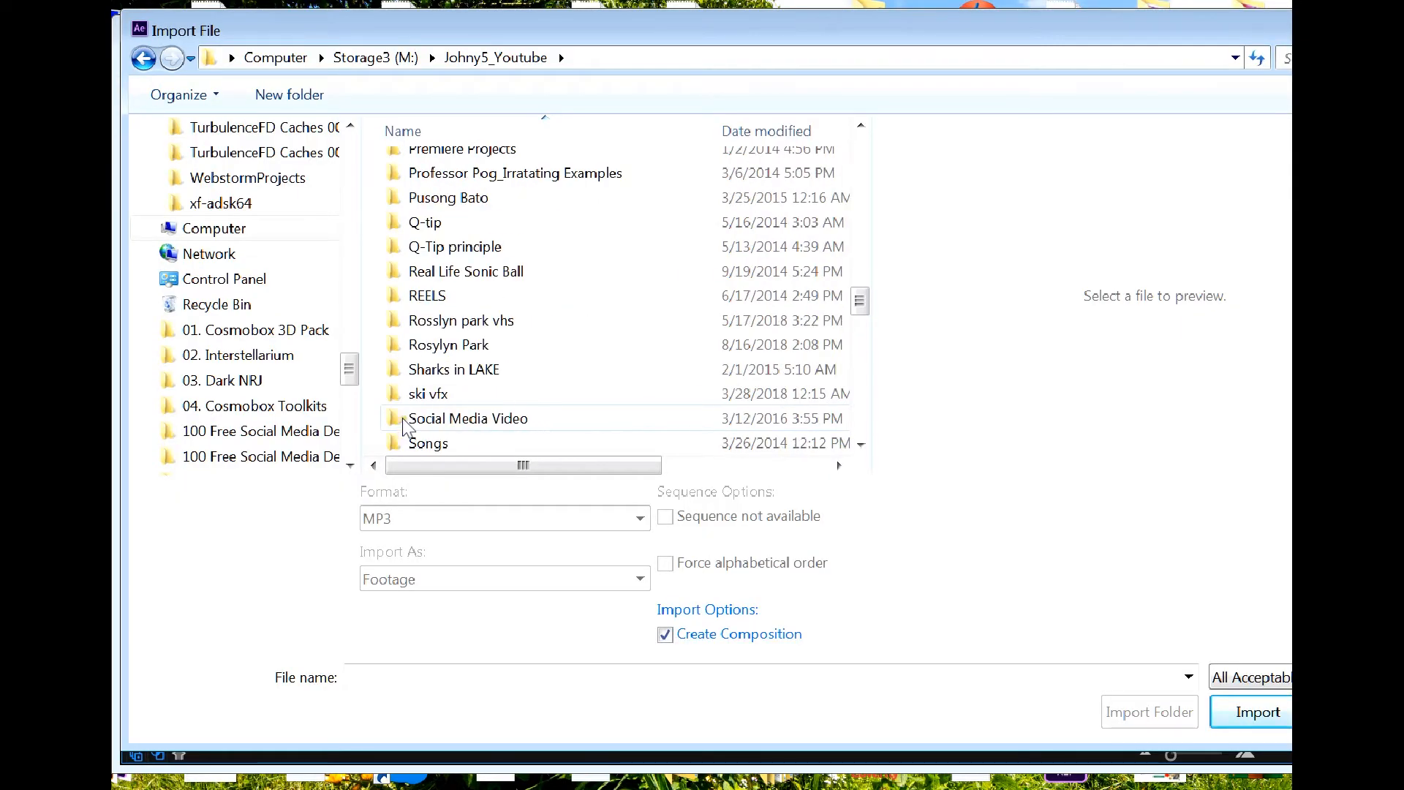
{"action": "scroll", "coordinate": [414, 419], "scroll_direction": "down", "scroll_amount": 1}
{"action": "double_click", "coordinate": [453, 370]}
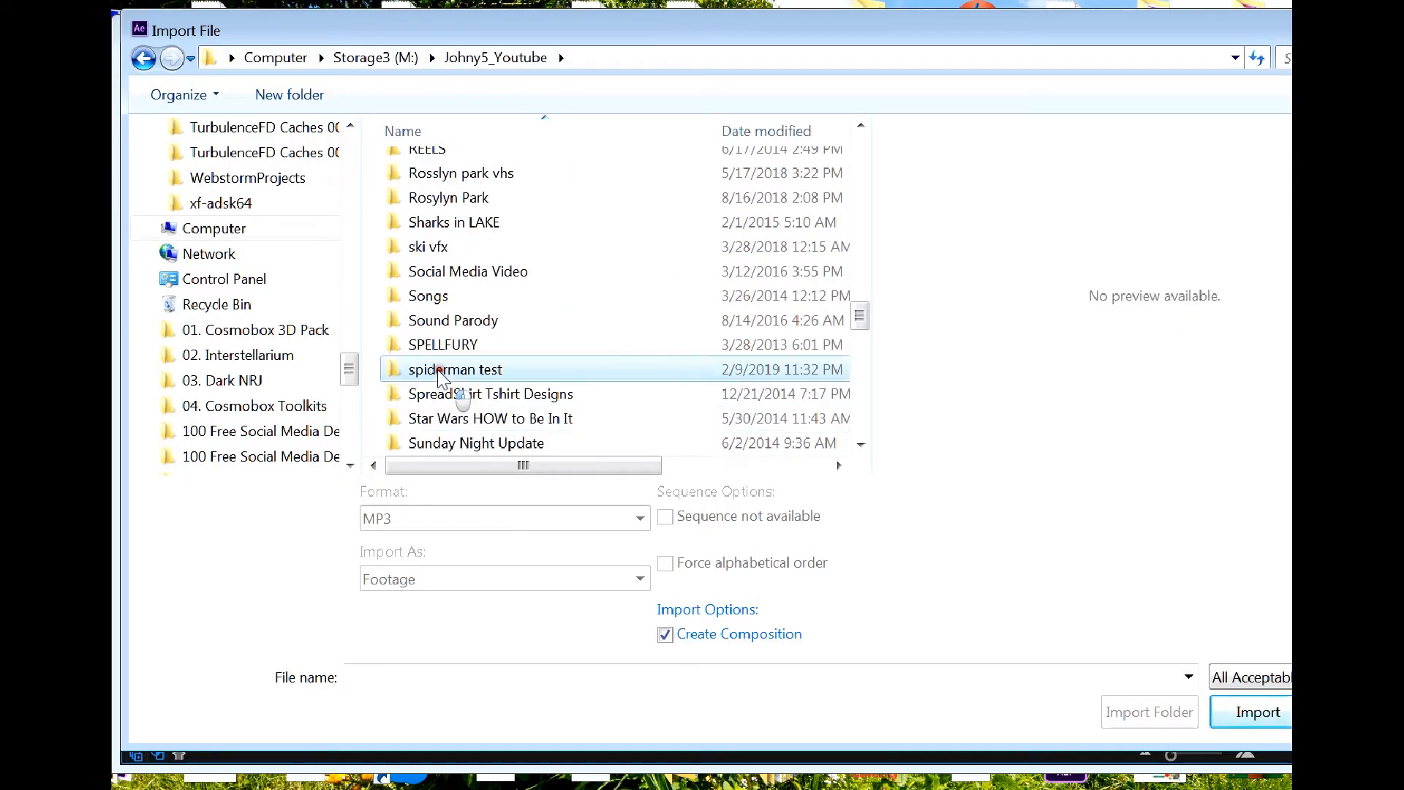
{"action": "left_click", "coordinate": [461, 195]}
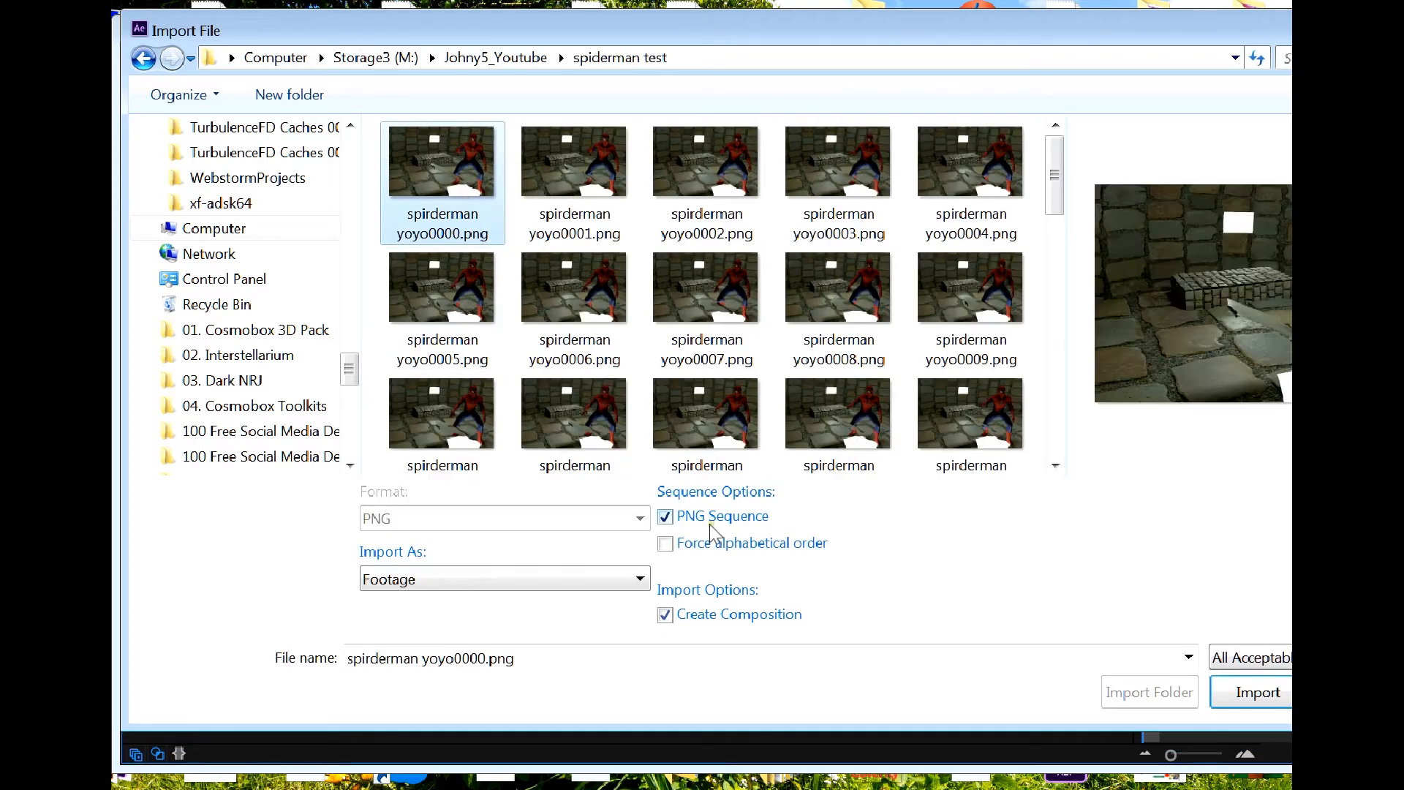
{"action": "left_click", "coordinate": [666, 517]}
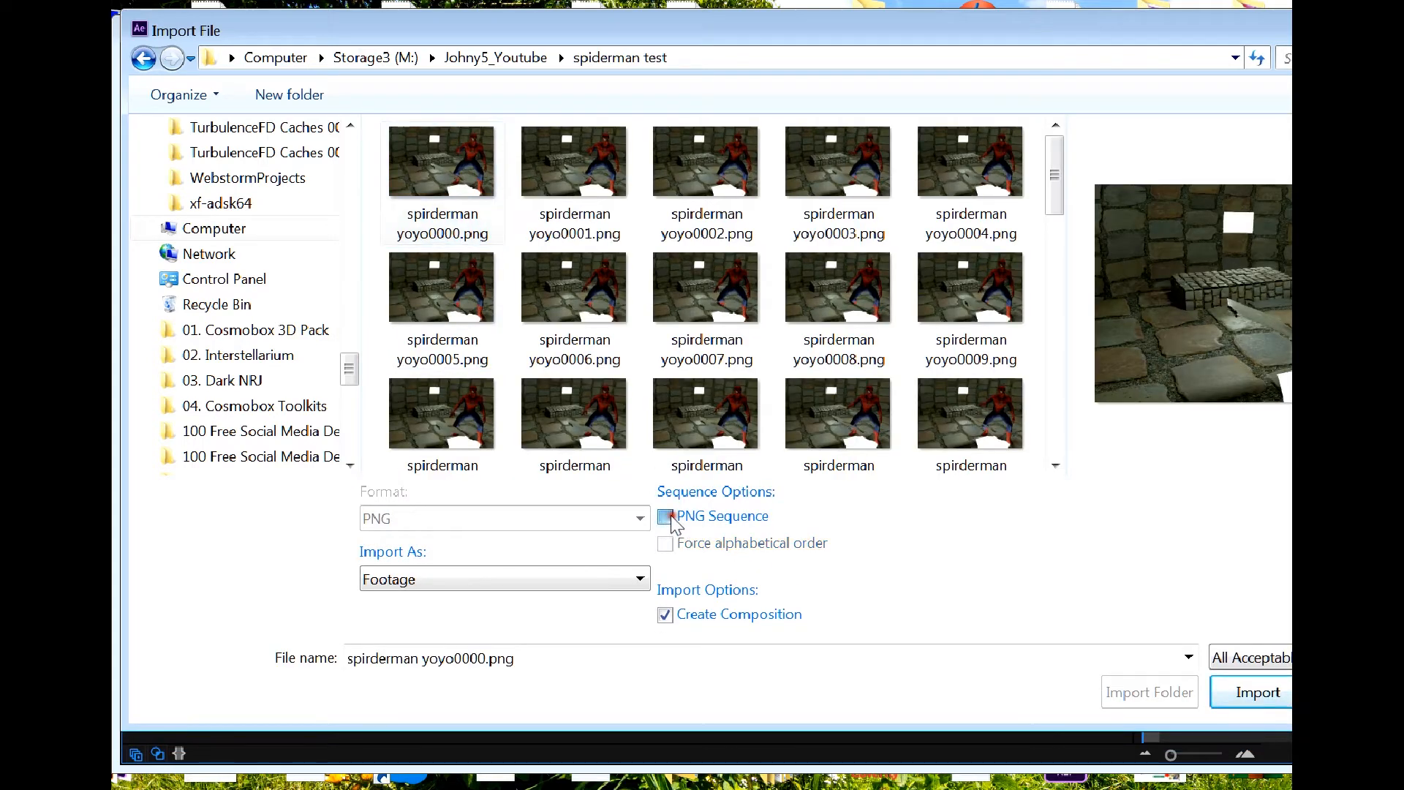
{"action": "left_click", "coordinate": [1260, 695]}
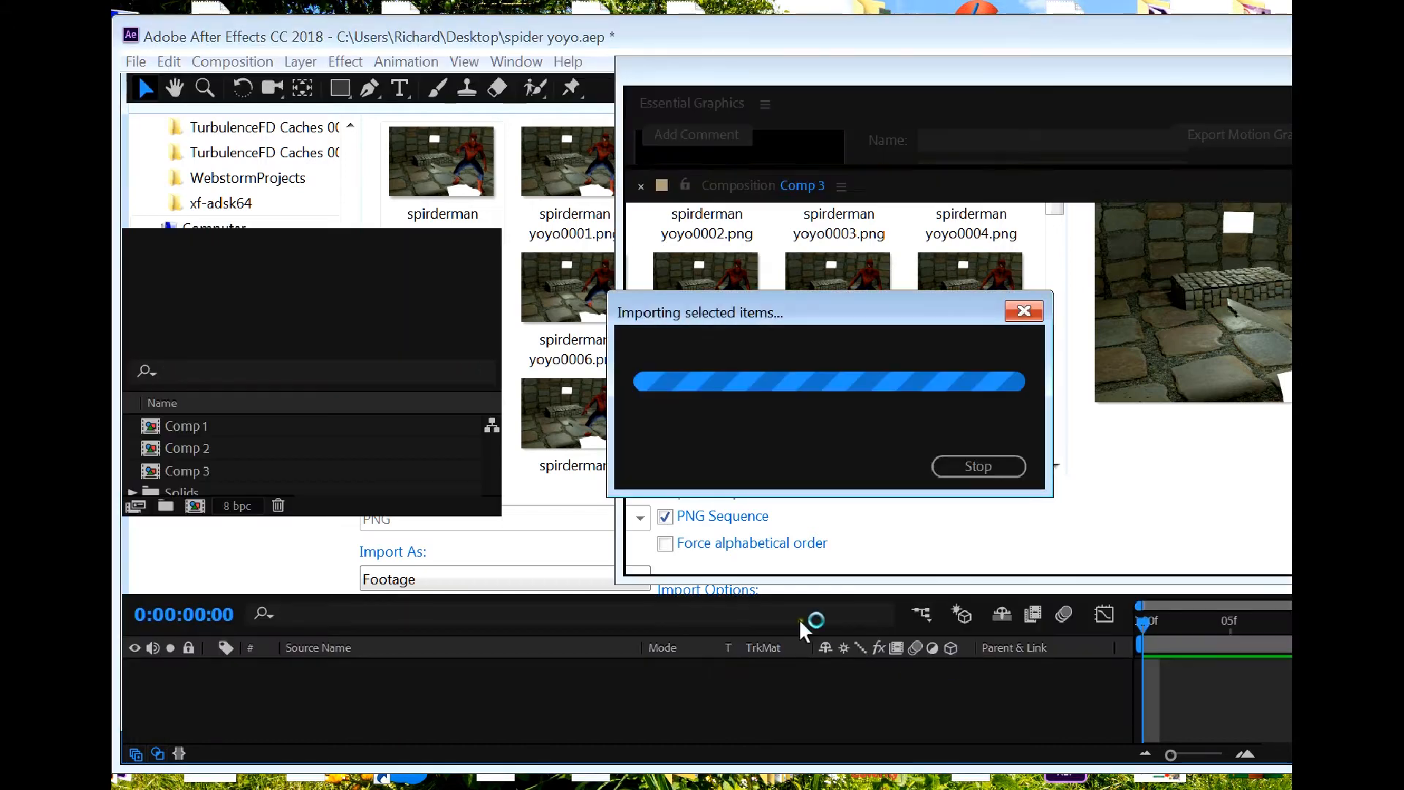
Step: Preview the spirderman yoyo 2 composition, leave the VR player window, and scrub to 0:00:01:06
{"action": "key", "text": "space"}
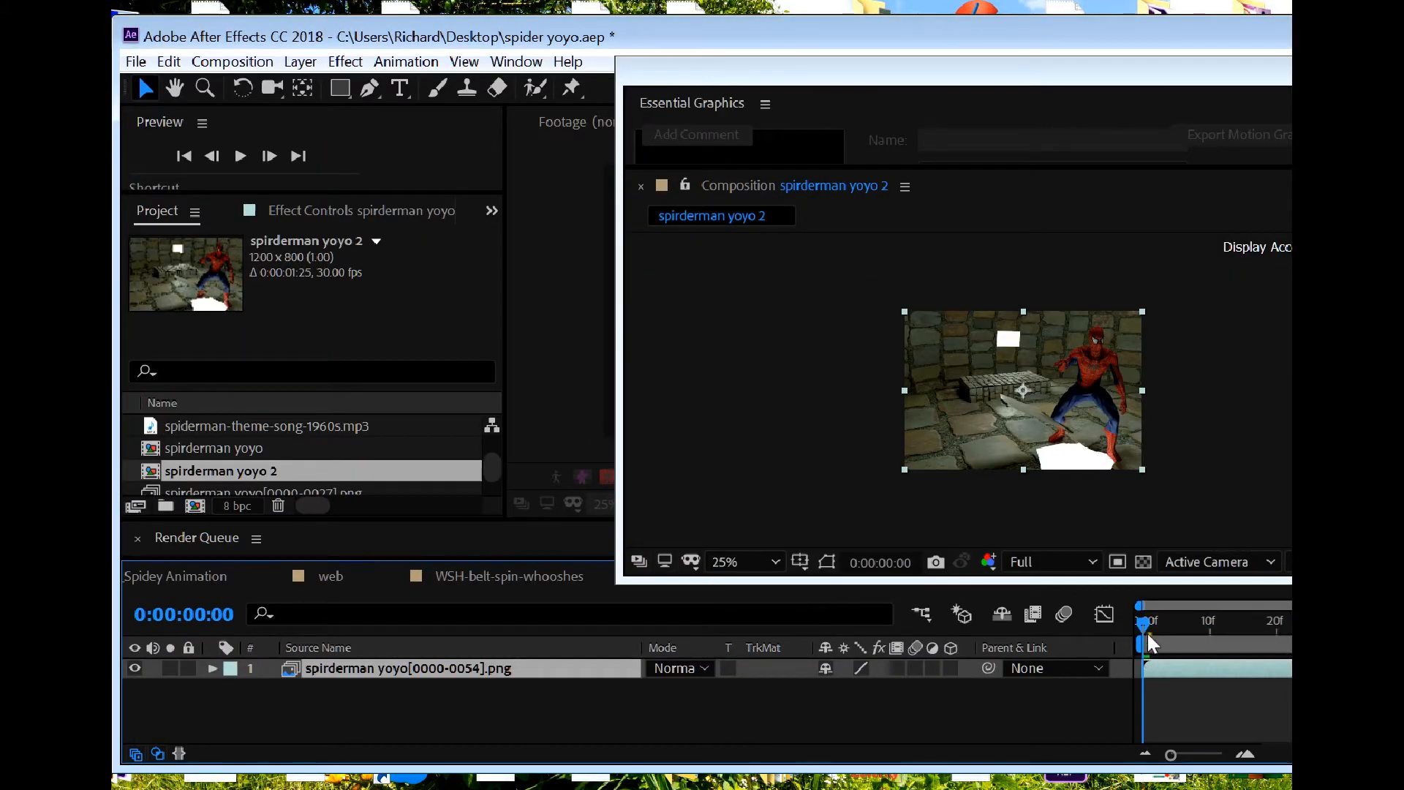
{"action": "key", "text": "space"}
{"action": "left_click", "coordinate": [240, 156]}
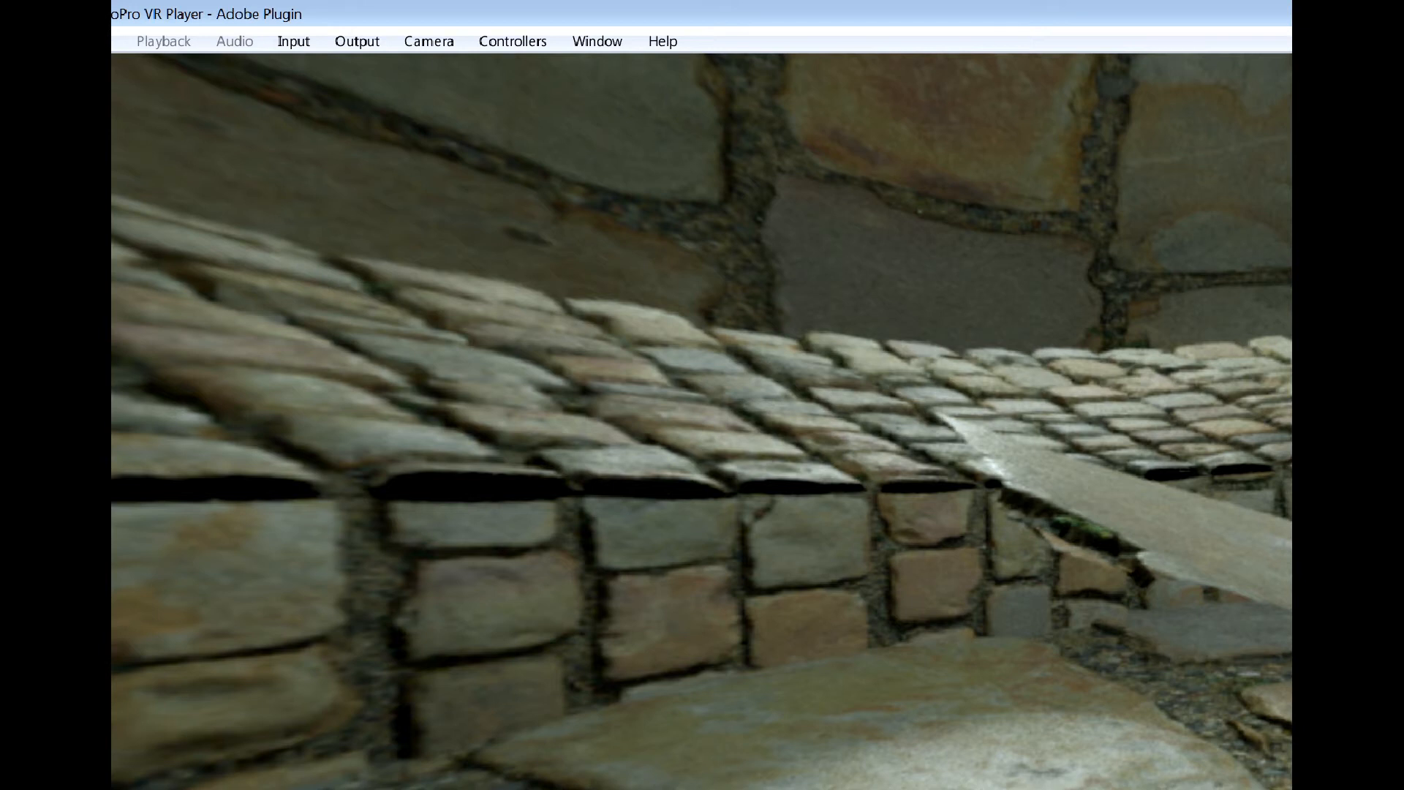
{"action": "key", "text": "alt+Tab"}
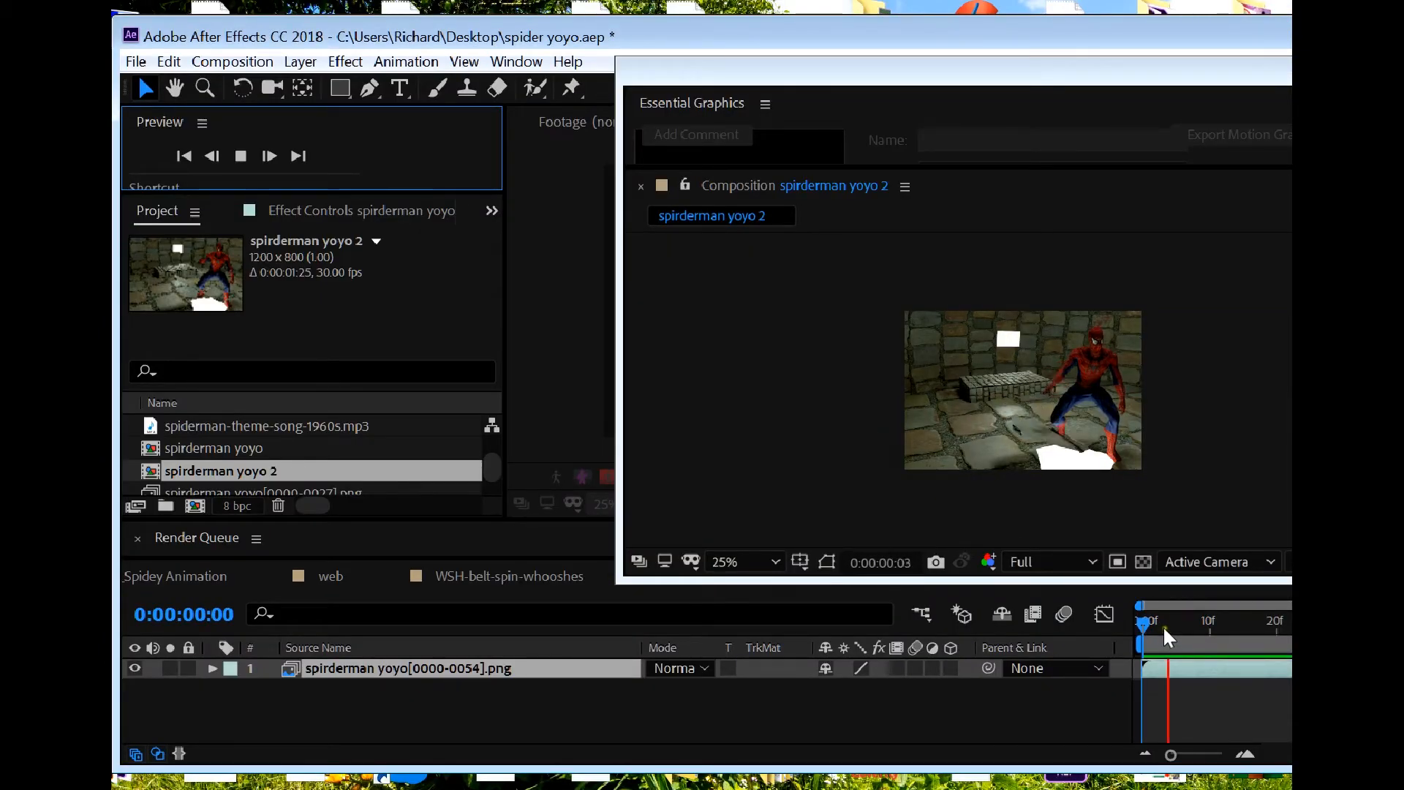
{"action": "left_click_drag", "start_coordinate": [1190, 622], "coordinate": [1380, 621]}
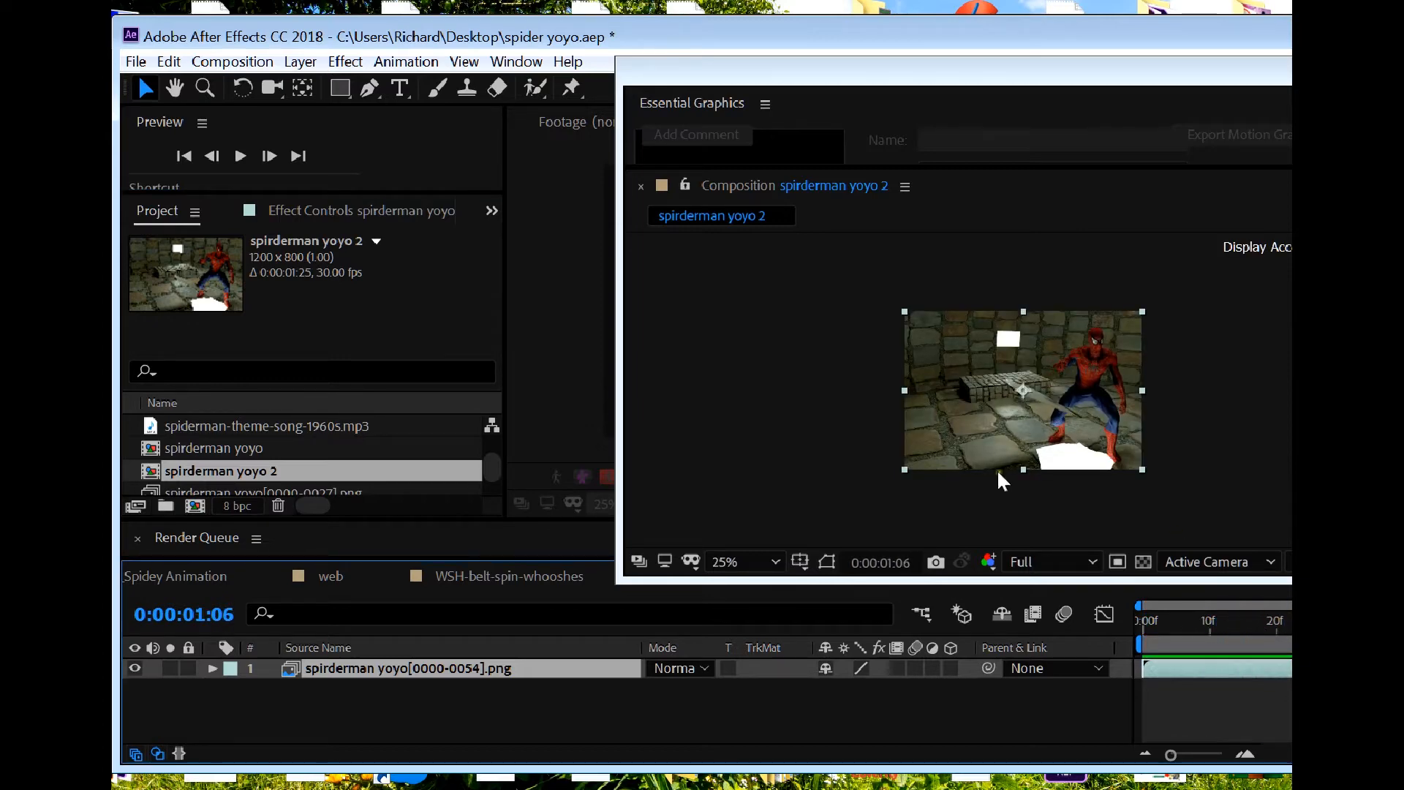
Step: Disable the GoPro VR Player as a video device in the Video Preview preferences
{"action": "left_click", "coordinate": [169, 62]}
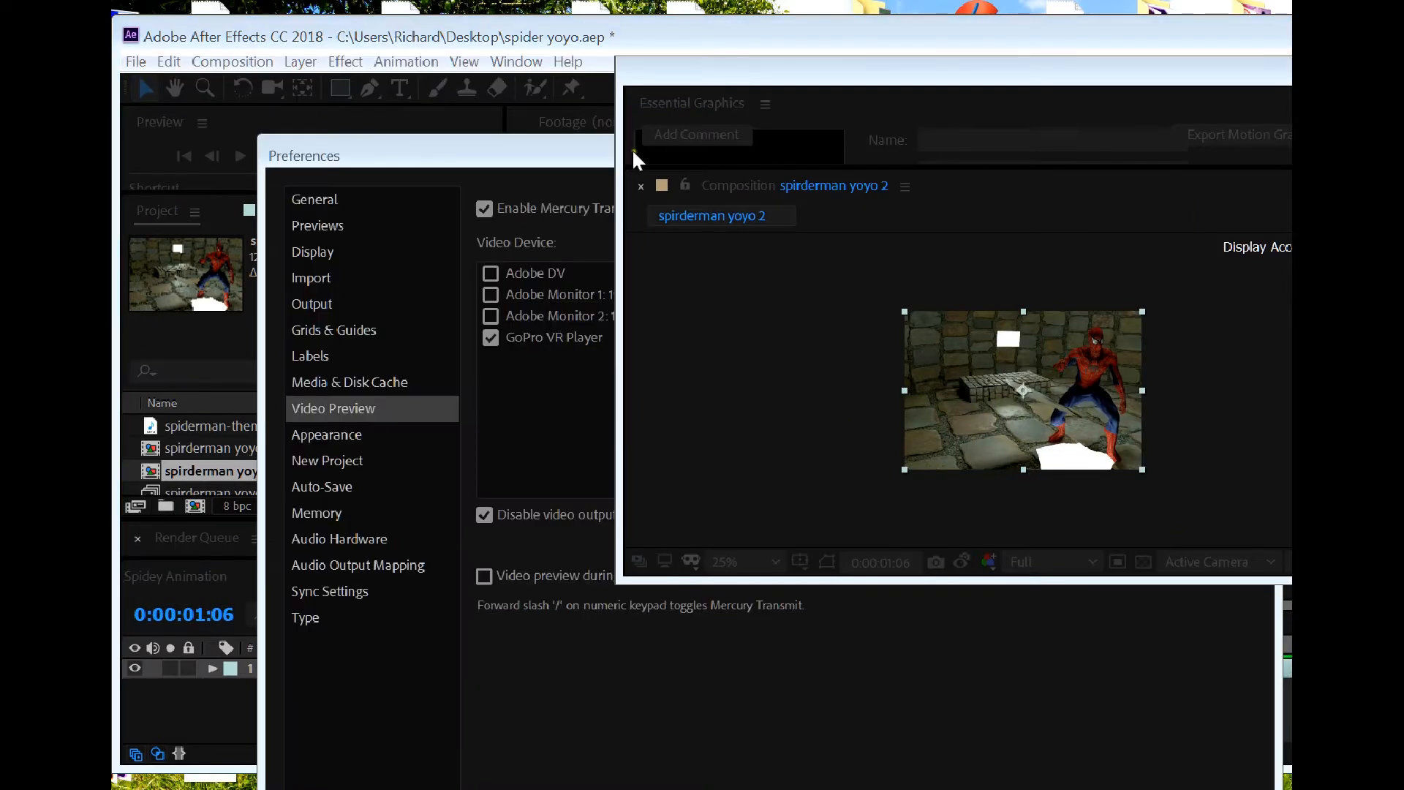
{"action": "mouse_move", "coordinate": [524, 150]}
{"action": "left_mouse_down"}
{"action": "mouse_move", "coordinate": [550, 153]}
{"action": "mouse_move", "coordinate": [572, 98]}
{"action": "left_mouse_up"}
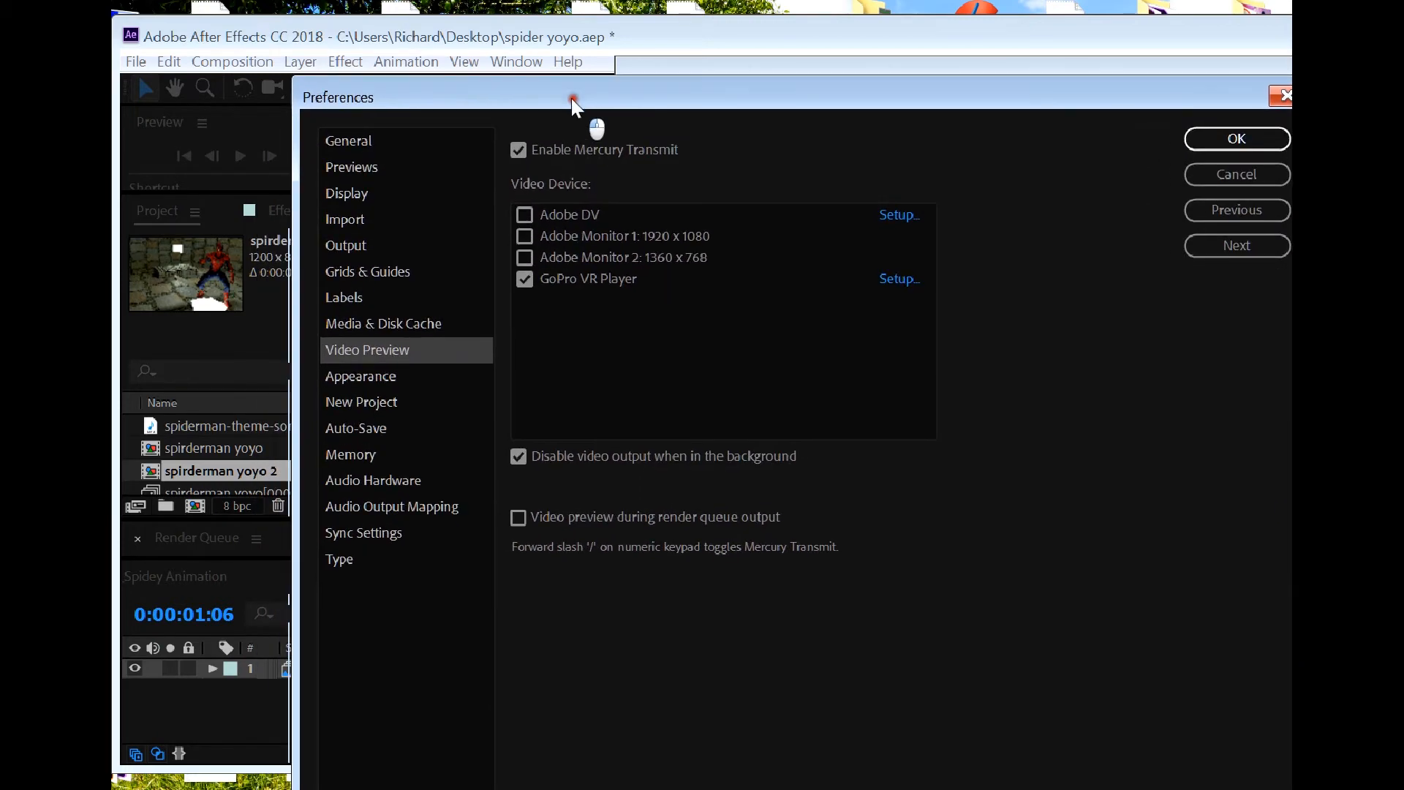
{"action": "left_click", "coordinate": [523, 278]}
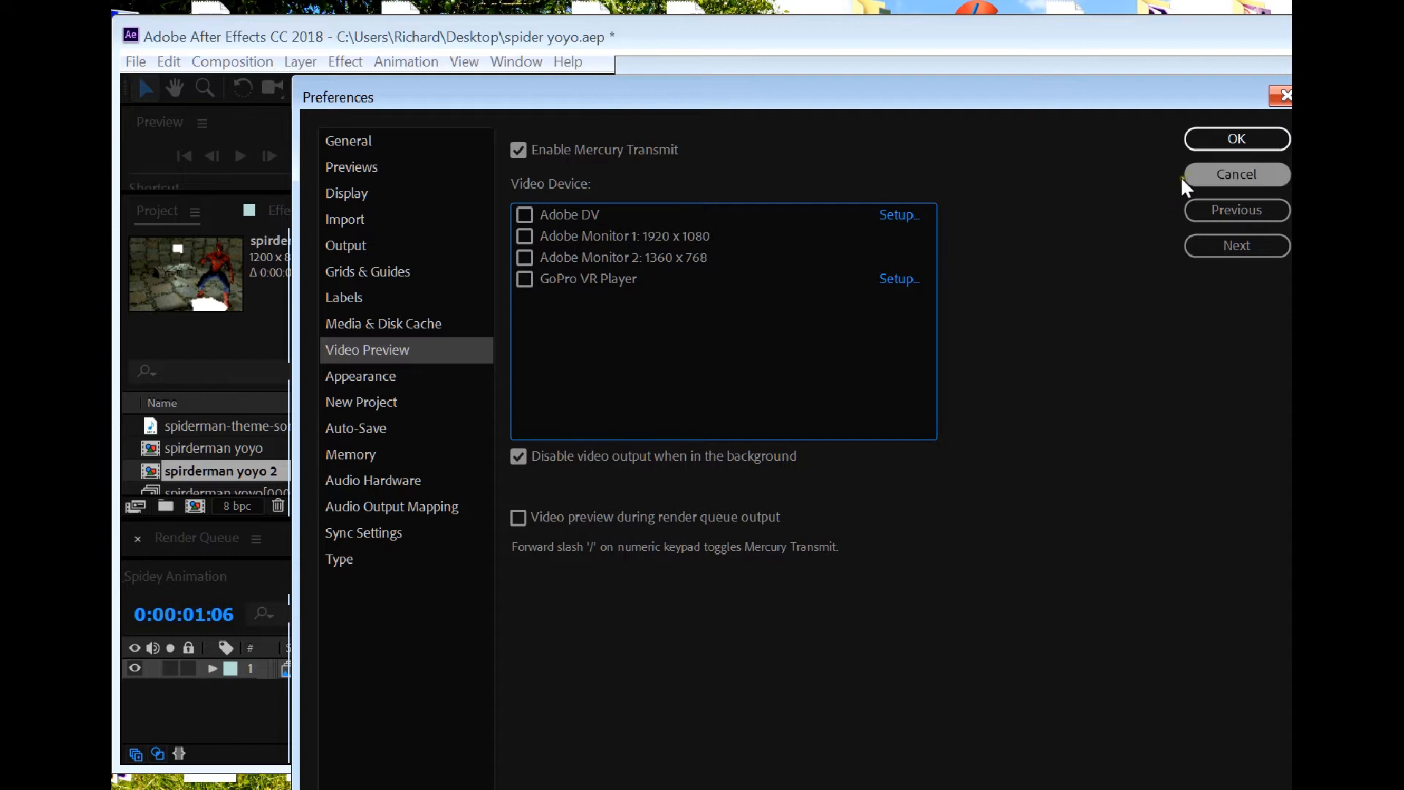
{"action": "left_click", "coordinate": [1234, 141]}
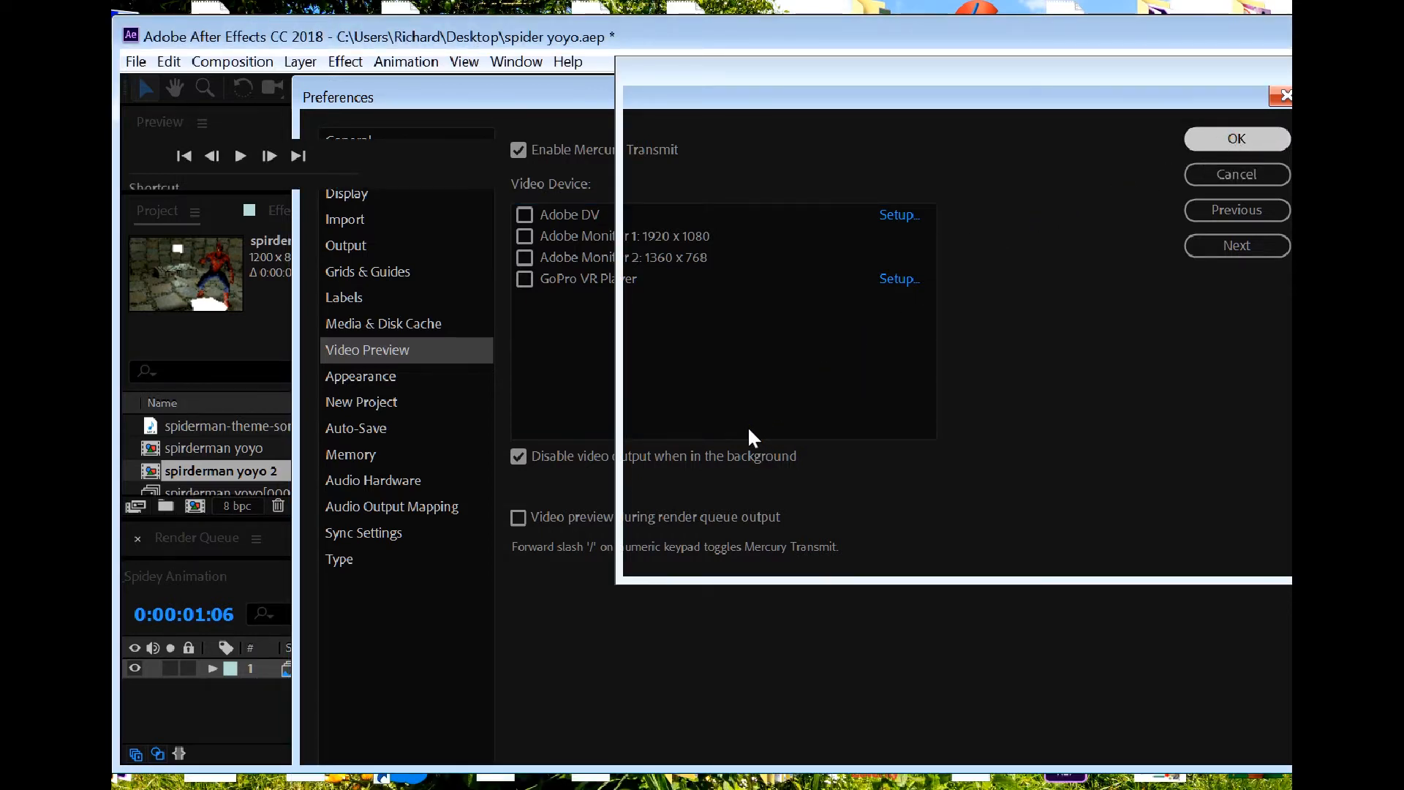
Step: Return the playhead to the start and add a white 1200 x 800 solid named e3d to the spirderman yoyo 2 composition
{"action": "left_click_drag", "start_coordinate": [1206, 623], "coordinate": [1117, 626]}
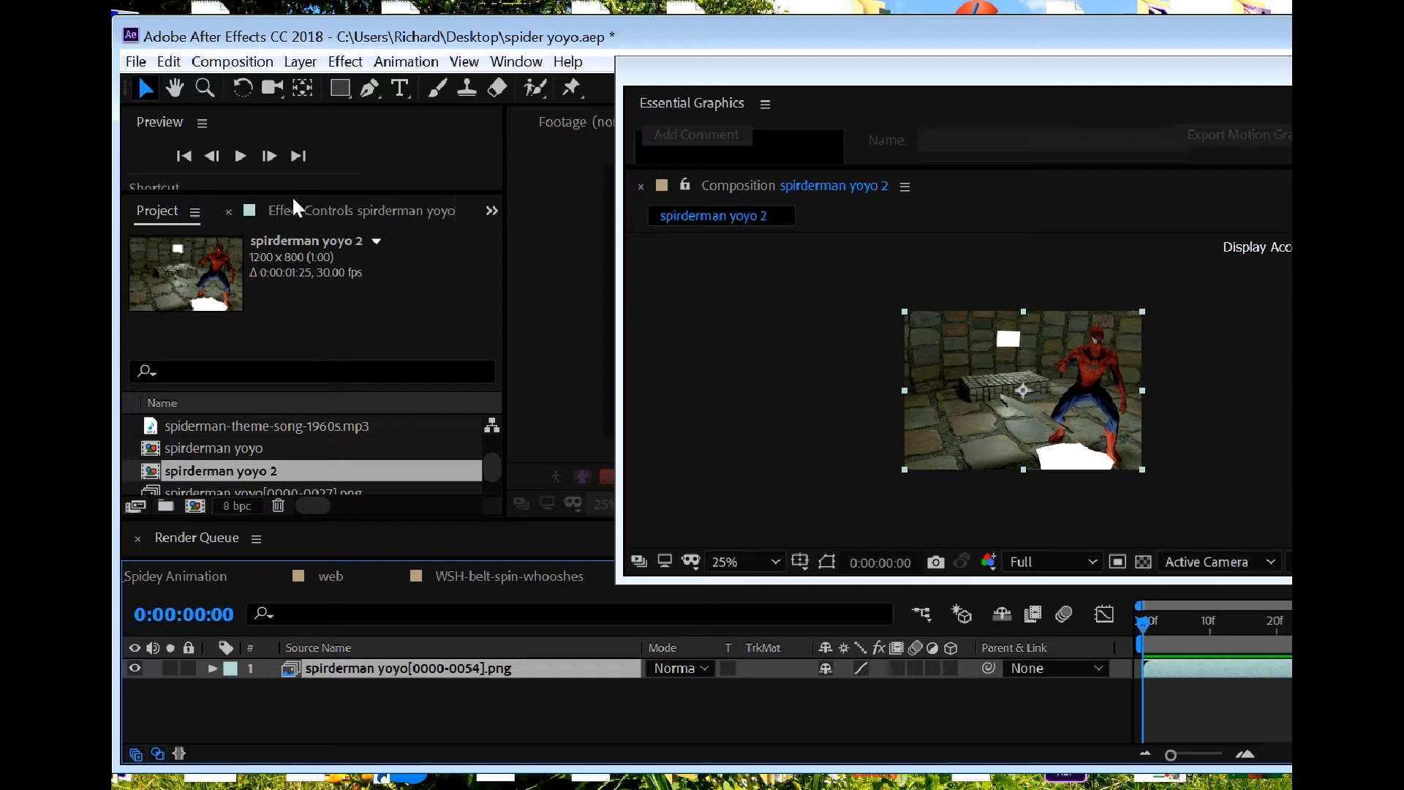
{"action": "left_click", "coordinate": [310, 64]}
{"action": "mouse_move", "coordinate": [585, 85]}
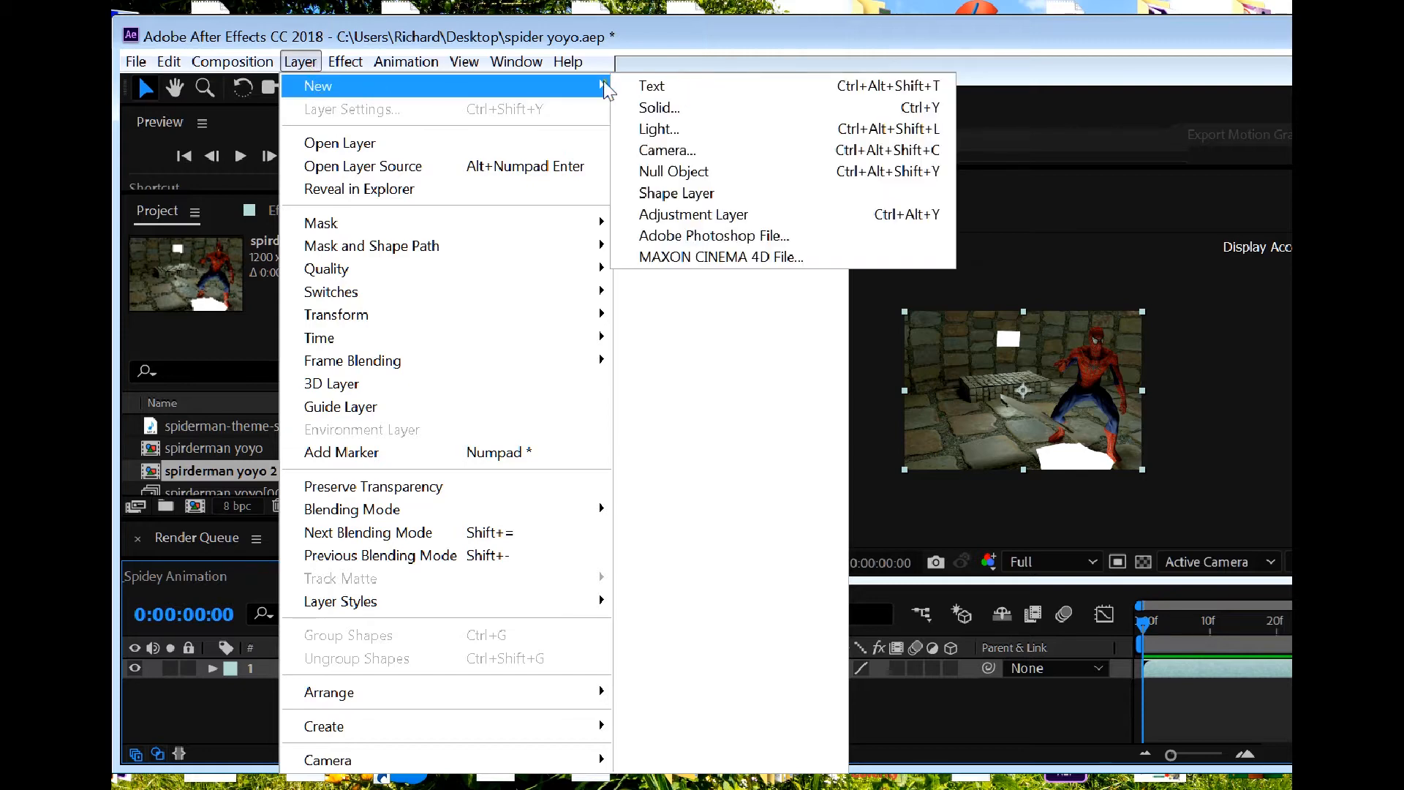
{"action": "left_click", "coordinate": [655, 108]}
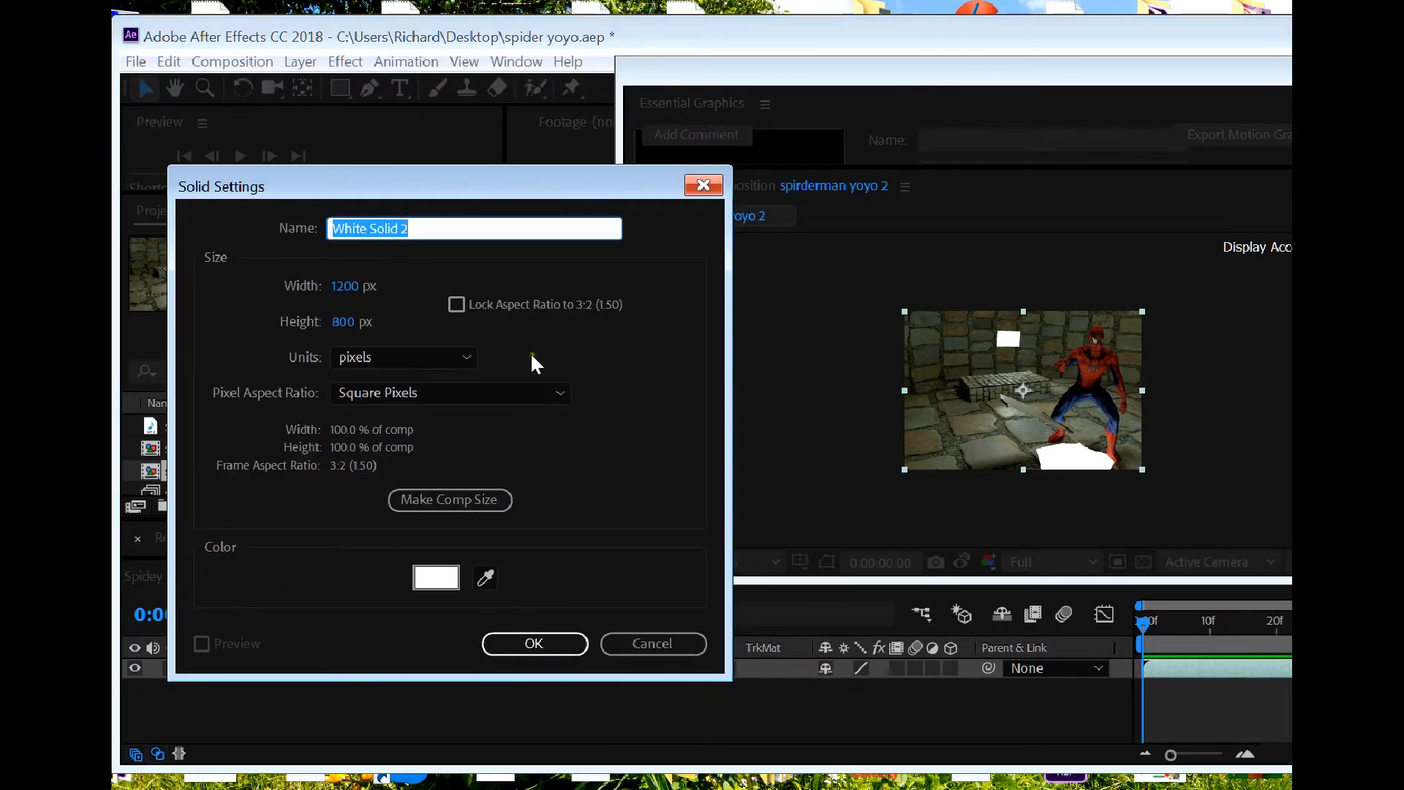
{"action": "type", "text": "e3d"}
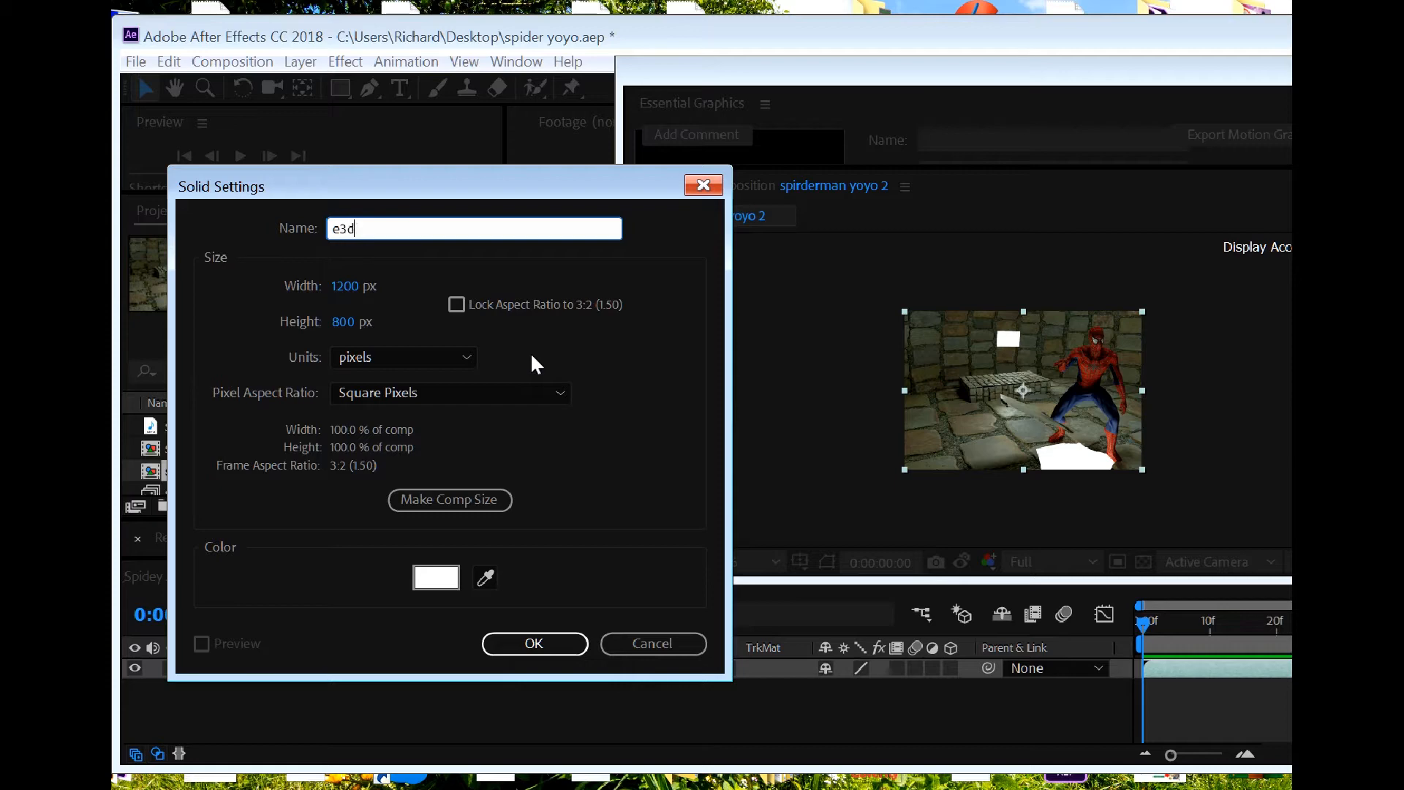
{"action": "left_click", "coordinate": [537, 645]}
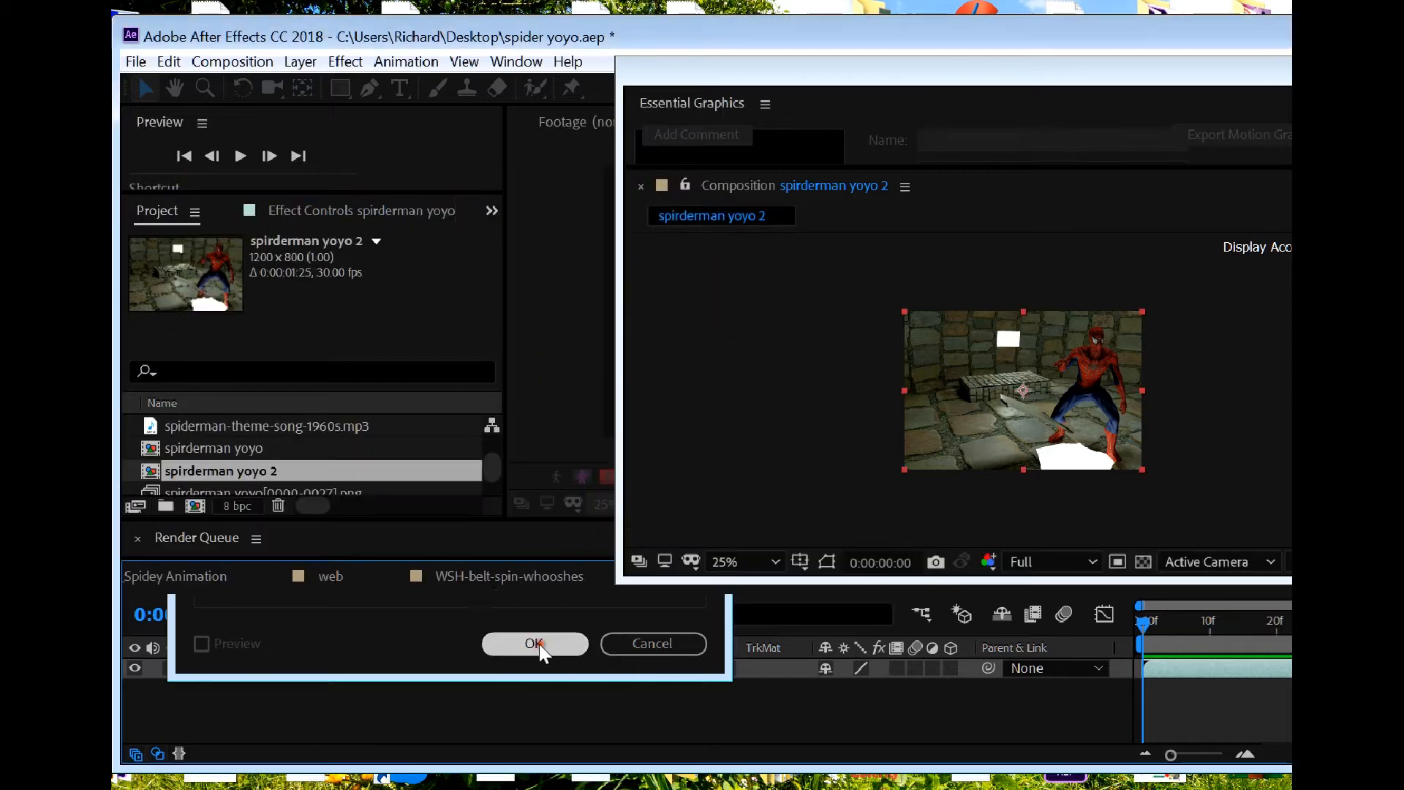
Step: Apply the Video Copilot Element effect to the e3d solid and open its Scene Setup in a widened window
{"action": "left_click", "coordinate": [345, 61]}
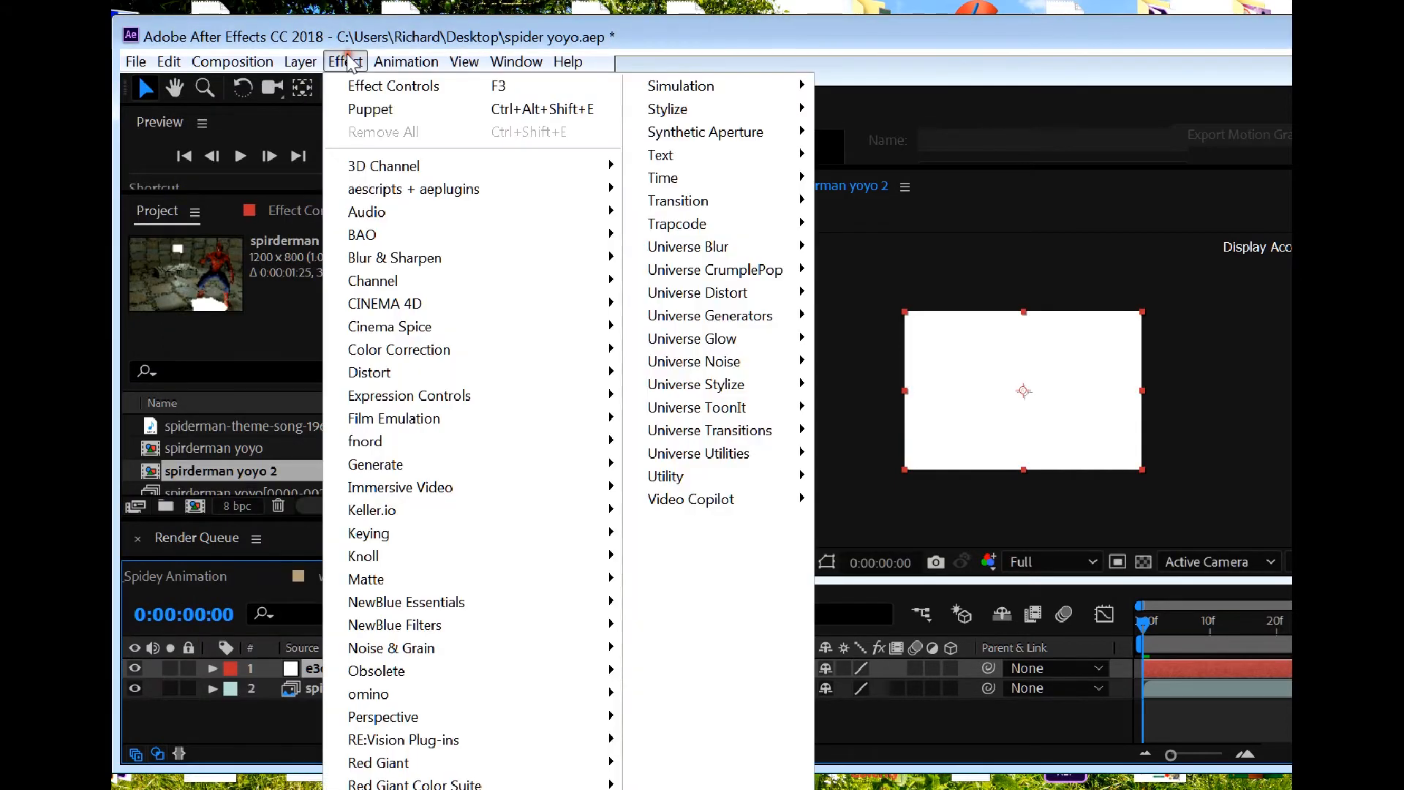
{"action": "mouse_move", "coordinate": [392, 68]}
{"action": "mouse_move", "coordinate": [345, 61]}
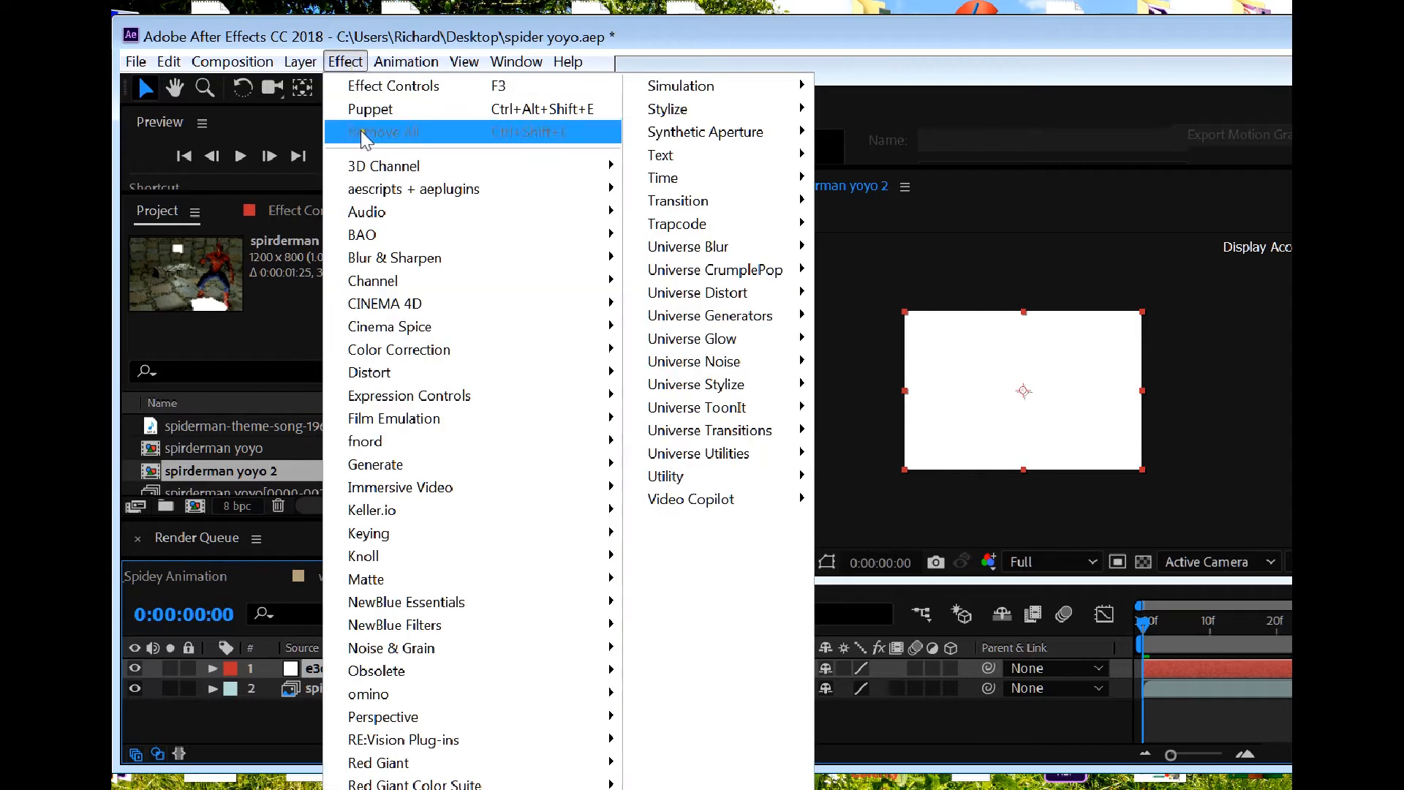
{"action": "mouse_move", "coordinate": [727, 500]}
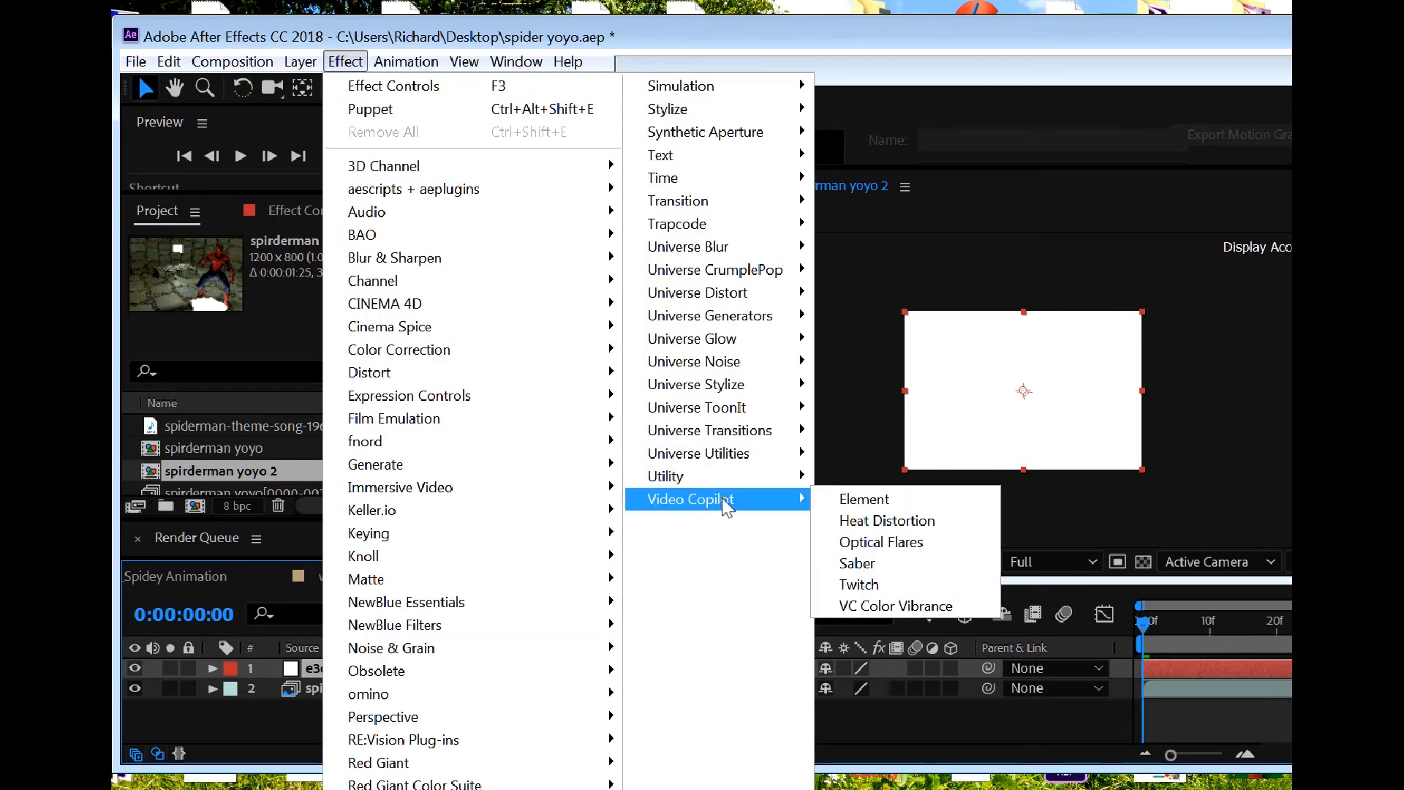
{"action": "left_click", "coordinate": [864, 501]}
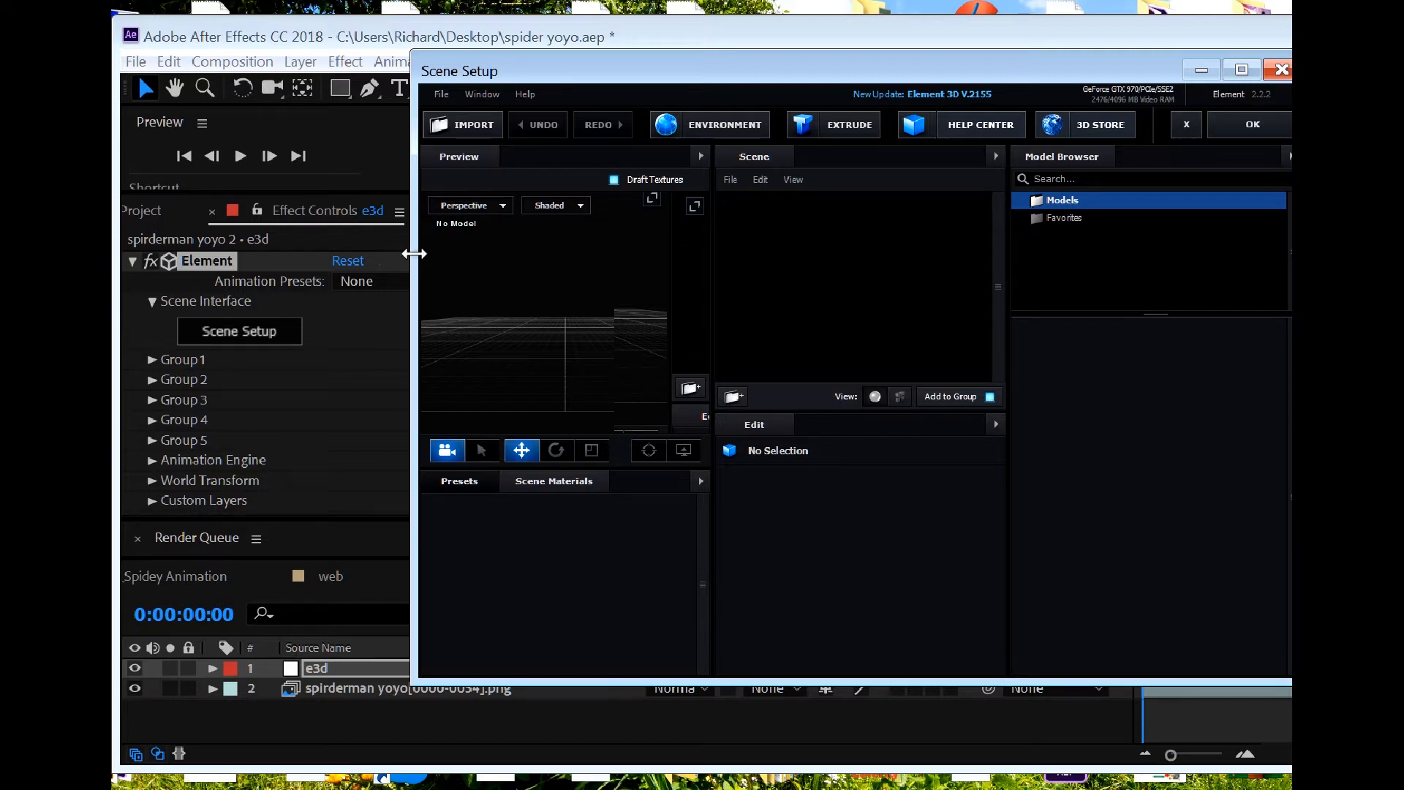
{"action": "left_click_drag", "start_coordinate": [257, 255], "coordinate": [229, 256]}
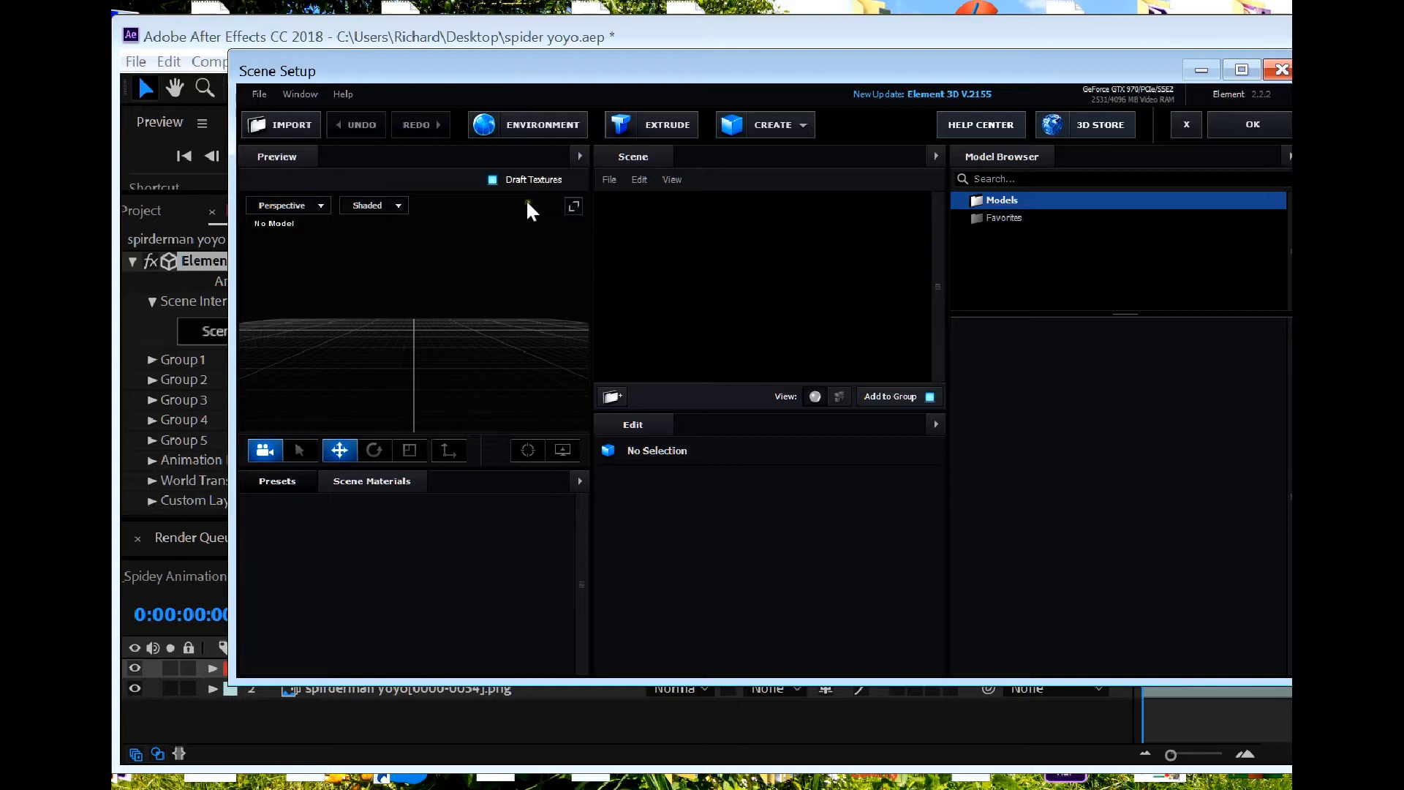
Step: Create a cylinder model and slim it down to a height of 0.62 and a radius of 0.02
{"action": "left_click", "coordinate": [780, 142]}
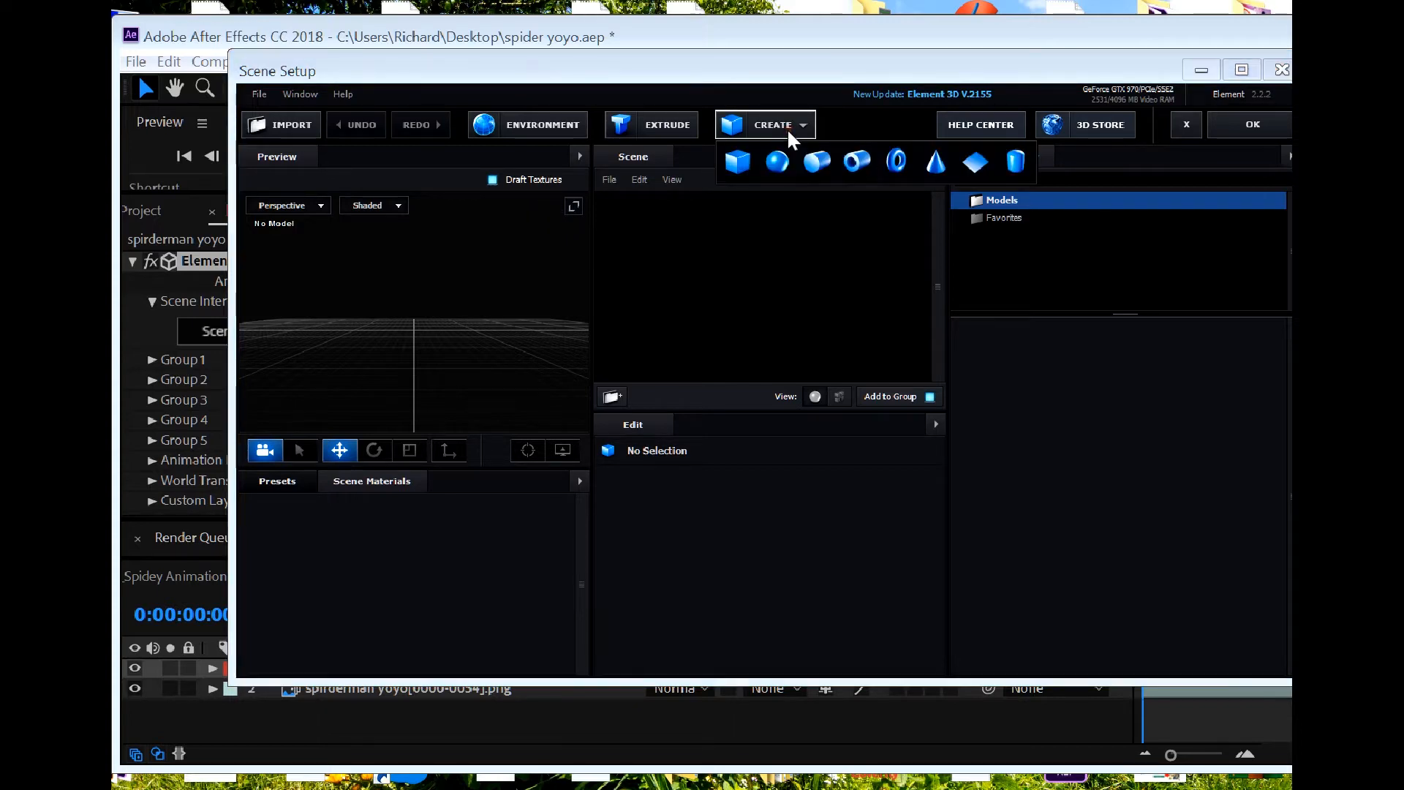
{"action": "left_click", "coordinate": [817, 160]}
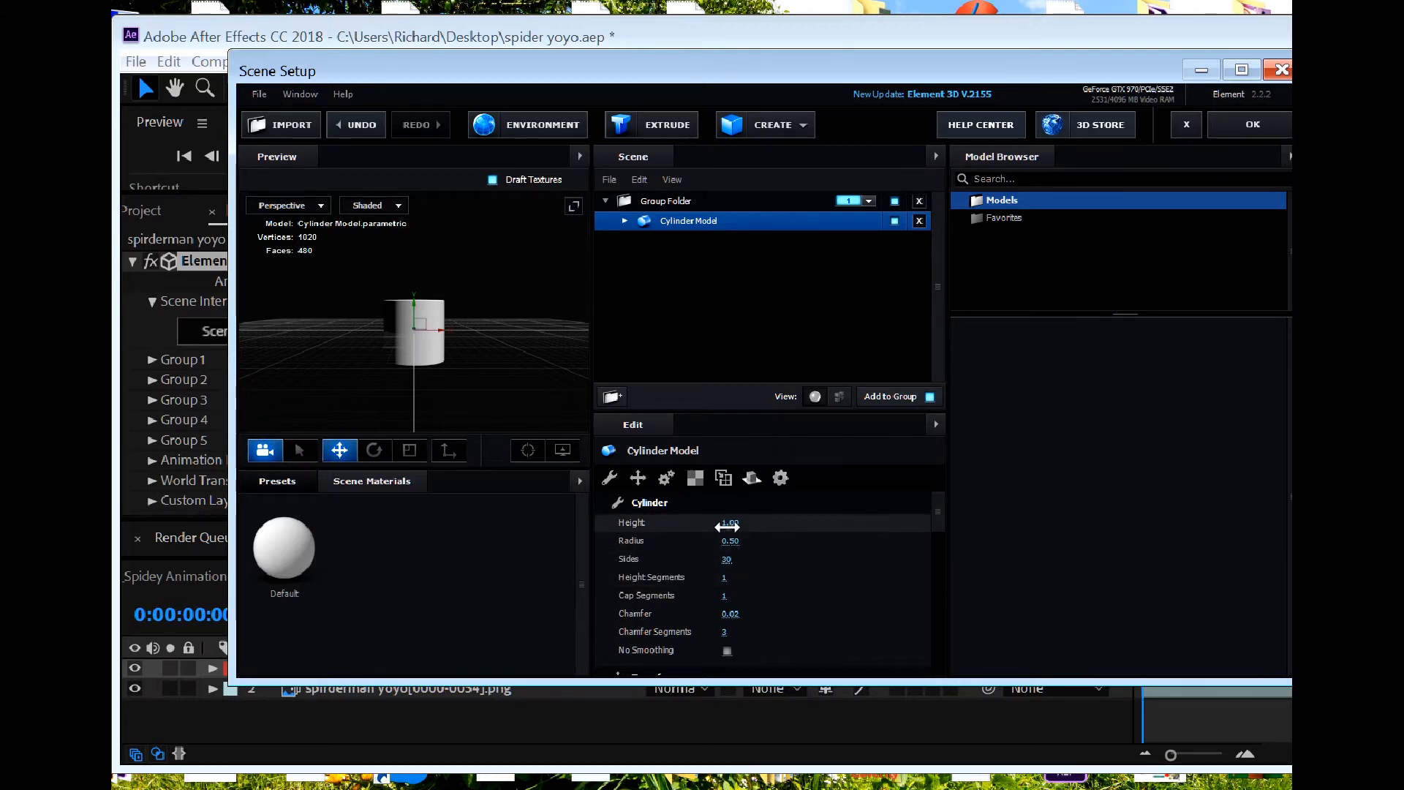
{"action": "left_click_drag", "start_coordinate": [727, 527], "coordinate": [698, 542]}
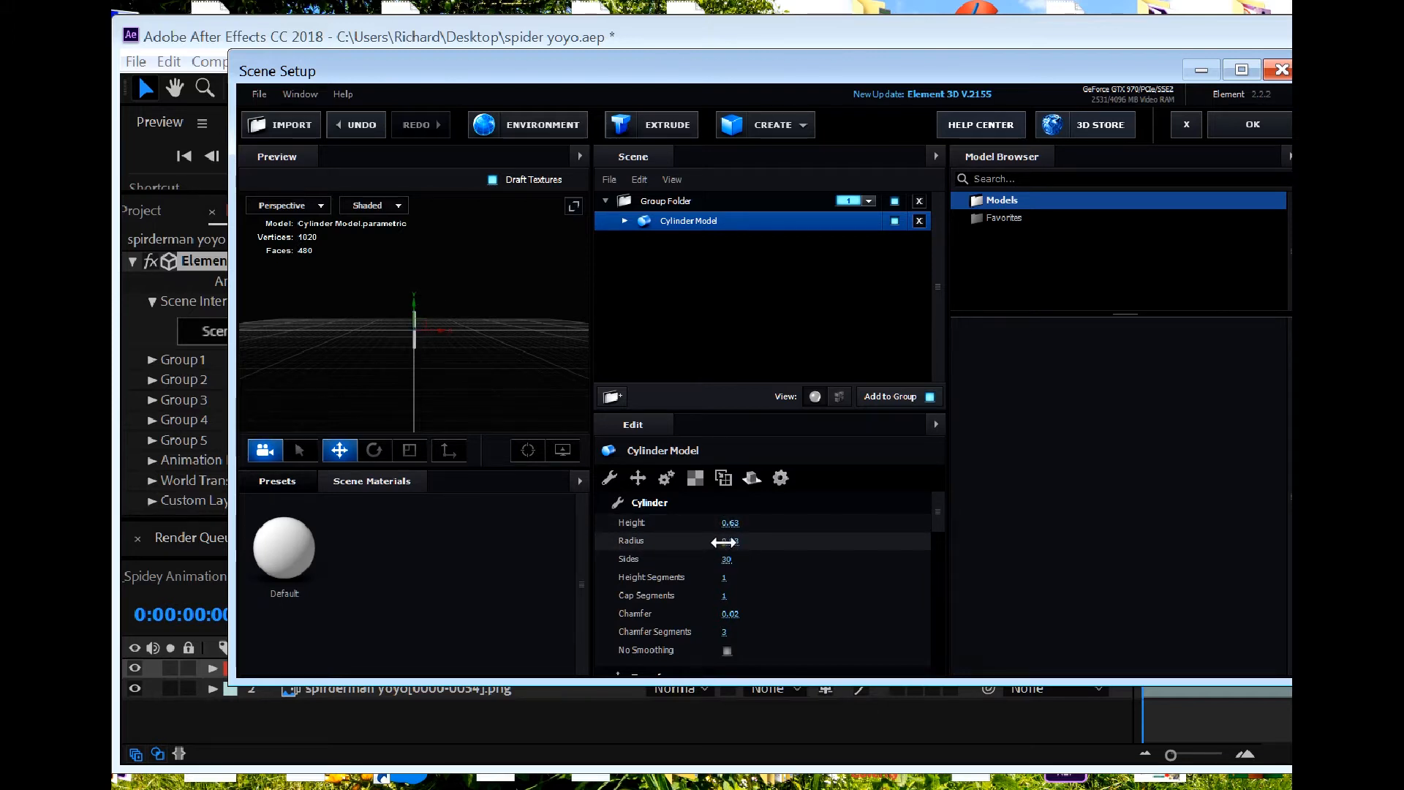
{"action": "left_click", "coordinate": [723, 542]}
{"action": "left_click", "coordinate": [738, 542]}
{"action": "left_click_drag", "start_coordinate": [743, 543], "coordinate": [727, 543]}
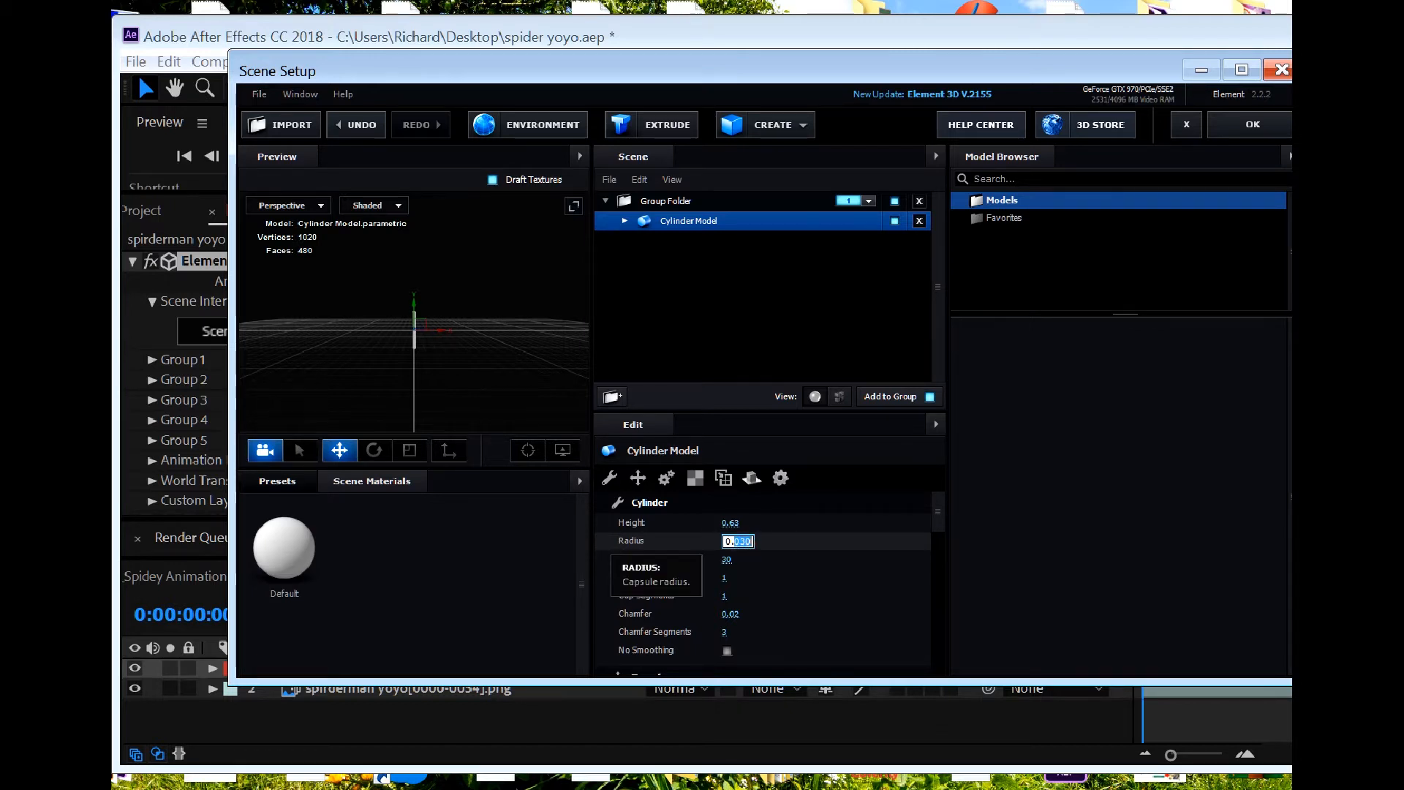
{"action": "type", "text": ".00"}
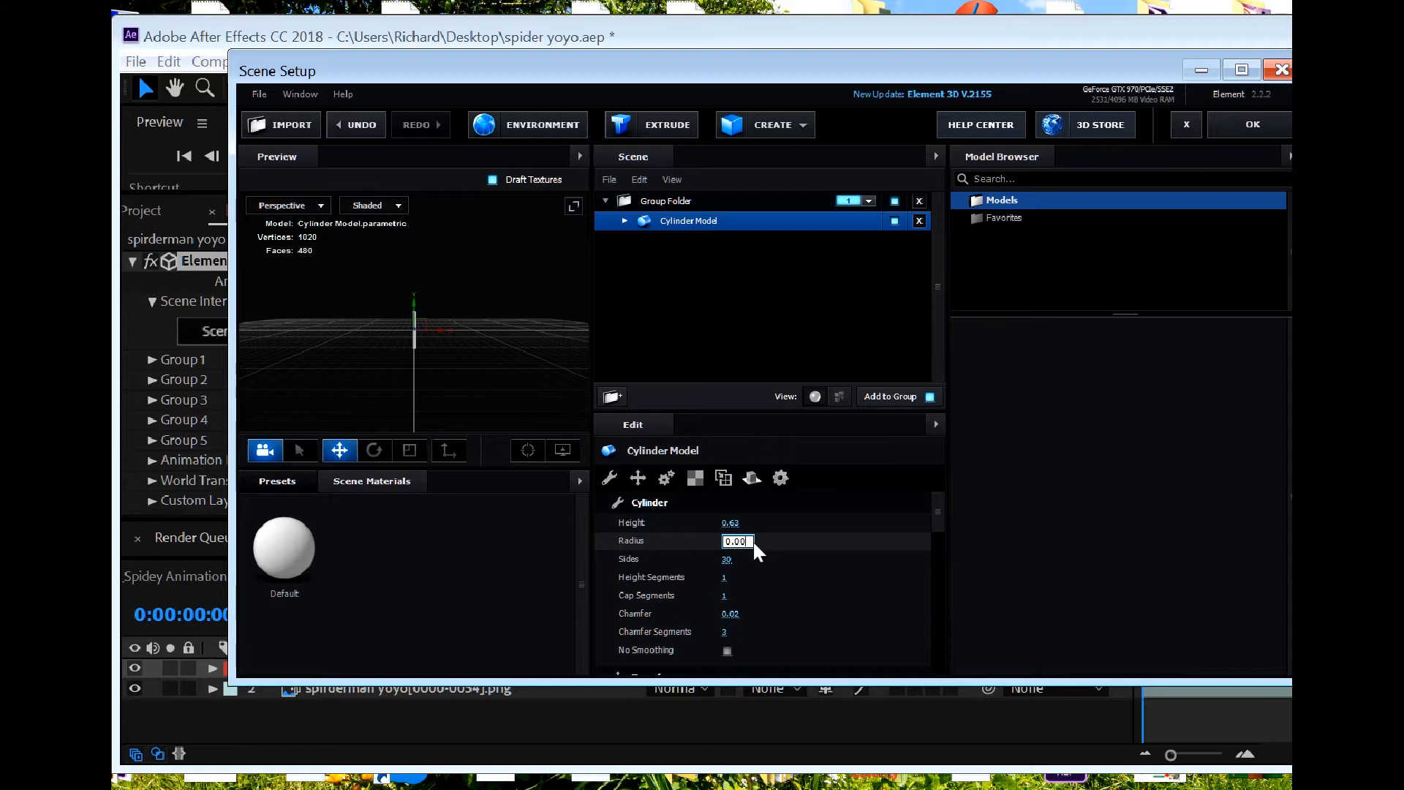
{"action": "type", "text": "5"}
{"action": "double_click", "coordinate": [735, 541]}
{"action": "left_click", "coordinate": [738, 542]}
{"action": "key", "text": "Return"}
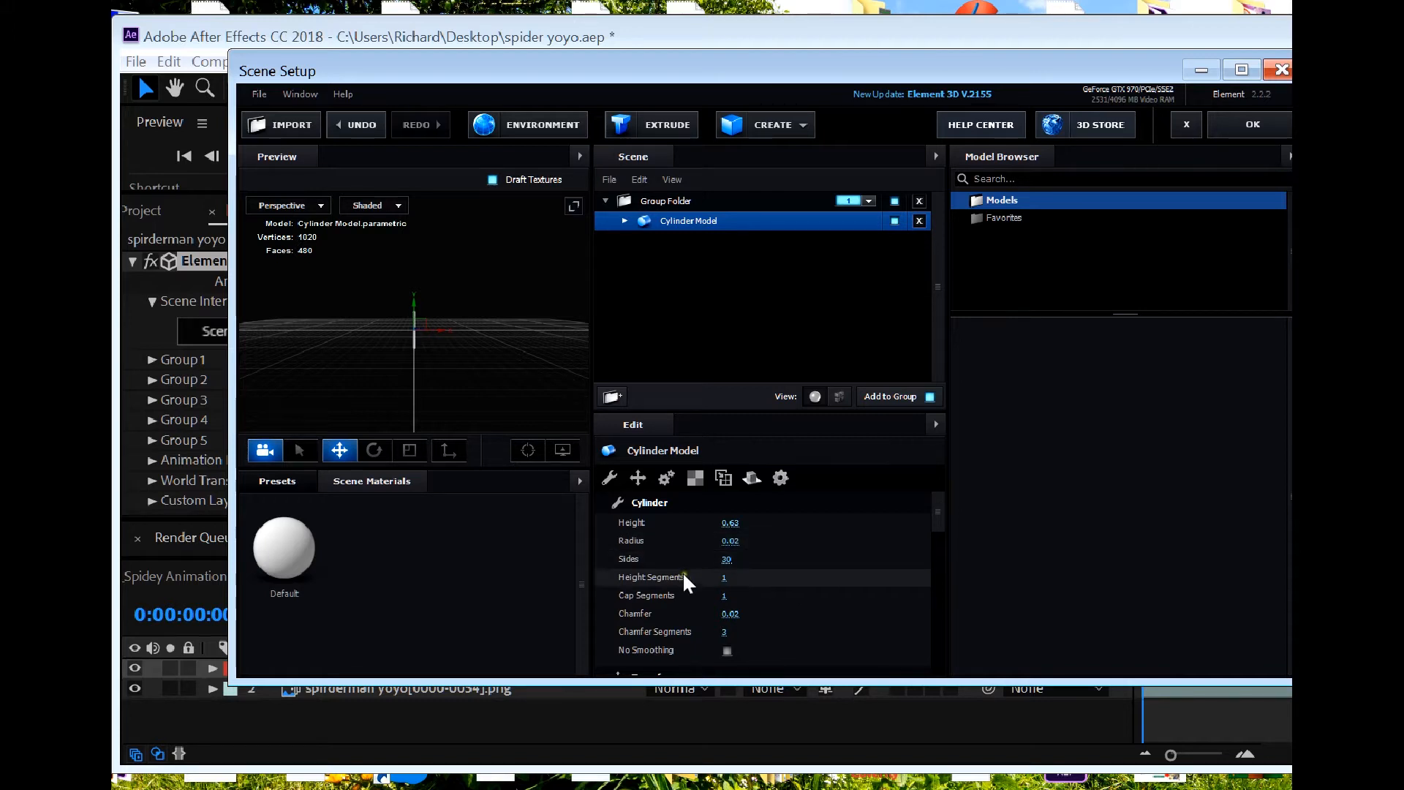
Step: Give the cylinder 64 sides and 35 height segments, and resize it to a height just under 1 and a radius of 0.01
{"action": "left_click_drag", "start_coordinate": [719, 560], "coordinate": [809, 564]}
{"action": "left_click_drag", "start_coordinate": [722, 577], "coordinate": [788, 560]}
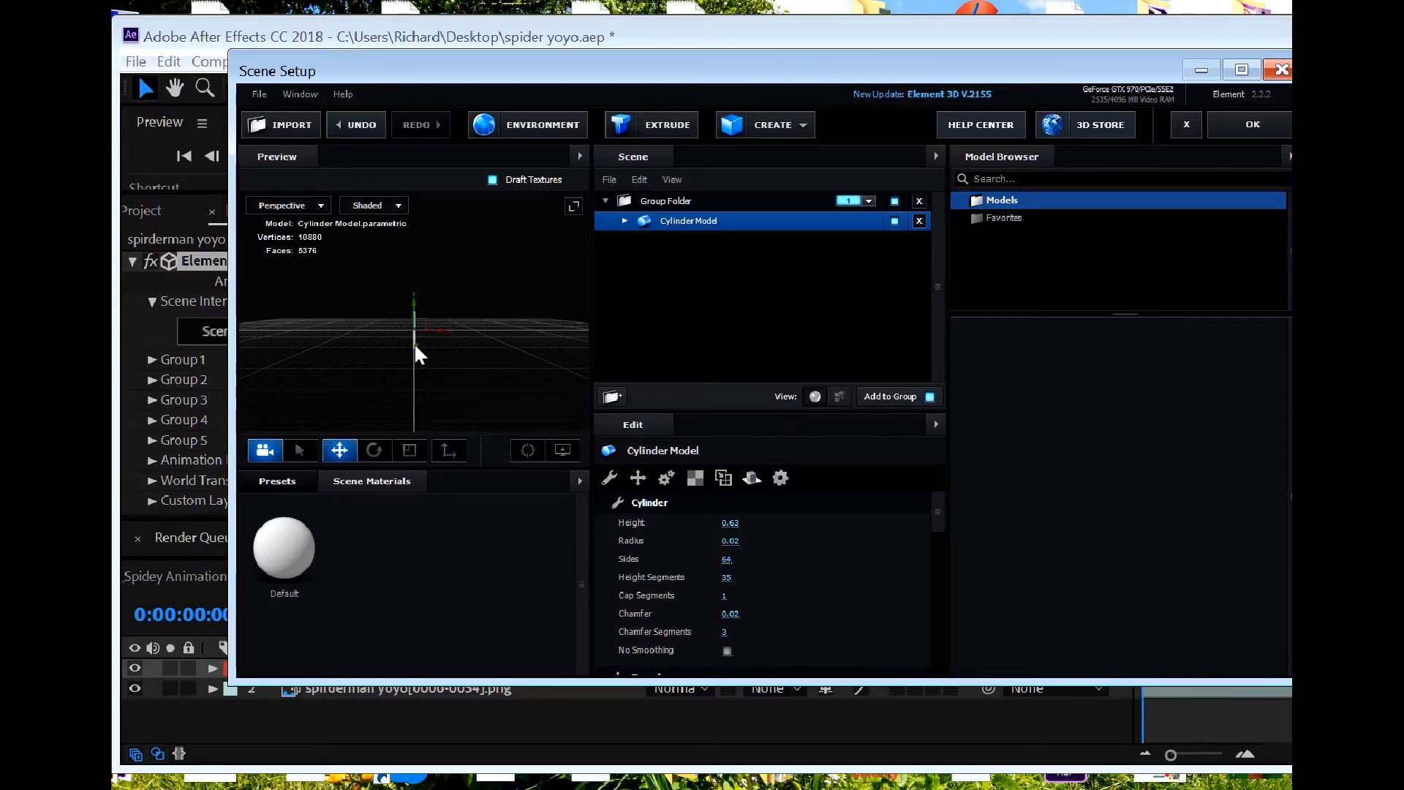
{"action": "left_click_drag", "start_coordinate": [414, 344], "coordinate": [404, 387]}
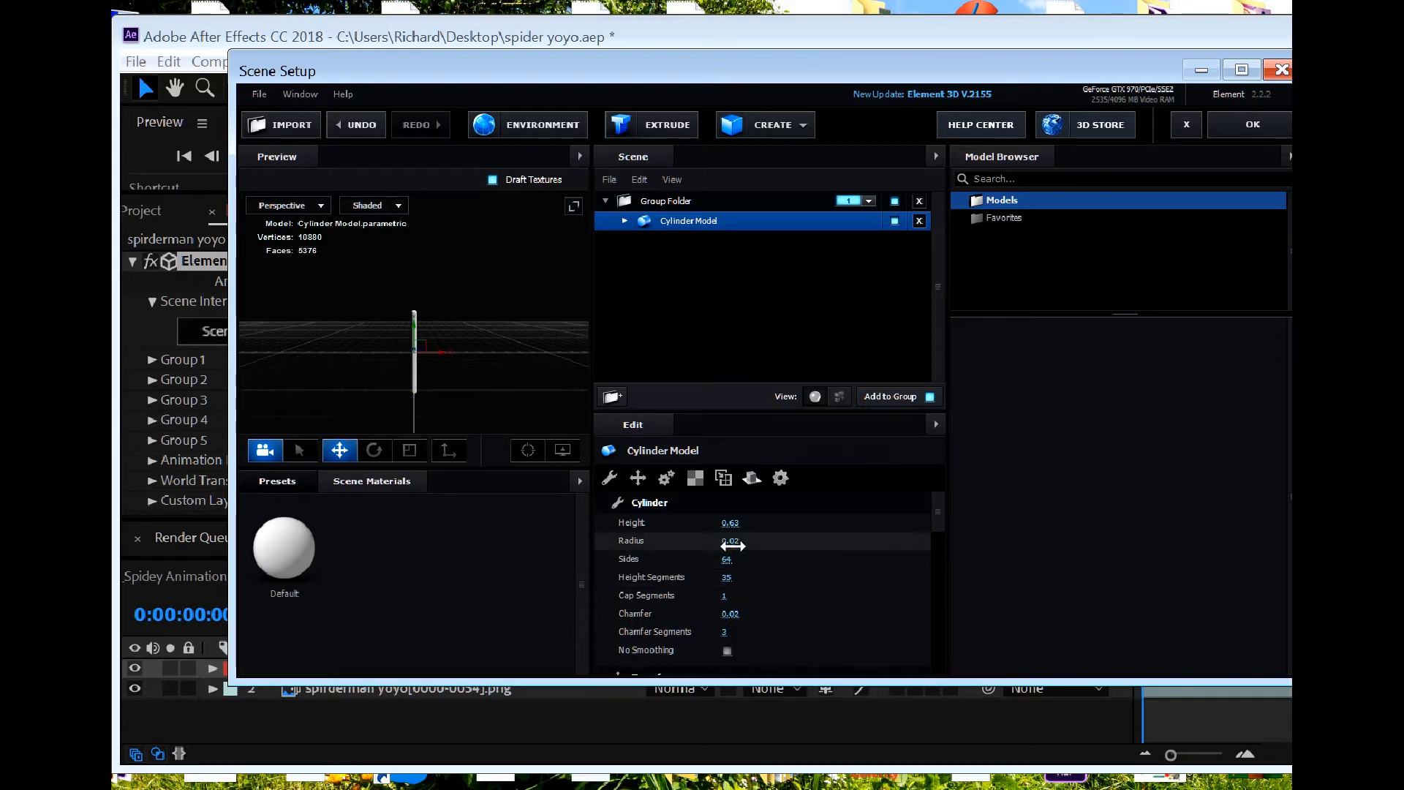
{"action": "left_click_drag", "start_coordinate": [729, 522], "coordinate": [755, 522]}
{"action": "left_click", "coordinate": [725, 539]}
{"action": "left_click", "coordinate": [739, 541]}
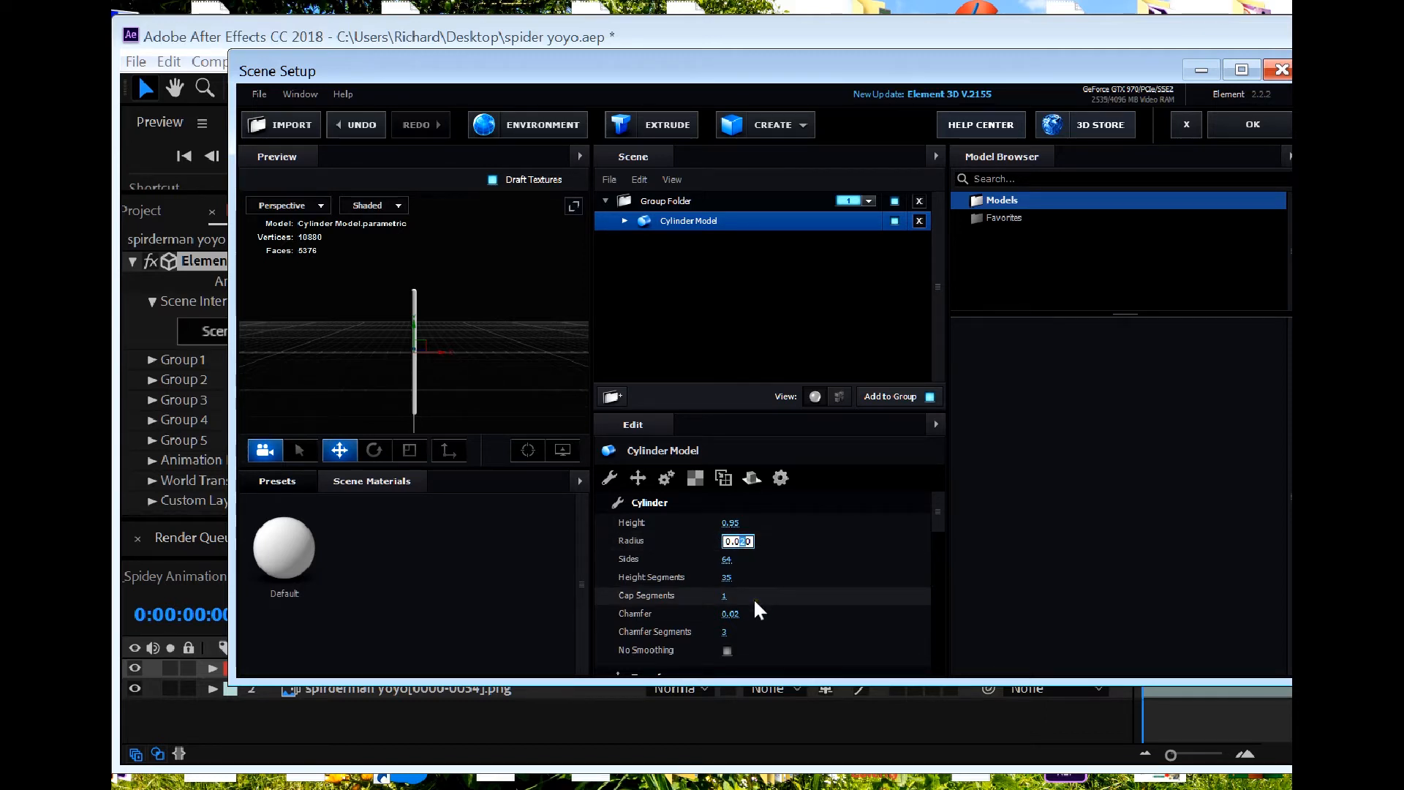
{"action": "type", "text": "1"}
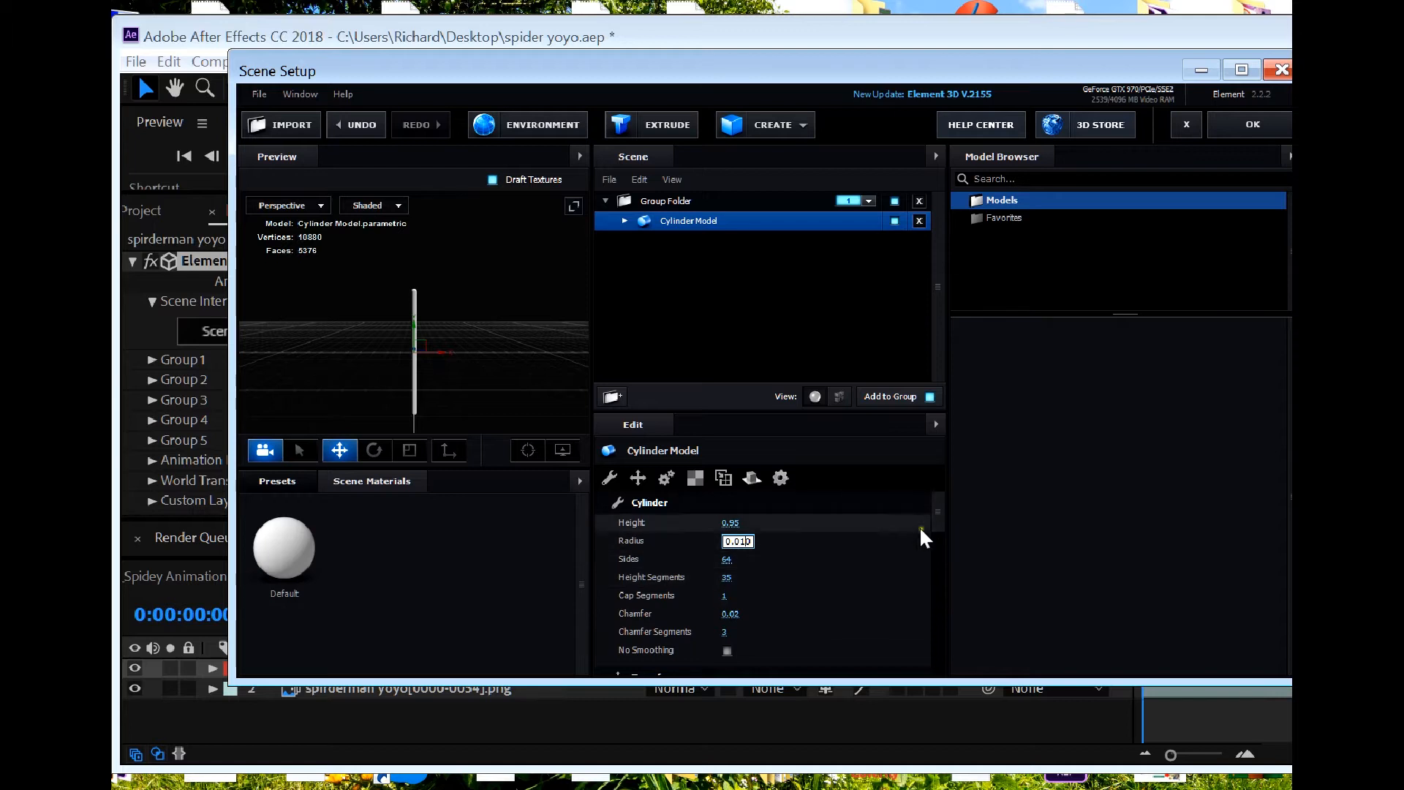
{"action": "left_click", "coordinate": [862, 548]}
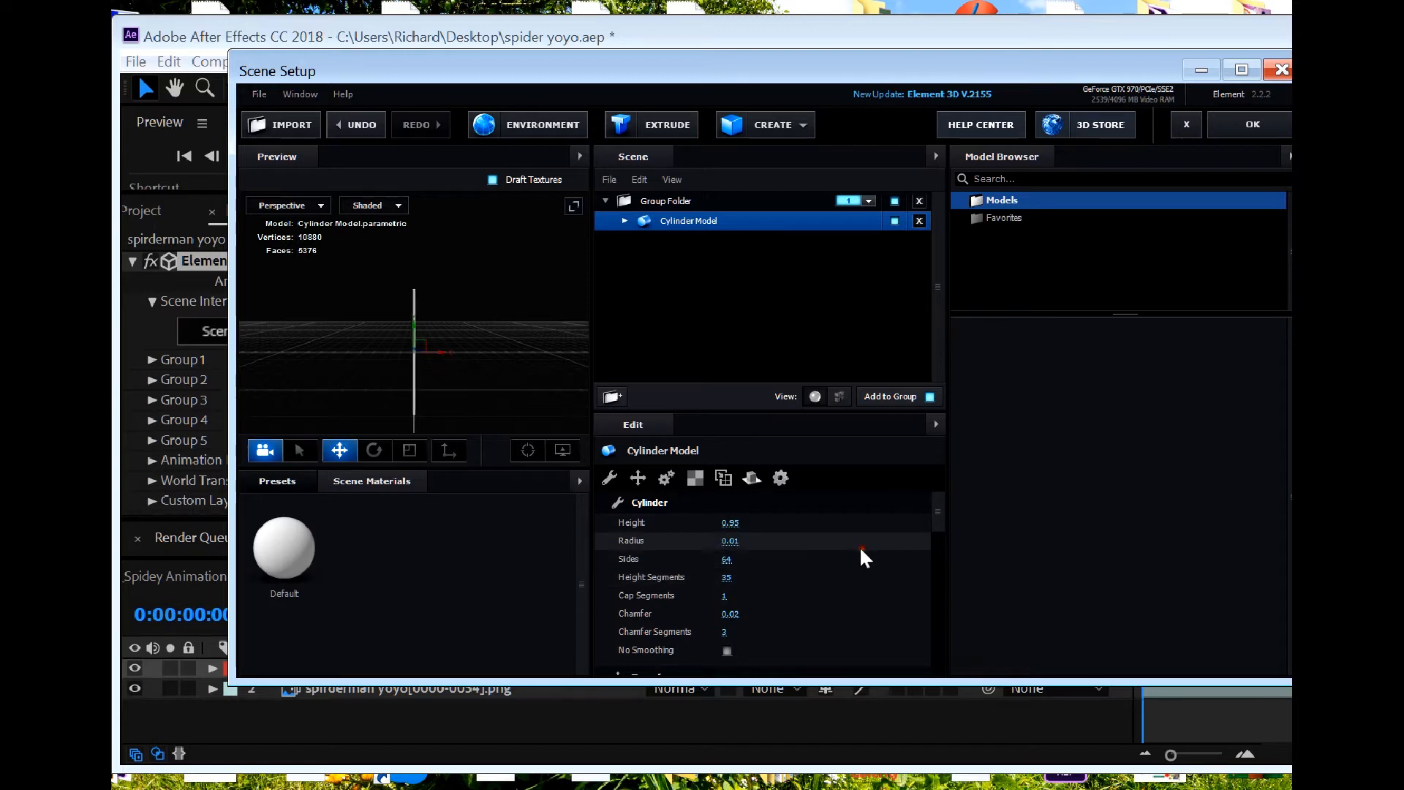
Step: Duplicate the thin cylinder model three times within its group folder
{"action": "right_click", "coordinate": [664, 219]}
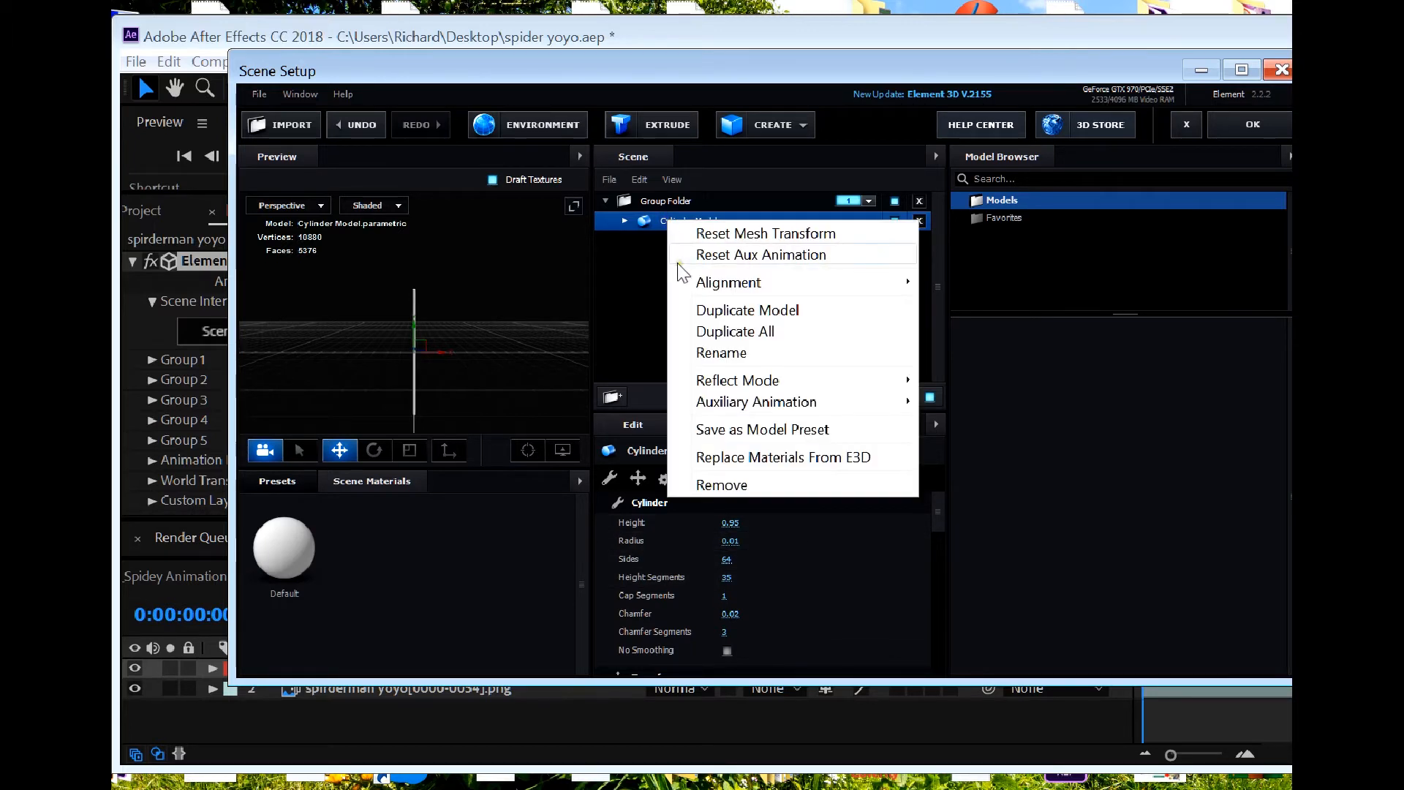
{"action": "left_click", "coordinate": [701, 308]}
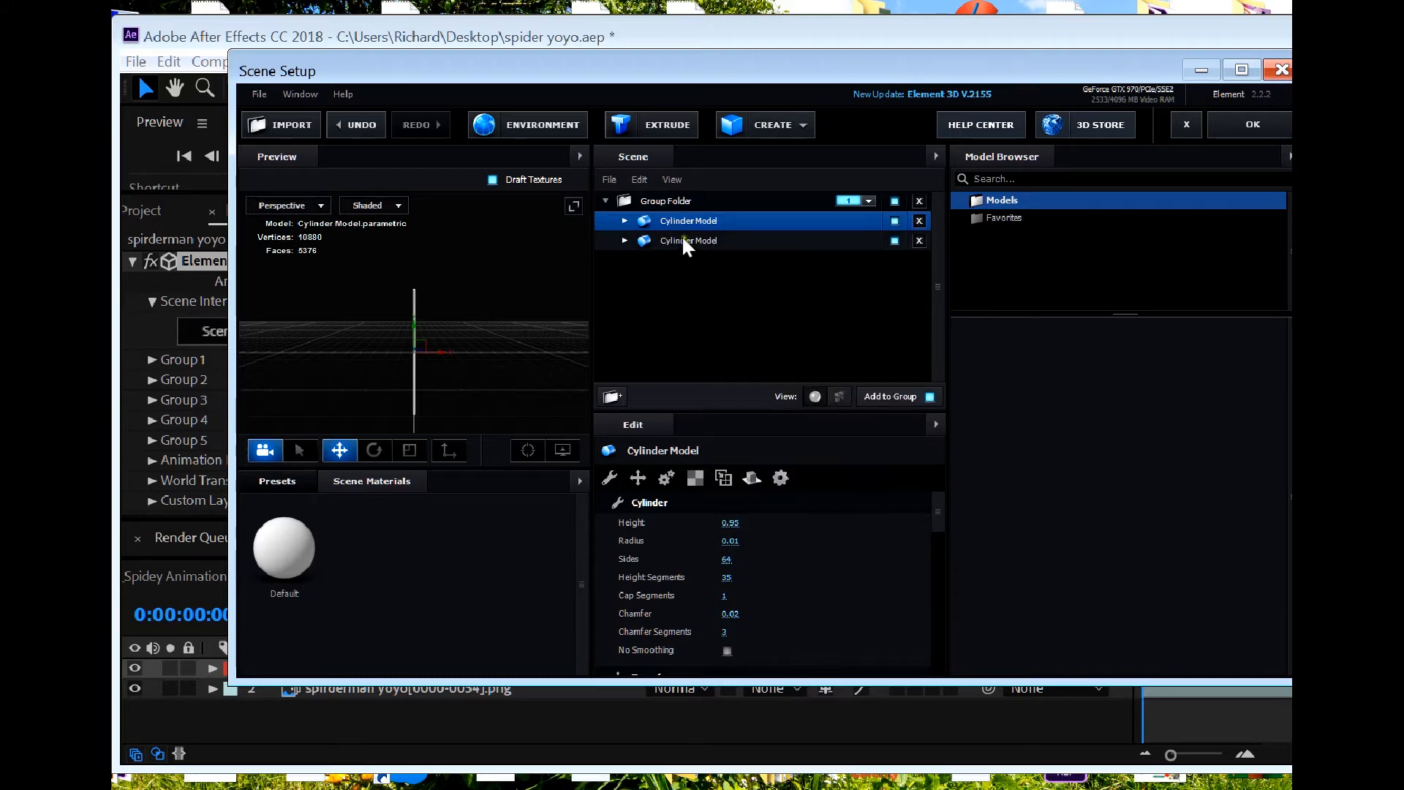
{"action": "right_click", "coordinate": [674, 216]}
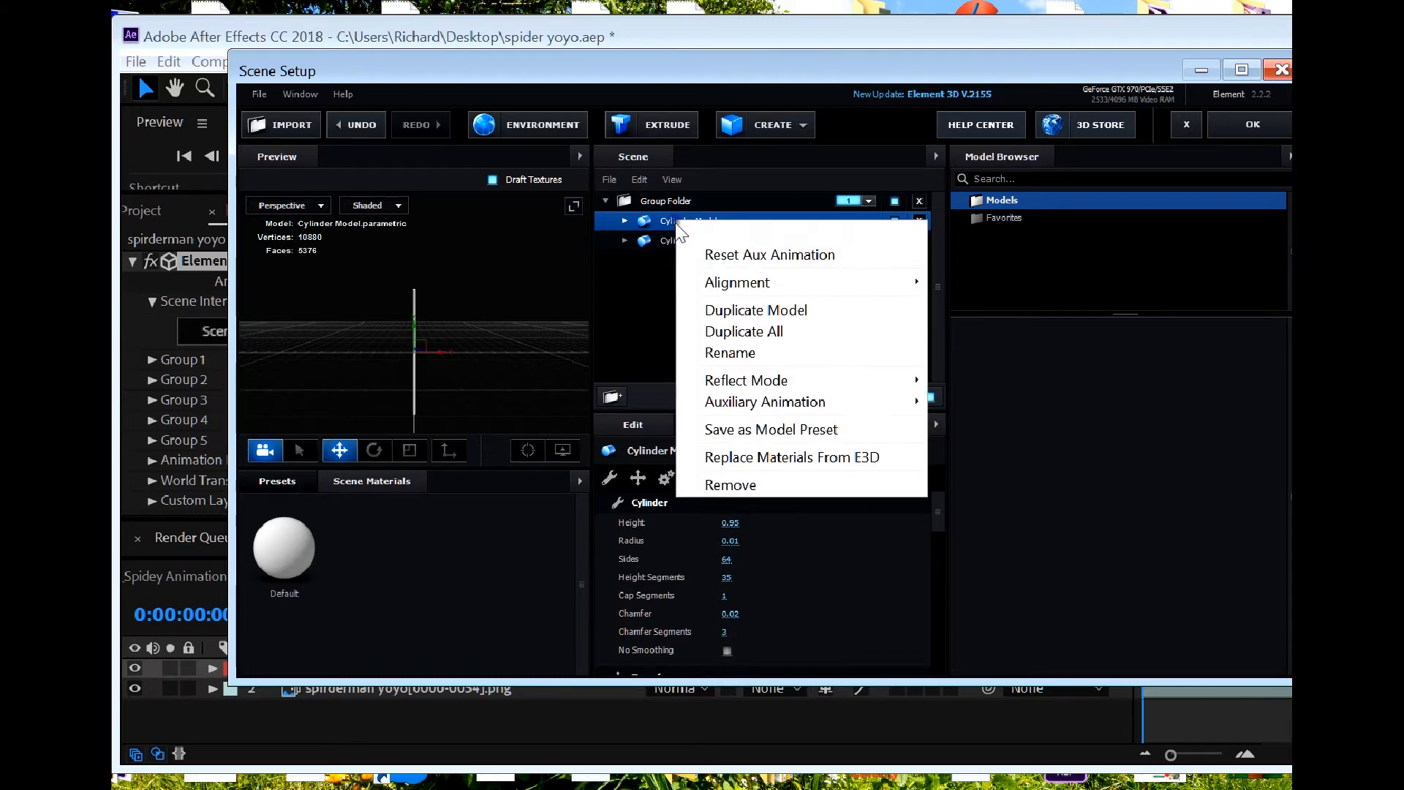
{"action": "left_click", "coordinate": [707, 308]}
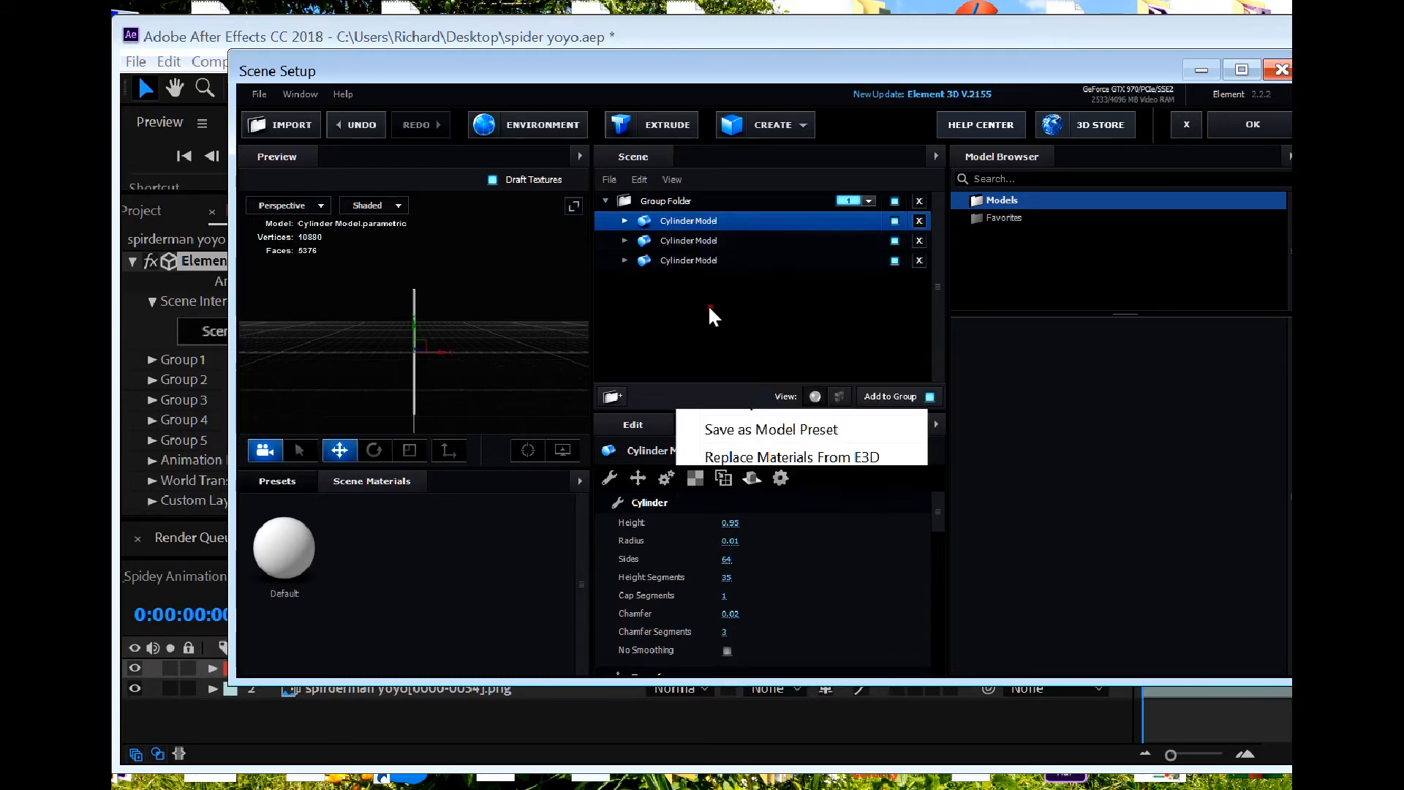
{"action": "right_click", "coordinate": [696, 222]}
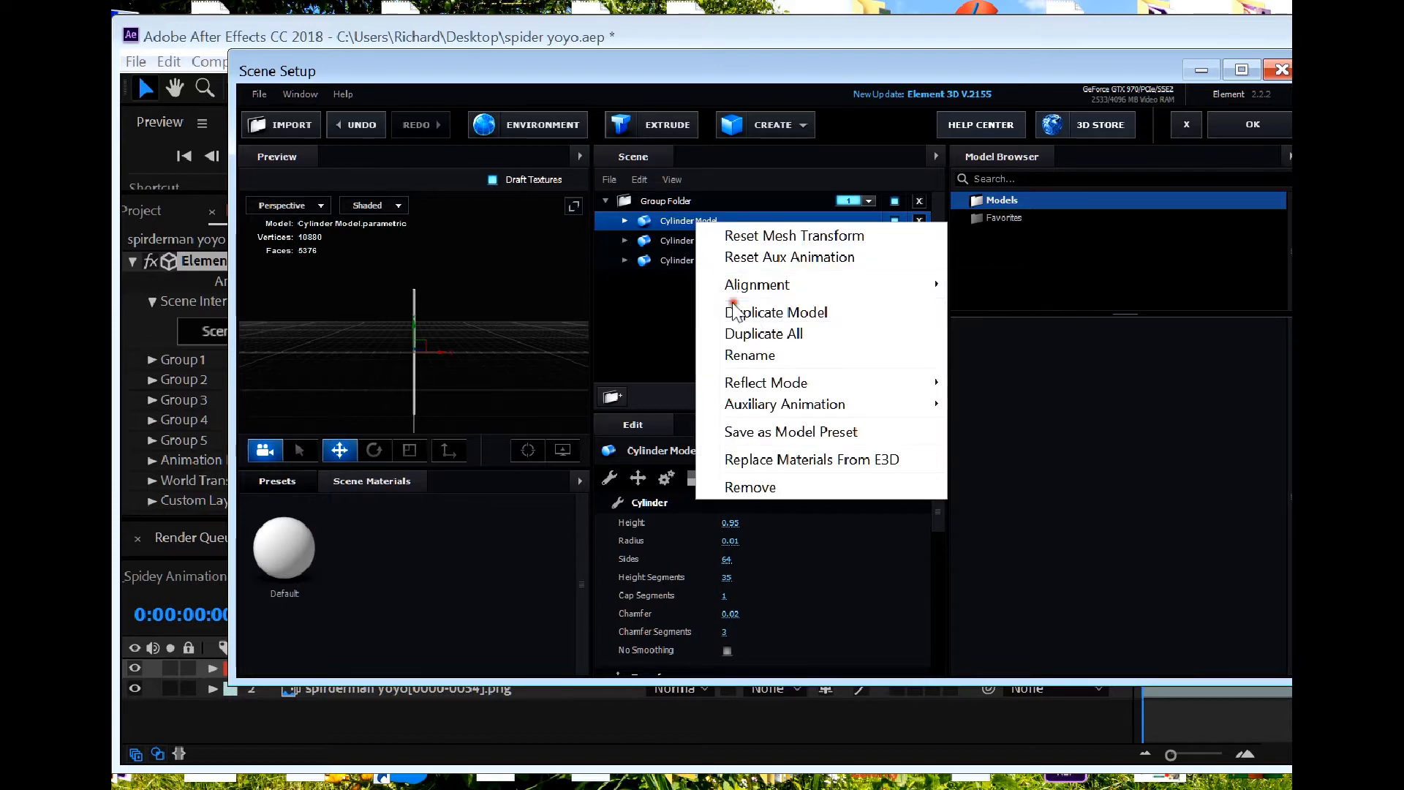
{"action": "left_click", "coordinate": [733, 309]}
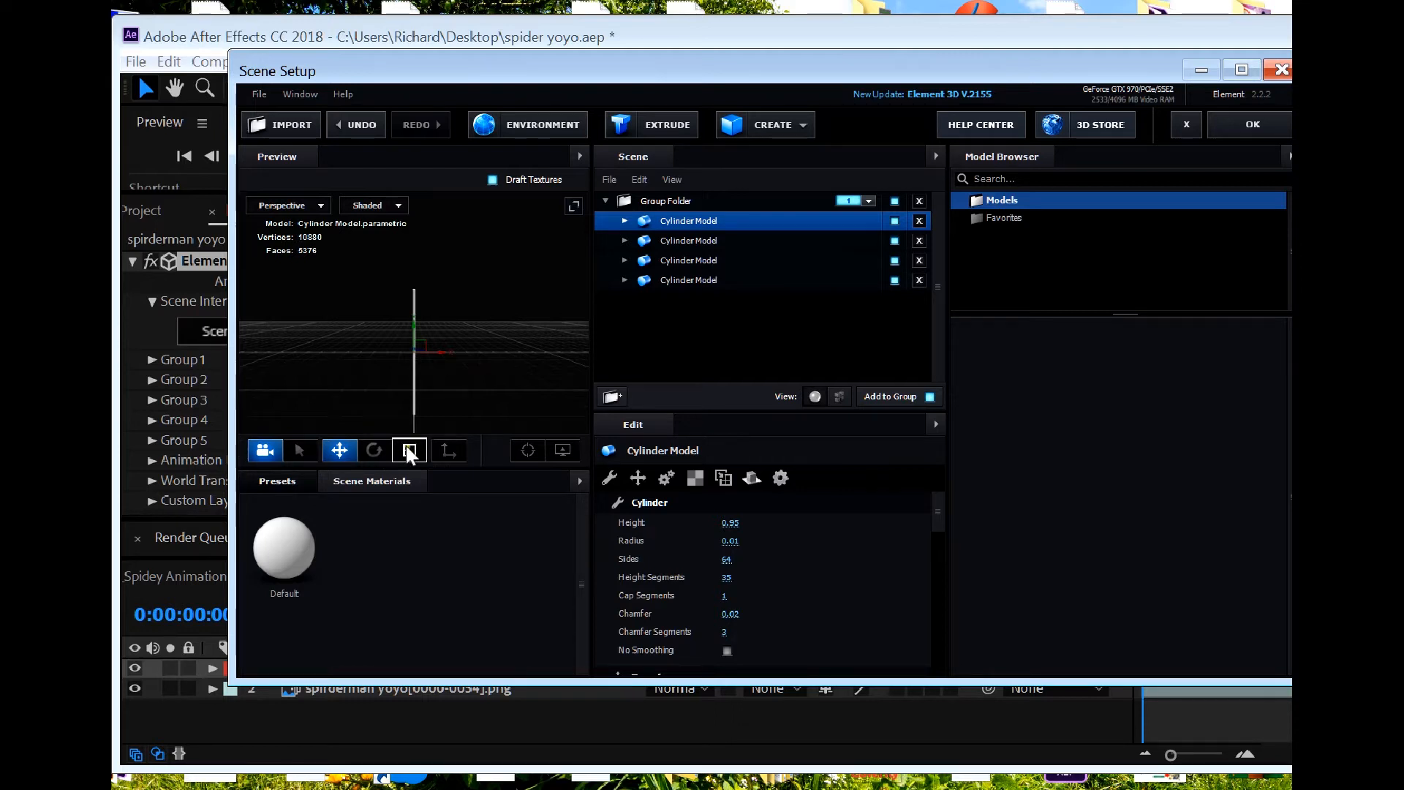
Step: Tilt the first cylinder about 45 degrees to the left and move it so its lower end meets the upright cylinders' base
{"action": "left_click", "coordinate": [449, 451]}
{"action": "left_click", "coordinate": [449, 450]}
{"action": "left_click", "coordinate": [375, 451]}
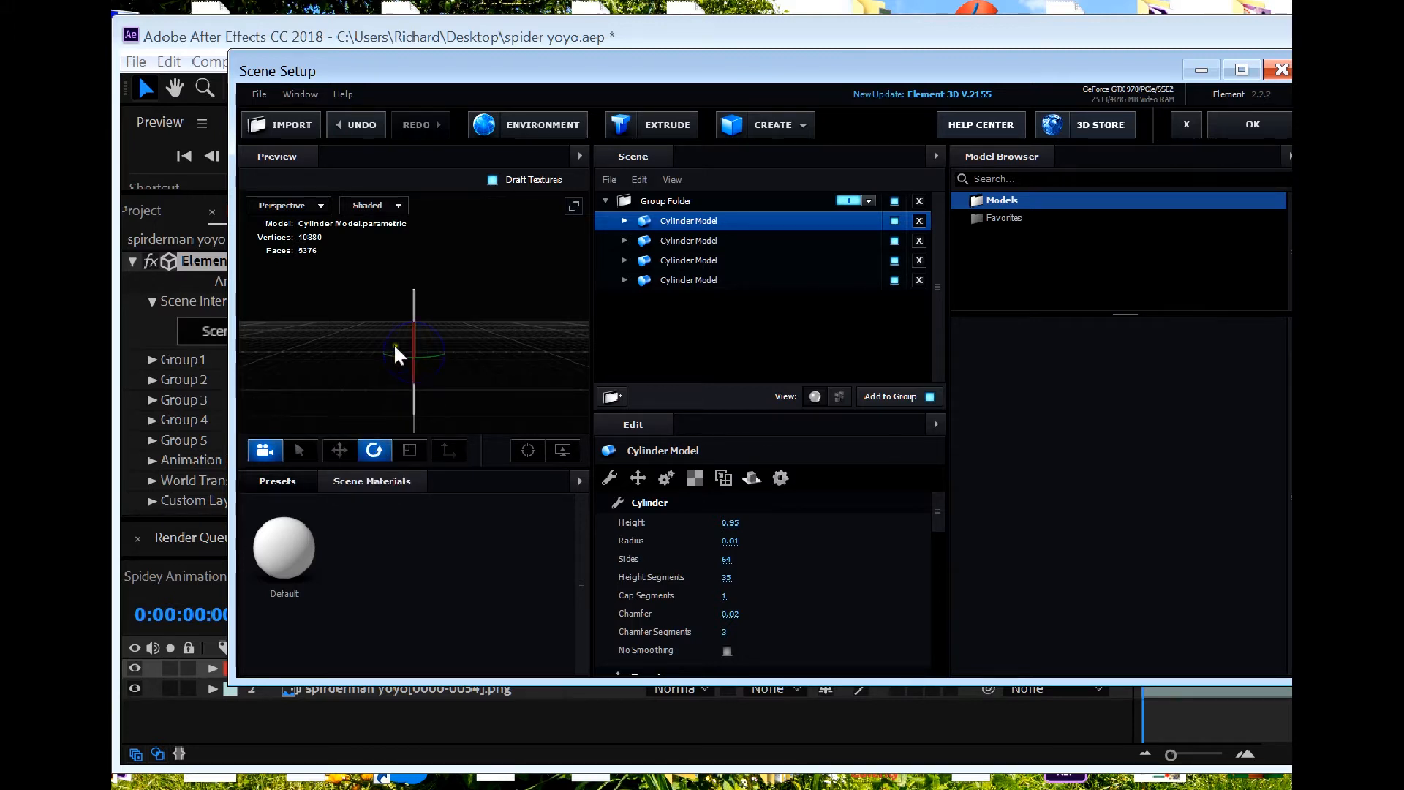
{"action": "left_click_drag", "start_coordinate": [384, 338], "coordinate": [364, 344]}
{"action": "left_click", "coordinate": [339, 449]}
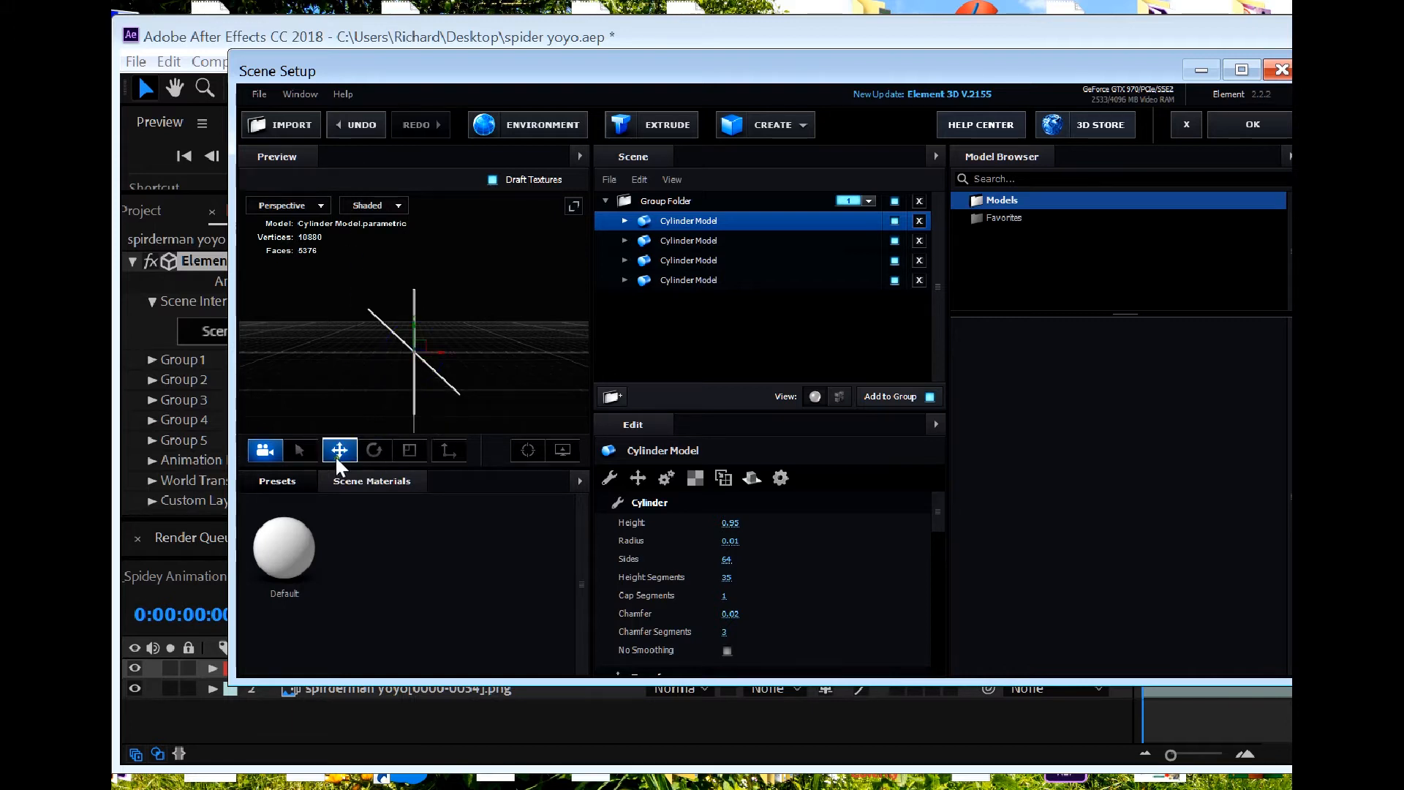
{"action": "left_click_drag", "start_coordinate": [433, 348], "coordinate": [366, 339]}
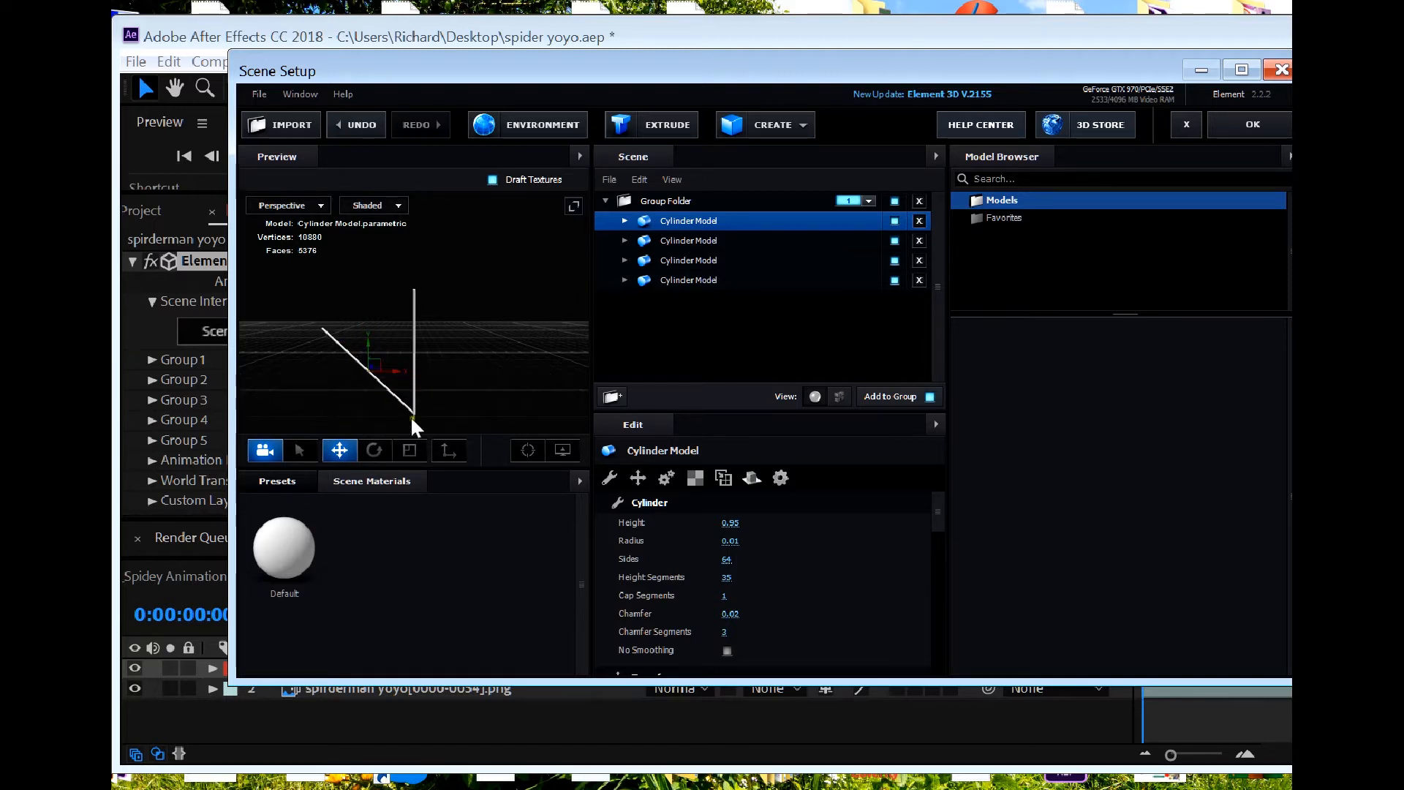
Step: Tilt the second cylinder about 45 degrees to the right and move its lower end onto the same base point
{"action": "left_click", "coordinate": [687, 241]}
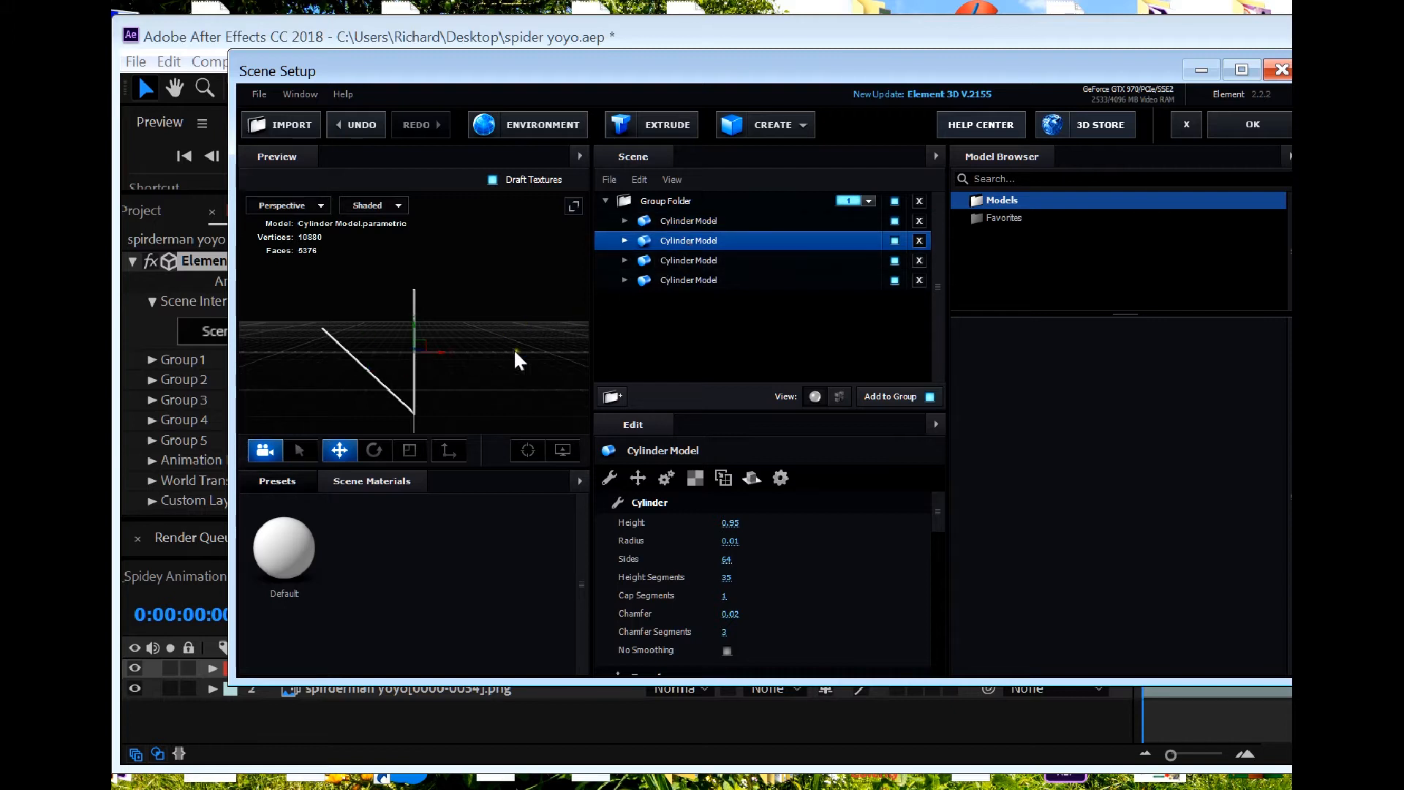
{"action": "left_click", "coordinate": [373, 450]}
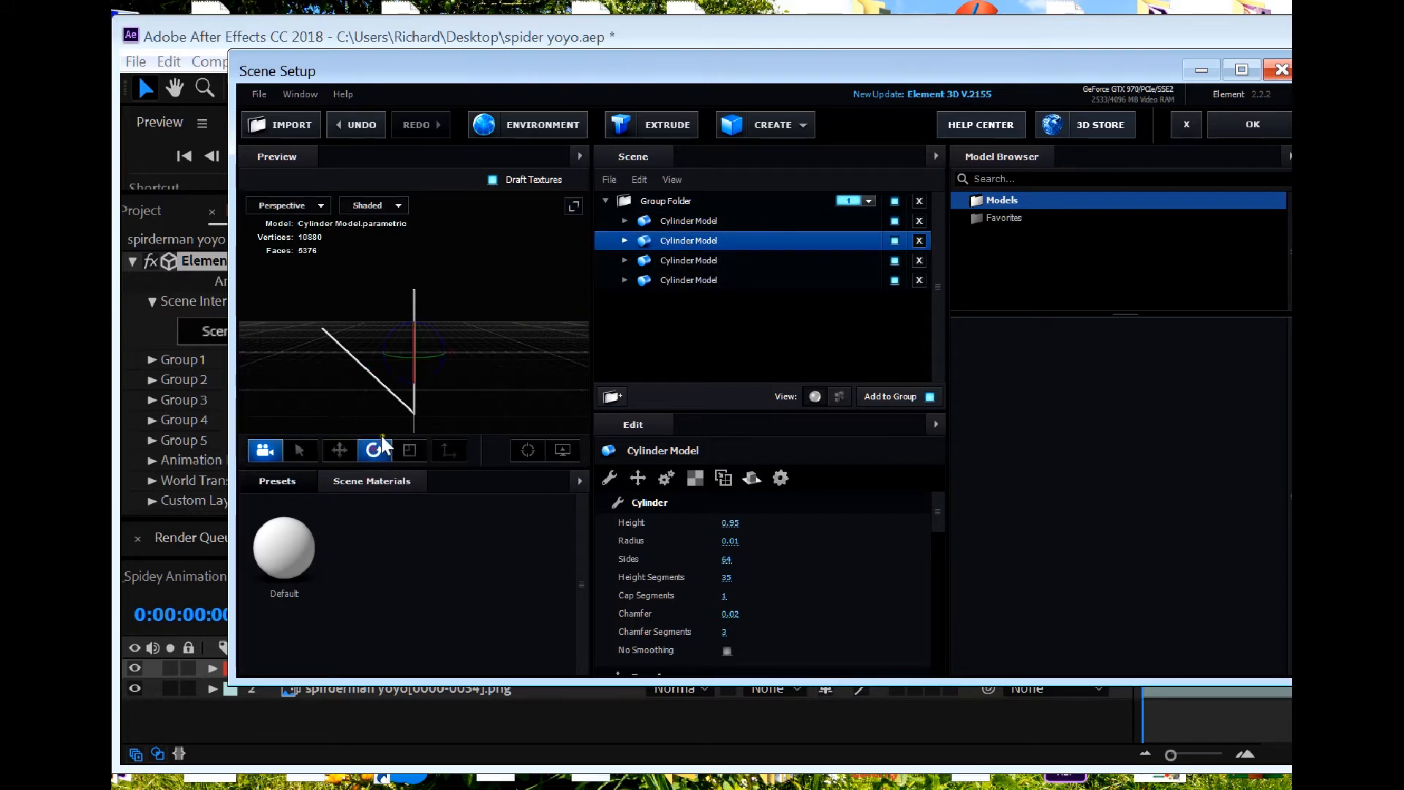
{"action": "left_click_drag", "start_coordinate": [436, 331], "coordinate": [458, 345]}
{"action": "left_click", "coordinate": [341, 452]}
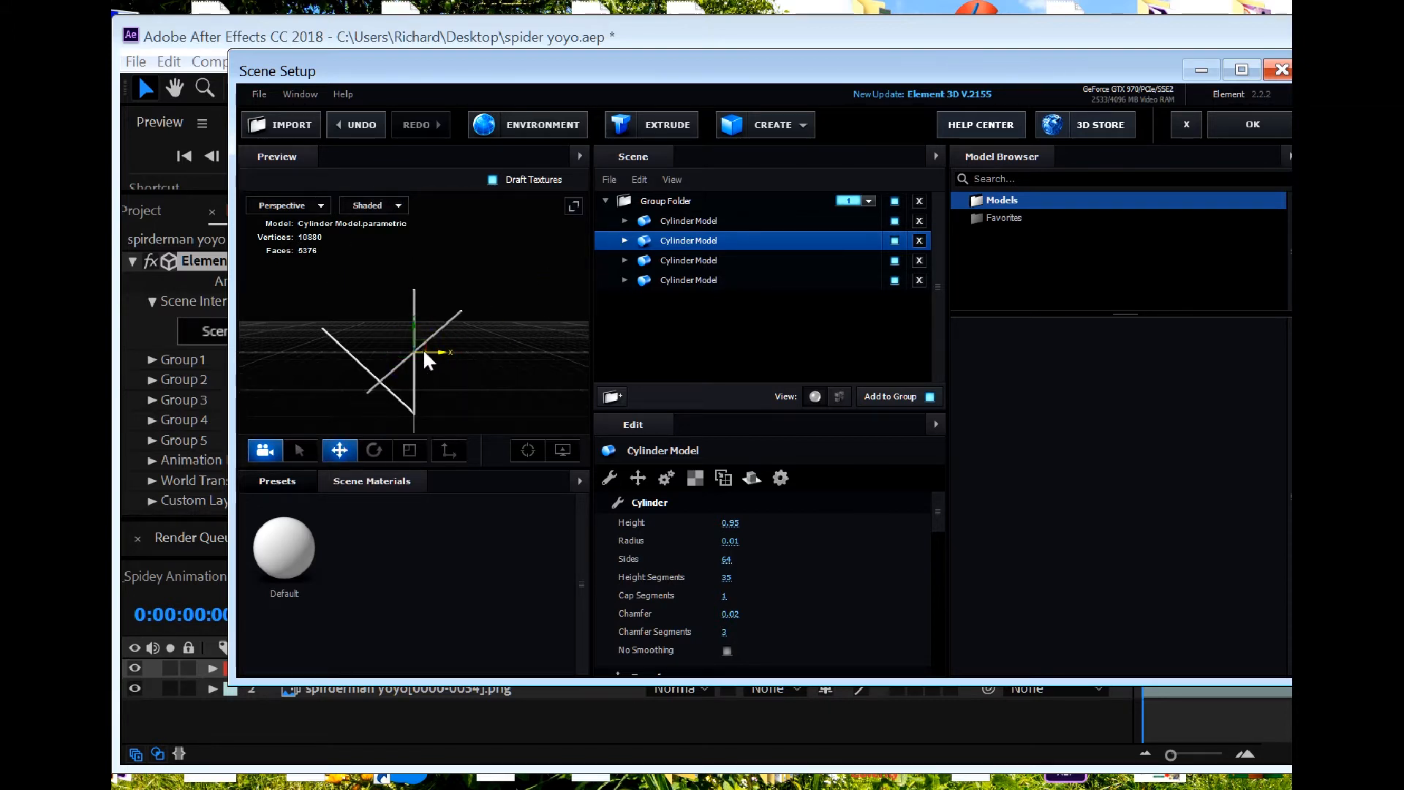
{"action": "left_click_drag", "start_coordinate": [423, 348], "coordinate": [459, 348]}
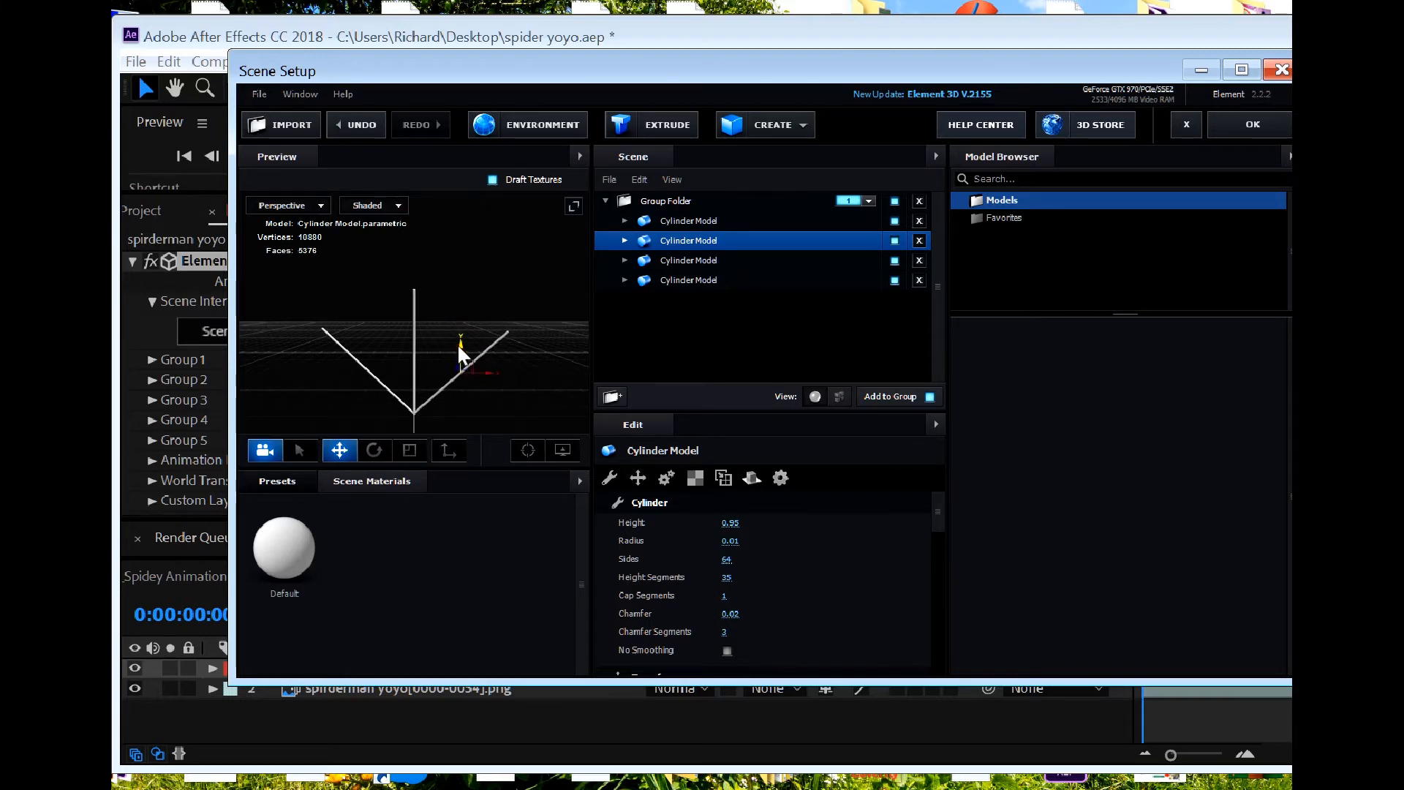
Step: Rotate the third cylinder away from vertical so it leans perpendicular to the two tilted cylinders
{"action": "left_click", "coordinate": [669, 261]}
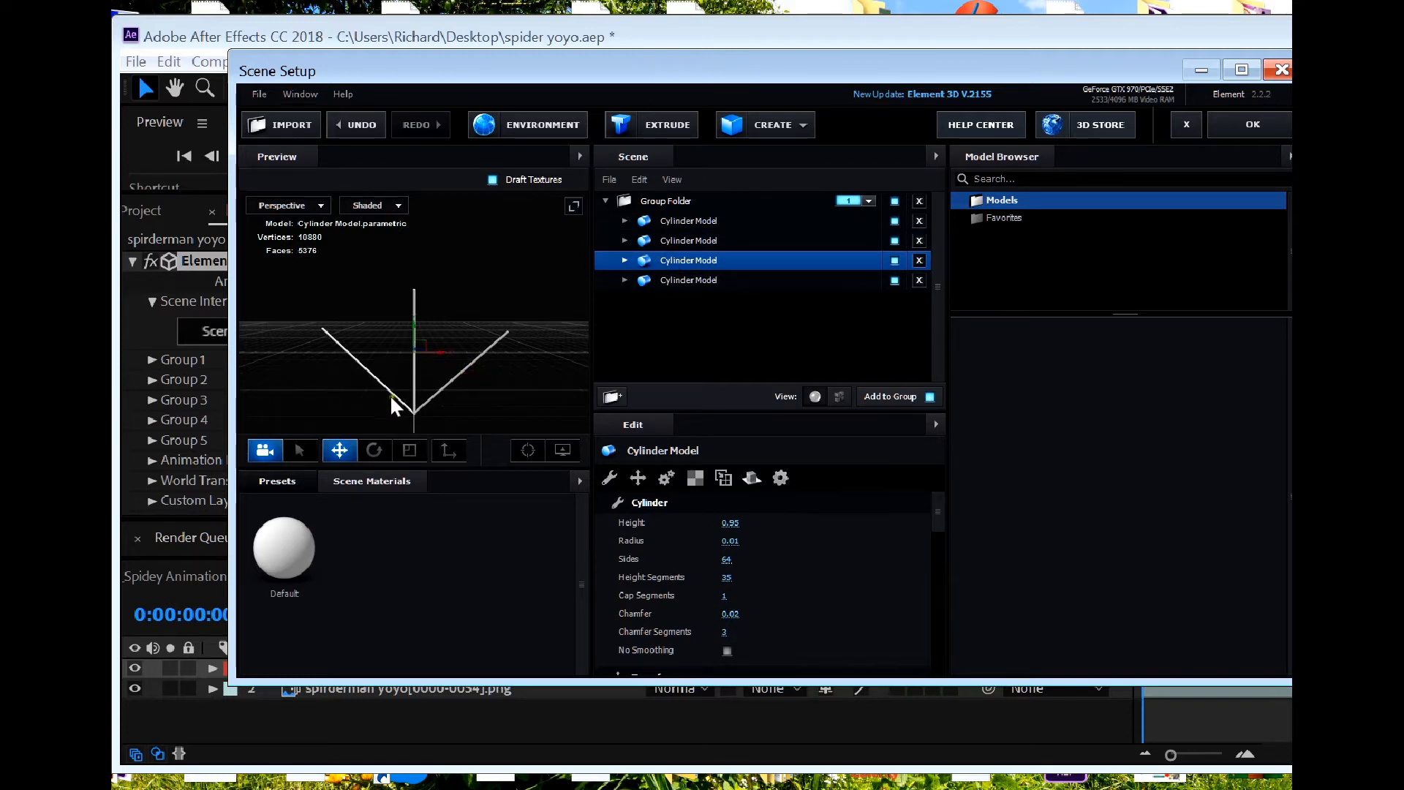
{"action": "left_click", "coordinate": [373, 449]}
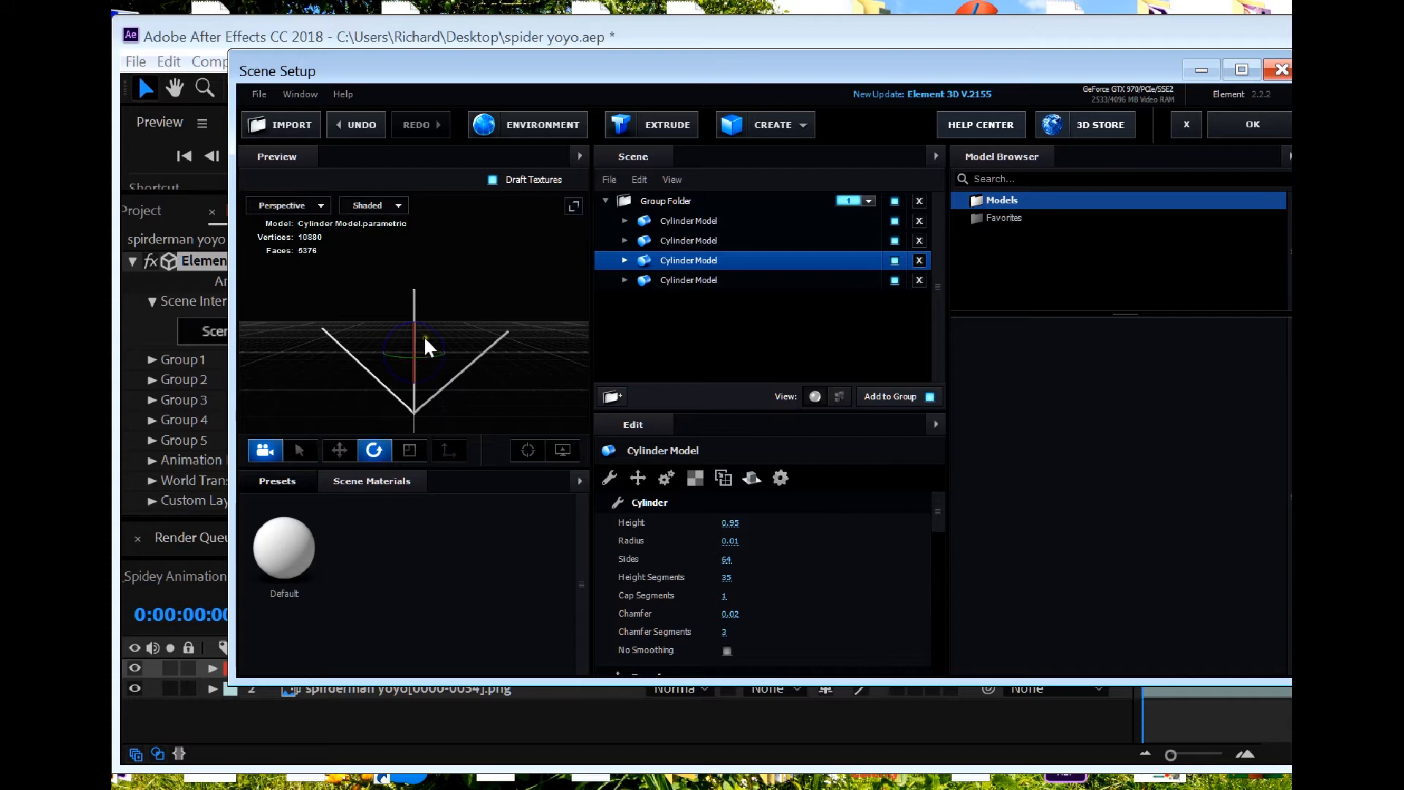
{"action": "left_click_drag", "start_coordinate": [411, 324], "coordinate": [413, 358]}
Step: Examine the rotated third cylinder against the others in the Perspective, Left and Top views, returning to Perspective
{"action": "middle_click_drag", "start_coordinate": [509, 283], "coordinate": [483, 291]}
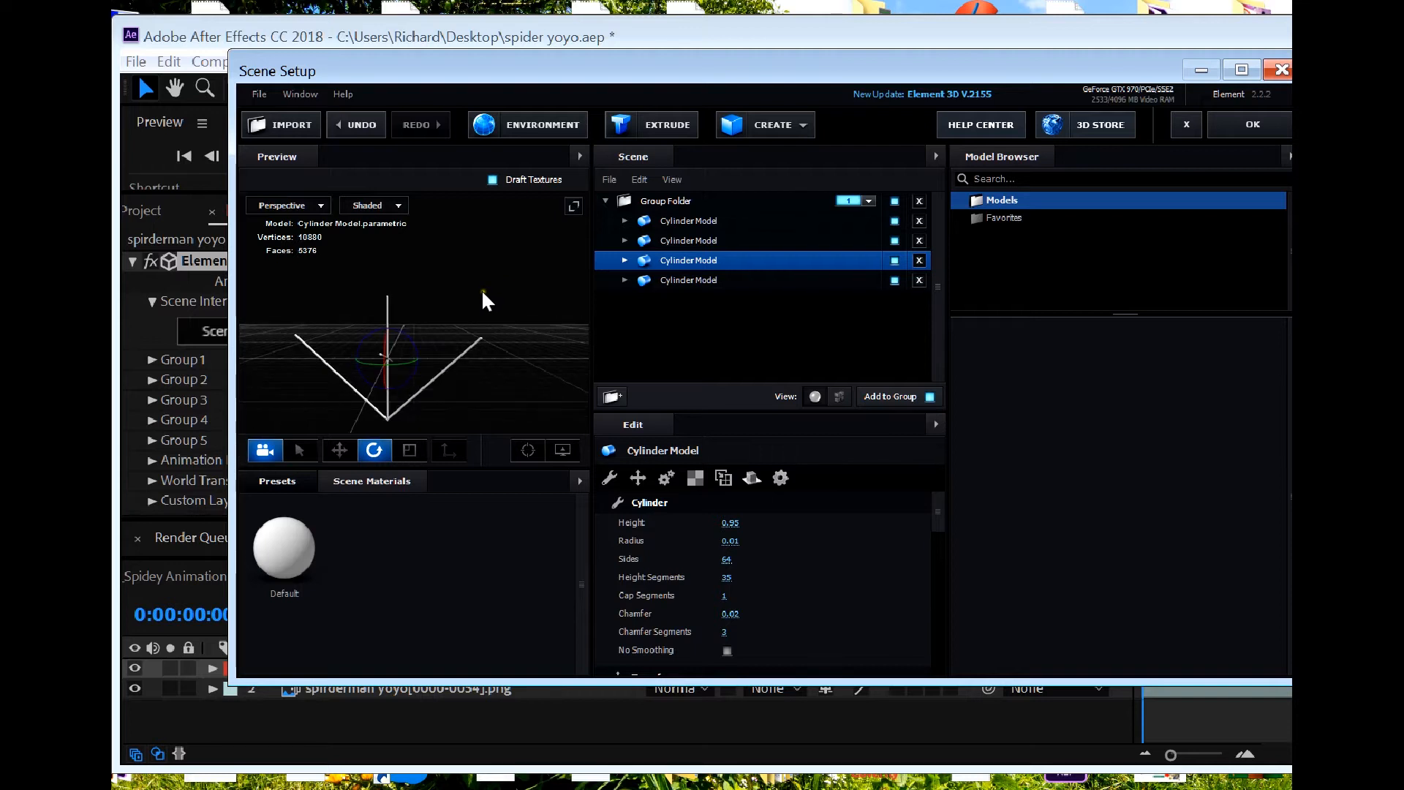
{"action": "left_click", "coordinate": [471, 281]}
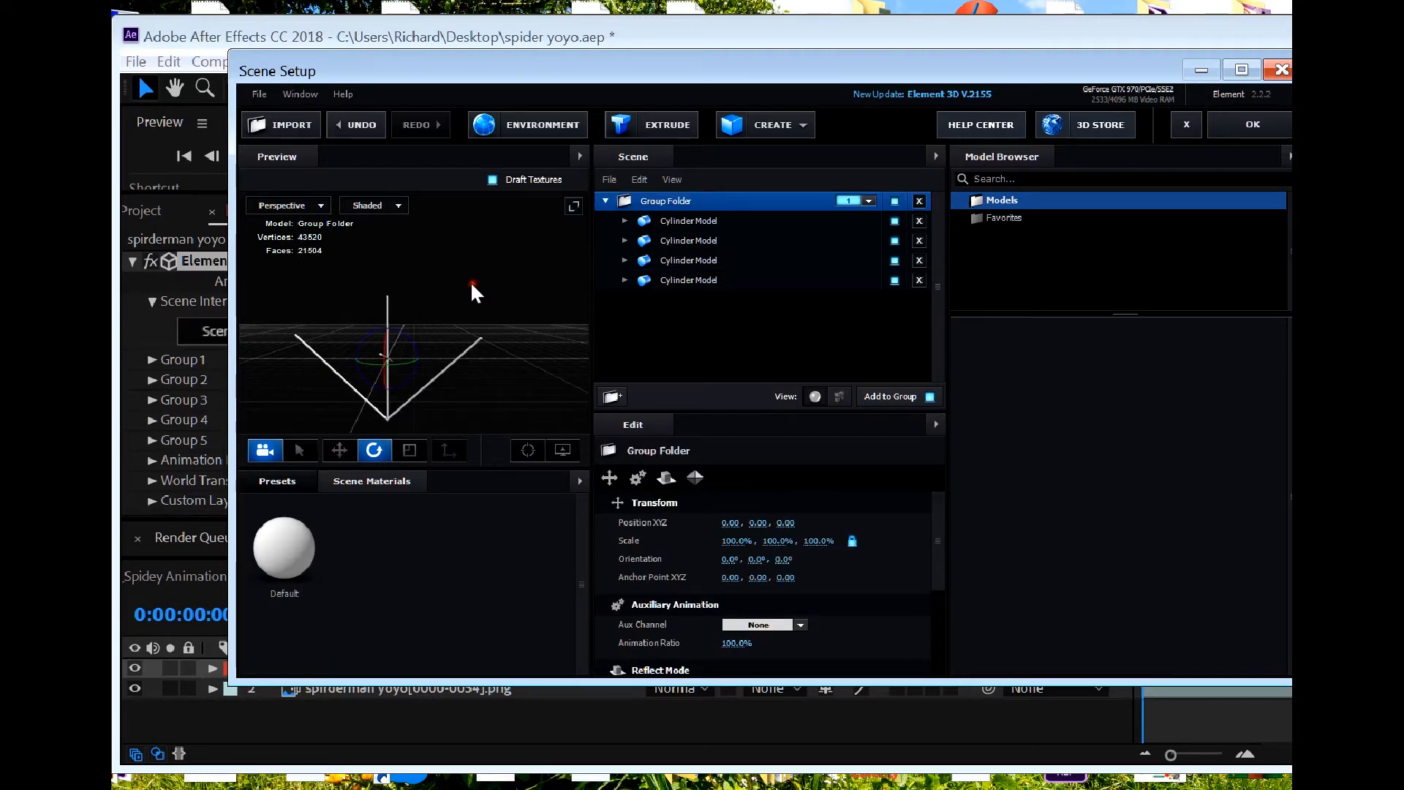
{"action": "middle_click_drag", "start_coordinate": [507, 286], "coordinate": [565, 272]}
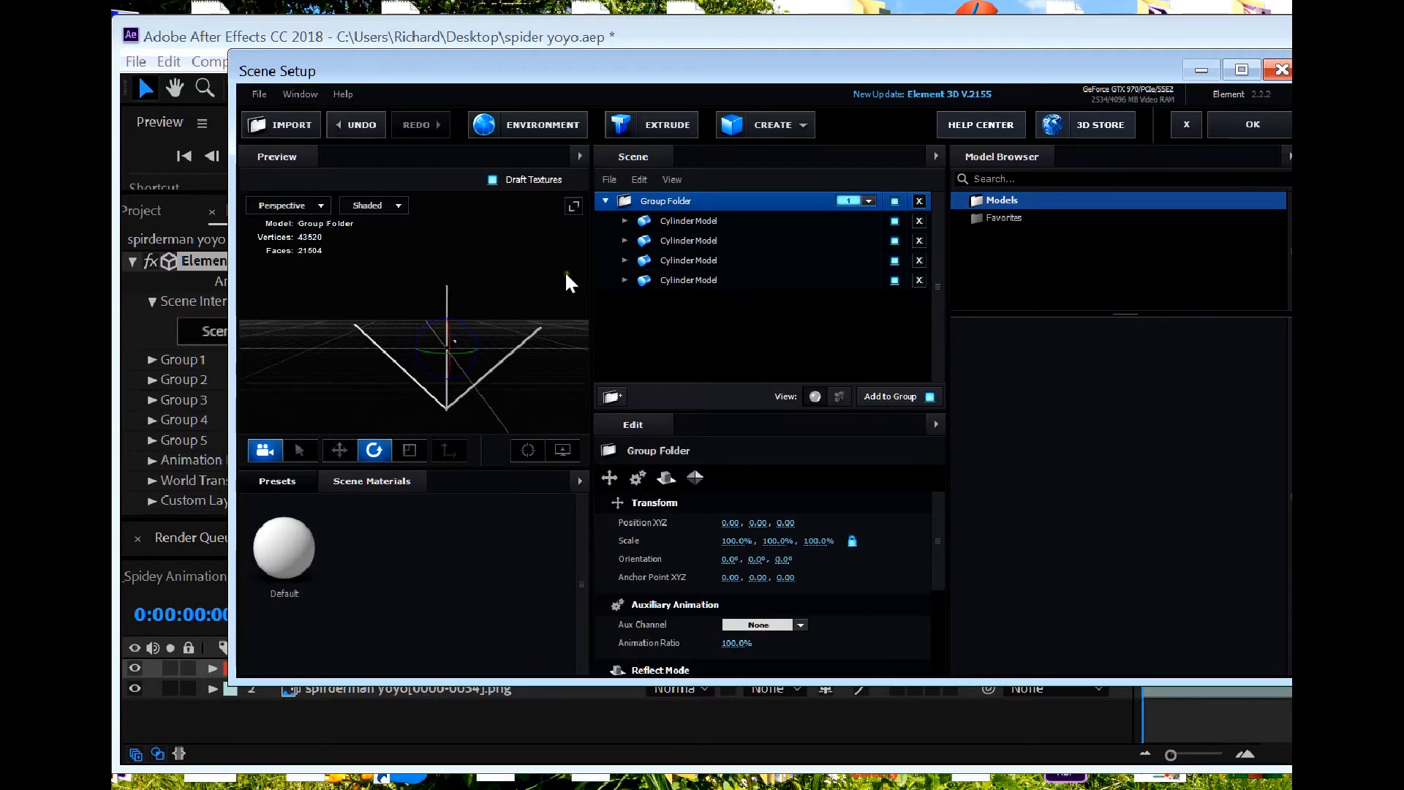
{"action": "middle_click_drag", "start_coordinate": [484, 288], "coordinate": [465, 289]}
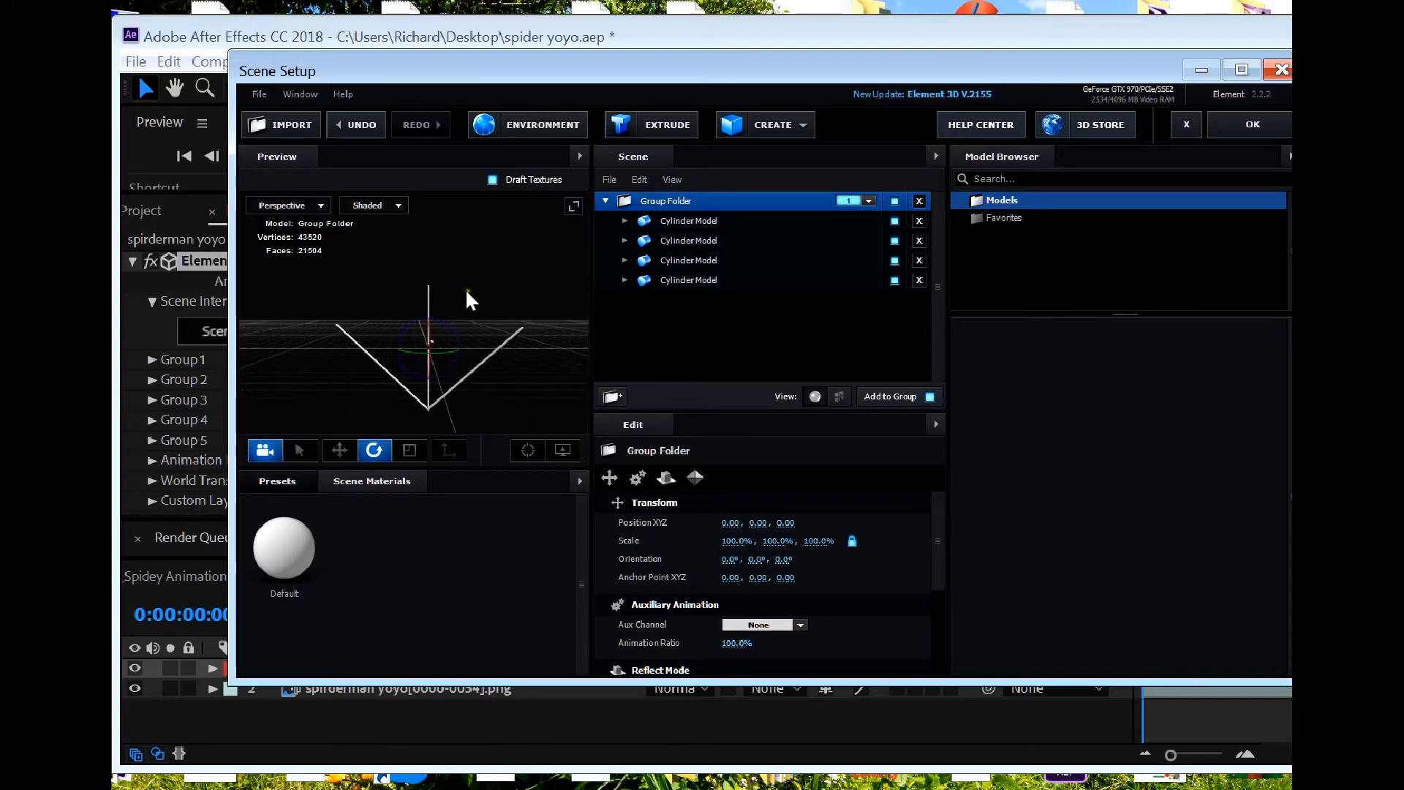
{"action": "left_click", "coordinate": [319, 206]}
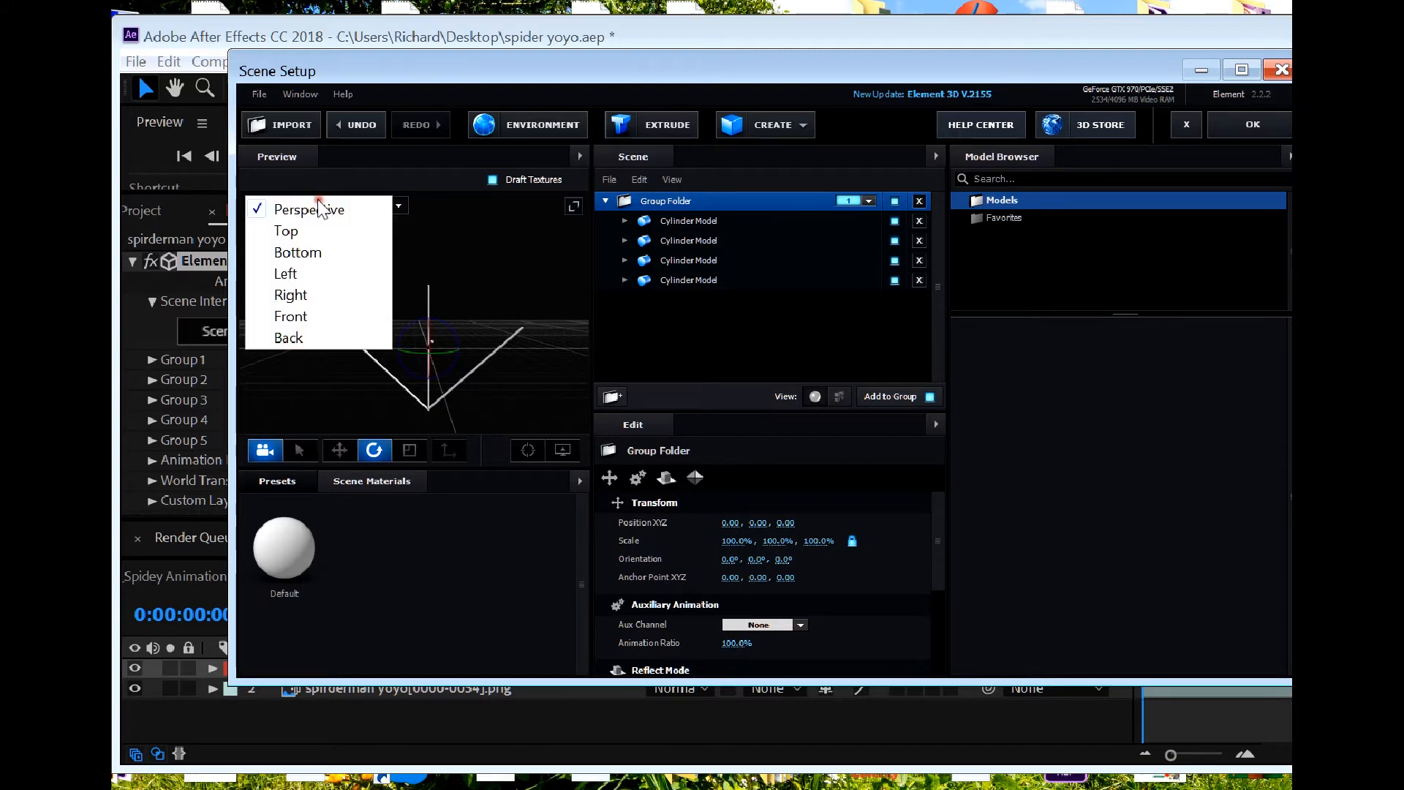
{"action": "left_click", "coordinate": [299, 274]}
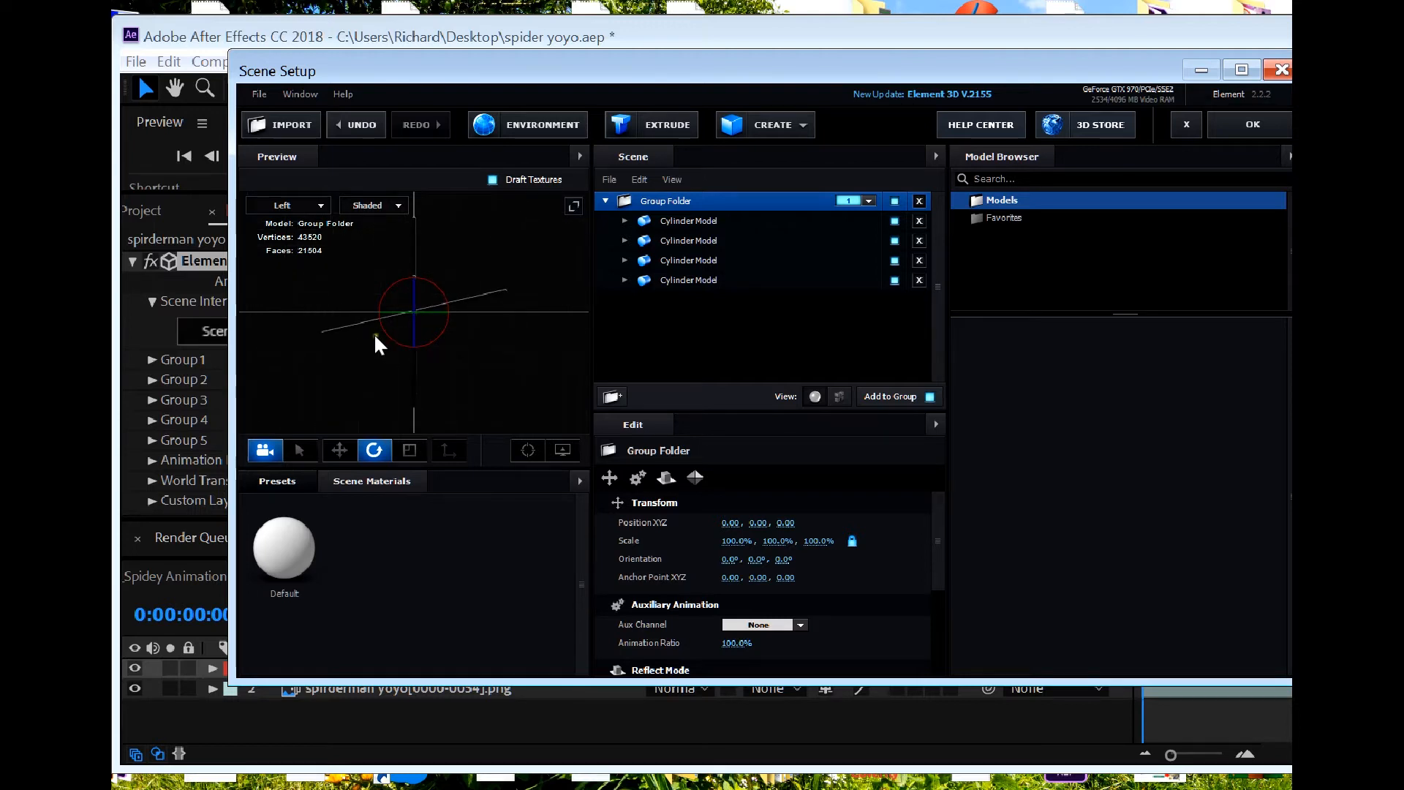
{"action": "left_click", "coordinate": [327, 206]}
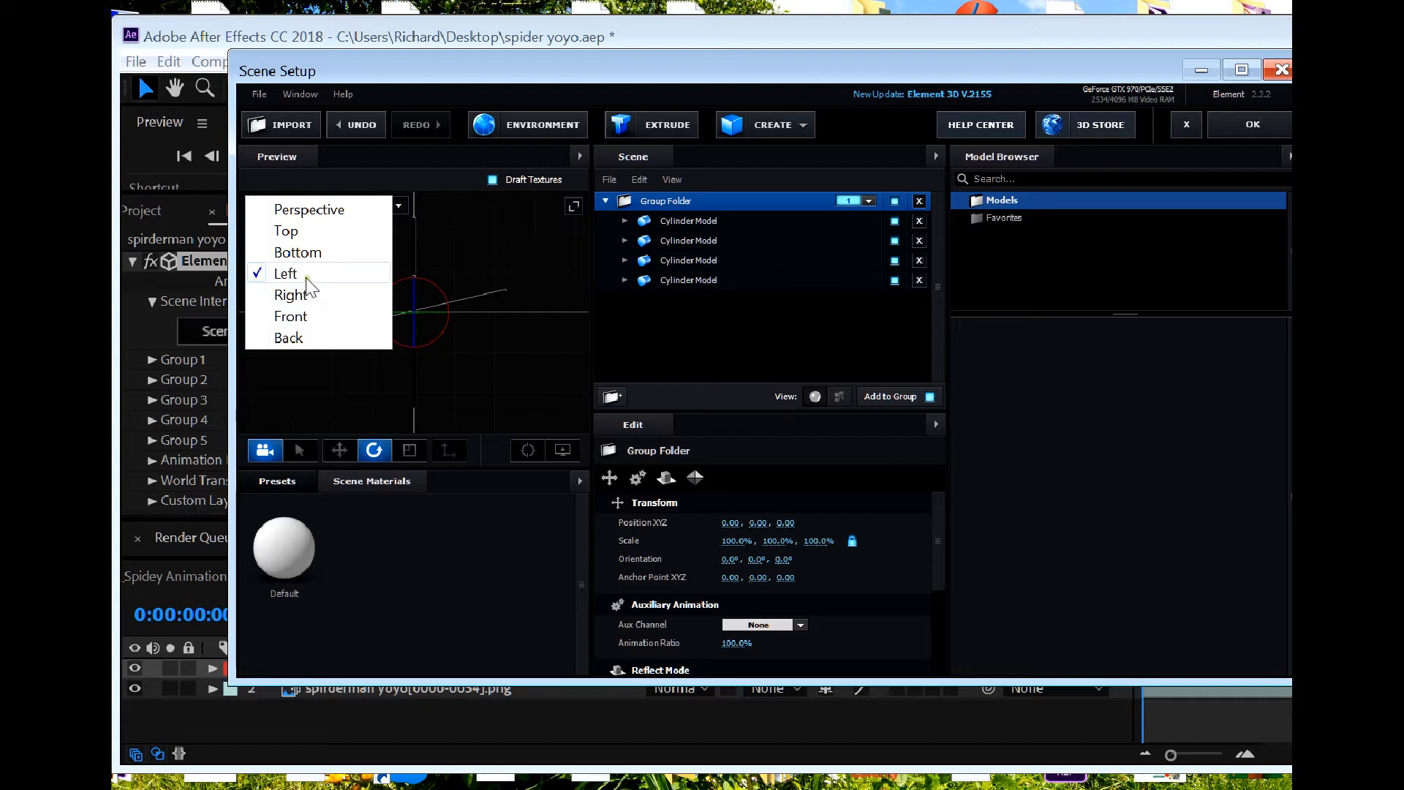
{"action": "left_click", "coordinate": [300, 231]}
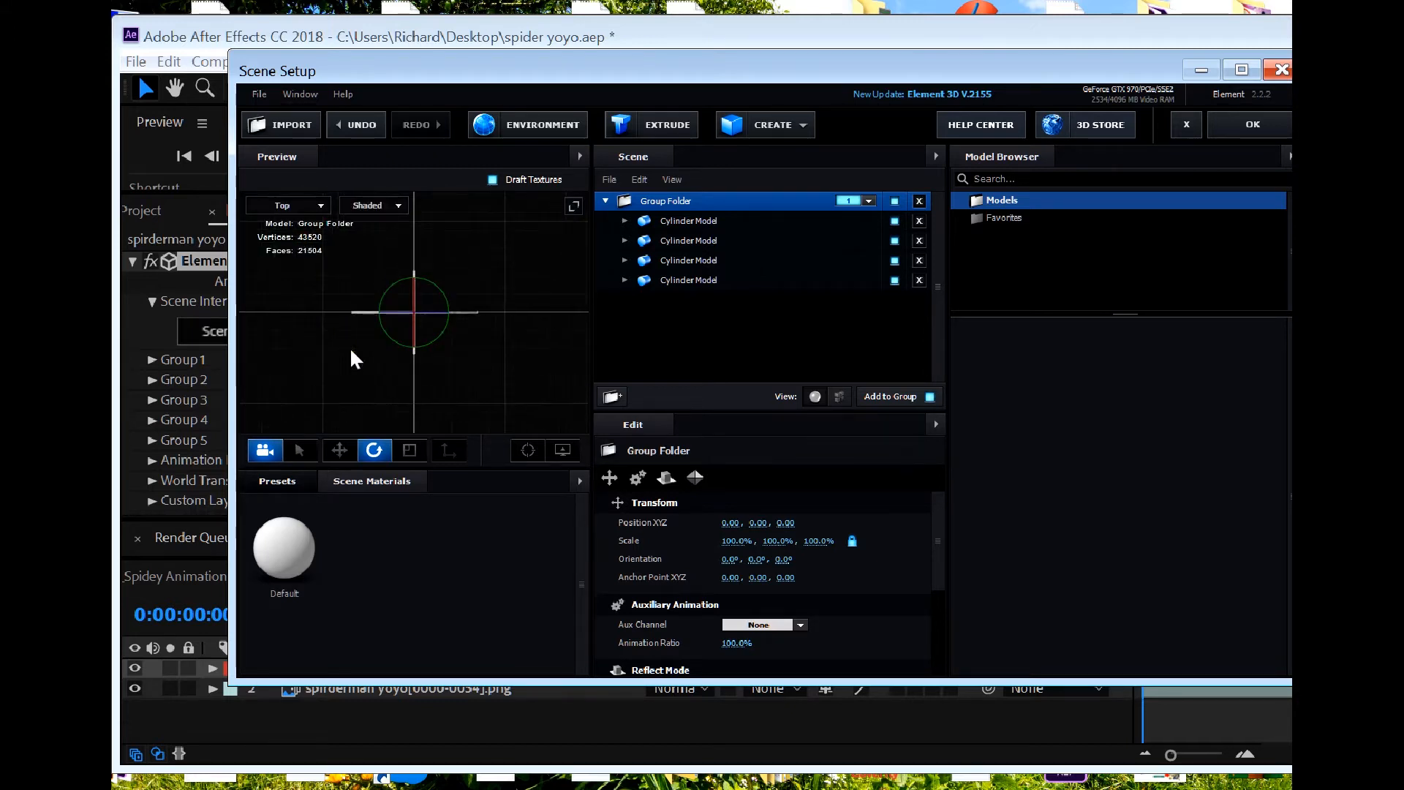
{"action": "left_click", "coordinate": [322, 205]}
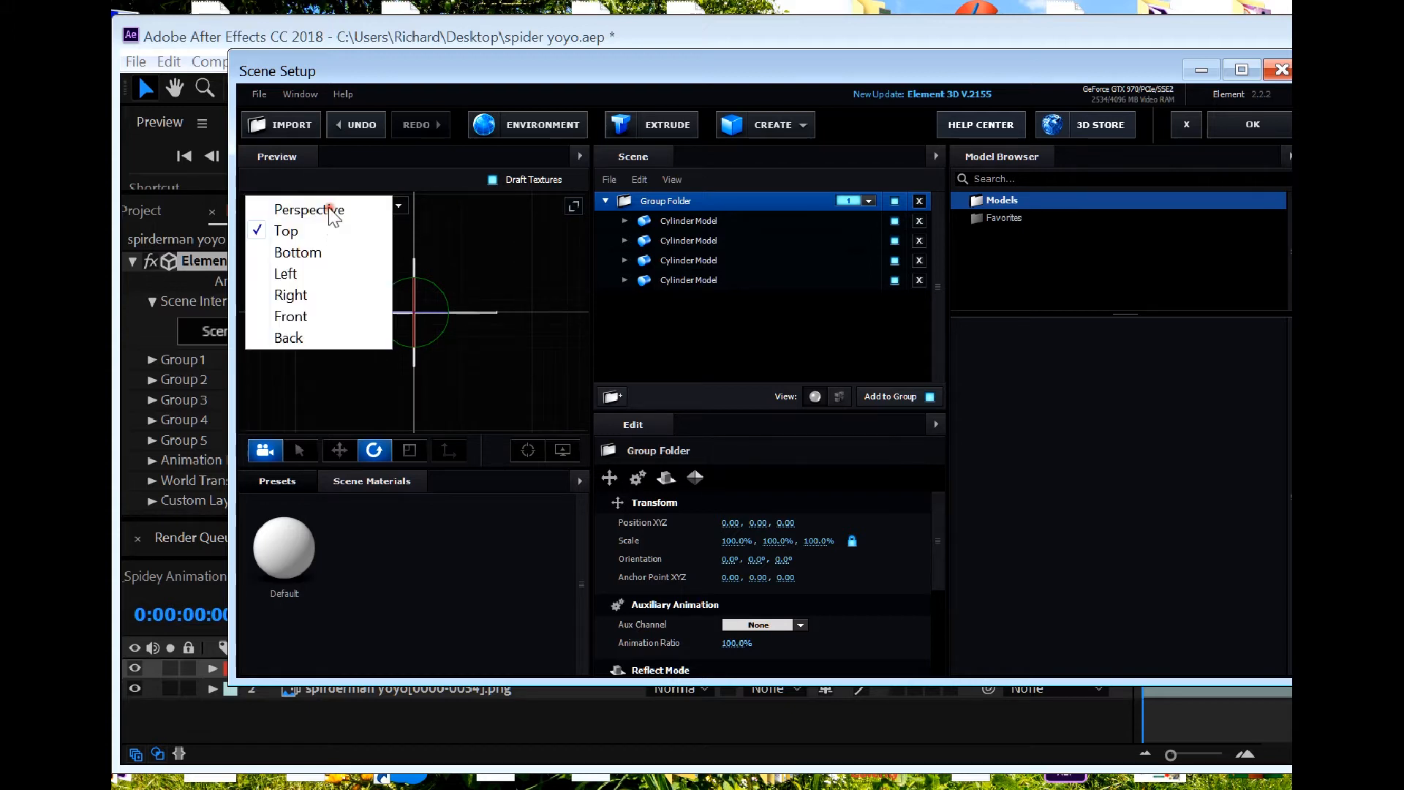
{"action": "left_click", "coordinate": [319, 210]}
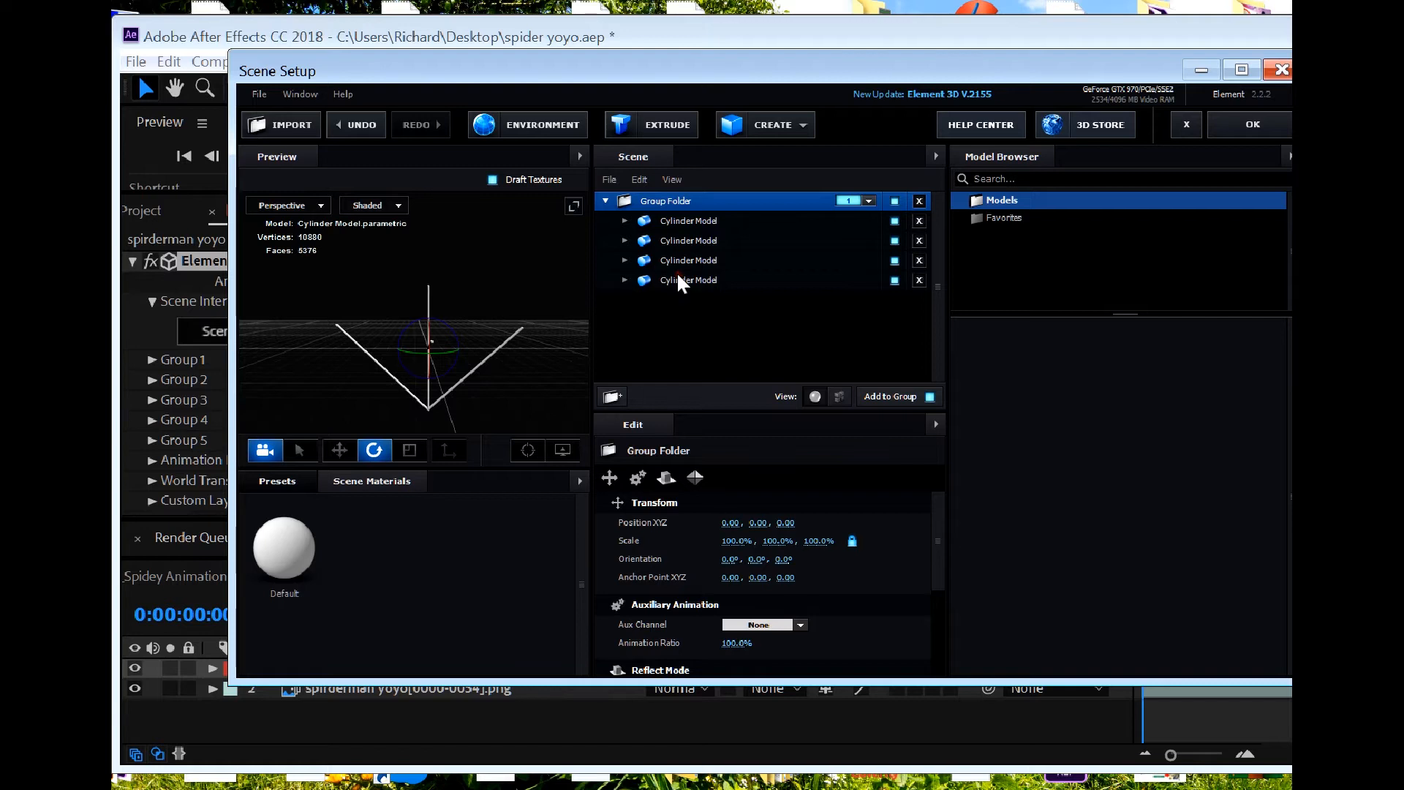
Step: Move the rotated third cylinder so its lower end meets the base point shared by the tilted cylinders
{"action": "left_click", "coordinate": [685, 253]}
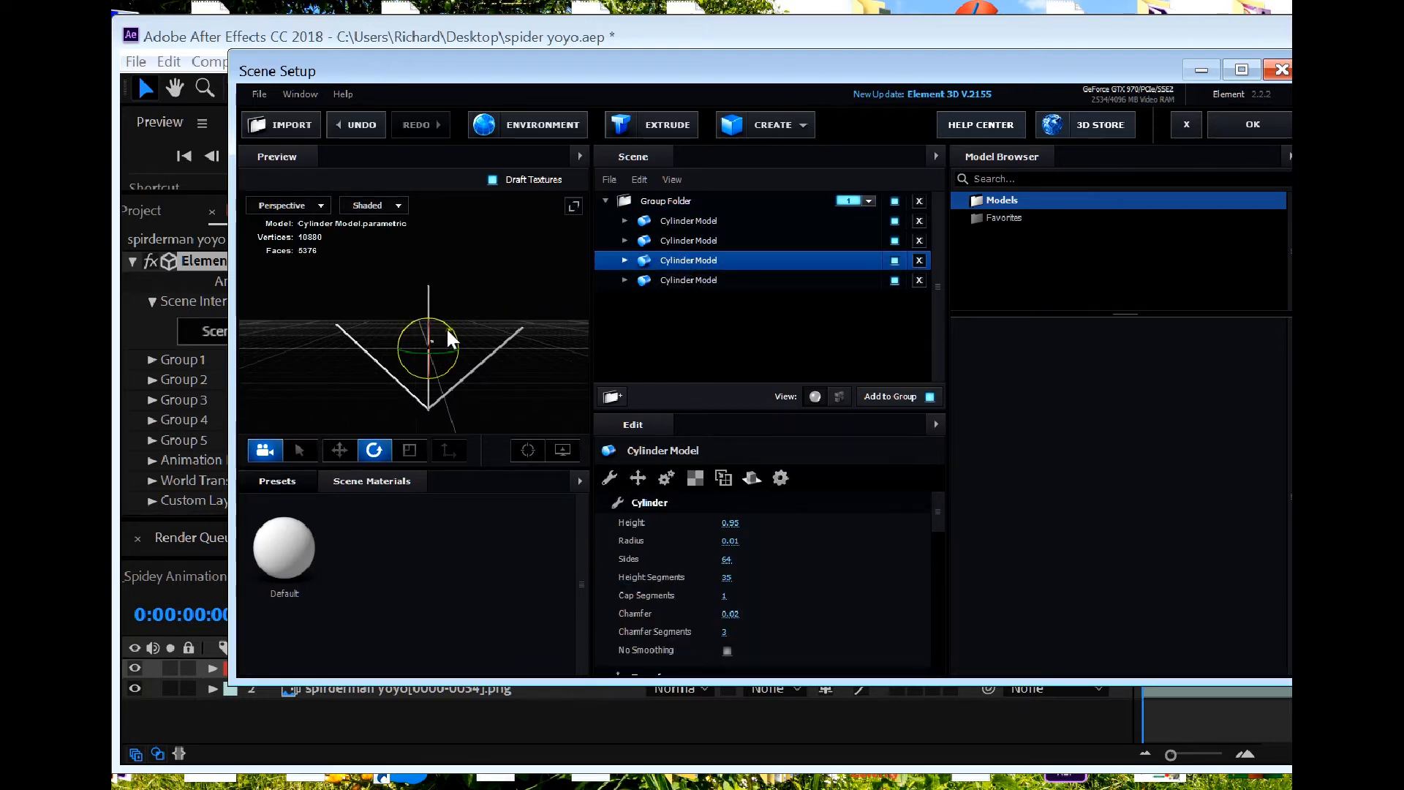
{"action": "left_click_drag", "start_coordinate": [450, 328], "coordinate": [528, 304]}
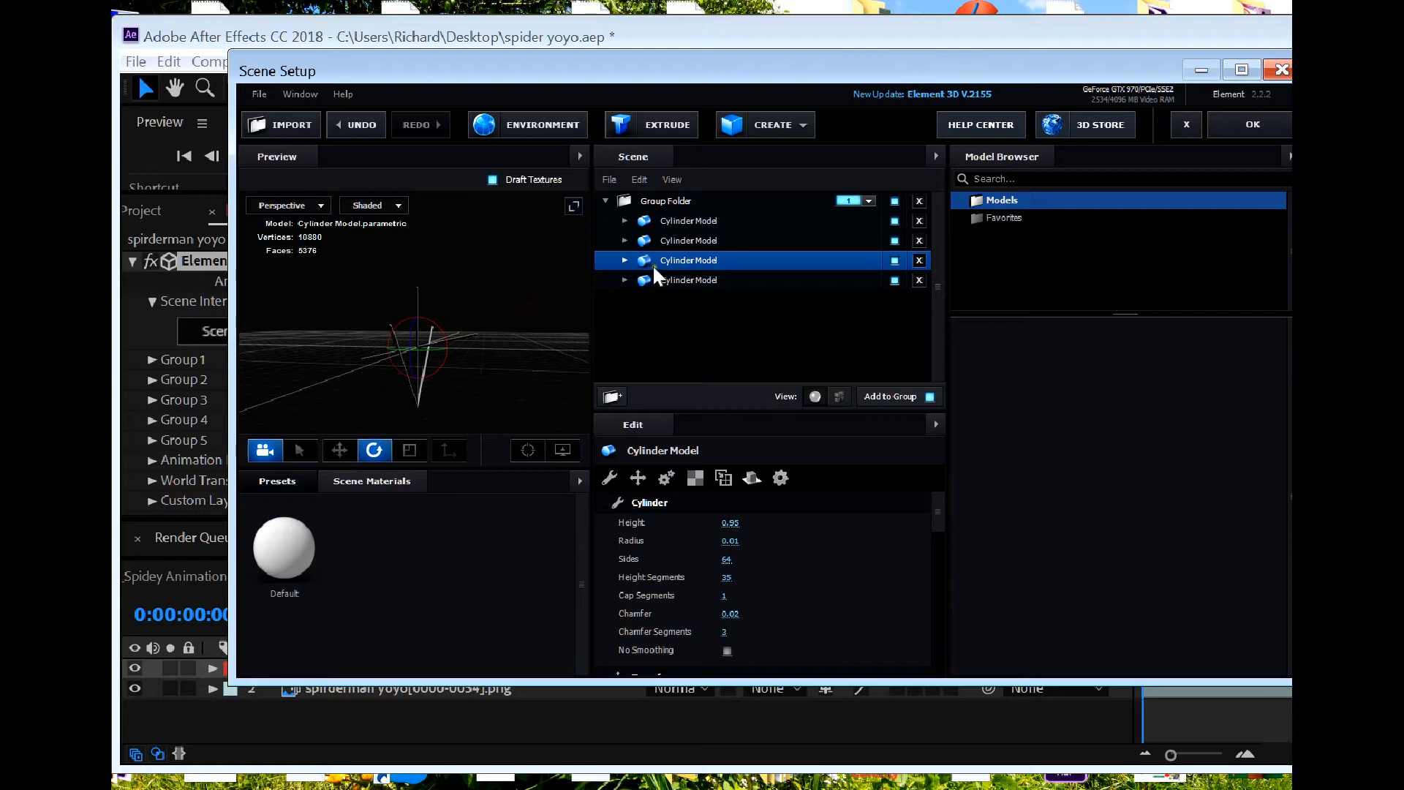
{"action": "left_click", "coordinate": [339, 450]}
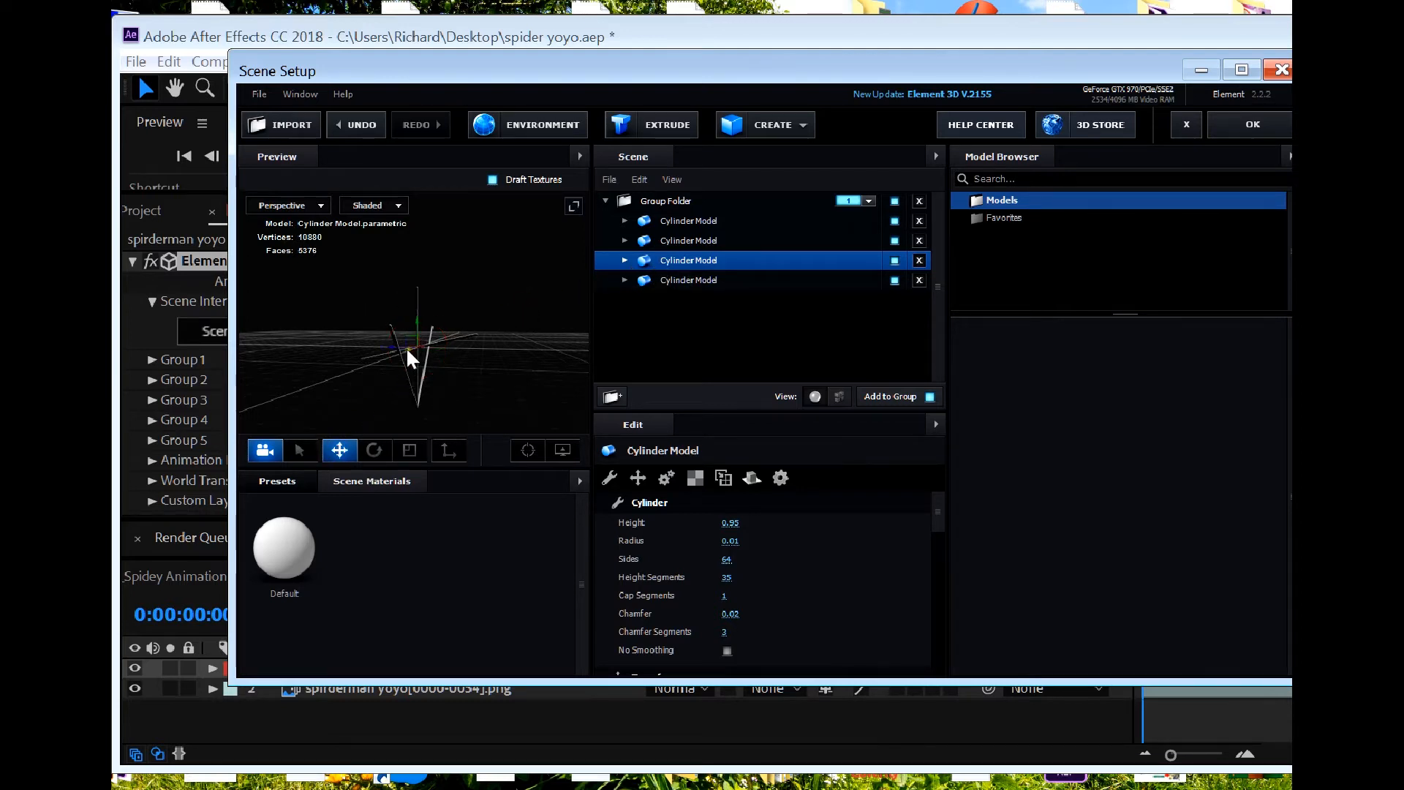
{"action": "left_click_drag", "start_coordinate": [404, 347], "coordinate": [504, 363]}
{"action": "left_click", "coordinate": [374, 450]}
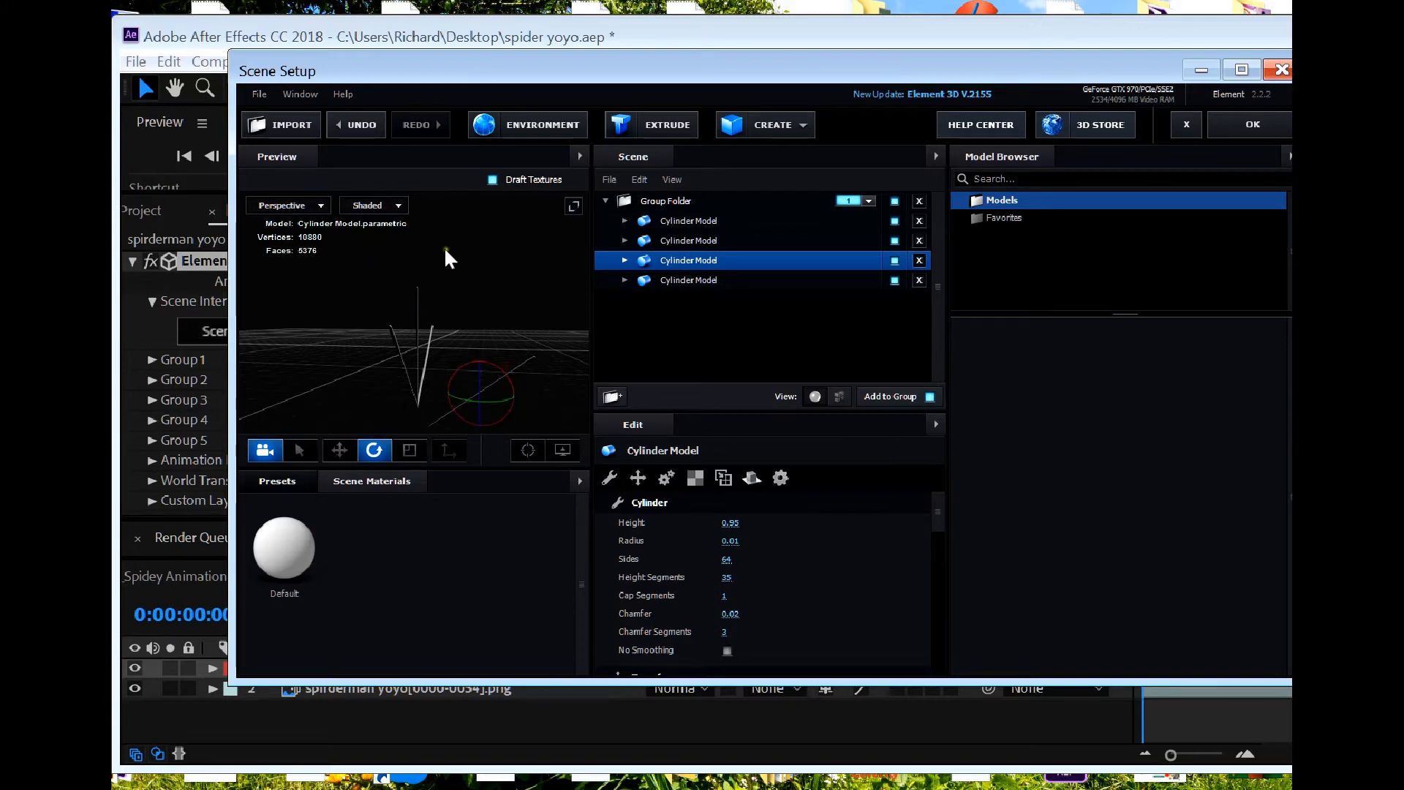
{"action": "left_click", "coordinate": [336, 448]}
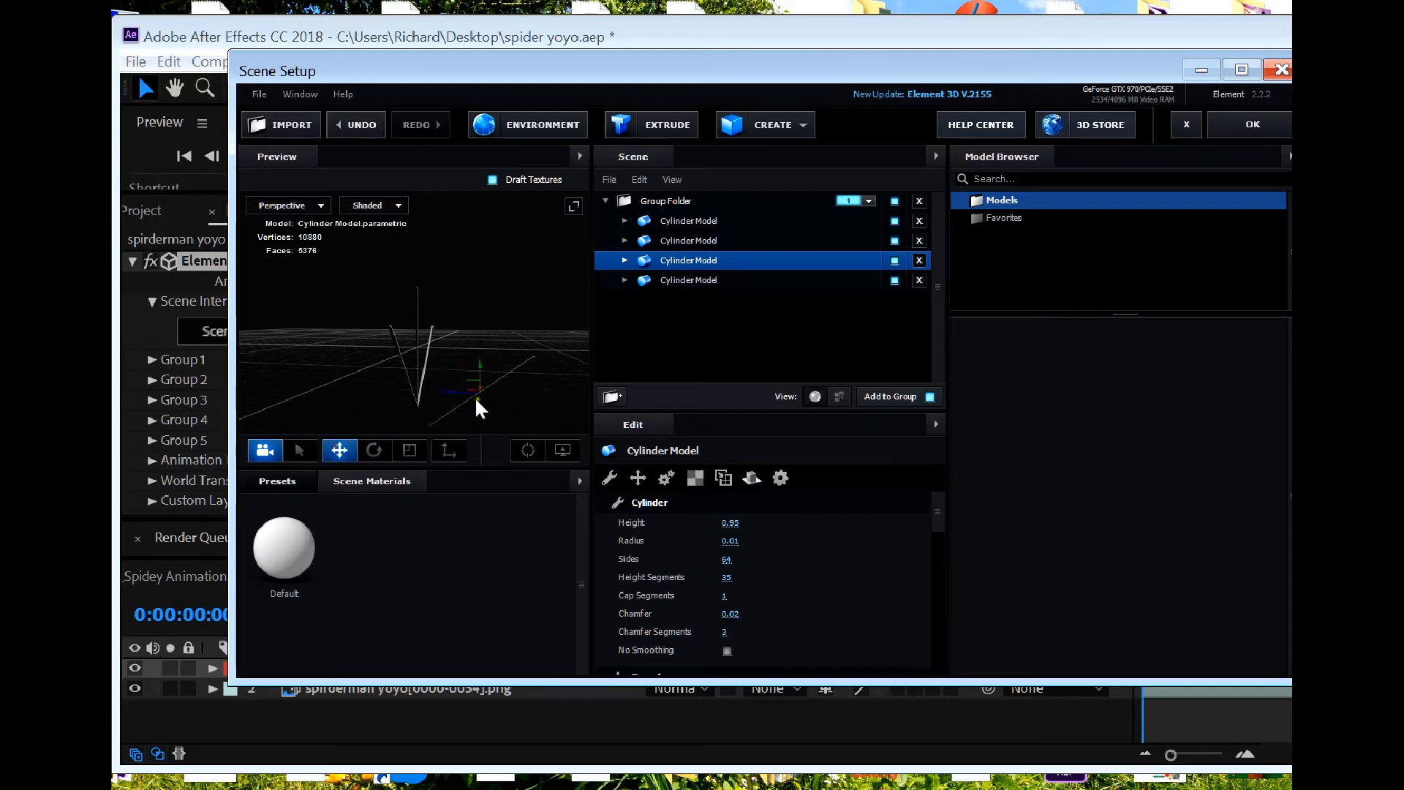
{"action": "left_click_drag", "start_coordinate": [476, 393], "coordinate": [468, 344]}
Step: Tilt the fourth cylinder in the opposite direction to the third and move its lower end onto the shared base point
{"action": "left_click", "coordinate": [674, 281]}
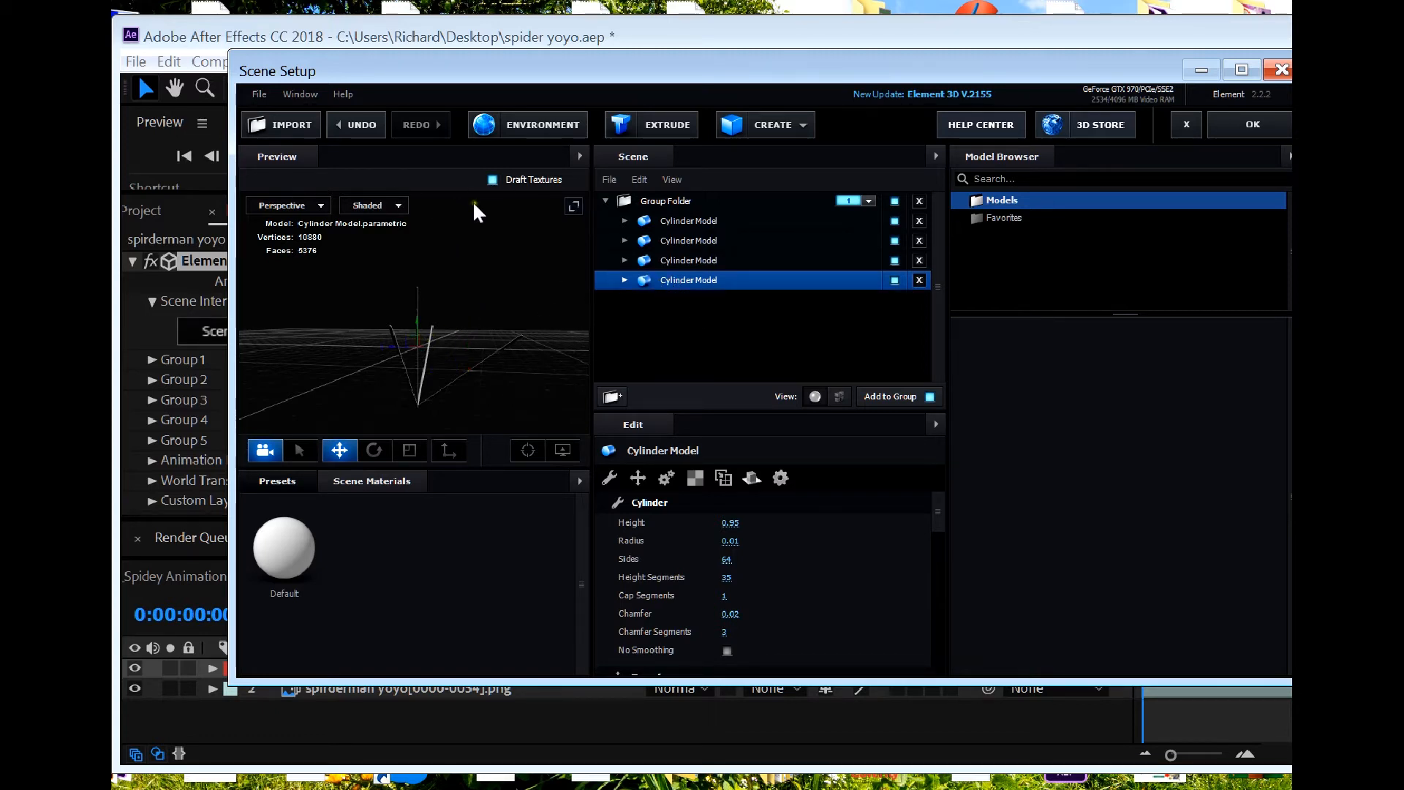
{"action": "left_click_drag", "start_coordinate": [483, 366], "coordinate": [452, 244]}
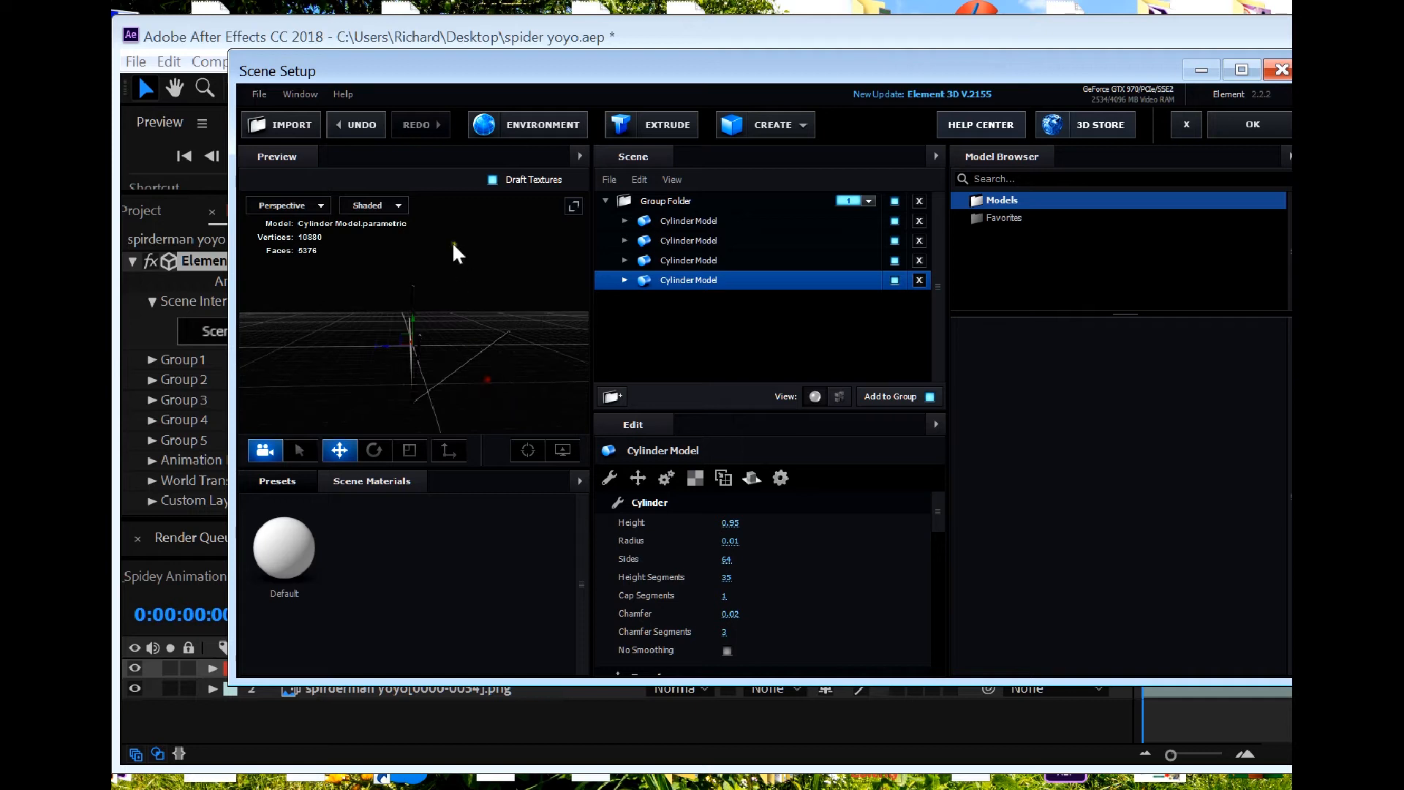
{"action": "left_click", "coordinate": [375, 448]}
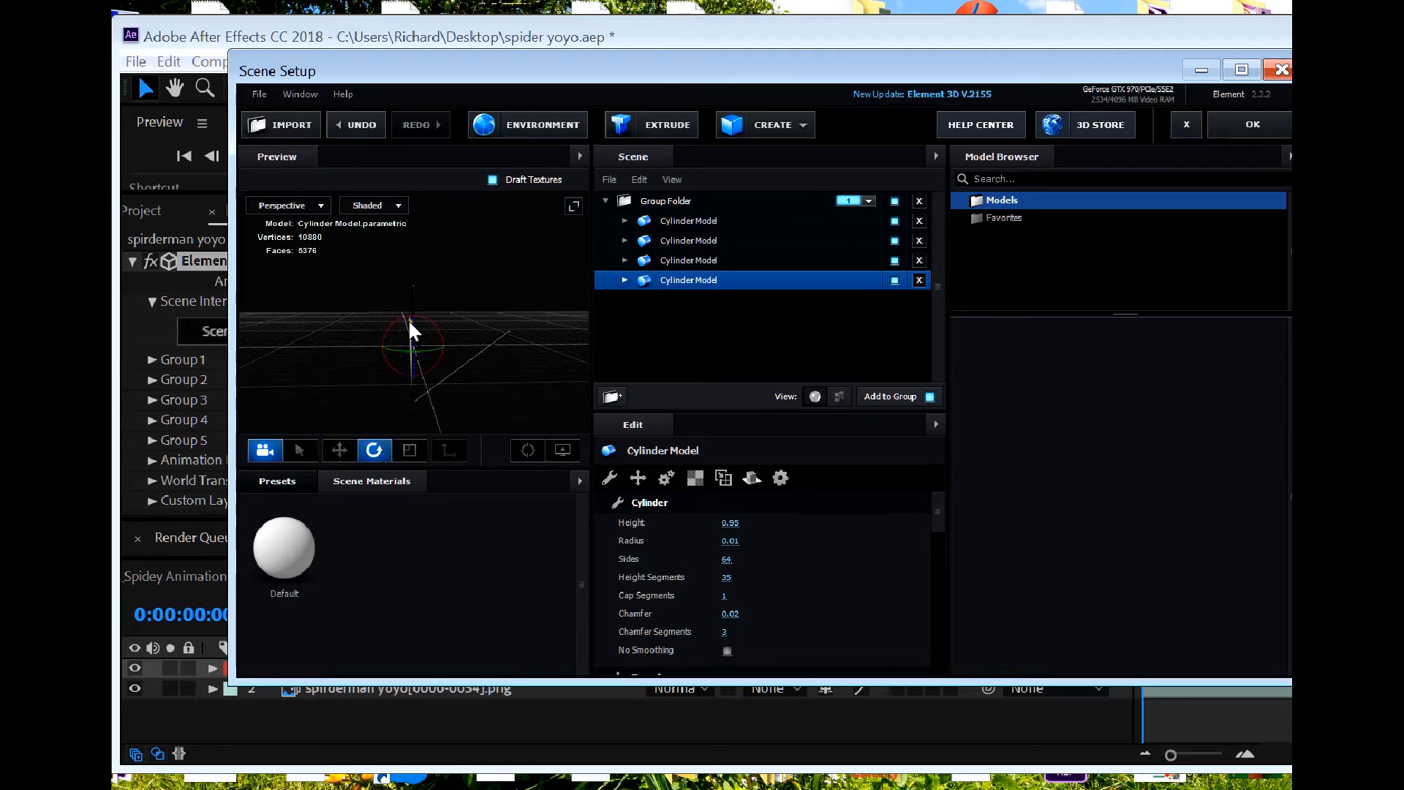
{"action": "left_click_drag", "start_coordinate": [408, 317], "coordinate": [385, 316]}
{"action": "left_click", "coordinate": [340, 448]}
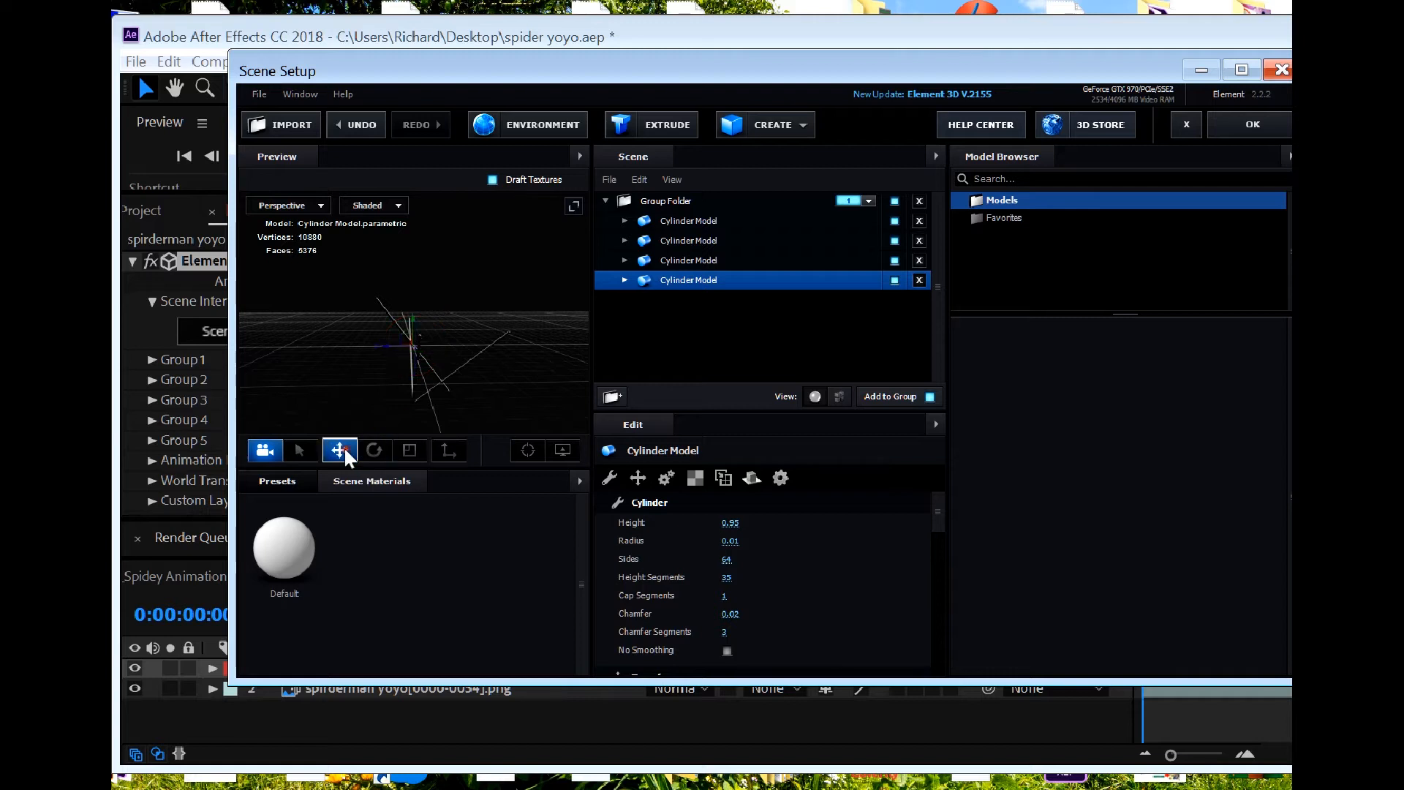
{"action": "left_click_drag", "start_coordinate": [396, 344], "coordinate": [374, 320]}
{"action": "mouse_move", "coordinate": [460, 330]}
{"action": "left_mouse_down"}
{"action": "mouse_move", "coordinate": [507, 349]}
{"action": "mouse_move", "coordinate": [440, 344]}
{"action": "left_mouse_up"}
{"action": "mouse_move", "coordinate": [429, 319]}
{"action": "left_mouse_down"}
{"action": "mouse_move", "coordinate": [463, 332]}
{"action": "mouse_move", "coordinate": [418, 354]}
{"action": "mouse_move", "coordinate": [428, 328]}
{"action": "mouse_move", "coordinate": [438, 333]}
{"action": "left_mouse_up"}
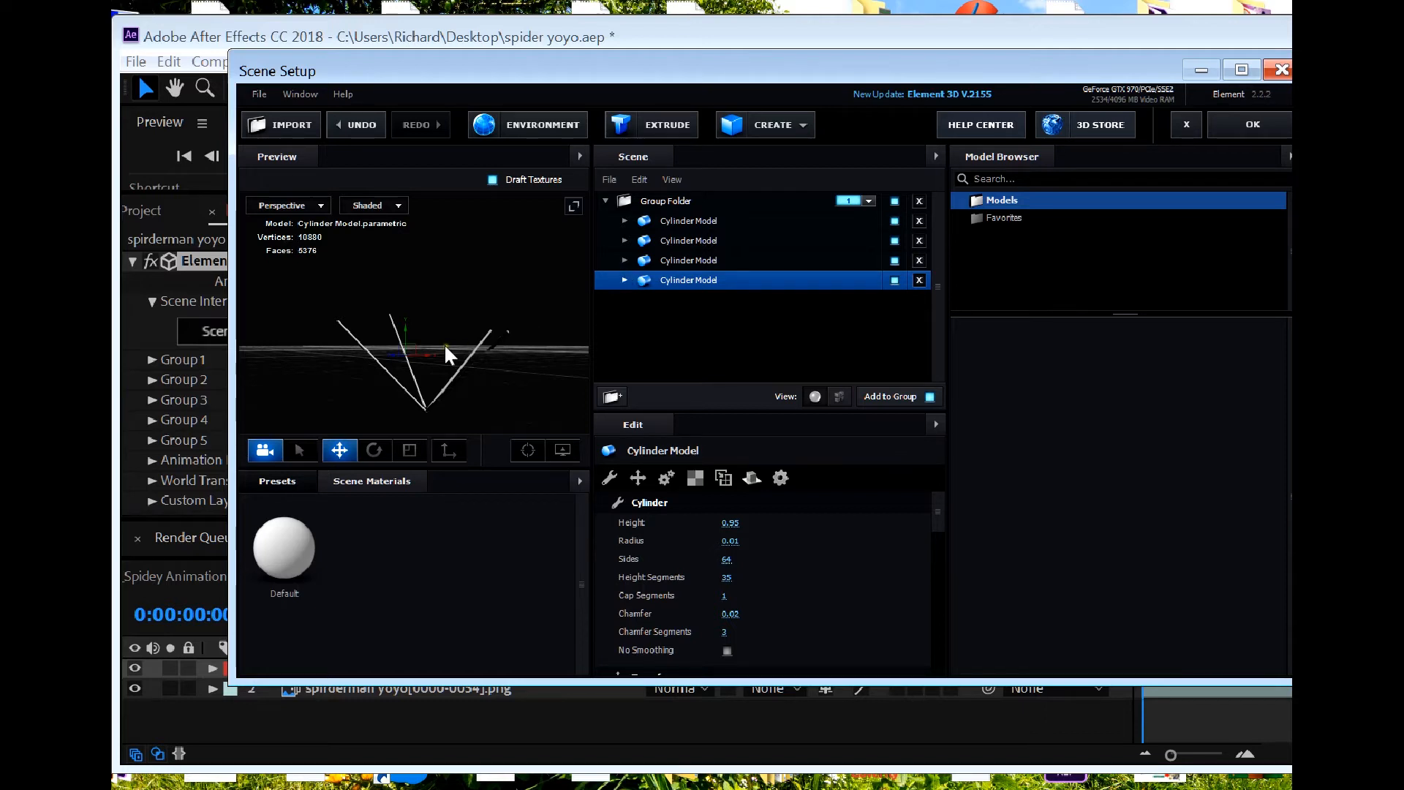
{"action": "left_click_drag", "start_coordinate": [494, 365], "coordinate": [354, 368]}
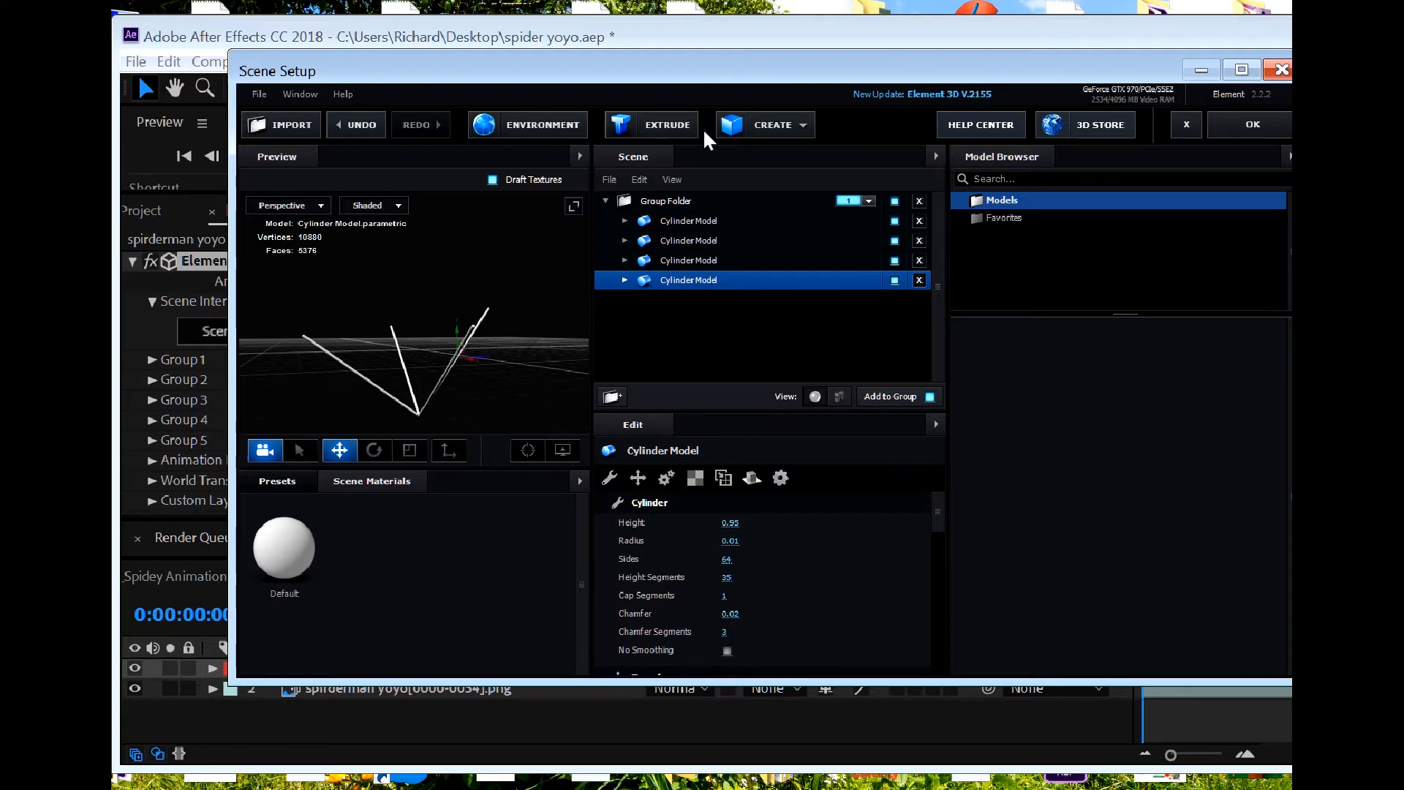
Step: Duplicate the fourth cylinder, rotate the copy to near horizontal and position it as a cross strand near two spokes' upper ends
{"action": "right_click", "coordinate": [677, 285]}
{"action": "left_click", "coordinate": [705, 372]}
{"action": "left_click_drag", "start_coordinate": [559, 269], "coordinate": [474, 353]}
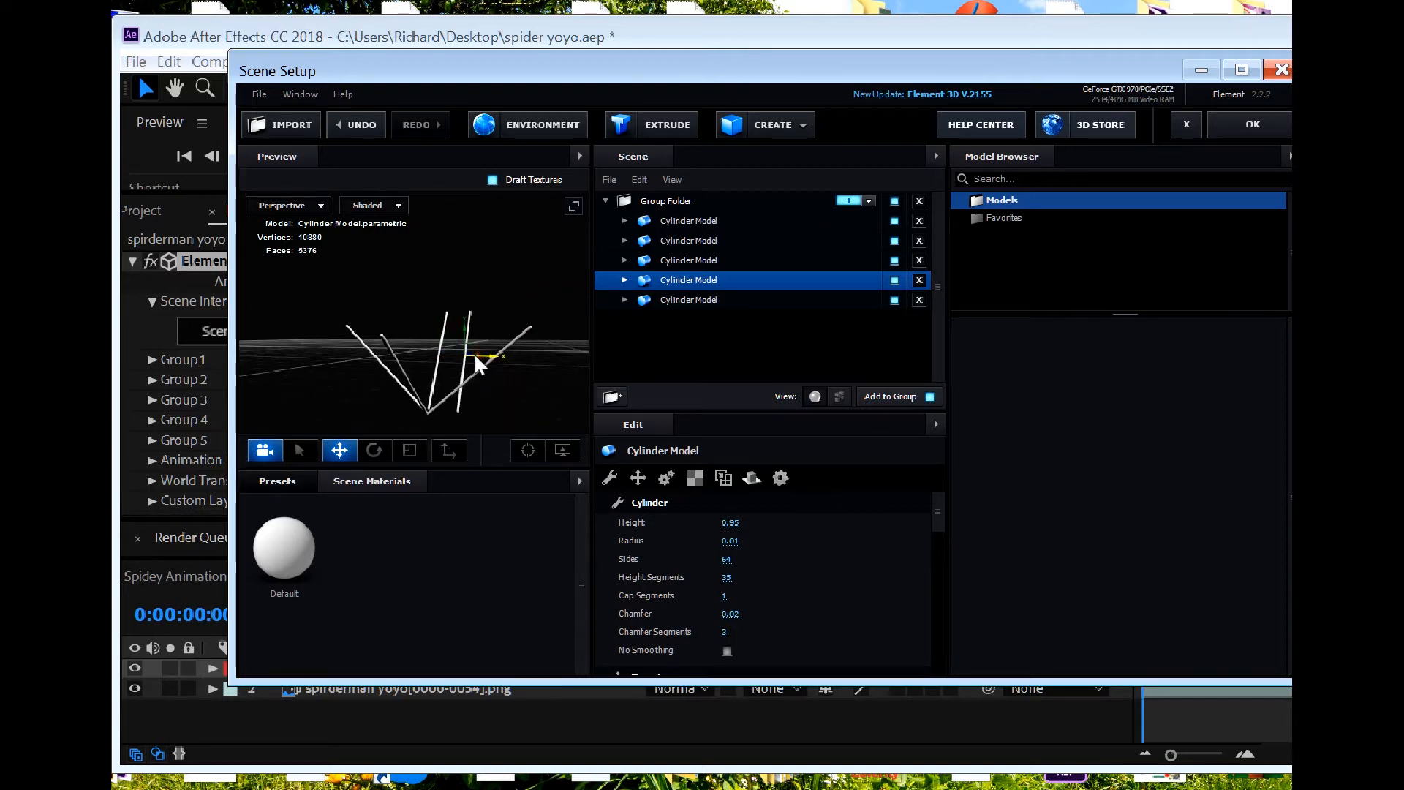
{"action": "left_click", "coordinate": [382, 449]}
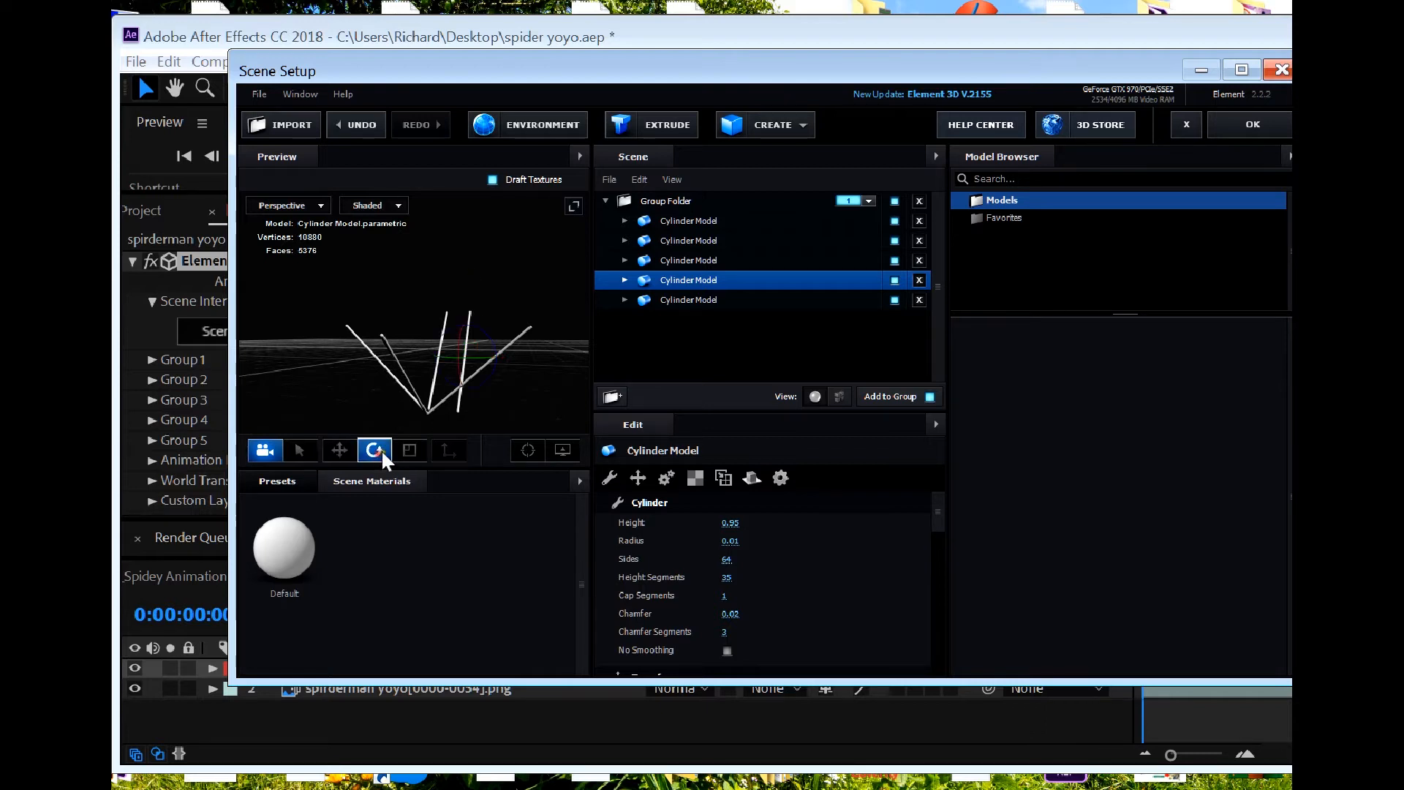
{"action": "mouse_move", "coordinate": [493, 357]}
{"action": "left_mouse_down"}
{"action": "mouse_move", "coordinate": [485, 313]}
{"action": "mouse_move", "coordinate": [490, 360]}
{"action": "mouse_move", "coordinate": [500, 304]}
{"action": "mouse_move", "coordinate": [442, 302]}
{"action": "mouse_move", "coordinate": [503, 370]}
{"action": "left_mouse_up"}
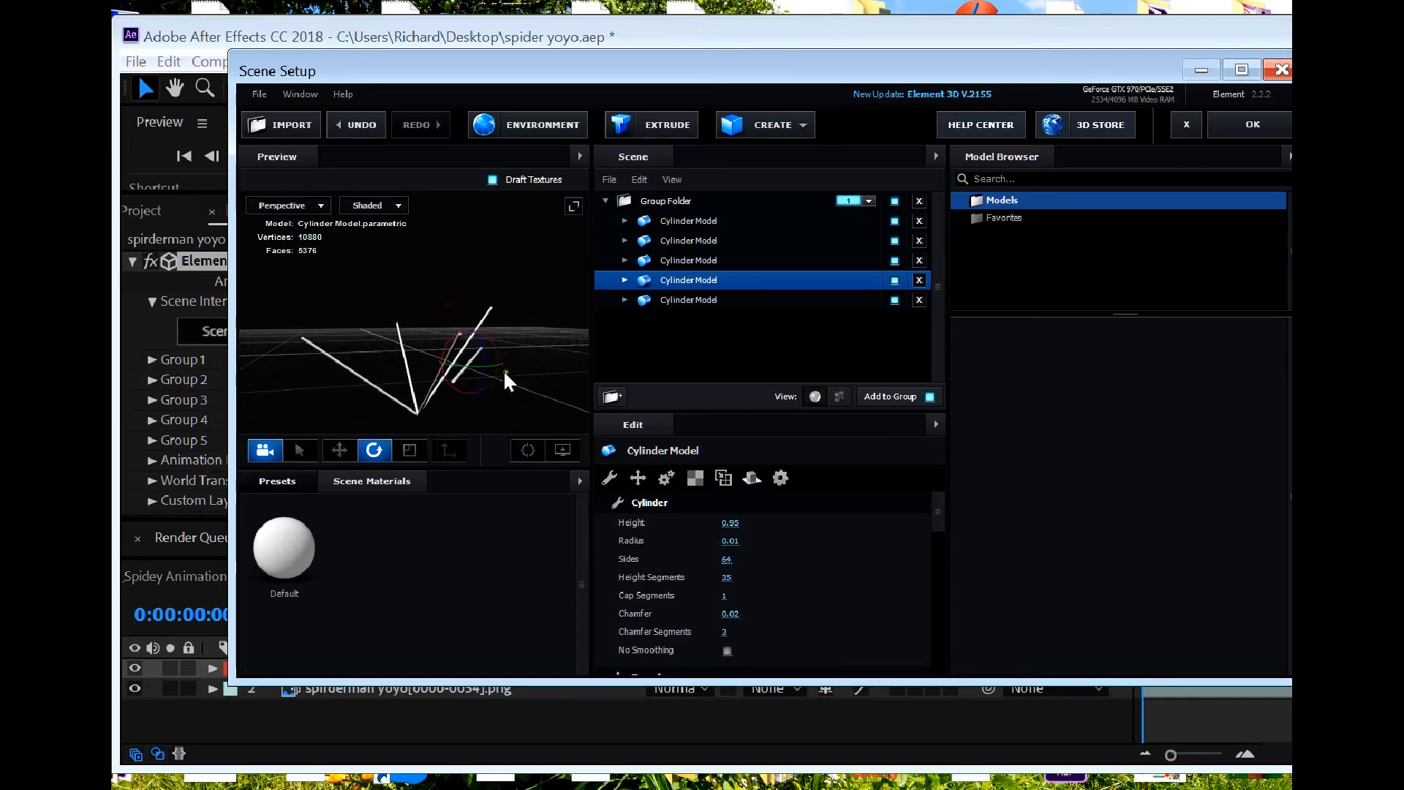
{"action": "left_click", "coordinate": [339, 443]}
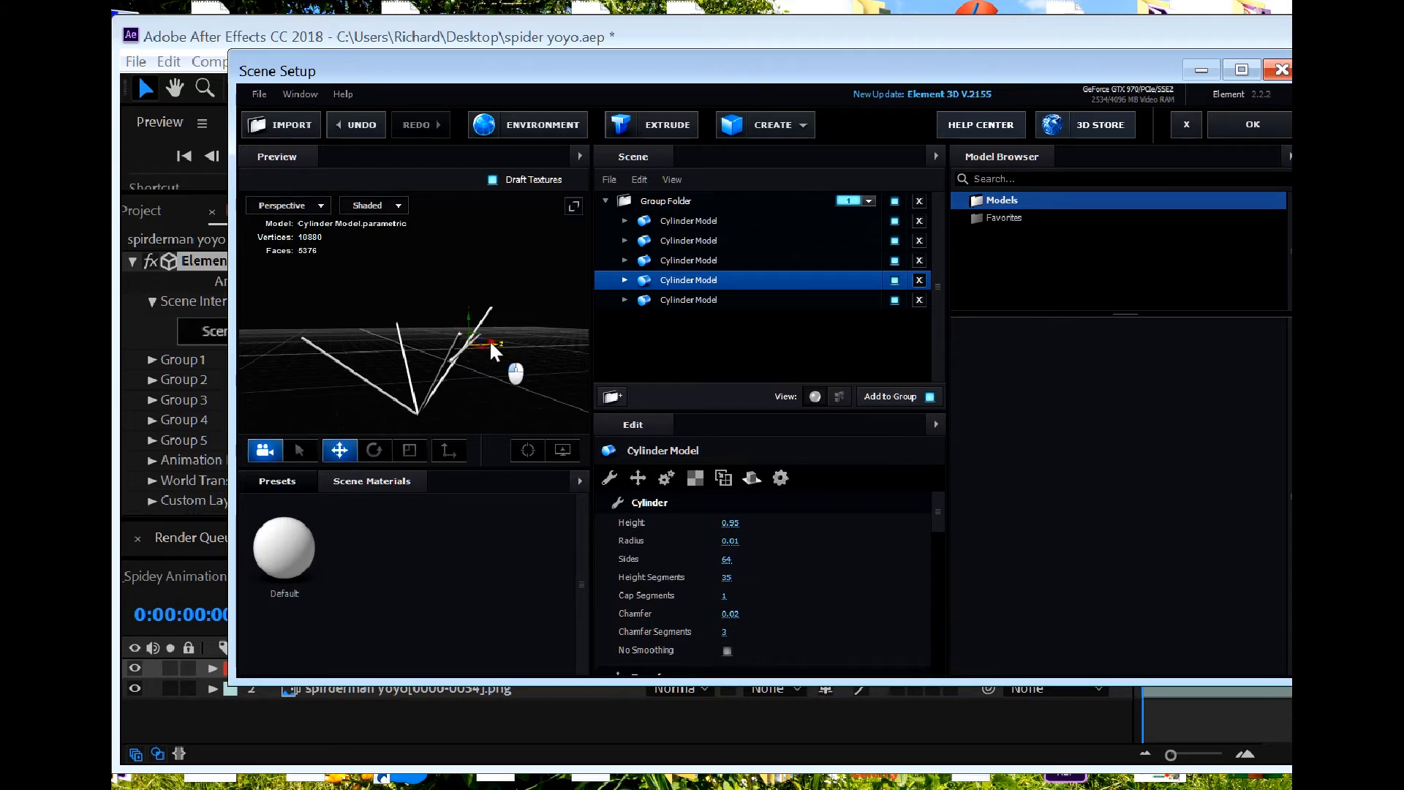
{"action": "left_click_drag", "start_coordinate": [484, 339], "coordinate": [503, 292]}
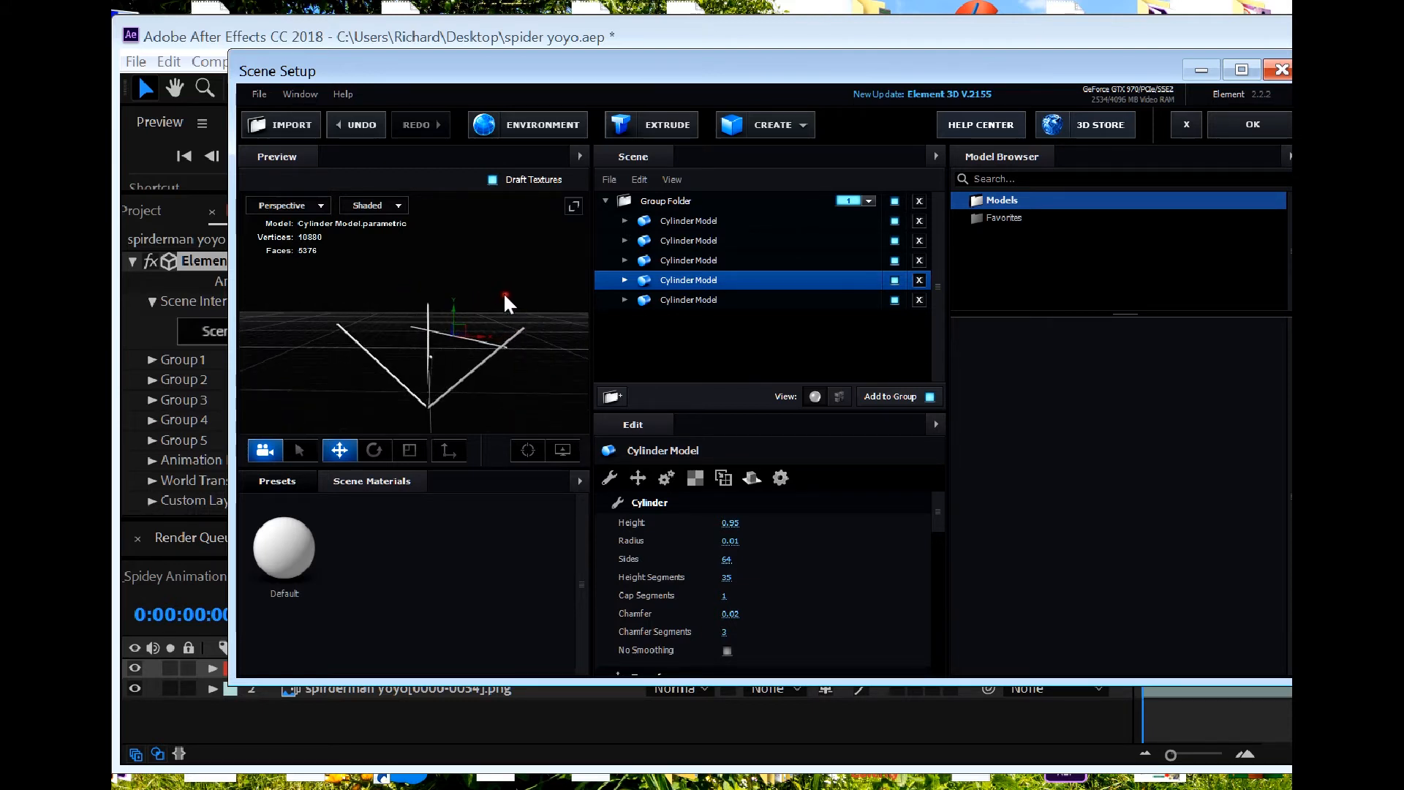
{"action": "left_click_drag", "start_coordinate": [394, 313], "coordinate": [465, 329]}
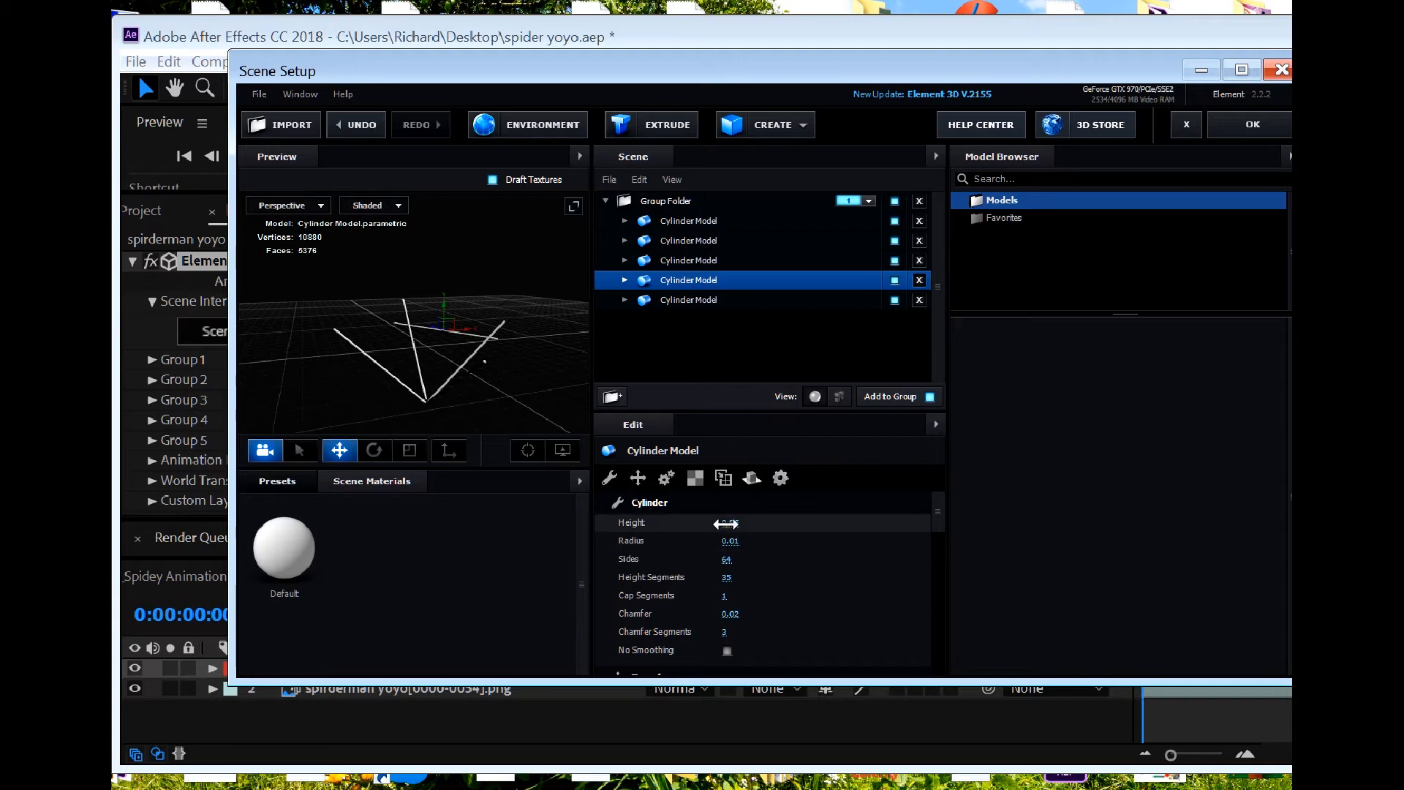
Step: Shorten the cross strand to a height of about 0.72 and shift it to span the two neighbouring spokes
{"action": "left_click_drag", "start_coordinate": [726, 523], "coordinate": [710, 524]}
{"action": "left_click_drag", "start_coordinate": [457, 333], "coordinate": [457, 332]}
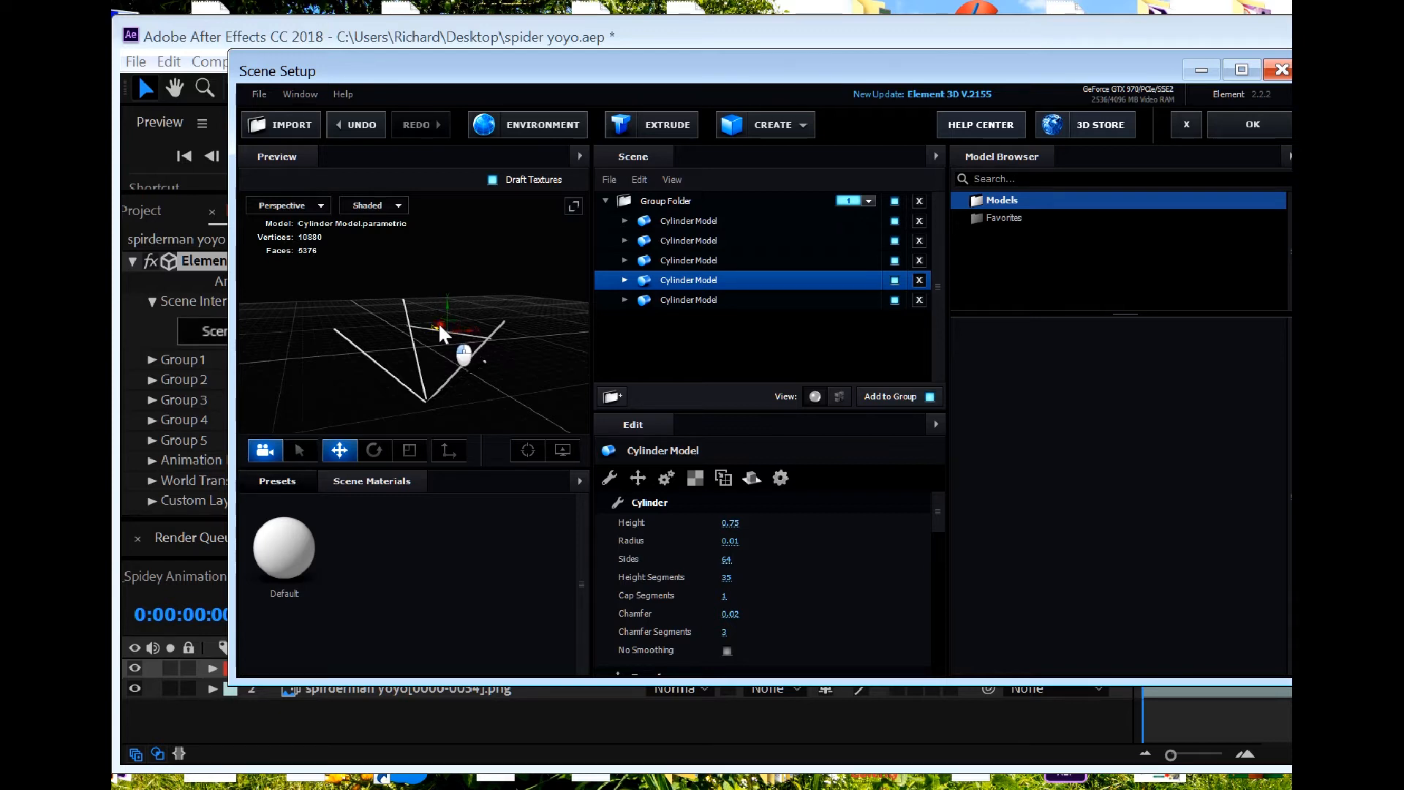
{"action": "left_click_drag", "start_coordinate": [441, 333], "coordinate": [438, 331]}
{"action": "left_click_drag", "start_coordinate": [520, 373], "coordinate": [556, 366]}
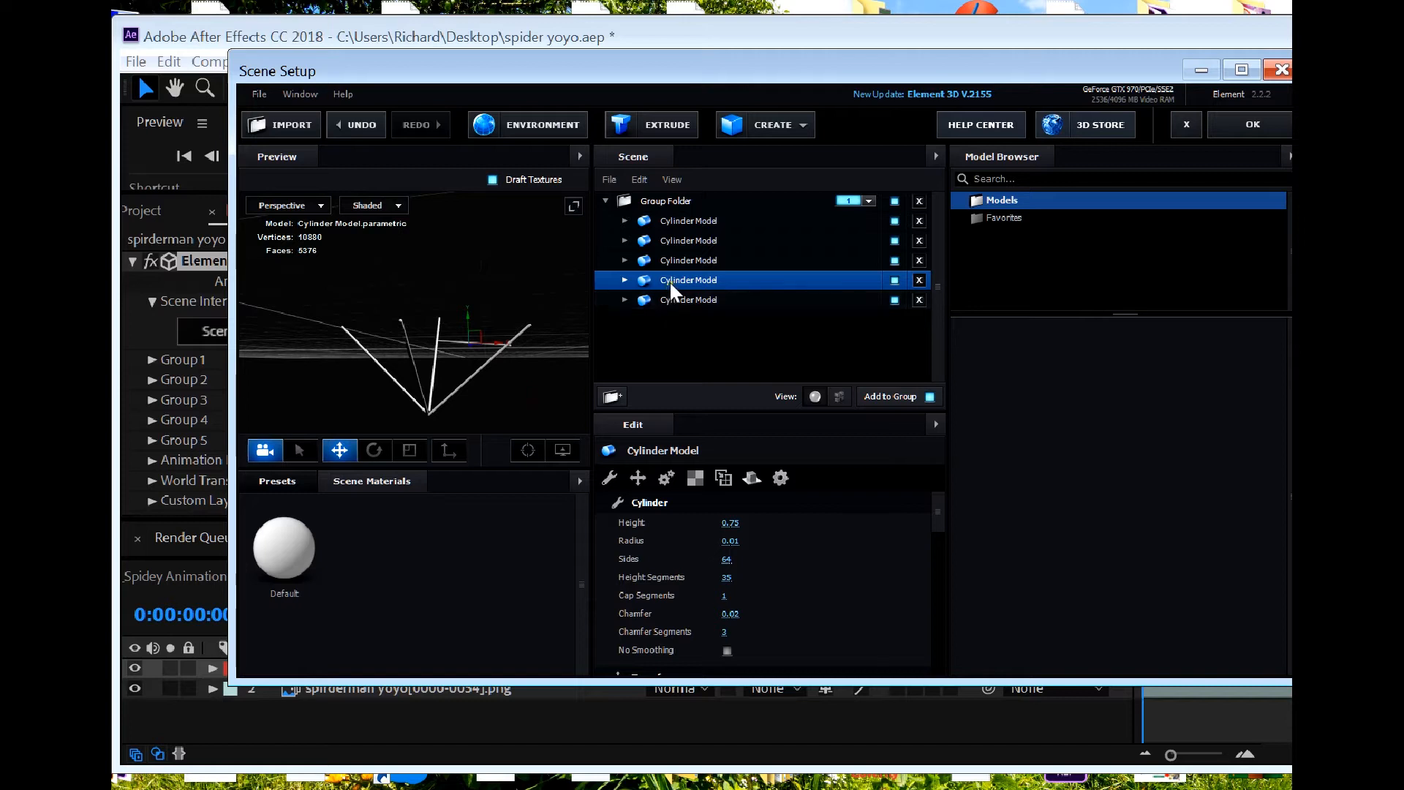
Step: Duplicate the shortened cross strand and move the copy toward the opposite side of the web frame
{"action": "right_click", "coordinate": [669, 279]}
{"action": "left_click", "coordinate": [700, 370]}
{"action": "left_click_drag", "start_coordinate": [464, 327], "coordinate": [359, 411]}
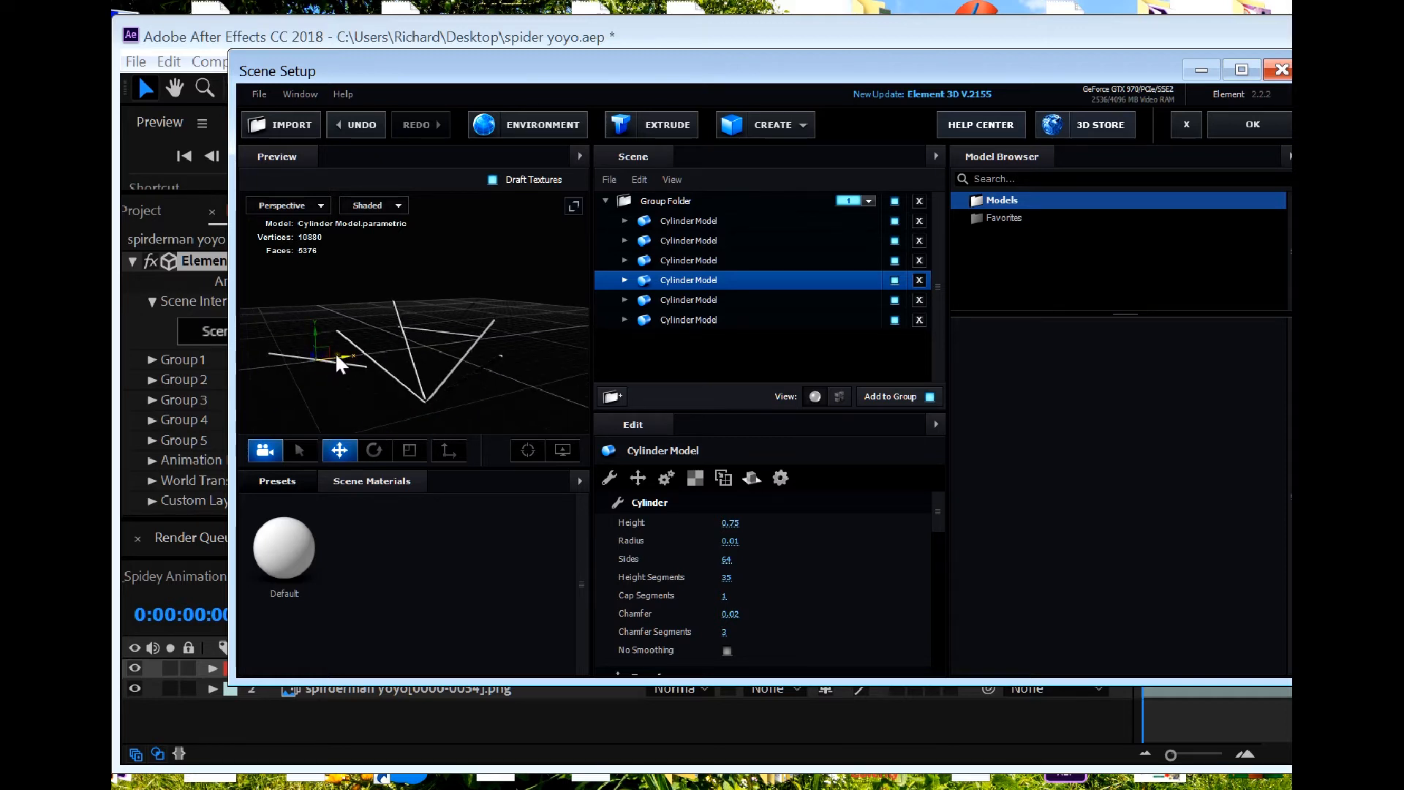
{"action": "left_click_drag", "start_coordinate": [336, 356], "coordinate": [383, 340]}
{"action": "left_click_drag", "start_coordinate": [401, 348], "coordinate": [399, 363]}
Step: Rotate the copied cross strand and move it in toward the two spokes on the opposite side of the web frame
{"action": "left_click", "coordinate": [378, 447]}
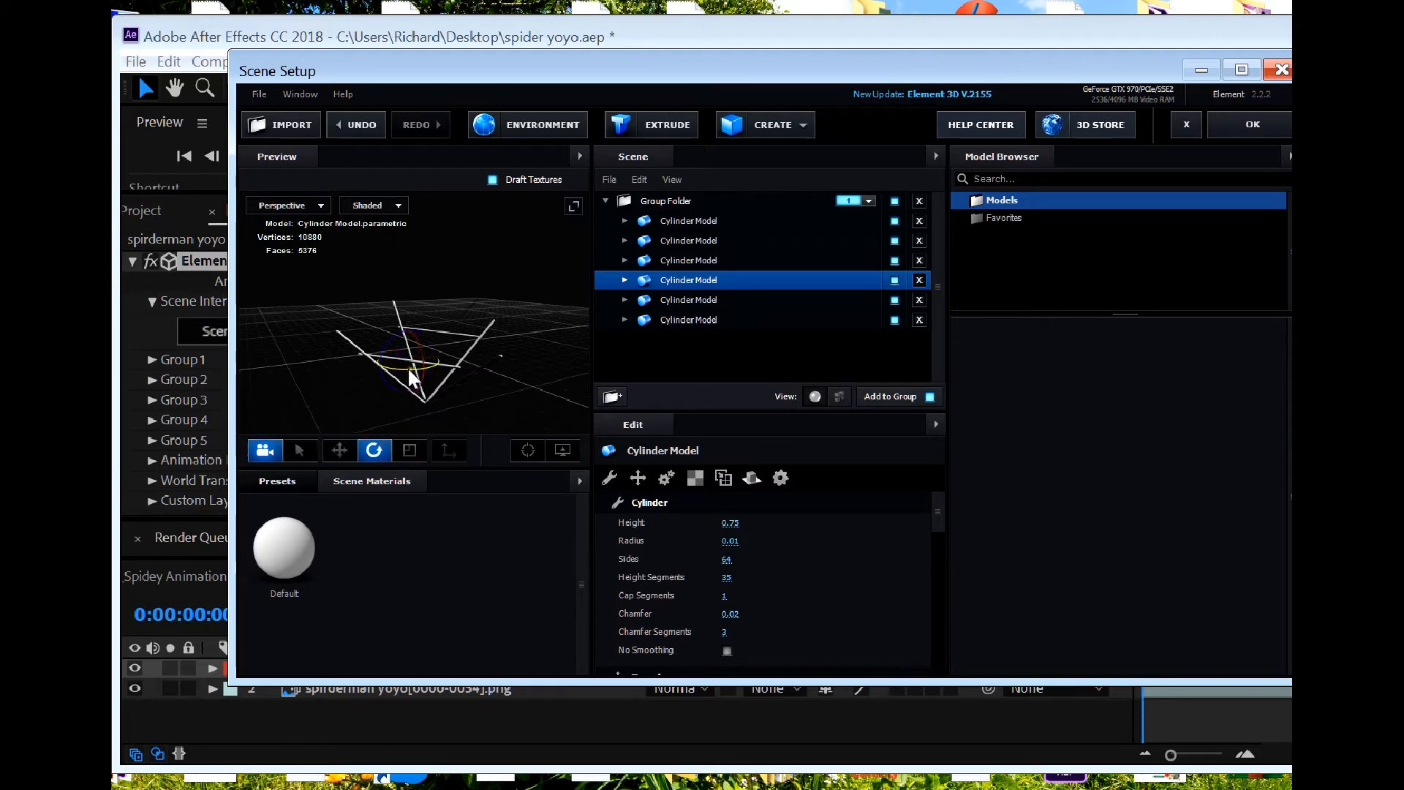
{"action": "left_click_drag", "start_coordinate": [407, 366], "coordinate": [433, 349]}
{"action": "left_click_drag", "start_coordinate": [528, 301], "coordinate": [364, 363]}
{"action": "left_click_drag", "start_coordinate": [433, 397], "coordinate": [415, 359]}
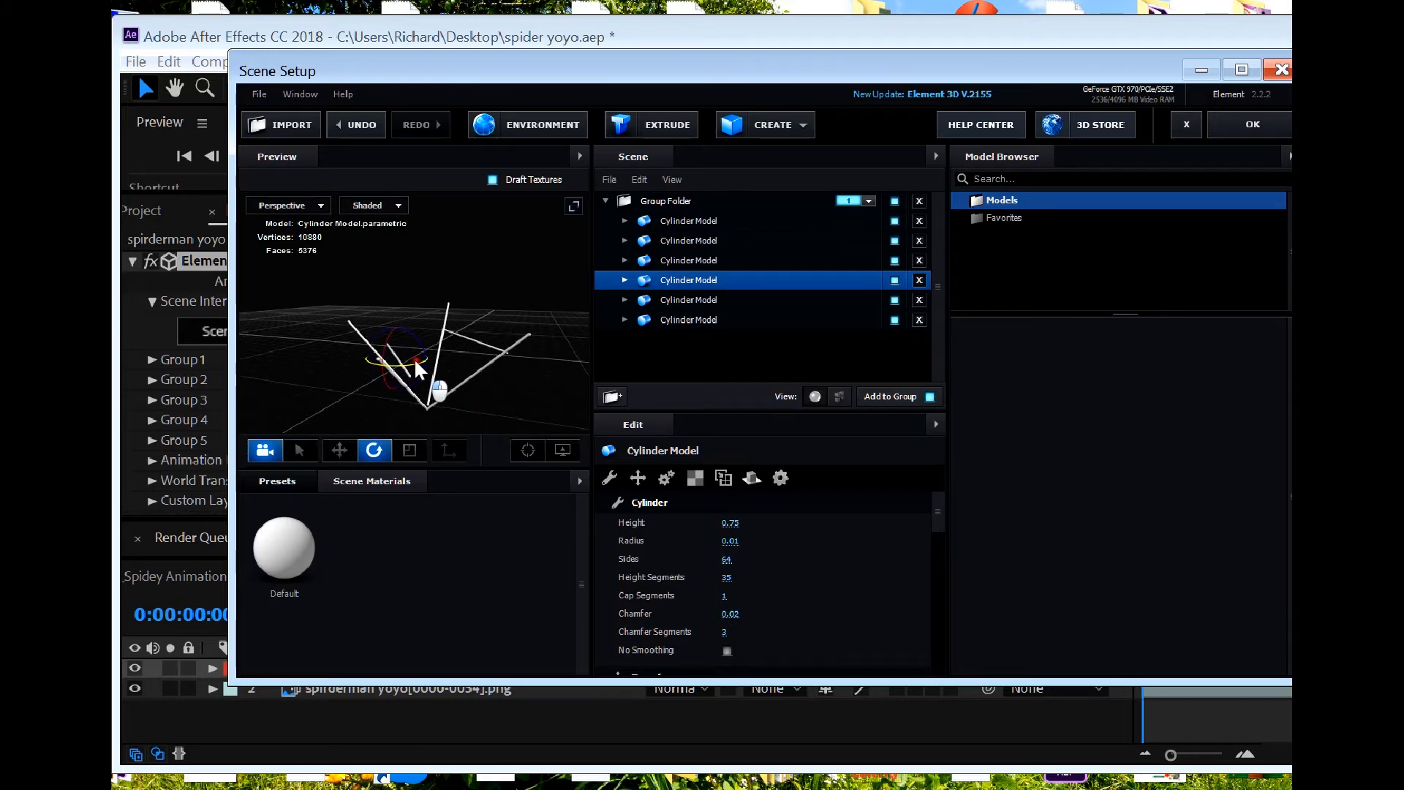
{"action": "left_click", "coordinate": [340, 450]}
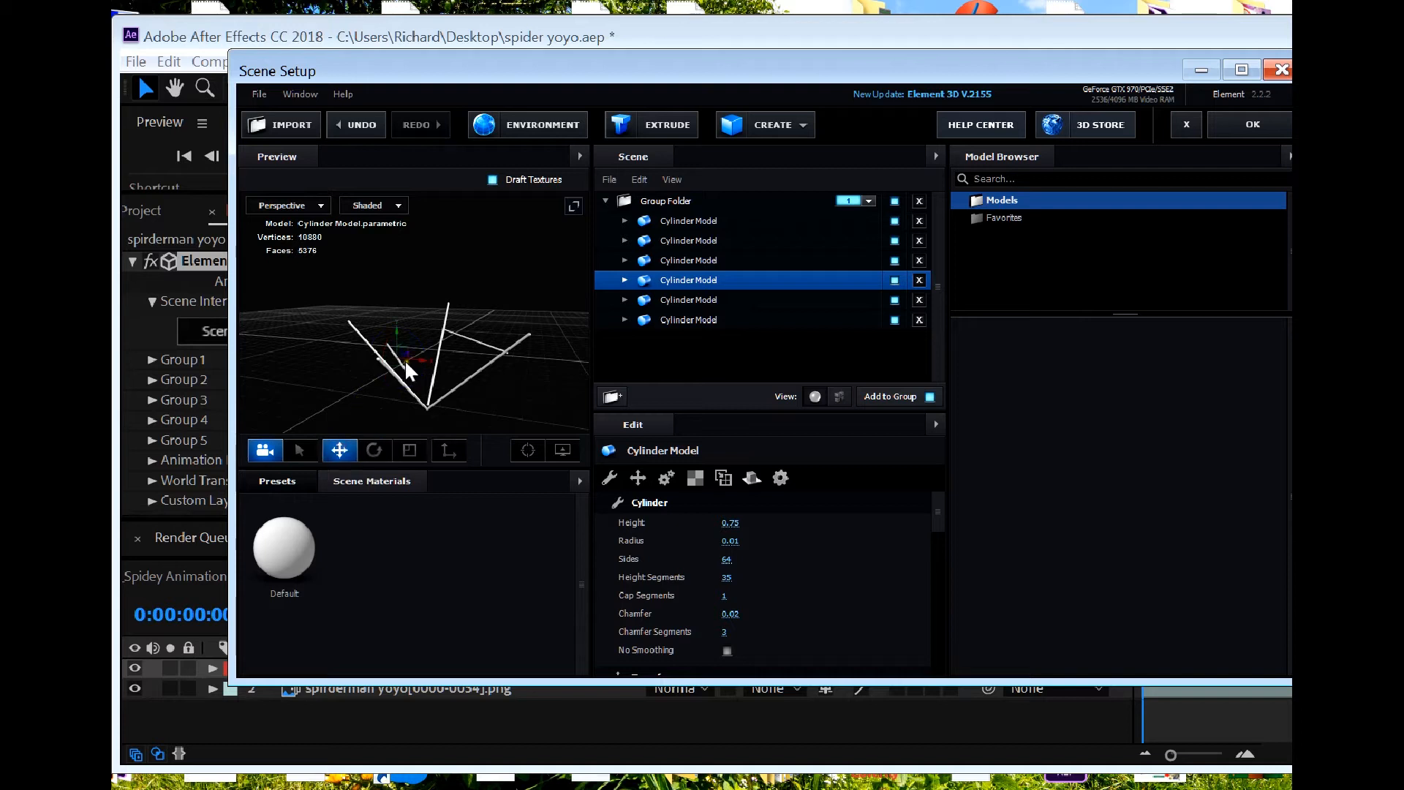
{"action": "left_click_drag", "start_coordinate": [357, 398], "coordinate": [328, 402]}
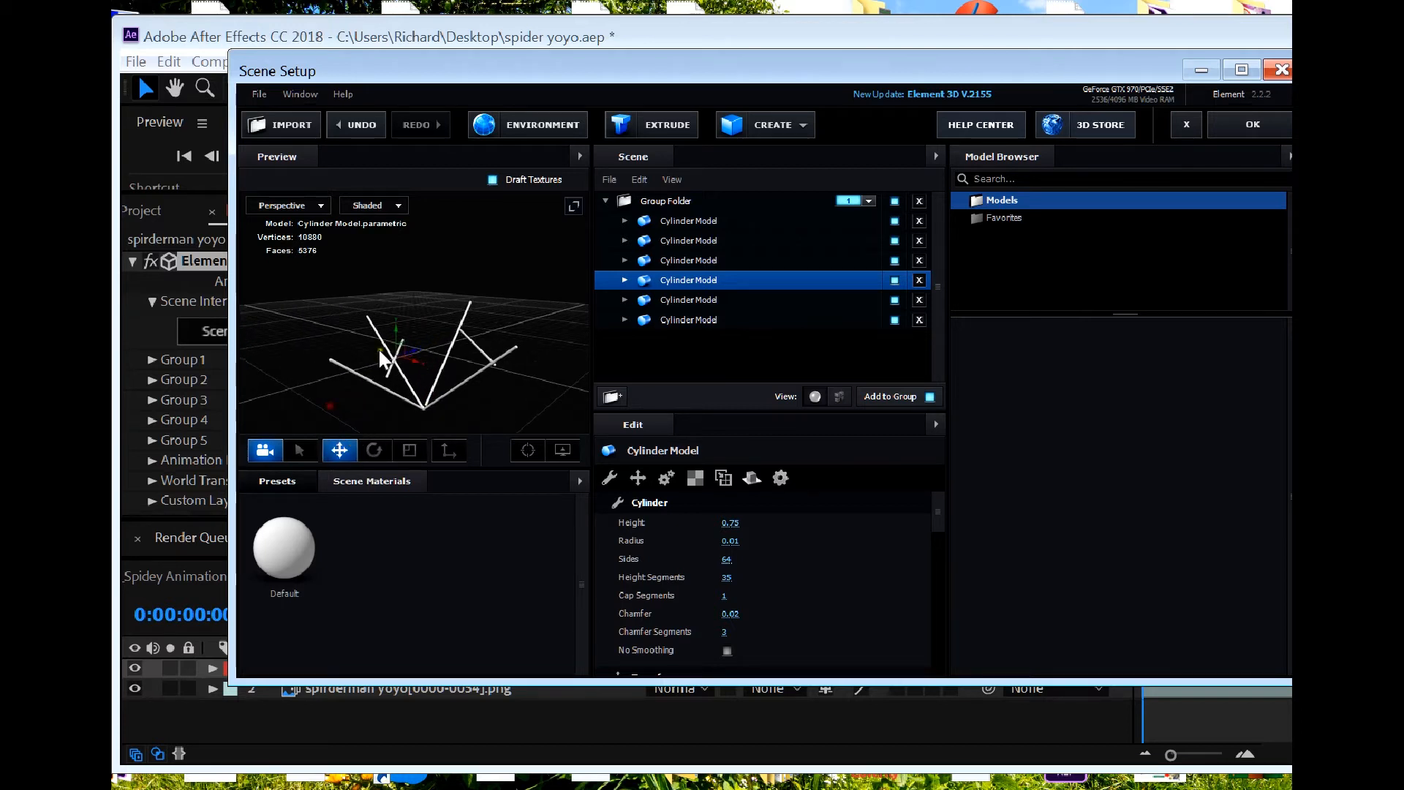
{"action": "left_click_drag", "start_coordinate": [411, 357], "coordinate": [432, 406]}
Step: Refine the copied strand's rotation so it runs across the gap between the two spokes
{"action": "left_click", "coordinate": [374, 448]}
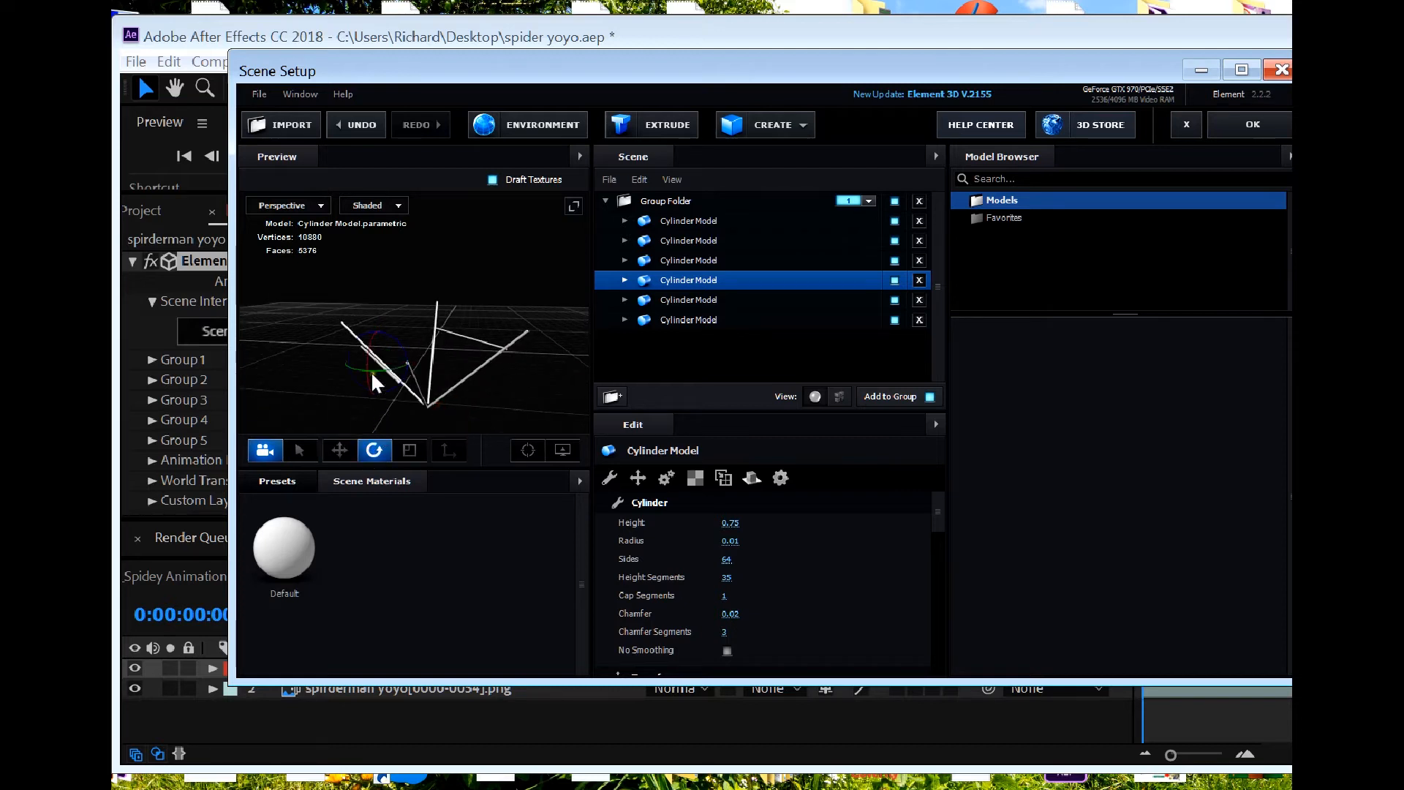
{"action": "left_click_drag", "start_coordinate": [374, 370], "coordinate": [533, 380]}
{"action": "left_click", "coordinate": [340, 450]}
{"action": "mouse_move", "coordinate": [436, 407]}
{"action": "left_mouse_down"}
{"action": "mouse_move", "coordinate": [476, 398]}
{"action": "mouse_move", "coordinate": [494, 371]}
{"action": "mouse_move", "coordinate": [472, 401]}
{"action": "mouse_move", "coordinate": [424, 395]}
{"action": "left_mouse_up"}
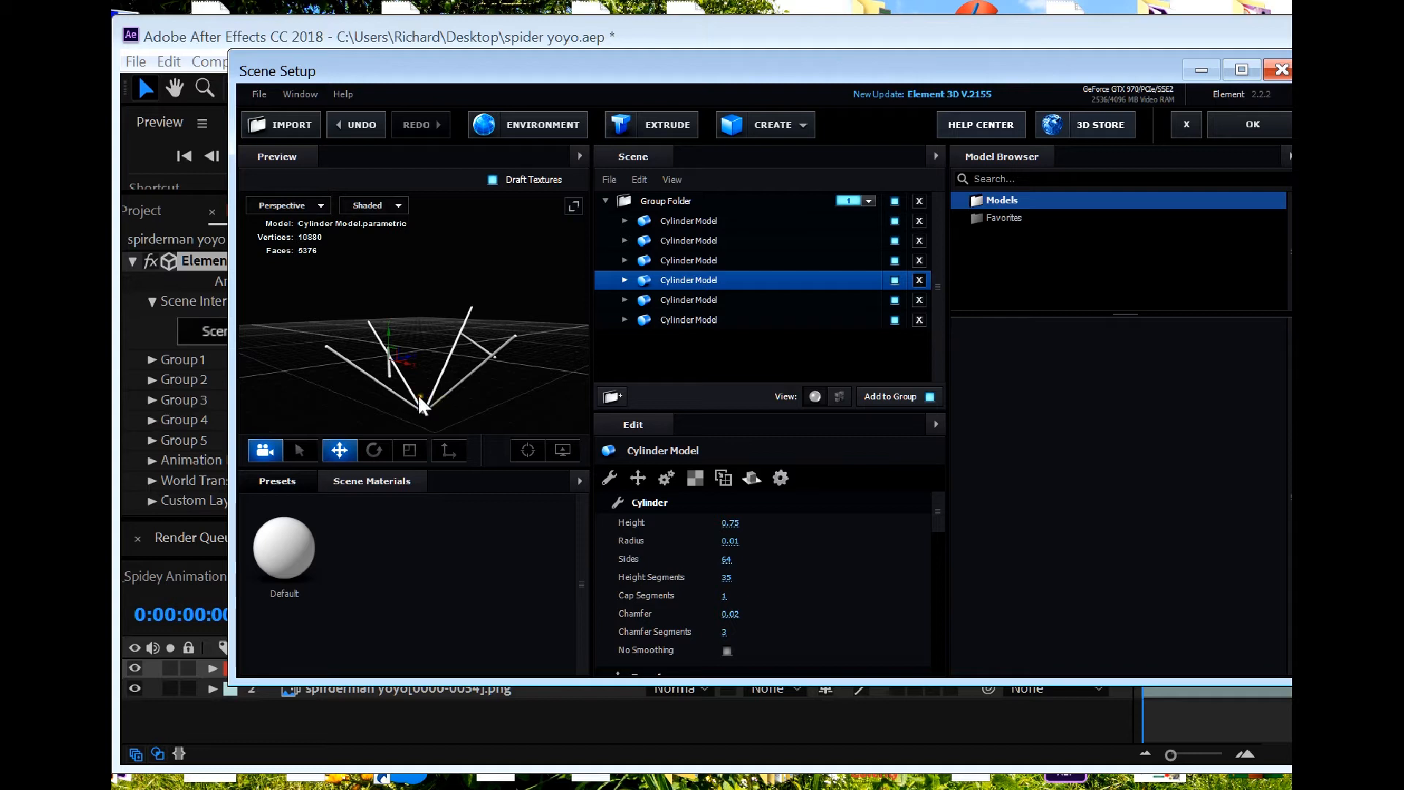
{"action": "left_click", "coordinate": [374, 446]}
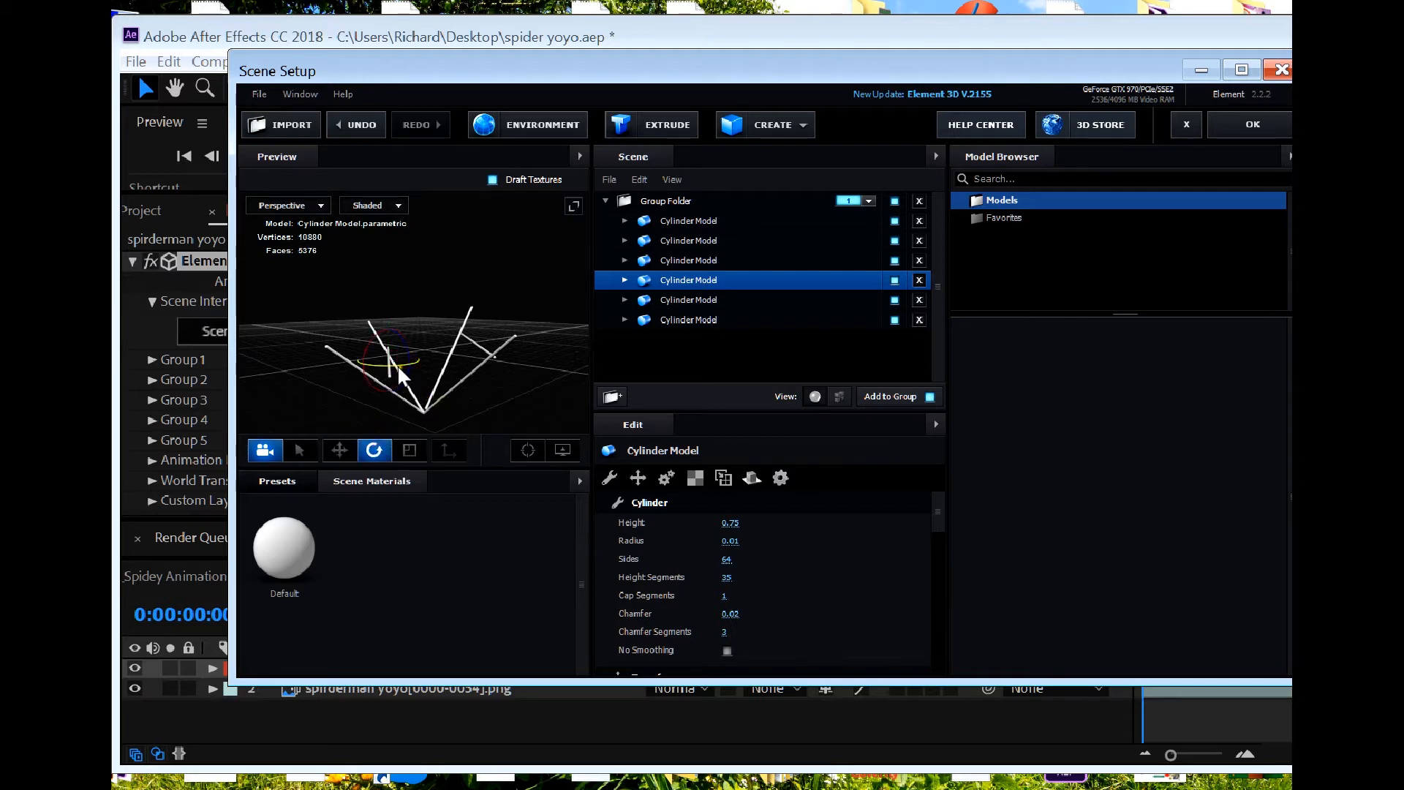
{"action": "left_click_drag", "start_coordinate": [392, 361], "coordinate": [369, 415]}
Step: Move the rotated strand onto the two spokes and shorten its height to about 0.54
{"action": "left_click", "coordinate": [339, 449]}
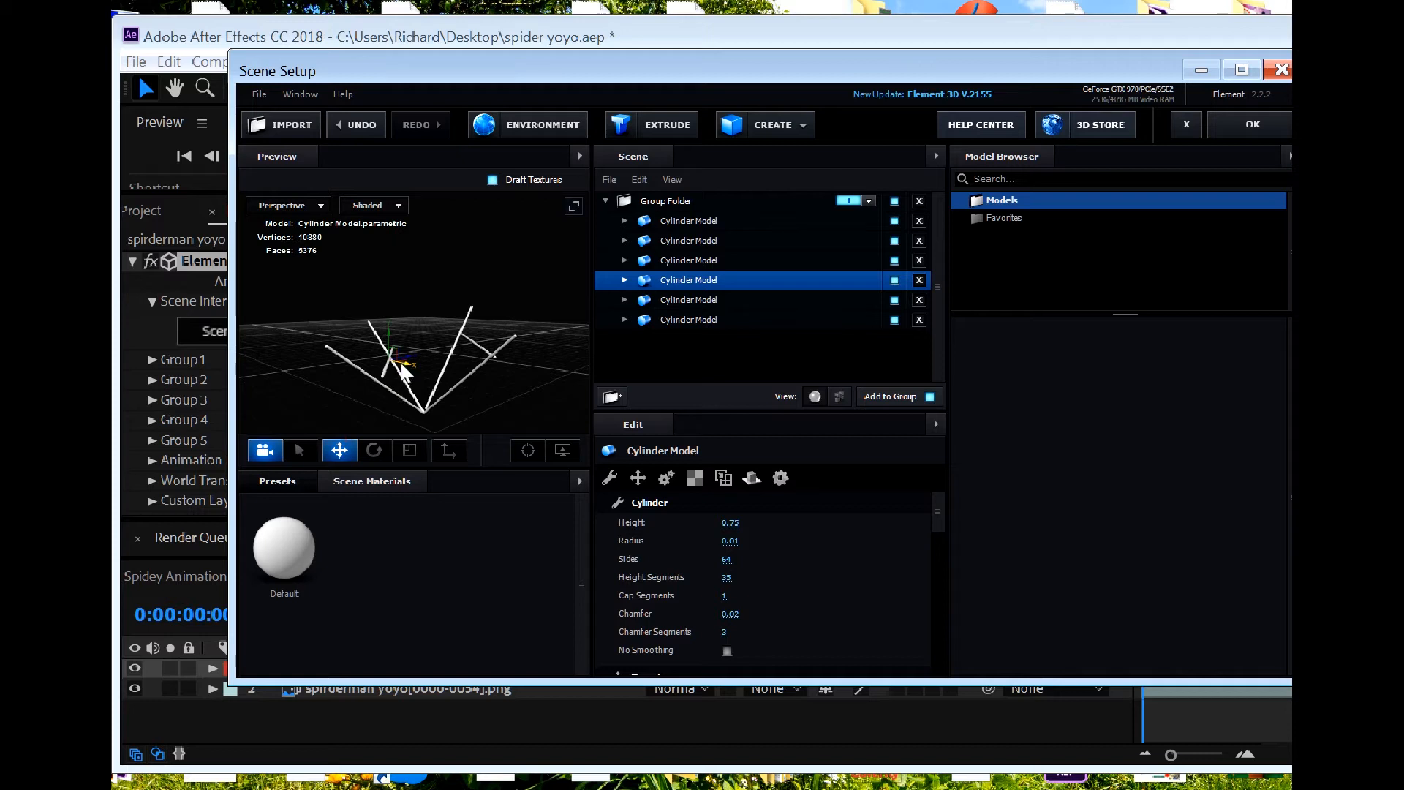
{"action": "left_click_drag", "start_coordinate": [395, 360], "coordinate": [459, 388]}
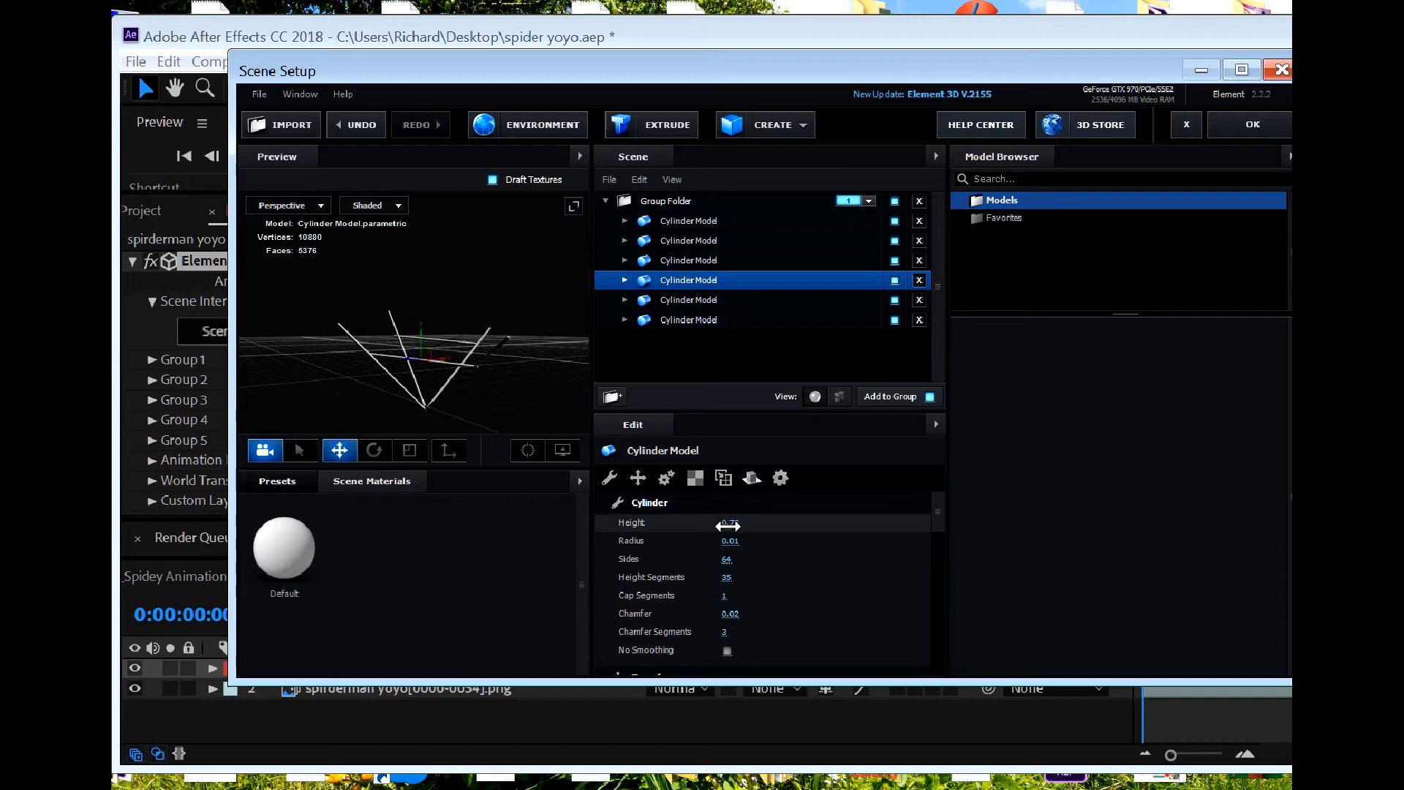
{"action": "left_click_drag", "start_coordinate": [729, 525], "coordinate": [703, 524]}
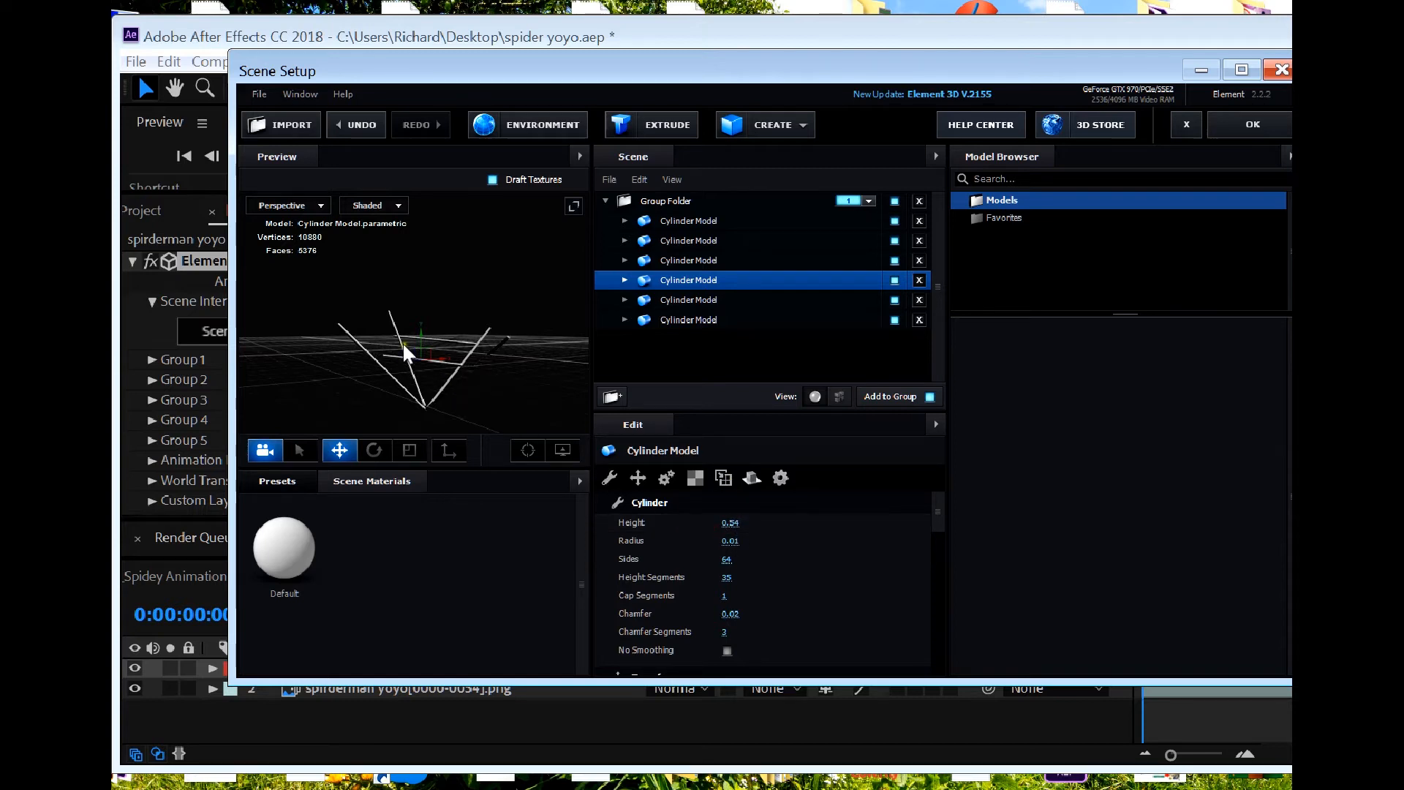
{"action": "left_click_drag", "start_coordinate": [418, 331], "coordinate": [507, 384]}
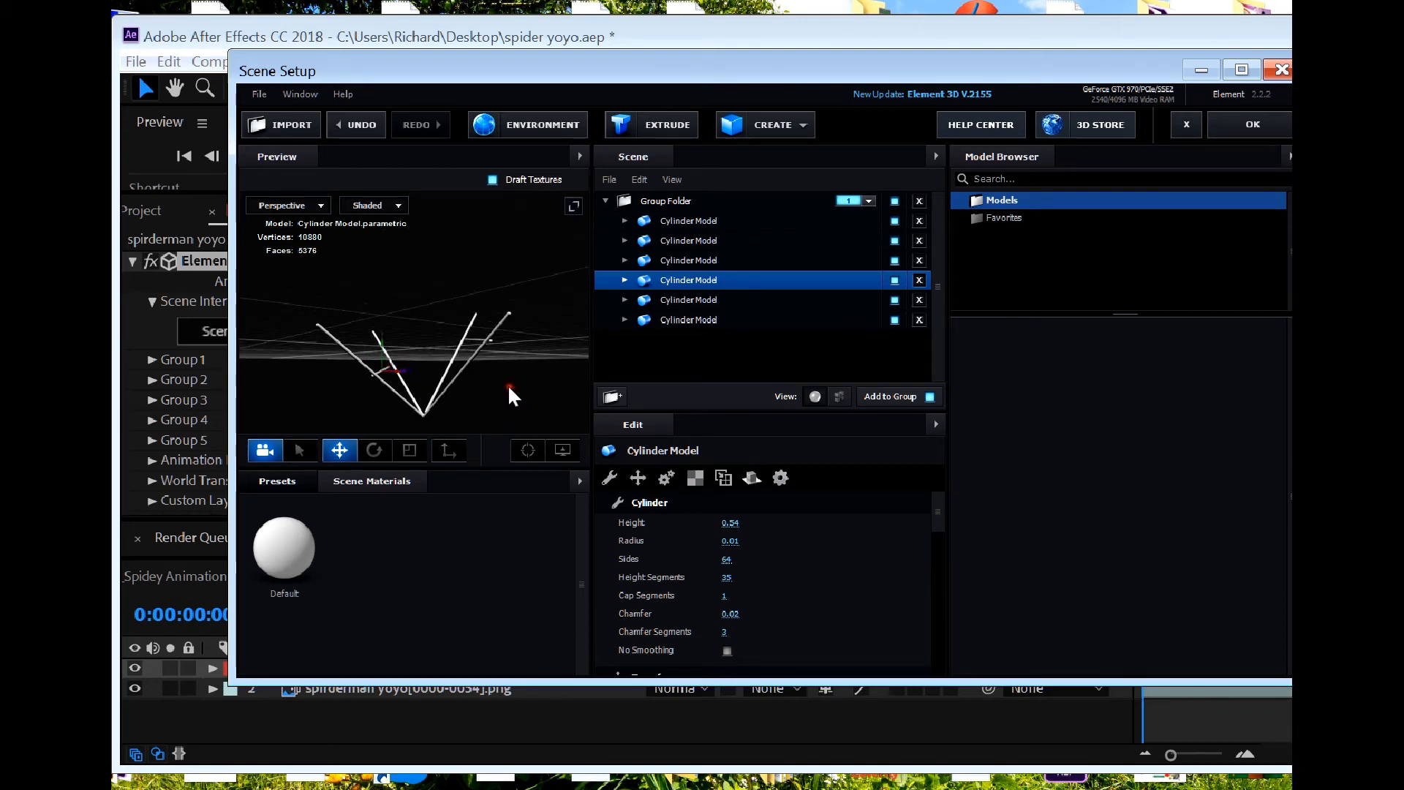
Step: Duplicate the 0.54-high strand and turn the copy nearly horizontal so it bridges the next open gap between spokes
{"action": "right_click", "coordinate": [671, 284]}
{"action": "left_click", "coordinate": [704, 366]}
{"action": "left_click_drag", "start_coordinate": [396, 378], "coordinate": [406, 382]}
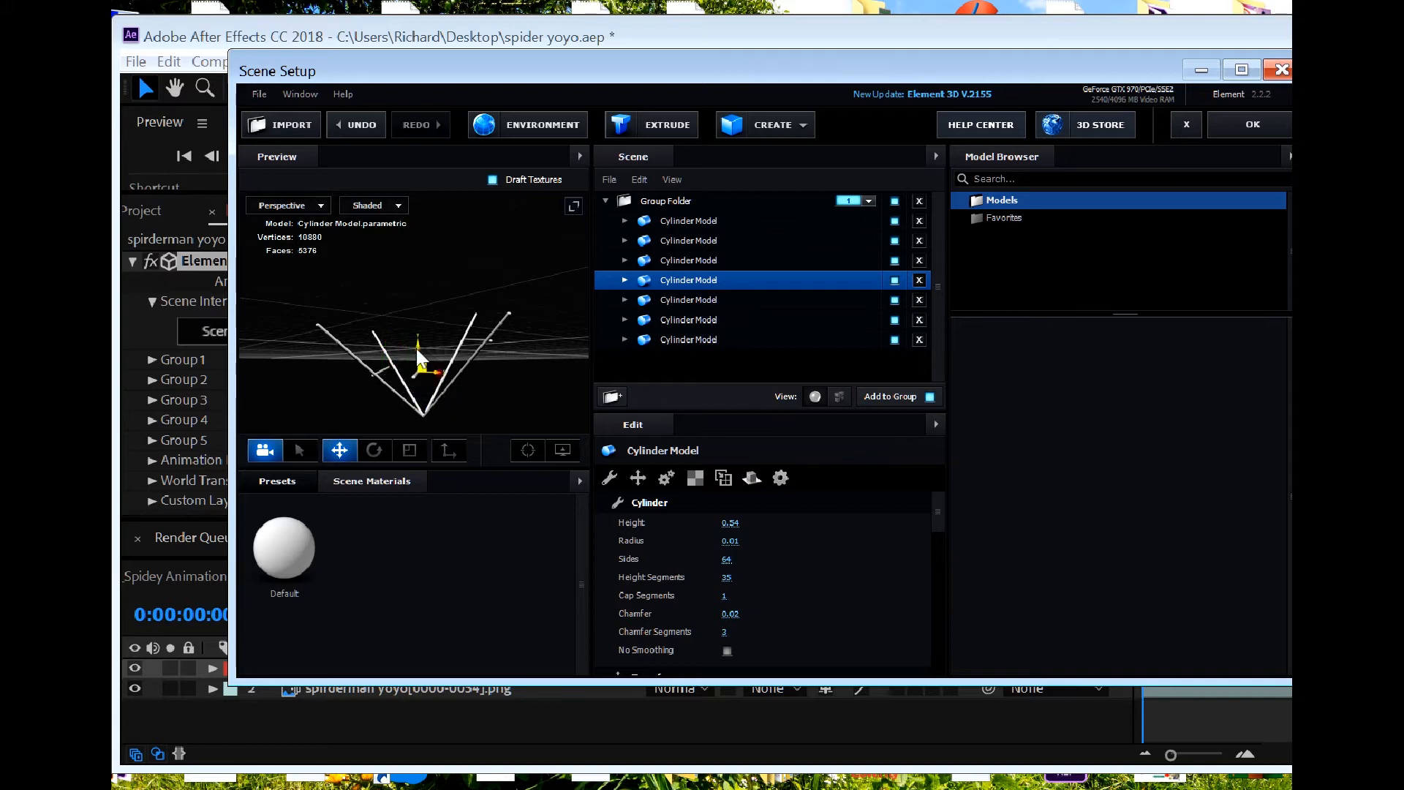
{"action": "left_click", "coordinate": [374, 449]}
{"action": "left_click_drag", "start_coordinate": [413, 372], "coordinate": [499, 357]}
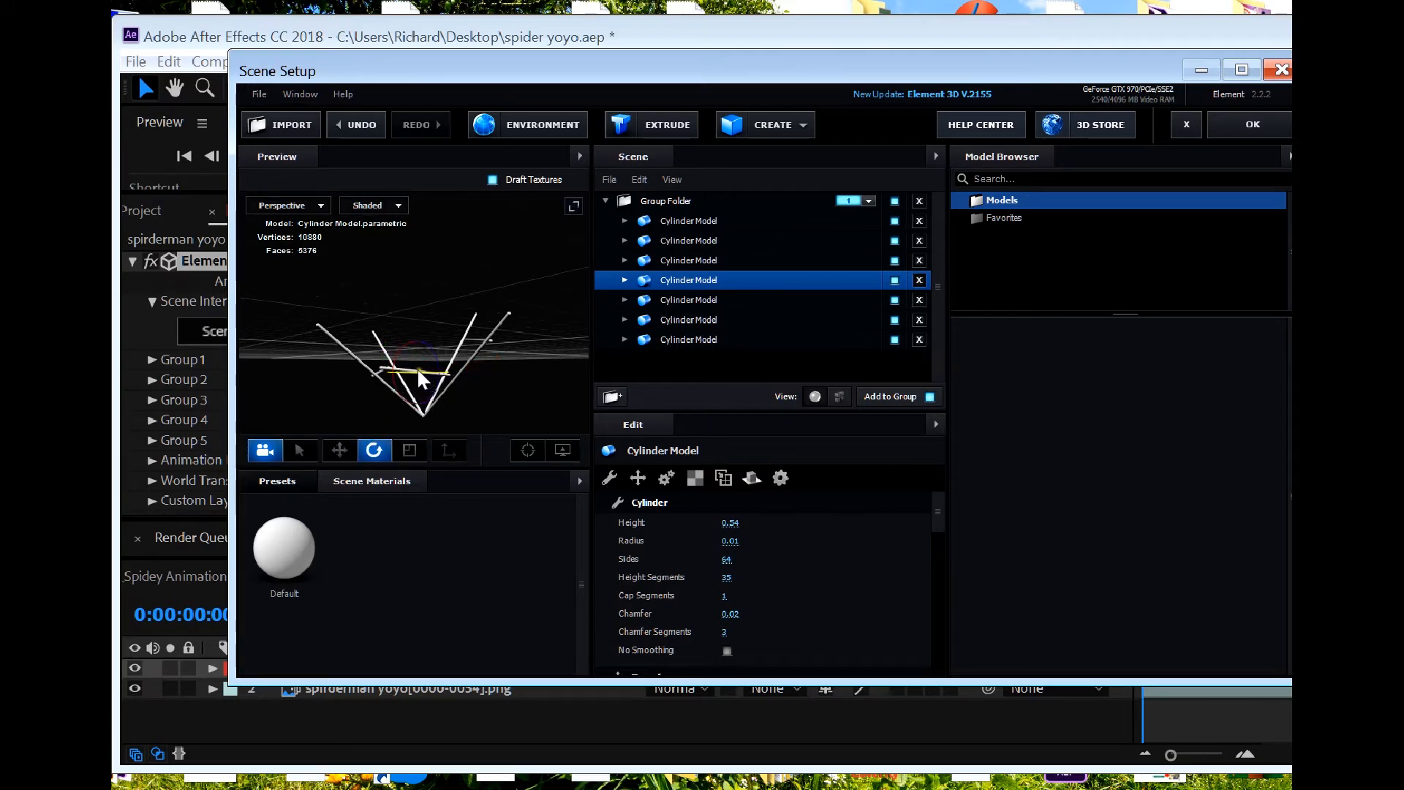
{"action": "left_click_drag", "start_coordinate": [415, 368], "coordinate": [387, 385]}
{"action": "left_click_drag", "start_coordinate": [490, 378], "coordinate": [421, 383]}
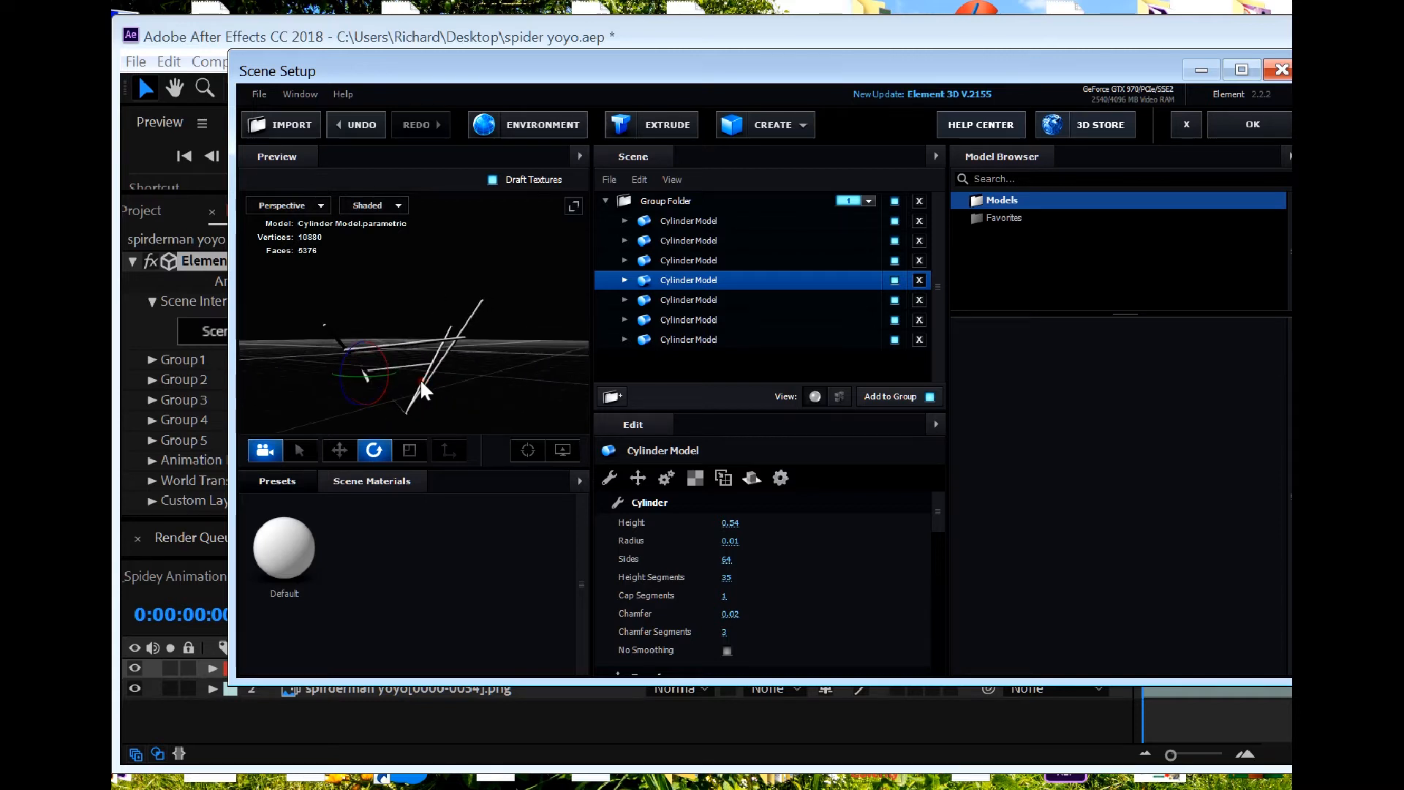
Step: Rotate the whole Group Folder upside down to an orientation of about 357.3°, 0.0°, 179.5° so the spokes' shared point faces up
{"action": "left_click", "coordinate": [601, 200]}
{"action": "left_click", "coordinate": [604, 201]}
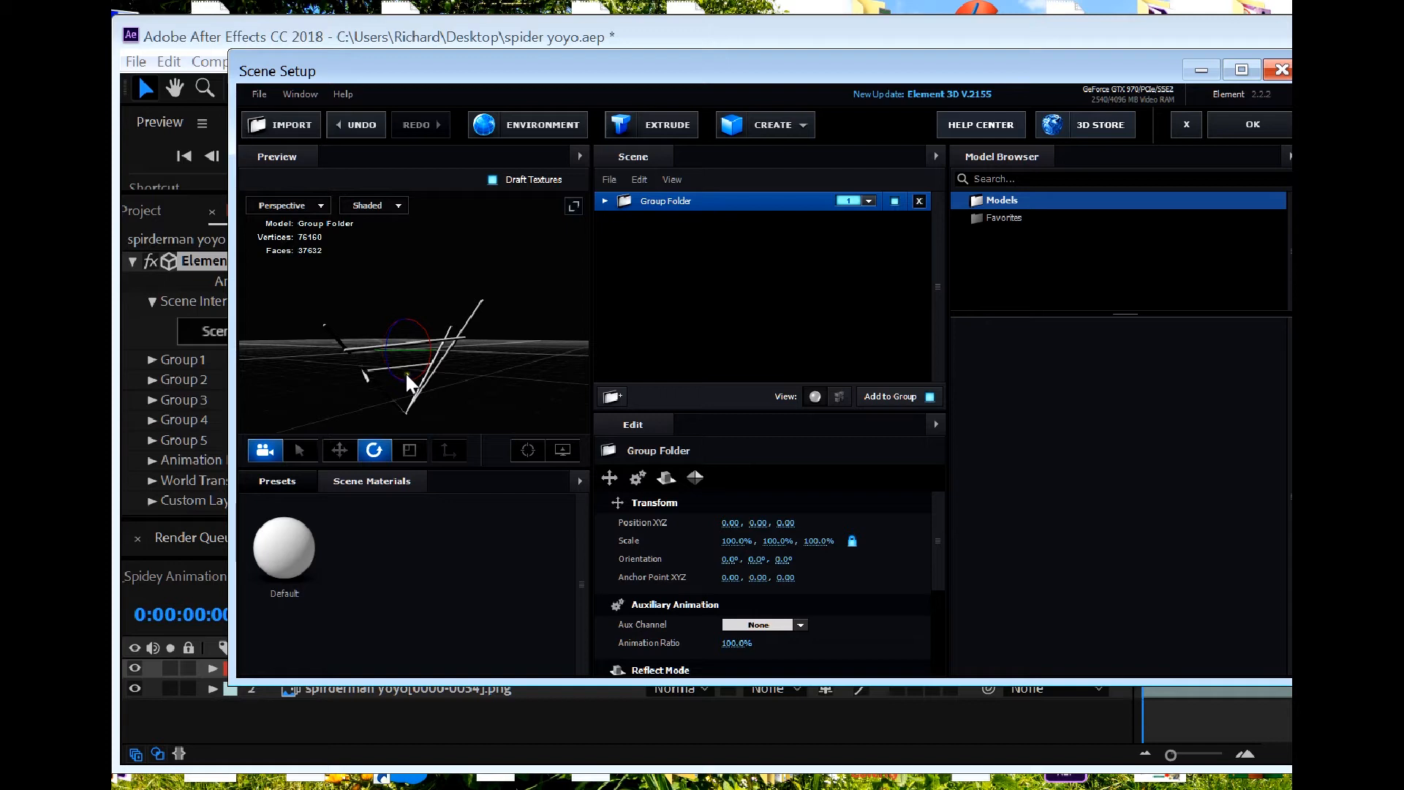
{"action": "left_click", "coordinate": [373, 452]}
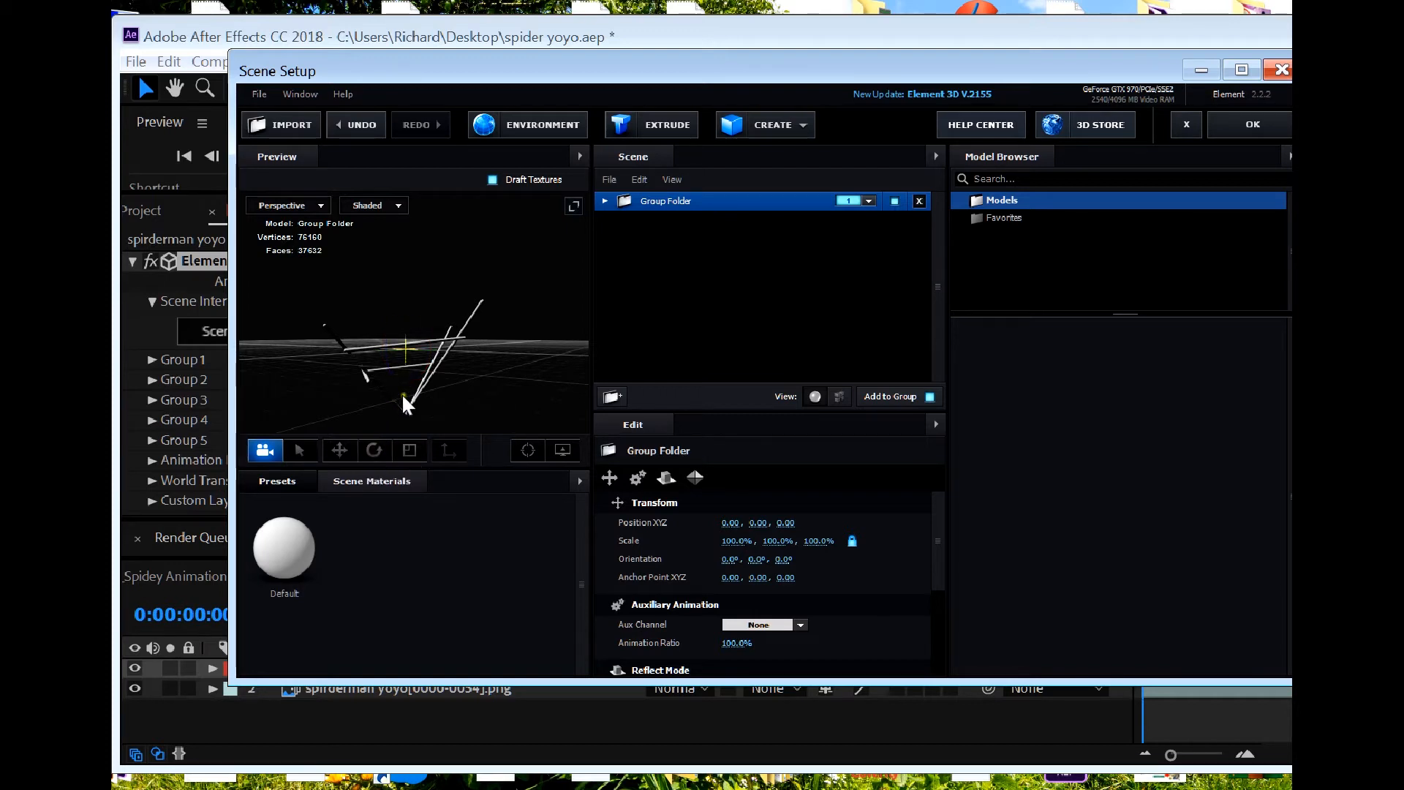
{"action": "scroll", "coordinate": [405, 379], "scroll_direction": "up", "scroll_amount": 3}
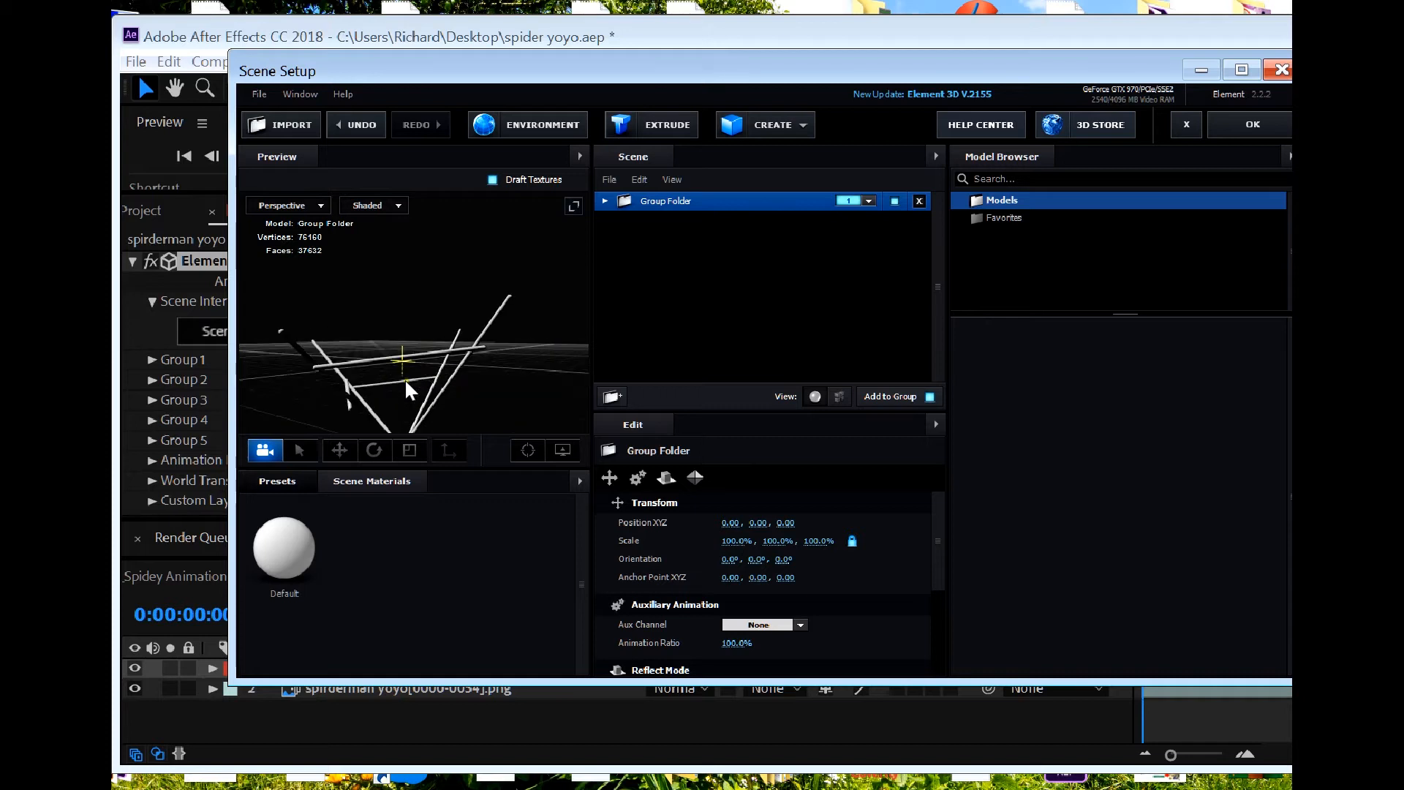
{"action": "left_click_drag", "start_coordinate": [407, 403], "coordinate": [567, 288]}
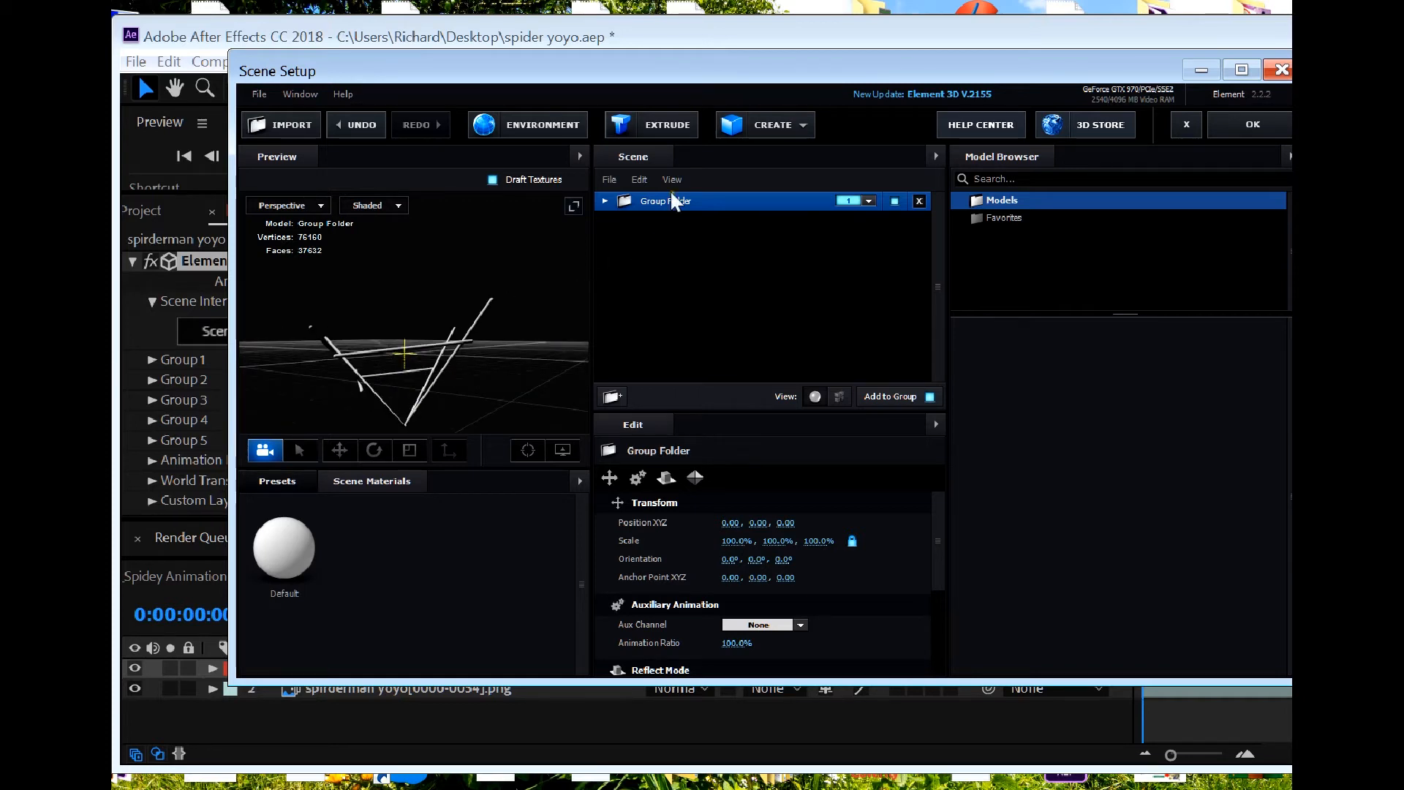
{"action": "left_click", "coordinate": [605, 200]}
{"action": "left_click", "coordinate": [605, 200]}
{"action": "left_click", "coordinate": [372, 454]}
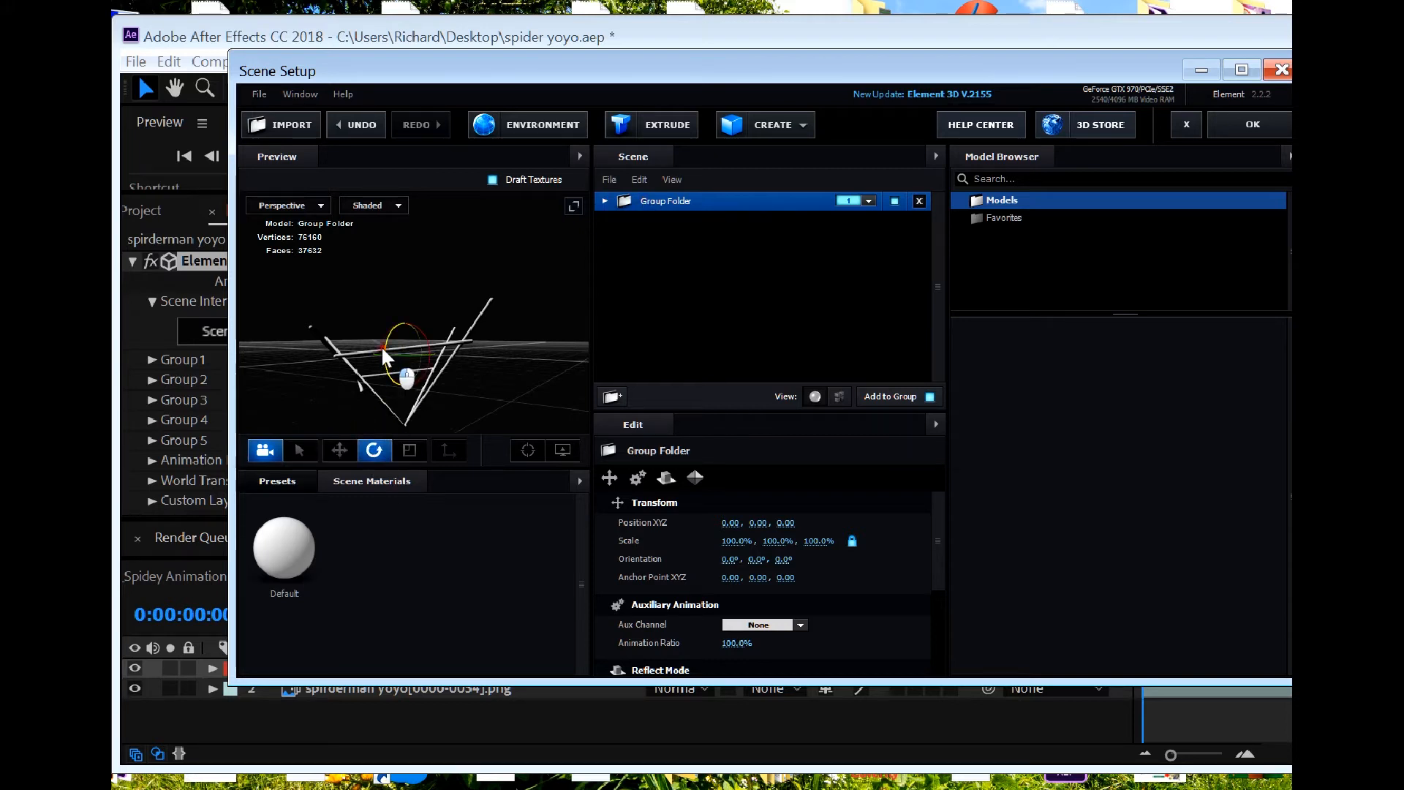
{"action": "left_click_drag", "start_coordinate": [383, 356], "coordinate": [443, 249]}
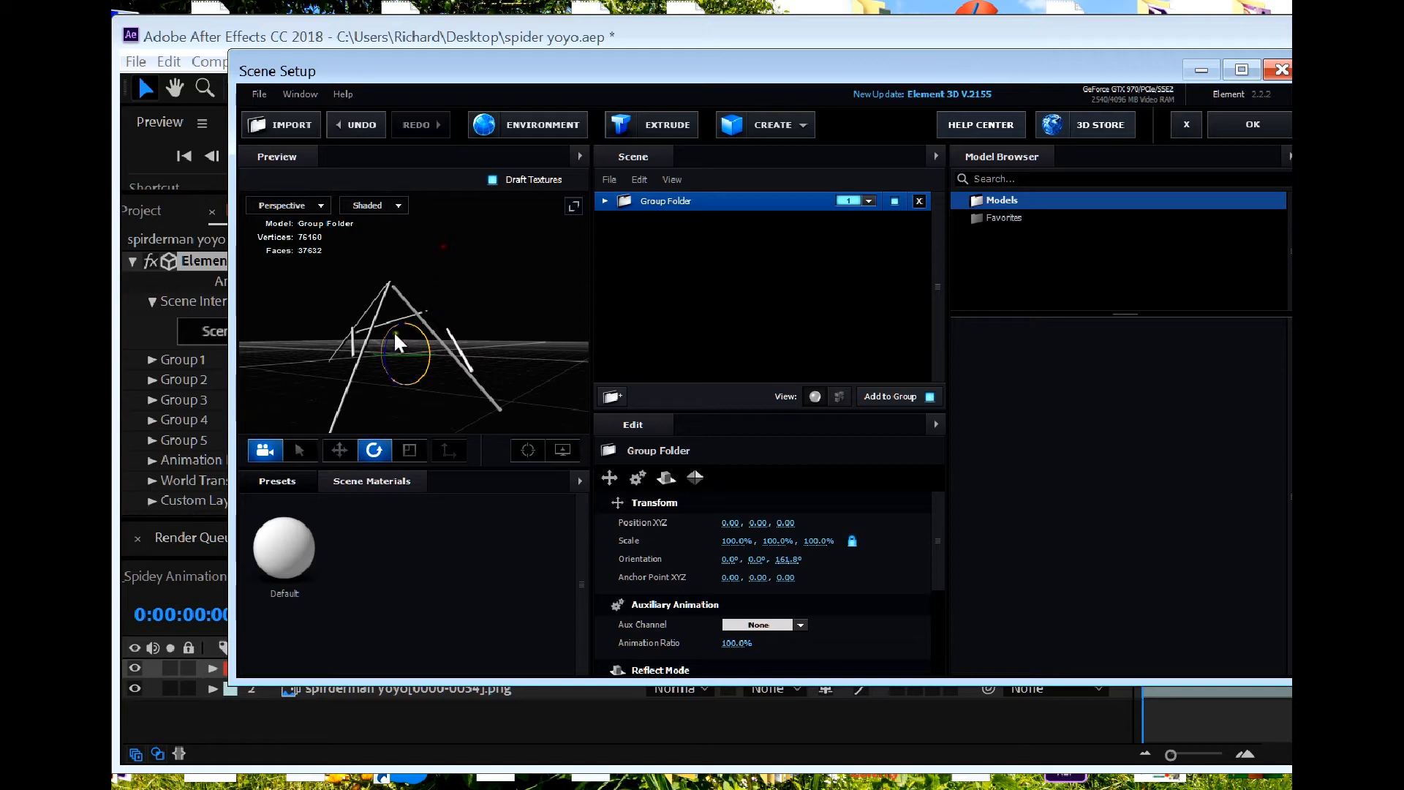
{"action": "left_click_drag", "start_coordinate": [383, 340], "coordinate": [424, 340]}
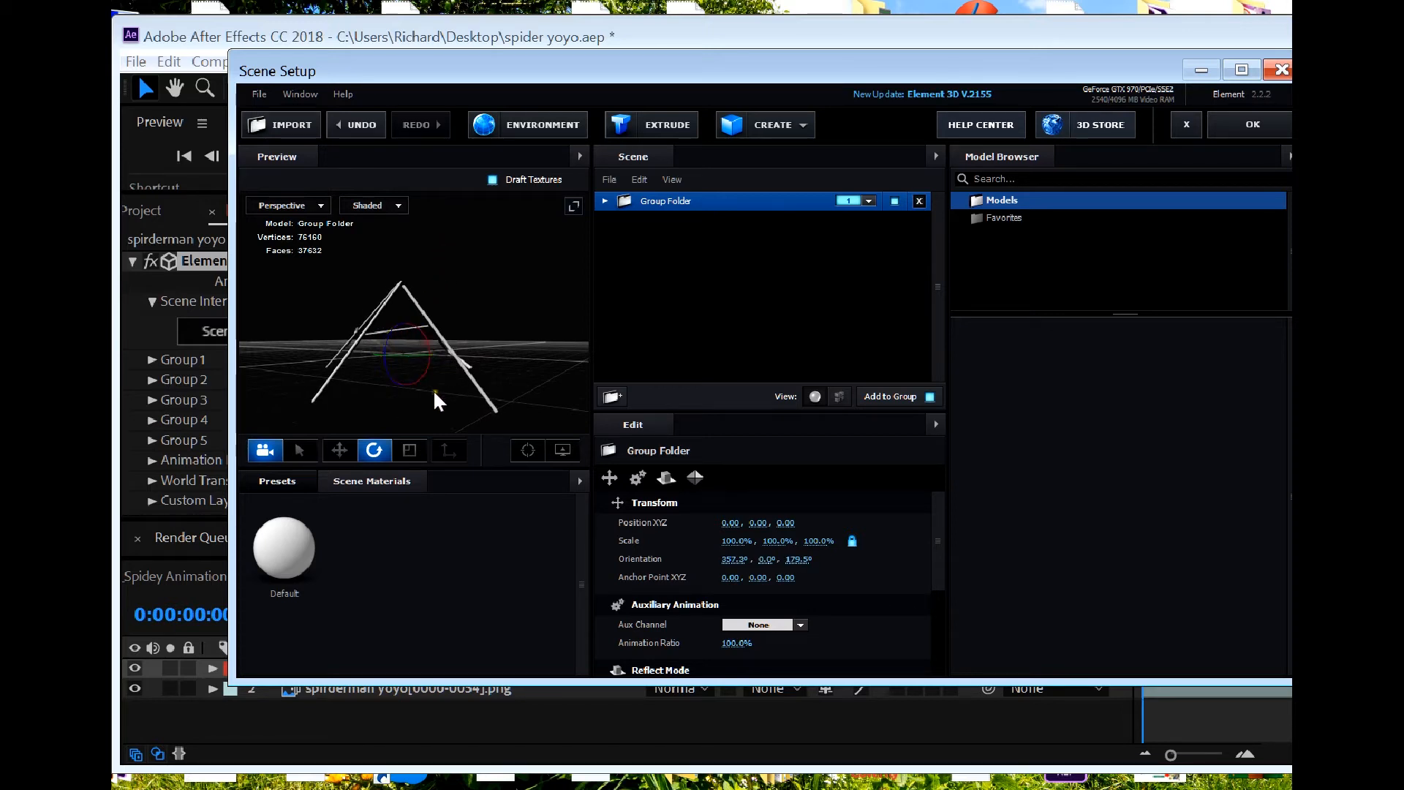
Step: Add a new cylinder to the web group and set its height to about 2.65
{"action": "scroll", "coordinate": [433, 389], "scroll_direction": "down", "scroll_amount": 2}
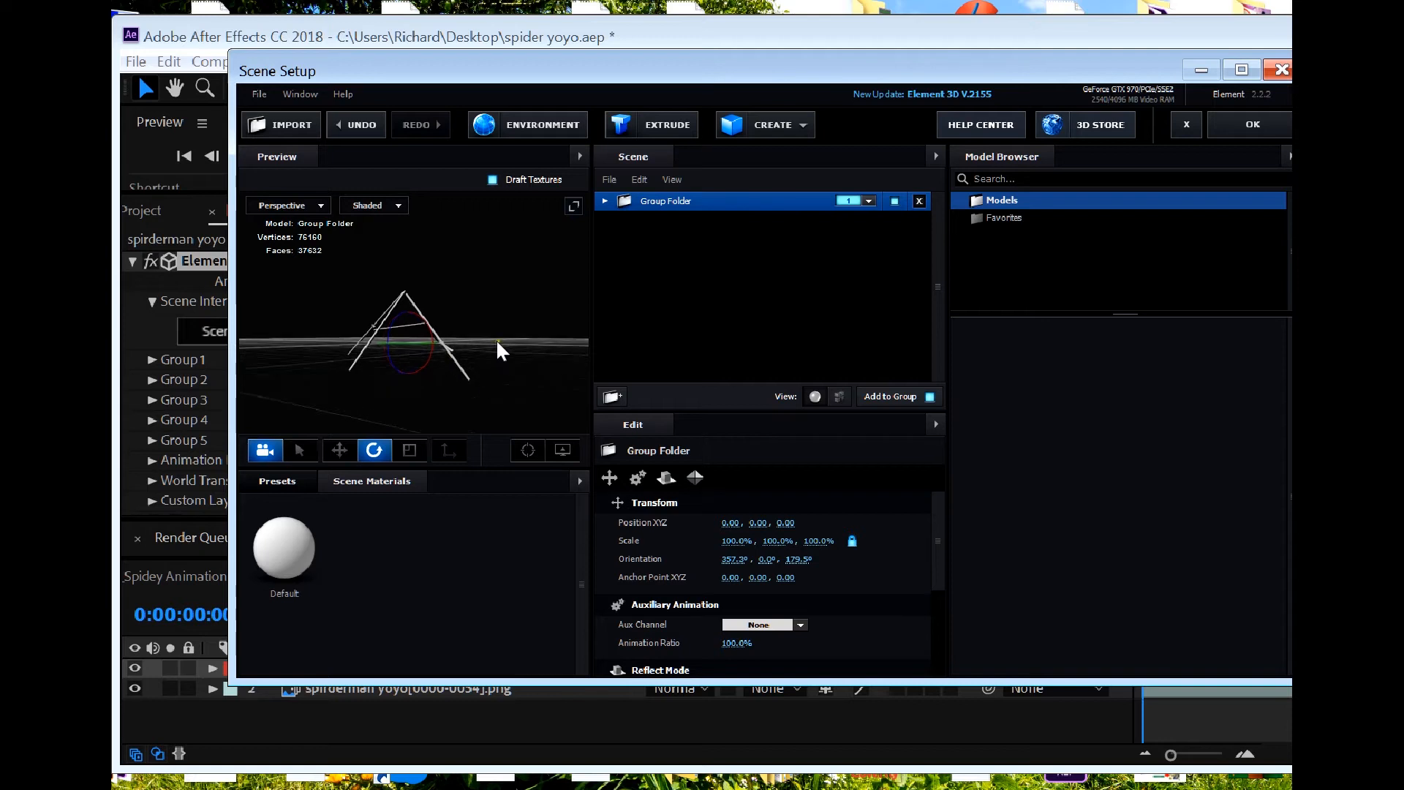
{"action": "left_click_drag", "start_coordinate": [496, 342], "coordinate": [491, 399]}
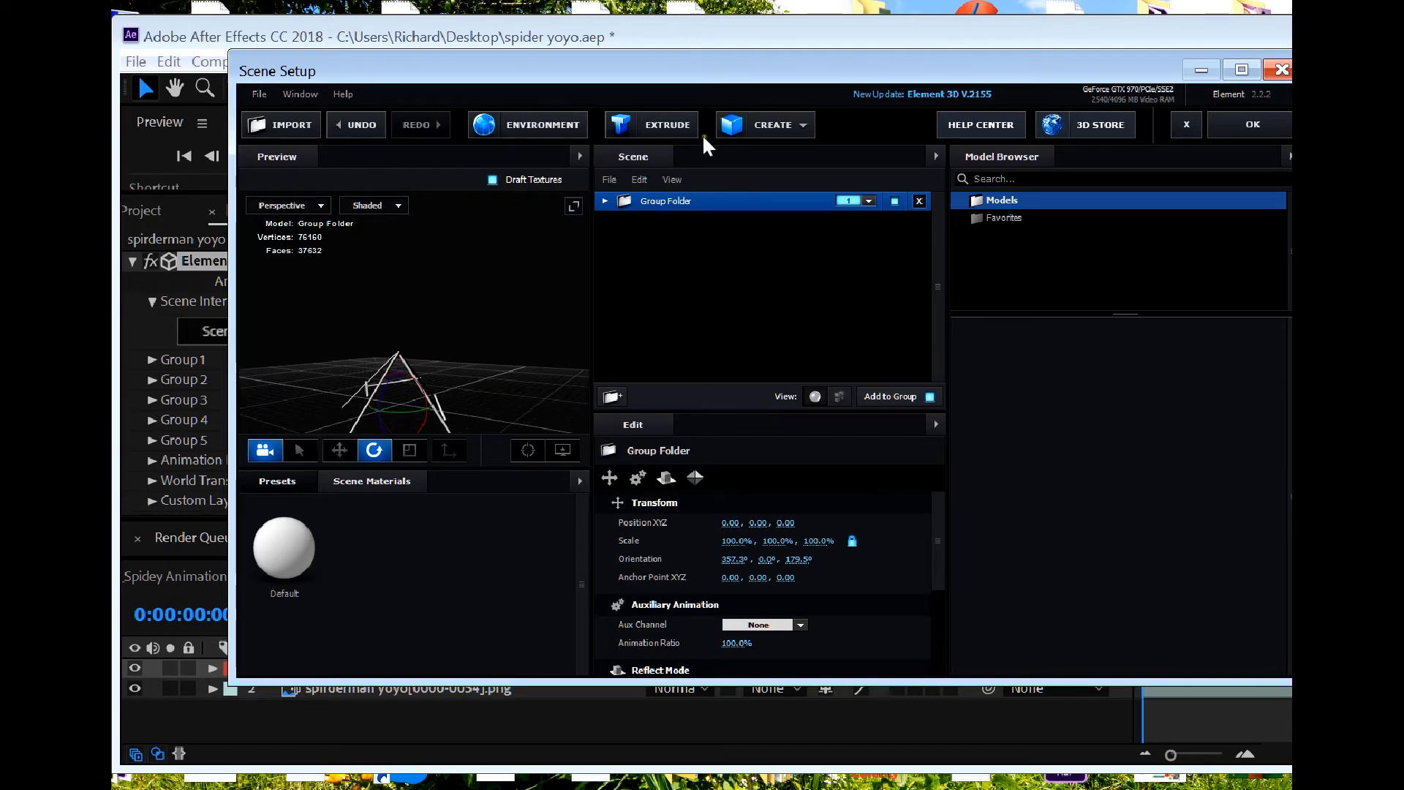
{"action": "left_click", "coordinate": [753, 133]}
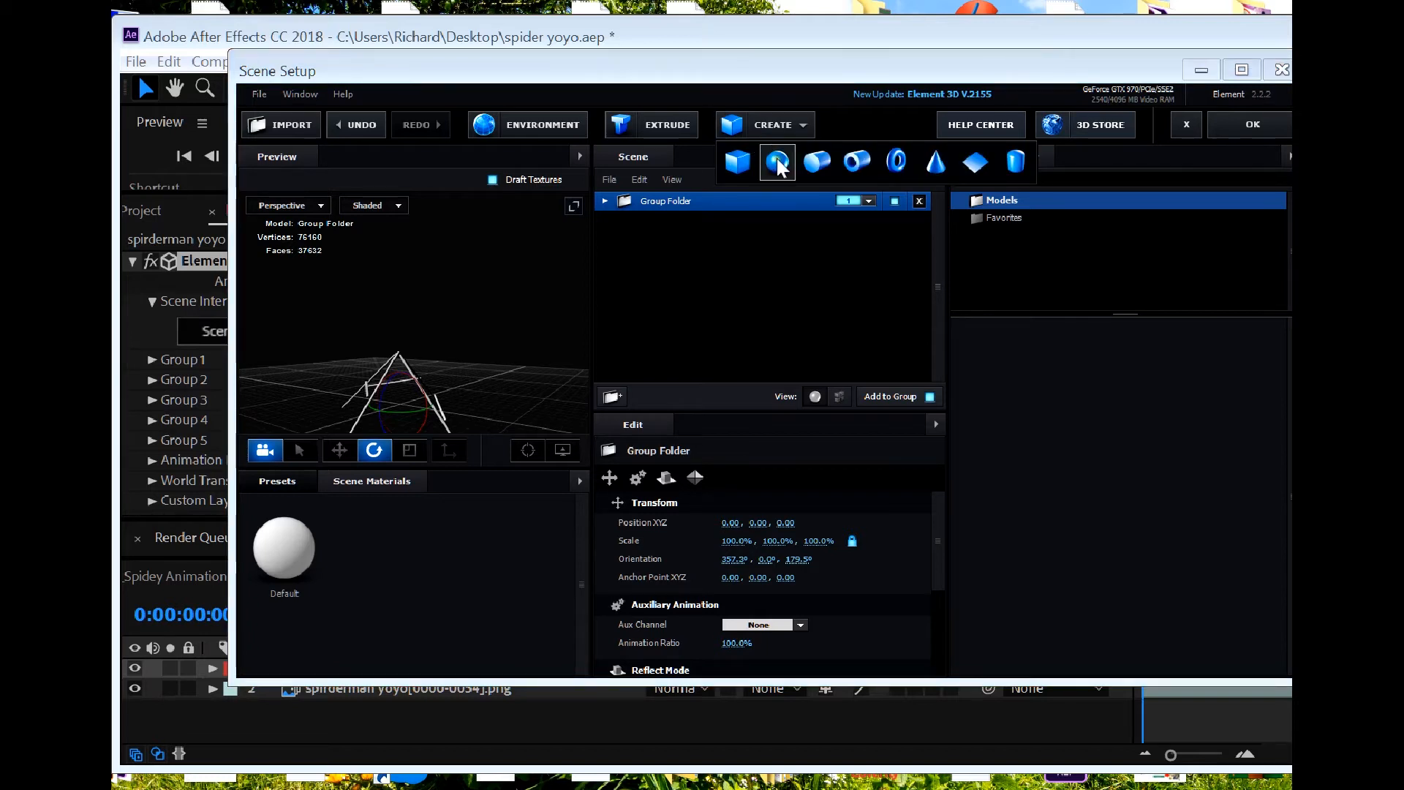
{"action": "left_click", "coordinate": [819, 158]}
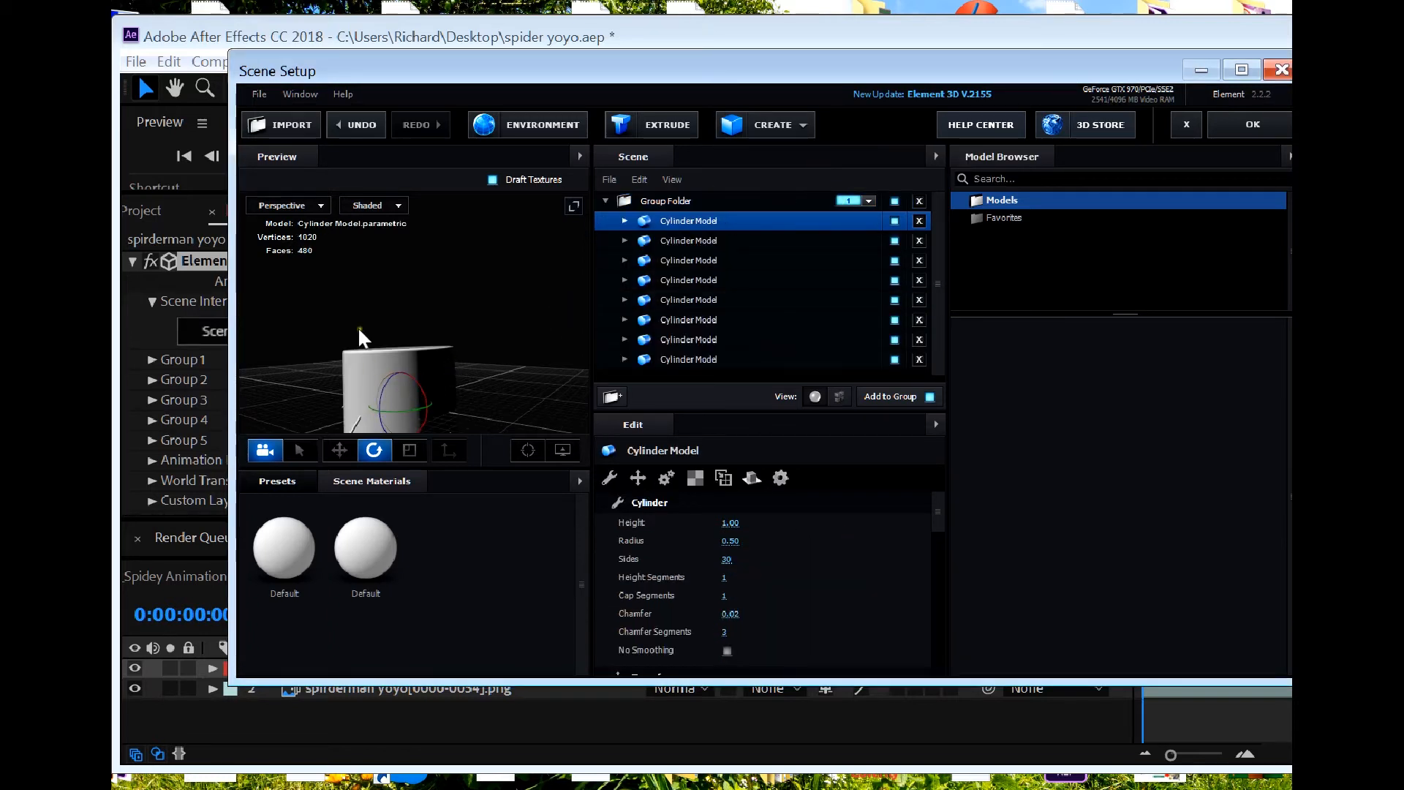
{"action": "left_click", "coordinate": [339, 450]}
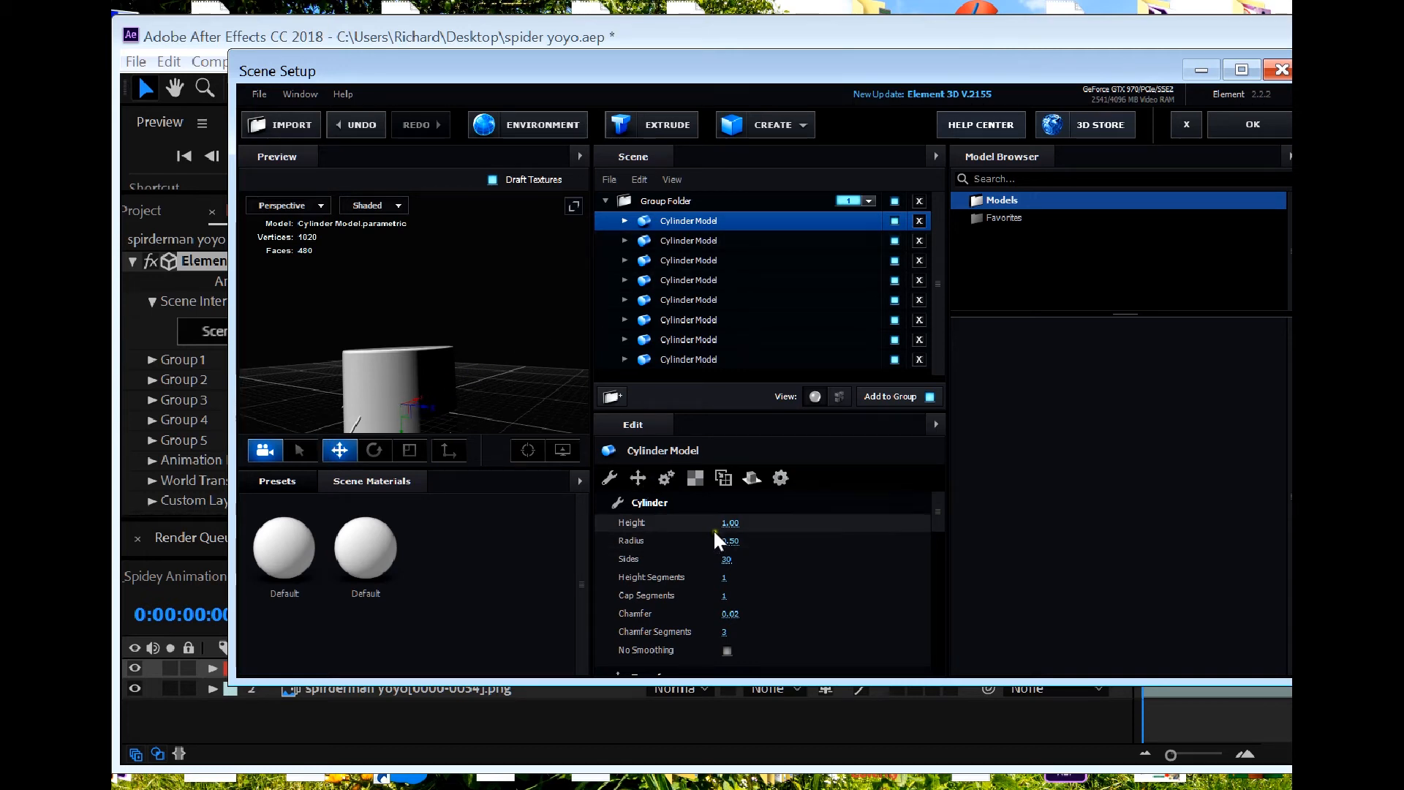
{"action": "left_click_drag", "start_coordinate": [724, 521], "coordinate": [851, 518]}
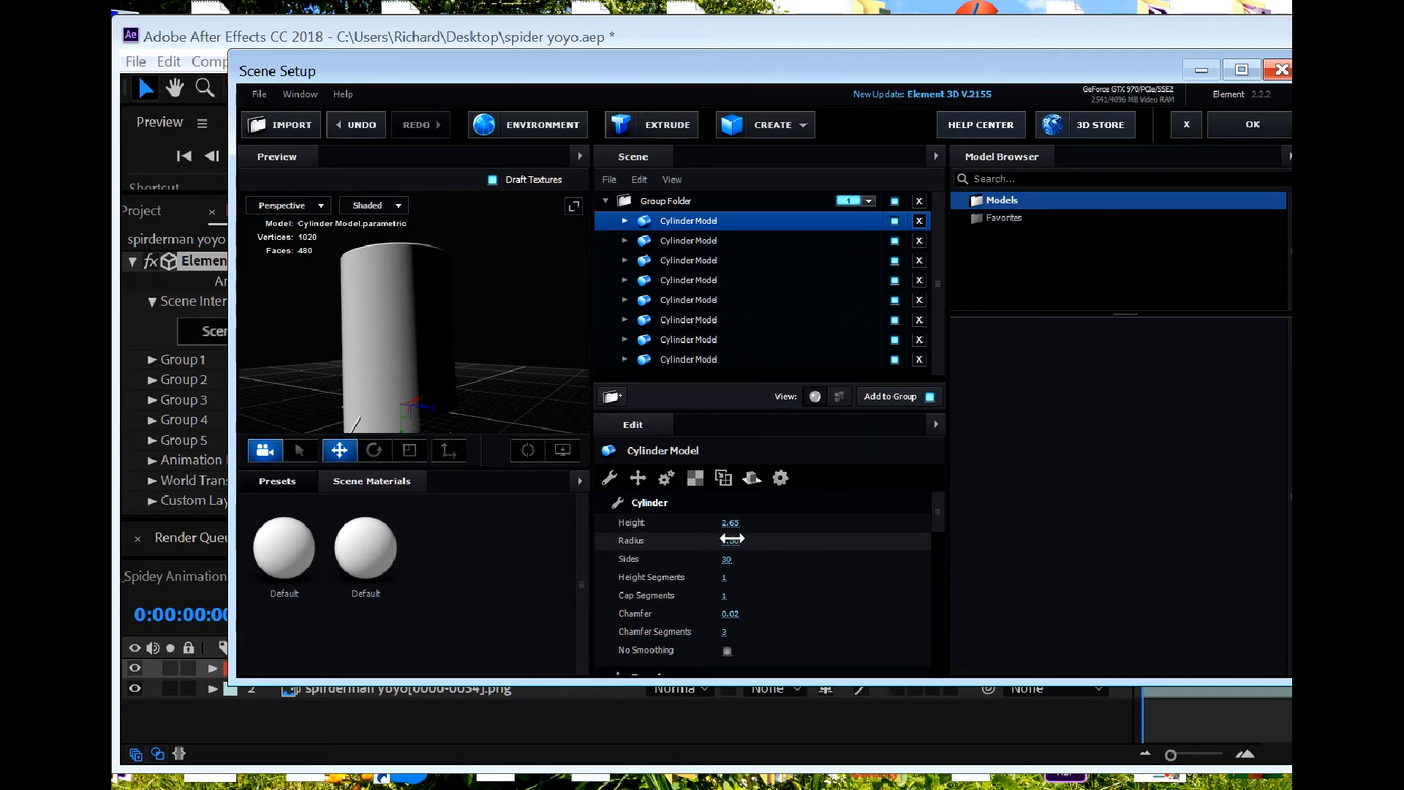
Step: Thin the new cylinder to a radius of 0.02 and give it 52 sides and 26 height segments
{"action": "mouse_move", "coordinate": [730, 540]}
{"action": "left_mouse_down"}
{"action": "mouse_move", "coordinate": [690, 549]}
{"action": "mouse_move", "coordinate": [732, 547]}
{"action": "left_mouse_up"}
{"action": "left_click", "coordinate": [732, 547]}
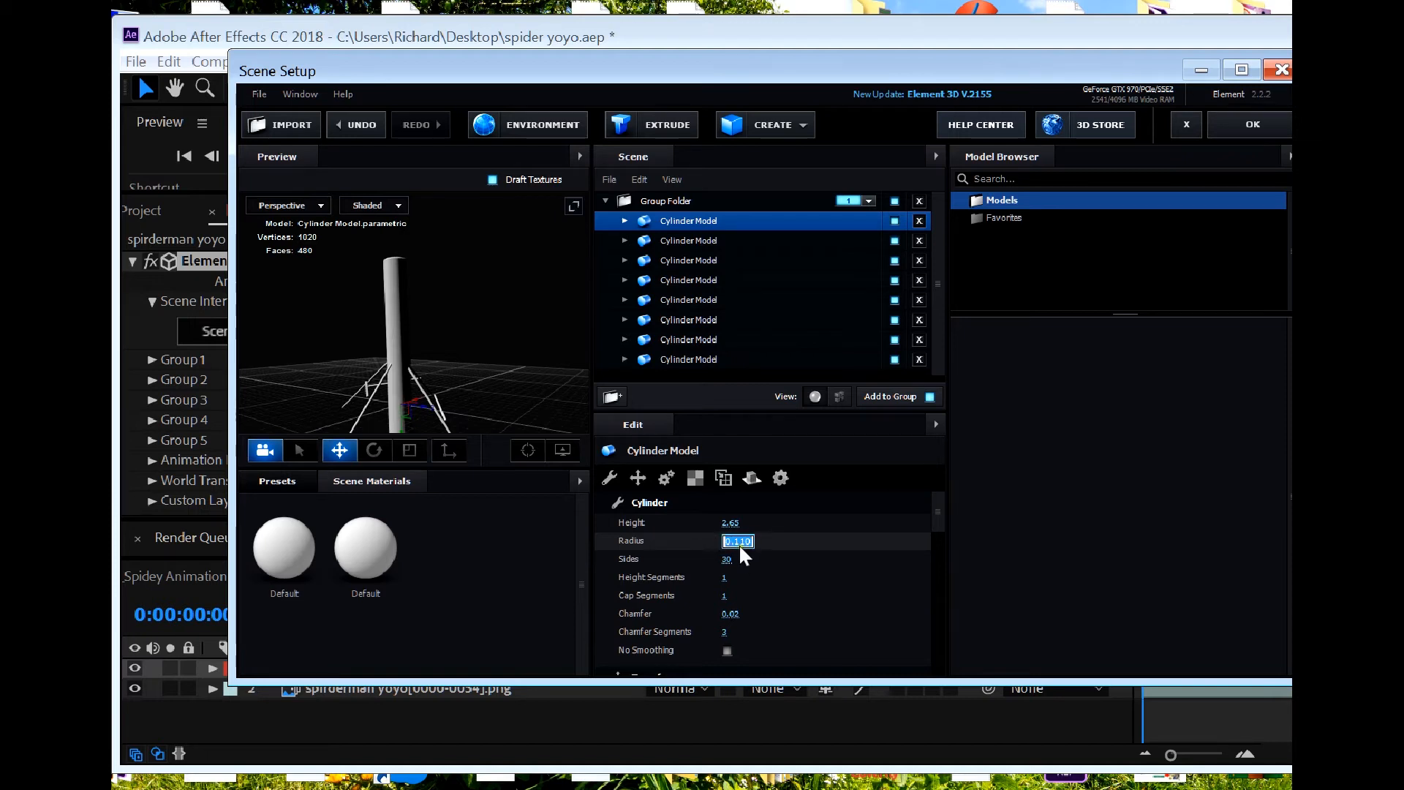
{"action": "left_click", "coordinate": [735, 541]}
{"action": "left_click_drag", "start_coordinate": [734, 541], "coordinate": [752, 541]}
{"action": "type", "text": "0"}
{"action": "type", "text": "0"}
{"action": "key", "text": "BackSpace"}
{"action": "type", "text": "3"}
{"action": "type", "text": "2"}
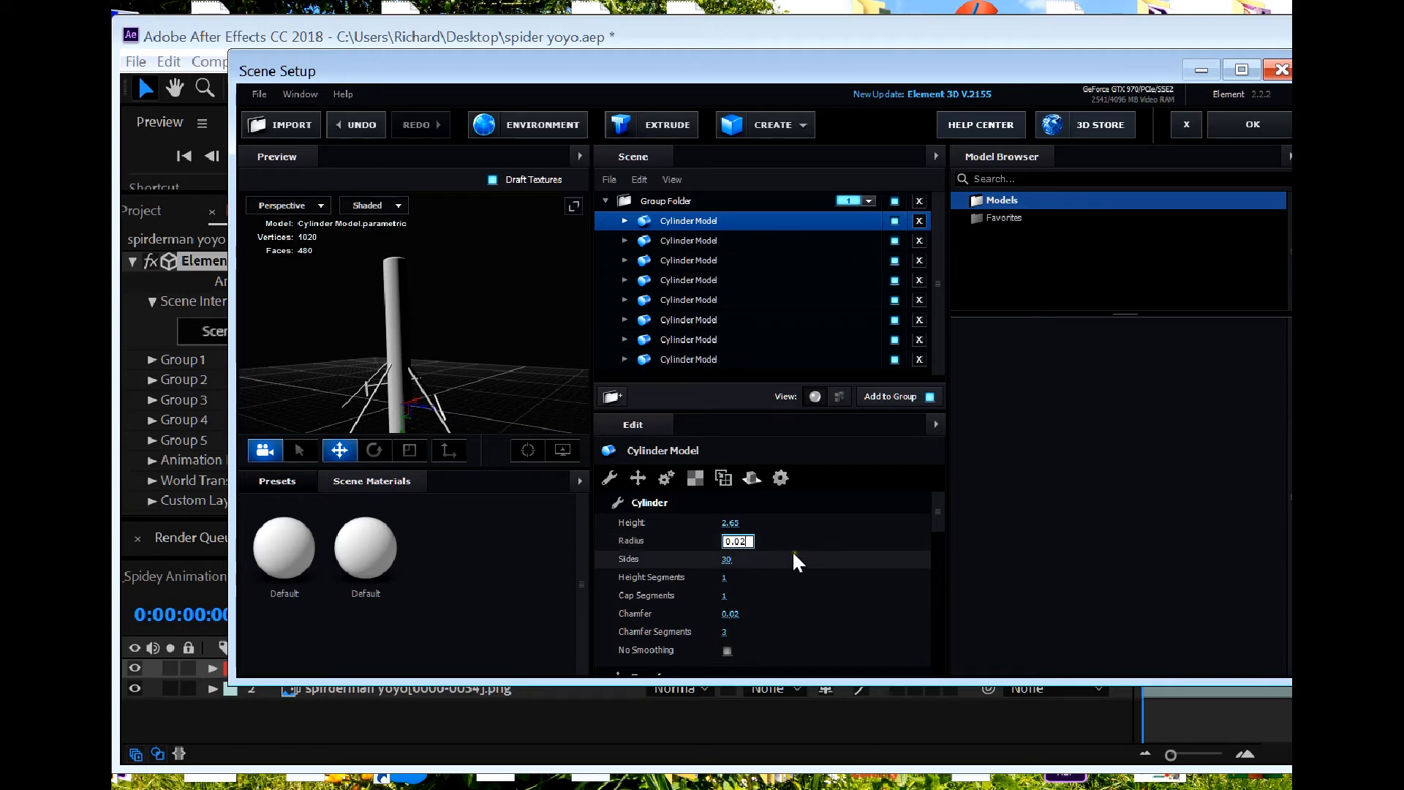
{"action": "left_click", "coordinate": [852, 543]}
{"action": "left_click_drag", "start_coordinate": [730, 563], "coordinate": [763, 567]}
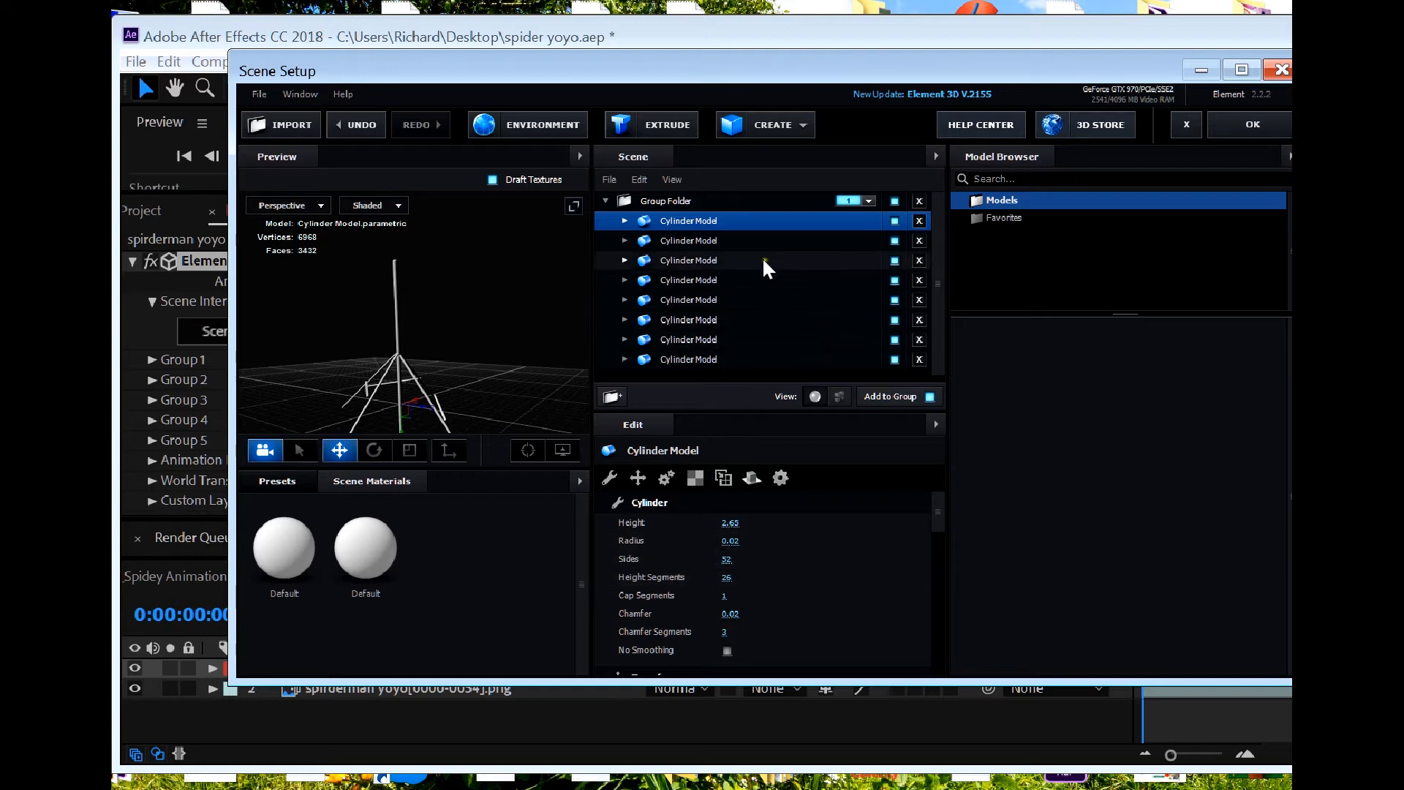
Step: Rename the new cylinder model as "line"
{"action": "double_click", "coordinate": [702, 220]}
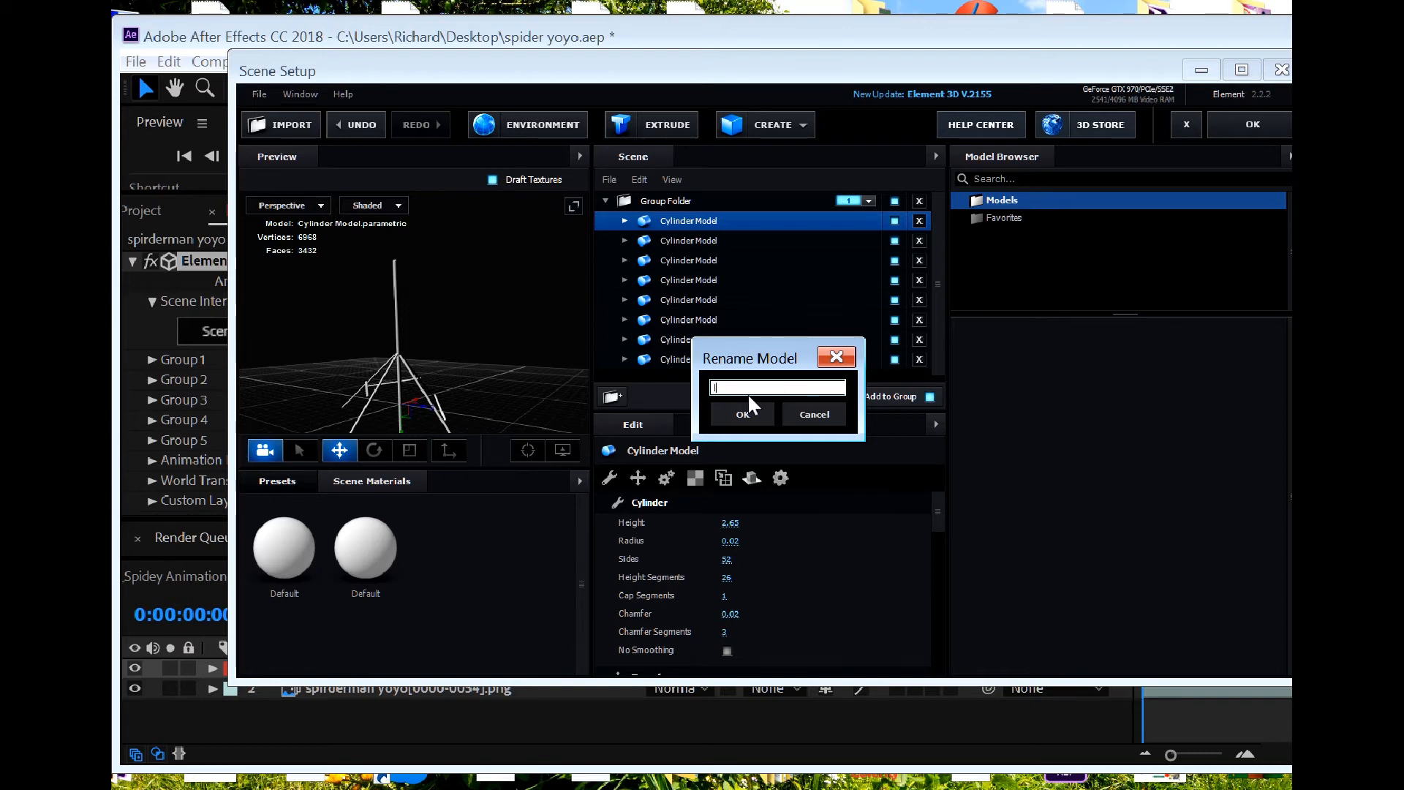
{"action": "type", "text": "line"}
{"action": "left_click", "coordinate": [742, 408]}
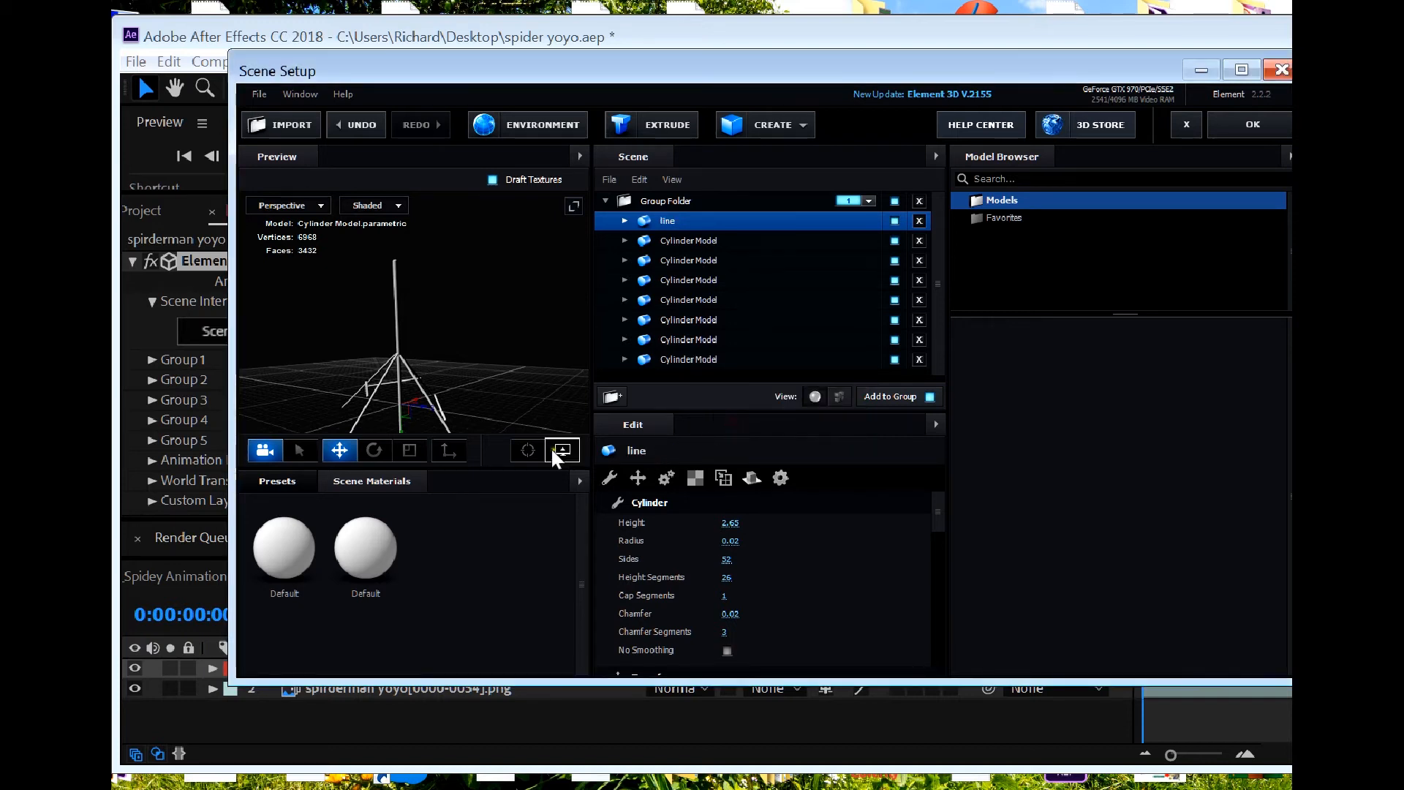
Step: Shorten the "line" cylinder to a height of about 1.25
{"action": "left_click", "coordinate": [344, 450]}
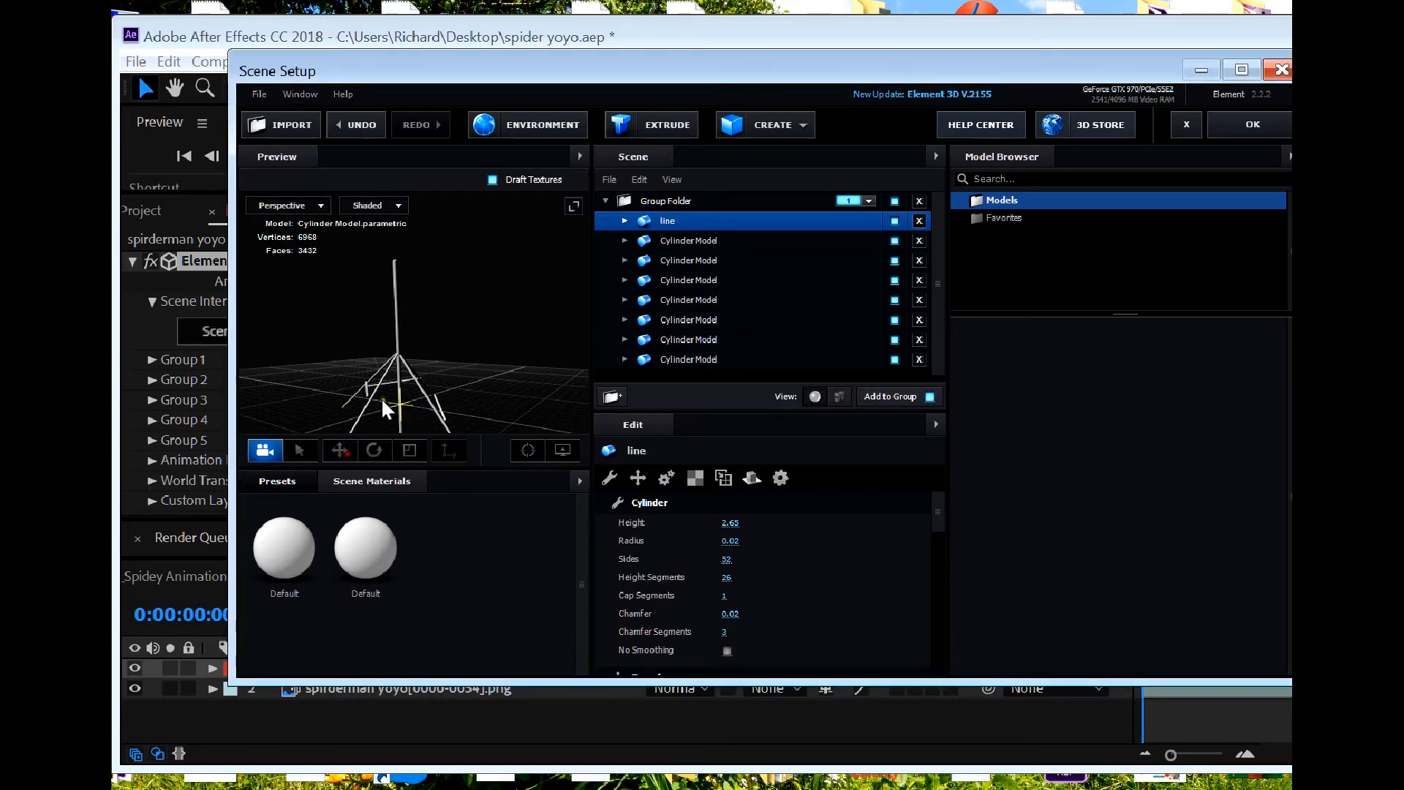
{"action": "left_click_drag", "start_coordinate": [387, 401], "coordinate": [376, 315]}
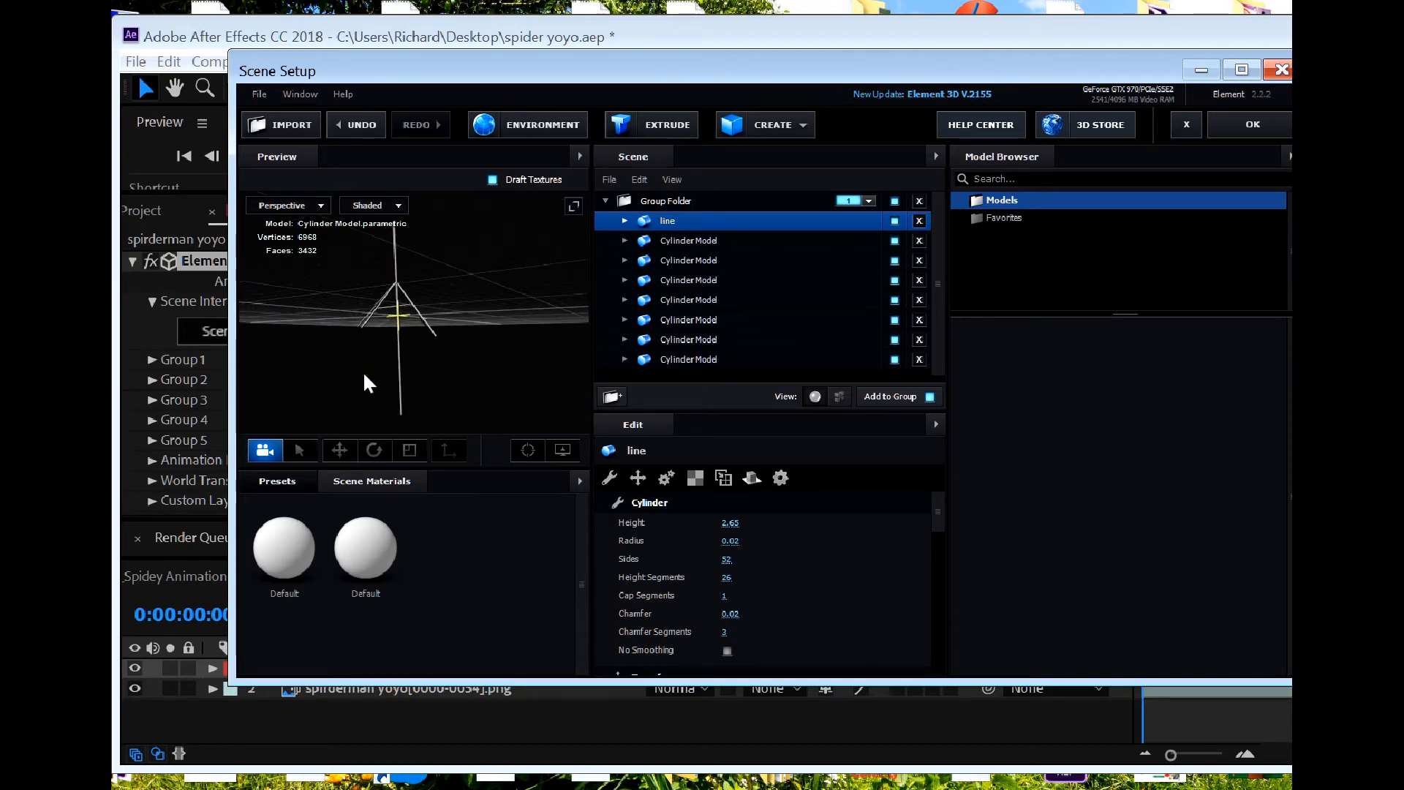
{"action": "left_click", "coordinate": [339, 450]}
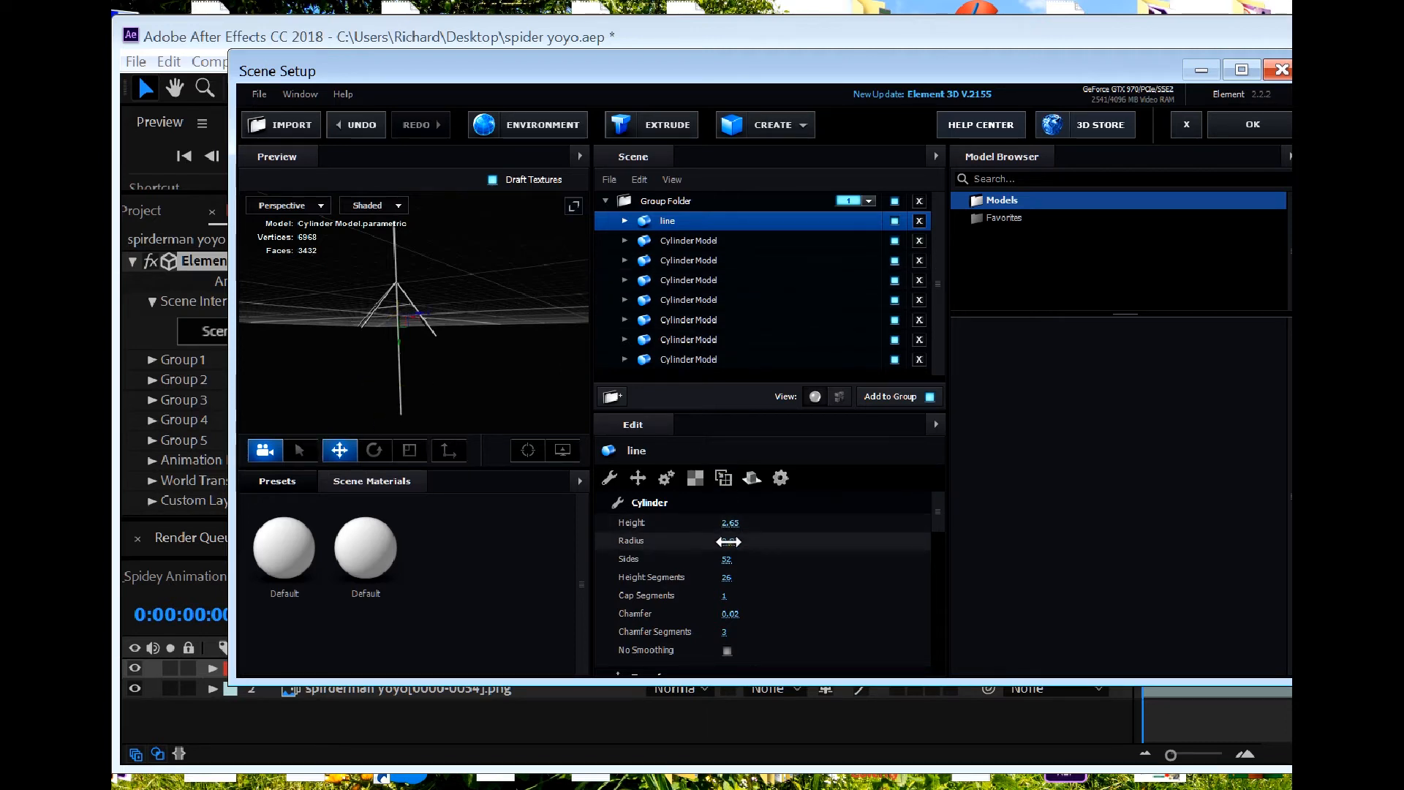
{"action": "left_click_drag", "start_coordinate": [729, 523], "coordinate": [674, 531]}
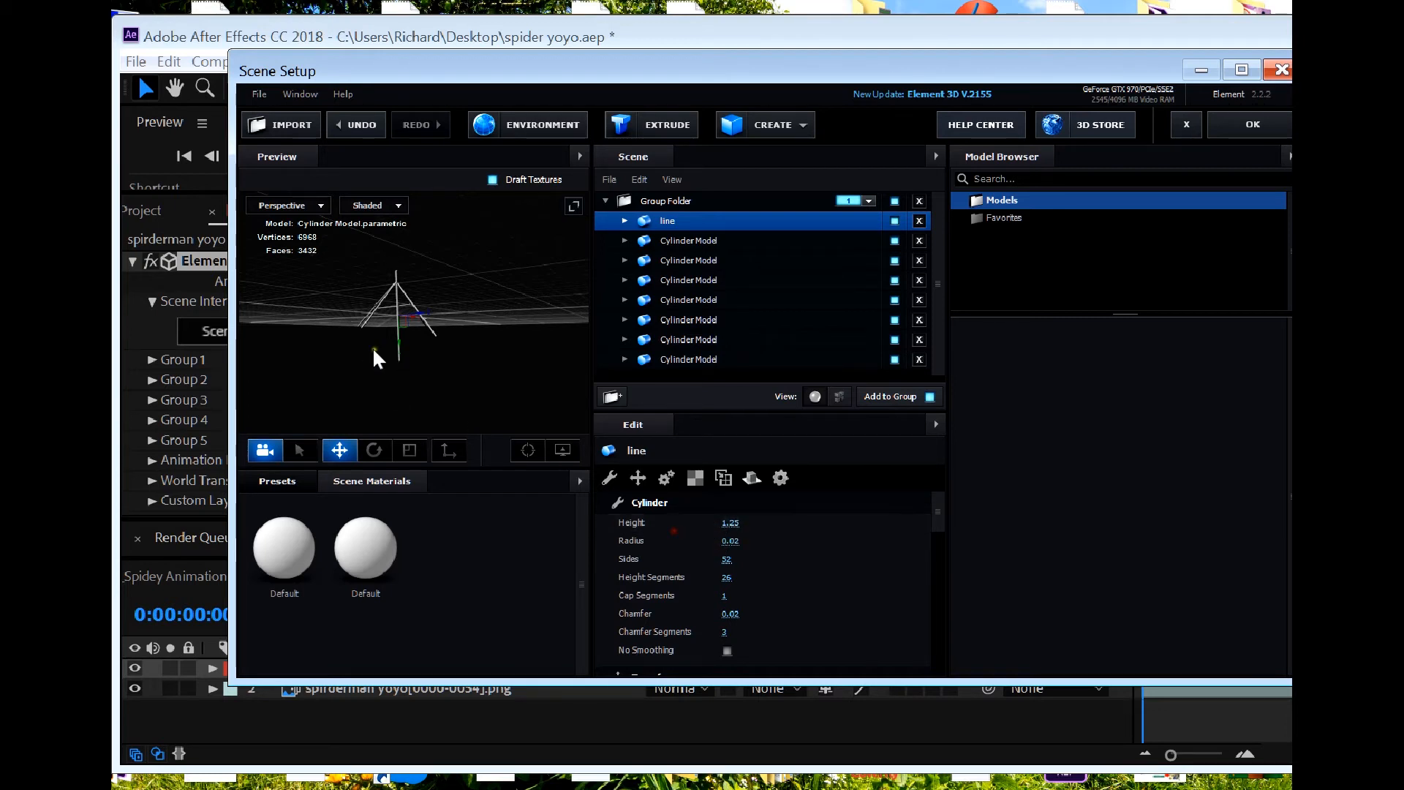
{"action": "scroll", "coordinate": [375, 348], "scroll_direction": "up", "scroll_amount": 3}
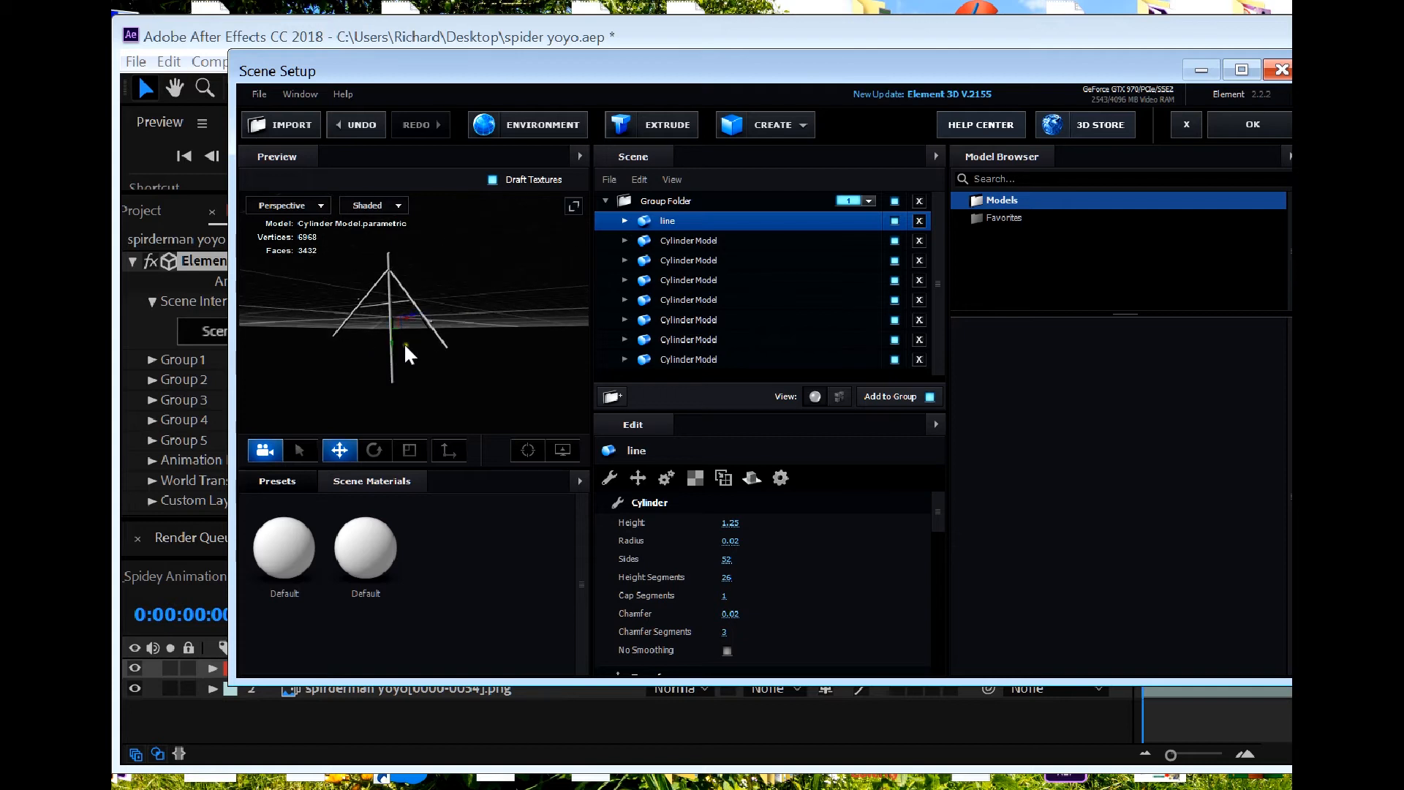
{"action": "scroll", "coordinate": [391, 357], "scroll_direction": "up", "scroll_amount": 2}
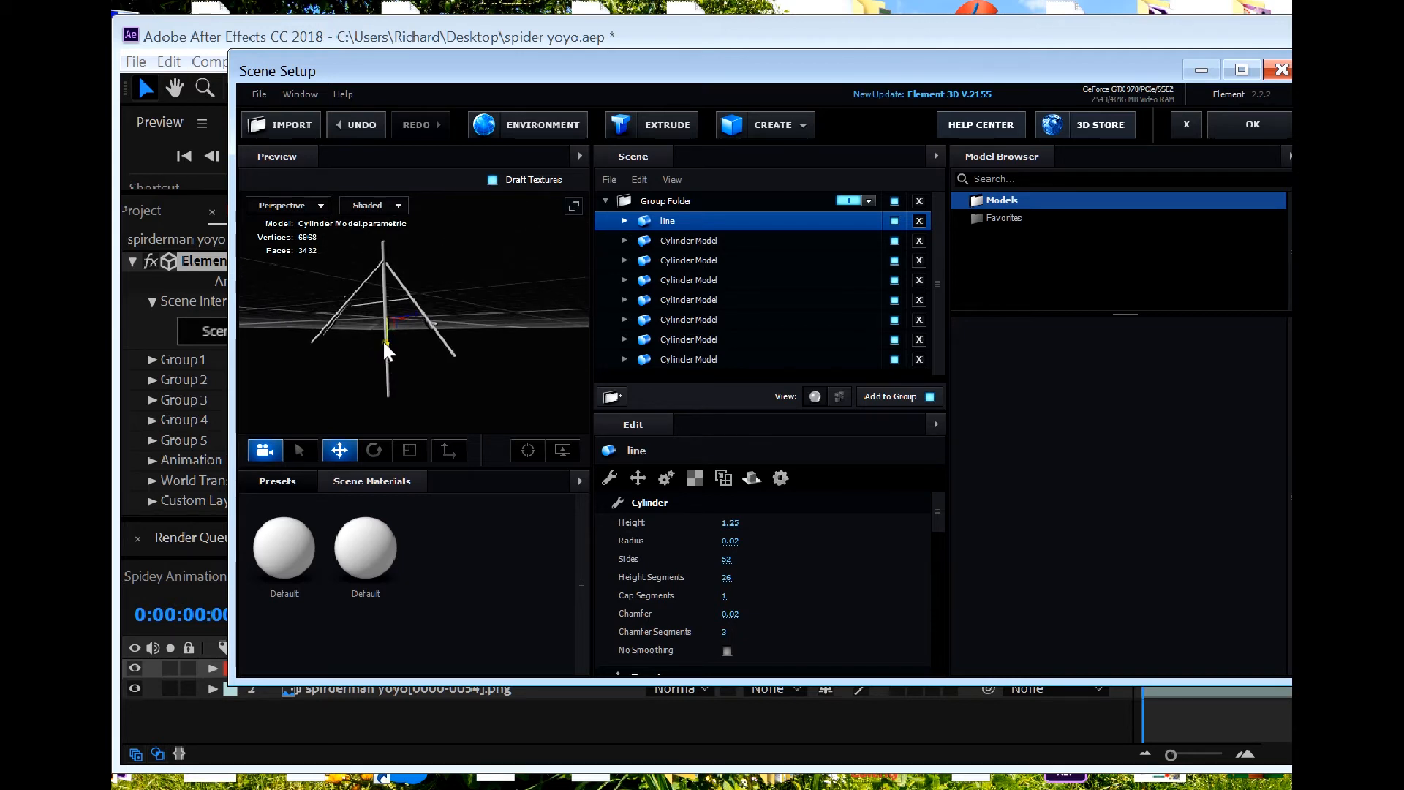
Step: Raise the "line" cylinder vertically so it rises from the spokes' shared point, and apply the scene to the composition
{"action": "left_click_drag", "start_coordinate": [385, 336], "coordinate": [384, 423]}
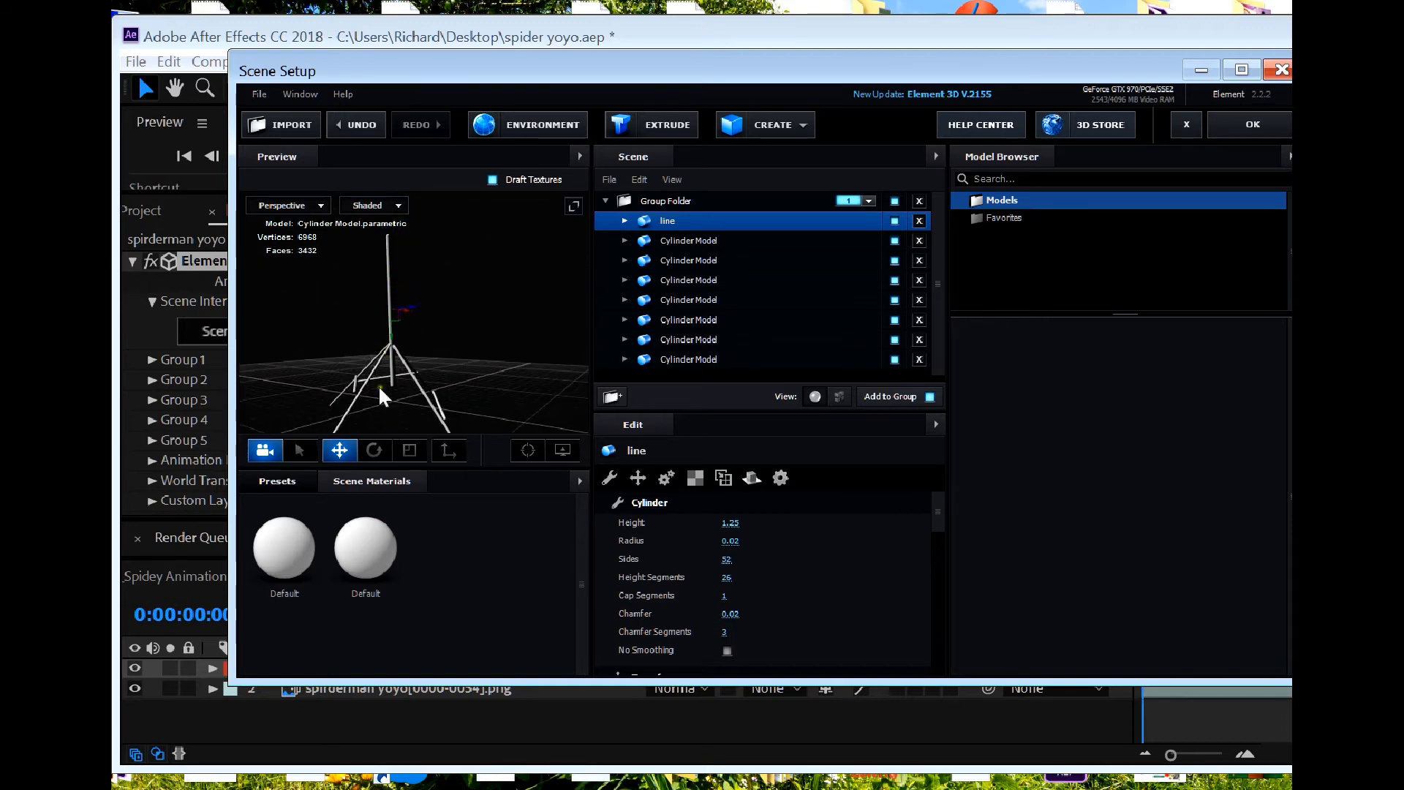
{"action": "left_click", "coordinate": [341, 452]}
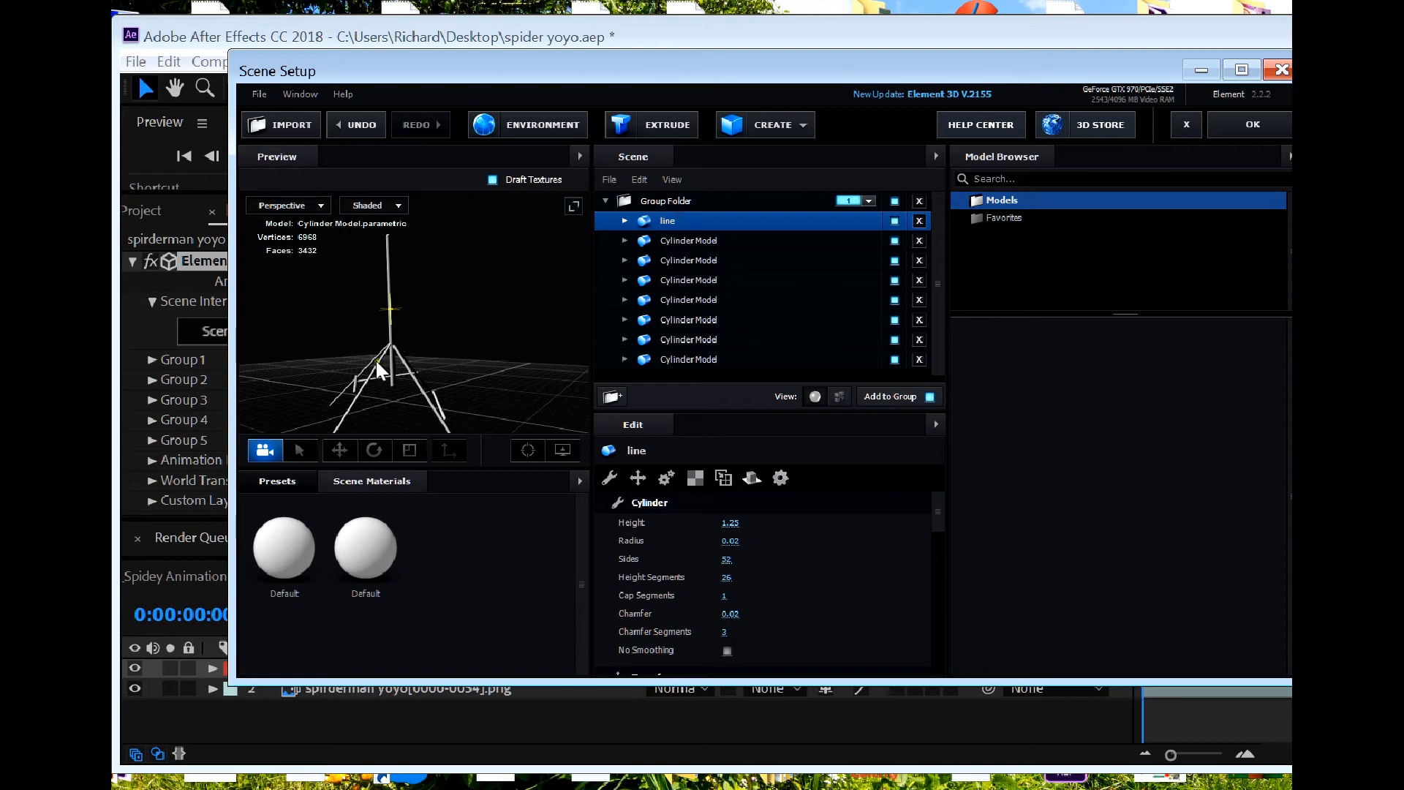
{"action": "left_click_drag", "start_coordinate": [375, 358], "coordinate": [348, 421]}
{"action": "left_click", "coordinate": [340, 449]}
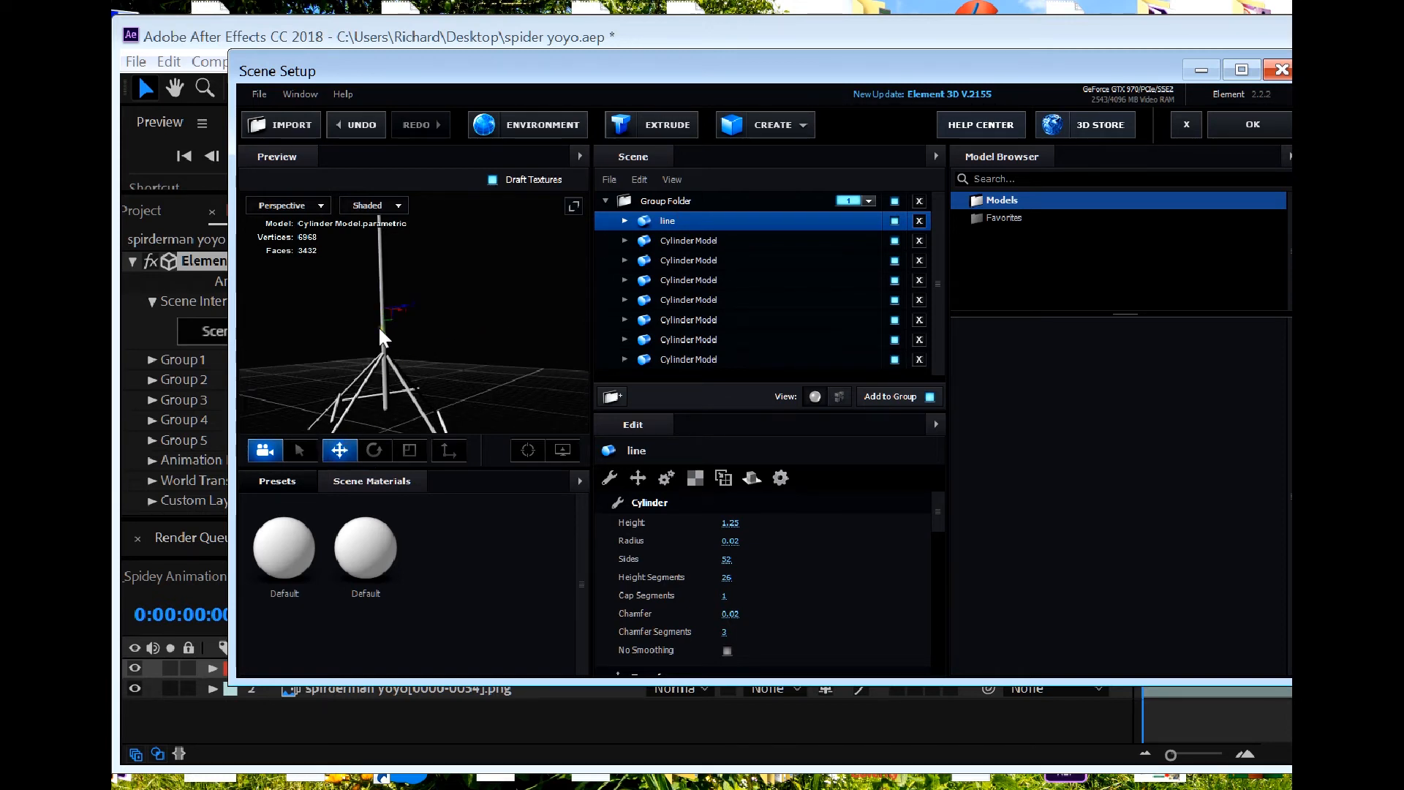
{"action": "left_click_drag", "start_coordinate": [381, 323], "coordinate": [382, 278]}
{"action": "scroll", "coordinate": [435, 341], "scroll_direction": "down", "scroll_amount": 8}
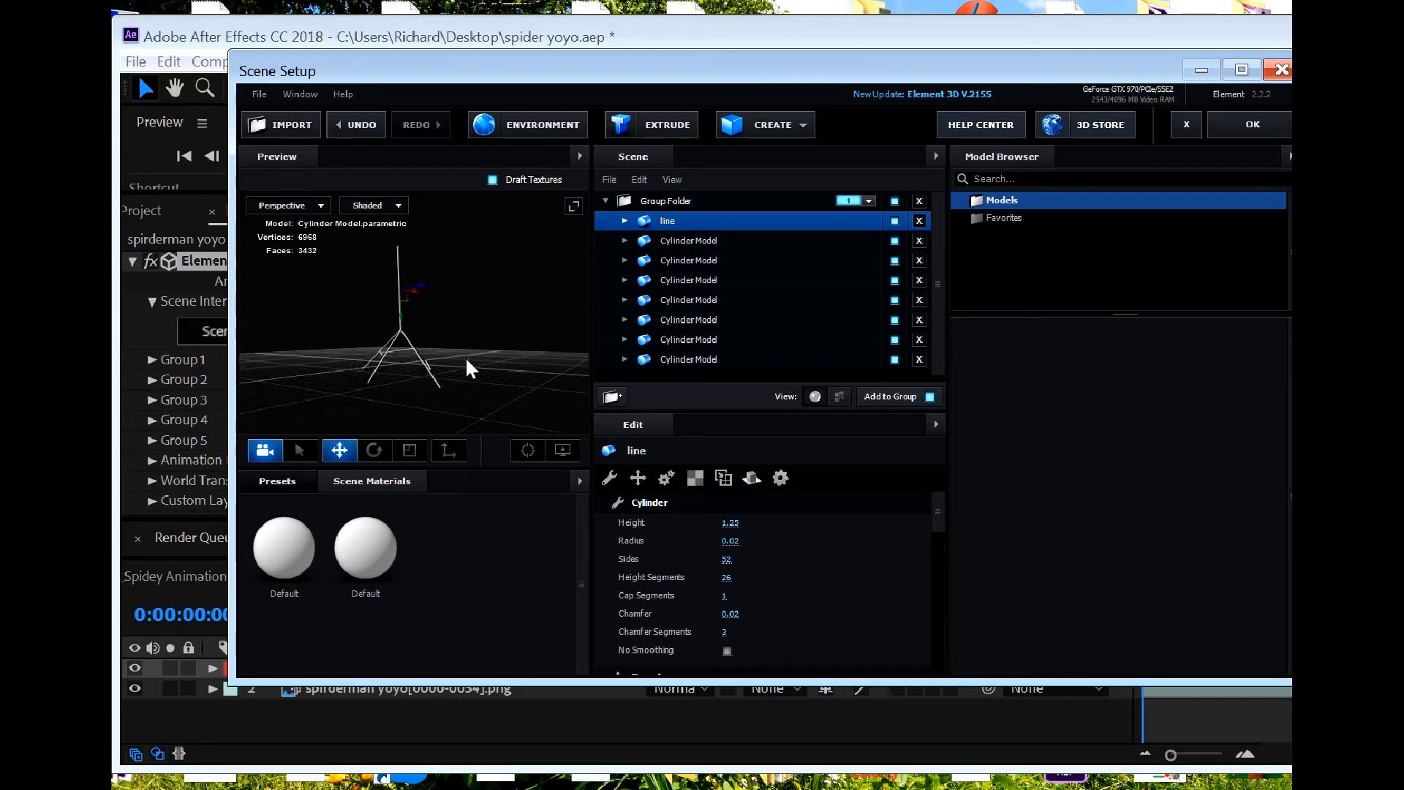
{"action": "left_click", "coordinate": [1251, 124]}
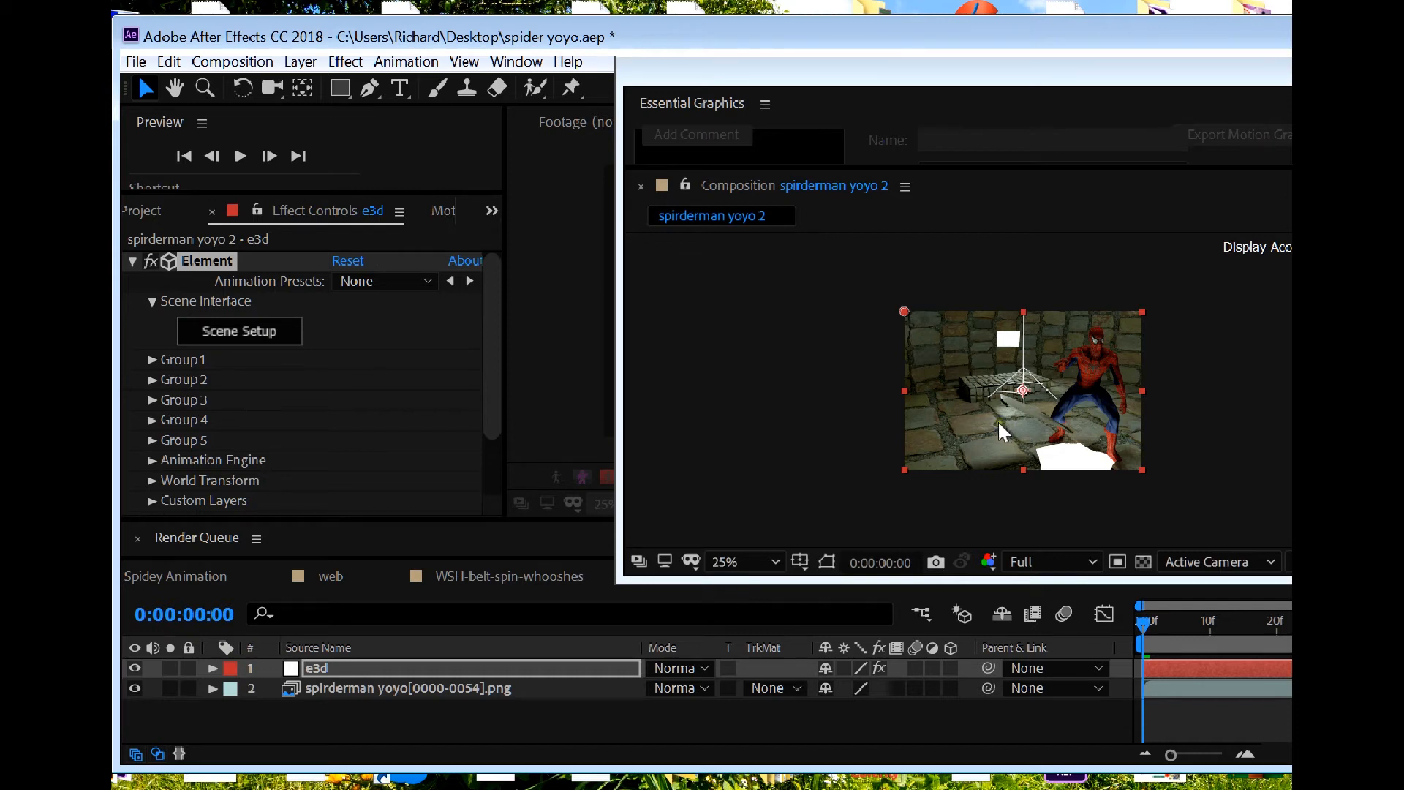
Step: Add a two-node camera named Camera 1 above the e3d layer, keeping the 44.80 mm focal length
{"action": "left_click", "coordinate": [360, 701]}
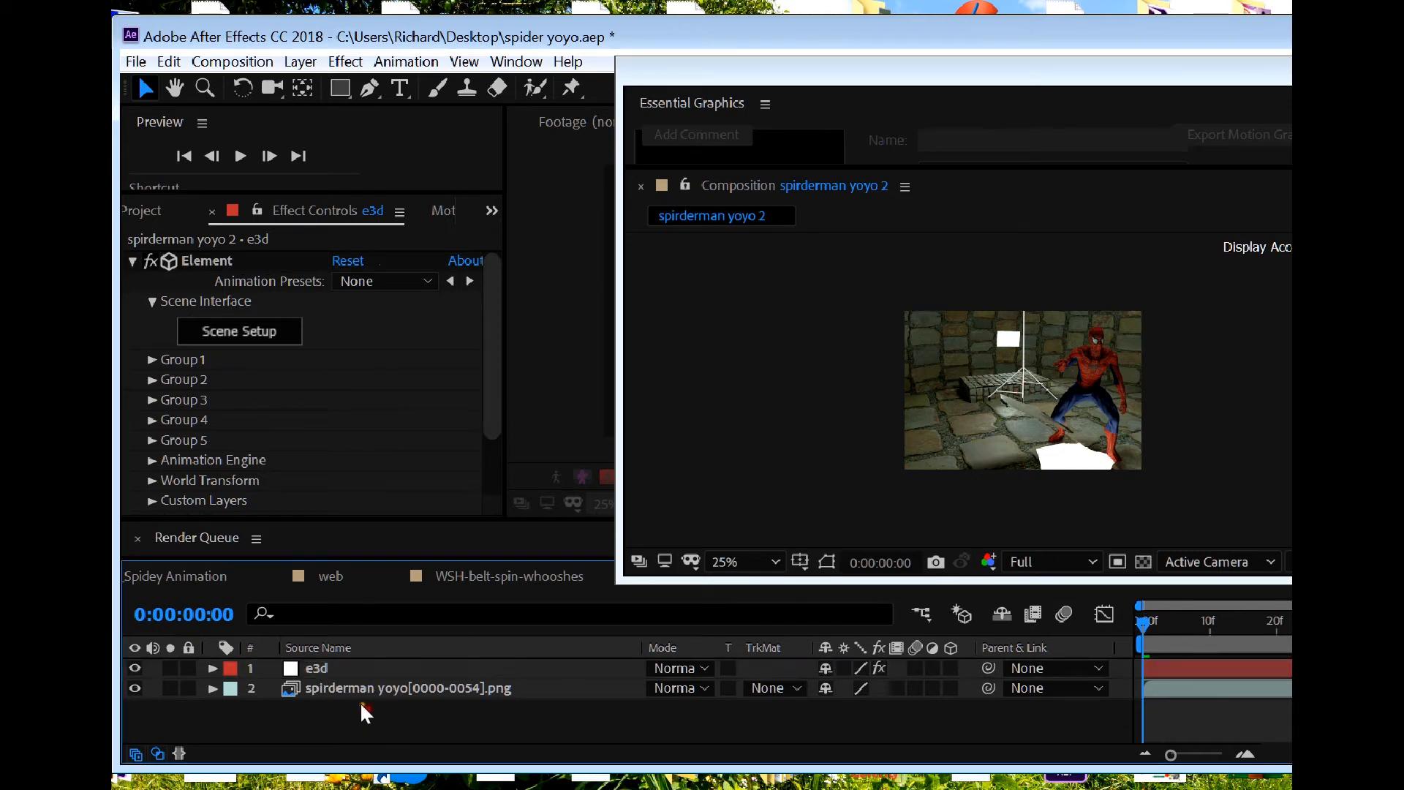
{"action": "left_click", "coordinate": [353, 668]}
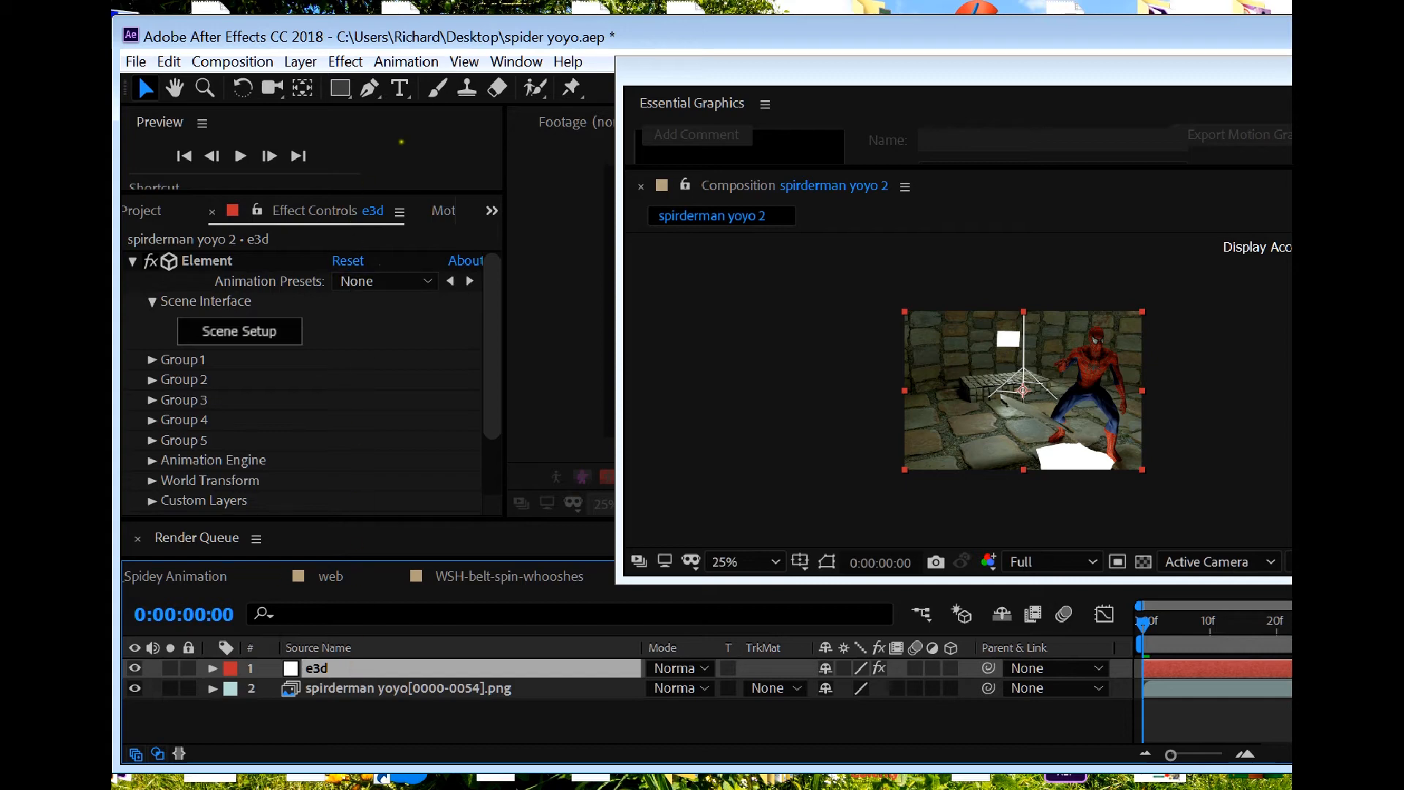
{"action": "left_click", "coordinate": [301, 62]}
{"action": "mouse_move", "coordinate": [322, 85]}
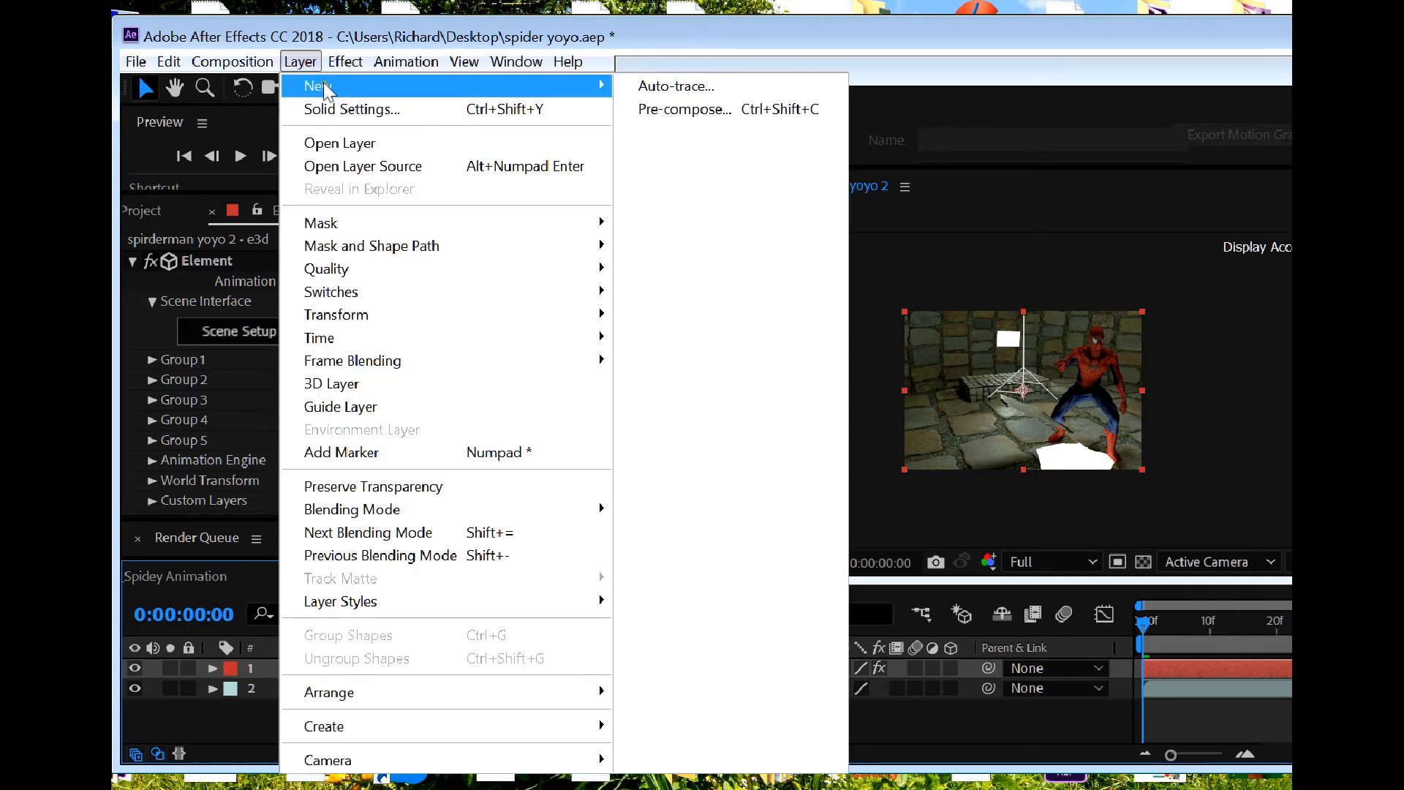
{"action": "left_click", "coordinate": [679, 150]}
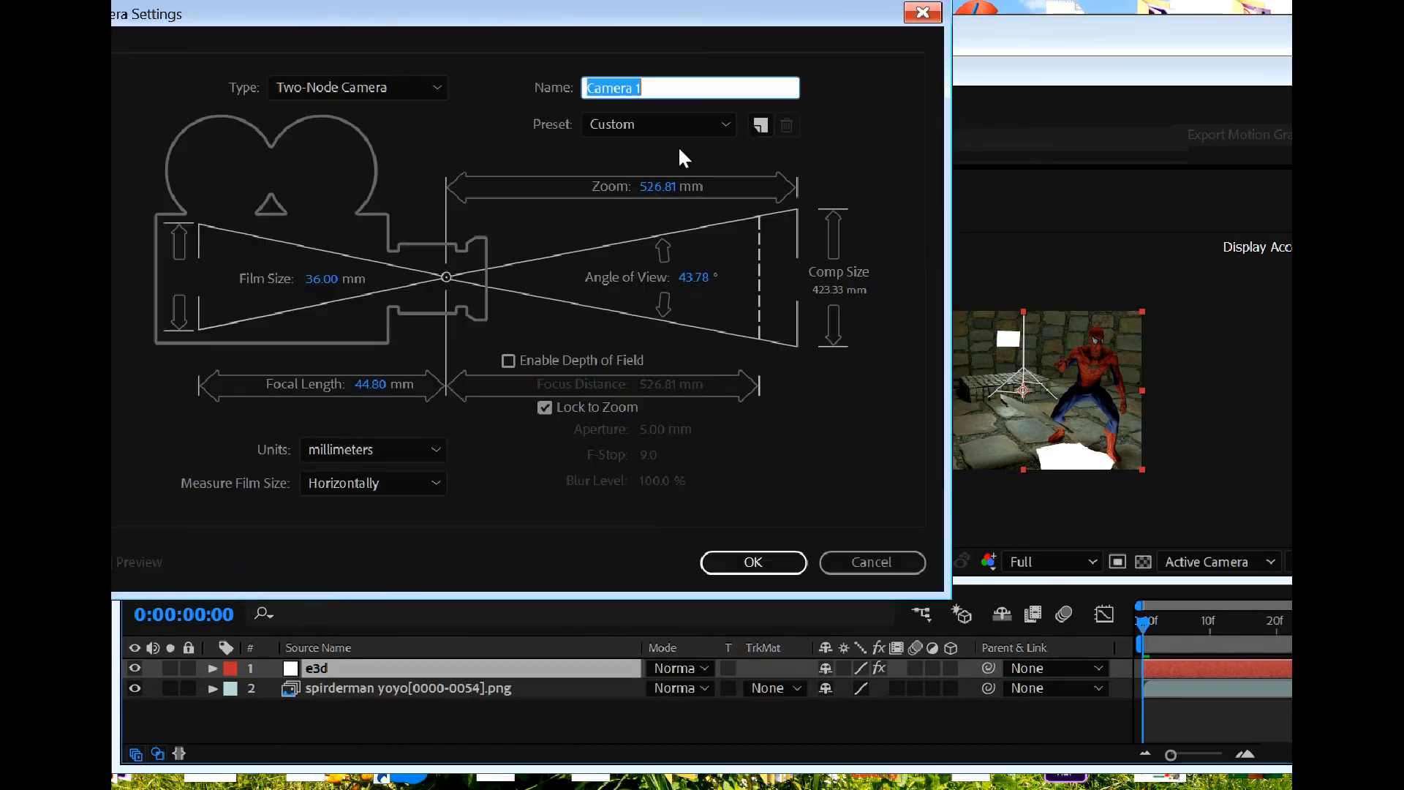
{"action": "left_click", "coordinate": [737, 561]}
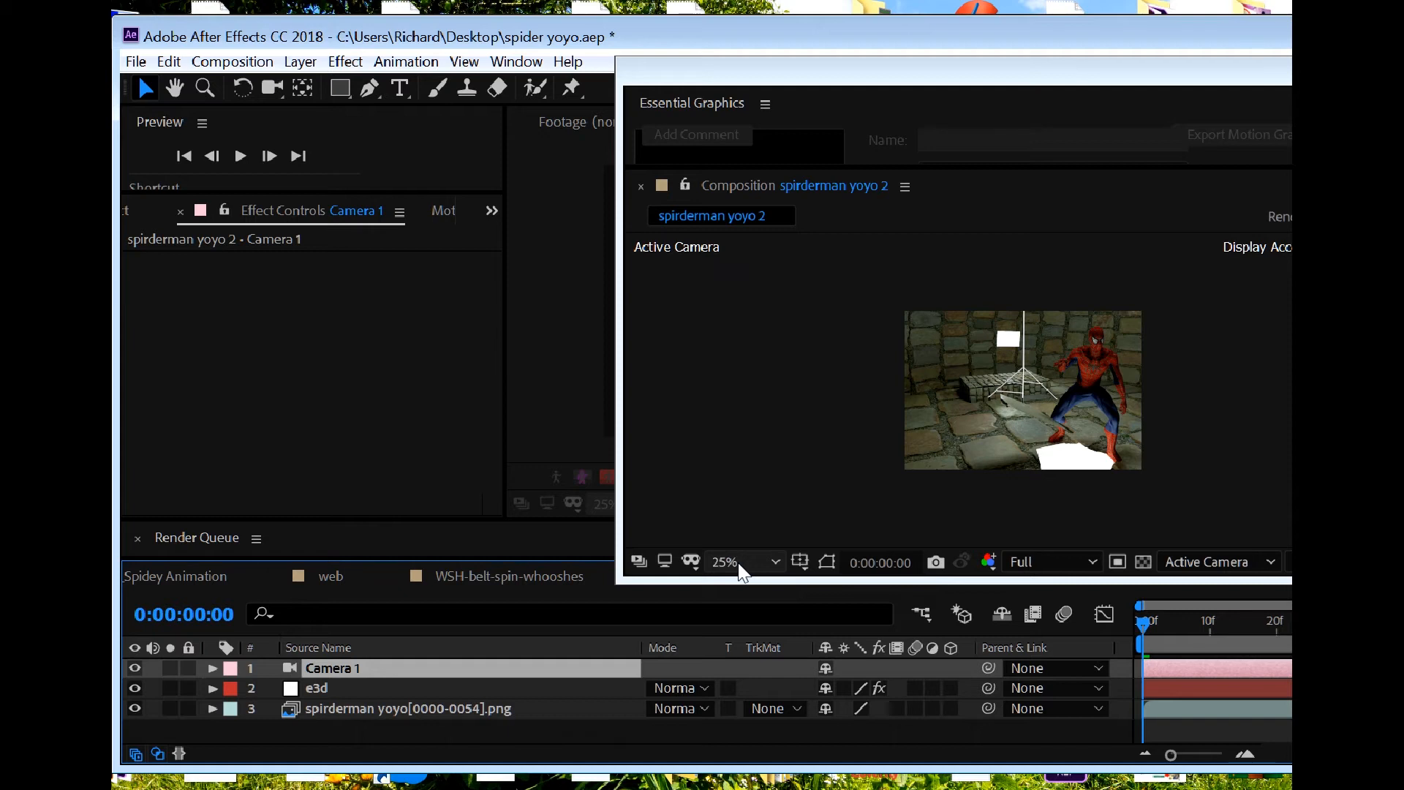
Step: Reduce the Group 1 particle size of the e3d layer's Element effect to 5.80
{"action": "left_click", "coordinate": [320, 681]}
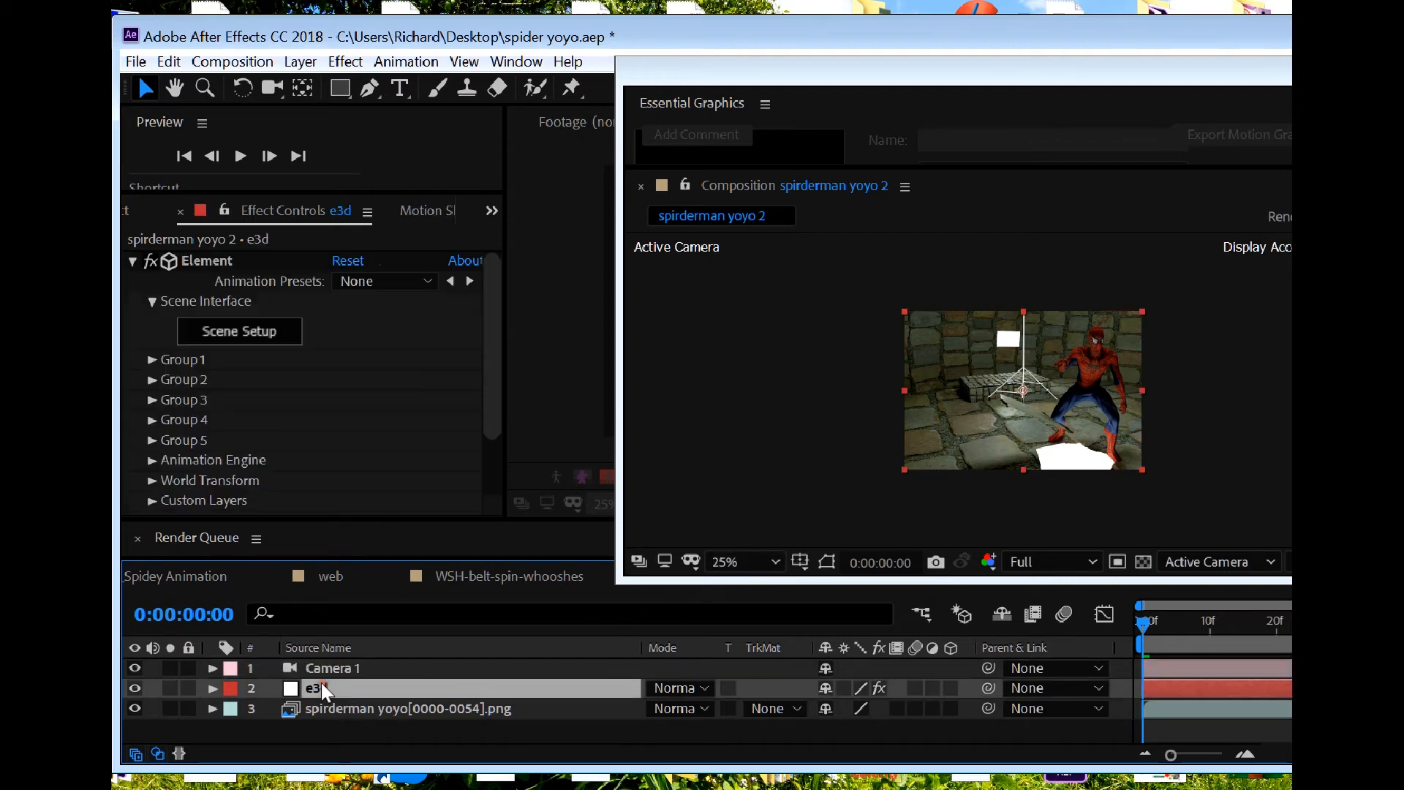
{"action": "left_click", "coordinate": [152, 359]}
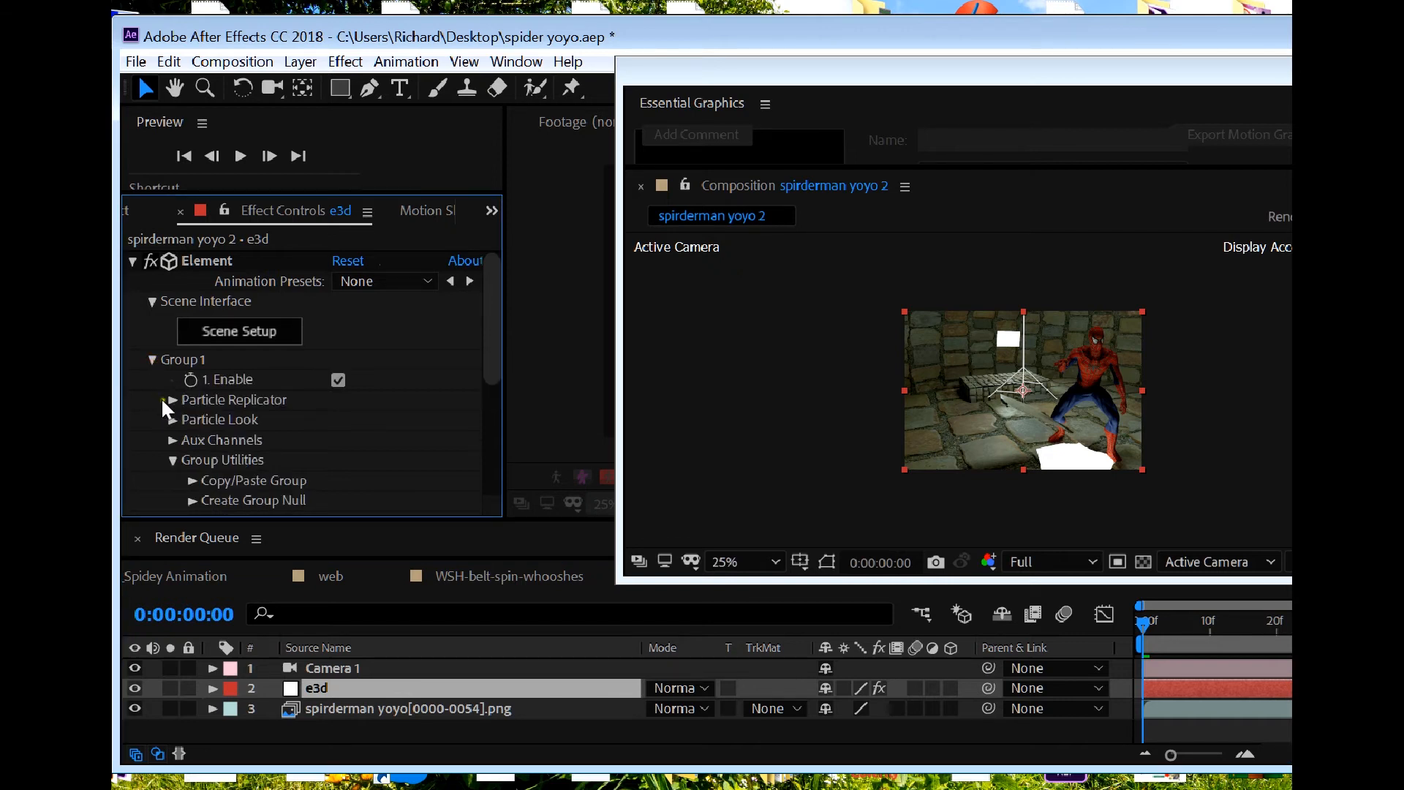
{"action": "left_click", "coordinate": [165, 400]}
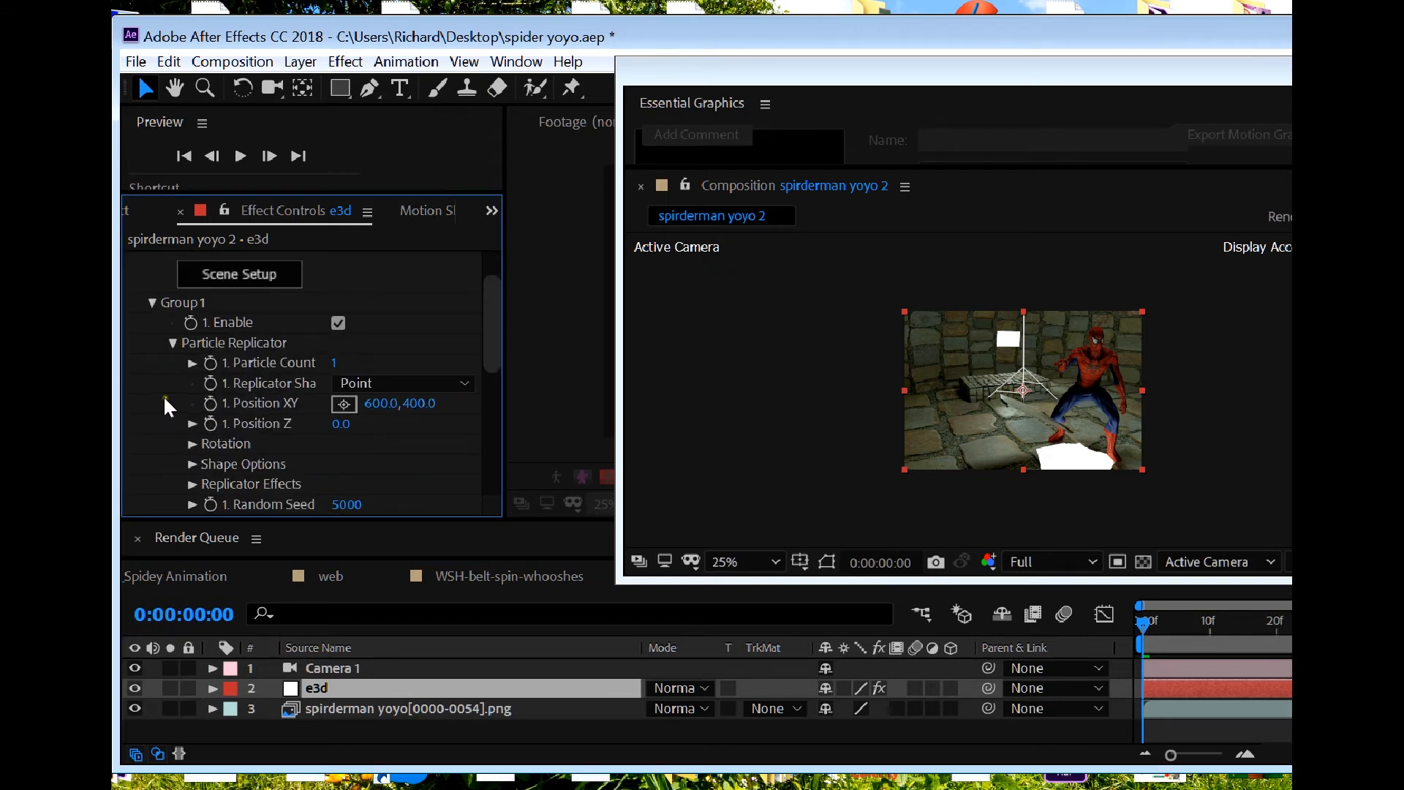
{"action": "left_click", "coordinate": [173, 342]}
{"action": "left_click", "coordinate": [172, 363]}
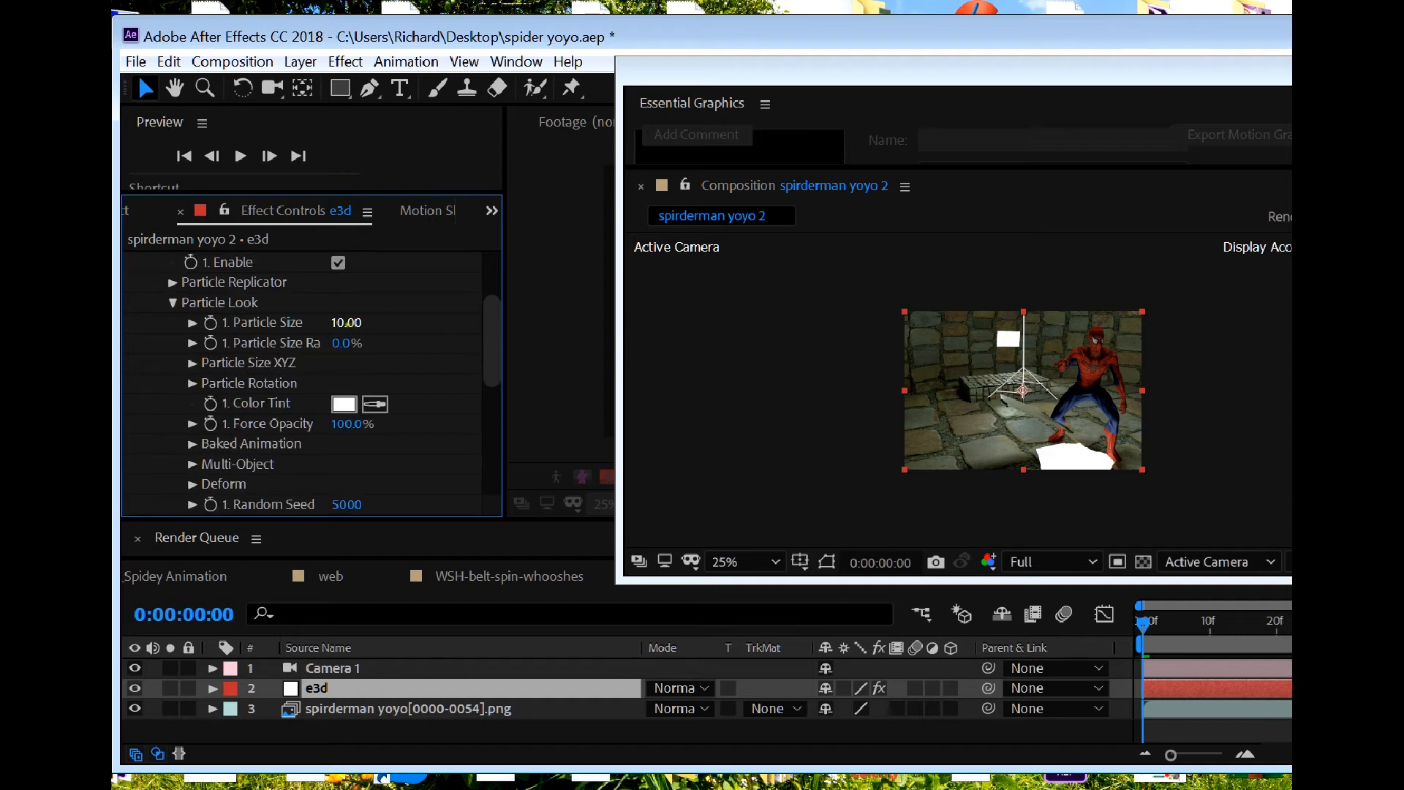
{"action": "left_click_drag", "start_coordinate": [346, 322], "coordinate": [310, 333]}
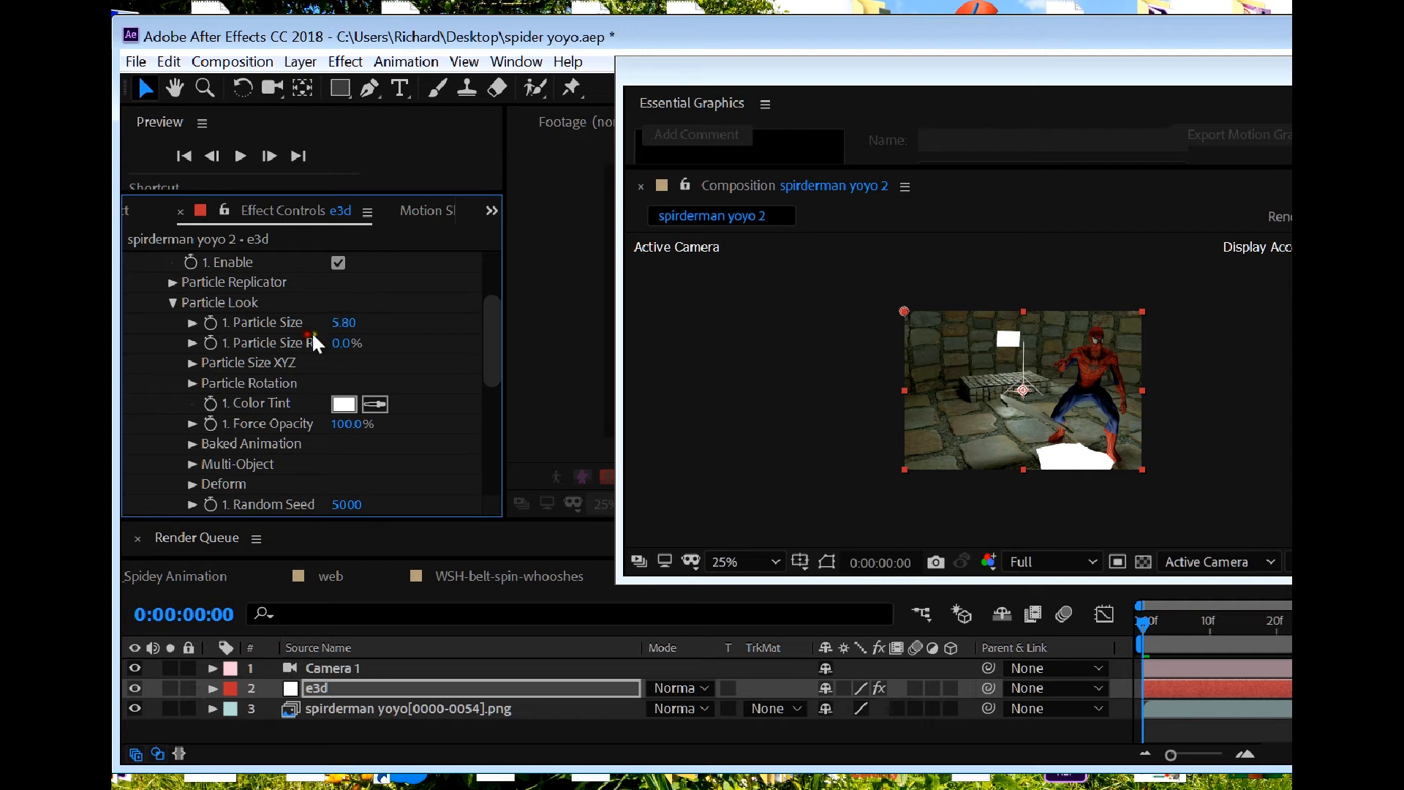
{"action": "key", "text": "period"}
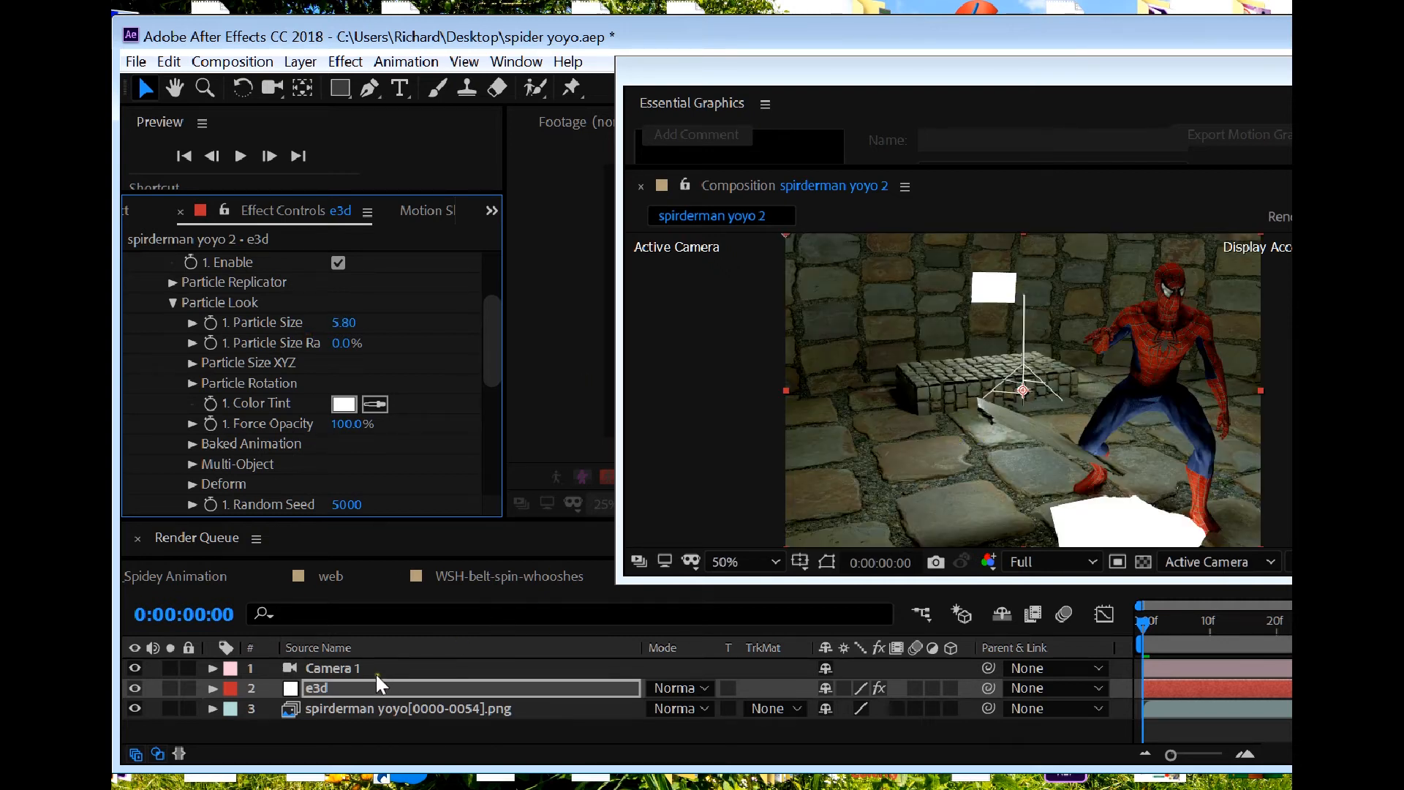
Step: Reopen the Element scene and lengthen the "line" cylinder to a height of about 2.32
{"action": "scroll", "coordinate": [414, 459], "scroll_direction": "up", "scroll_amount": 3}
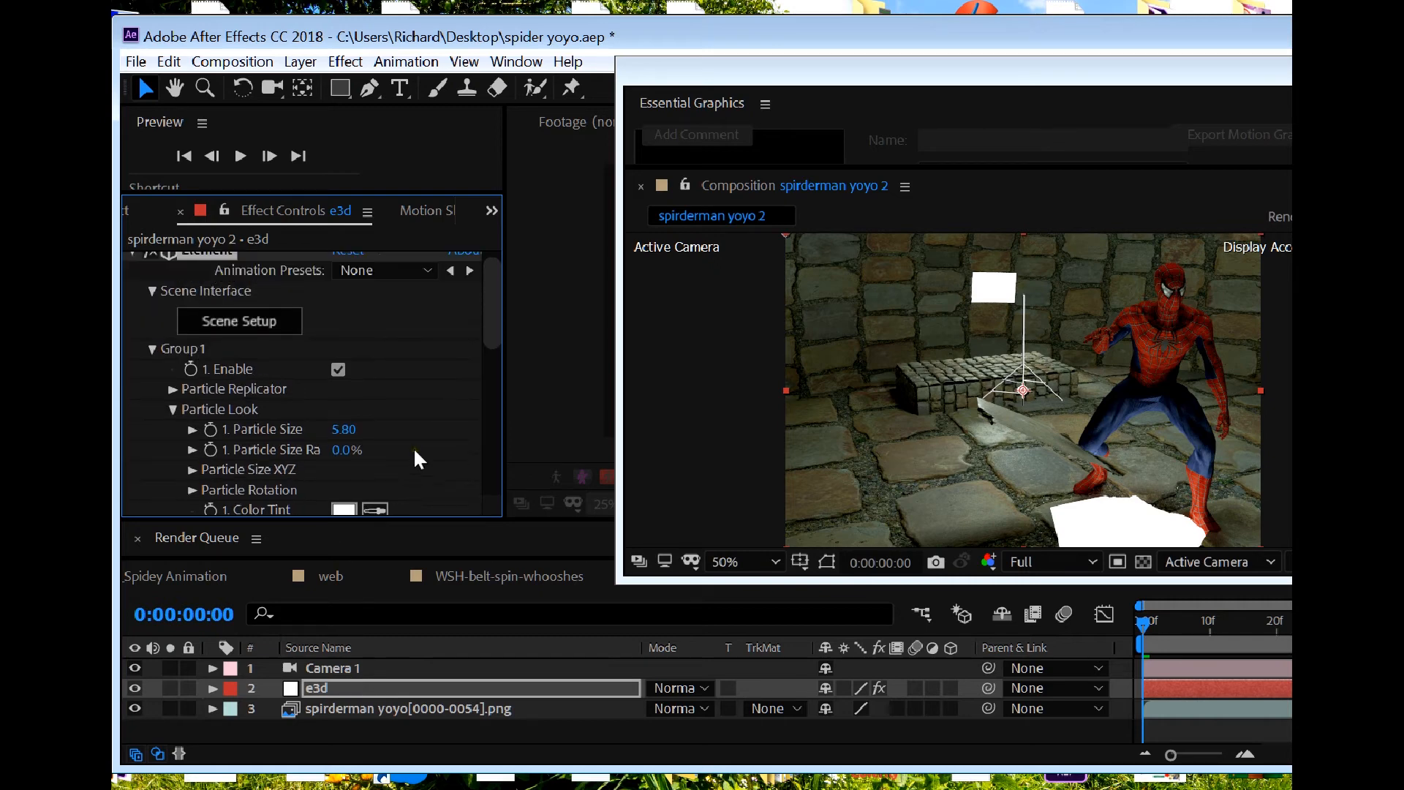
{"action": "left_click", "coordinate": [270, 321]}
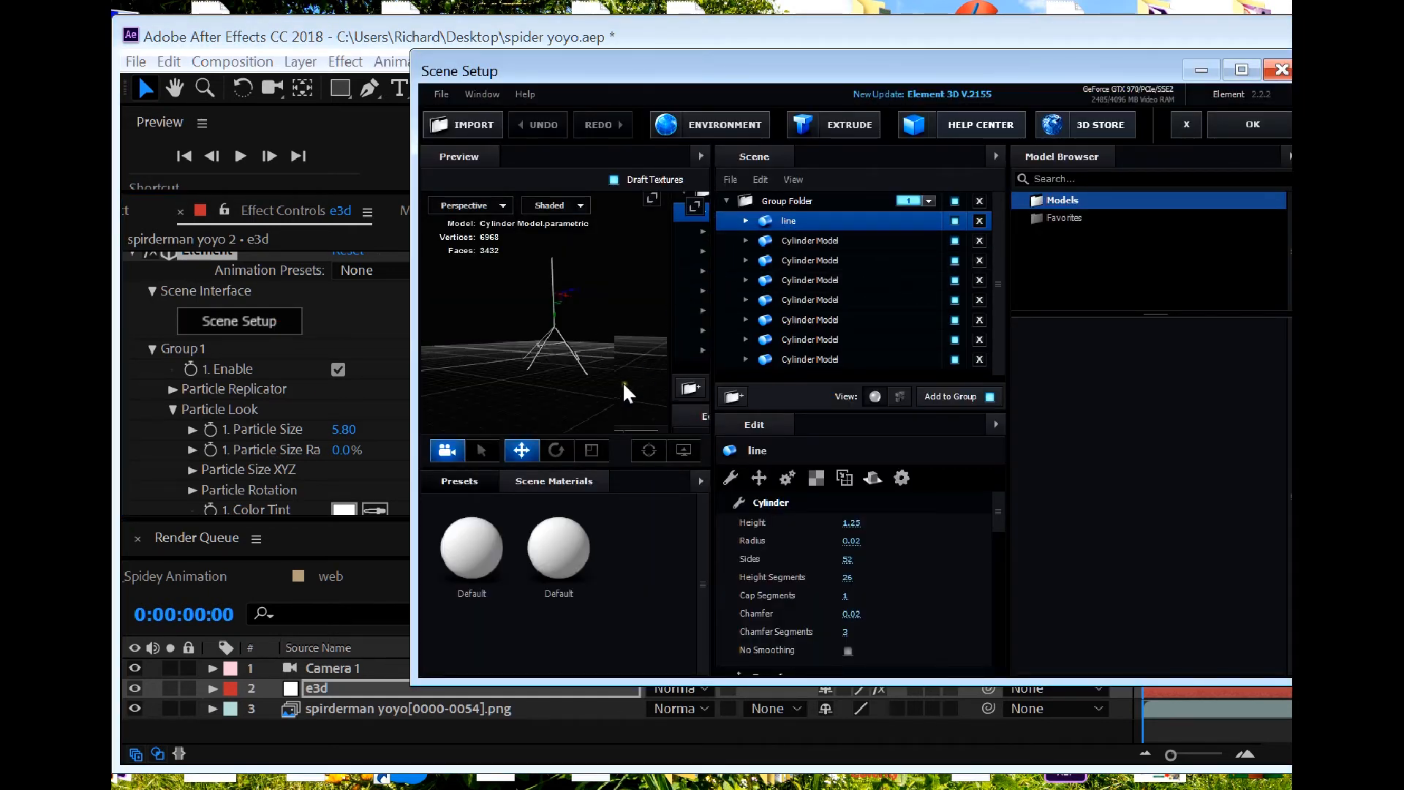
{"action": "left_click", "coordinate": [851, 522]}
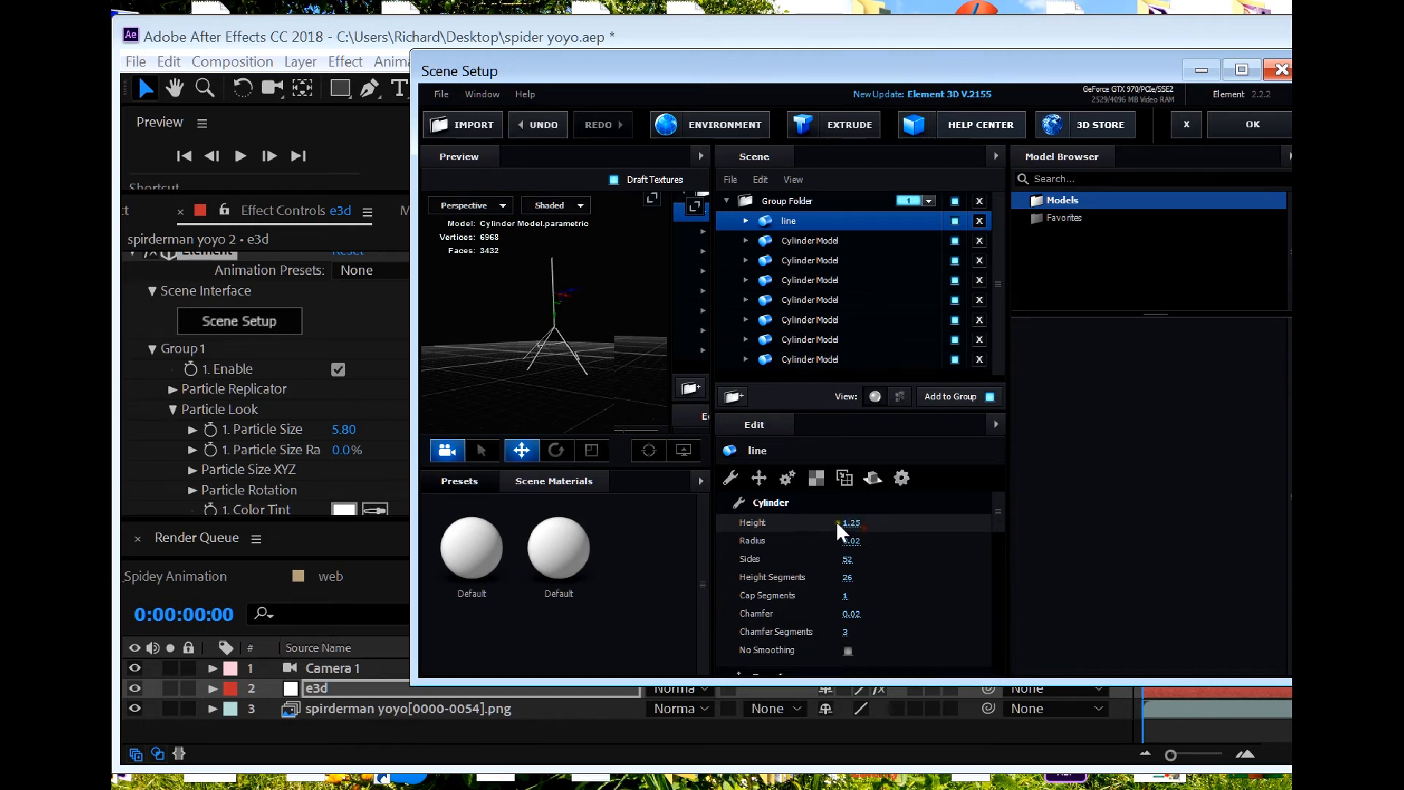
{"action": "left_click_drag", "start_coordinate": [841, 522], "coordinate": [925, 522]}
{"action": "left_click_drag", "start_coordinate": [629, 345], "coordinate": [629, 381]}
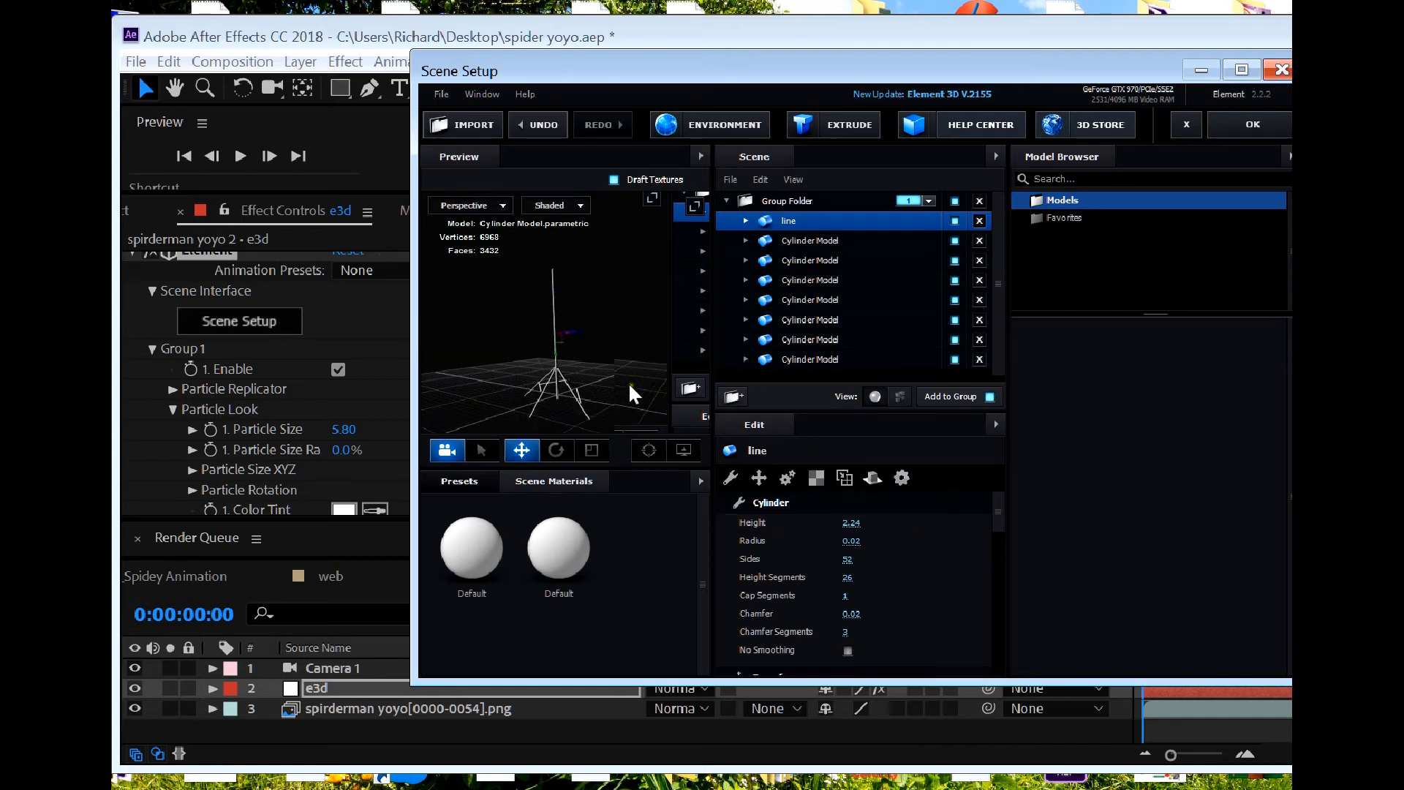
{"action": "left_click_drag", "start_coordinate": [852, 522], "coordinate": [857, 522]}
Step: Move the lengthened "line" up so its lower end meets the spokes' shared point, and apply the scene
{"action": "left_click", "coordinate": [531, 449]}
{"action": "mouse_move", "coordinate": [554, 332]}
{"action": "left_mouse_down"}
{"action": "mouse_move", "coordinate": [554, 319]}
{"action": "mouse_move", "coordinate": [547, 393]}
{"action": "mouse_move", "coordinate": [546, 316]}
{"action": "left_mouse_up"}
{"action": "left_click", "coordinate": [522, 450]}
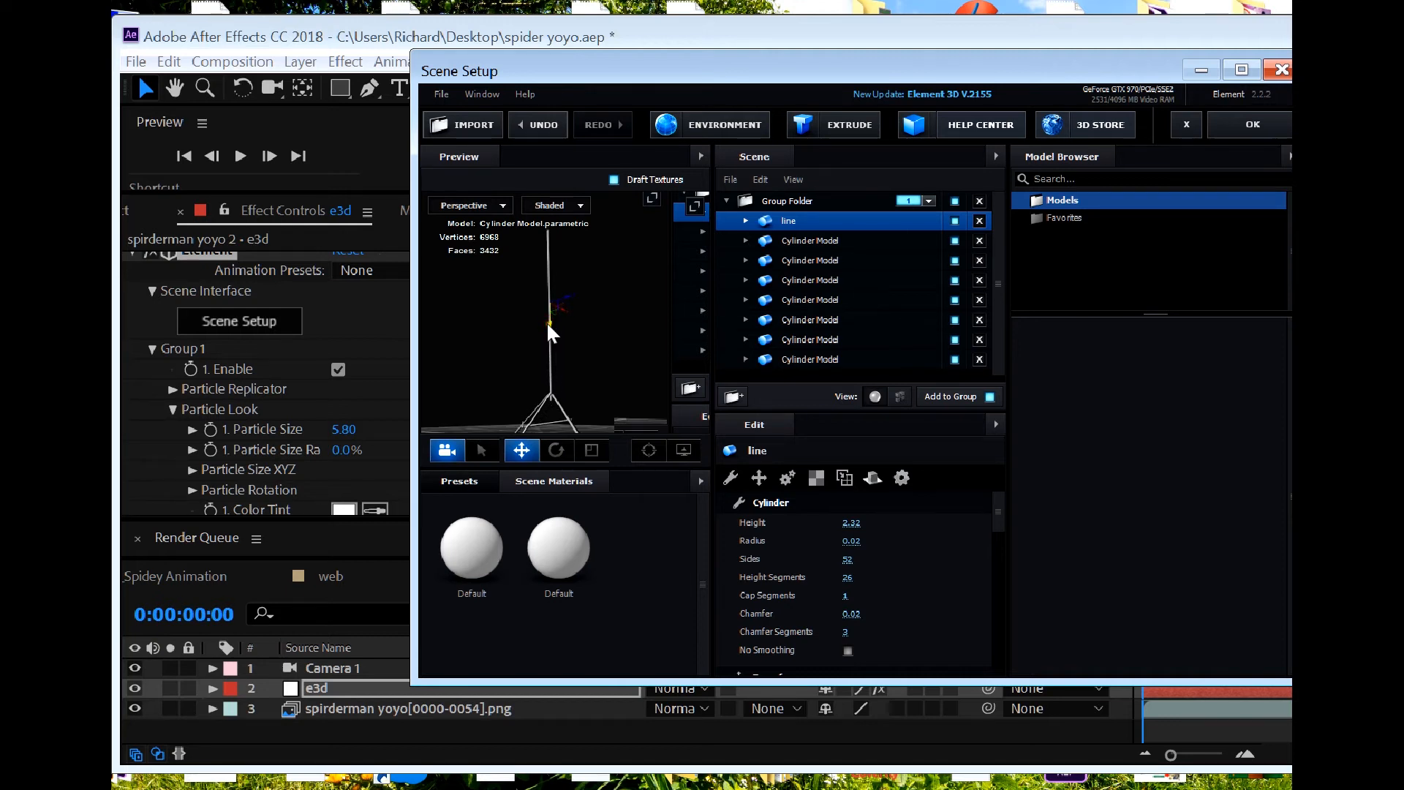
{"action": "left_click", "coordinate": [1233, 132]}
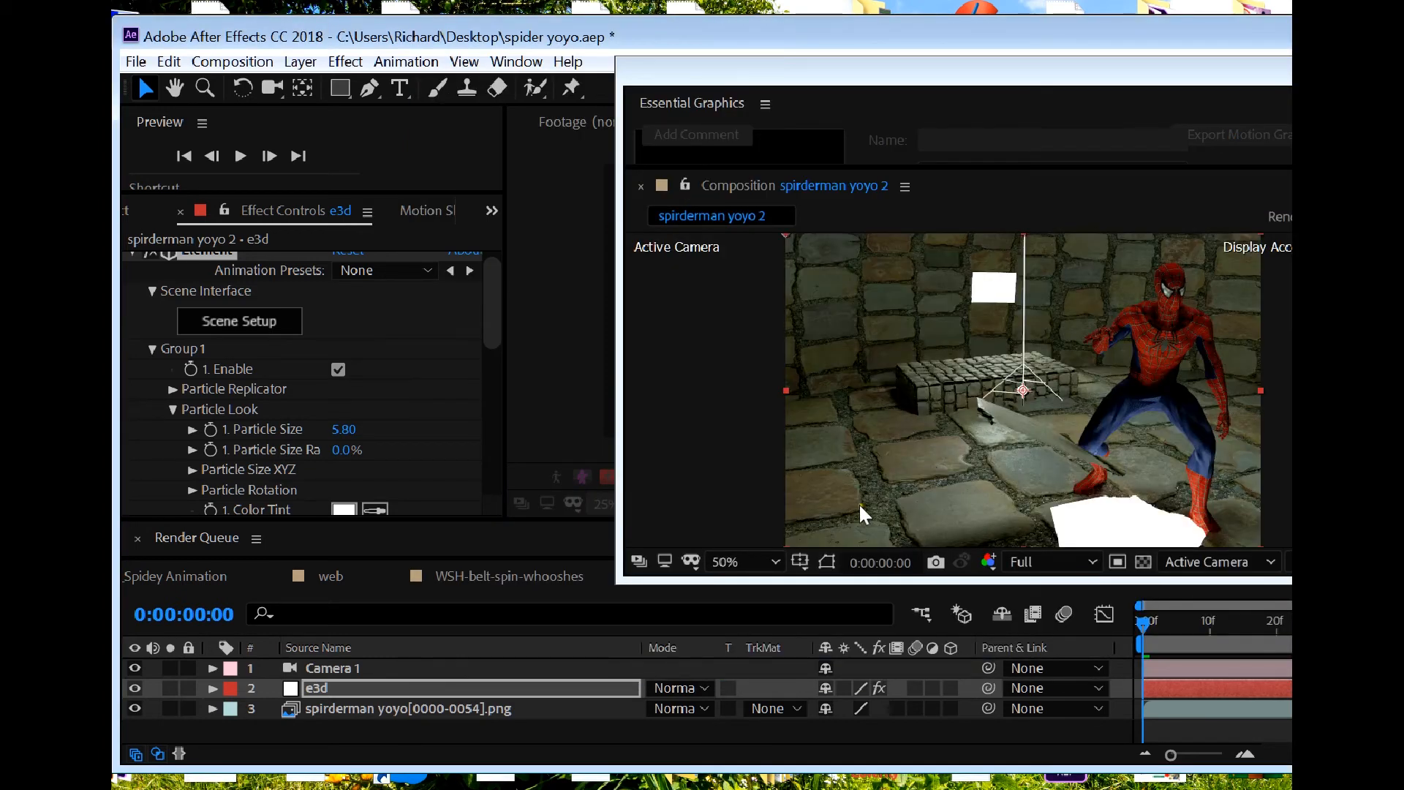
Step: Shrink the web on the e3d layer by setting the Group 1 particle size to 2.10
{"action": "left_click", "coordinate": [341, 683]}
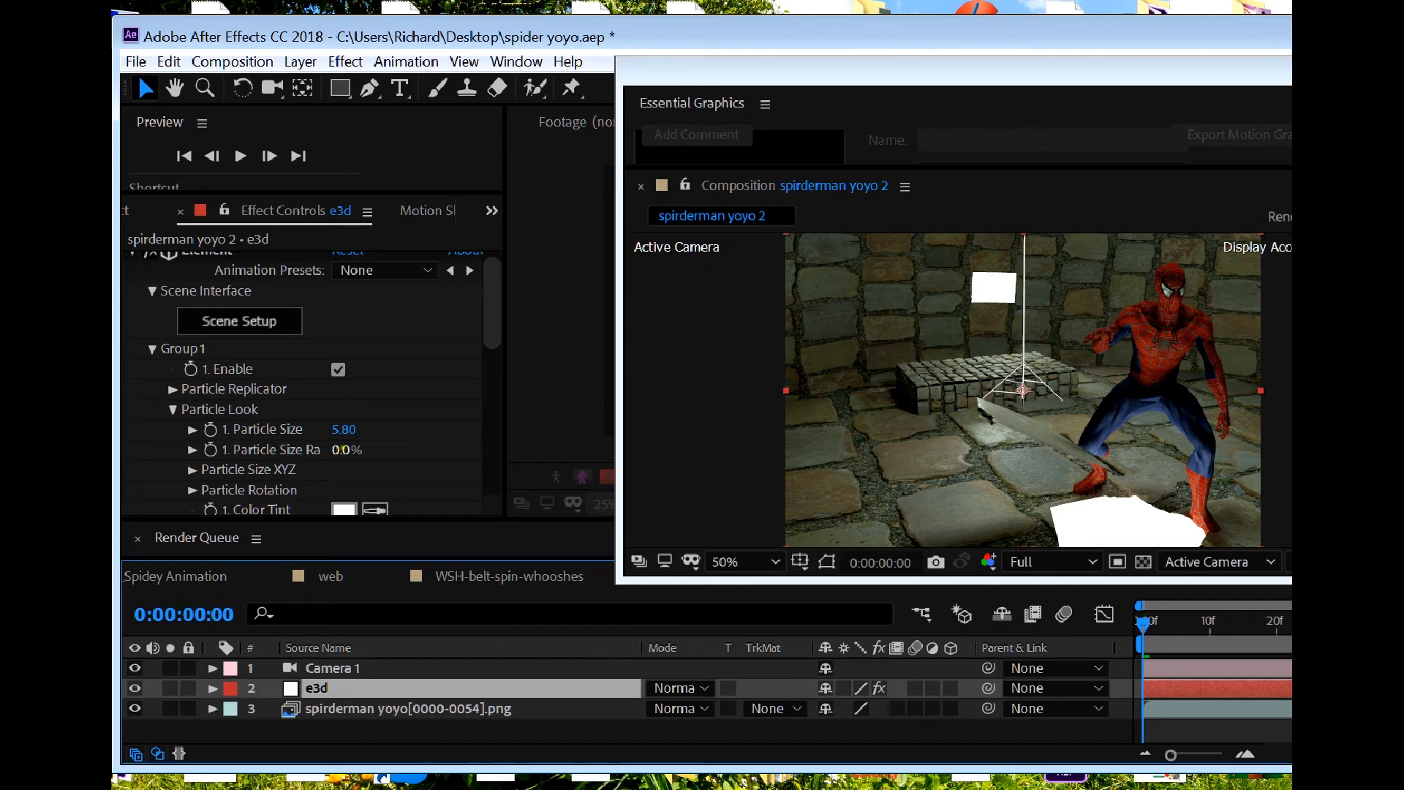
{"action": "left_click_drag", "start_coordinate": [345, 437], "coordinate": [314, 439]}
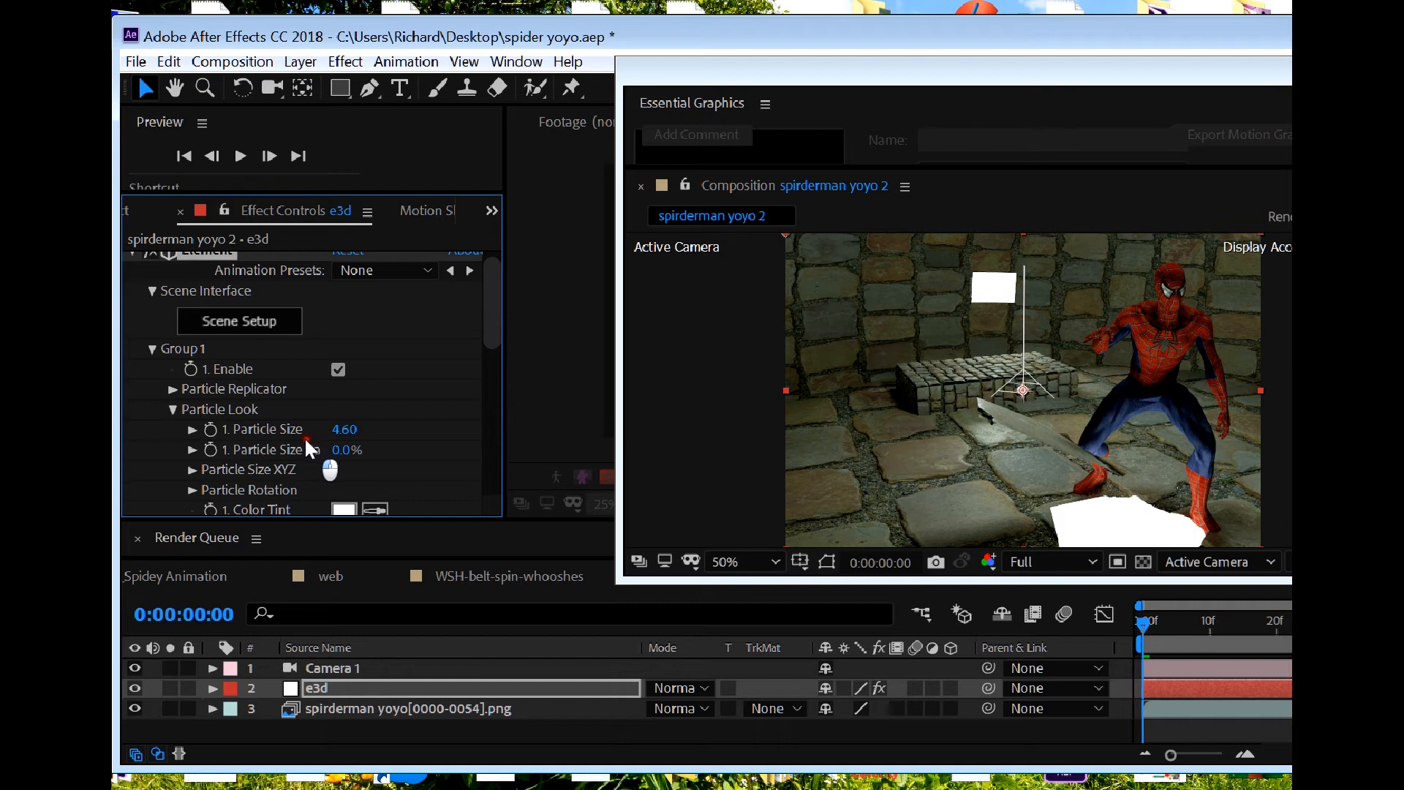
{"action": "left_click_drag", "start_coordinate": [340, 431], "coordinate": [320, 437]}
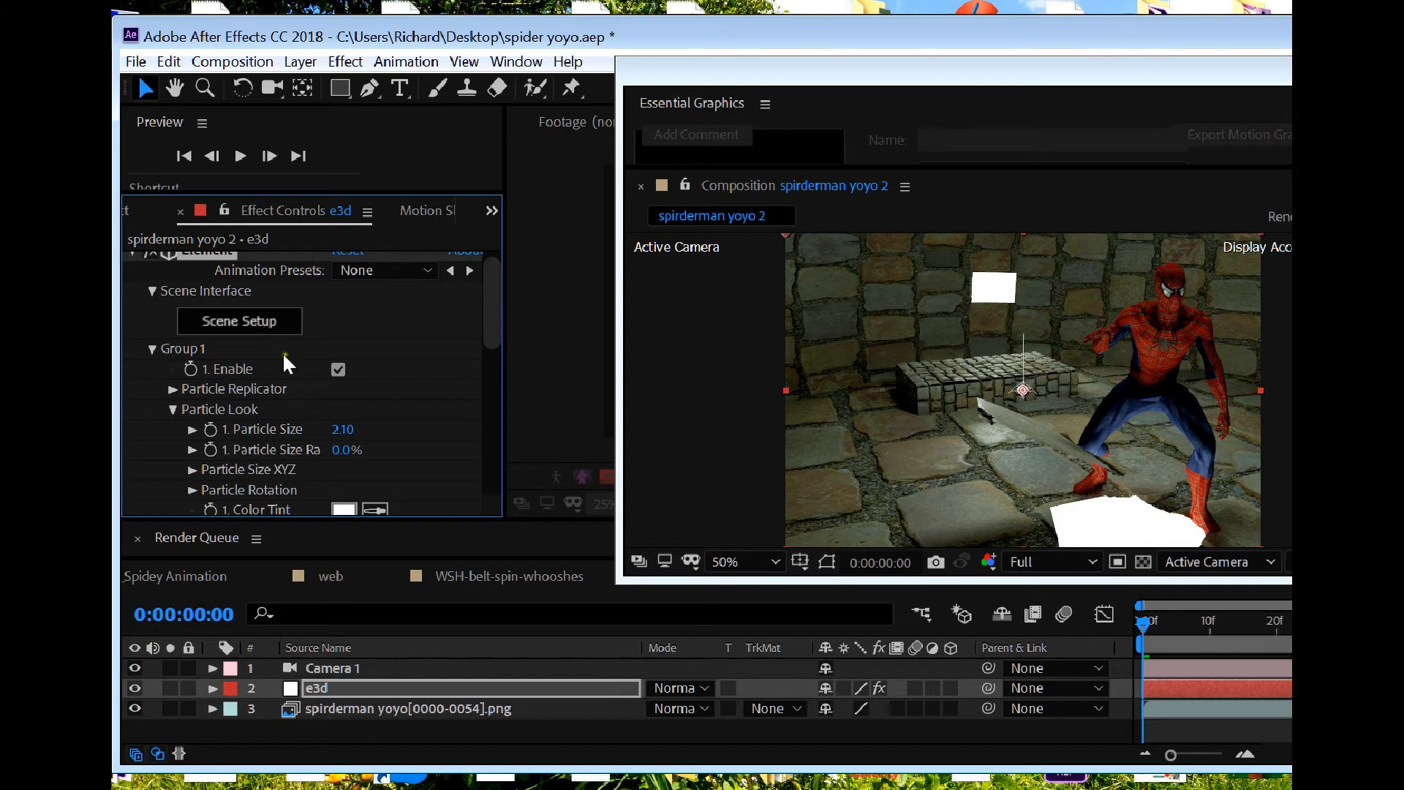
Step: In the Element scene, lengthen the "line" to about 4.57 and raise it until its lower end meets the spokes' shared point
{"action": "left_click", "coordinate": [286, 326]}
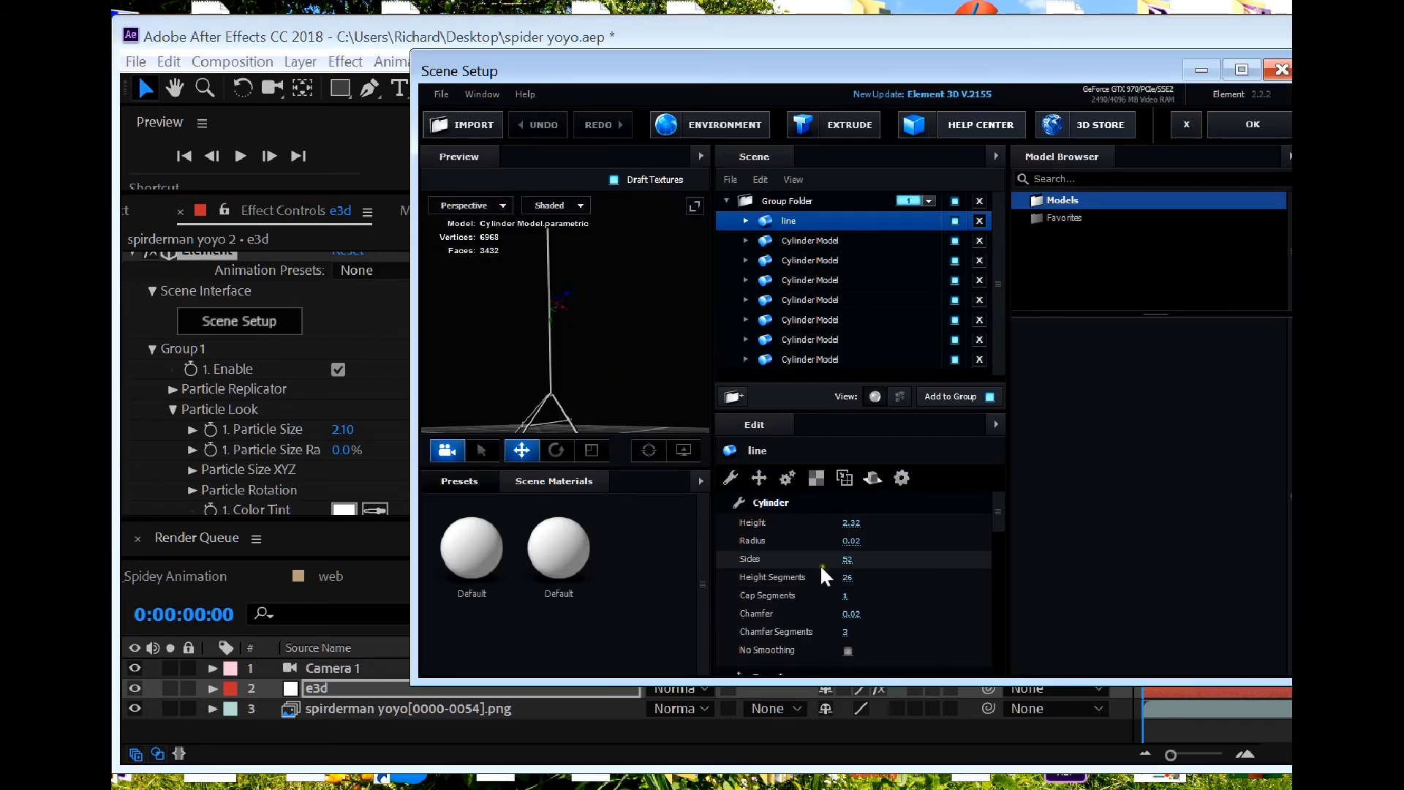
{"action": "left_click_drag", "start_coordinate": [850, 522], "coordinate": [973, 523]}
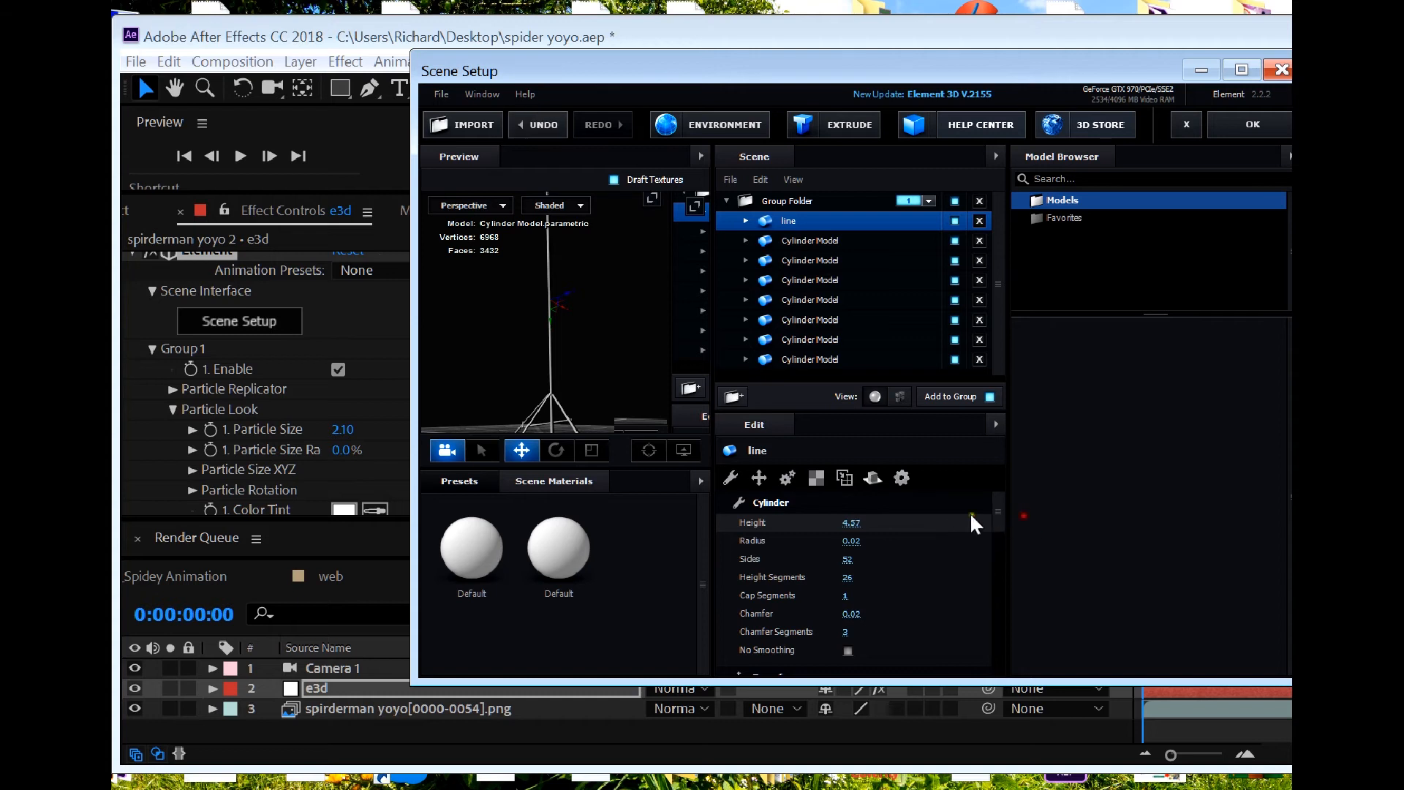
{"action": "left_click", "coordinate": [523, 450]}
{"action": "mouse_move", "coordinate": [532, 363]}
{"action": "left_mouse_down"}
{"action": "mouse_move", "coordinate": [538, 296]}
{"action": "mouse_move", "coordinate": [514, 384]}
{"action": "mouse_move", "coordinate": [542, 354]}
{"action": "mouse_move", "coordinate": [538, 366]}
{"action": "left_mouse_up"}
{"action": "left_click", "coordinate": [520, 451]}
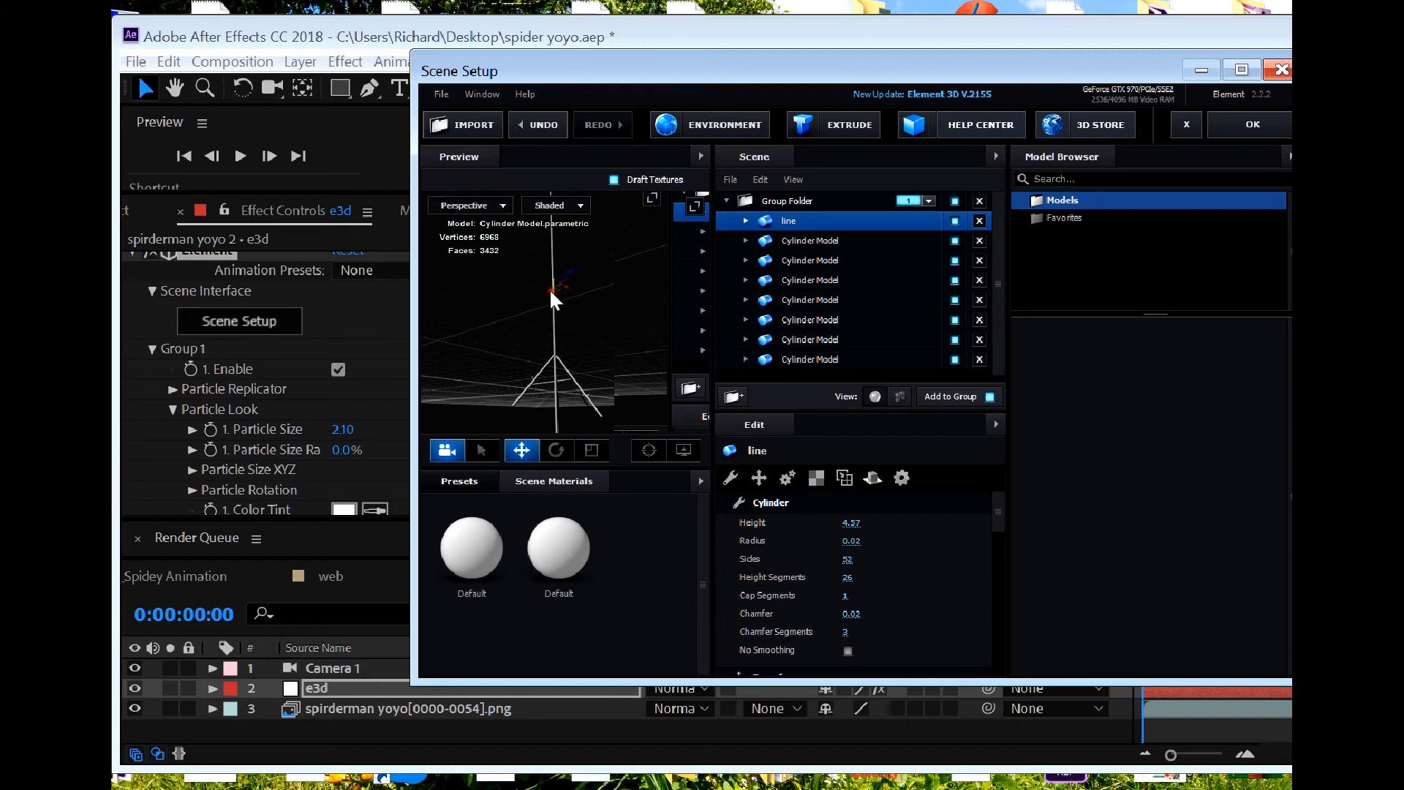
{"action": "left_click_drag", "start_coordinate": [550, 289], "coordinate": [550, 247]}
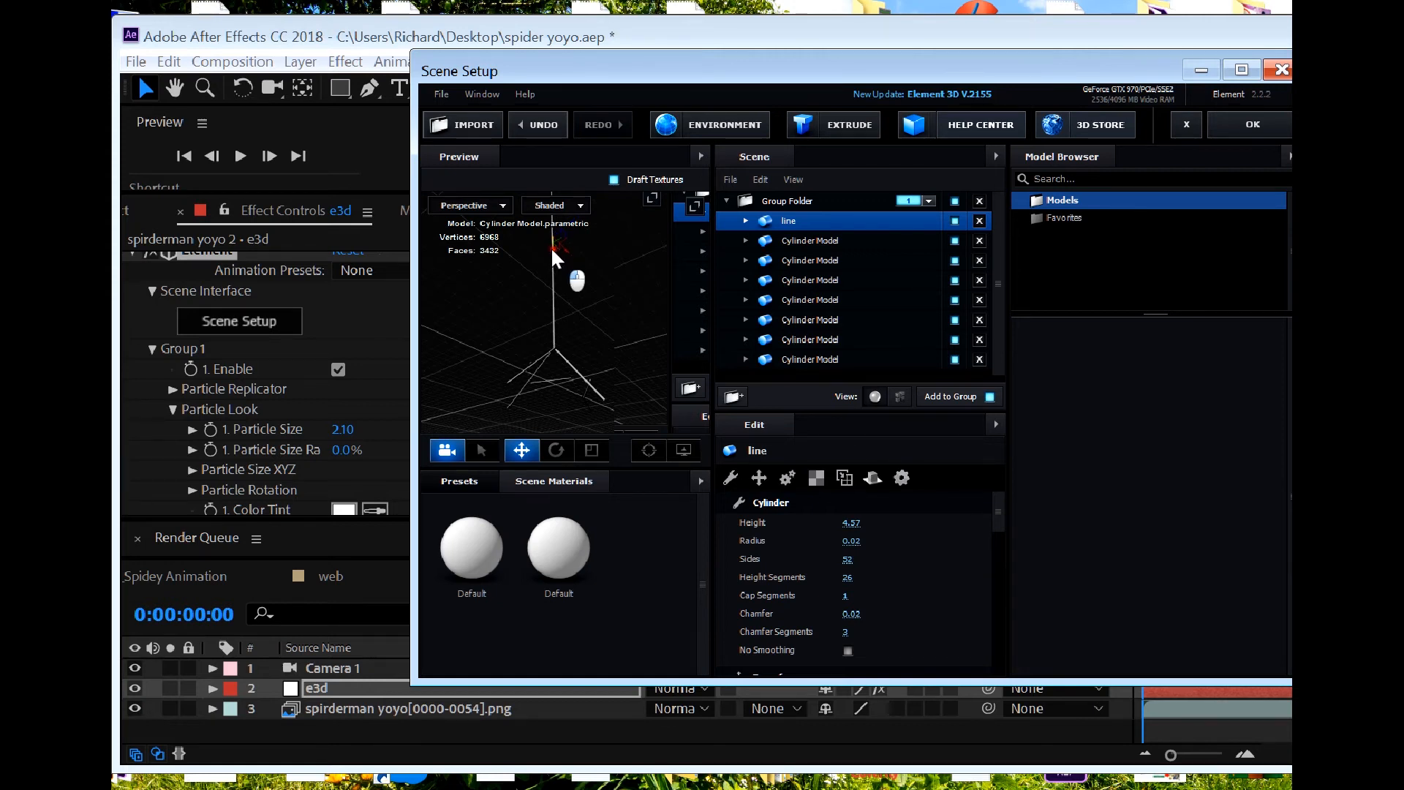
Step: Apply the Element scene and tilt the web by setting Group 1's particle rotation to X 16° and Z 25°
{"action": "left_click", "coordinate": [1243, 127]}
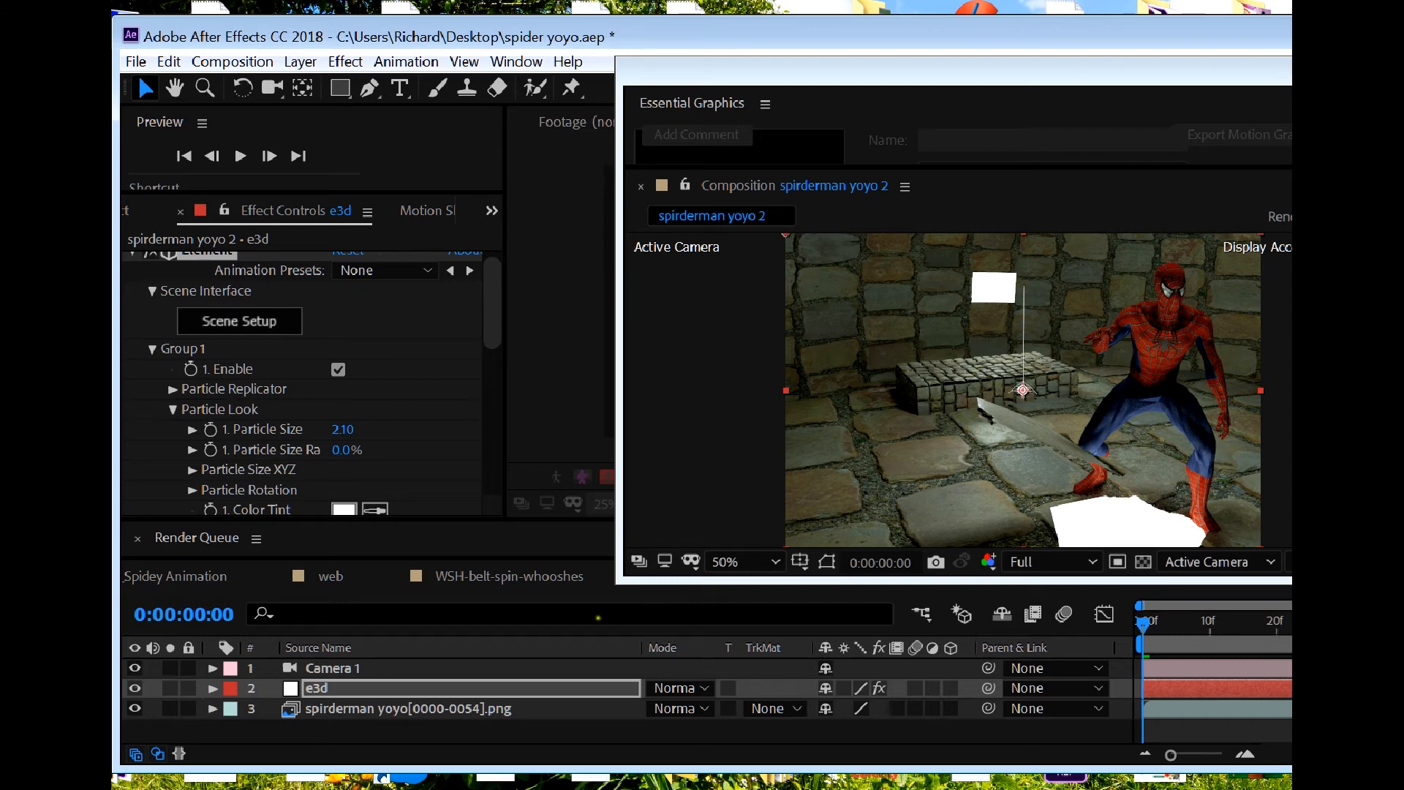
{"action": "left_click", "coordinate": [336, 682]}
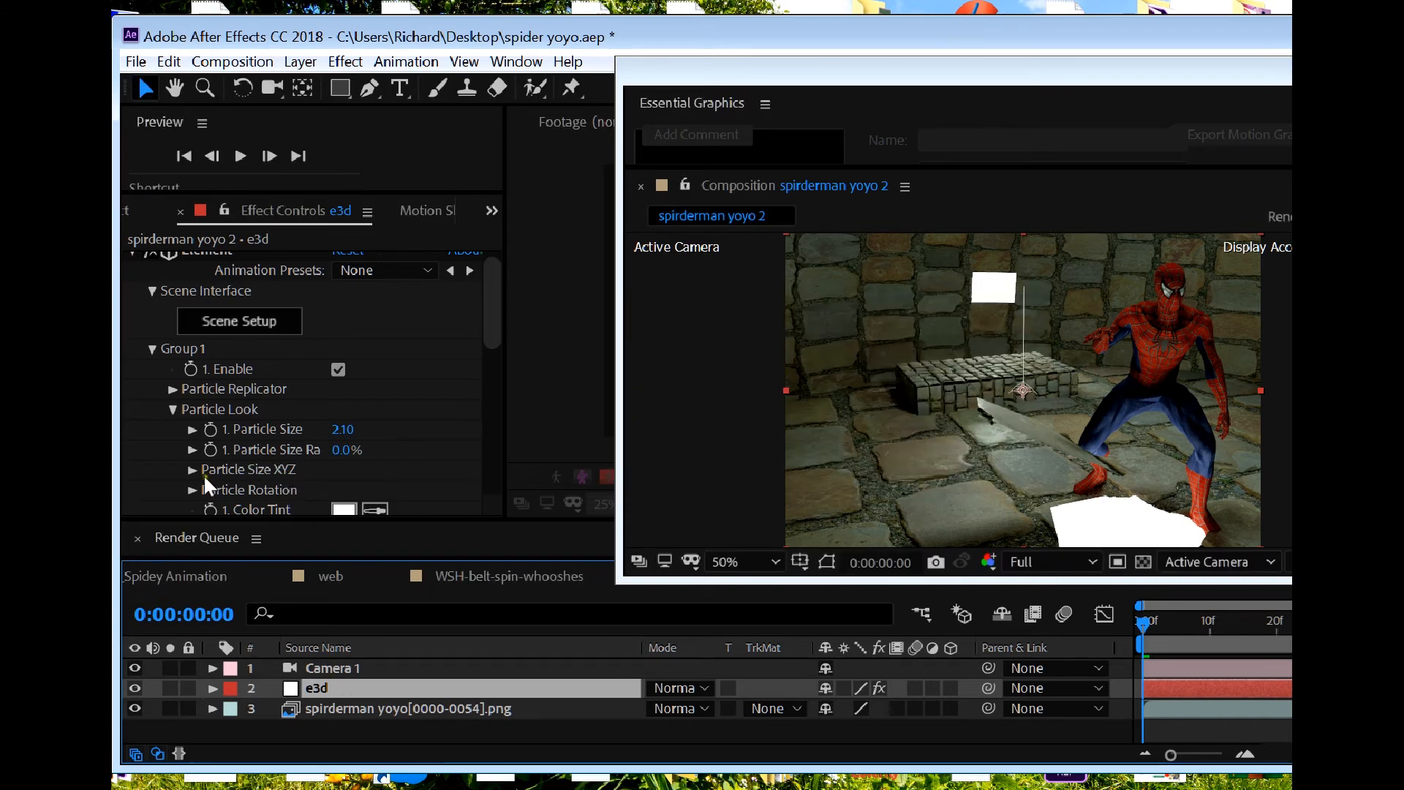
{"action": "left_click", "coordinate": [193, 487]}
{"action": "scroll", "coordinate": [194, 485], "scroll_direction": "down", "scroll_amount": 3}
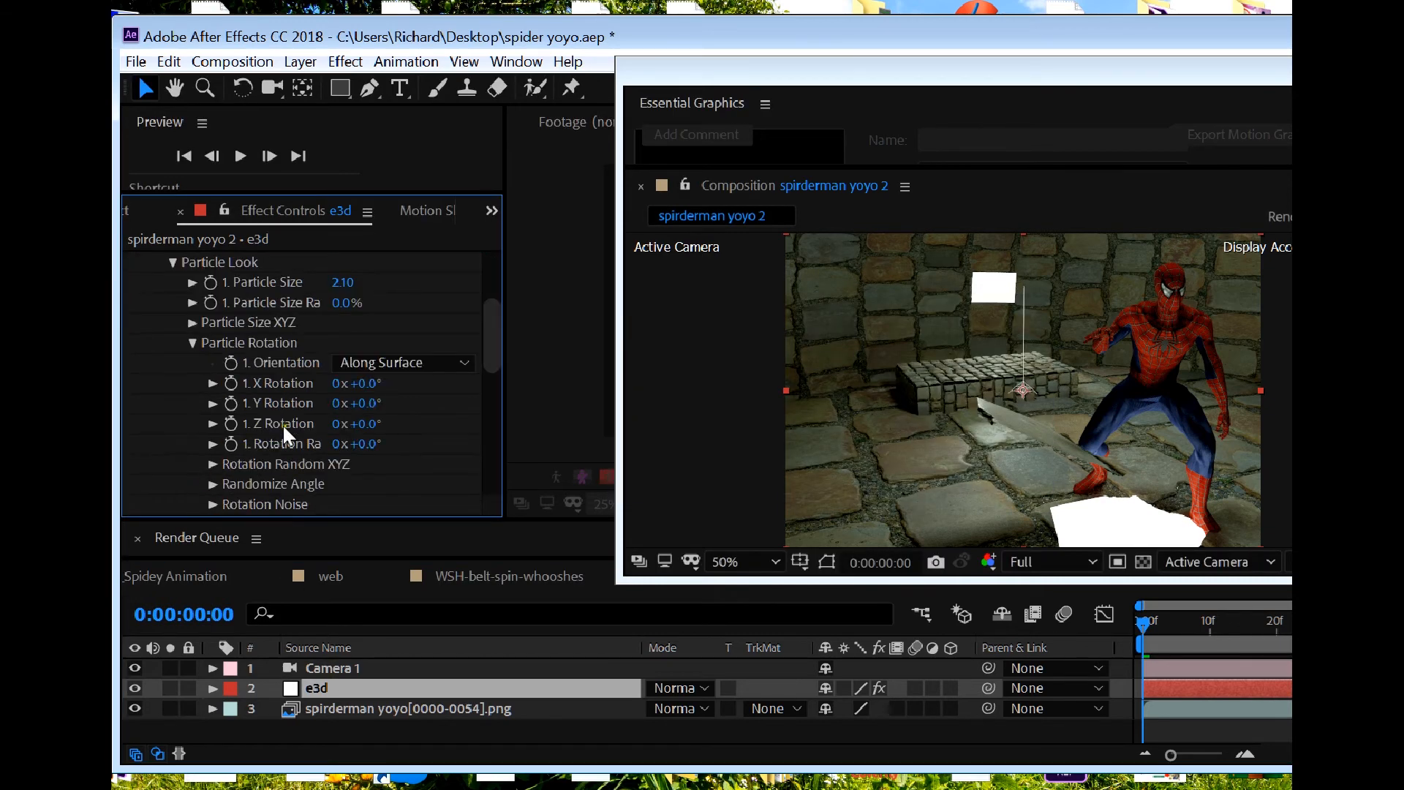
{"action": "left_click_drag", "start_coordinate": [365, 383], "coordinate": [384, 389]}
{"action": "left_click", "coordinate": [380, 403]}
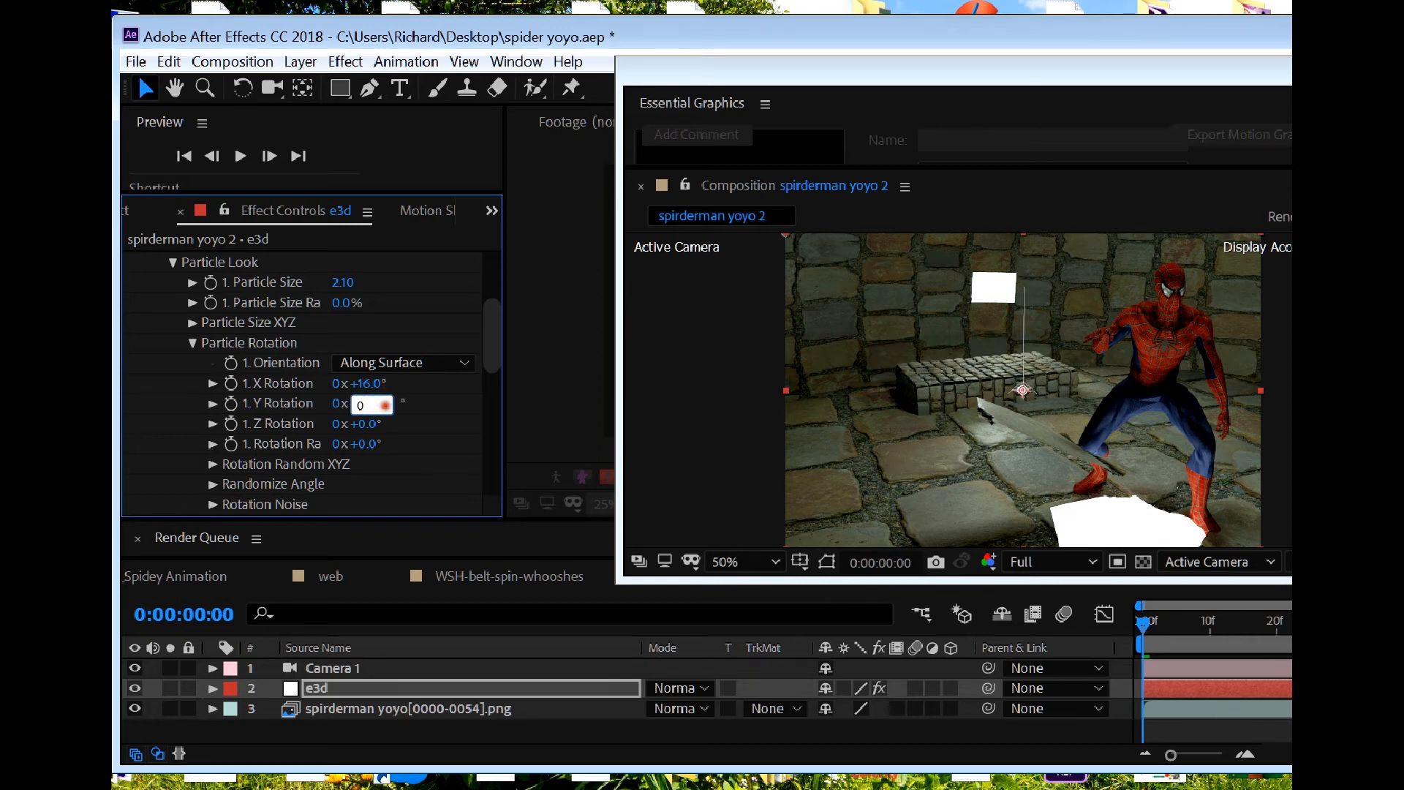
{"action": "left_click", "coordinate": [396, 432]}
{"action": "left_click_drag", "start_coordinate": [367, 425], "coordinate": [394, 425]}
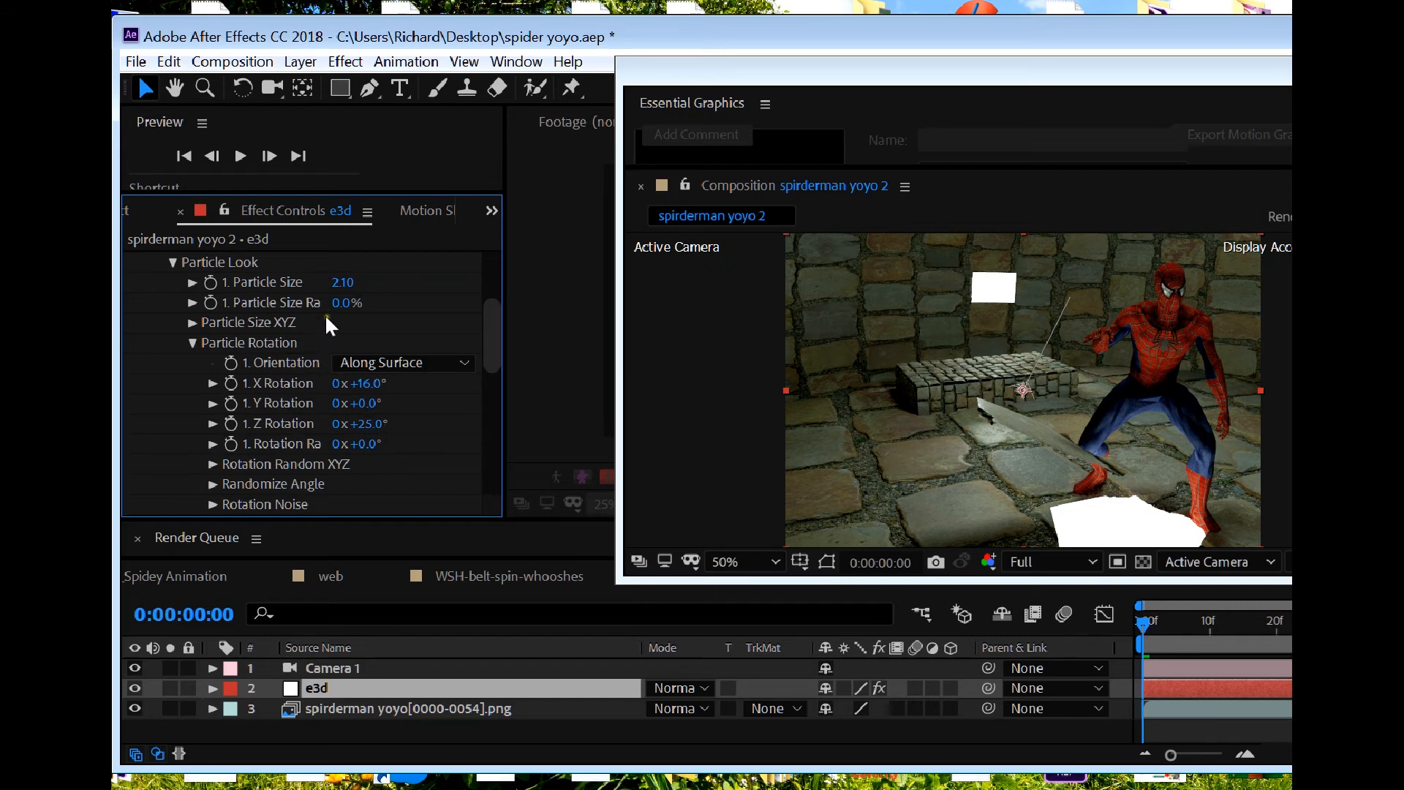
Step: Move the web to Group 1 Position XY 670, 504 so its line reaches Spider-Man's hand
{"action": "scroll", "coordinate": [218, 353], "scroll_direction": "up", "scroll_amount": 4}
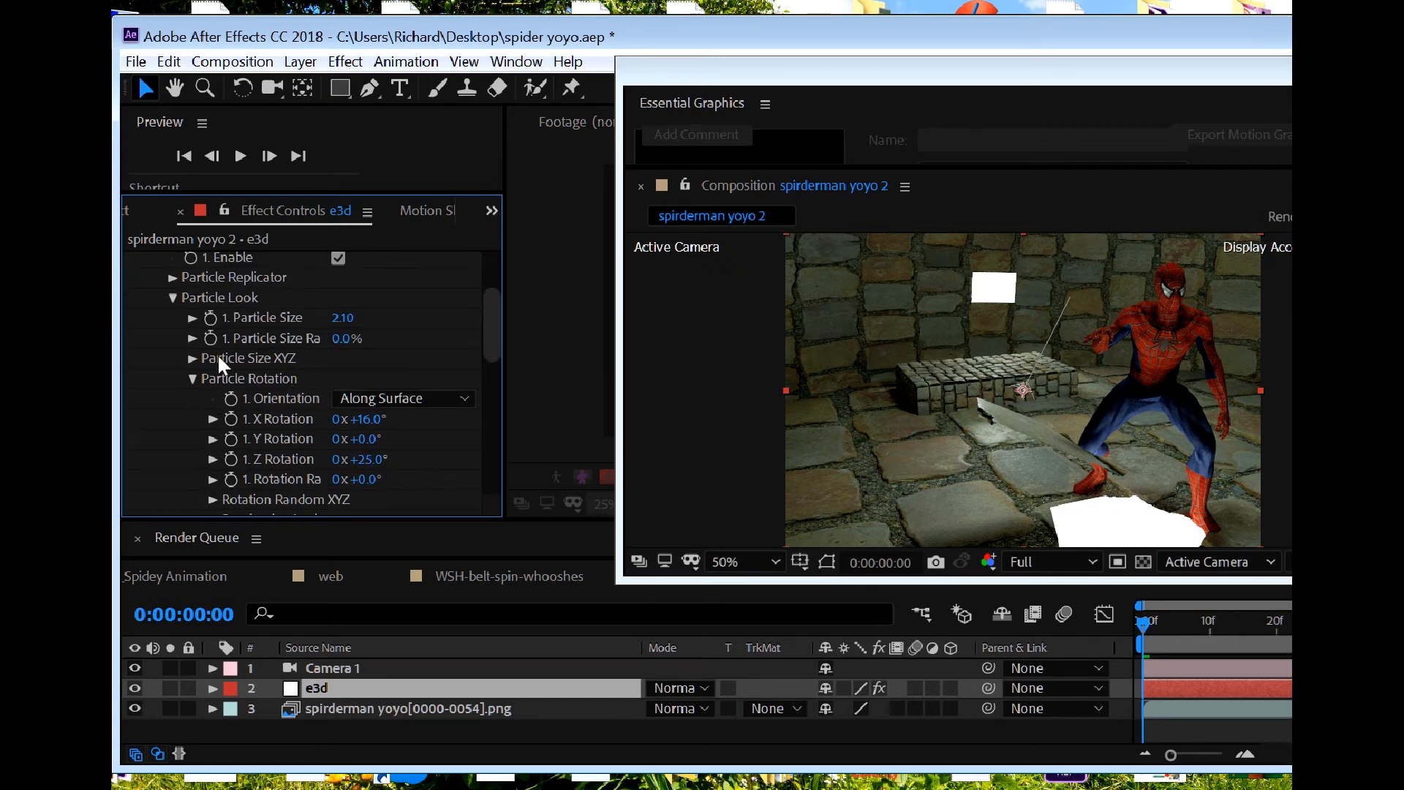
{"action": "scroll", "coordinate": [219, 358], "scroll_direction": "down", "scroll_amount": 4}
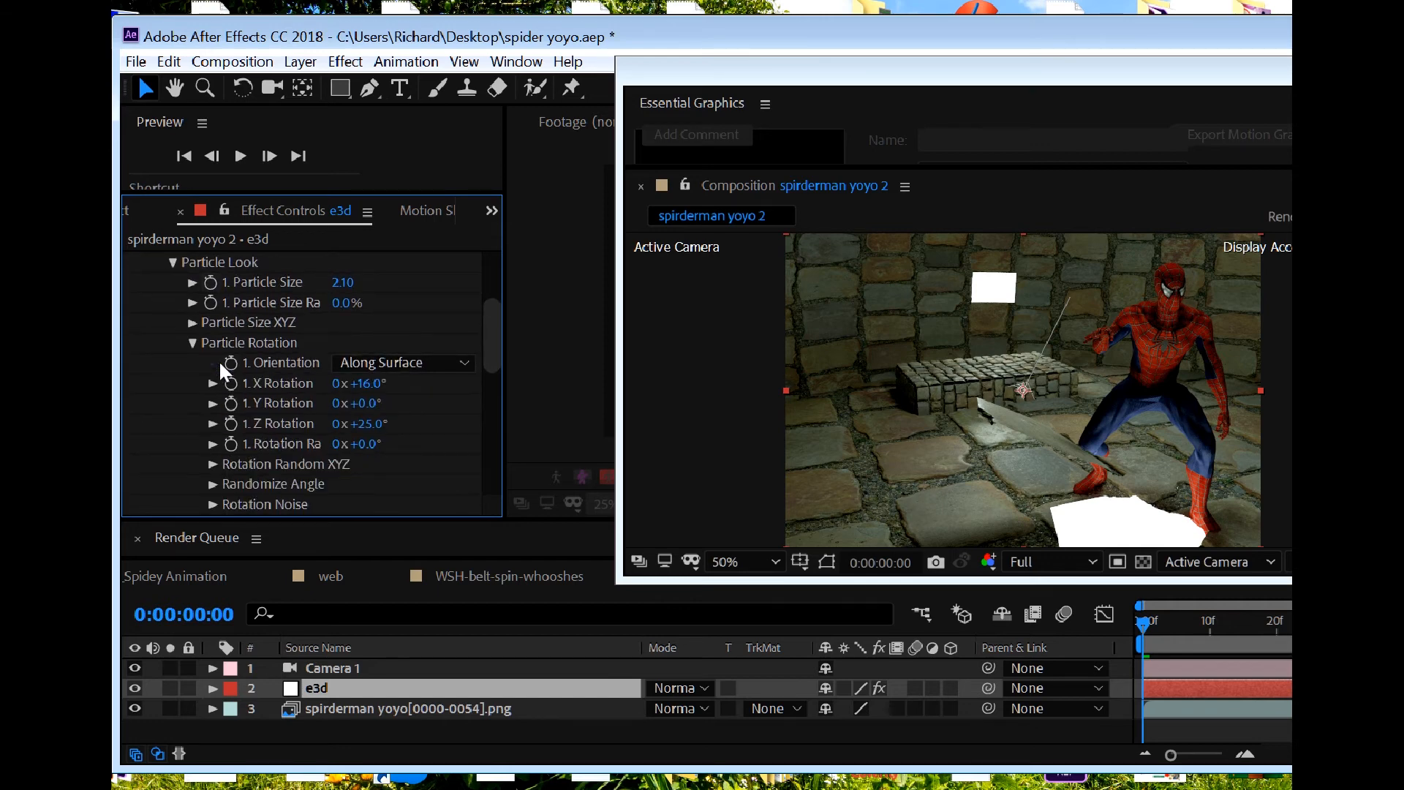
{"action": "scroll", "coordinate": [221, 363], "scroll_direction": "up", "scroll_amount": 2}
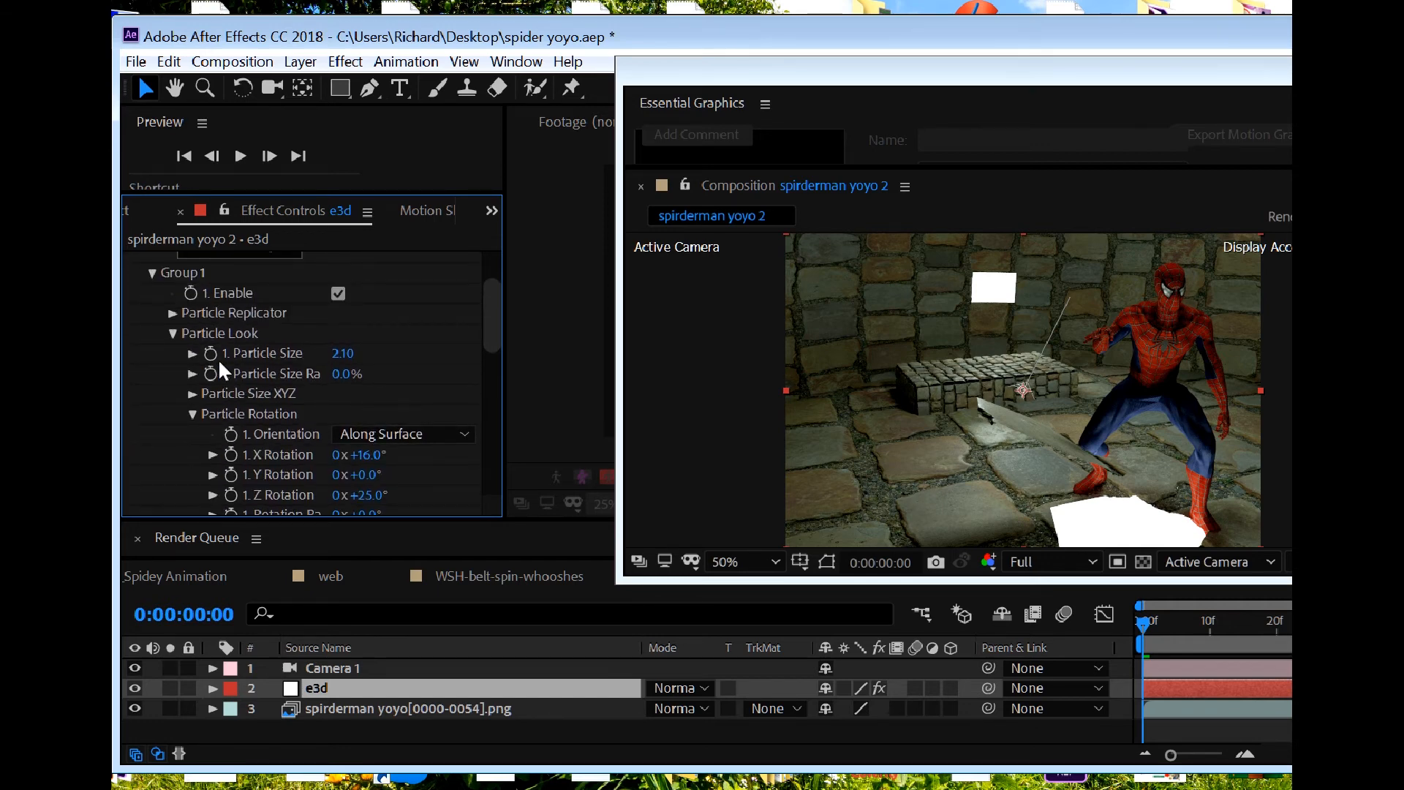
{"action": "scroll", "coordinate": [219, 364], "scroll_direction": "up", "scroll_amount": 3}
{"action": "scroll", "coordinate": [219, 363], "scroll_direction": "down", "scroll_amount": 1}
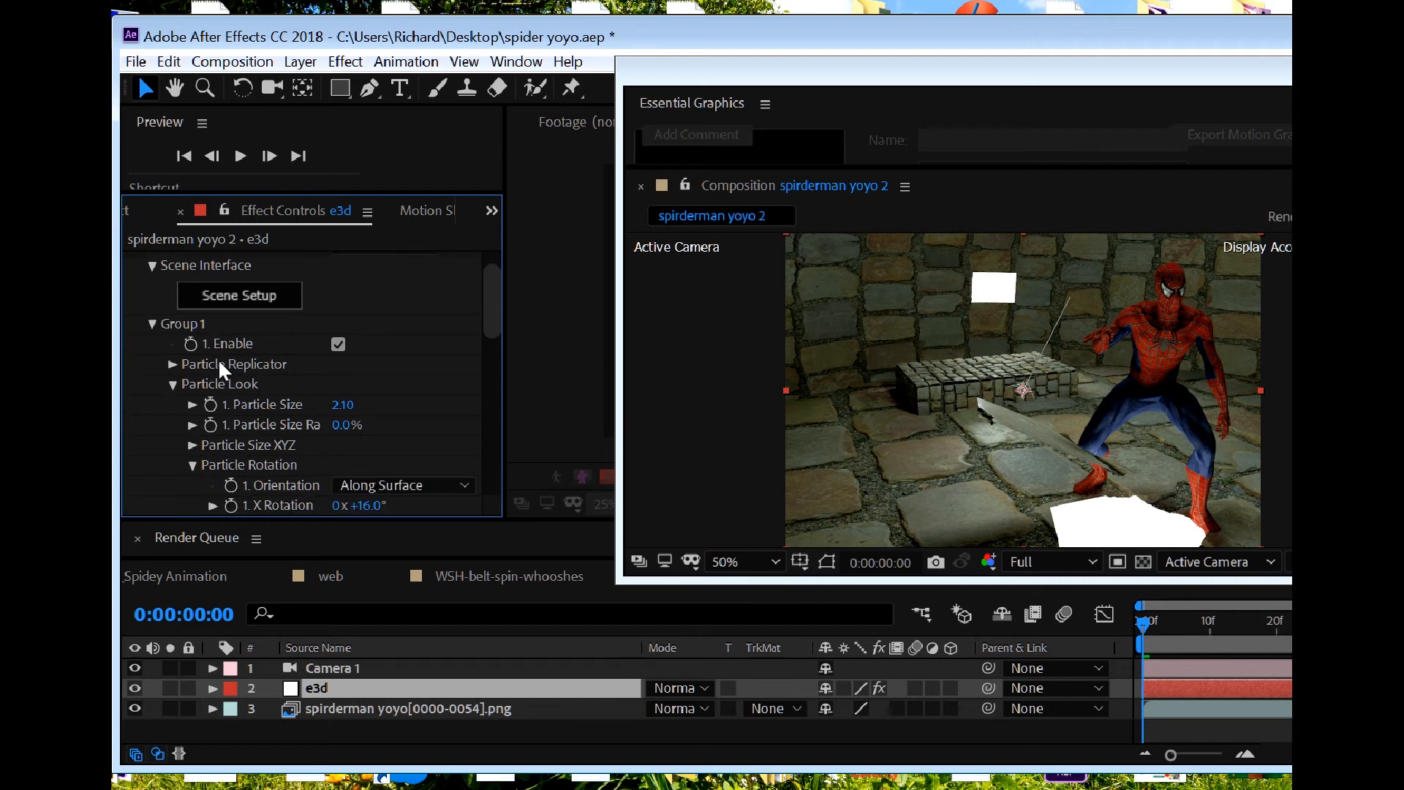
{"action": "left_click", "coordinate": [173, 363]}
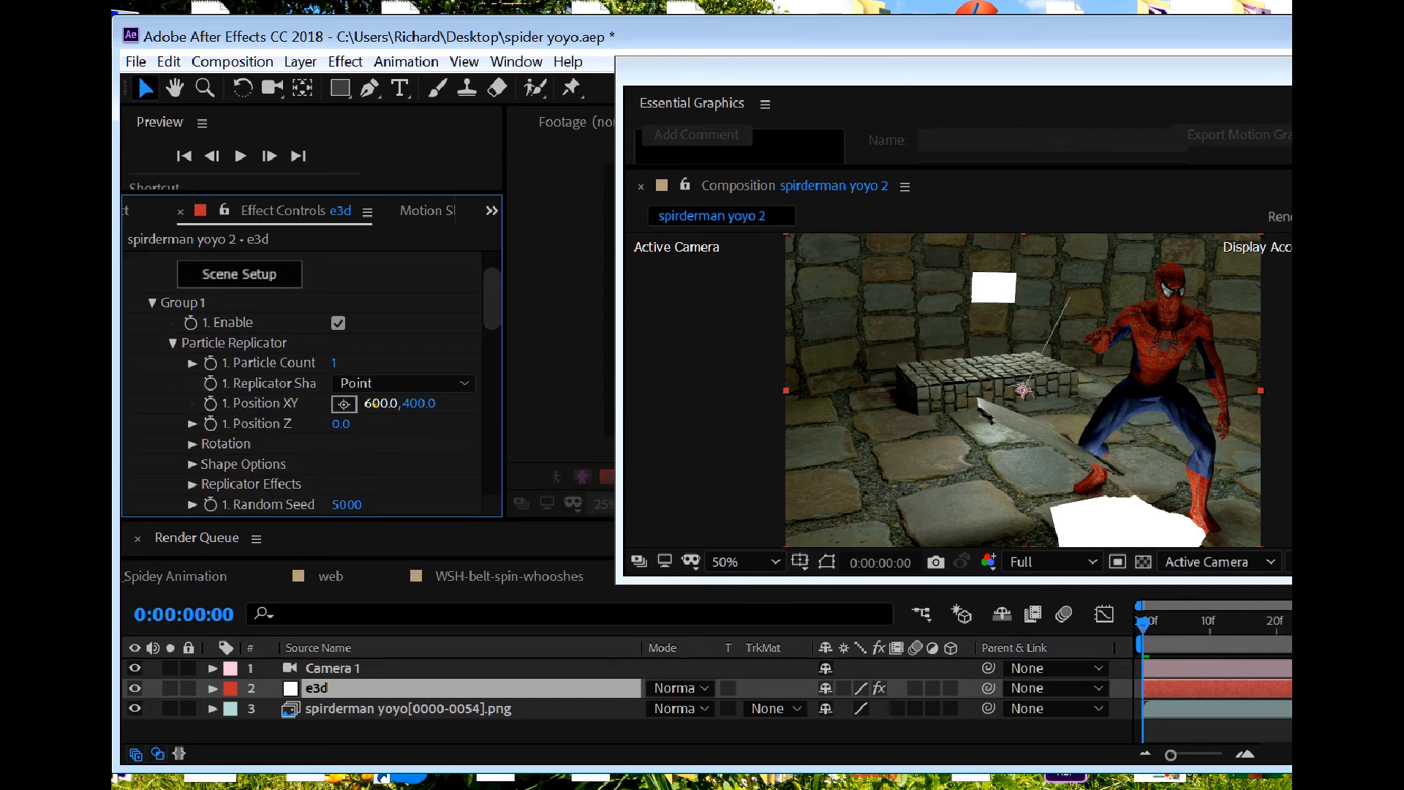
{"action": "left_click_drag", "start_coordinate": [381, 403], "coordinate": [529, 413]}
{"action": "left_click_drag", "start_coordinate": [377, 403], "coordinate": [300, 401]}
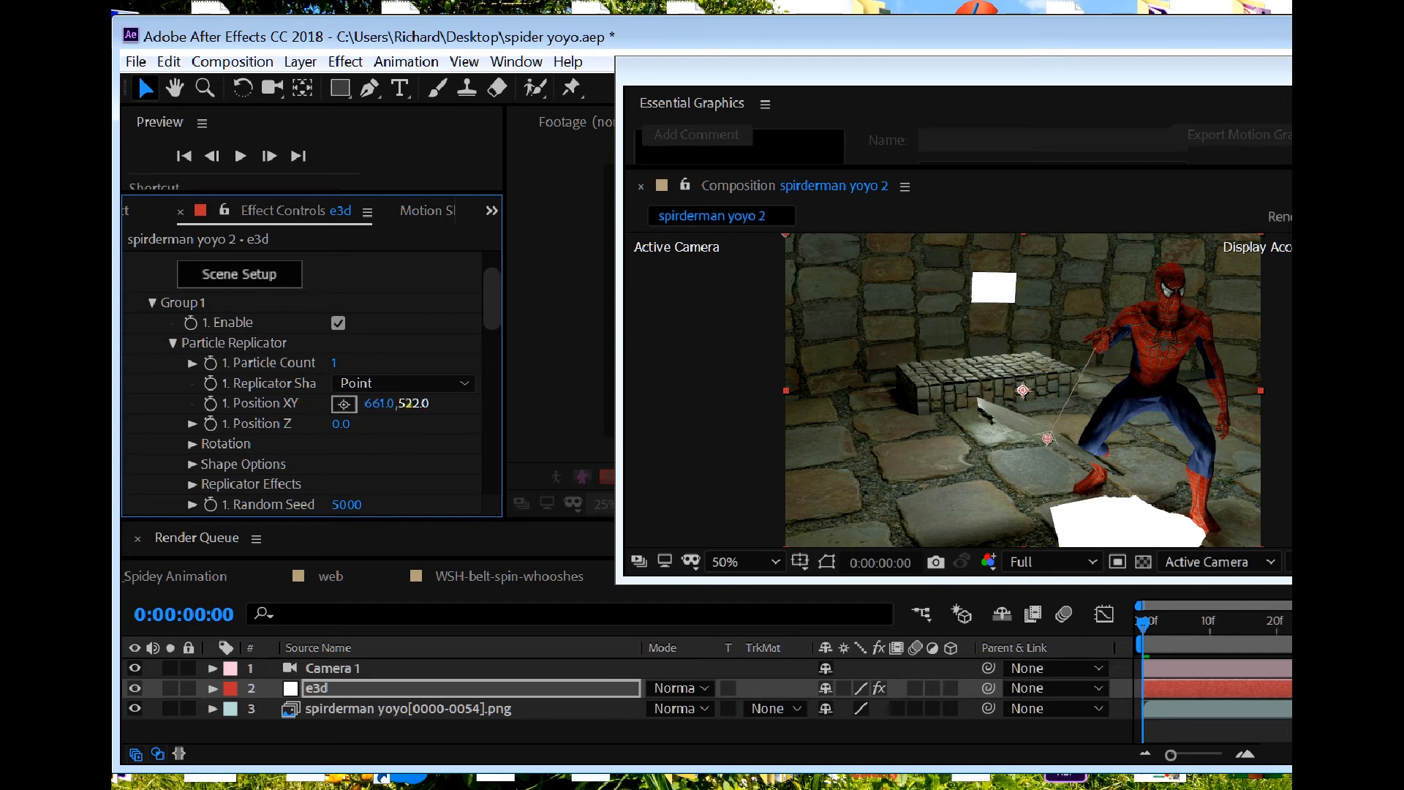
{"action": "left_click_drag", "start_coordinate": [402, 405], "coordinate": [382, 407]}
{"action": "scroll", "coordinate": [950, 418], "scroll_direction": "up", "scroll_amount": 2}
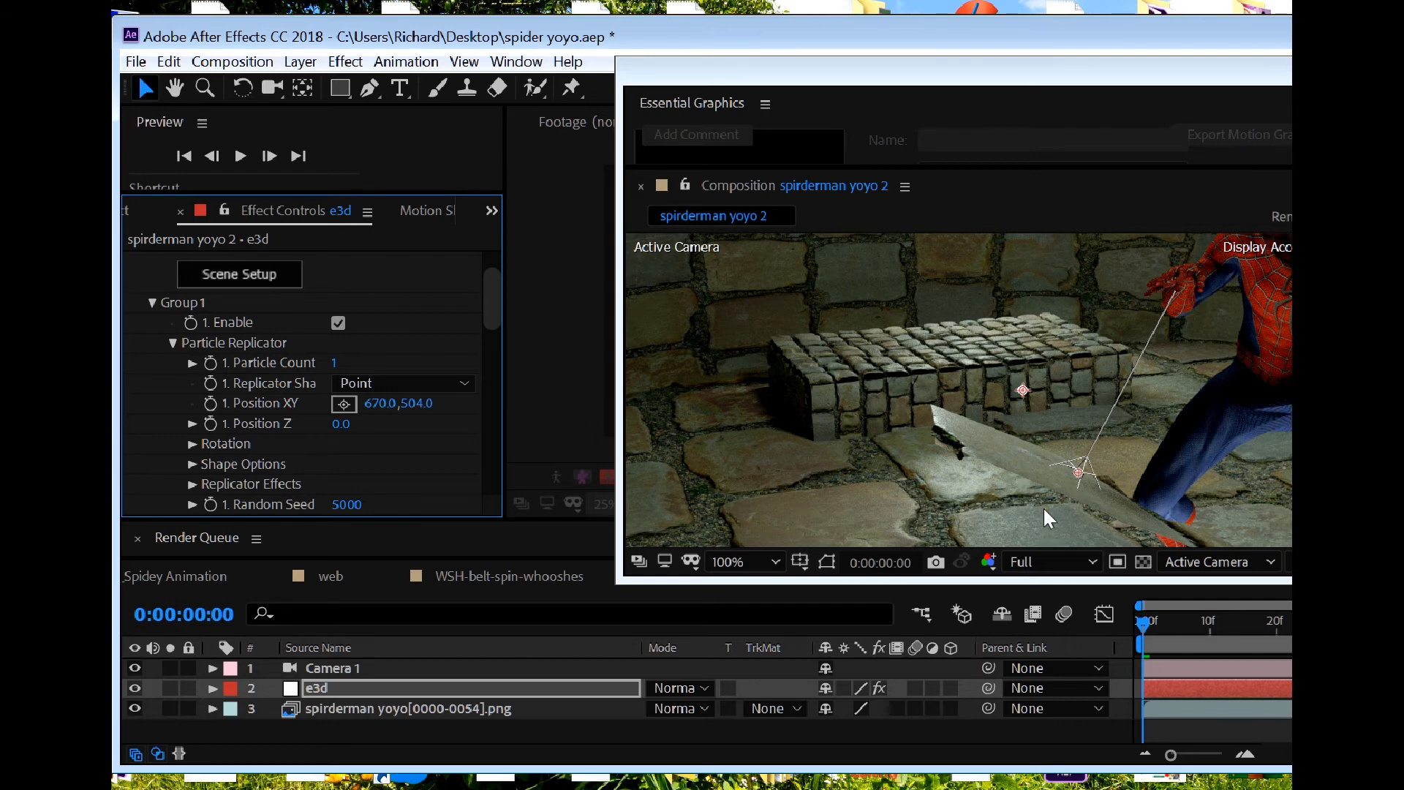
{"action": "scroll", "coordinate": [1043, 506], "scroll_direction": "down", "scroll_amount": 2}
{"action": "scroll", "coordinate": [1043, 506], "scroll_direction": "up", "scroll_amount": 2}
{"action": "scroll", "coordinate": [1043, 506], "scroll_direction": "down", "scroll_amount": 2}
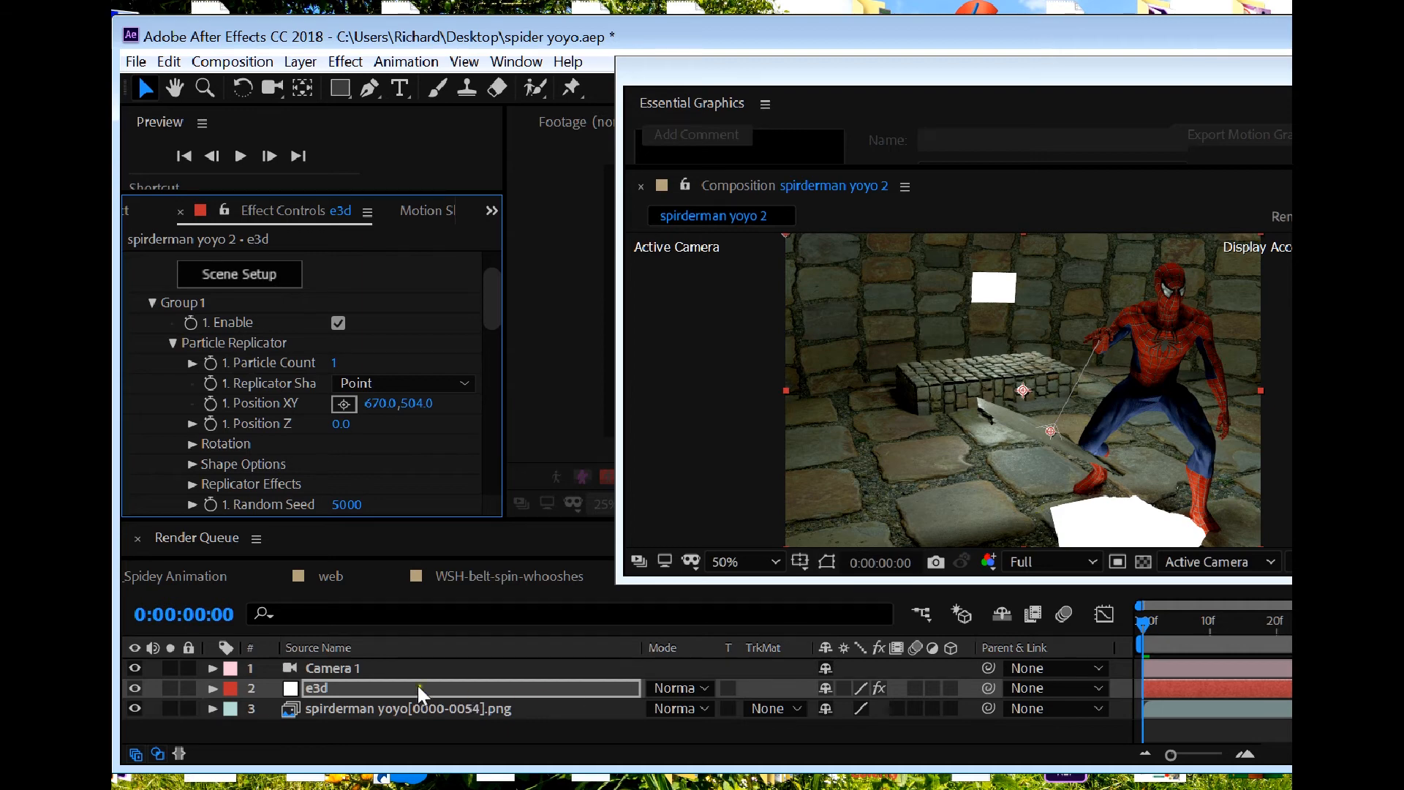
Step: Pre-compose Camera 1 and the e3d layer into a new composition named "web", moving all attributes into it
{"action": "left_click", "coordinate": [344, 669]}
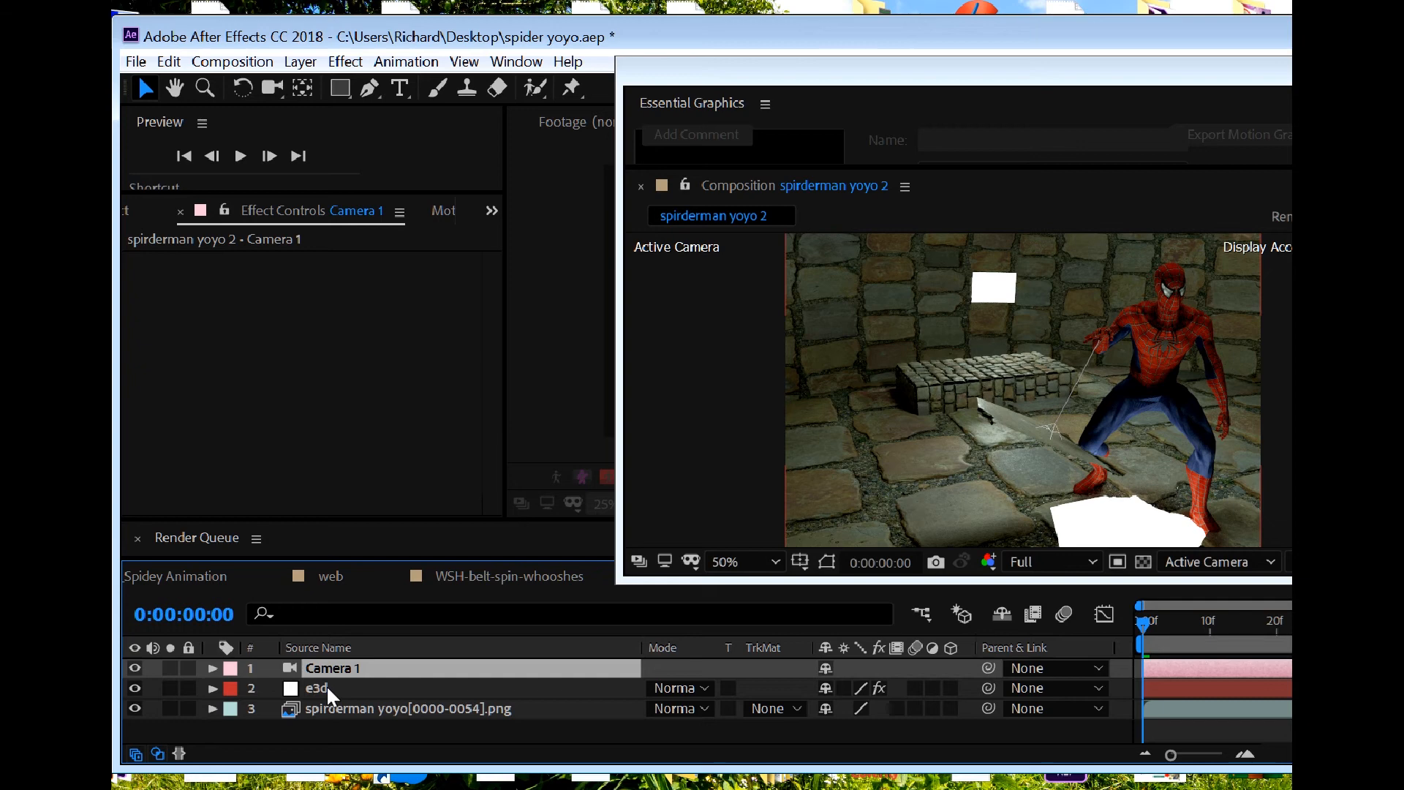
{"action": "left_click", "coordinate": [324, 685], "text": "shift"}
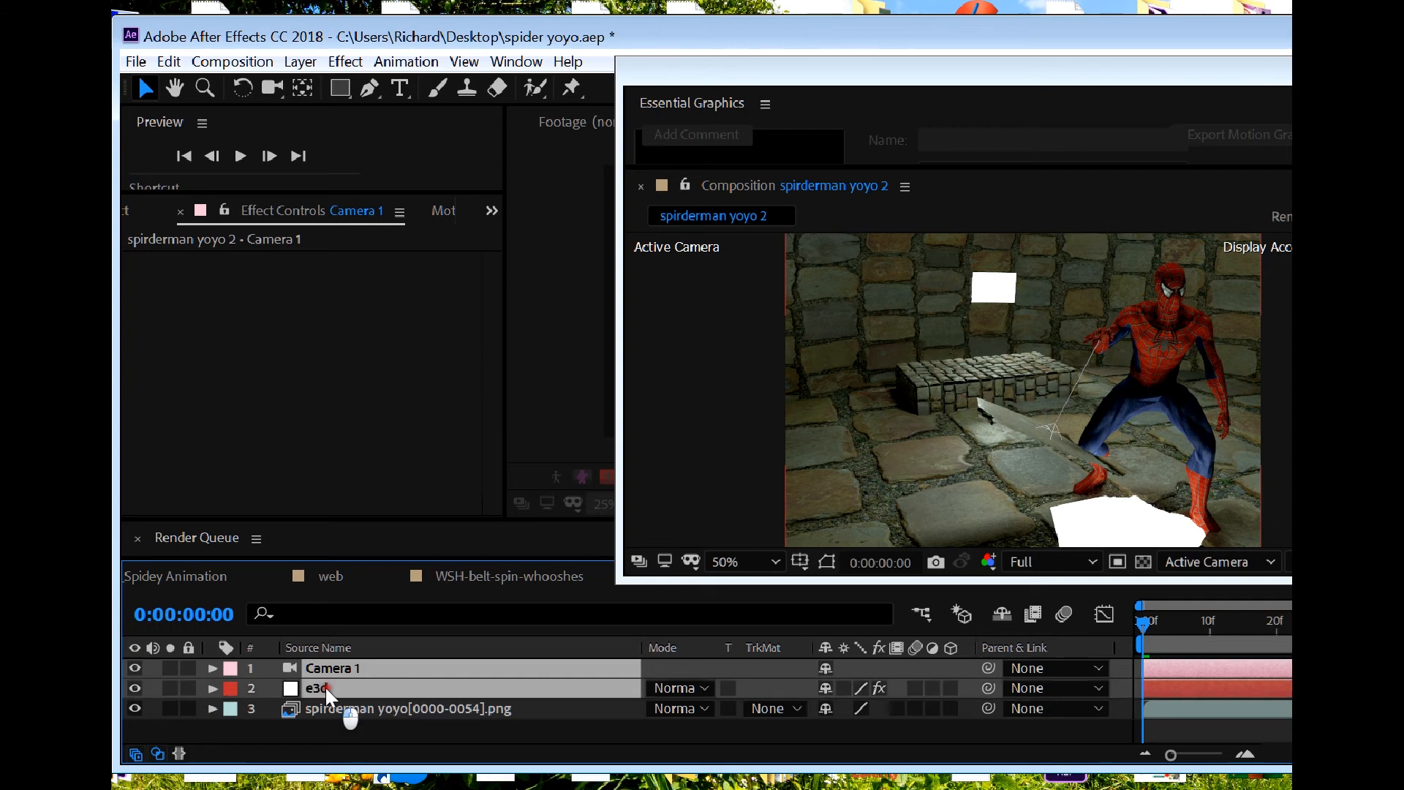
{"action": "left_click", "coordinate": [300, 63]}
{"action": "mouse_move", "coordinate": [307, 88]}
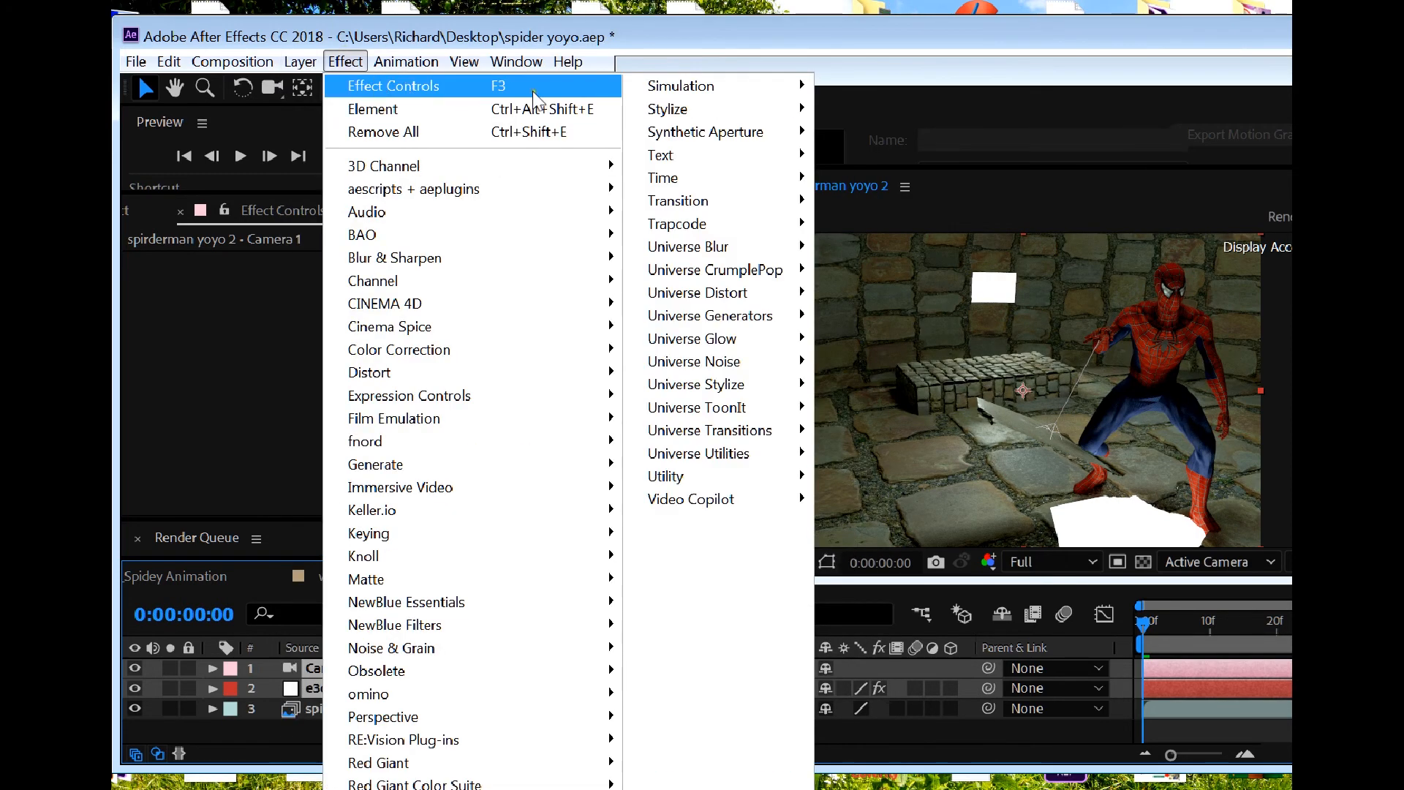
{"action": "left_click", "coordinate": [345, 61]}
{"action": "left_click", "coordinate": [300, 62]}
{"action": "mouse_move", "coordinate": [312, 87]}
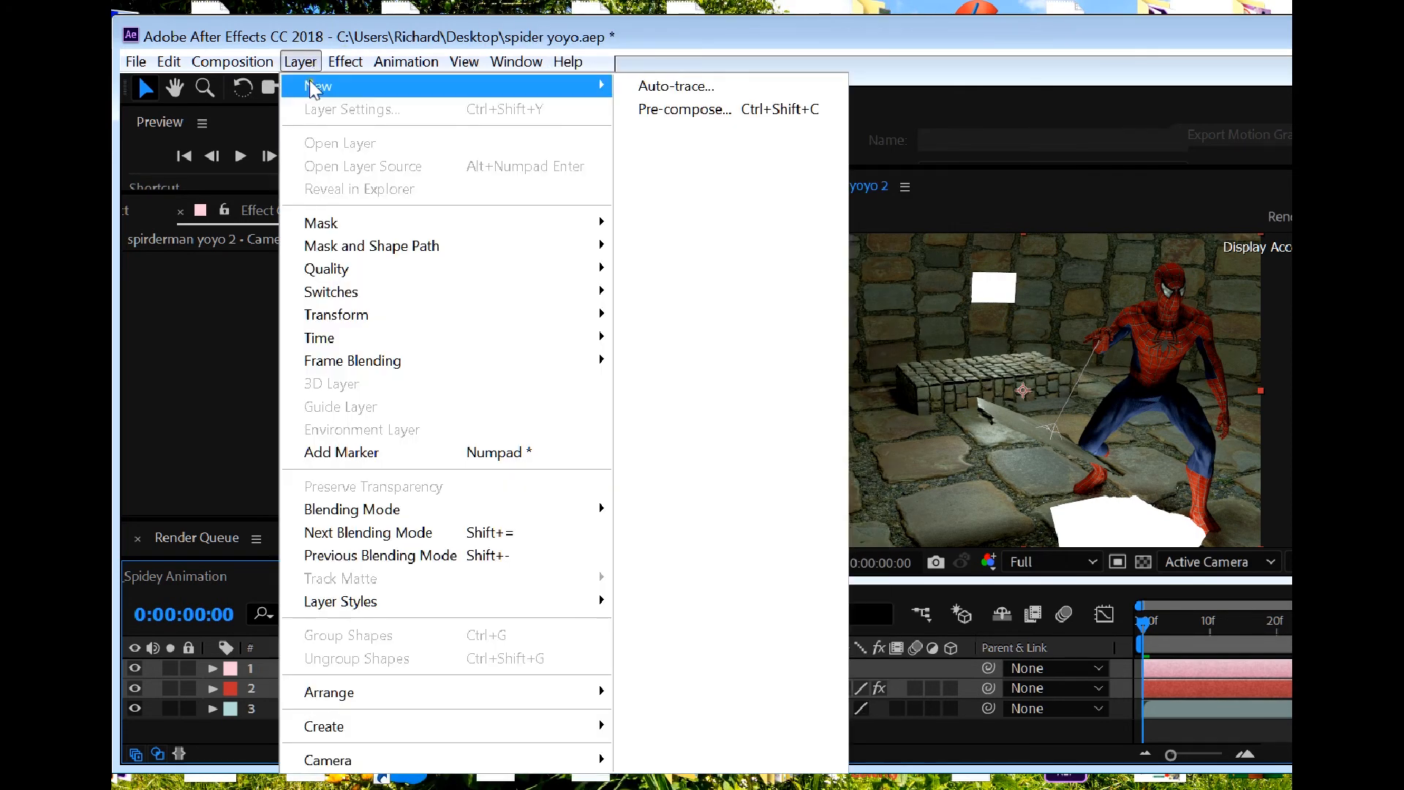
{"action": "left_click", "coordinate": [680, 109]}
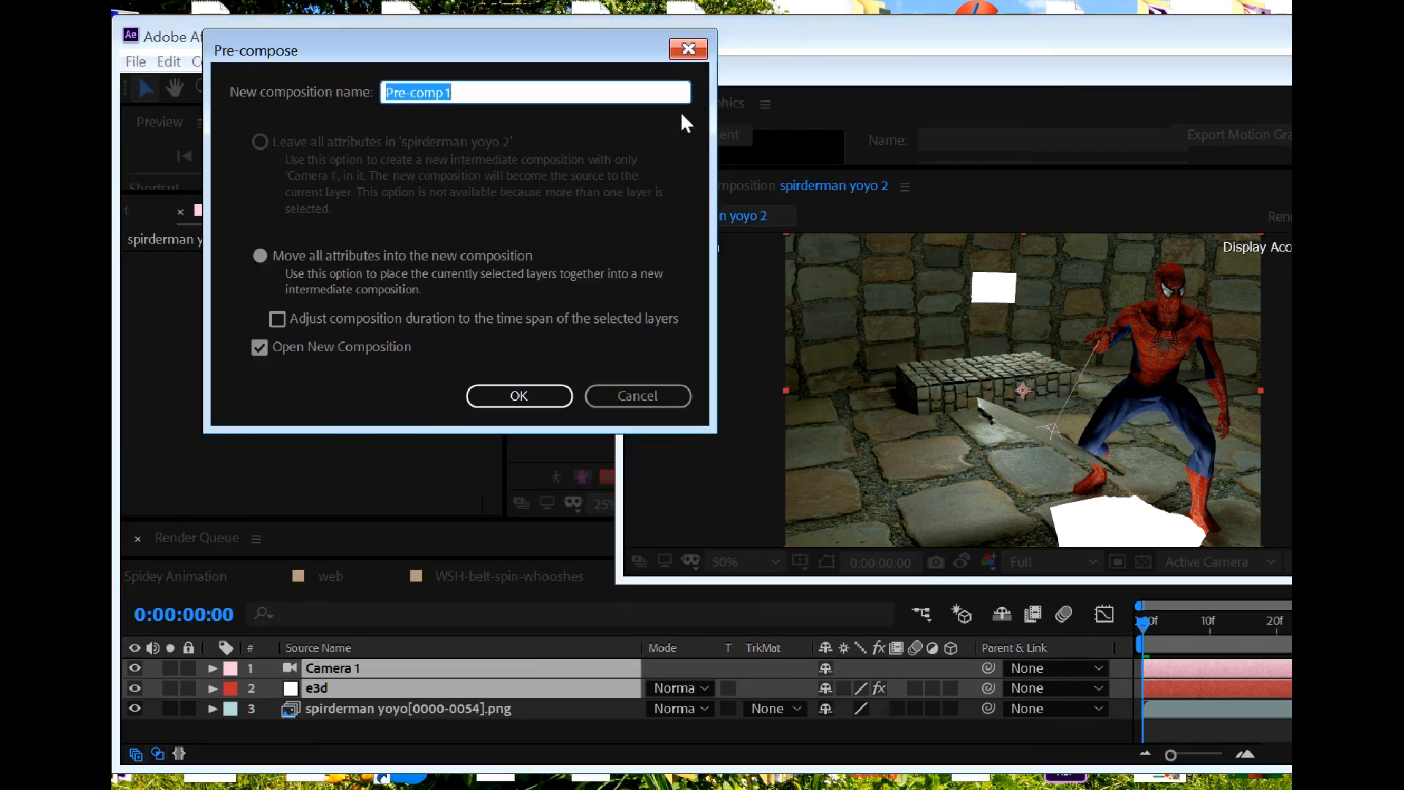
{"action": "type", "text": "web"}
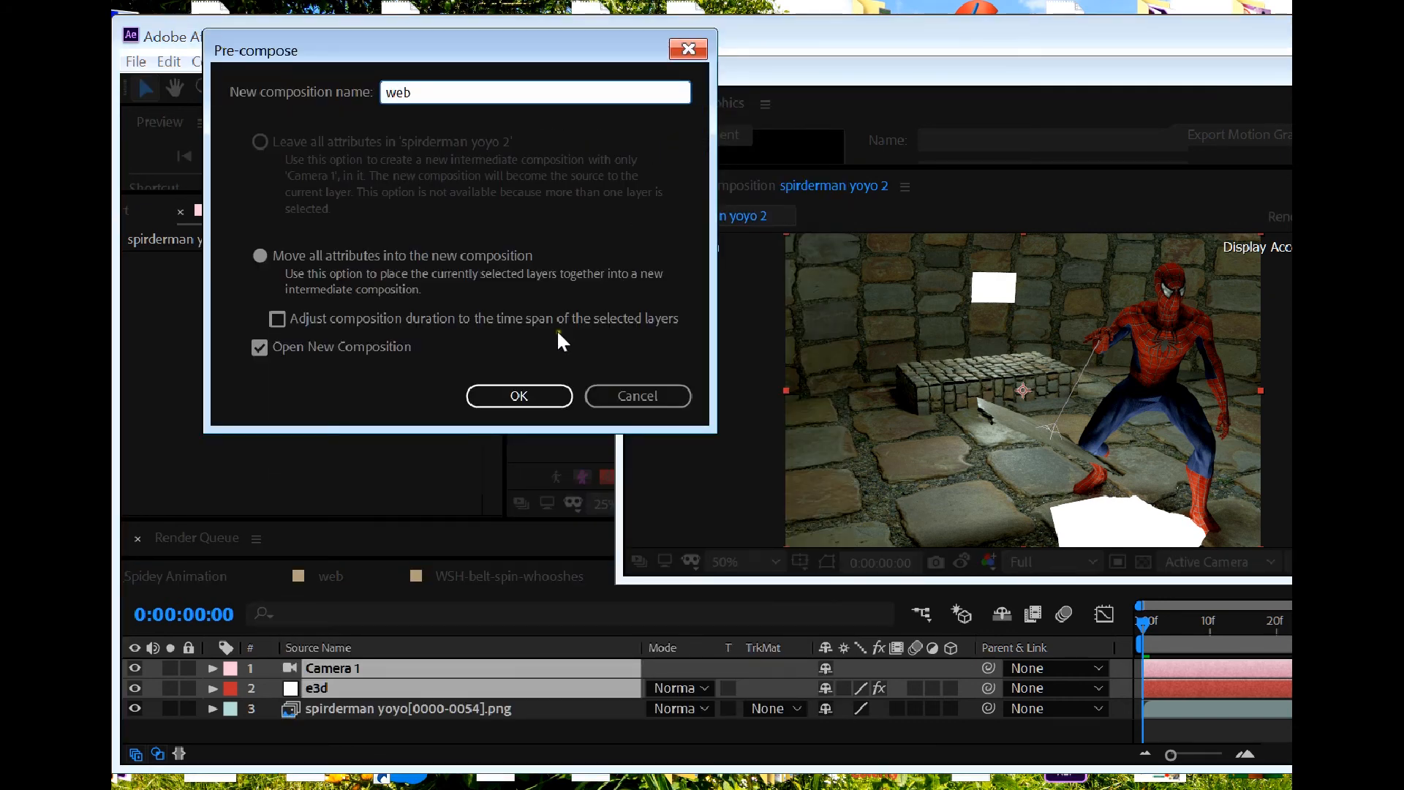
{"action": "left_click", "coordinate": [519, 395]}
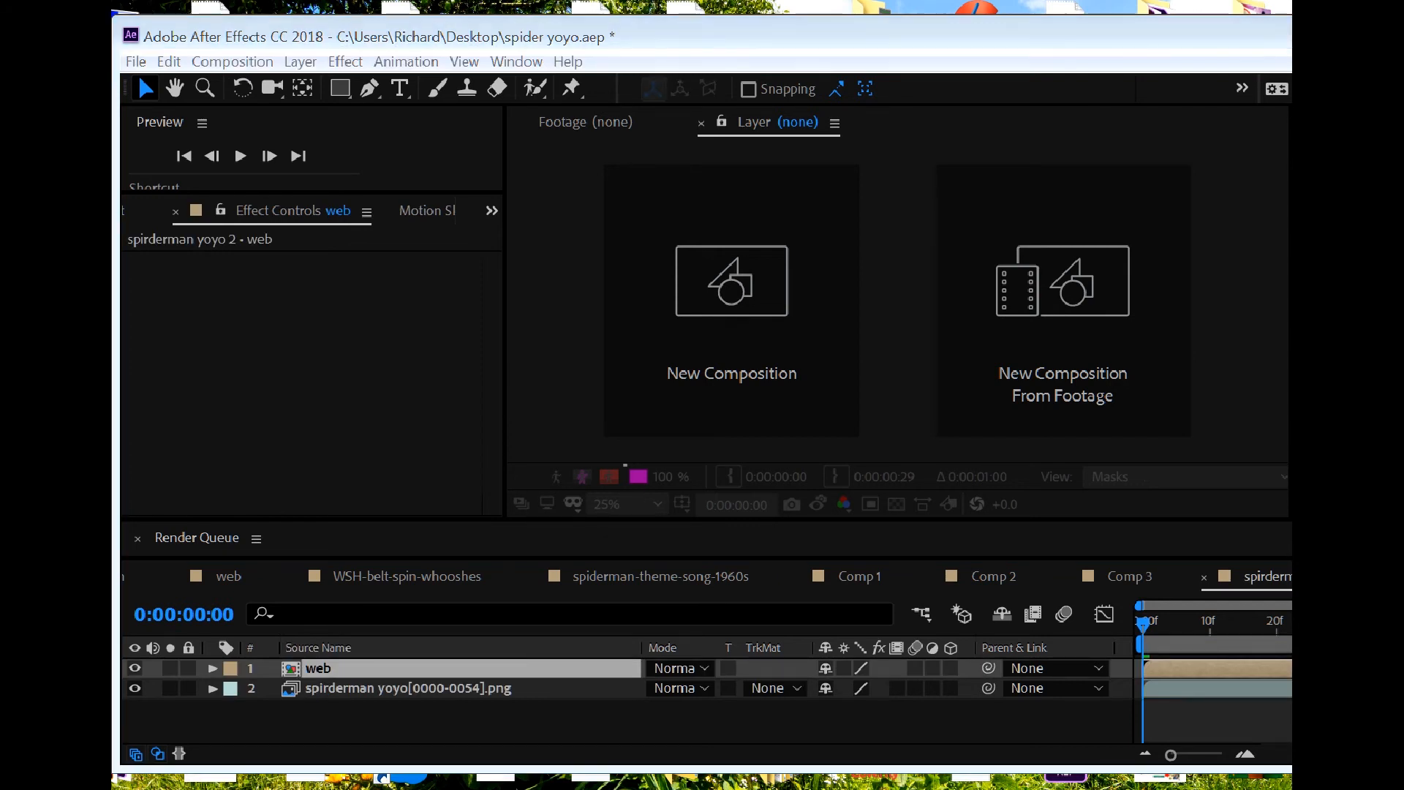
{"action": "left_click_drag", "start_coordinate": [1292, 53], "coordinate": [1095, 62]}
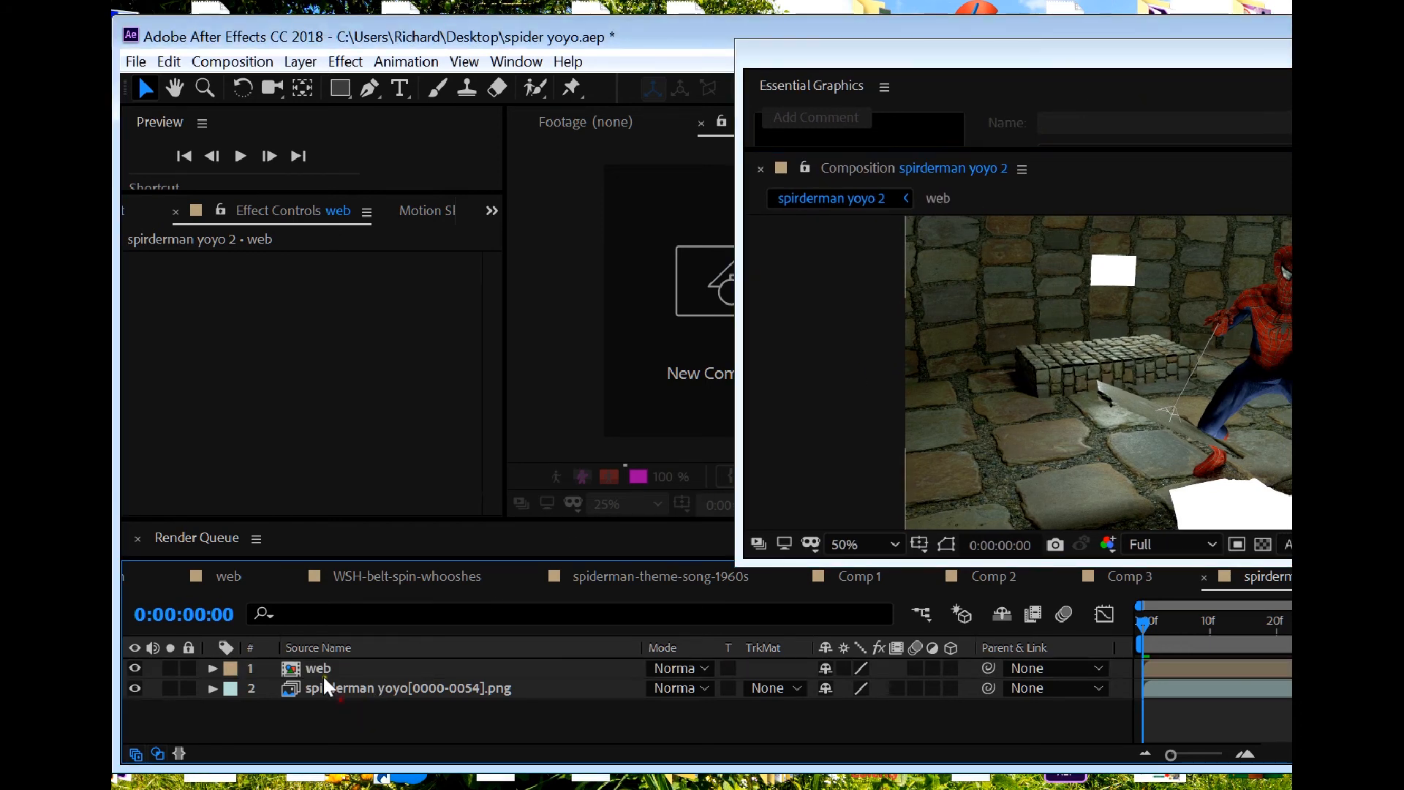
Step: At the first frame, place a Puppet pin on the web layer where the line meets Spider-Man's hand
{"action": "left_click", "coordinate": [322, 666]}
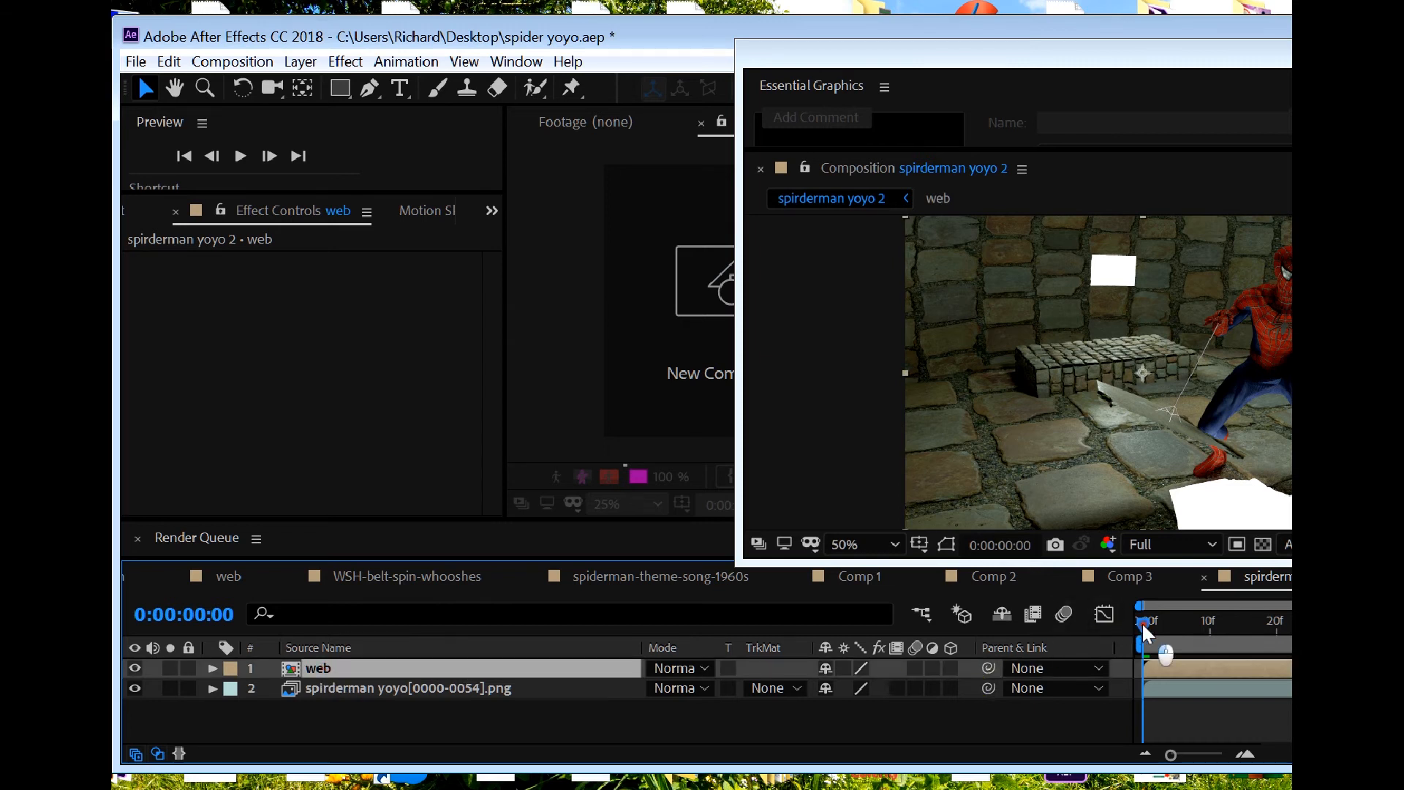
{"action": "mouse_move", "coordinate": [1142, 622]}
{"action": "left_mouse_down"}
{"action": "mouse_move", "coordinate": [1205, 621]}
{"action": "mouse_move", "coordinate": [1128, 636]}
{"action": "left_mouse_up"}
{"action": "left_click", "coordinate": [1143, 621]}
{"action": "left_click", "coordinate": [362, 686]}
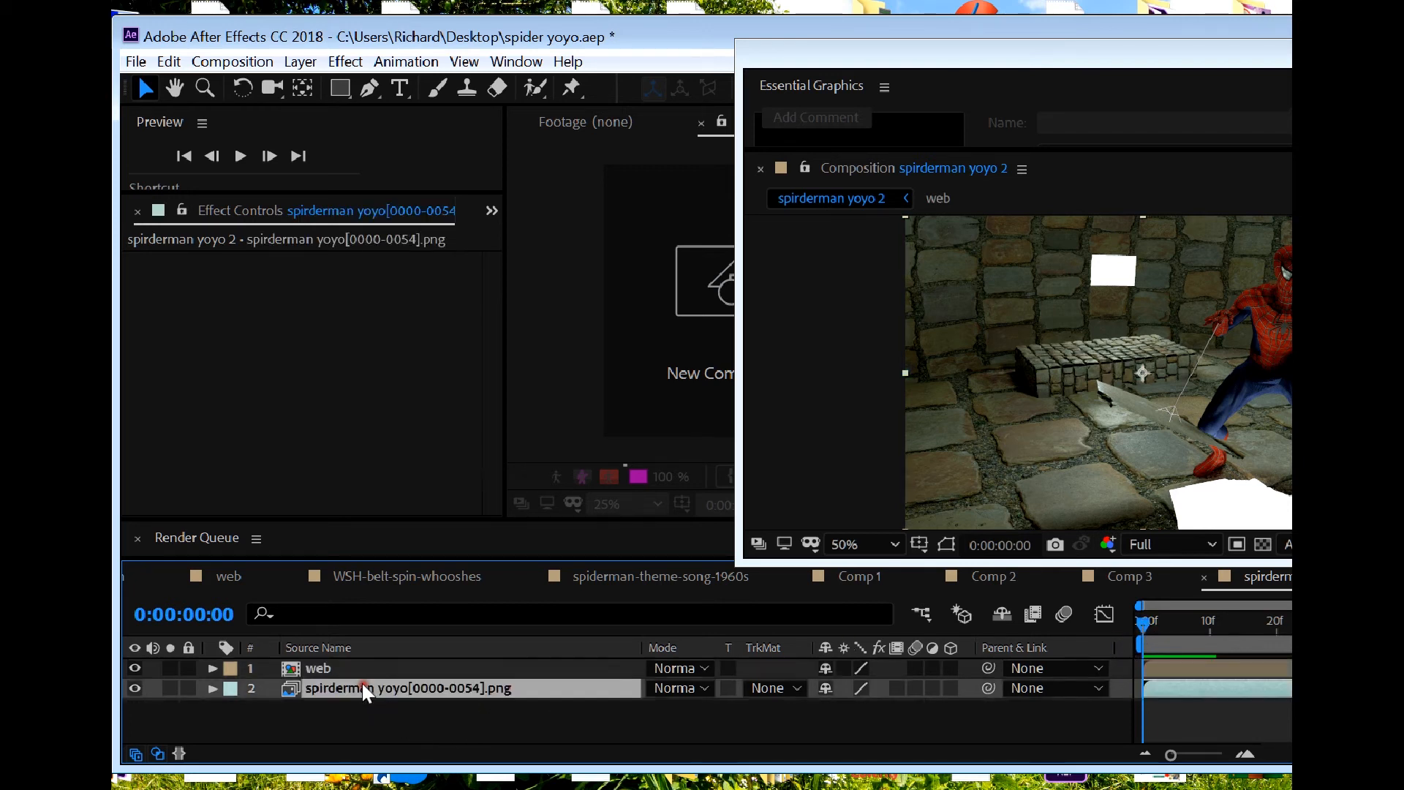
{"action": "left_click", "coordinate": [368, 669]}
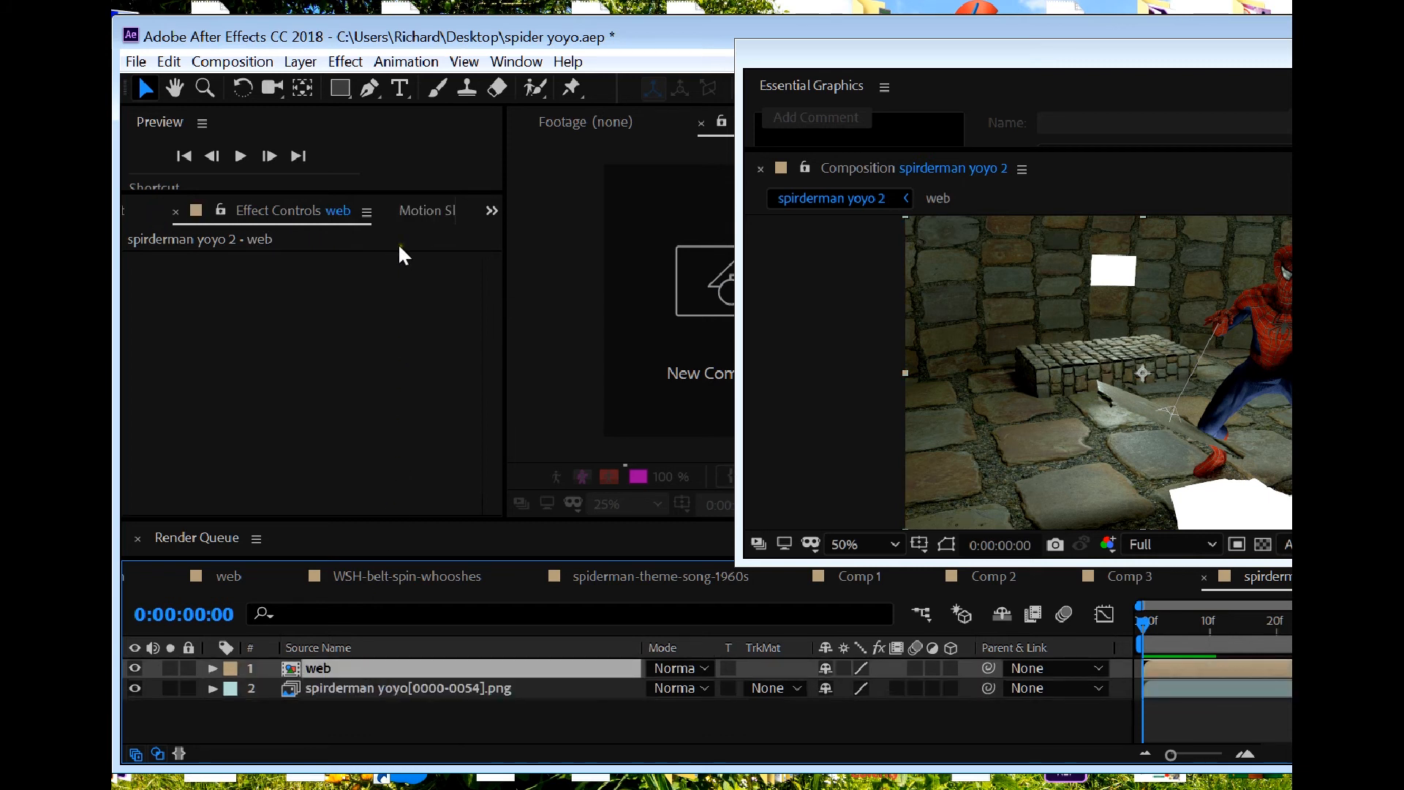
{"action": "left_click", "coordinate": [571, 89]}
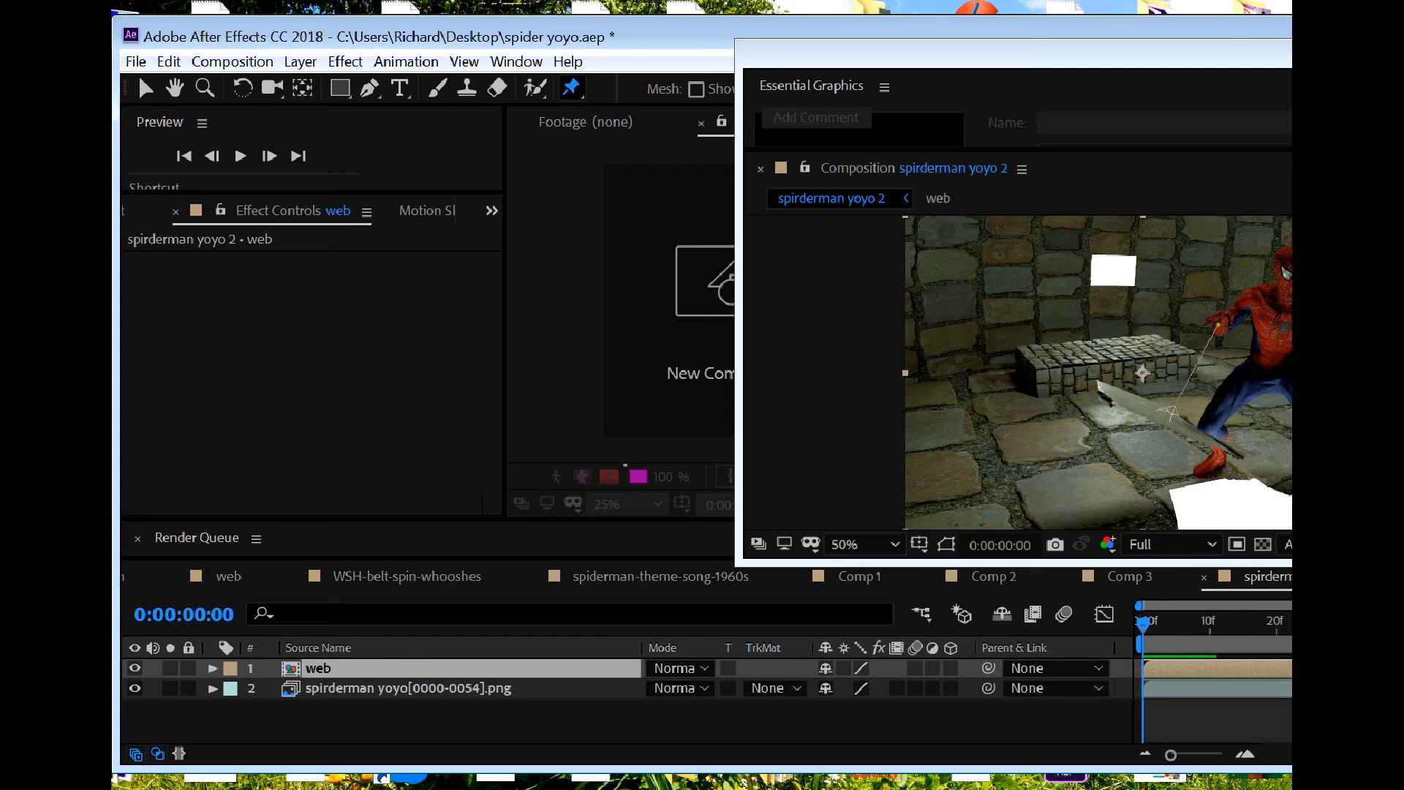
{"action": "left_click", "coordinate": [1219, 326]}
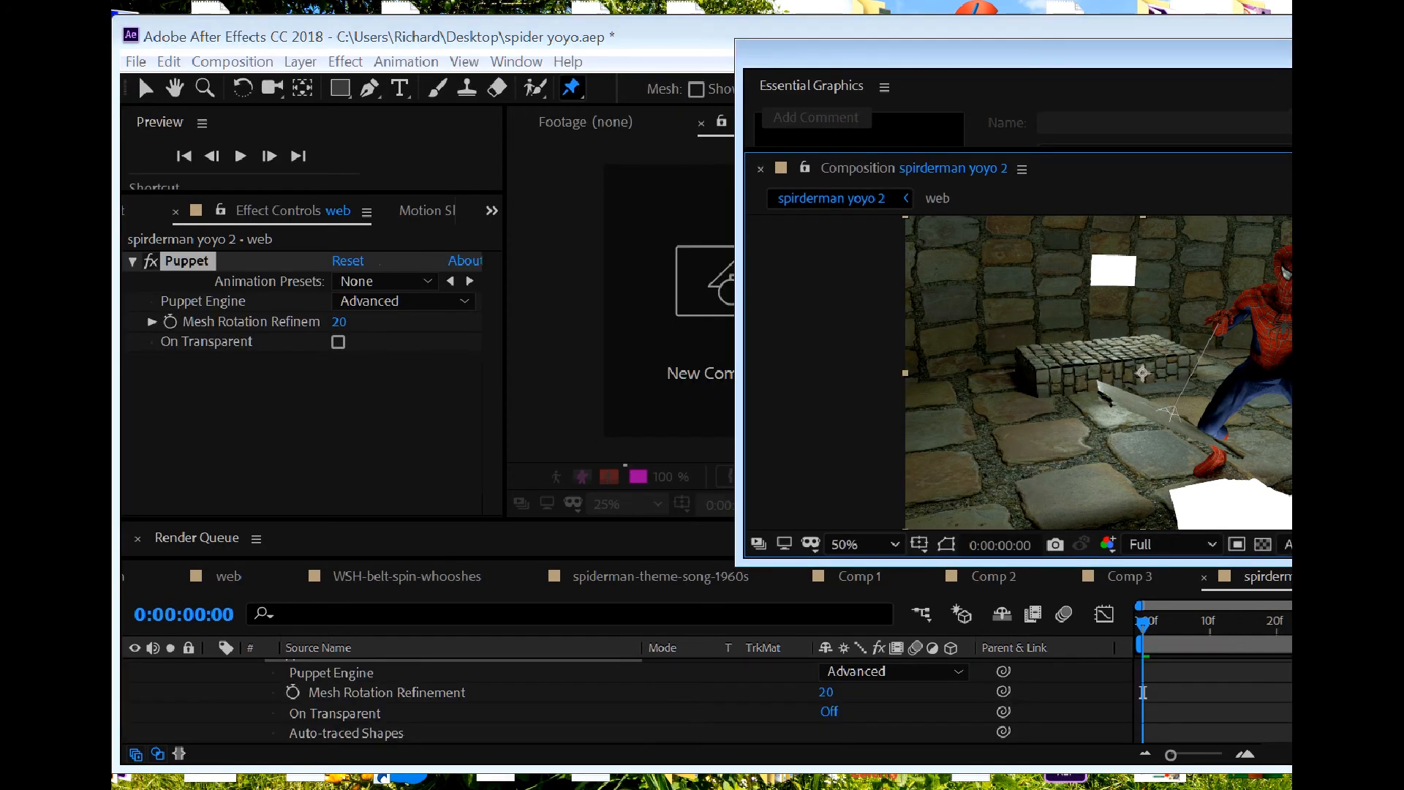
Step: Add Puppet pins to the lower part of the web, at the spoke tips and around their shared point
{"action": "scroll", "coordinate": [1142, 373], "scroll_direction": "up", "scroll_amount": 2}
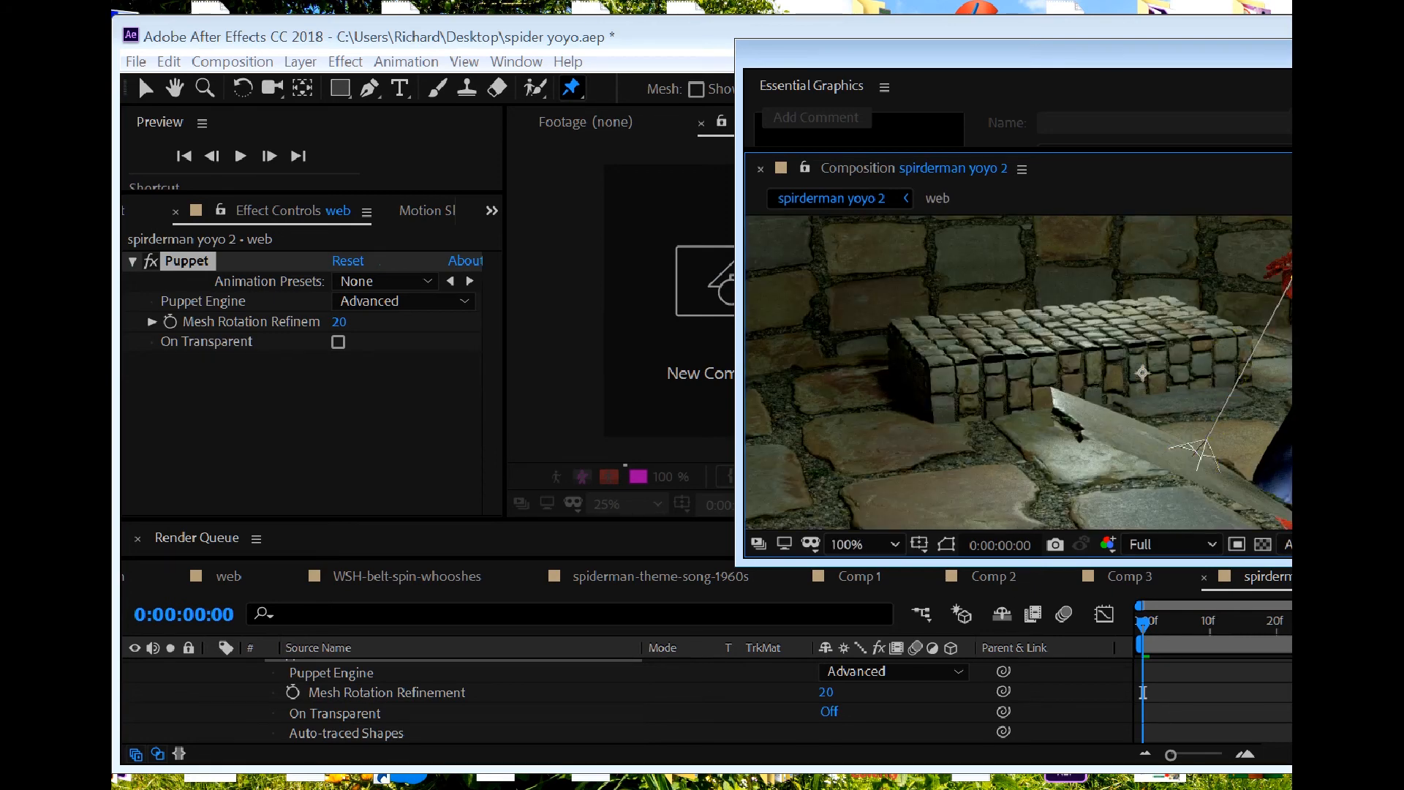
{"action": "left_click", "coordinate": [1208, 439]}
{"action": "scroll", "coordinate": [1209, 440], "scroll_direction": "up", "scroll_amount": 4}
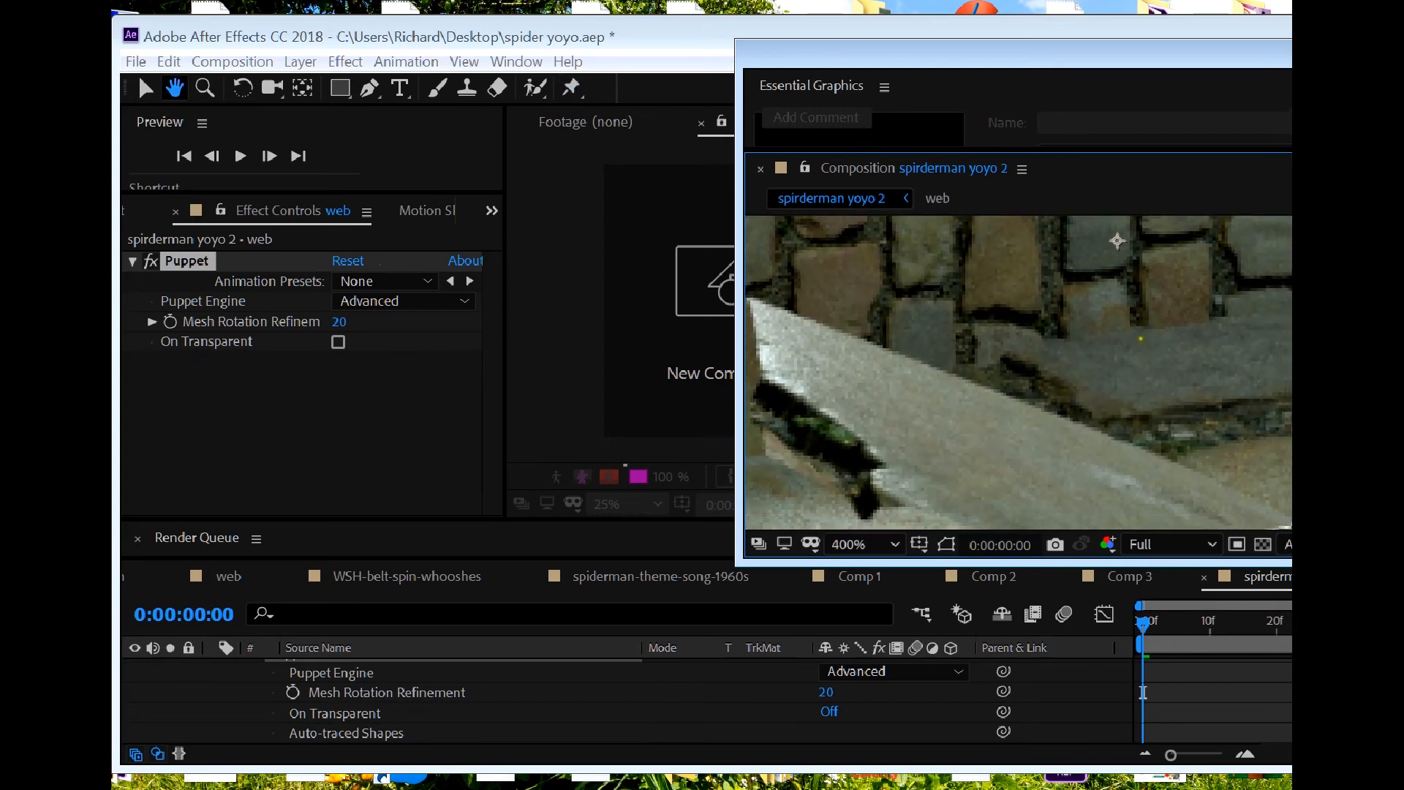
{"action": "middle_click_drag", "start_coordinate": [1141, 339], "coordinate": [1081, 256]}
{"action": "middle_click_drag", "start_coordinate": [1182, 463], "coordinate": [1169, 433]}
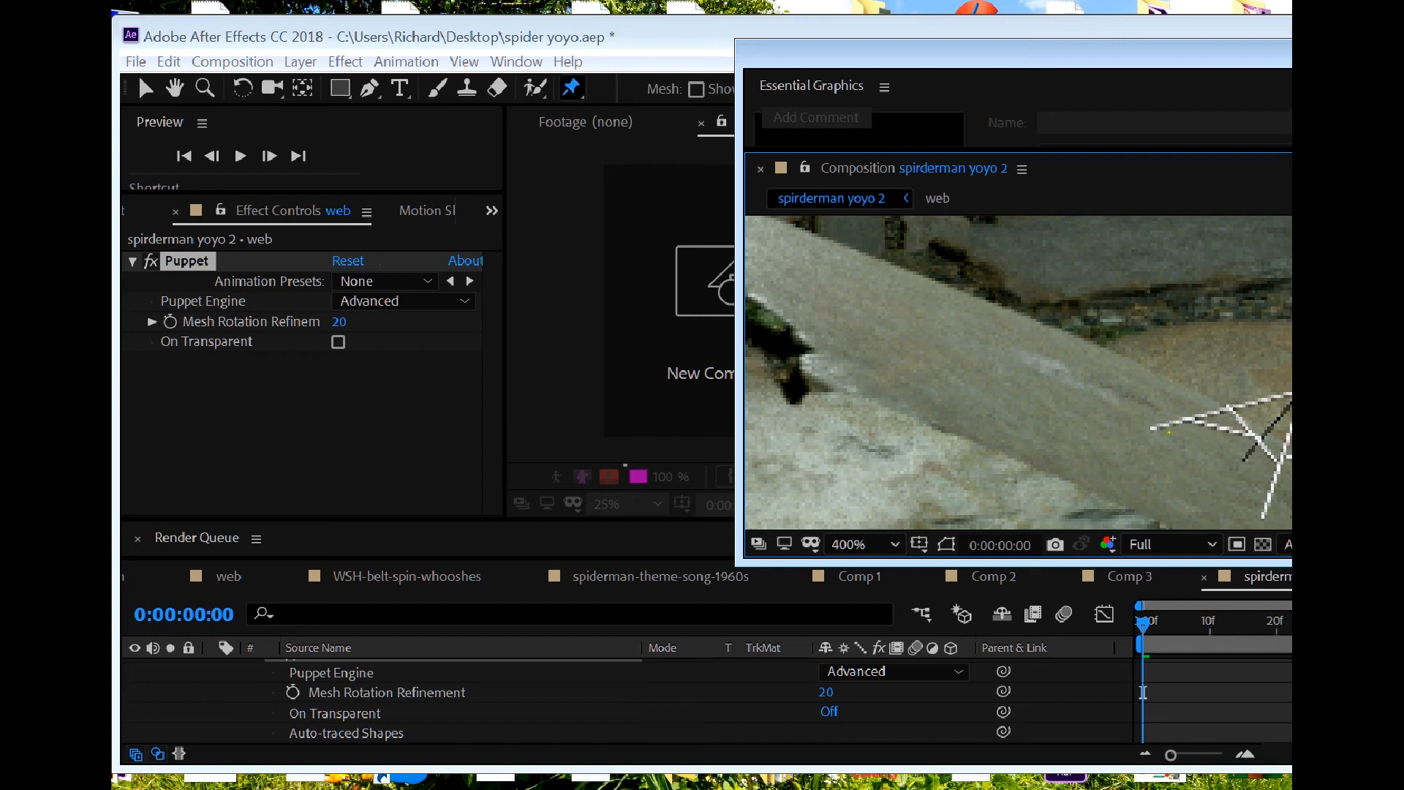
{"action": "left_click", "coordinate": [1154, 428]}
{"action": "left_click", "coordinate": [1244, 459]}
{"action": "left_click", "coordinate": [1264, 517]}
{"action": "key", "text": "comma"}
{"action": "key", "text": "comma"}
{"action": "key", "text": "comma"}
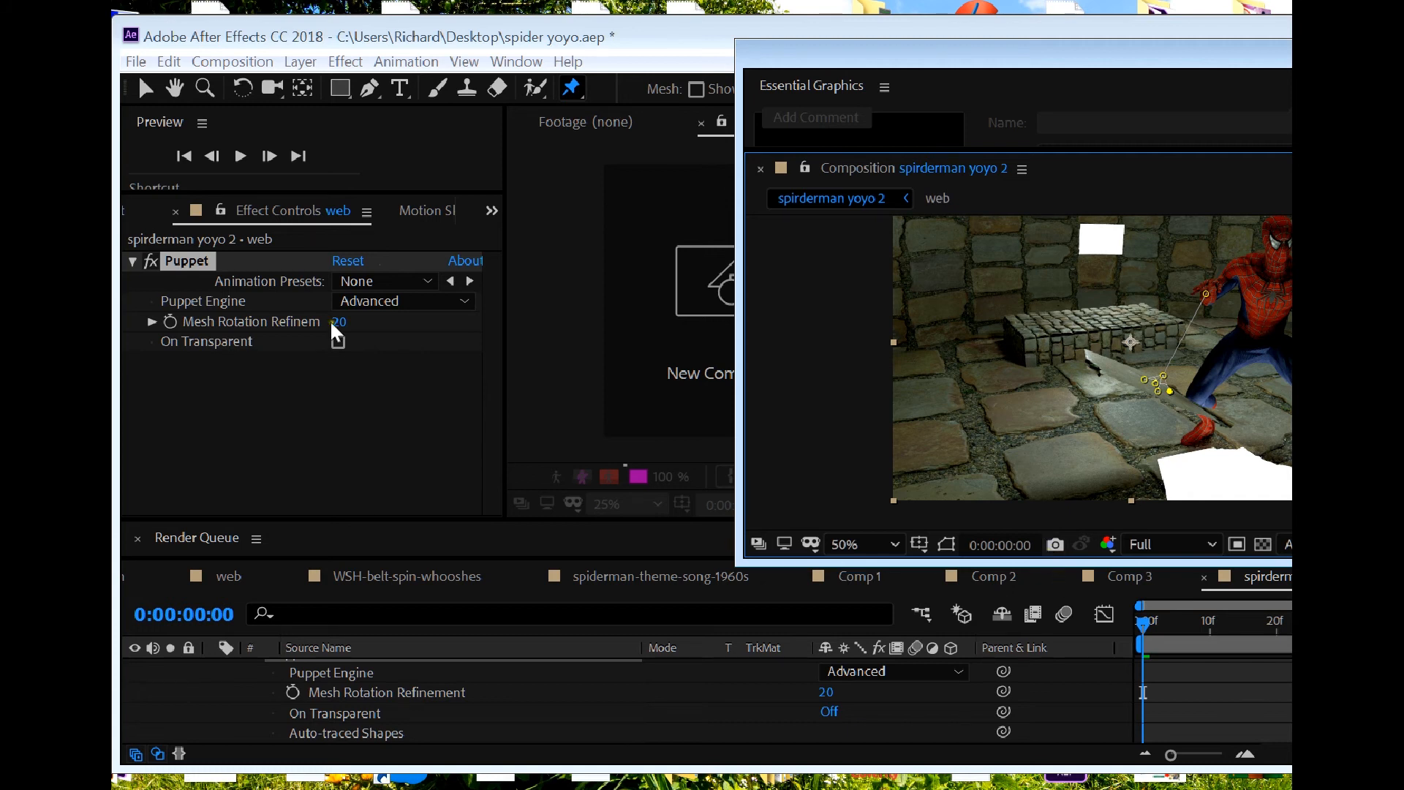
{"action": "left_click", "coordinate": [145, 88]}
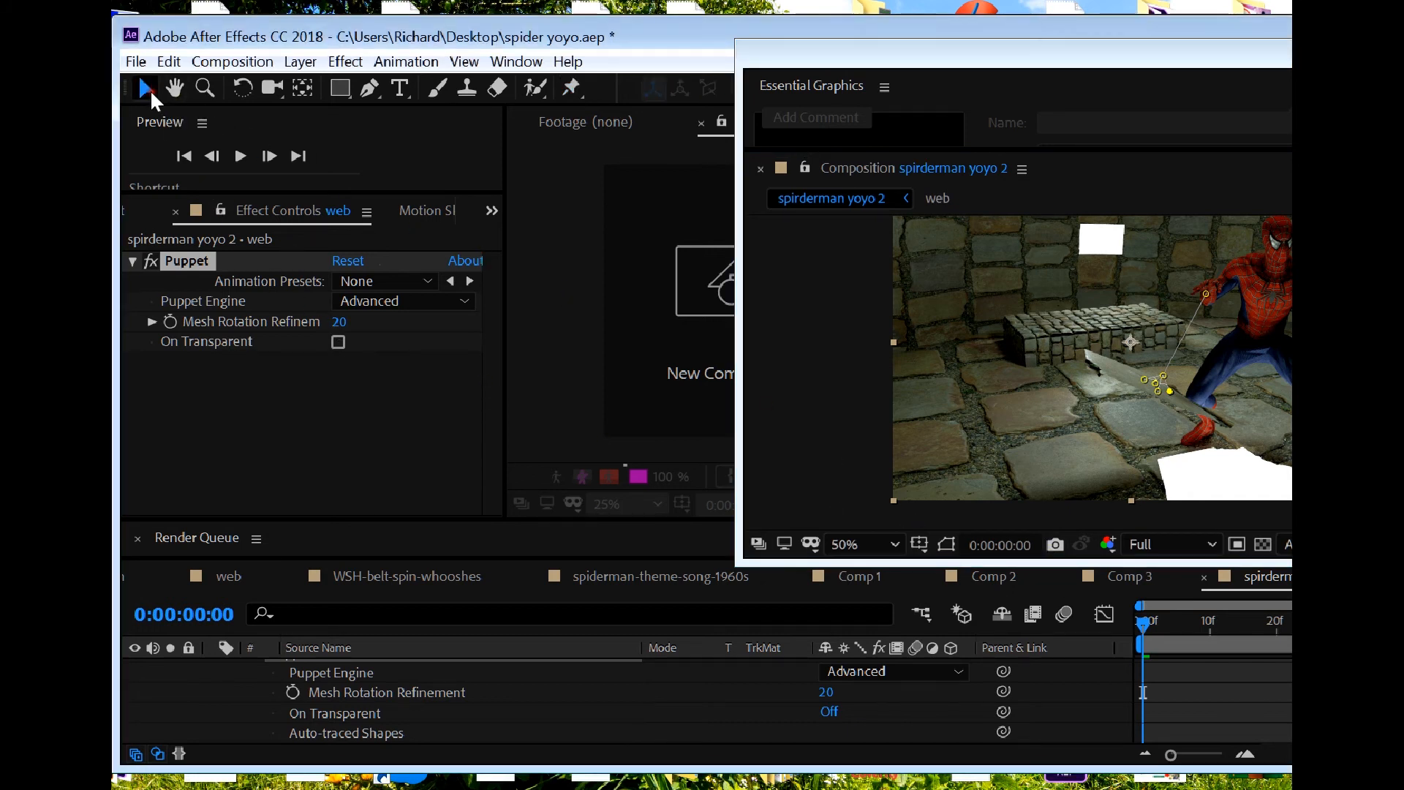
Step: Compare the pinned web over the first two frames and open the web pre-composition at frame 0:00:00:01
{"action": "key", "text": "Page_Down"}
{"action": "scroll", "coordinate": [1105, 450], "scroll_direction": "up", "scroll_amount": 1}
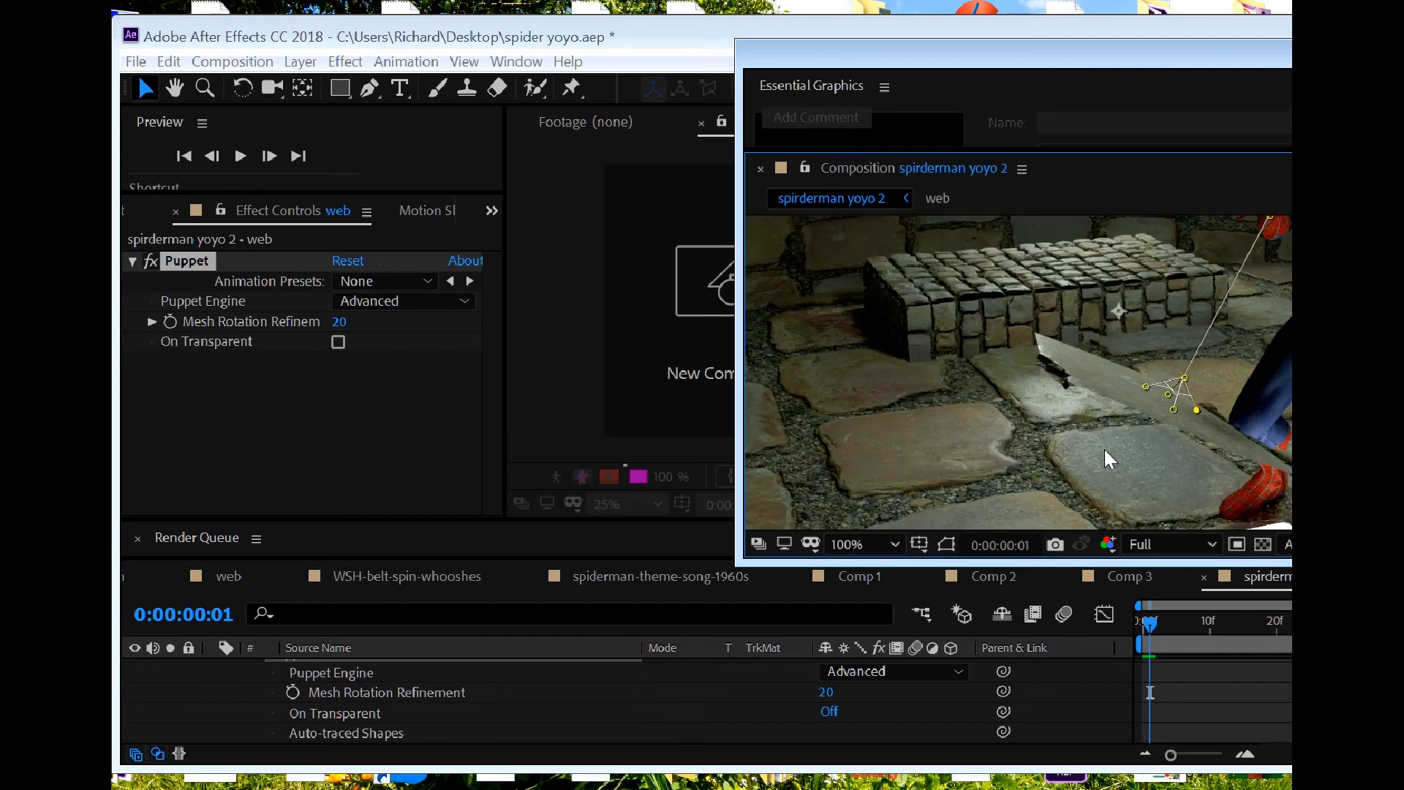
{"action": "key", "text": "Page_Up"}
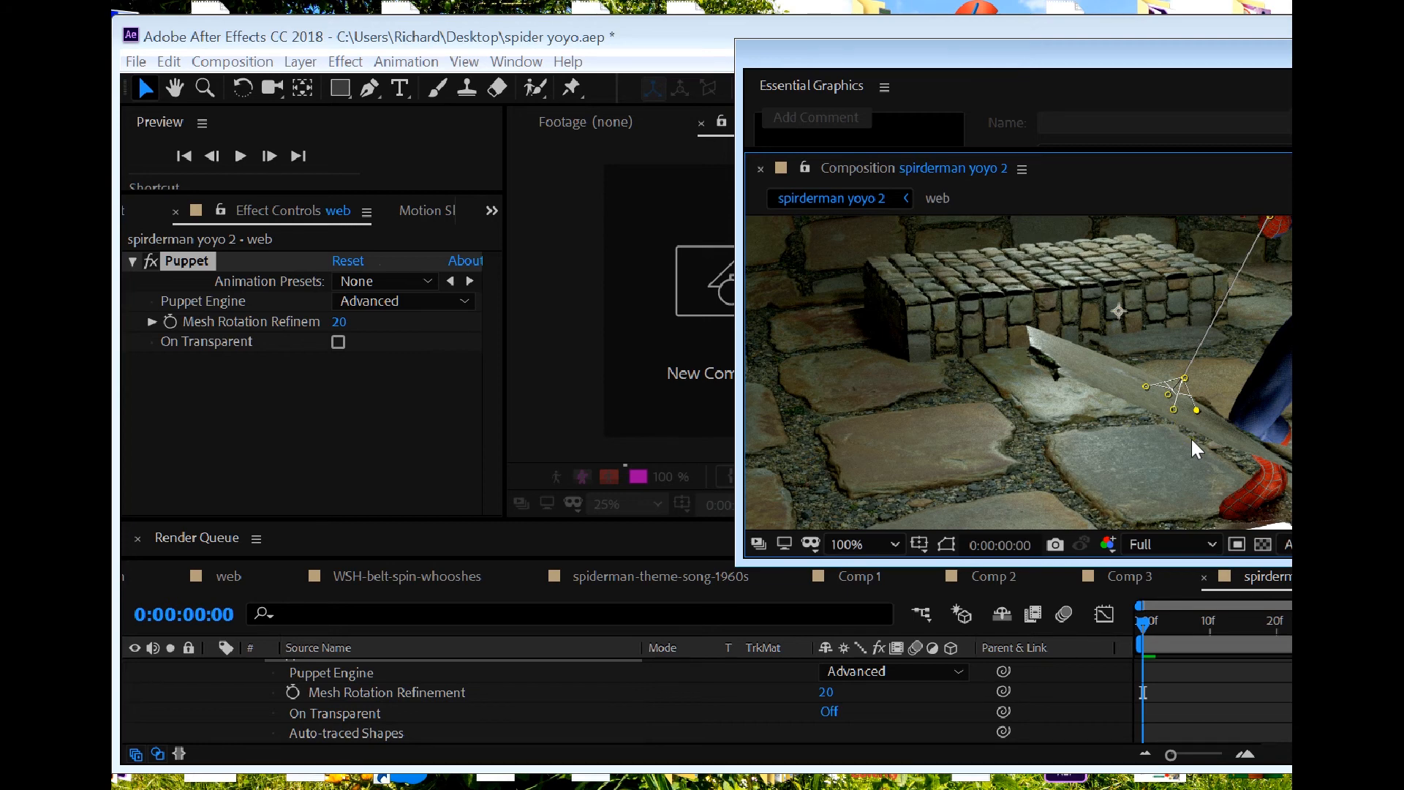
{"action": "key", "text": "Page_Down"}
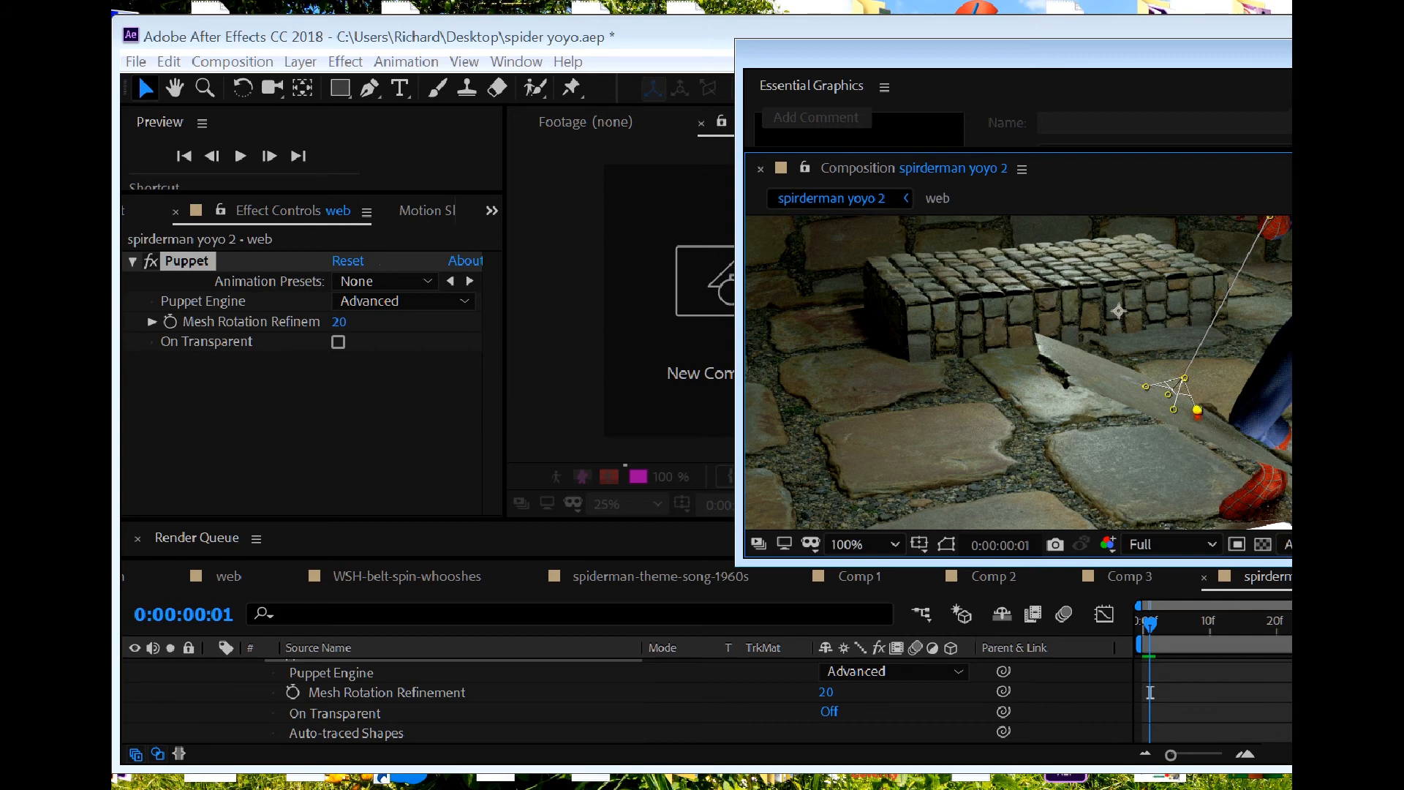
{"action": "double_click", "coordinate": [1205, 430]}
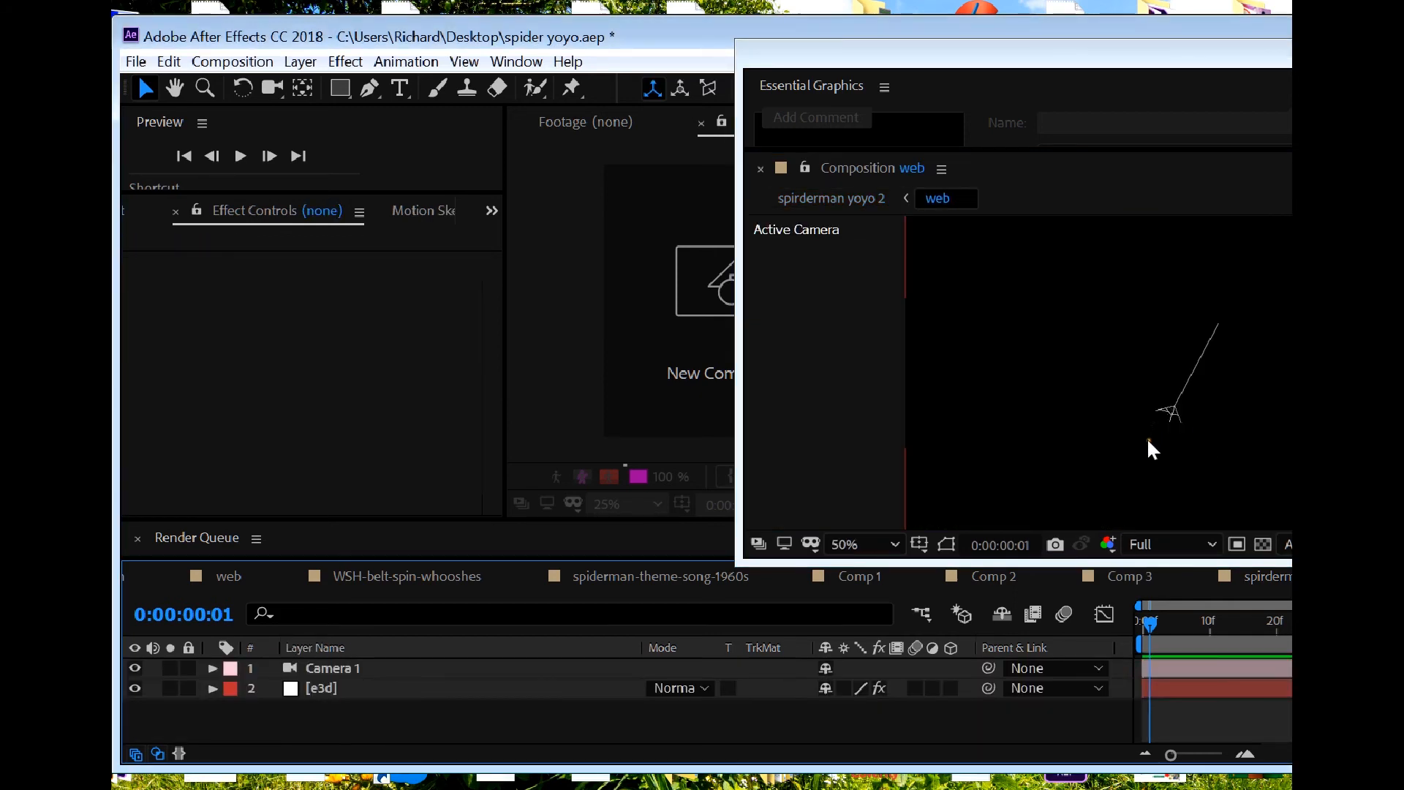
Step: In the "spirderman yoyo 2" composition at frame 0:00:00:01, reposition the web's Puppet pins to match the grey slab and Spider-Man's hand
{"action": "left_click", "coordinate": [1257, 577]}
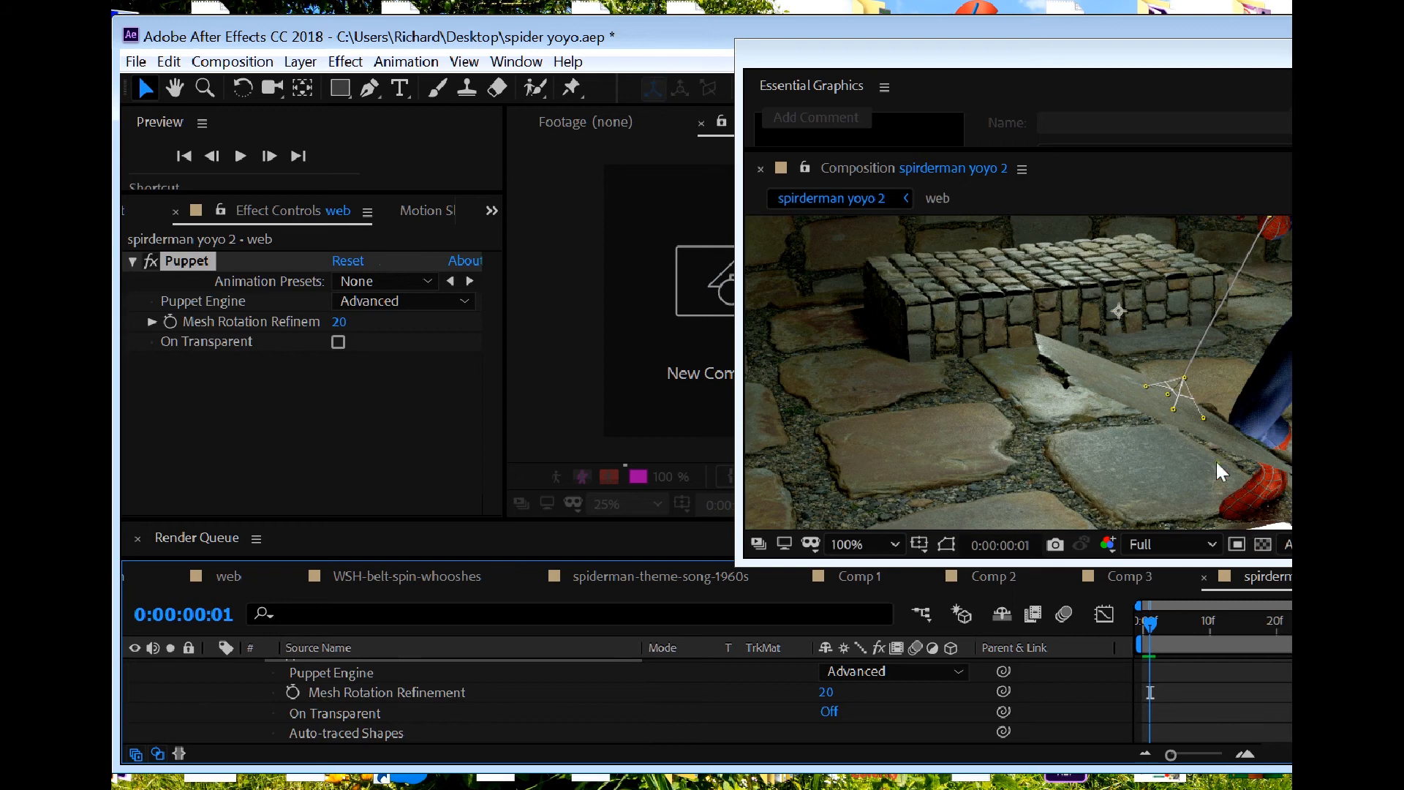
{"action": "left_click", "coordinate": [1203, 418]}
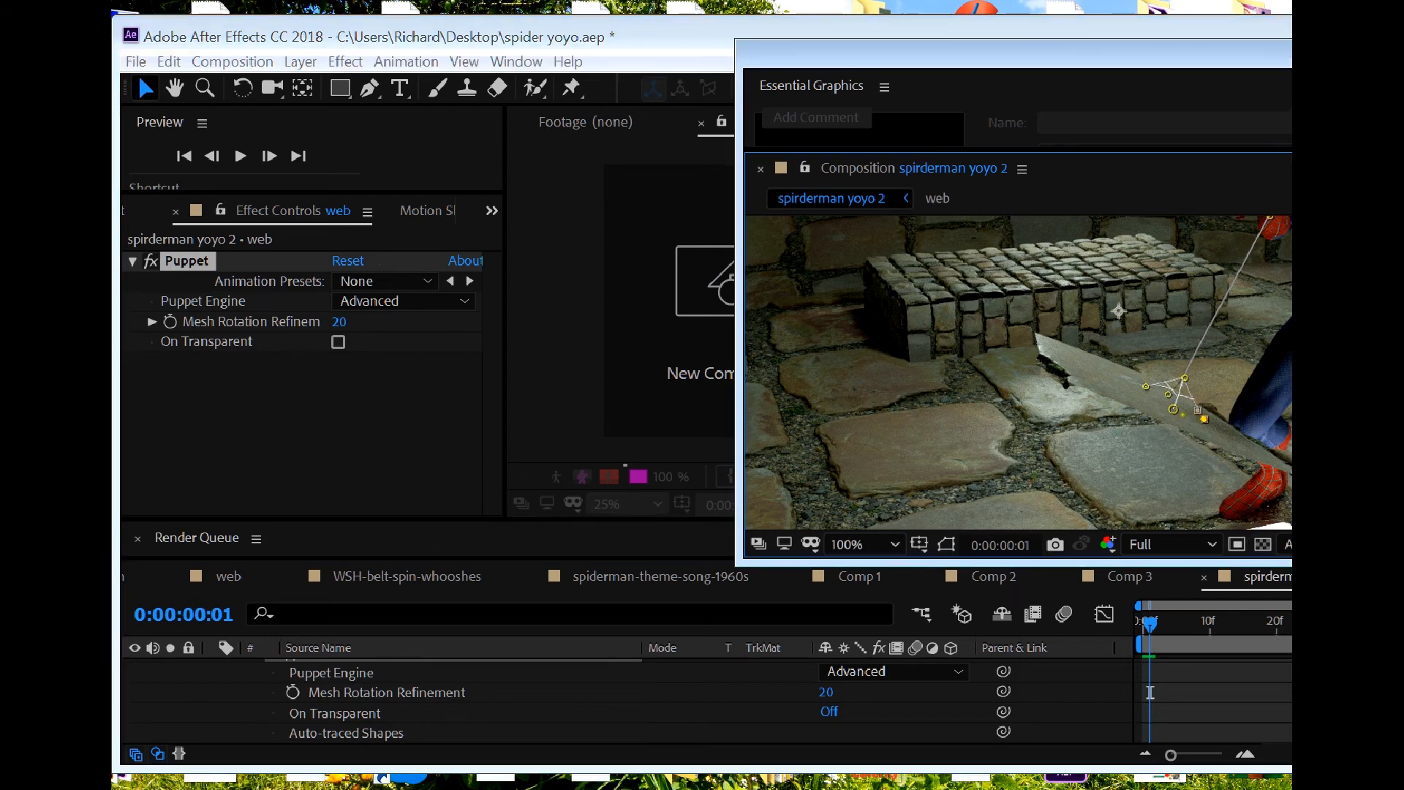
{"action": "mouse_move", "coordinate": [1203, 418]}
{"action": "left_mouse_down"}
{"action": "mouse_move", "coordinate": [1178, 412]}
{"action": "mouse_move", "coordinate": [1184, 423]}
{"action": "left_mouse_up"}
{"action": "left_click", "coordinate": [1146, 387]}
{"action": "left_click", "coordinate": [1169, 396]}
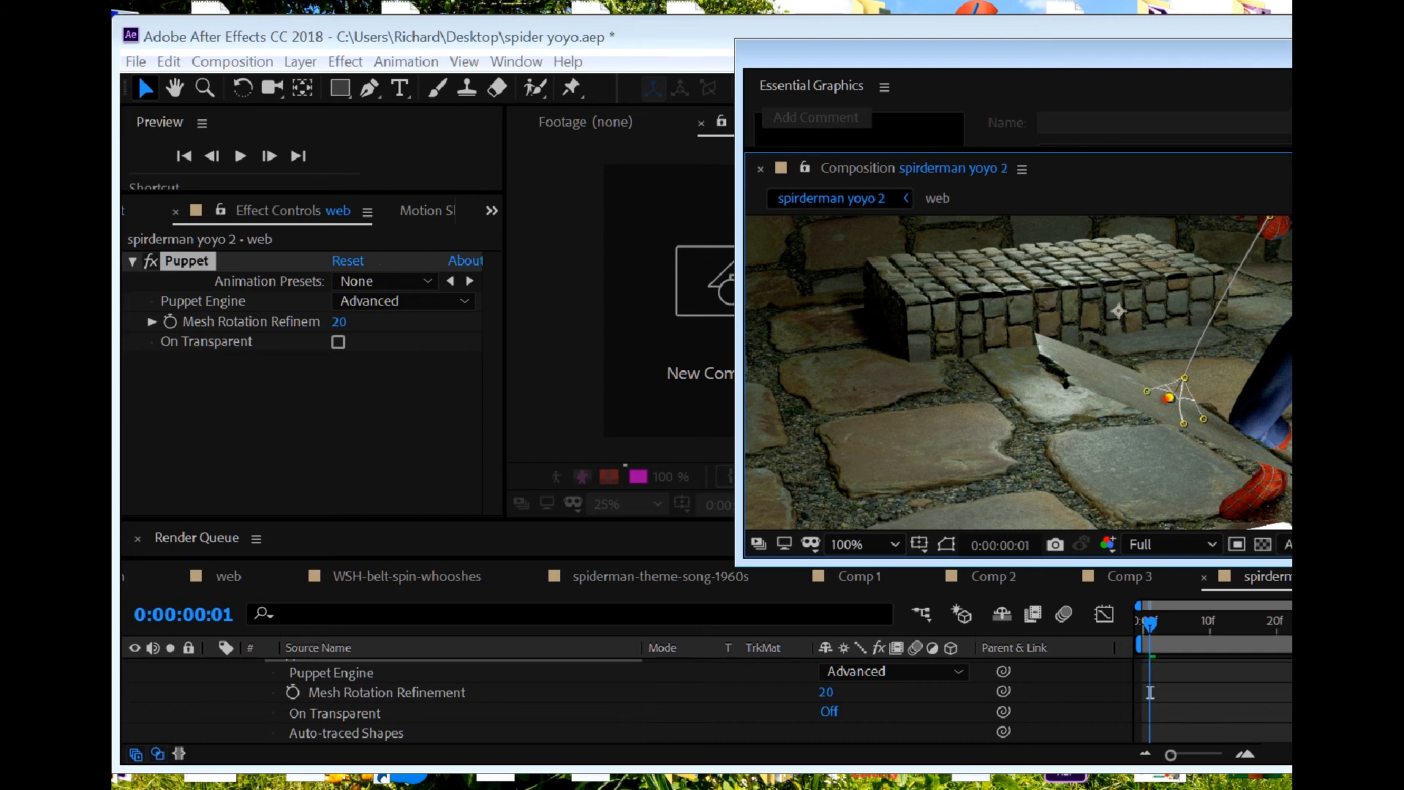
{"action": "left_click", "coordinate": [1185, 379]}
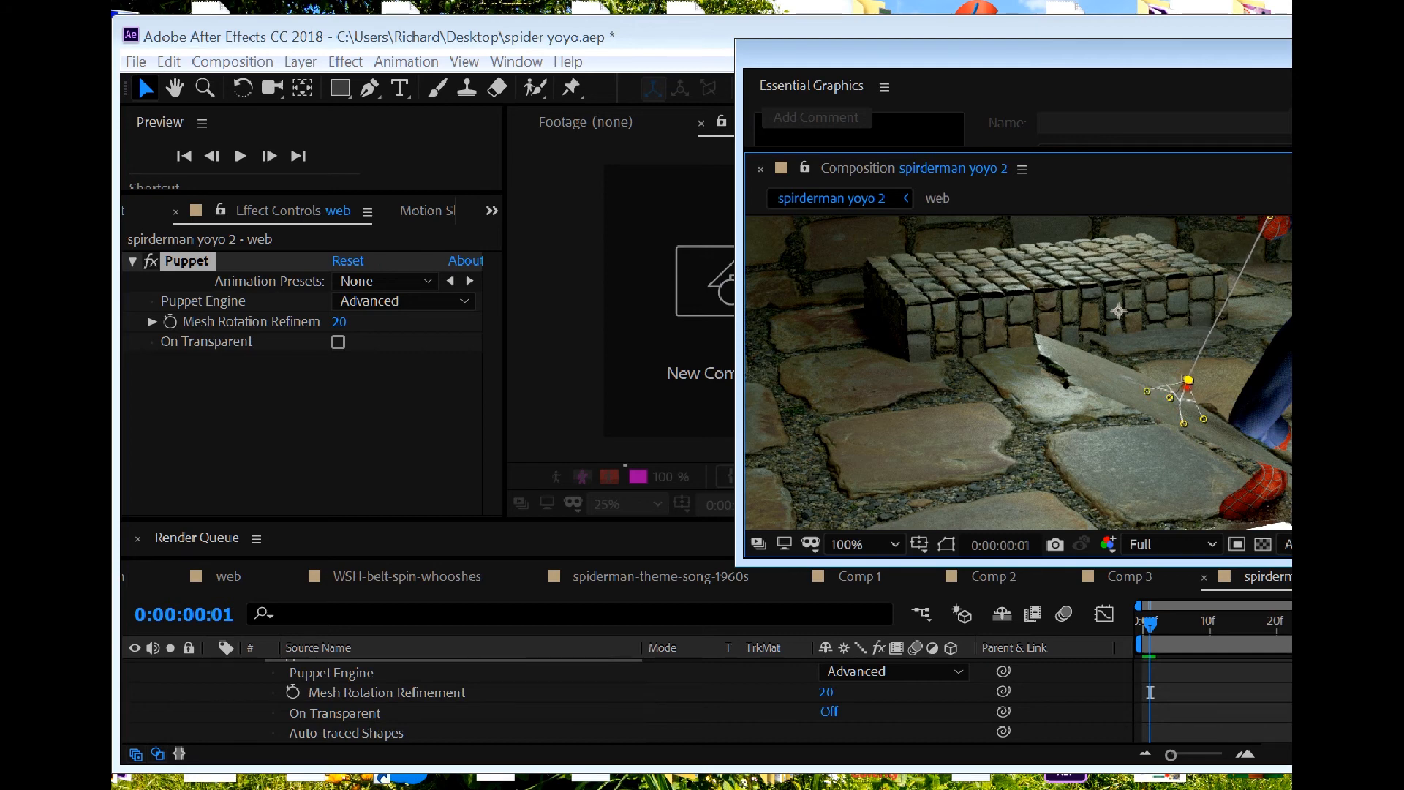
{"action": "middle_click_drag", "start_coordinate": [1229, 399], "coordinate": [1212, 461]}
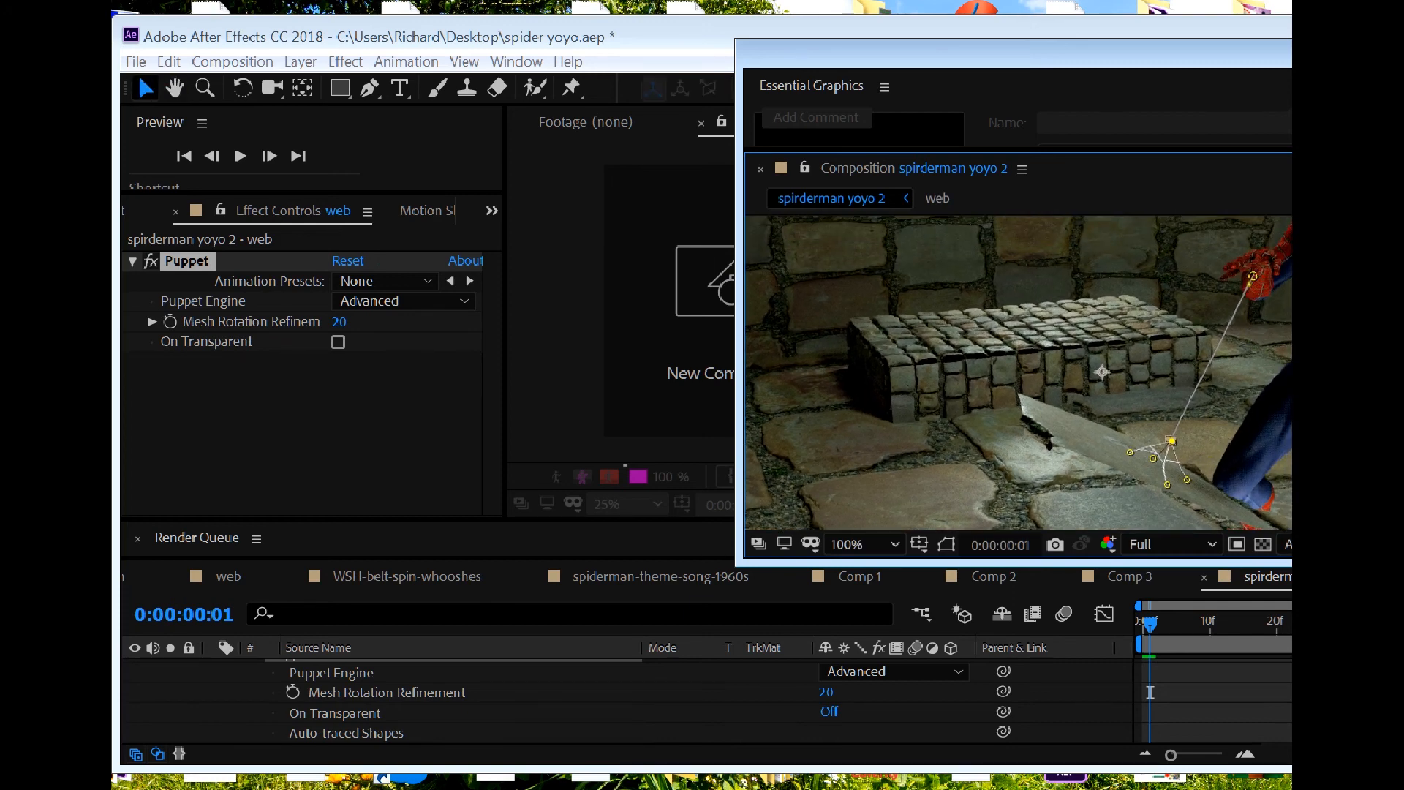
{"action": "left_click", "coordinate": [1254, 274]}
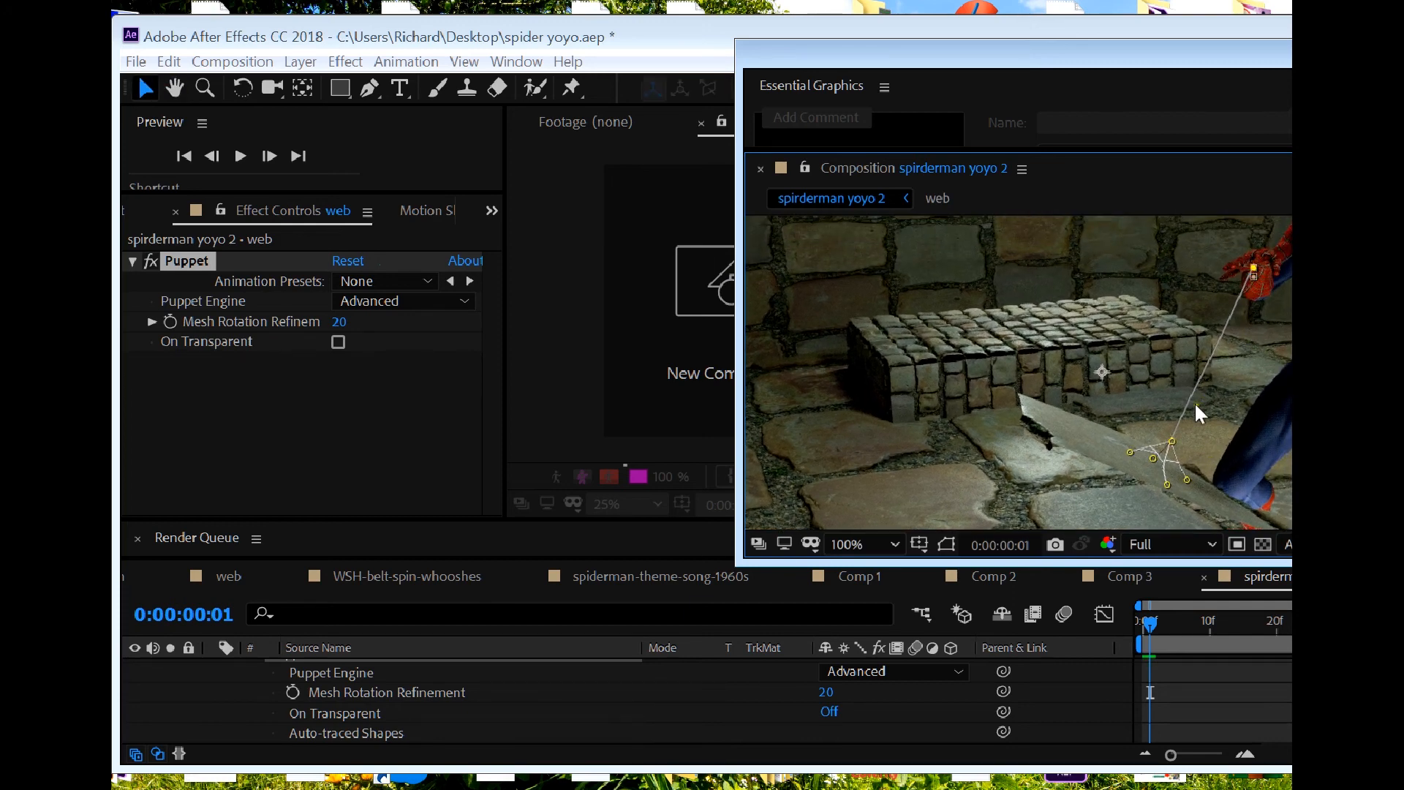
{"action": "left_click", "coordinate": [1171, 441]}
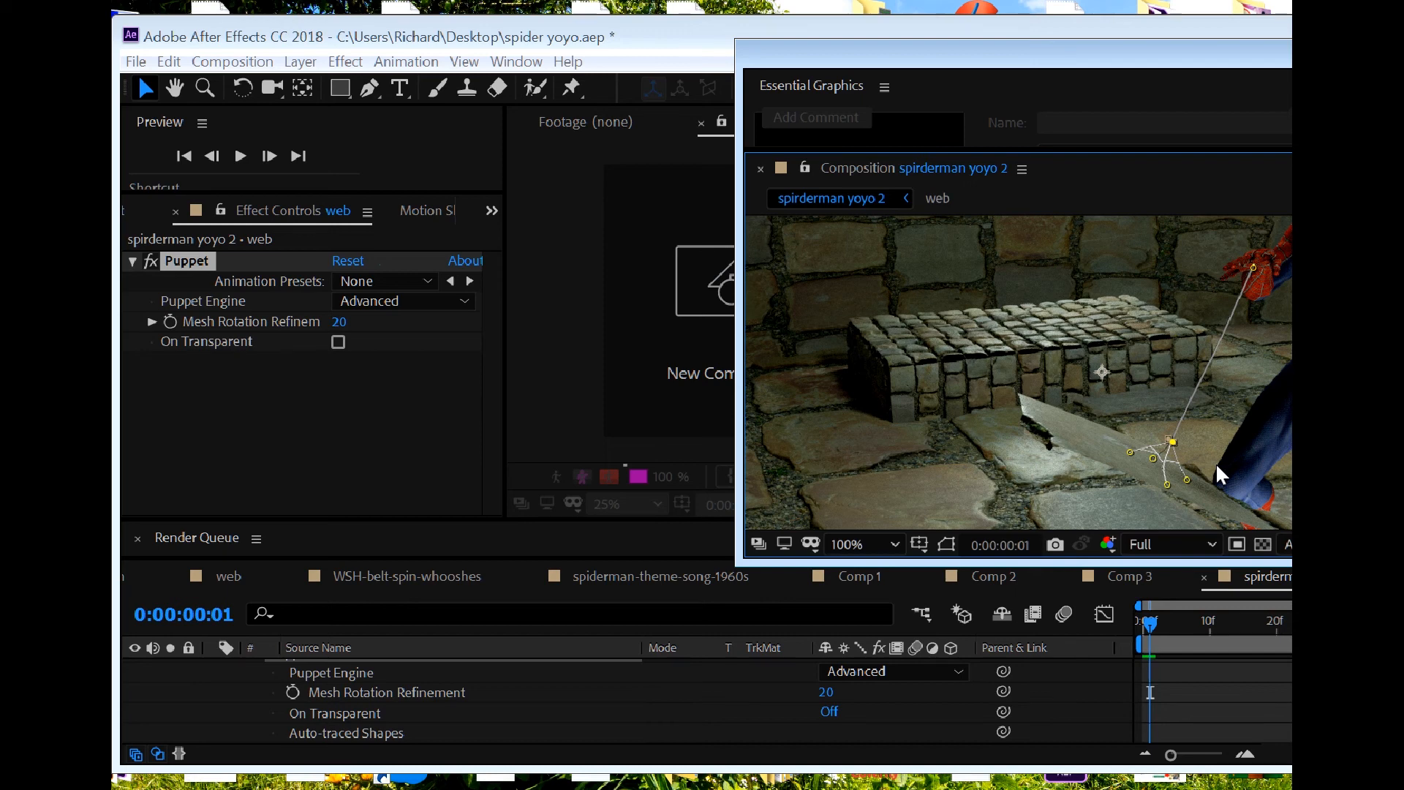
Step: Examine how the pinned web tracks the slab and the hand across frames 0:00:00:00 to 0:00:00:02
{"action": "key", "text": "Page_Up"}
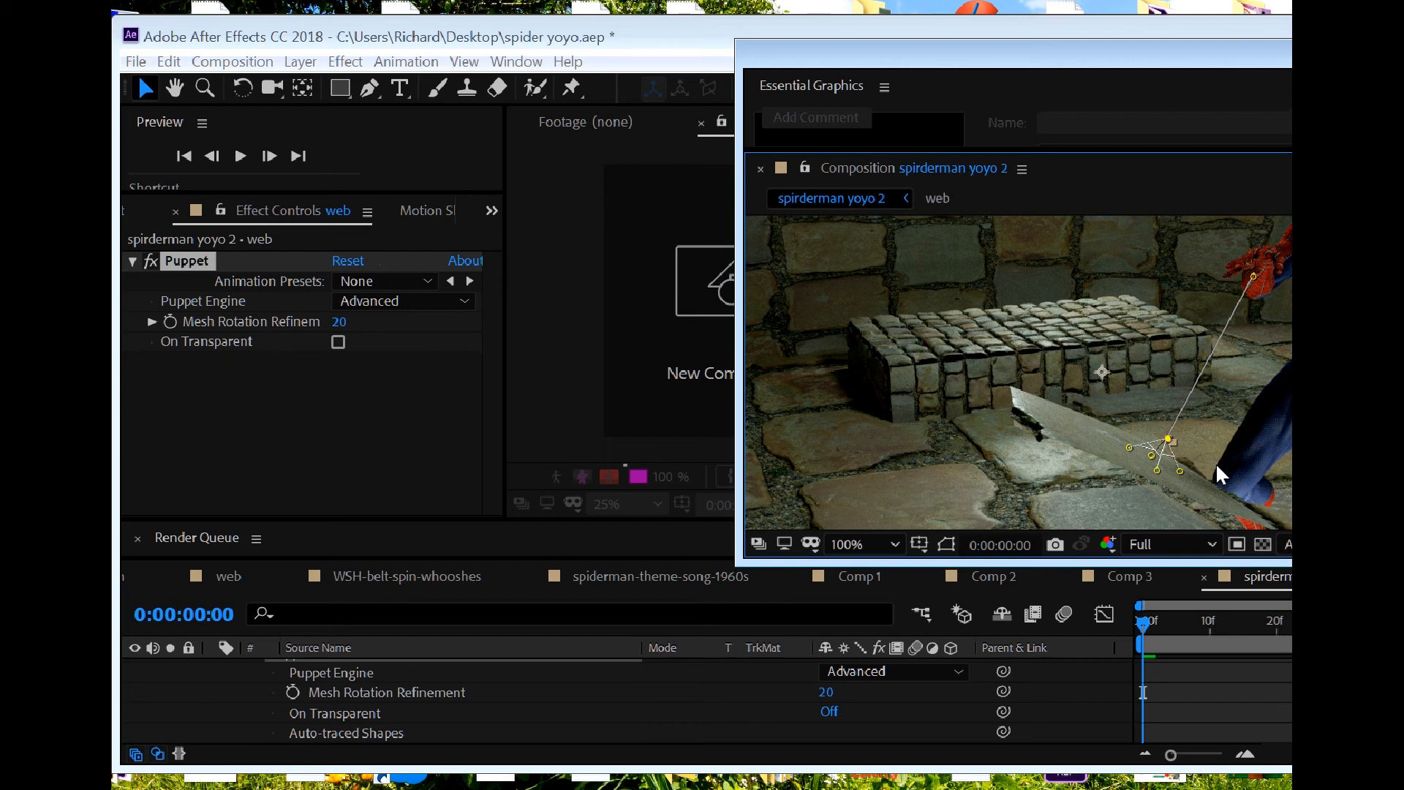
{"action": "key", "text": "Page_Down"}
{"action": "key", "text": "Page_Down"}
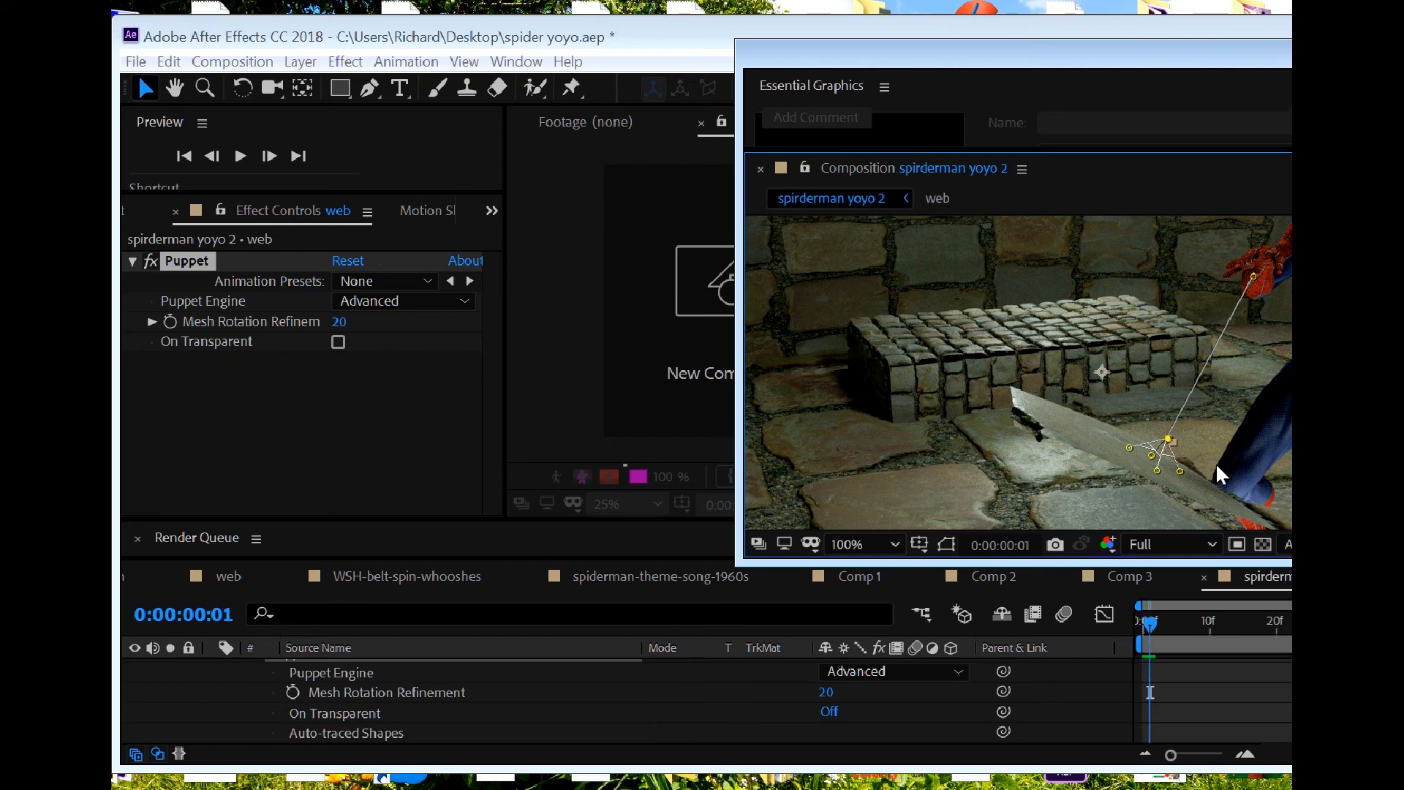
{"action": "key", "text": "Page_Up"}
{"action": "key", "text": "Page_Up"}
{"action": "key", "text": "Page_Up"}
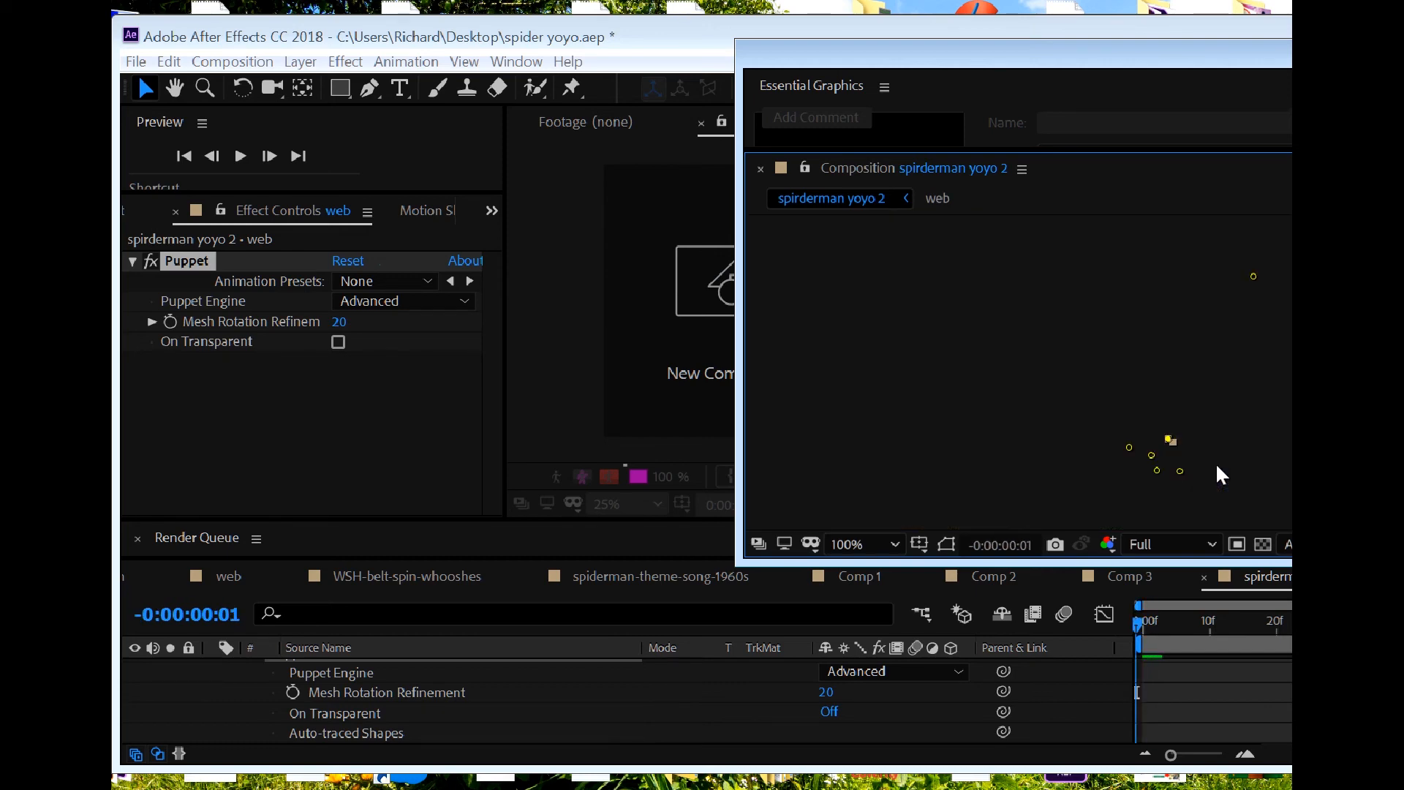
{"action": "key", "text": "Page_Down"}
{"action": "key", "text": "Page_Down"}
{"action": "key", "text": "Page_Down"}
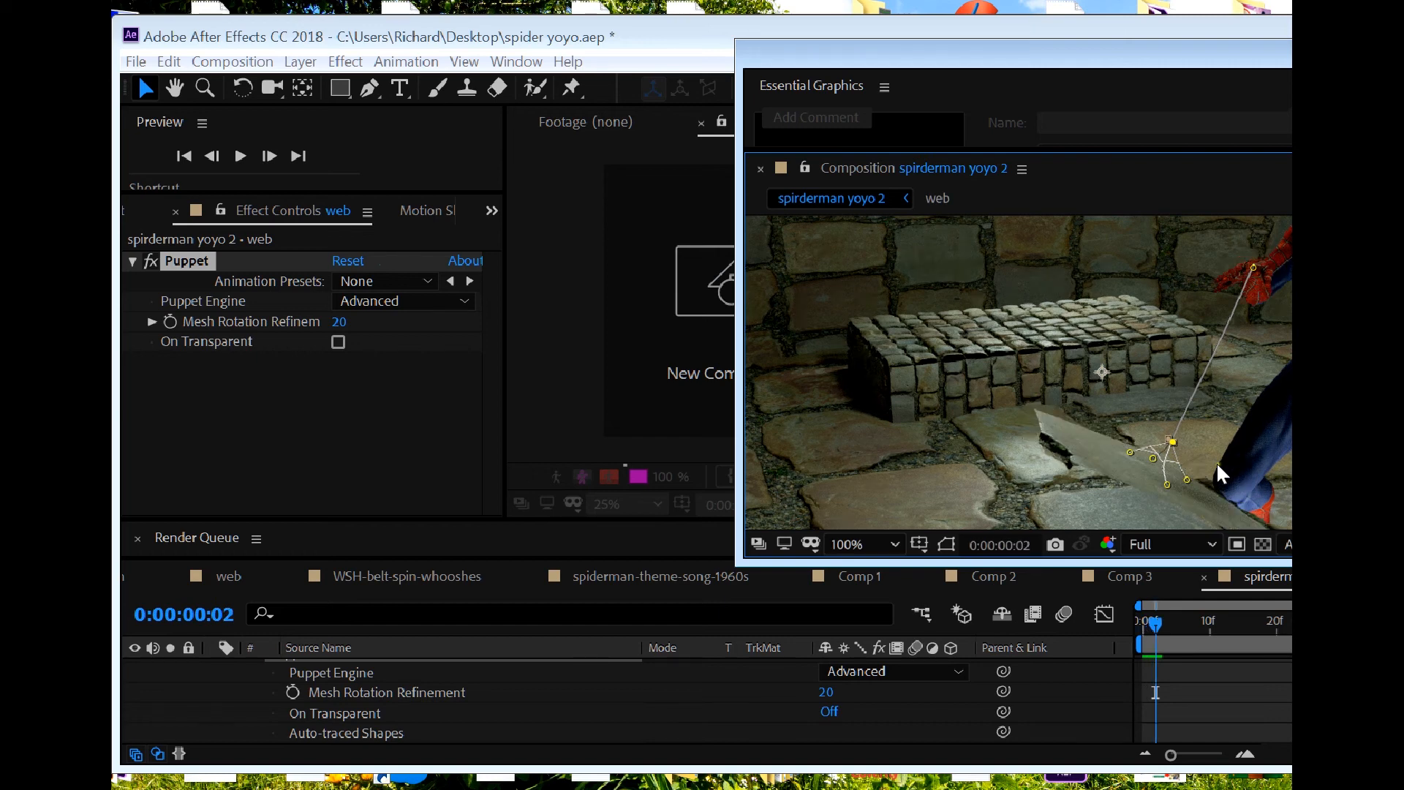
{"action": "key", "text": "Page_Up"}
{"action": "key", "text": "Page_Down"}
{"action": "key", "text": "Page_Up"}
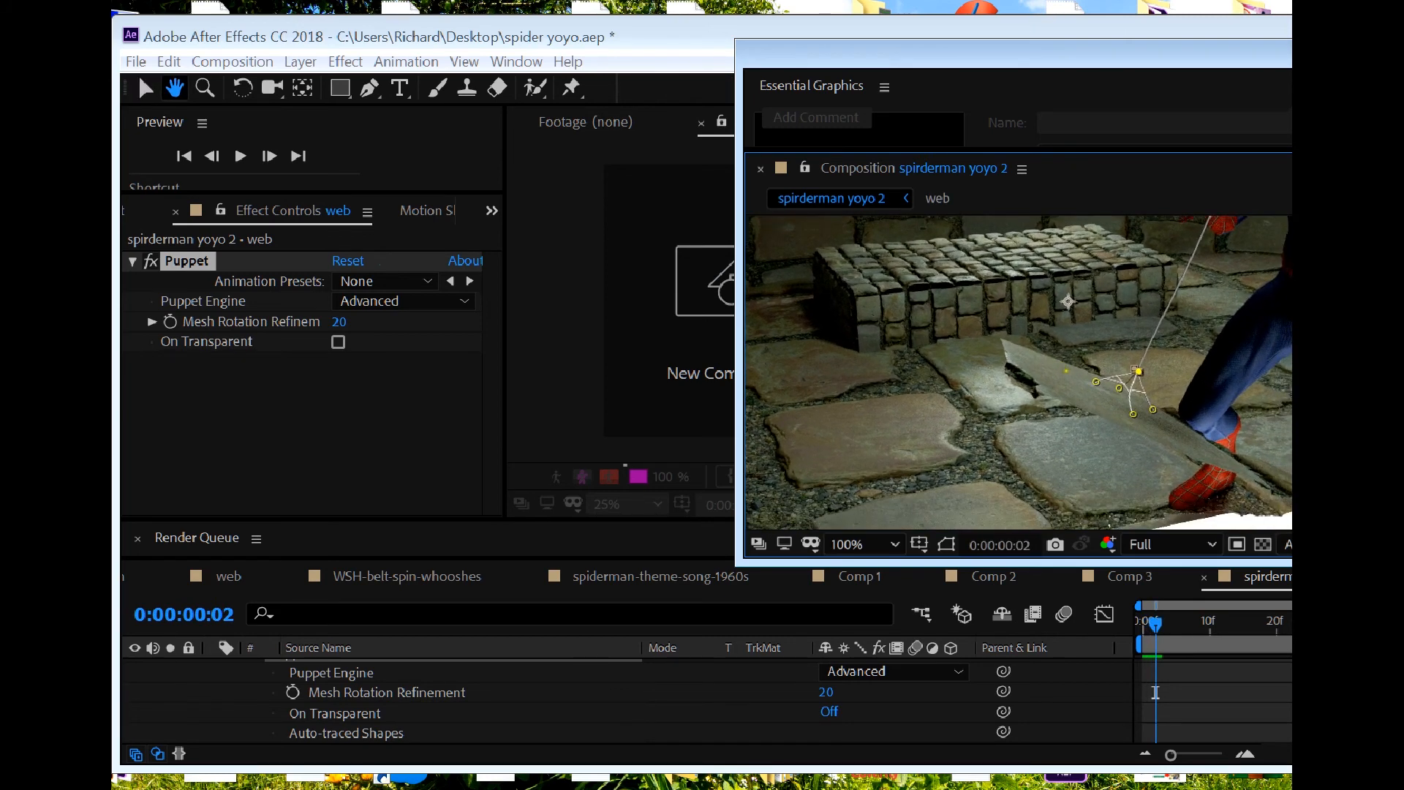
{"action": "key", "text": "Page_Down"}
{"action": "key", "text": "Page_Up"}
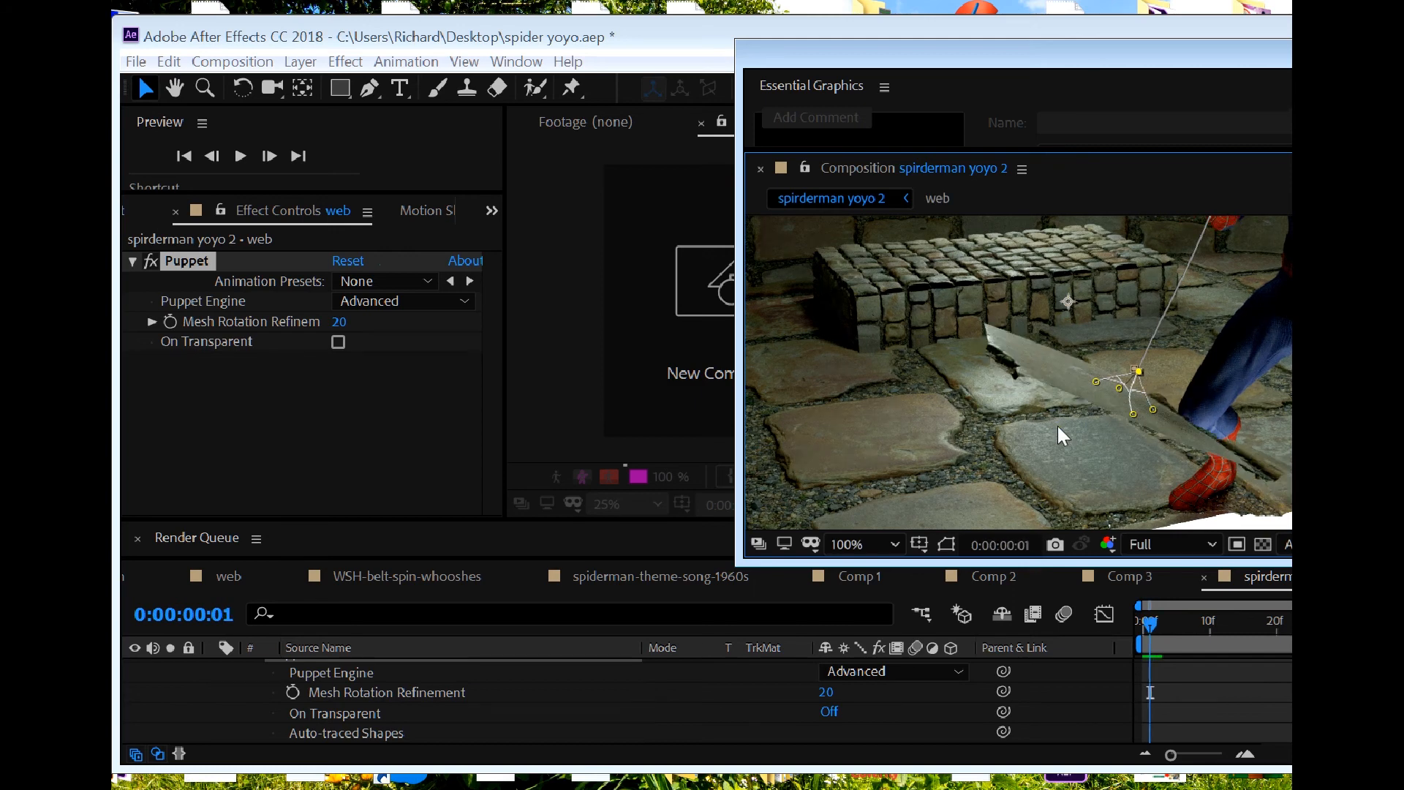
{"action": "key", "text": "Page_Down"}
{"action": "key", "text": "Page_Up"}
{"action": "key", "text": "Page_Up"}
{"action": "key", "text": "Page_Down"}
{"action": "key", "text": "Page_Down"}
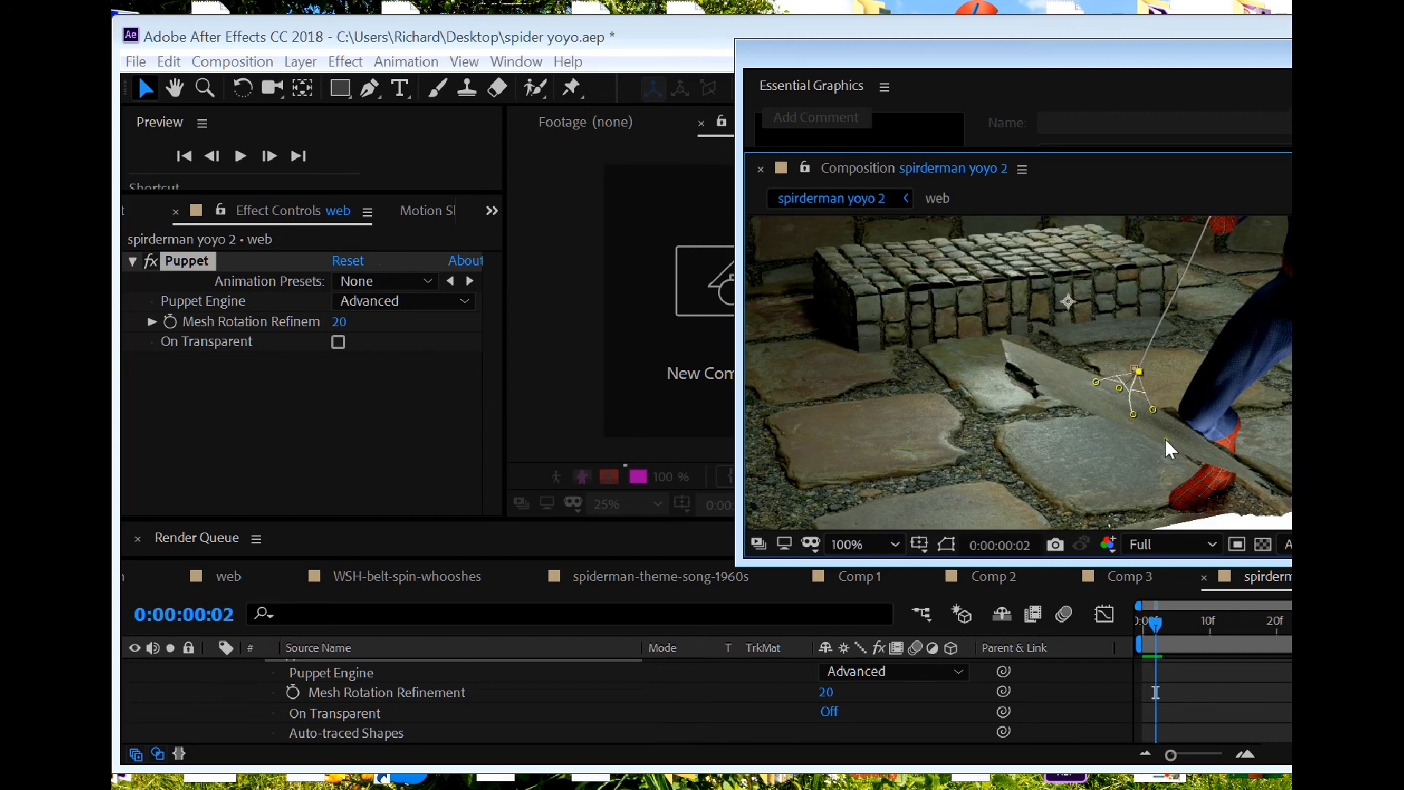
Step: At frame 0:00:00:02, move the web's lower Puppet pins along with the slab and realign the upper pin with the hand
{"action": "mouse_move", "coordinate": [1153, 408]}
{"action": "left_mouse_down"}
{"action": "mouse_move", "coordinate": [1170, 422]}
{"action": "mouse_move", "coordinate": [1147, 430]}
{"action": "left_mouse_up"}
{"action": "left_click_drag", "start_coordinate": [1096, 382], "coordinate": [1121, 406]}
{"action": "left_click", "coordinate": [1118, 389]}
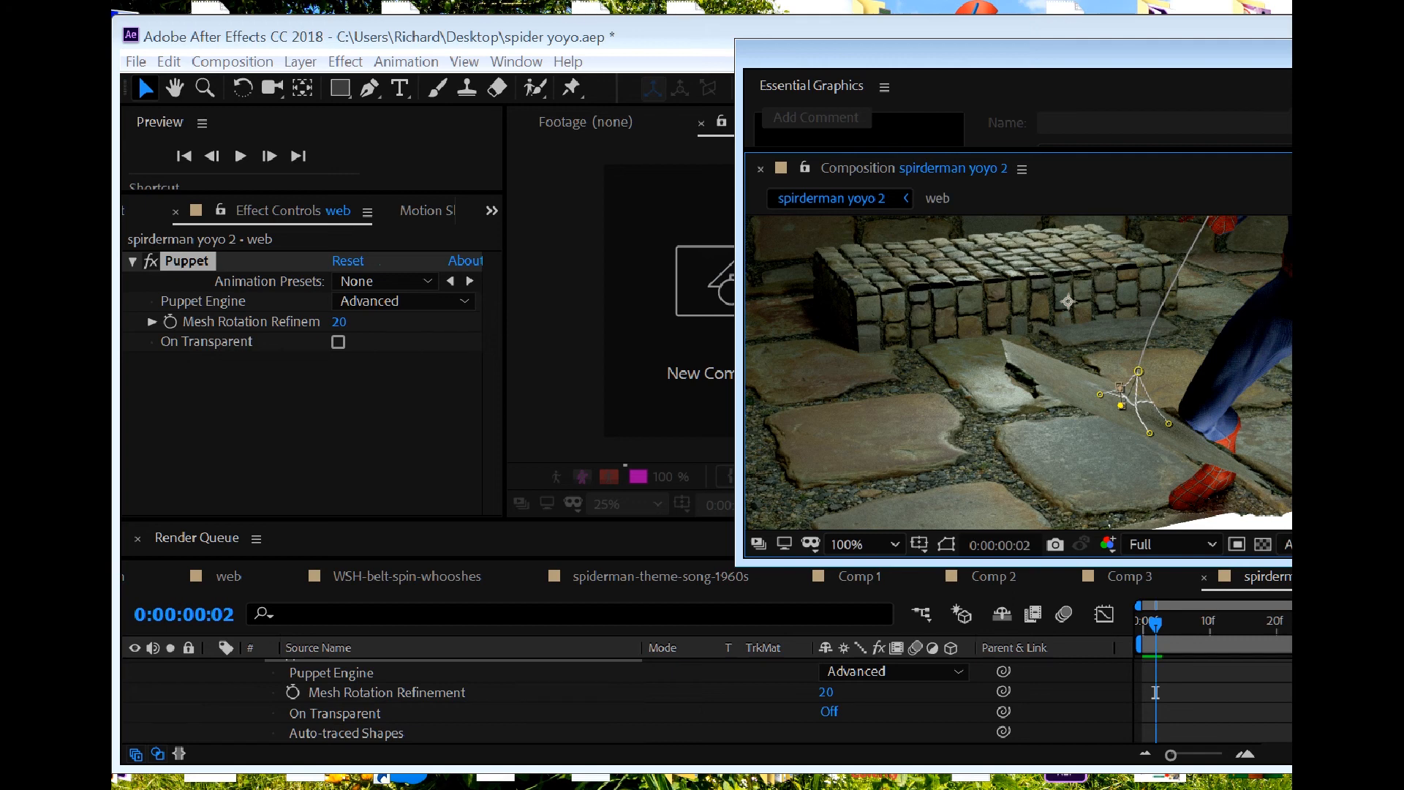
{"action": "left_click_drag", "start_coordinate": [1138, 372], "coordinate": [1146, 375]}
{"action": "middle_click_drag", "start_coordinate": [1198, 395], "coordinate": [1191, 466]}
{"action": "left_click_drag", "start_coordinate": [1212, 267], "coordinate": [1214, 274]}
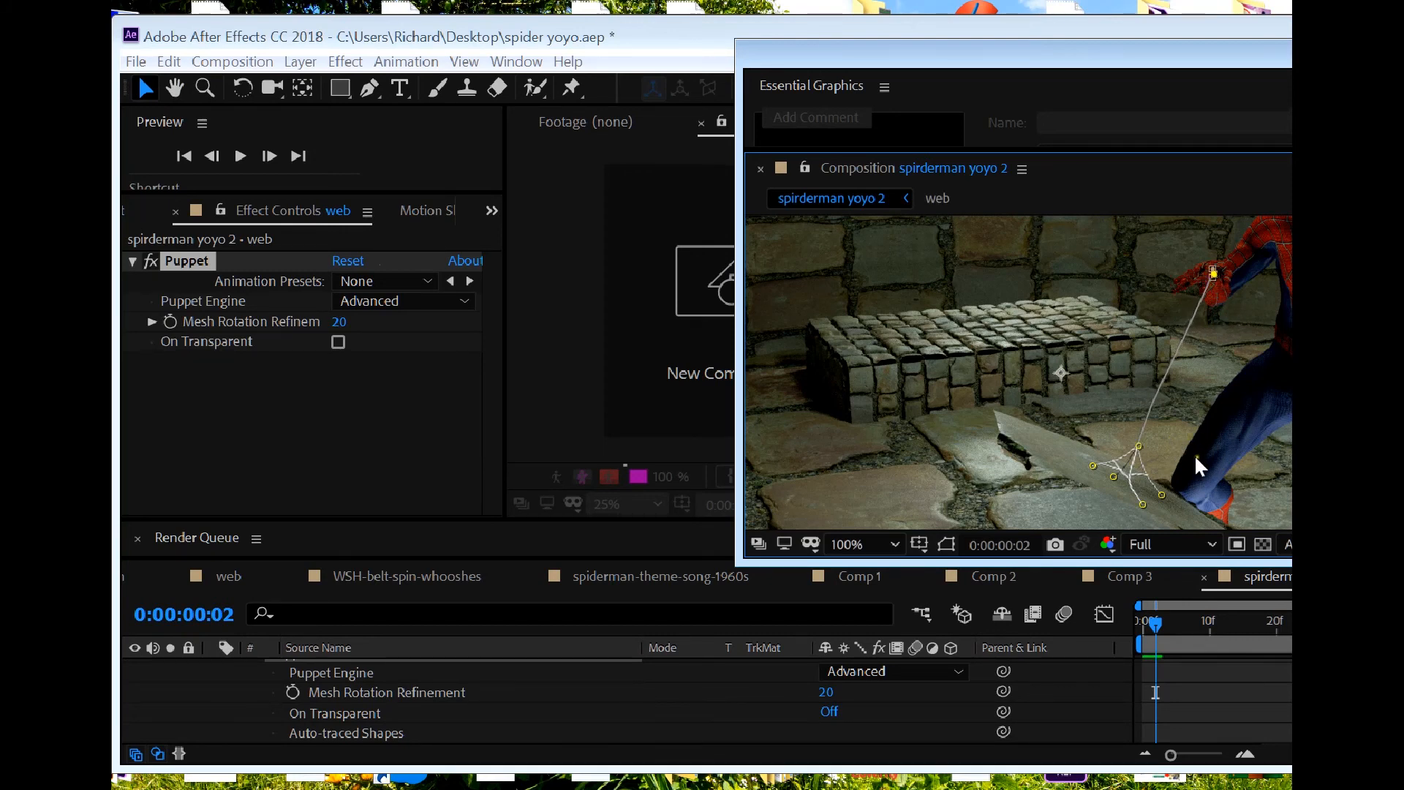
{"action": "middle_click_drag", "start_coordinate": [1195, 454], "coordinate": [1170, 416]}
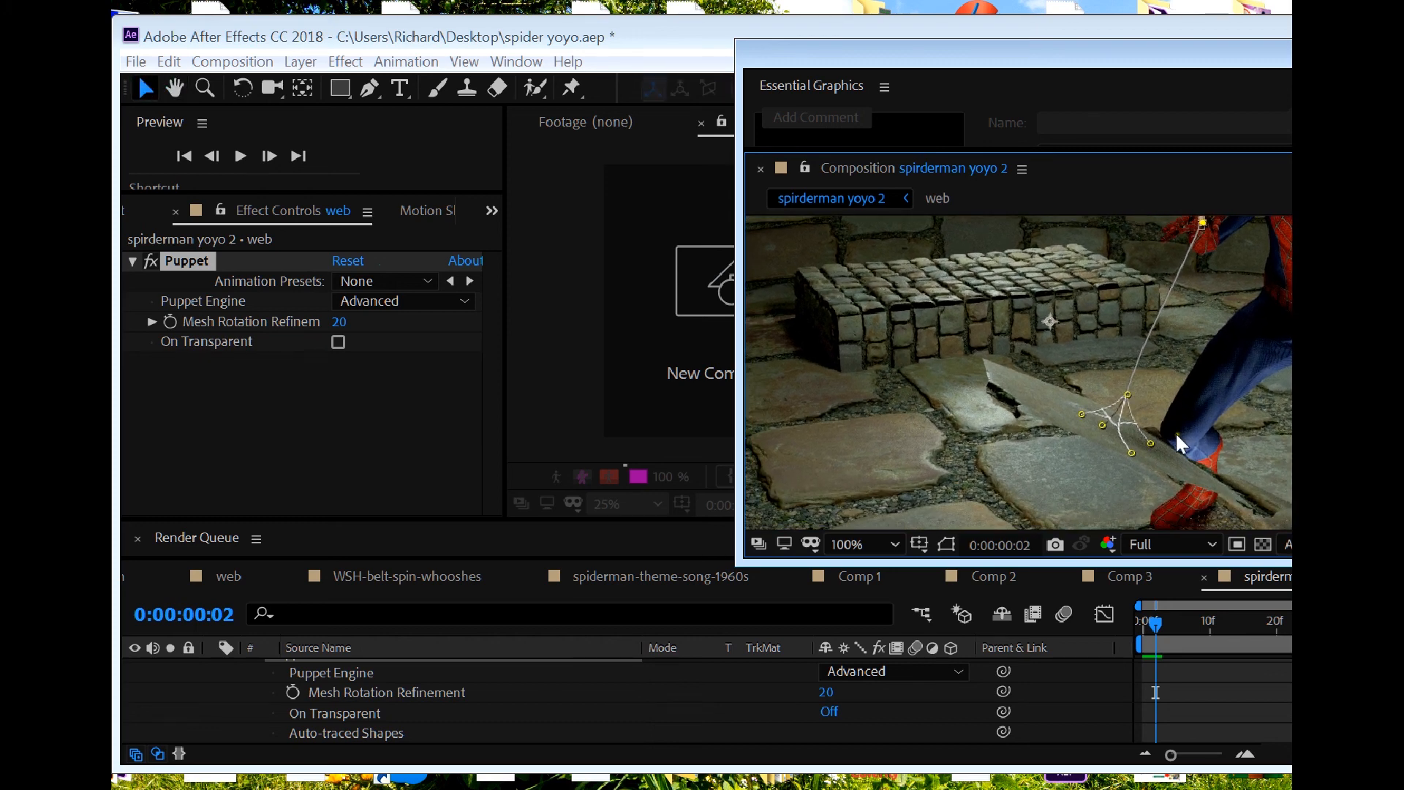
Step: Compare the web's alignment between frames 0:00:00:01 and 0:00:00:03, finishing on frame 0:00:00:03
{"action": "key", "text": "Page_Up"}
{"action": "key", "text": "Page_Down"}
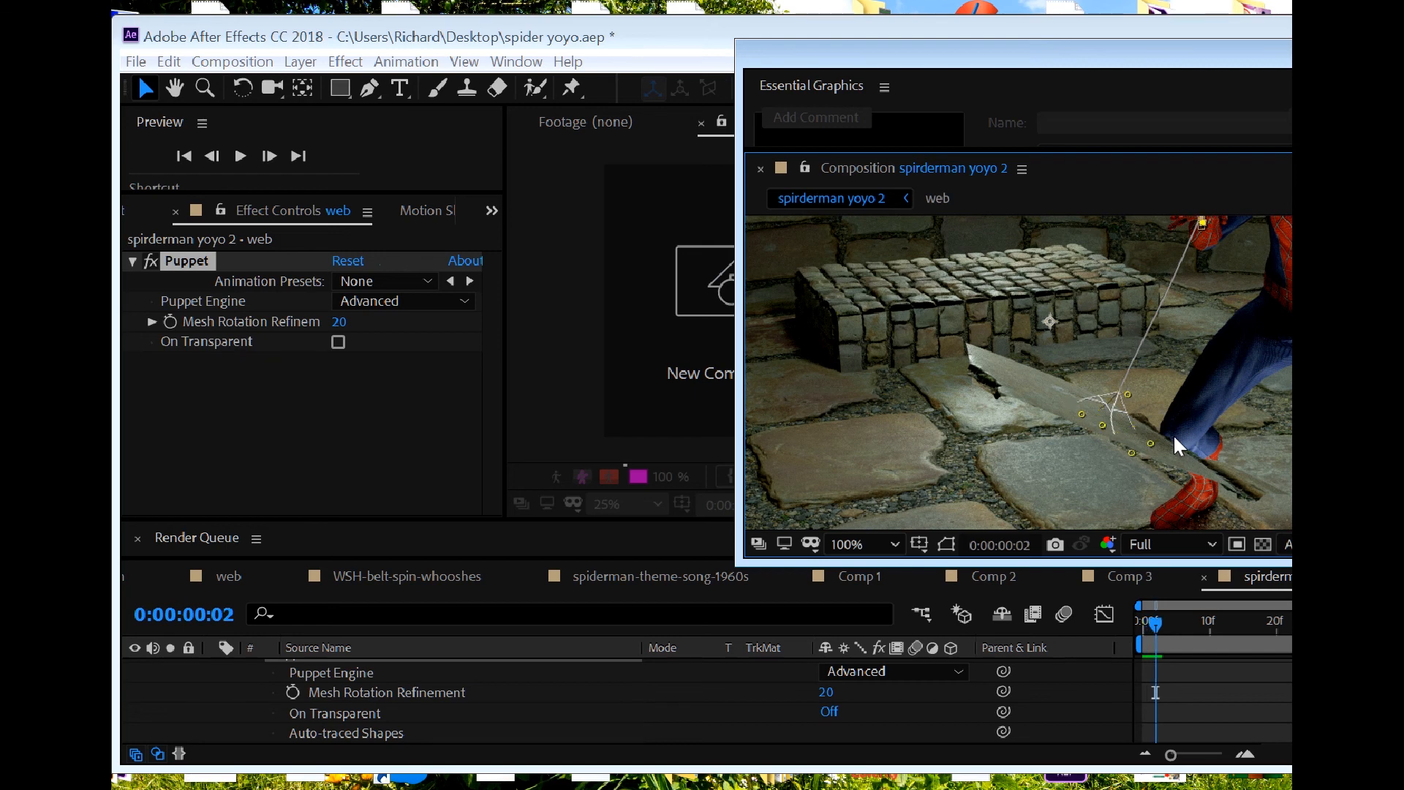
{"action": "key", "text": "Page_Up"}
{"action": "key", "text": "Page_Down"}
{"action": "key", "text": "Page_Up"}
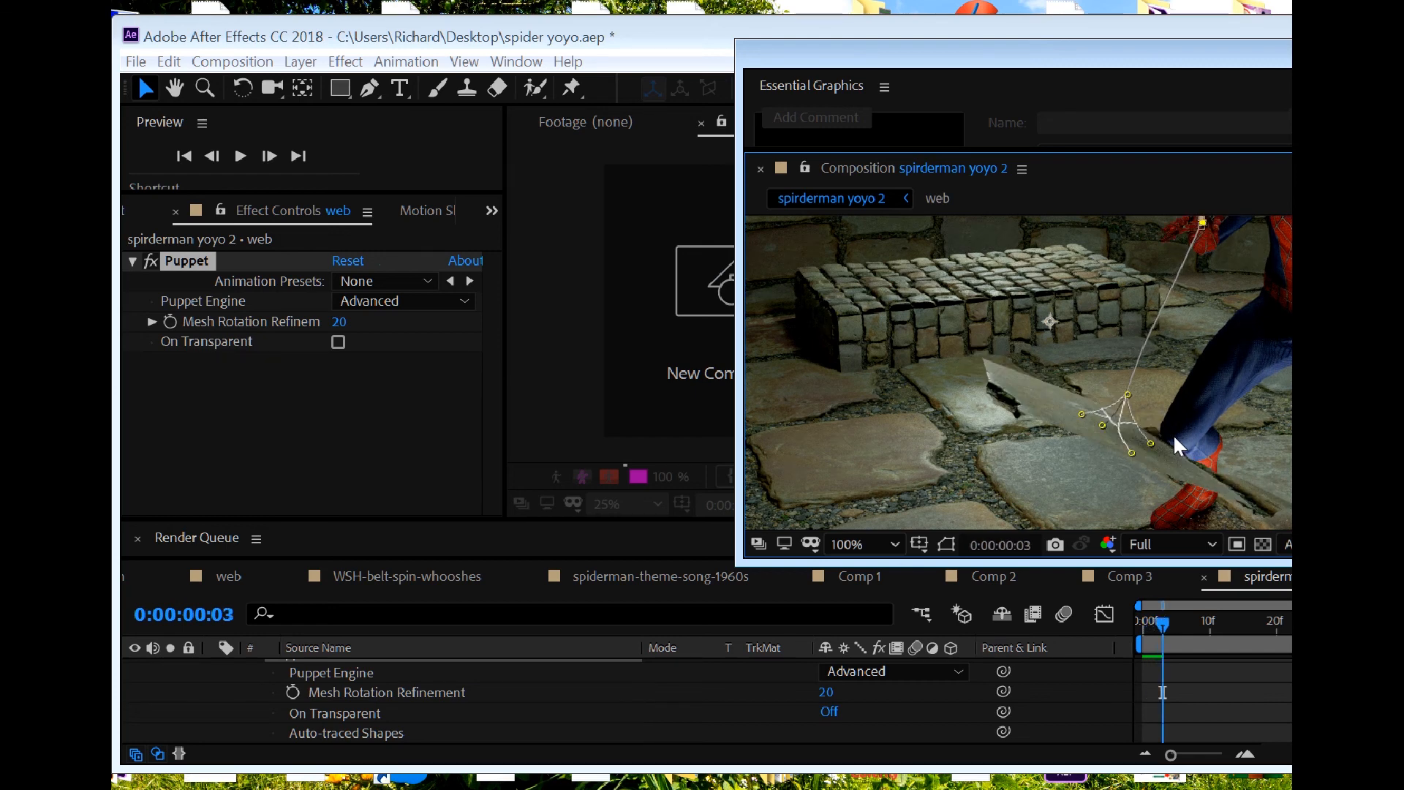
{"action": "key", "text": "Page_Down"}
{"action": "key", "text": "Page_Up"}
{"action": "key", "text": "Page_Down"}
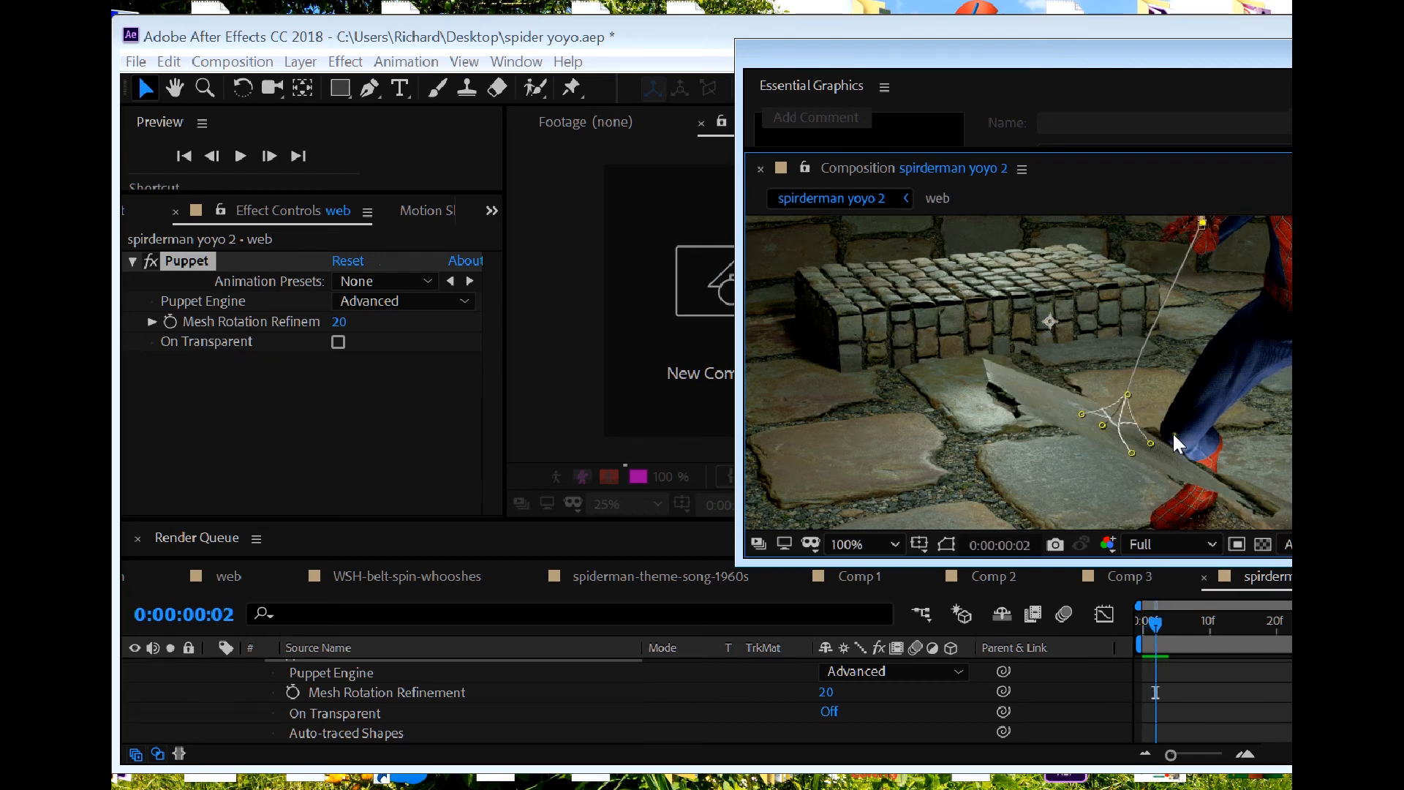
{"action": "key", "text": "Page_Up"}
{"action": "key", "text": "Page_Down"}
{"action": "key", "text": "Page_Up"}
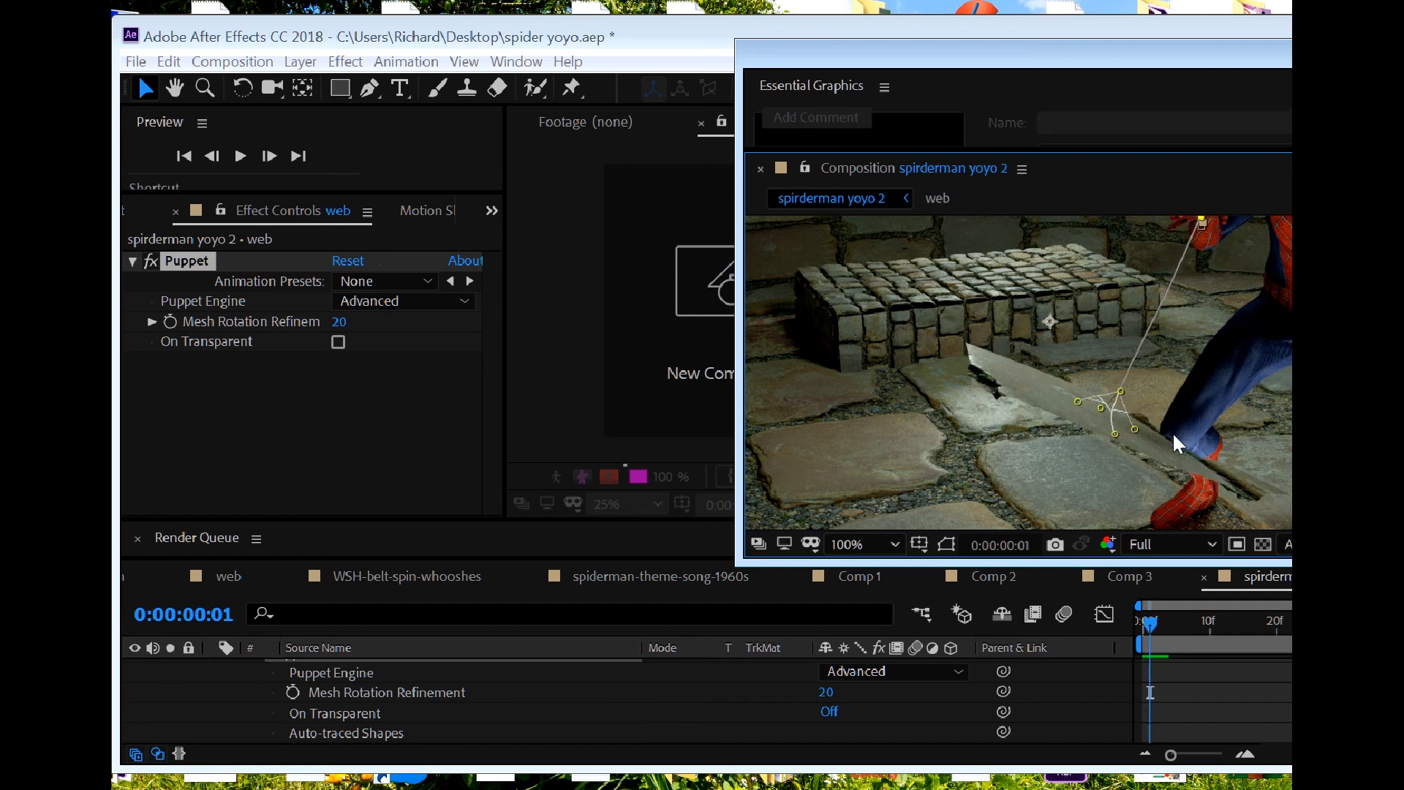
{"action": "key", "text": "Page_Down"}
{"action": "key", "text": "Page_Down"}
{"action": "key", "text": "Page_Up"}
{"action": "key", "text": "Page_Down"}
Step: At frame 0:00:00:03, shift the web's spoke and junction Puppet pins to the slab and the upper pin onto Spider-Man's hand
{"action": "middle_click_drag", "start_coordinate": [1173, 436], "coordinate": [1155, 389]}
{"action": "left_click", "coordinate": [1133, 397]}
{"action": "left_click_drag", "start_coordinate": [1134, 398], "coordinate": [1066, 385]}
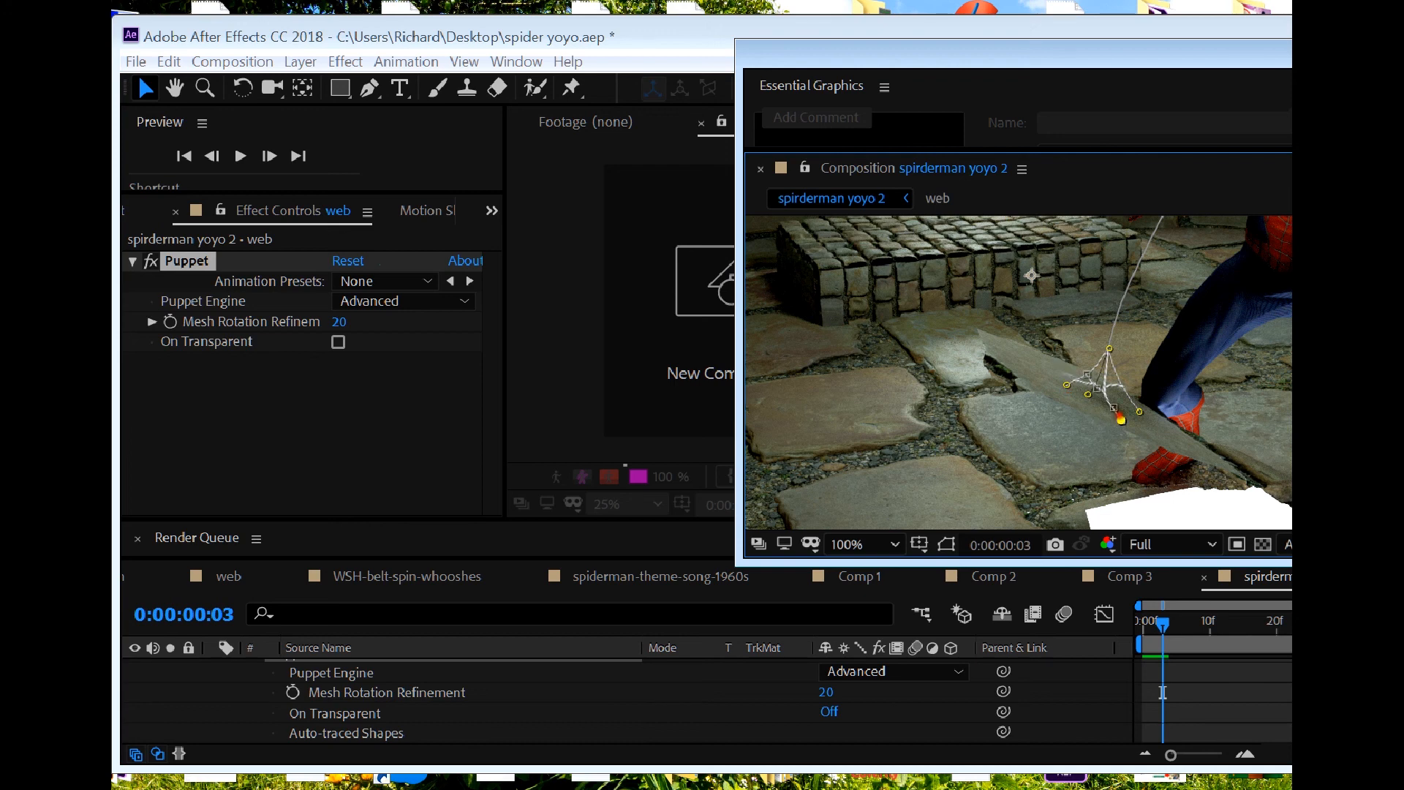
{"action": "left_click_drag", "start_coordinate": [1139, 412], "coordinate": [1140, 418]}
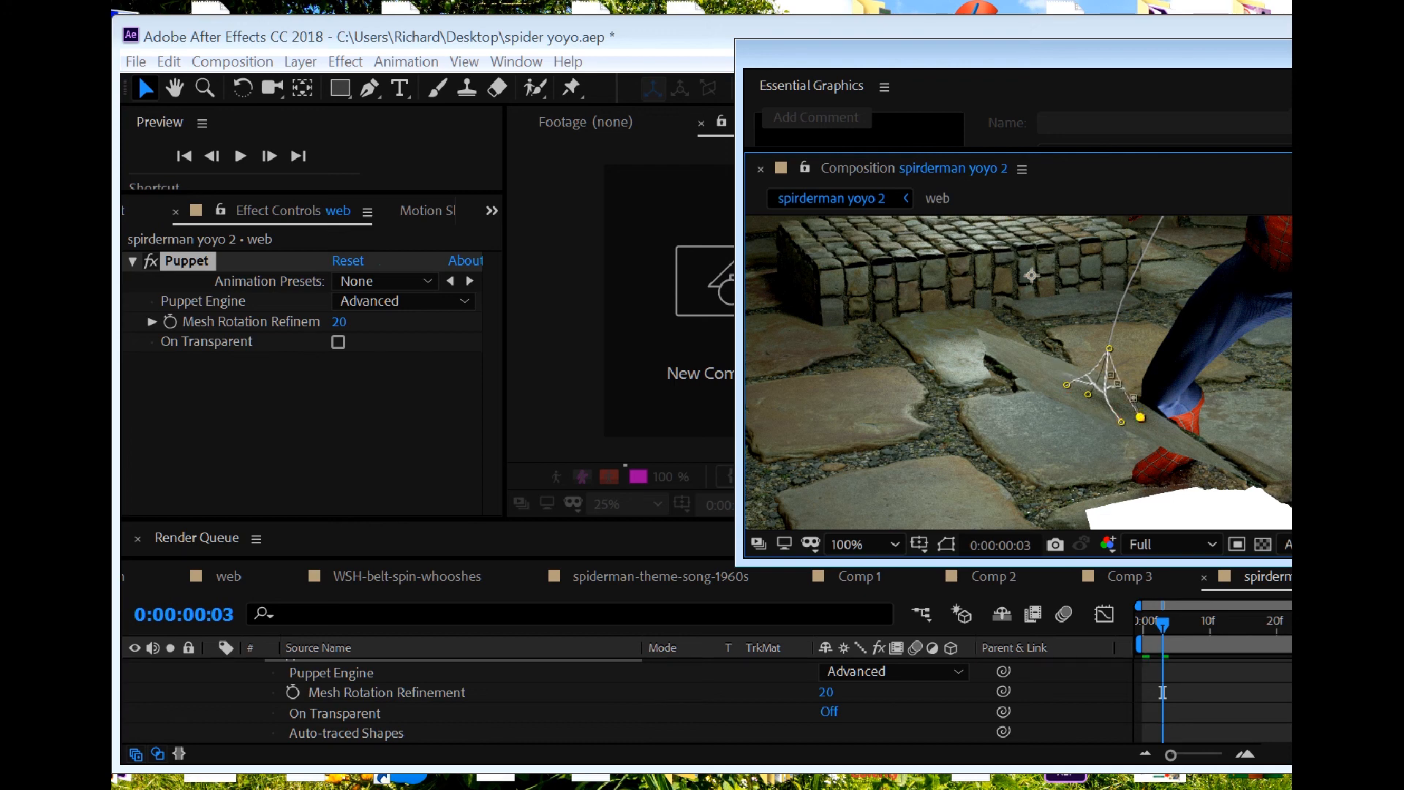
{"action": "middle_click_drag", "start_coordinate": [1124, 355], "coordinate": [1123, 388]}
{"action": "left_click_drag", "start_coordinate": [1109, 381], "coordinate": [1124, 386]}
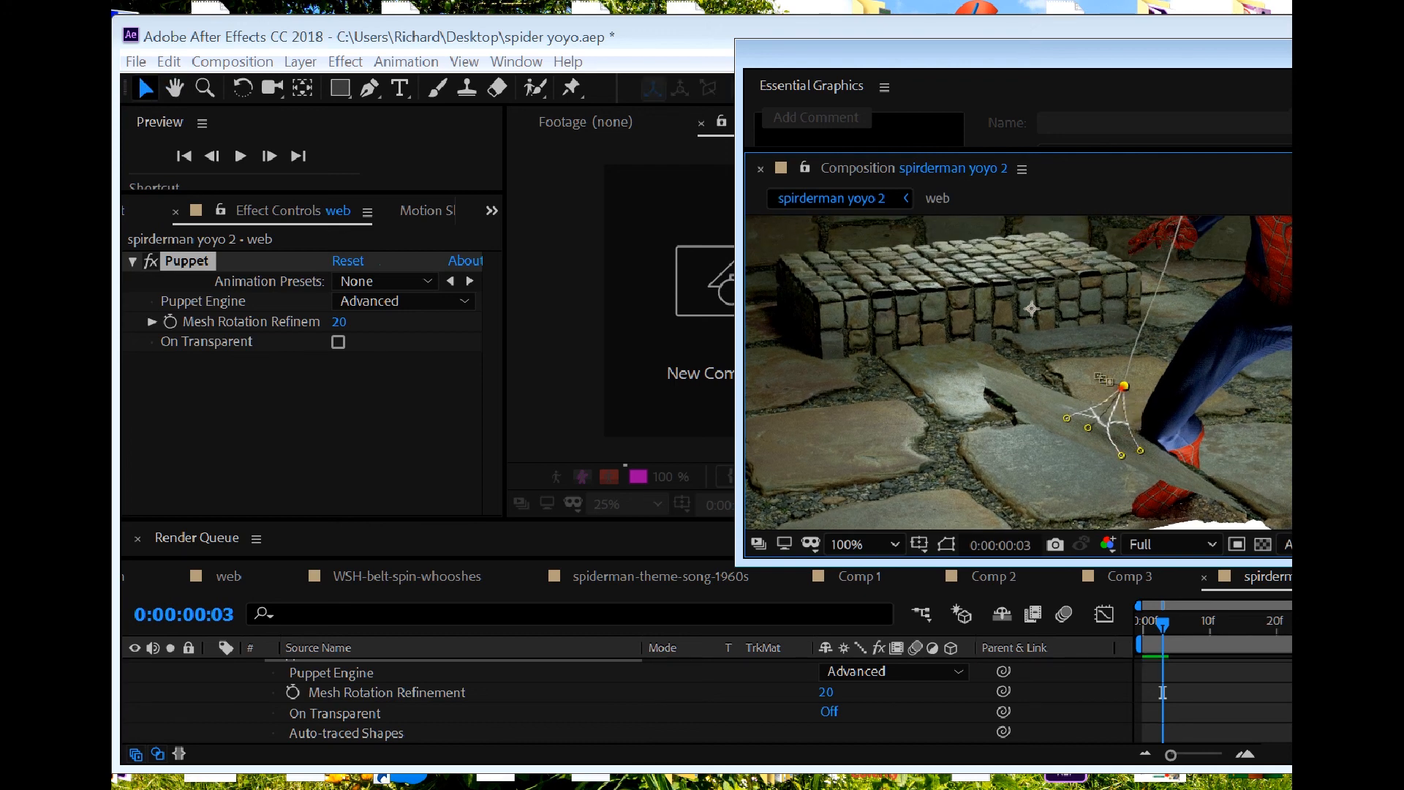
{"action": "middle_click_drag", "start_coordinate": [1170, 350], "coordinate": [1164, 397]}
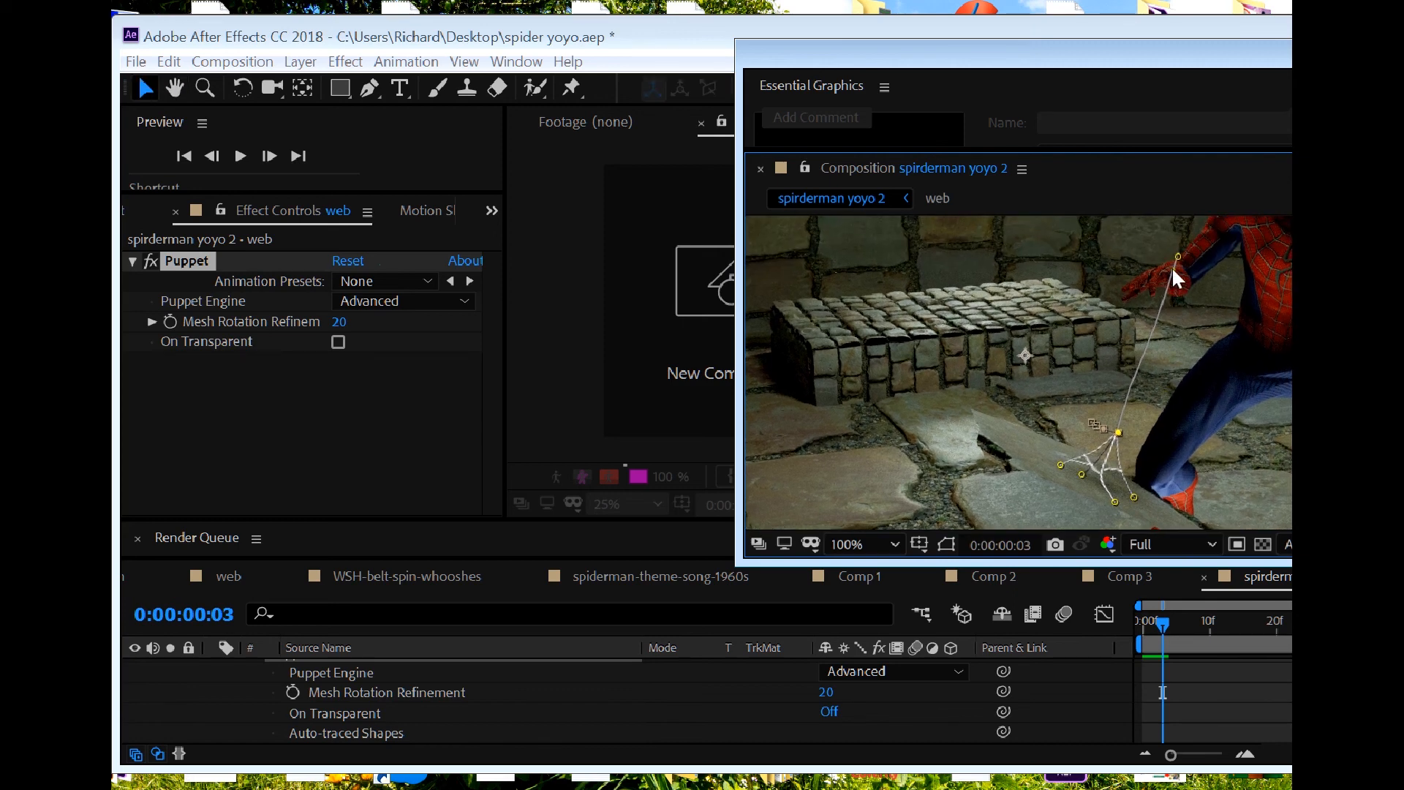
{"action": "left_click_drag", "start_coordinate": [1177, 256], "coordinate": [1165, 276]}
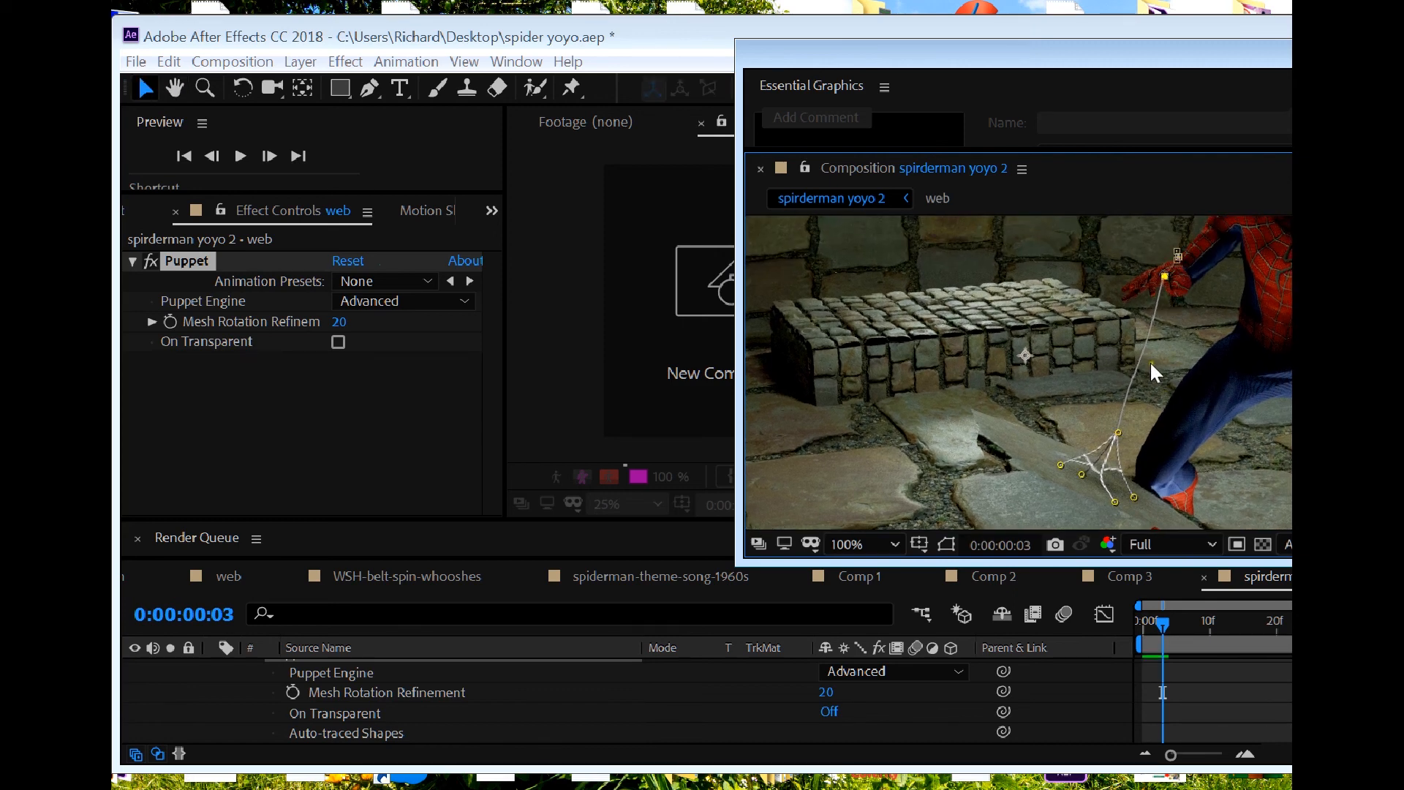
Step: Check the web's movement between frames 0:00:00:02 and 0:00:00:03, then advance to frame 0:00:00:04
{"action": "key", "text": "Page_Up"}
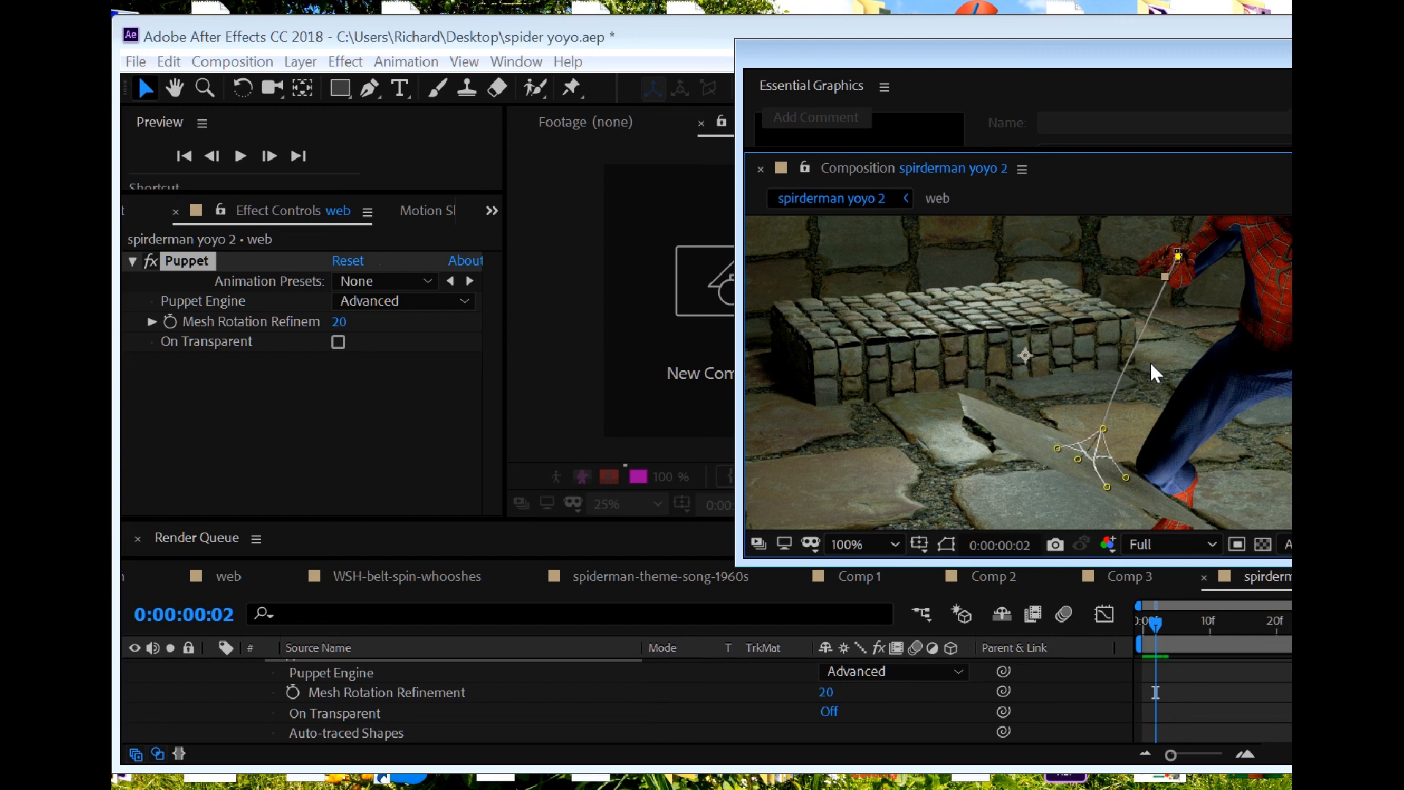
{"action": "key", "text": "Page_Down"}
{"action": "key", "text": "Page_Up"}
{"action": "key", "text": "Page_Down"}
{"action": "key", "text": "Page_Up"}
{"action": "key", "text": "Page_Down"}
{"action": "key", "text": "Page_Down"}
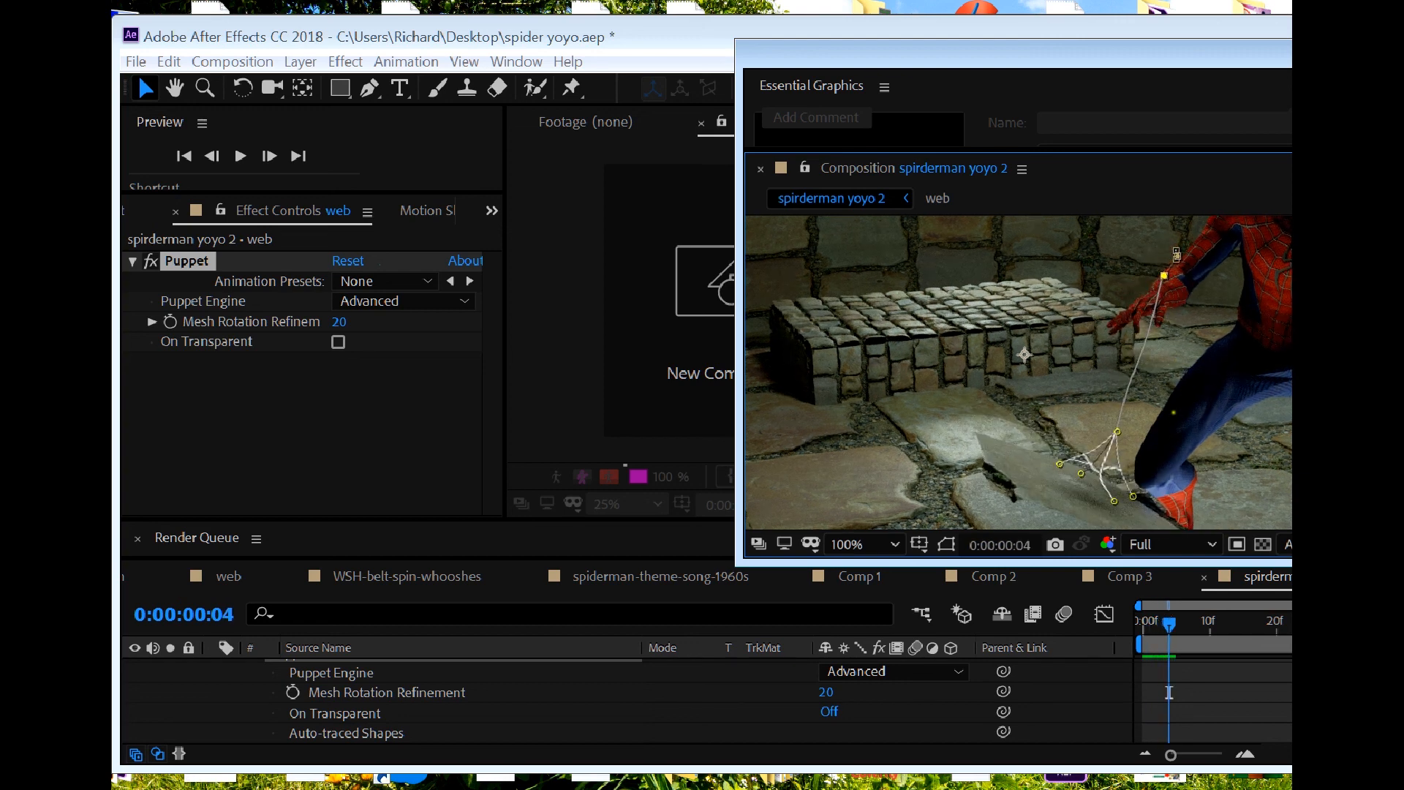
Step: At frame 0:00:00:04, reposition the Puppet pins on the web's lower spokes and junction to follow the slab
{"action": "middle_click_drag", "start_coordinate": [1168, 436], "coordinate": [1129, 356]}
{"action": "middle_click_drag", "start_coordinate": [1108, 432], "coordinate": [1094, 383]}
{"action": "left_click", "coordinate": [1072, 380]}
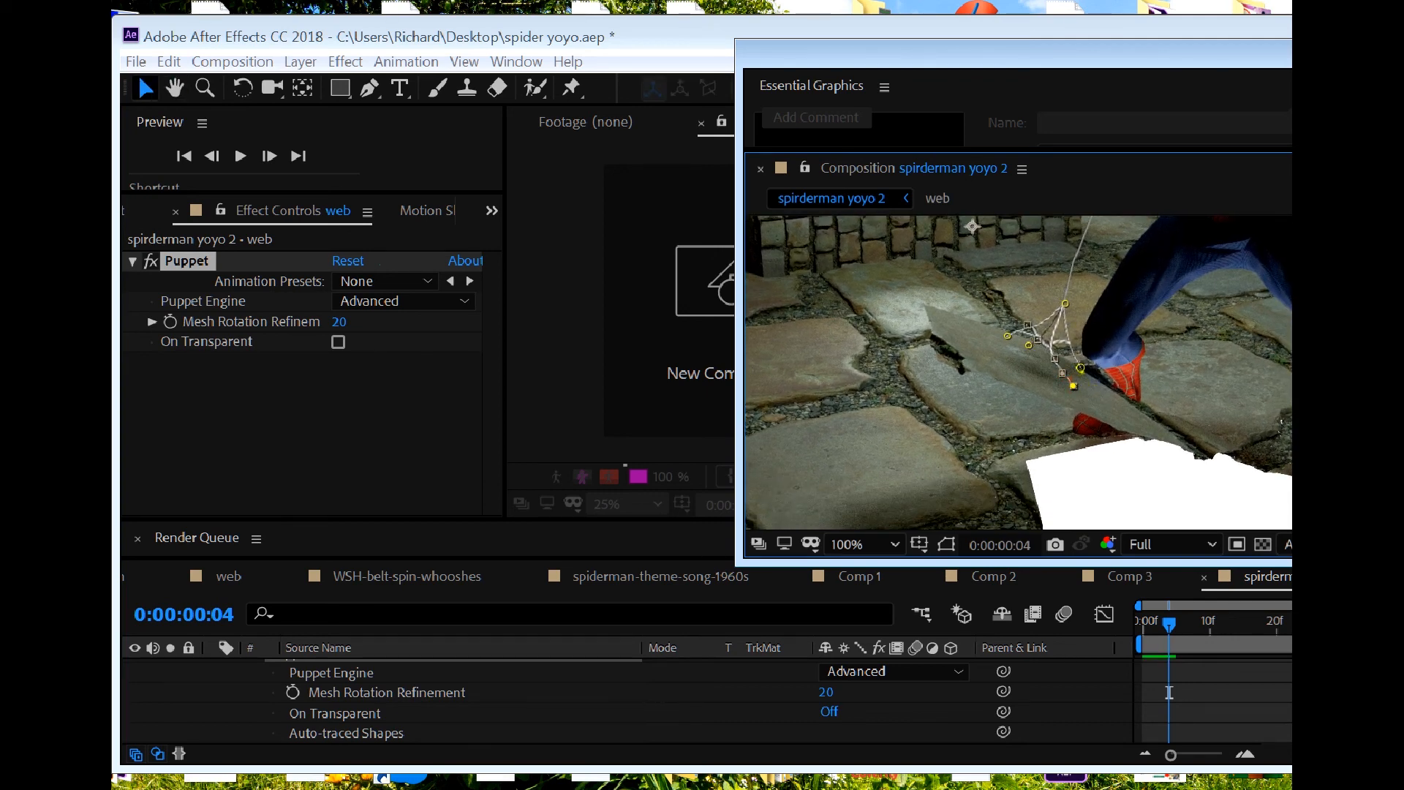
{"action": "left_click_drag", "start_coordinate": [1081, 368], "coordinate": [1074, 391]}
{"action": "left_click_drag", "start_coordinate": [1029, 344], "coordinate": [1034, 364]}
{"action": "left_click_drag", "start_coordinate": [1007, 336], "coordinate": [1035, 371]}
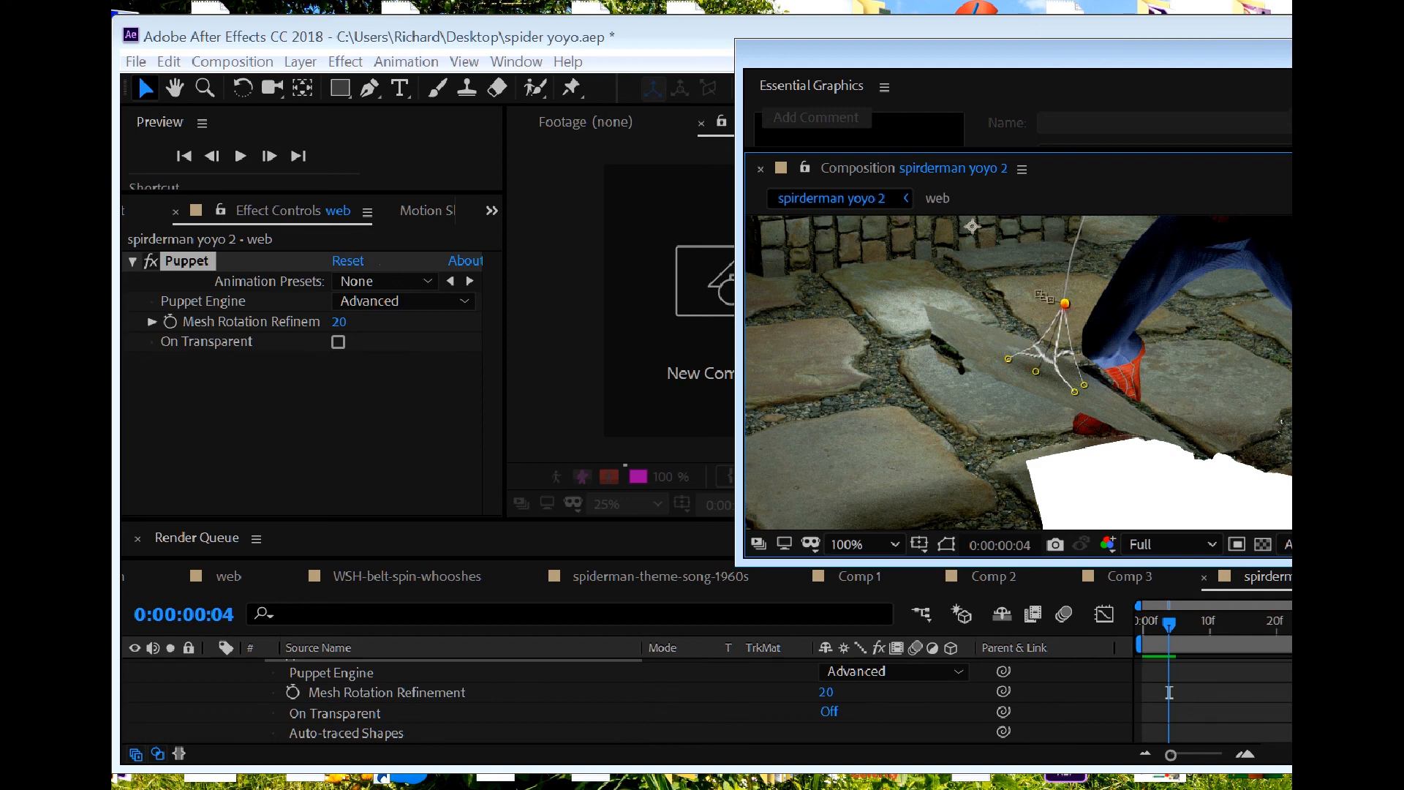
{"action": "left_click_drag", "start_coordinate": [1065, 303], "coordinate": [1074, 307]}
{"action": "middle_click_drag", "start_coordinate": [1112, 337], "coordinate": [1120, 444]}
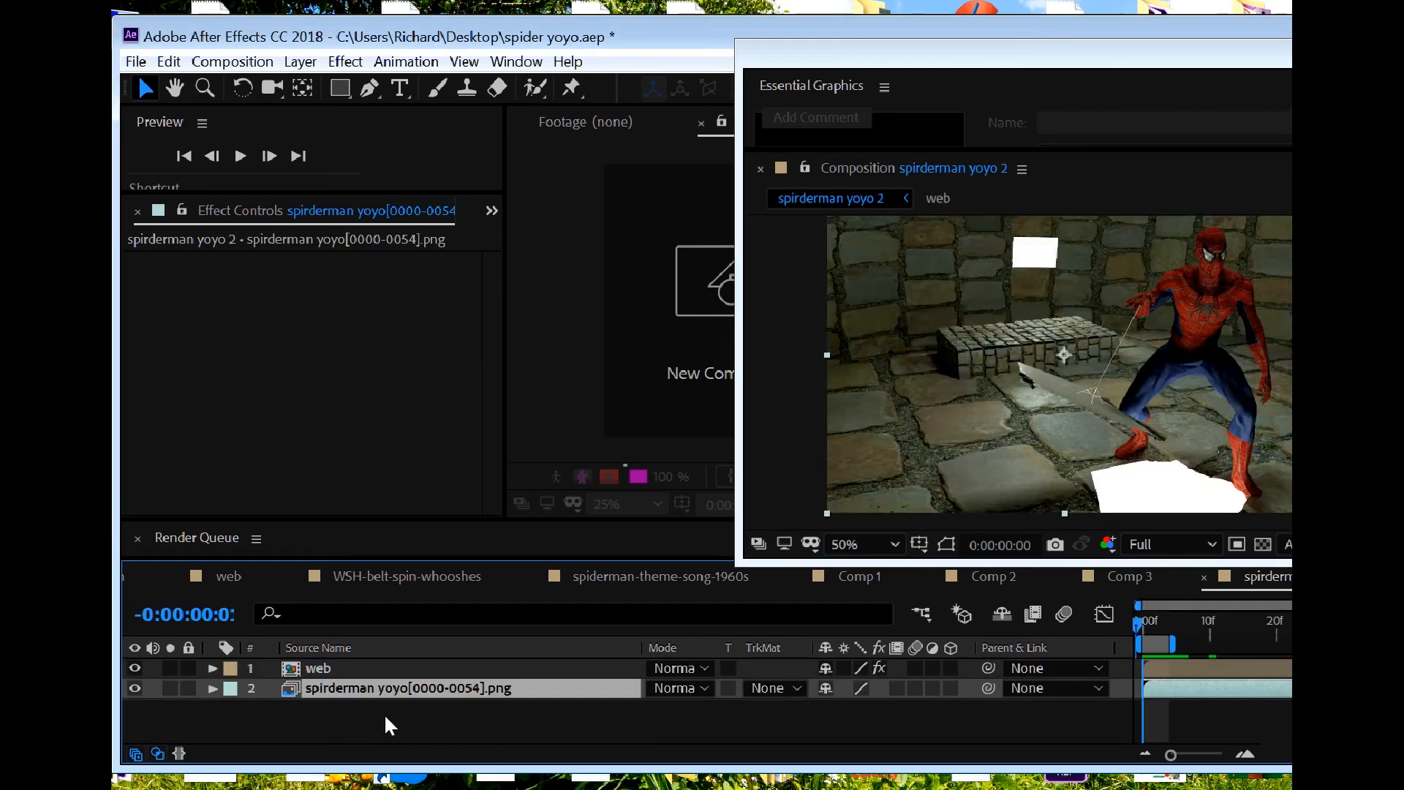
Step: Duplicate the spirderman yoyo[0000-0054].png layer and move the copy above the web layer
{"action": "key", "text": "Page_Up"}
{"action": "key", "text": "Page_Up"}
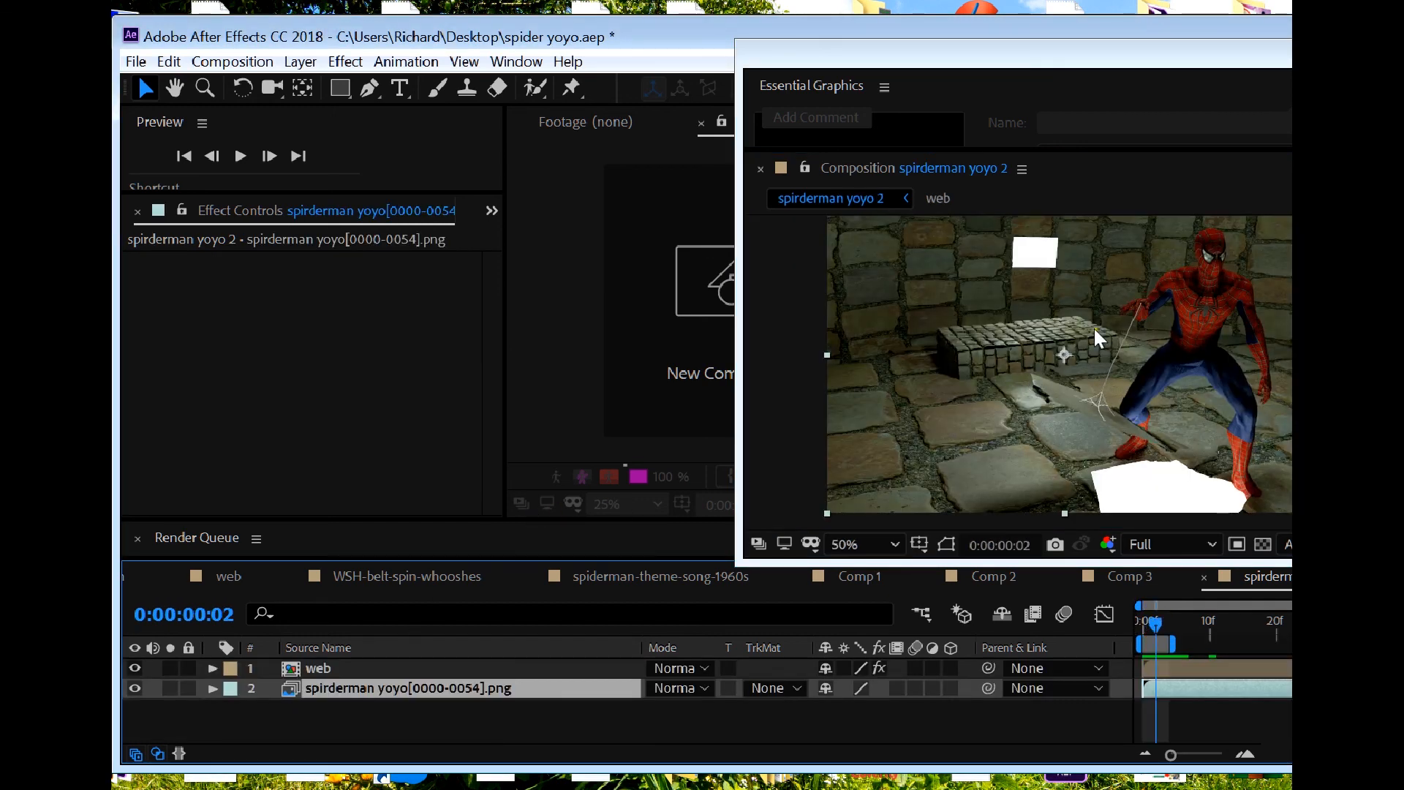
{"action": "scroll", "coordinate": [1072, 341], "scroll_direction": "up", "scroll_amount": 2}
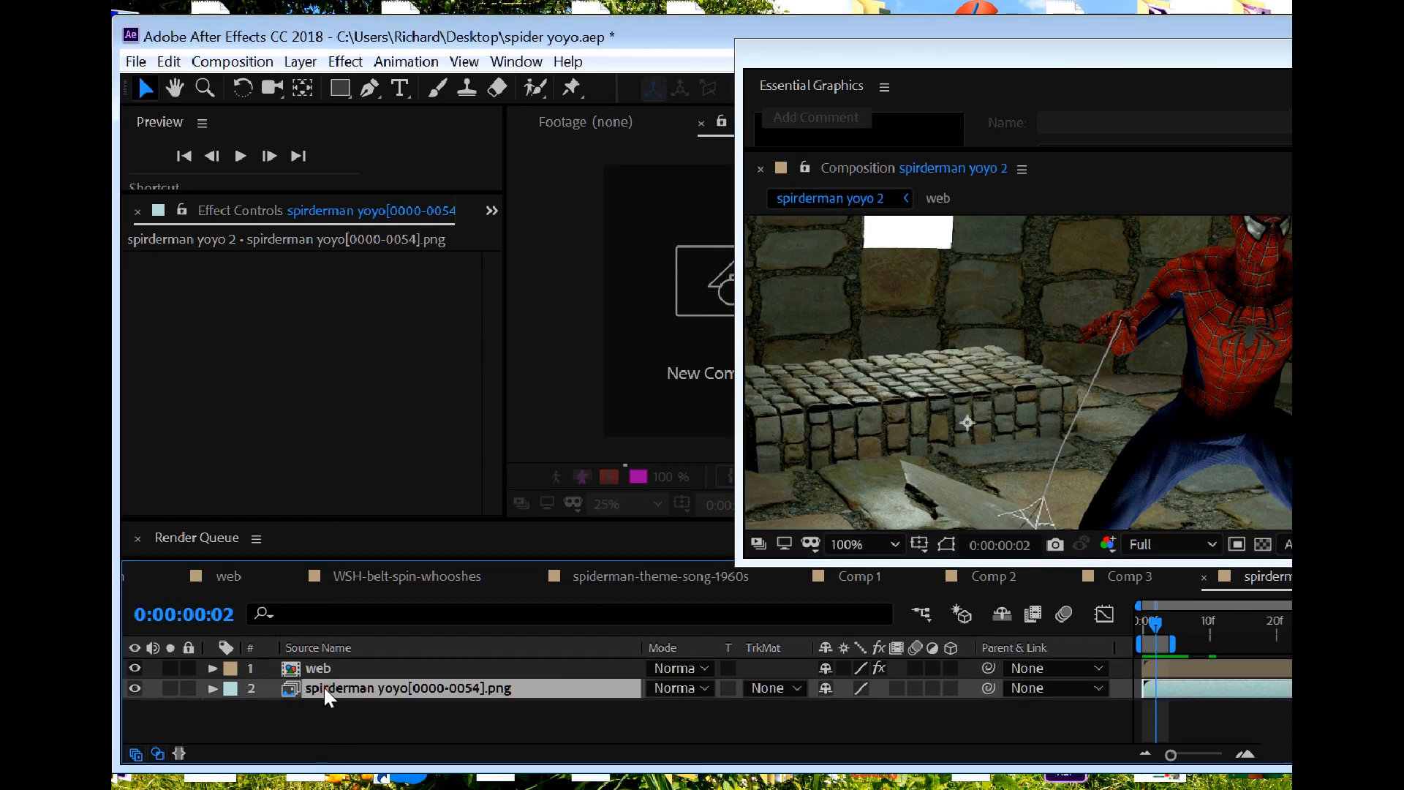
{"action": "key", "text": "ctrl+d"}
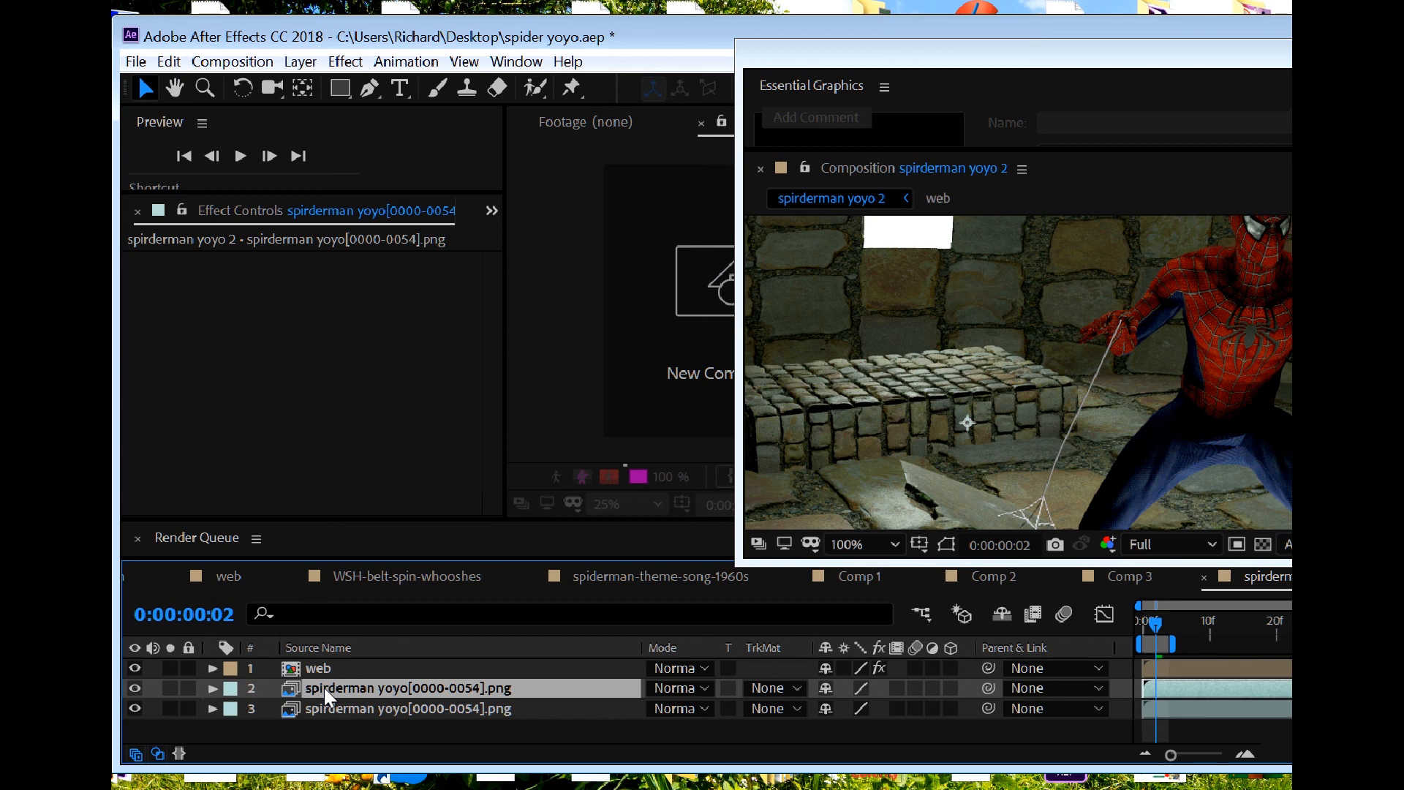
{"action": "left_click_drag", "start_coordinate": [317, 695], "coordinate": [323, 665]}
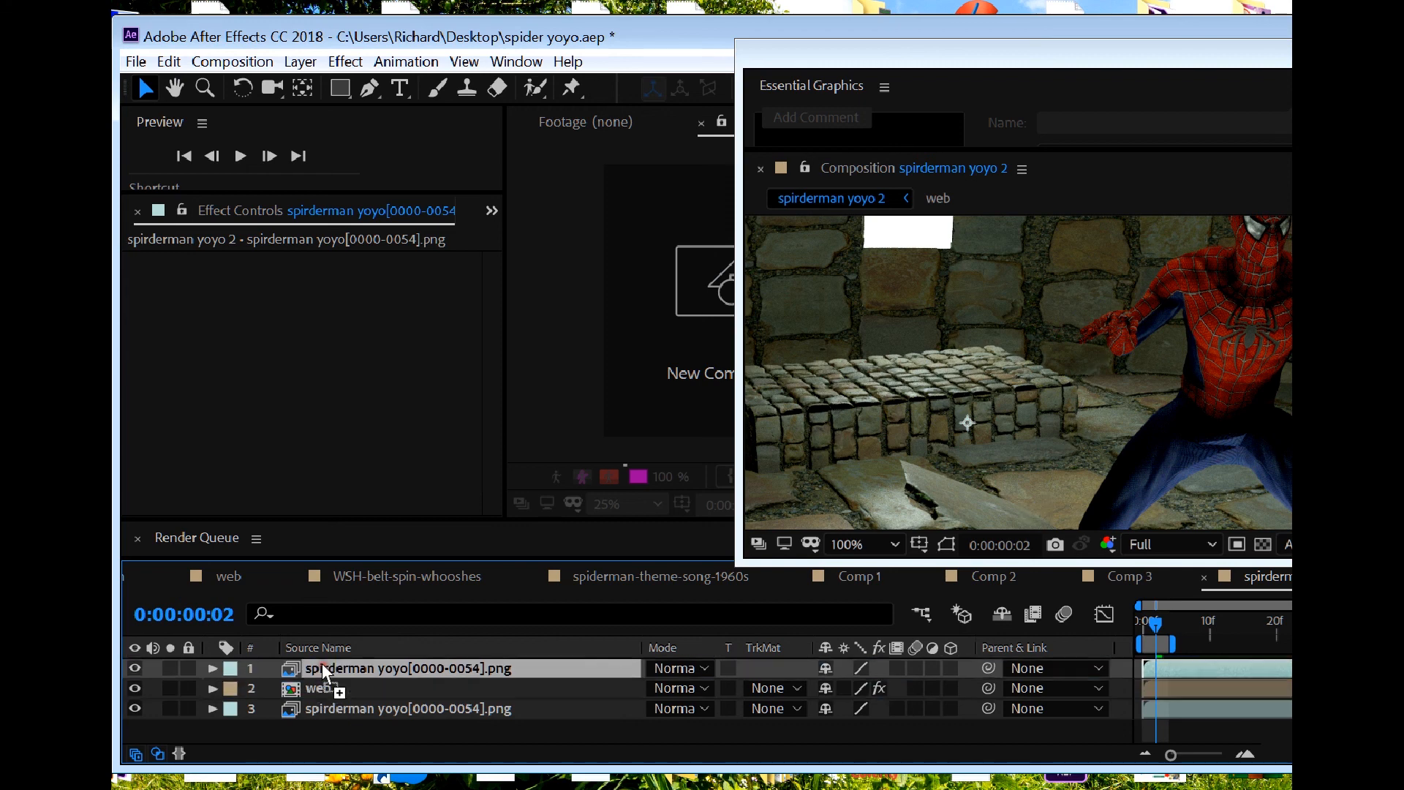
Step: On the top spirderman yoyo[0000-0054].png layer, trace a Pen mask edge along Spider-Man's lower finger, around the palm and down past the wrist
{"action": "scroll", "coordinate": [912, 425], "scroll_direction": "up", "scroll_amount": 4}
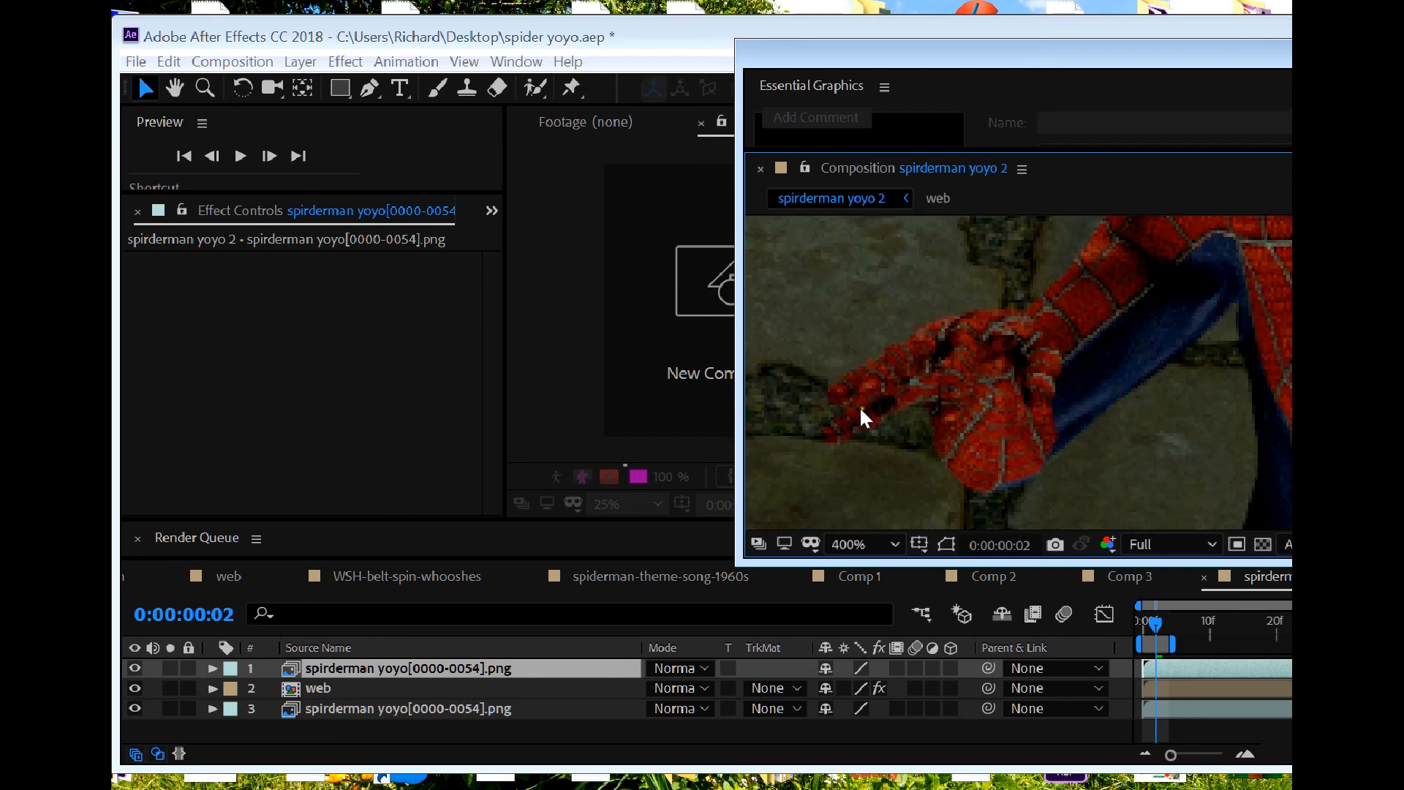
{"action": "key", "text": "g"}
{"action": "left_click", "coordinate": [876, 399]}
{"action": "left_click", "coordinate": [912, 390]}
{"action": "left_click", "coordinate": [931, 385]}
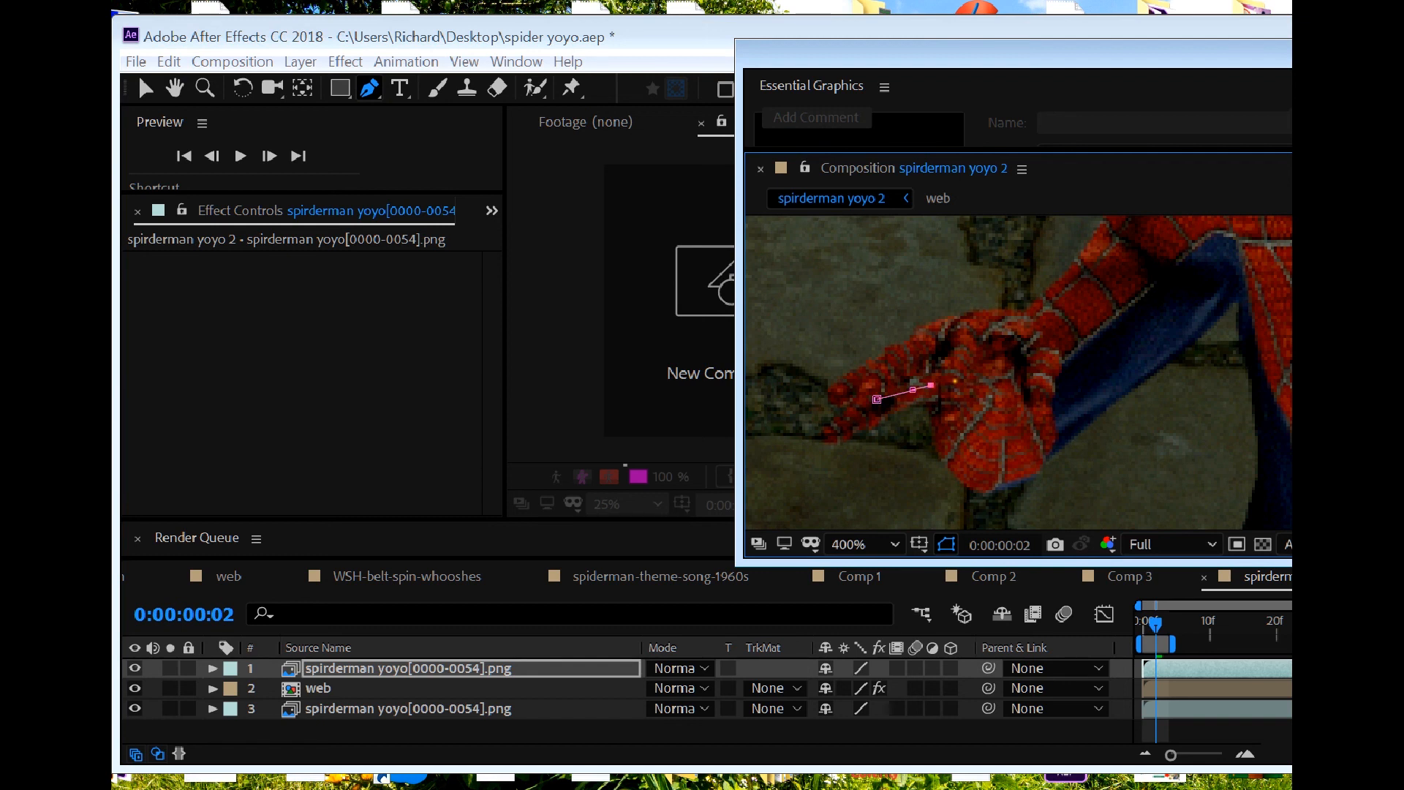
{"action": "left_click", "coordinate": [957, 381]}
{"action": "left_click", "coordinate": [968, 369]}
{"action": "left_click", "coordinate": [977, 356]}
{"action": "left_click", "coordinate": [988, 347]}
{"action": "left_click", "coordinate": [1010, 352]}
{"action": "left_click", "coordinate": [1025, 390]}
{"action": "left_click", "coordinate": [1036, 432]}
{"action": "left_click", "coordinate": [1043, 502]}
Step: Carry the mask outline loosely around the outside of Spider-Man's hand and close it at the starting point on the fingers
{"action": "left_click", "coordinate": [1121, 449]}
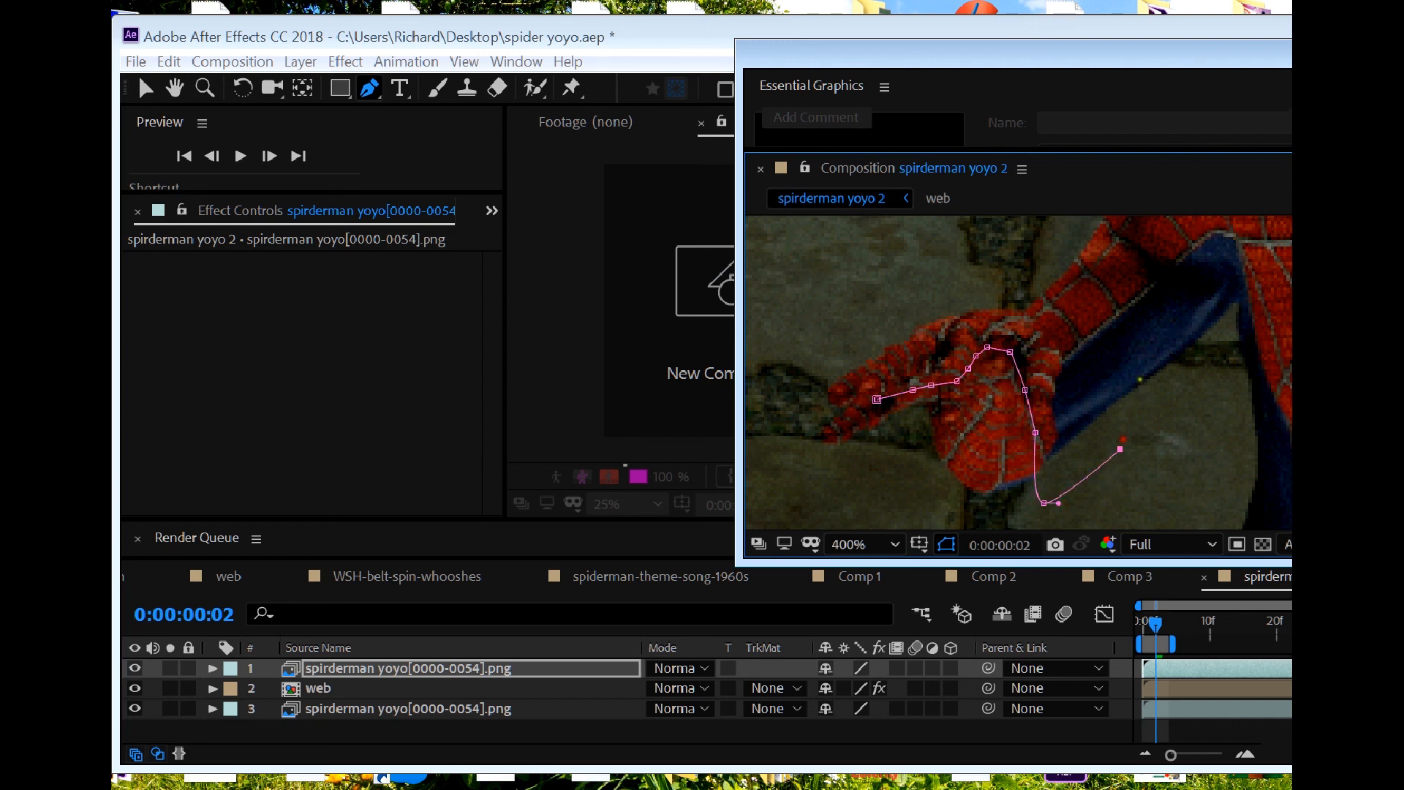
{"action": "left_click", "coordinate": [1124, 321]}
{"action": "scroll", "coordinate": [1142, 375], "scroll_direction": "down", "scroll_amount": 2}
{"action": "left_click", "coordinate": [1100, 266]}
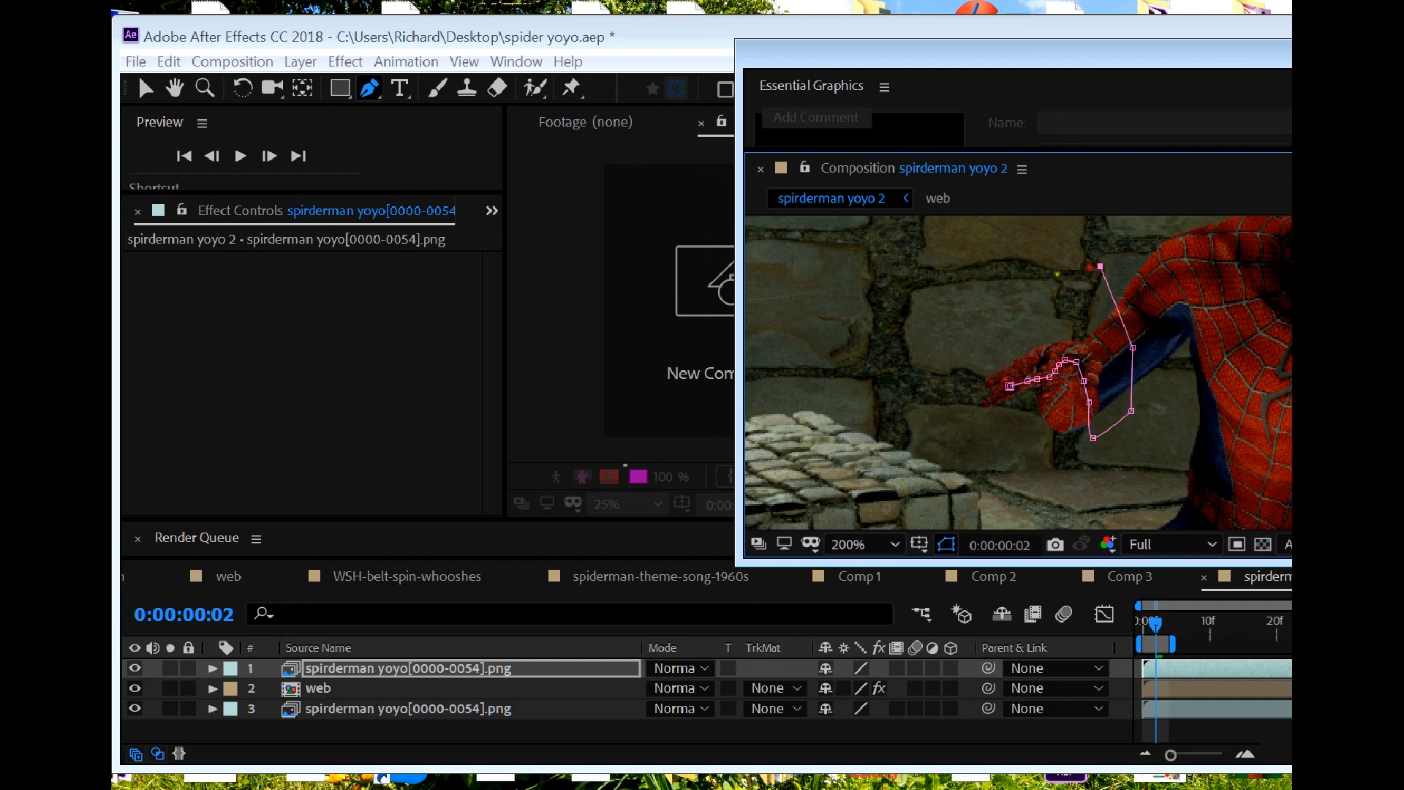
{"action": "left_click", "coordinate": [970, 287]}
{"action": "left_click", "coordinate": [927, 376]}
{"action": "left_click", "coordinate": [953, 426]}
{"action": "left_click", "coordinate": [978, 415]}
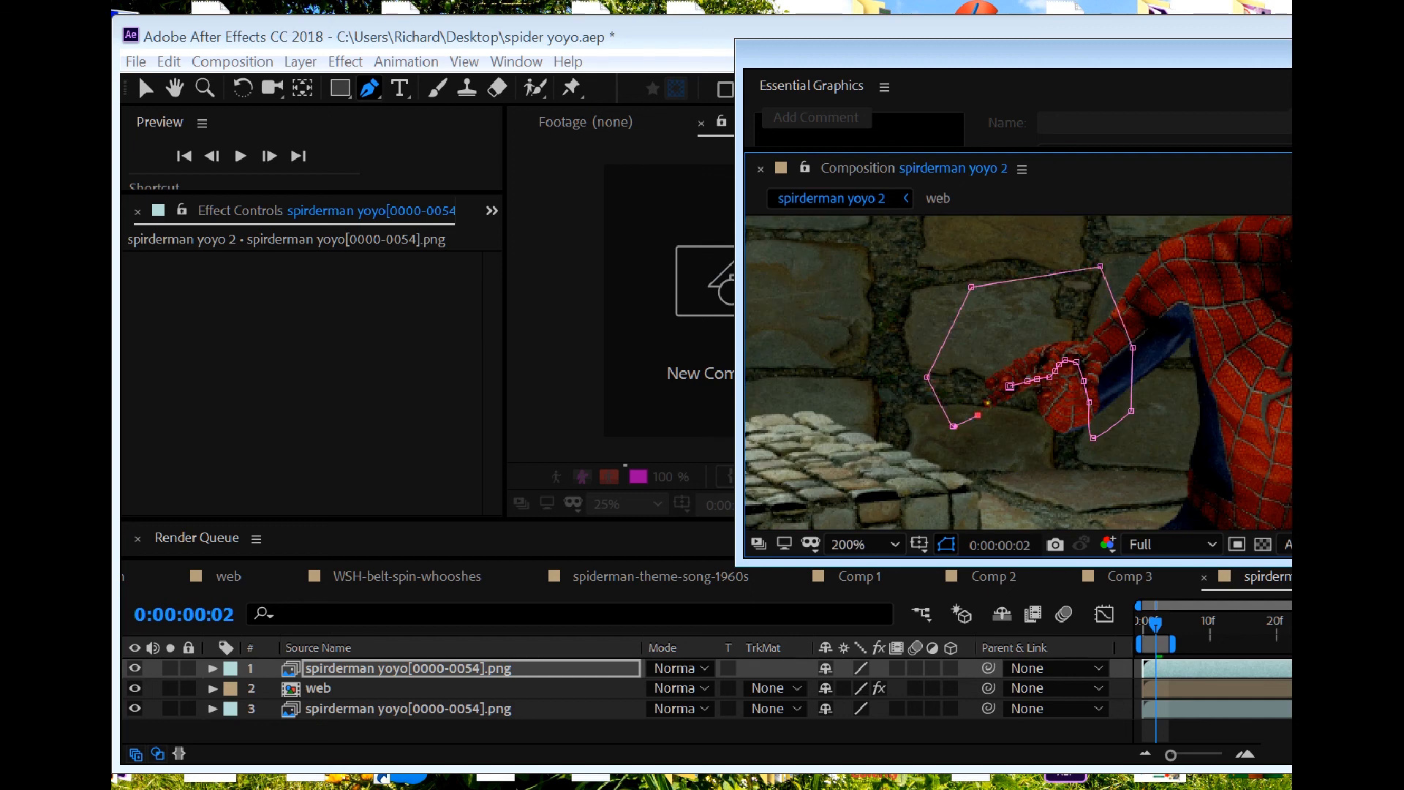
{"action": "left_click", "coordinate": [1010, 386]}
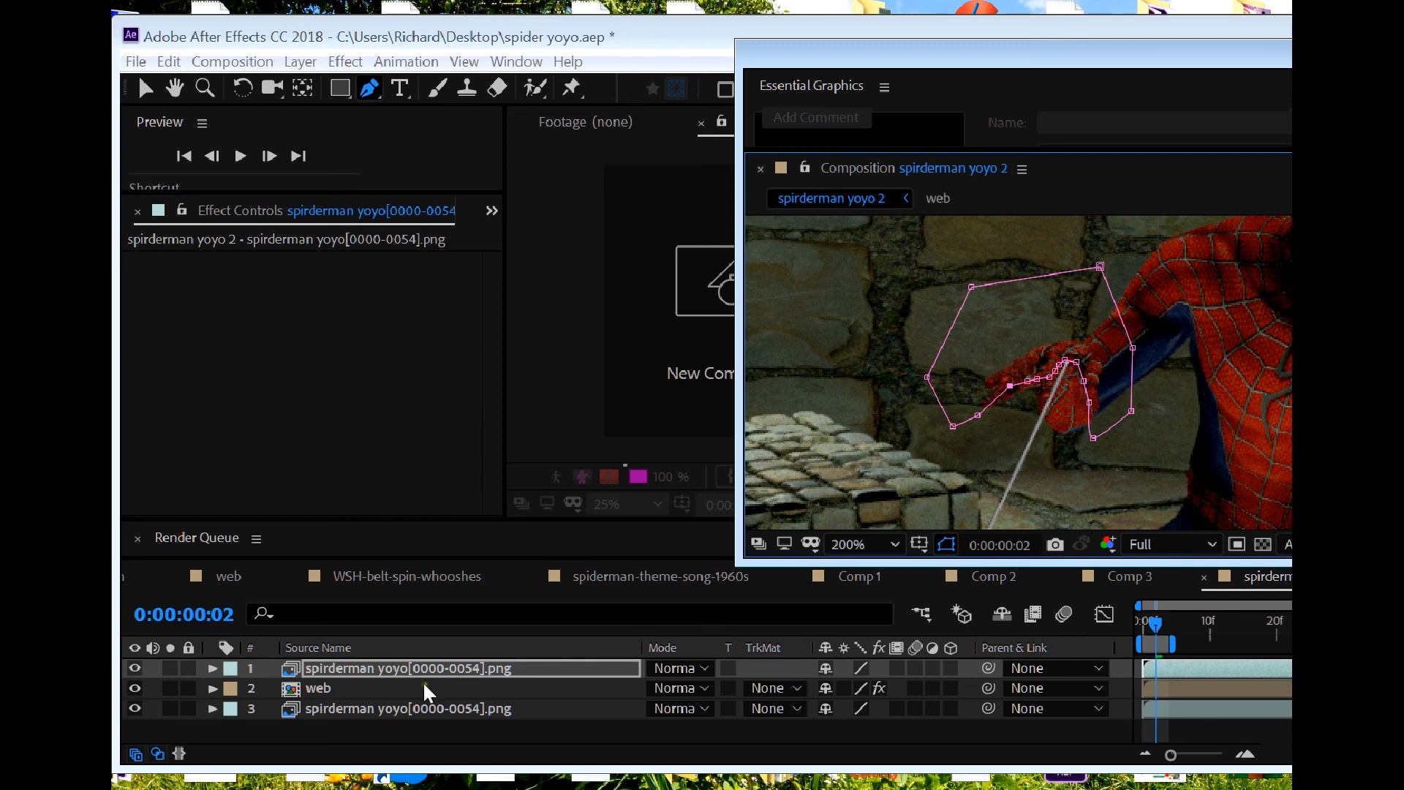
Step: Reveal the top layer's mask properties and set a Mask Path keyframe at frame 0:00:00:02
{"action": "left_click", "coordinate": [392, 674]}
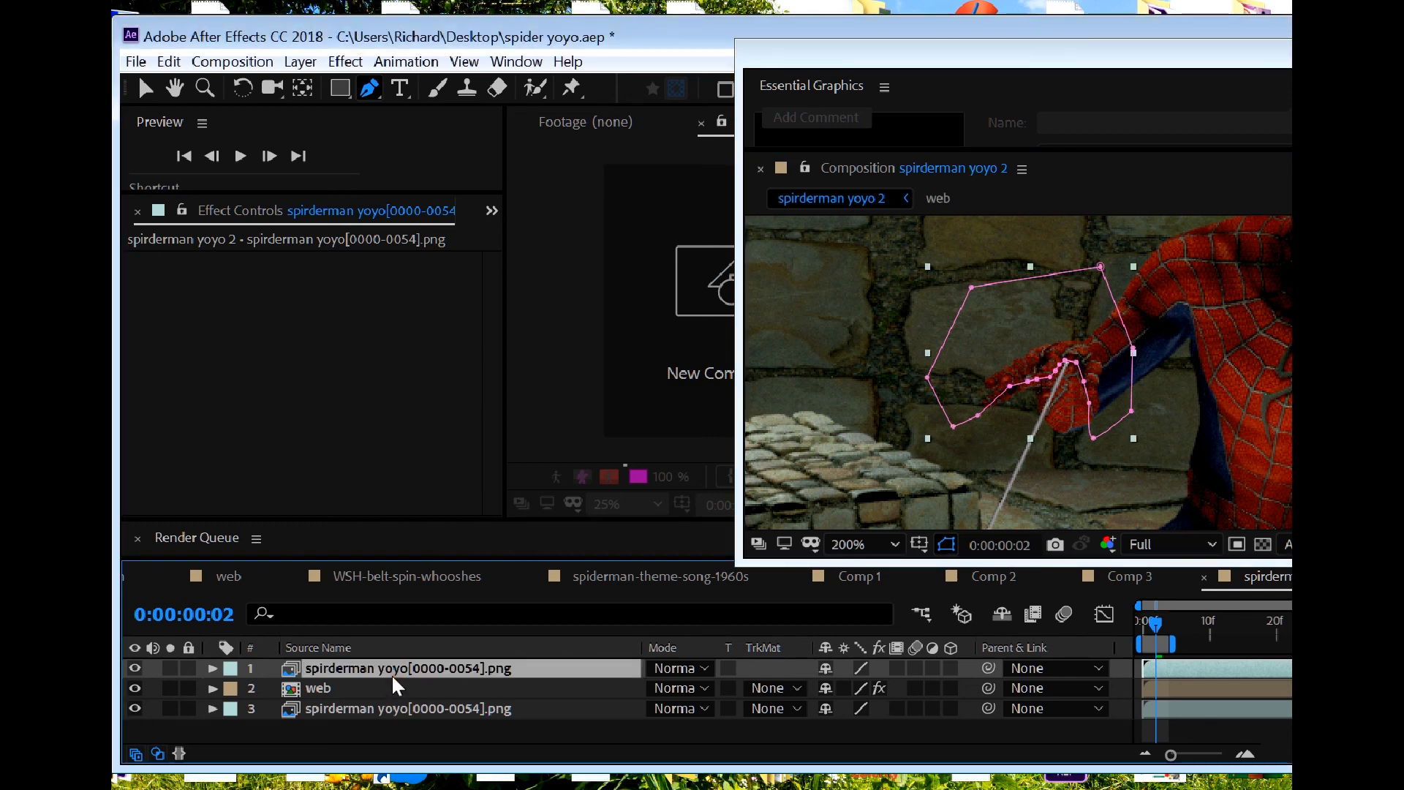
{"action": "key", "text": "m"}
{"action": "left_click", "coordinate": [292, 708]}
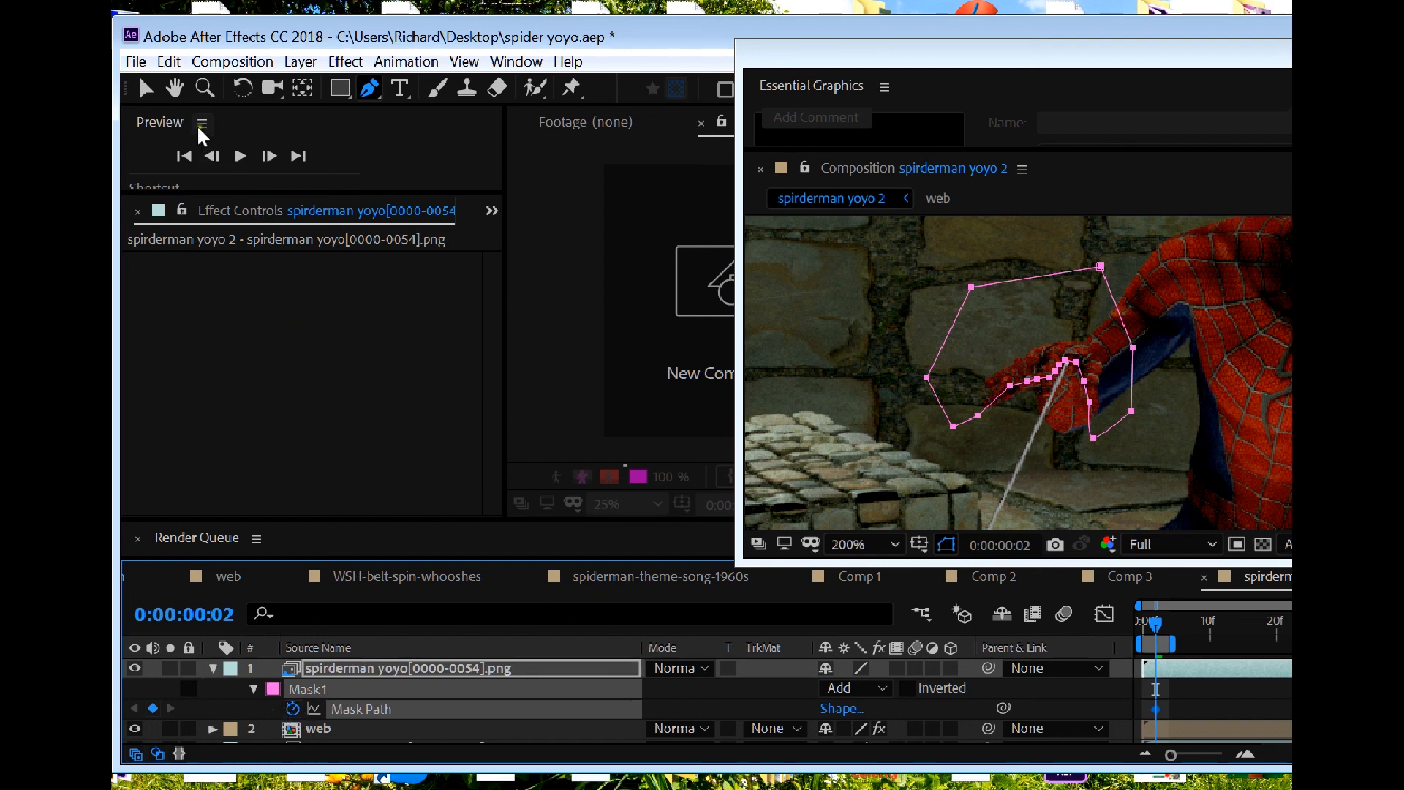
Step: Free-transform the whole mask to fit Spider-Man's hand at frames 0:00:00:01 and 0:00:00:00, keyframing the Mask Path at each
{"action": "left_click", "coordinate": [147, 87]}
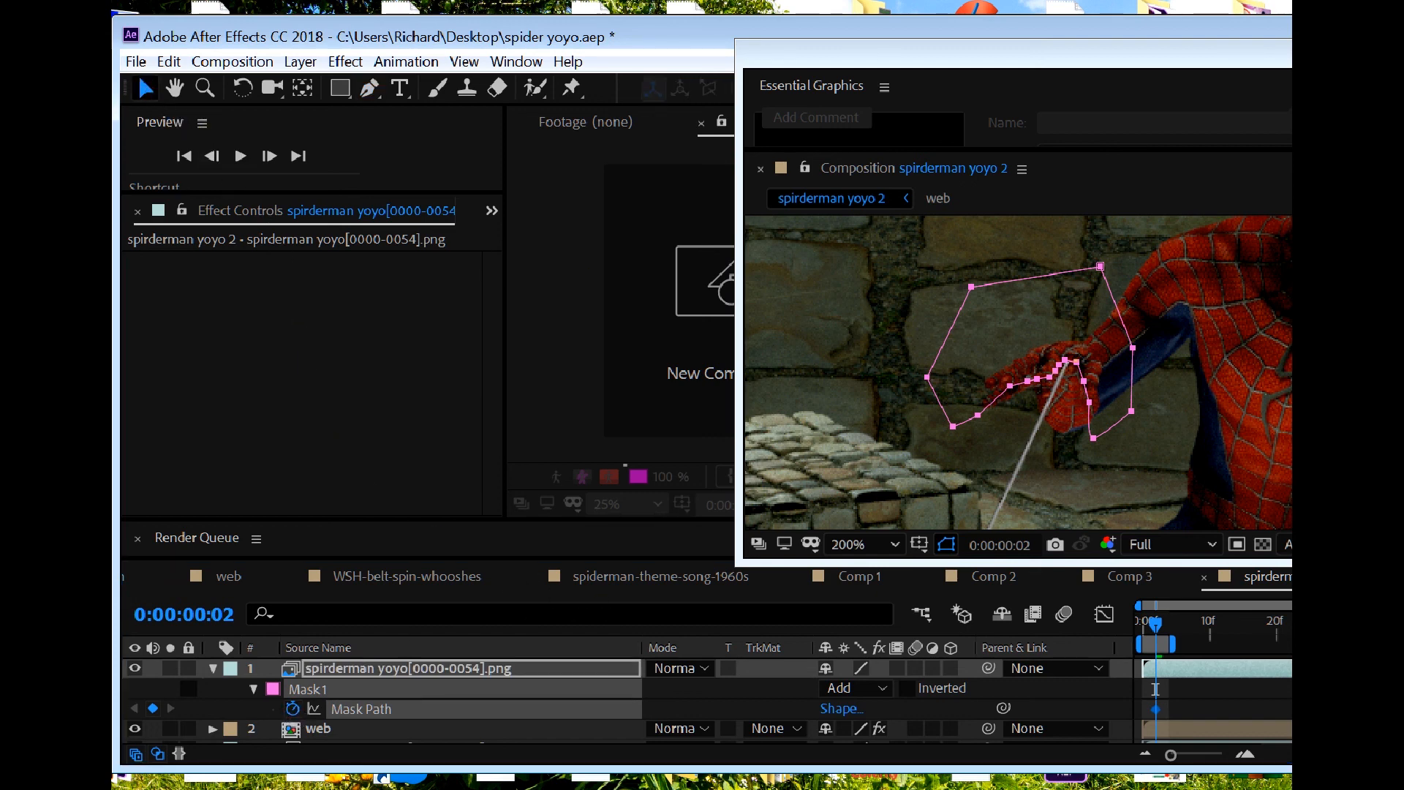
{"action": "double_click", "coordinate": [972, 286]}
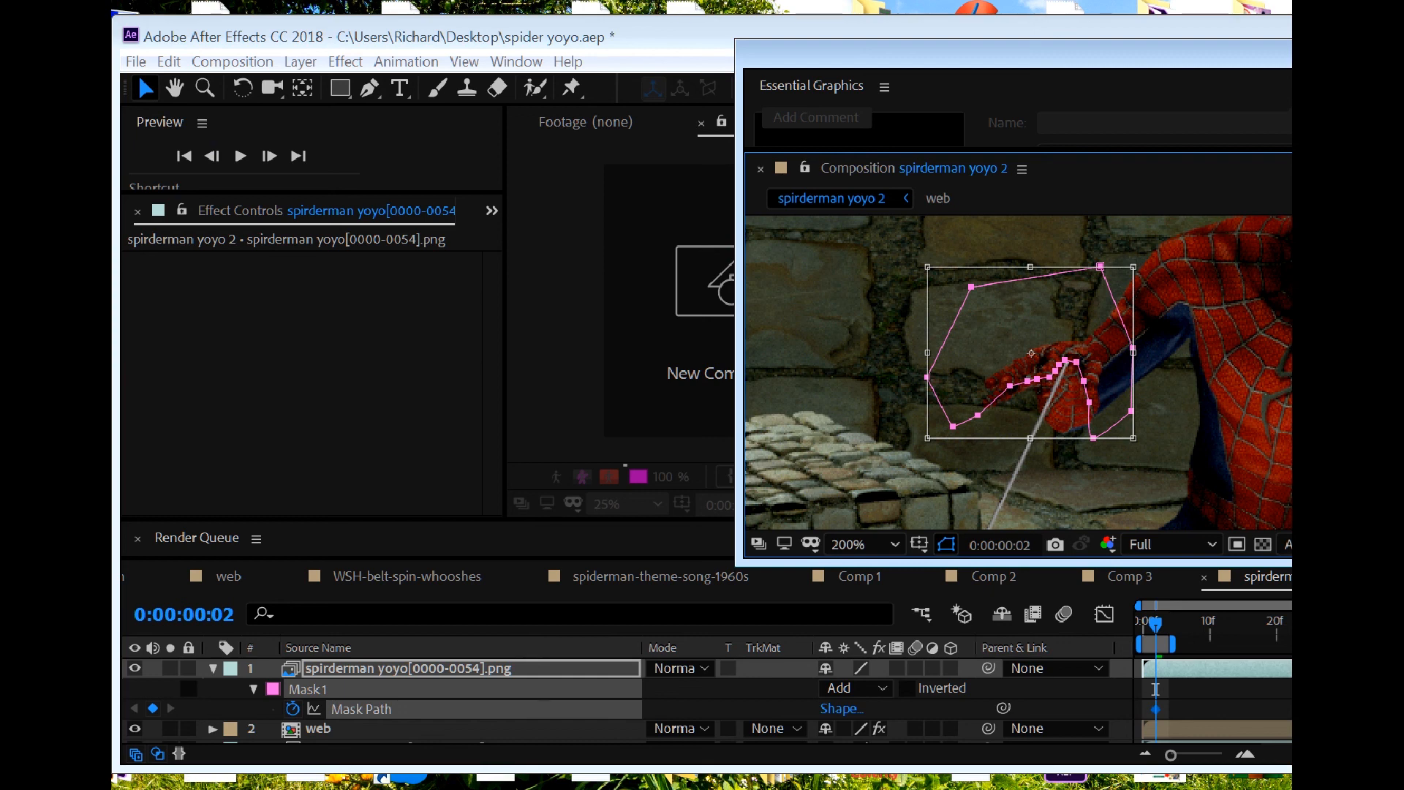
{"action": "key", "text": "Page_Up"}
{"action": "double_click", "coordinate": [1076, 362]}
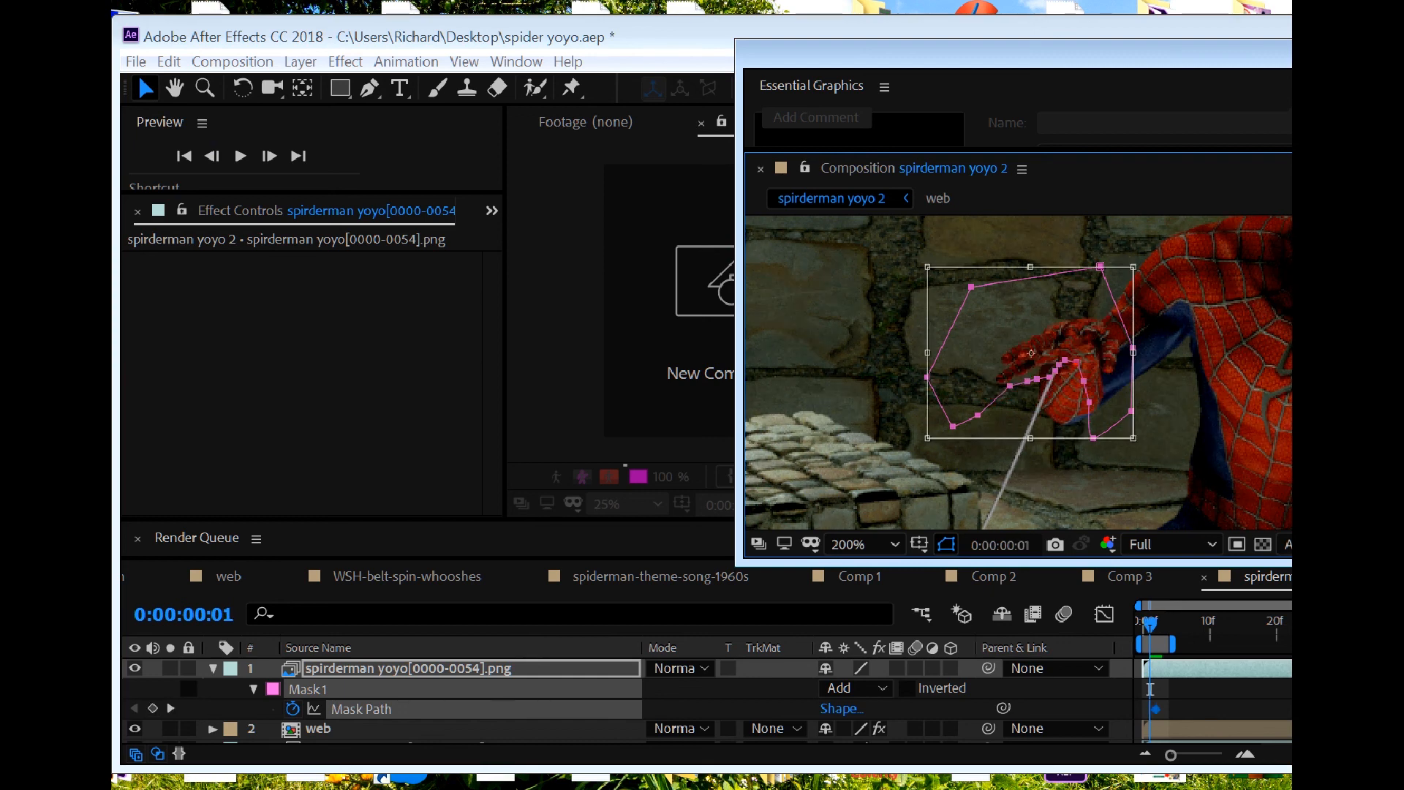
{"action": "scroll", "coordinate": [1055, 415], "scroll_direction": "up", "scroll_amount": 1}
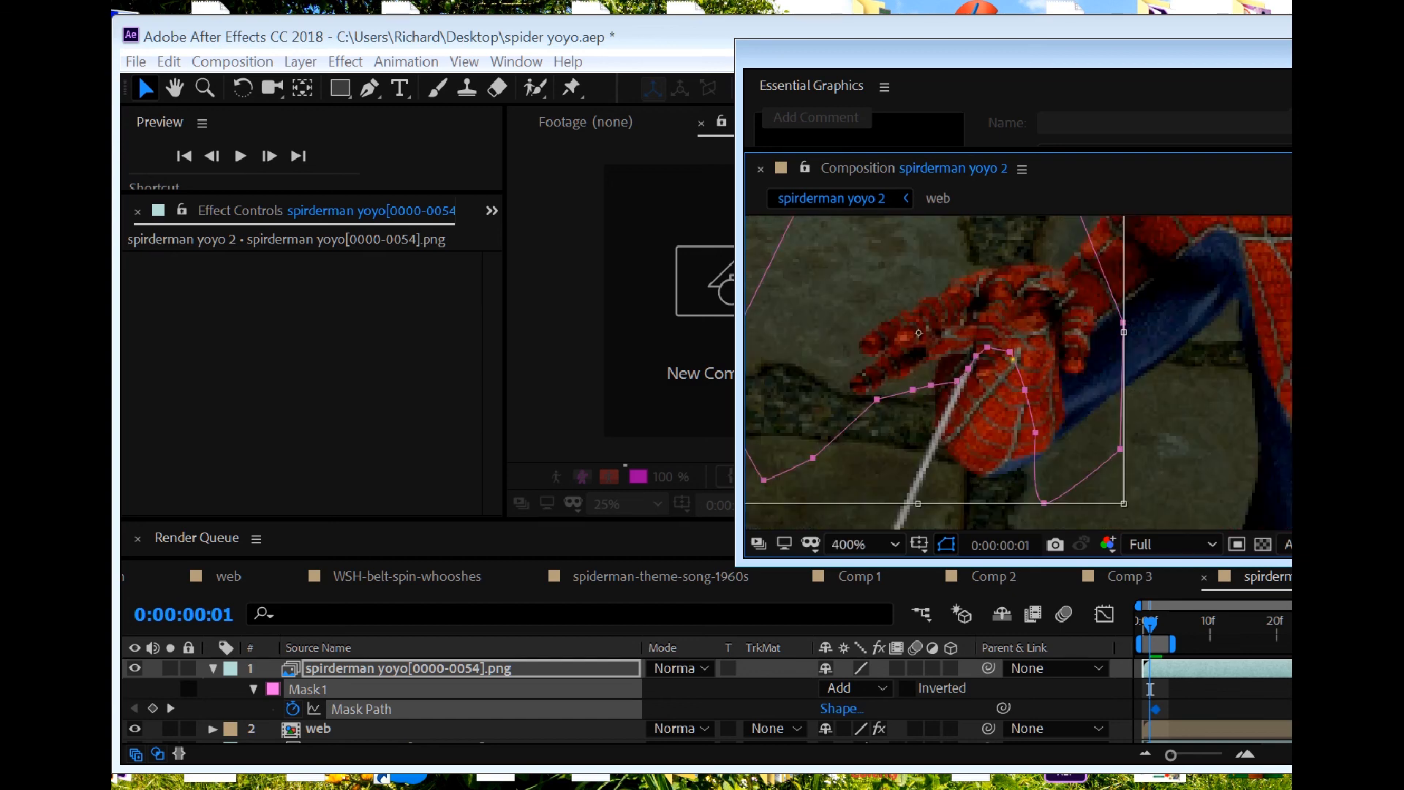
{"action": "key", "text": "Page_Up"}
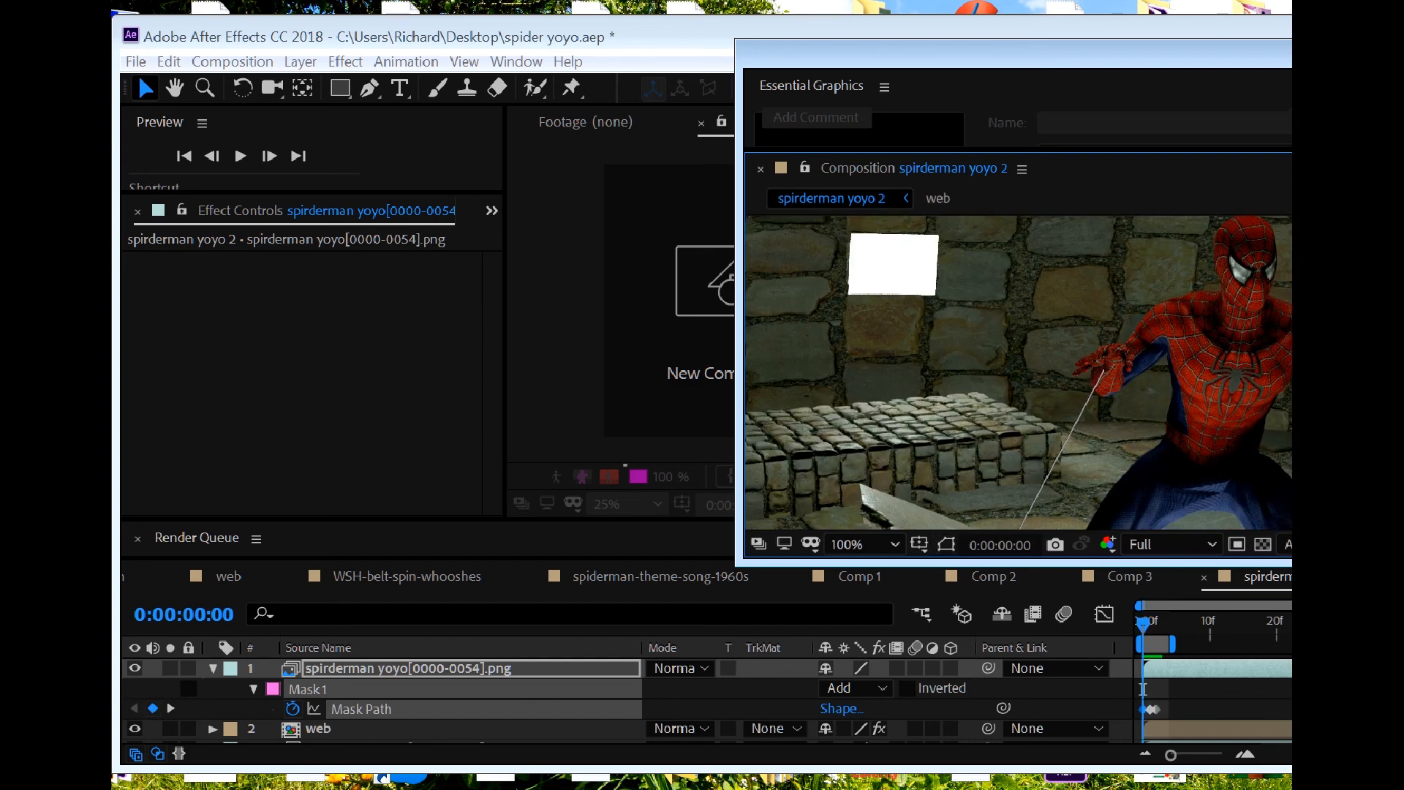
{"action": "scroll", "coordinate": [1055, 415], "scroll_direction": "down", "scroll_amount": 1}
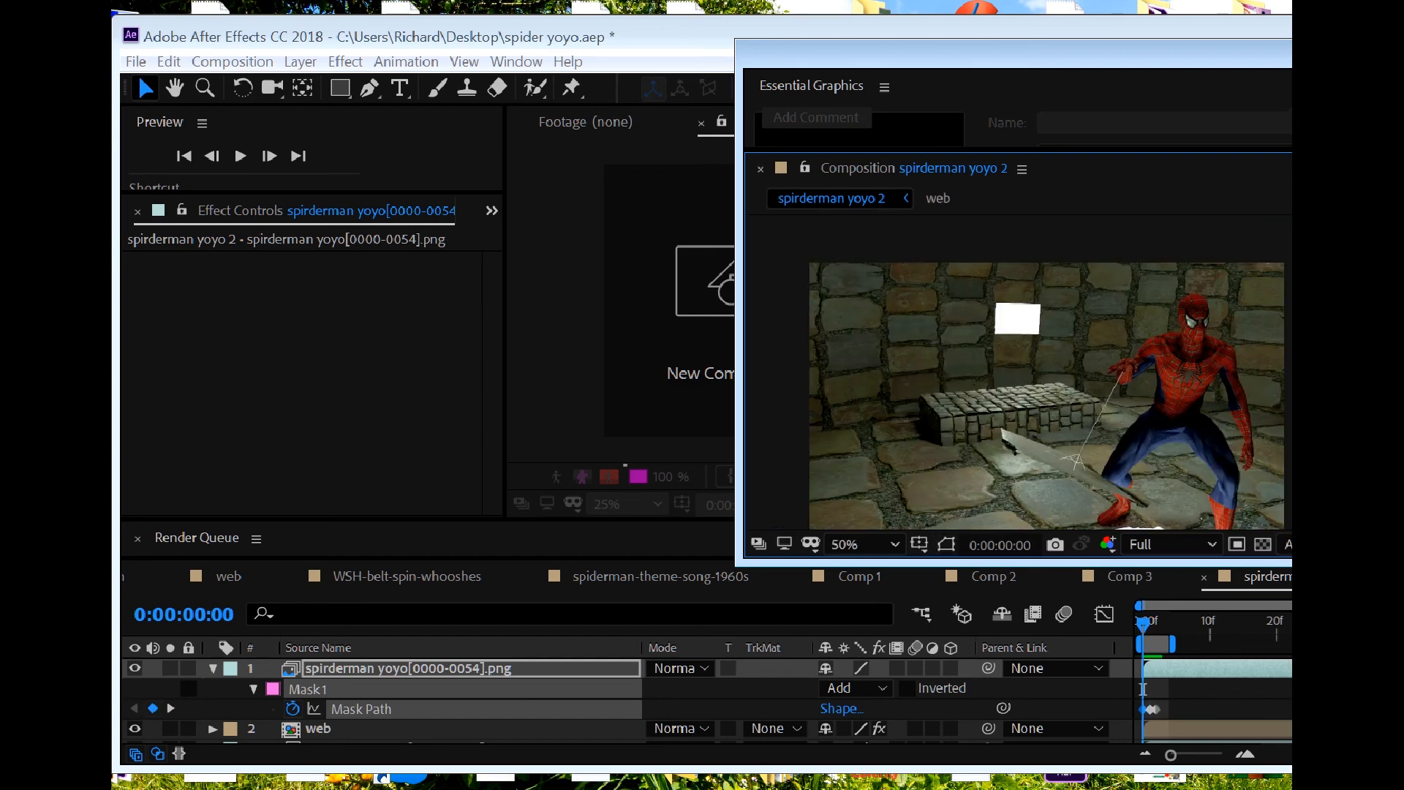